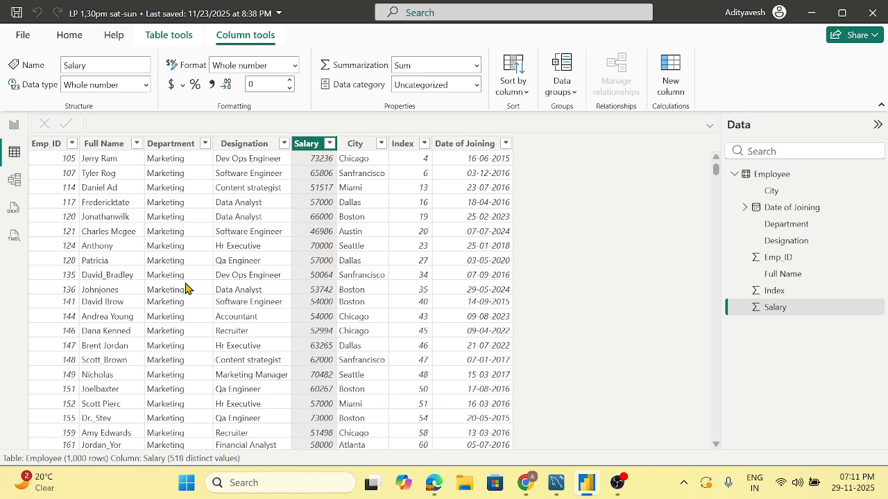
# Step: Review the Department, Designation and Date of Joining columns of the Employee table
pyautogui.click(186, 145)
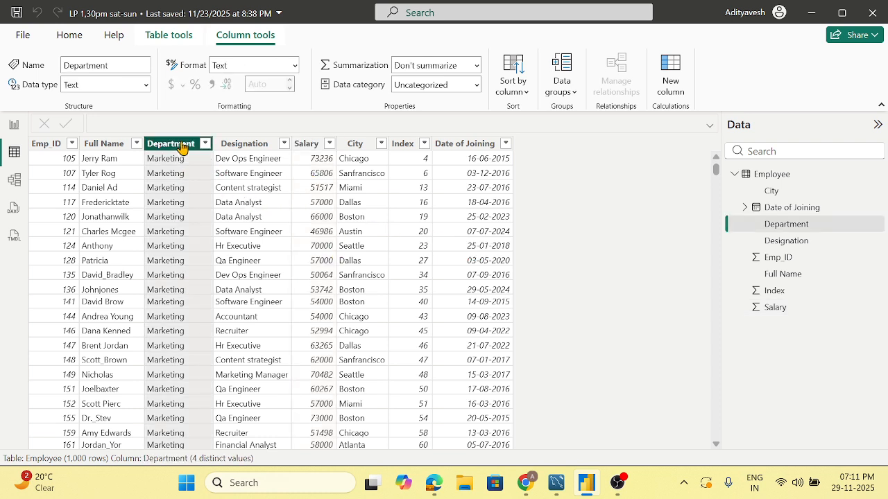
pyautogui.click(246, 144)
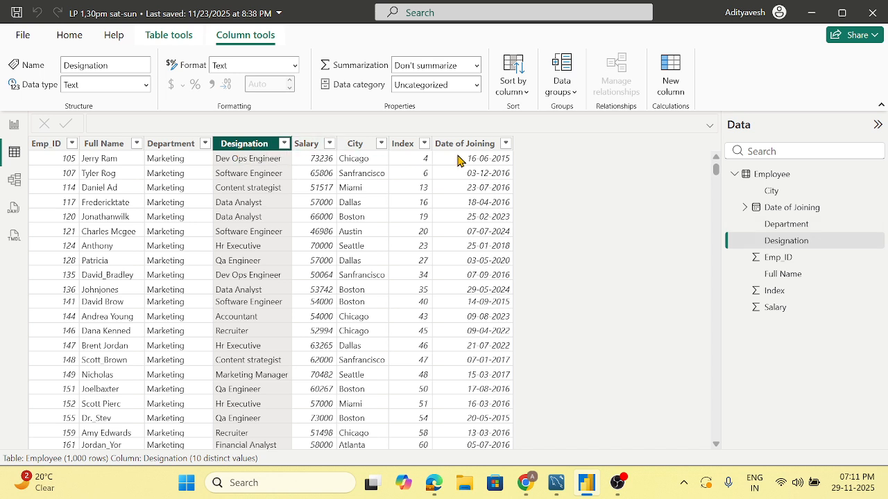
pyautogui.click(478, 148)
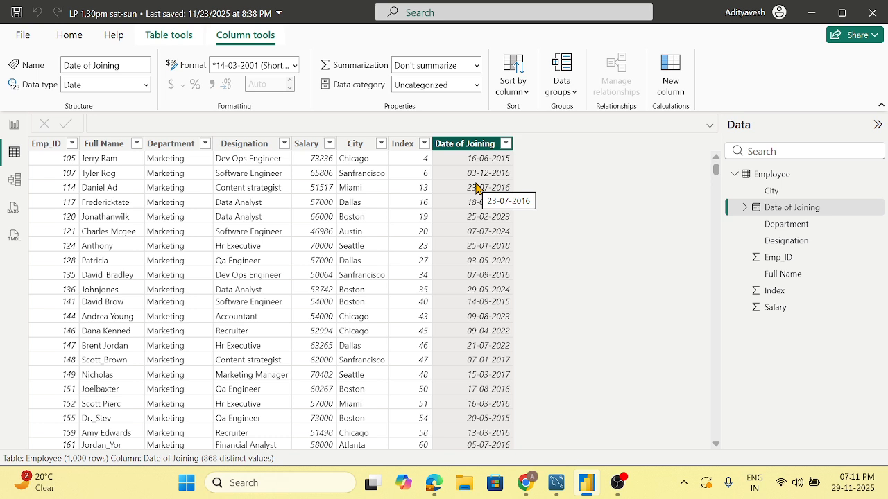
# Step: Delete the chart of Emp_ID count by Department from the Dept report page
pyautogui.click(13, 129)
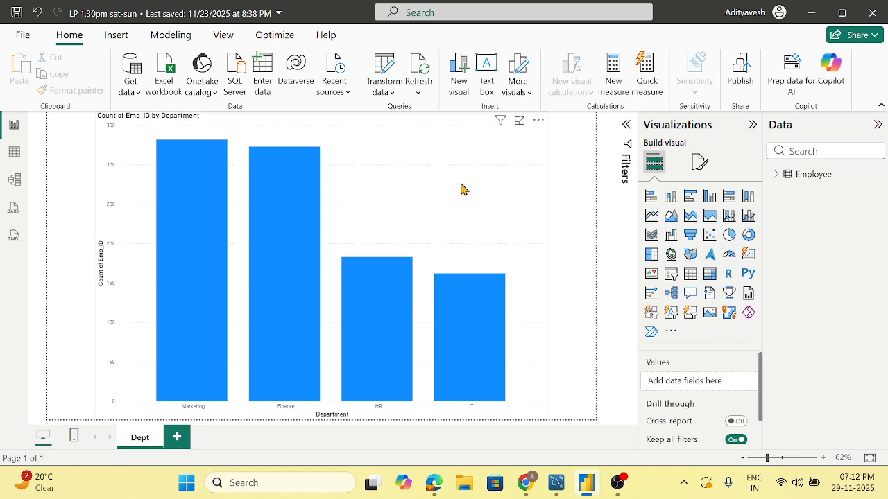
pyautogui.click(510, 174)
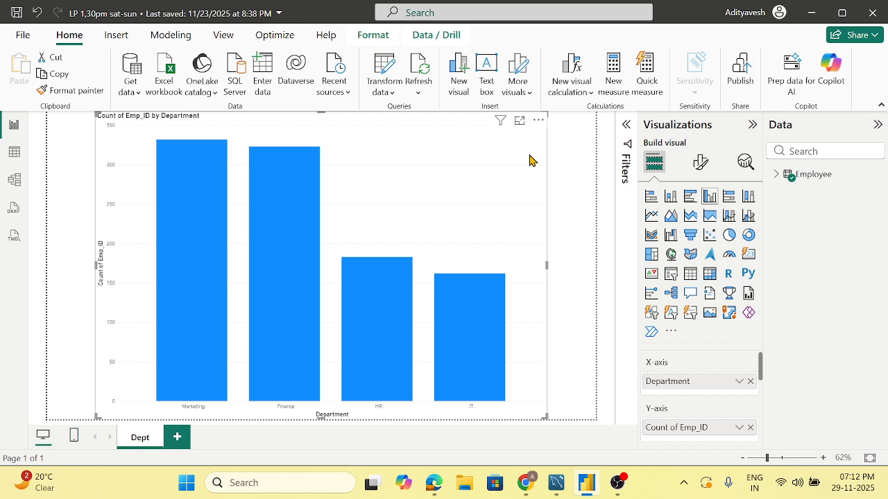
pyautogui.press('Delete')
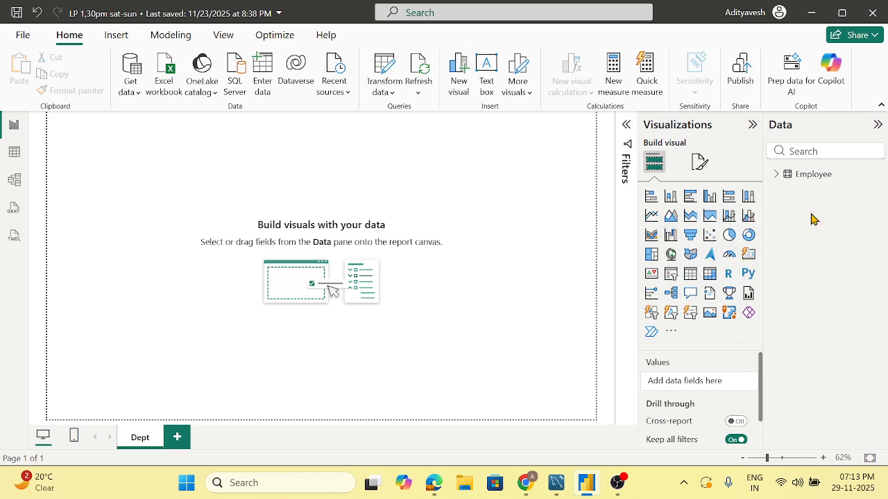
# Step: Insert a clustered column chart with Designation on the X-axis and enlarge it on the page
pyautogui.click(708, 198)
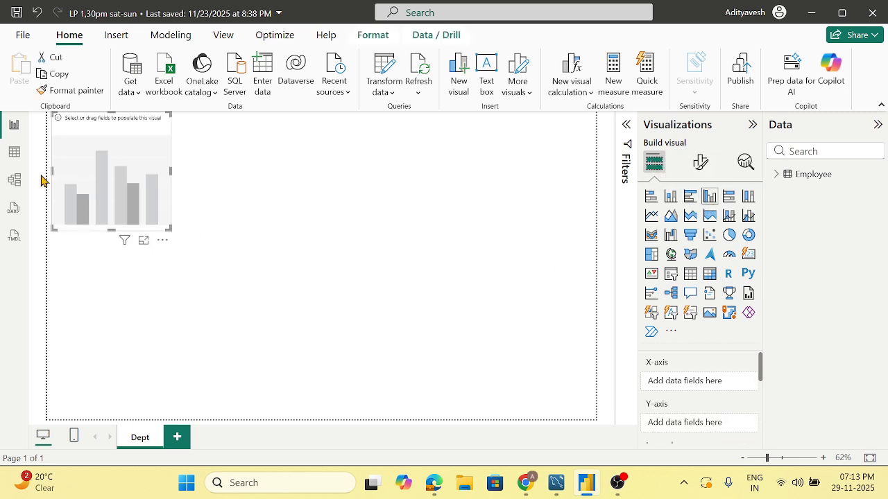
pyautogui.click(776, 175)
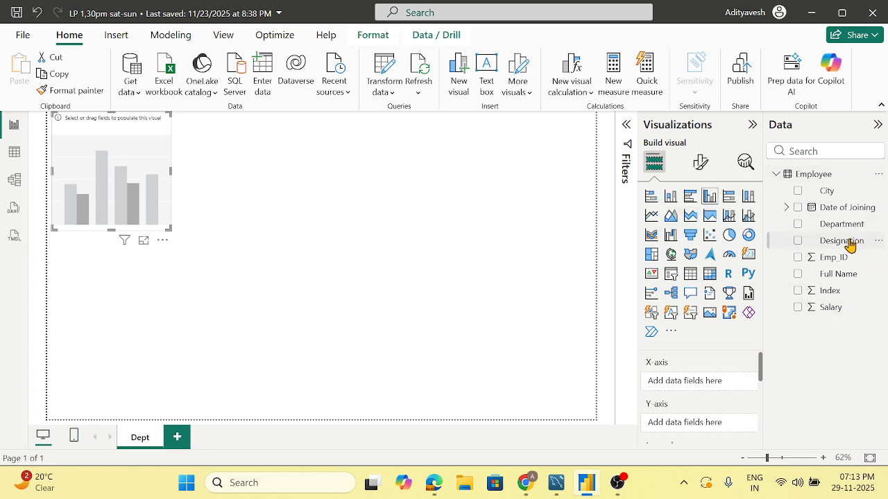
pyautogui.moveTo(848, 244); pyautogui.dragTo(122, 191)
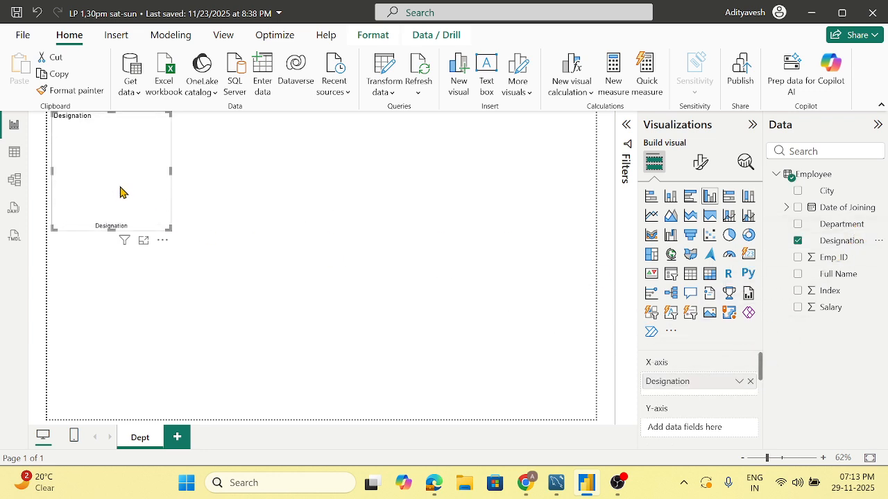
pyautogui.moveTo(171, 228); pyautogui.dragTo(284, 318)
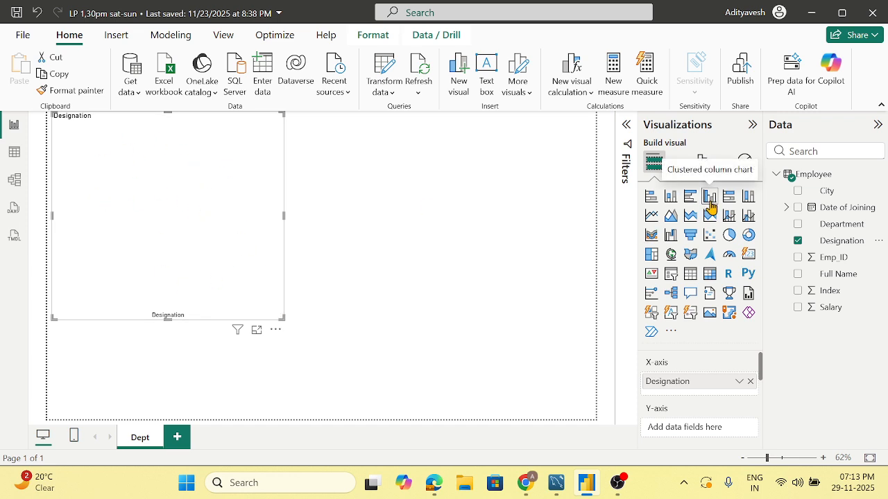
# Step: Preview the Designation visual as a table, shift it slightly down the page, and return it to a clustered column chart
pyautogui.click(690, 273)
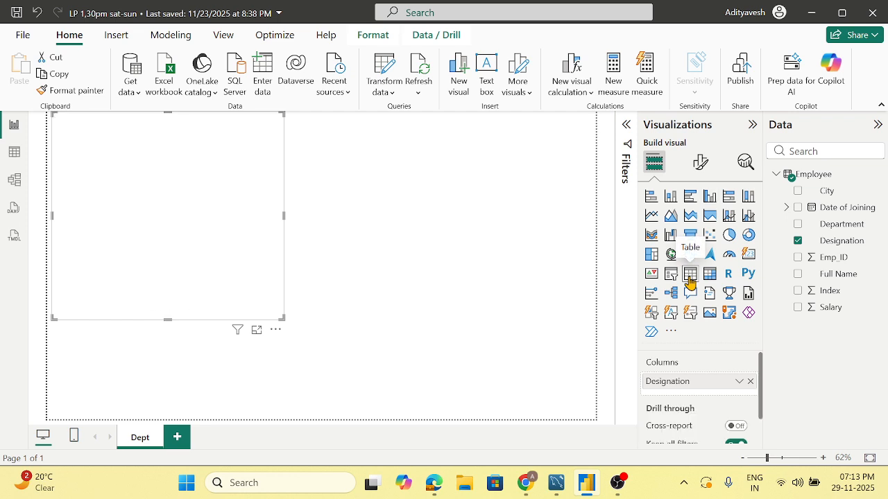
pyautogui.moveTo(171, 284); pyautogui.dragTo(178, 321)
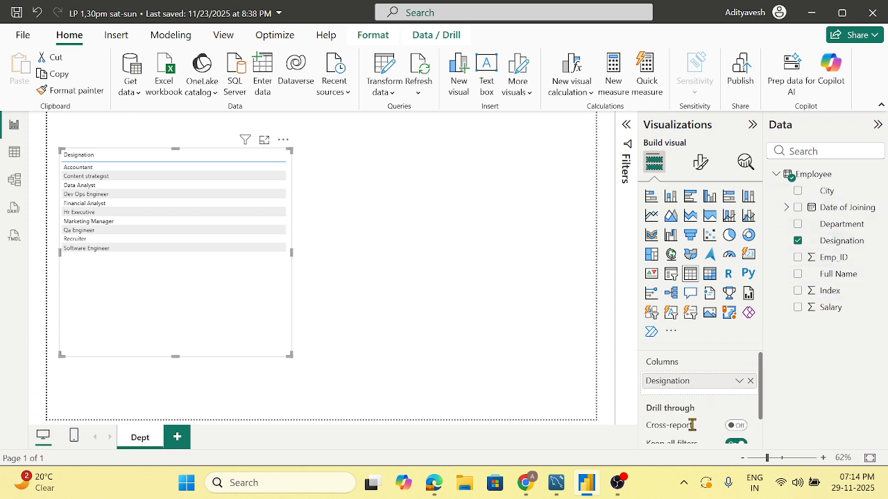
pyautogui.scroll(-1, 693, 424)
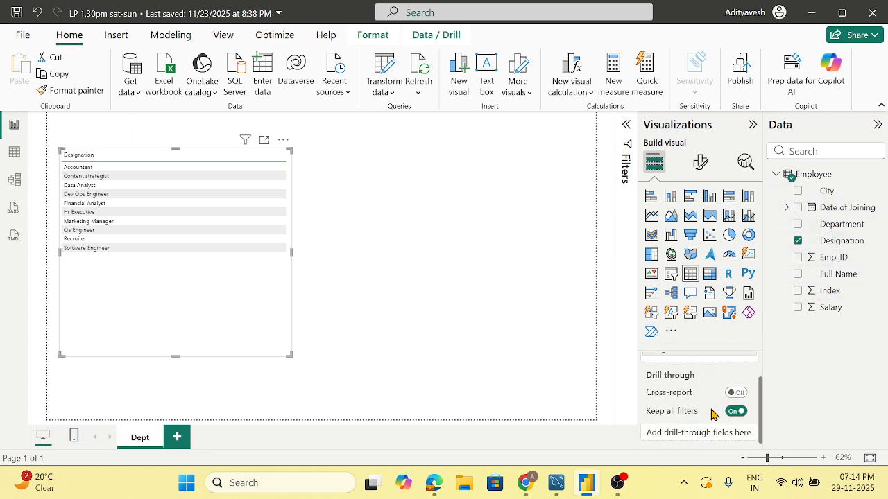
pyautogui.click(709, 197)
pyautogui.scroll(1, 684, 403)
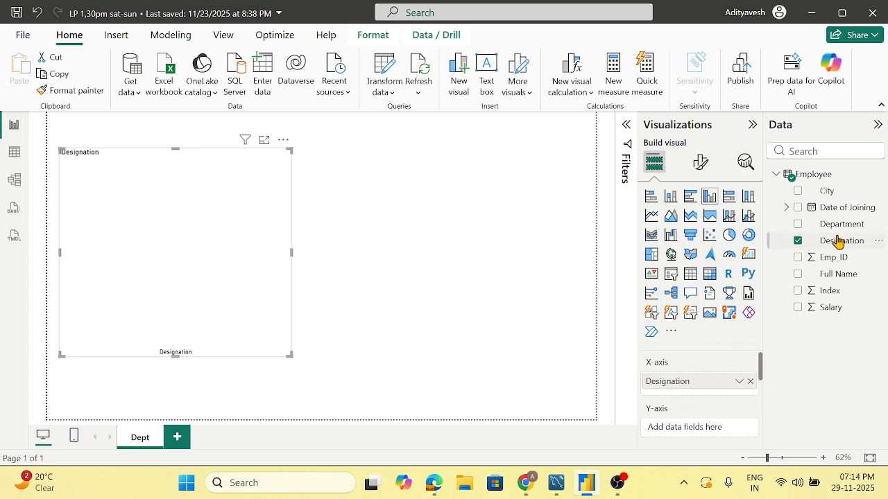
# Step: Plot the sum of Salary on the Y-axis and widen the chart to almost the full page width
pyautogui.moveTo(843, 316); pyautogui.dragTo(723, 434)
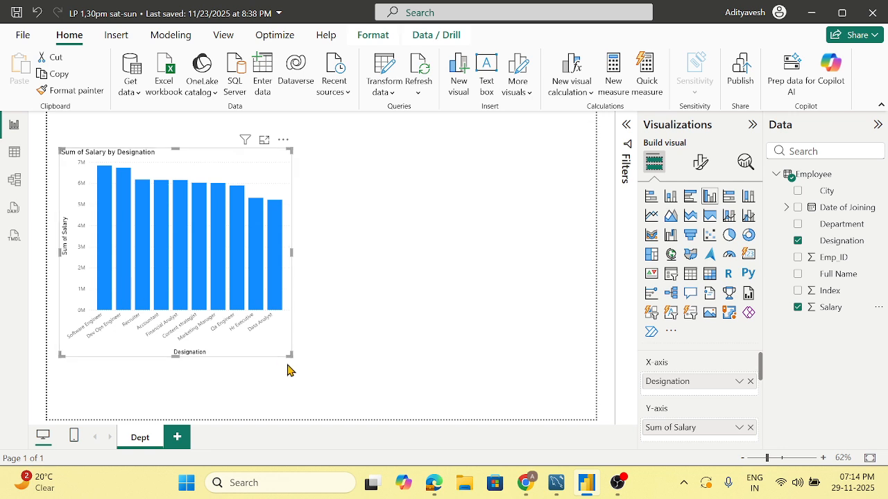
pyautogui.moveTo(291, 355); pyautogui.dragTo(561, 361)
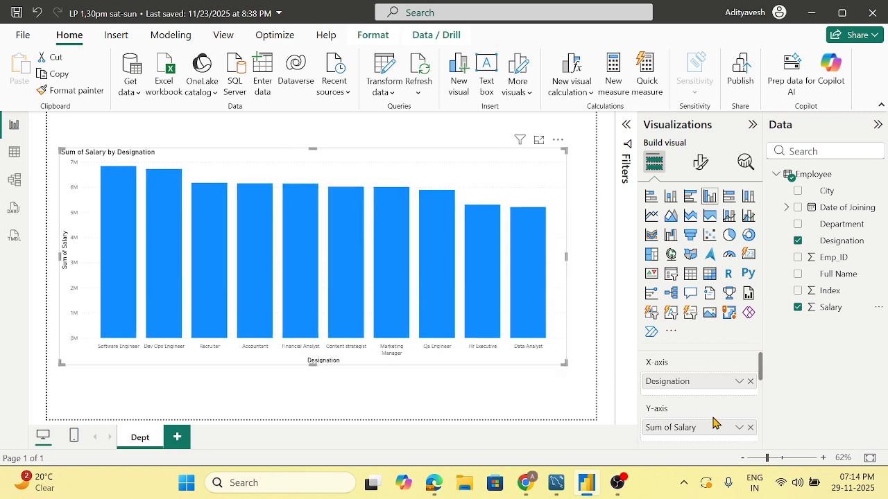
pyautogui.scroll(-1, 708, 422)
pyautogui.moveTo(761, 392); pyautogui.dragTo(760, 393)
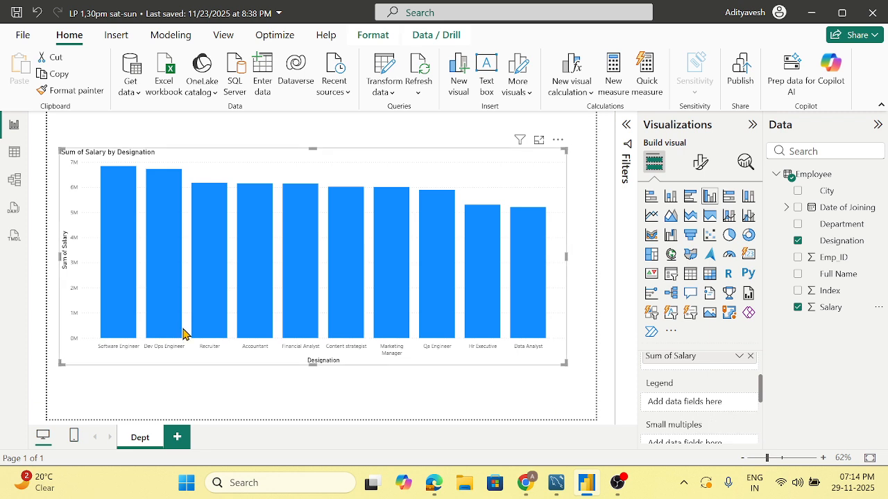
pyautogui.moveTo(58, 364); pyautogui.dragTo(53, 367)
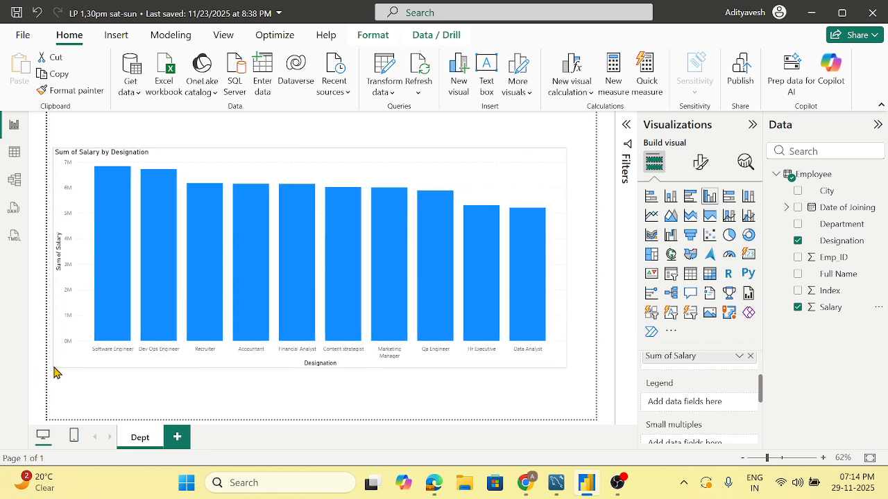
pyautogui.moveTo(568, 366); pyautogui.dragTo(592, 379)
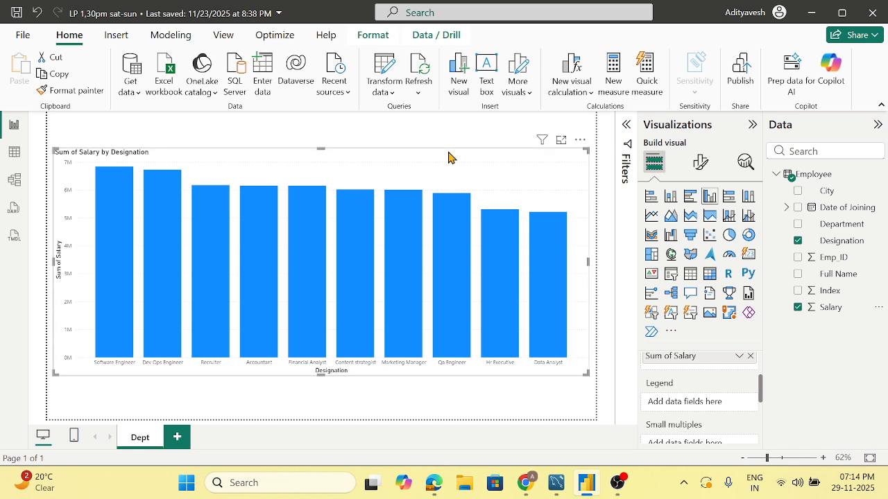
pyautogui.moveTo(450, 159)
pyautogui.mouseDown()
pyautogui.moveTo(449, 148)
pyautogui.moveTo(449, 159)
pyautogui.mouseUp()
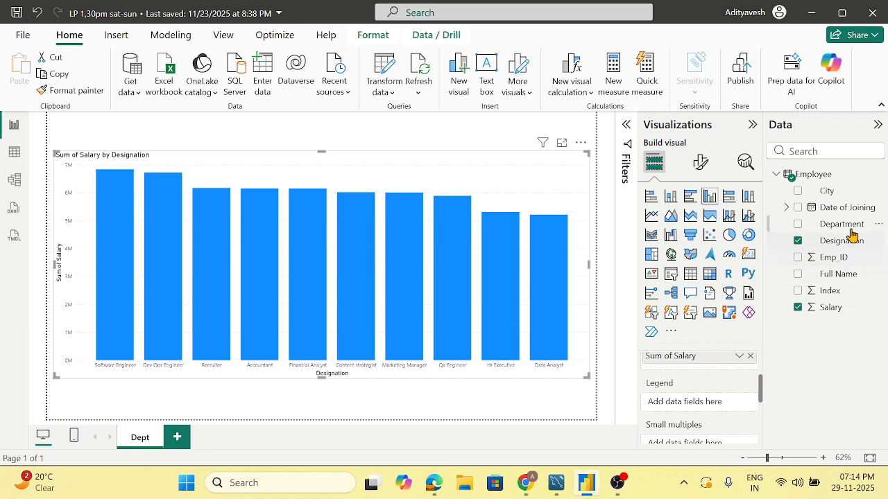
# Step: Split the columns by adding Department as the legend, and stretch the chart to the page's right edge
pyautogui.moveTo(847, 229); pyautogui.dragTo(723, 406)
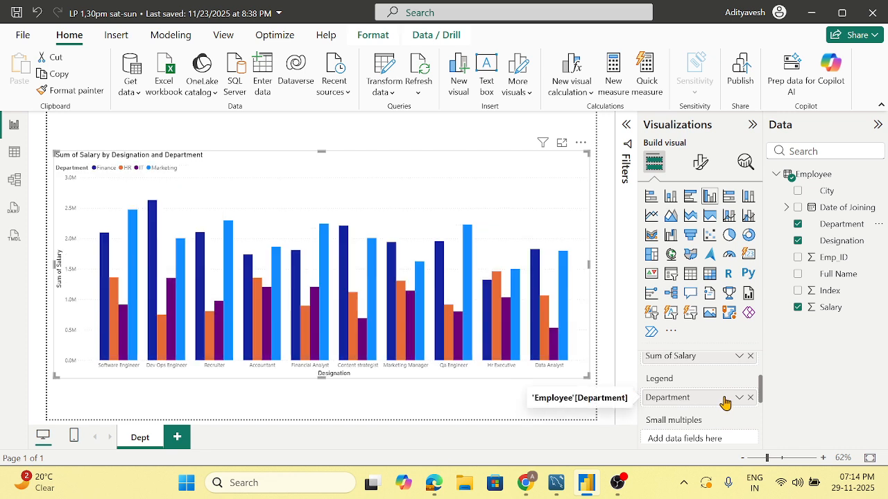
pyautogui.moveTo(588, 378); pyautogui.dragTo(595, 382)
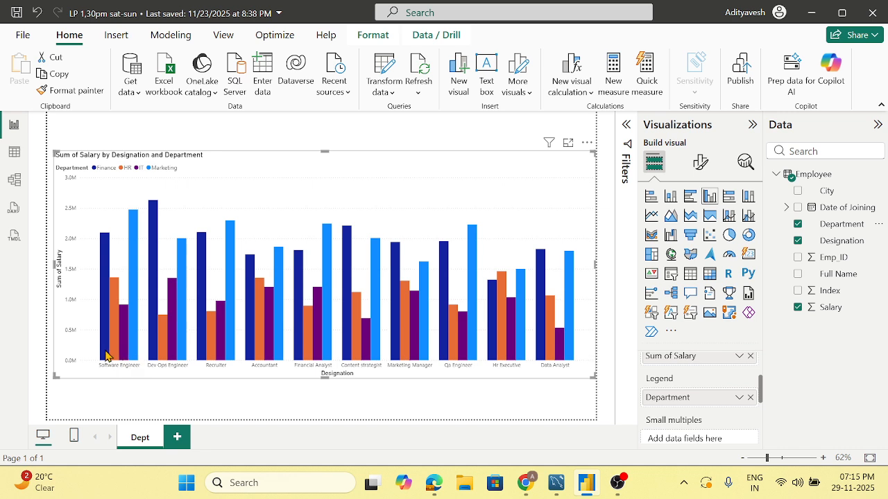
pyautogui.moveTo(119, 357)
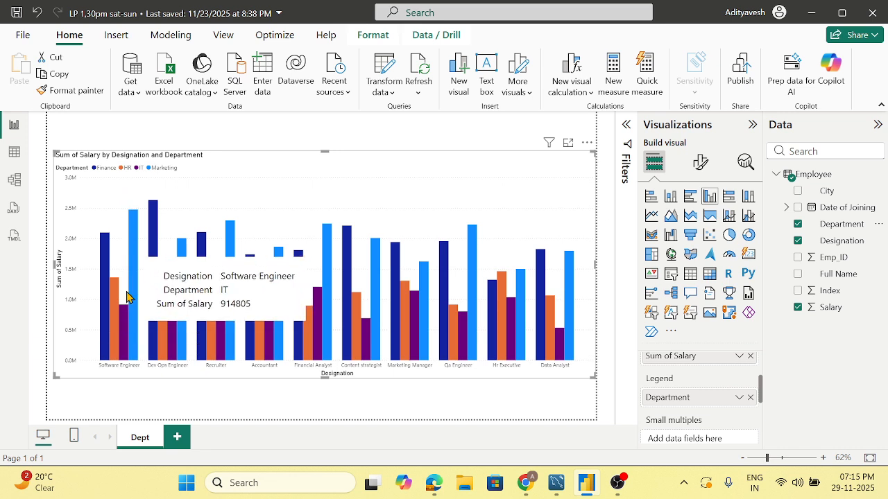
pyautogui.moveTo(126, 187)
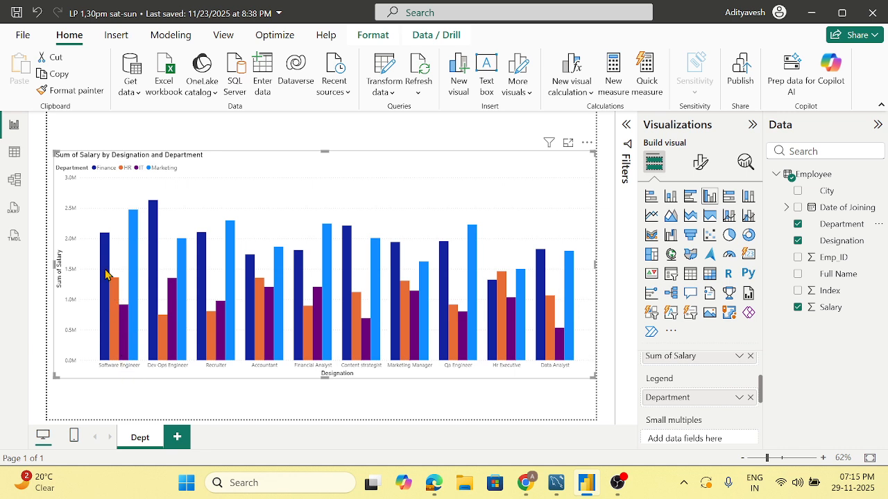
# Step: Convert the chart to a stacked column chart and extend it to the page's left edge
pyautogui.click(669, 198)
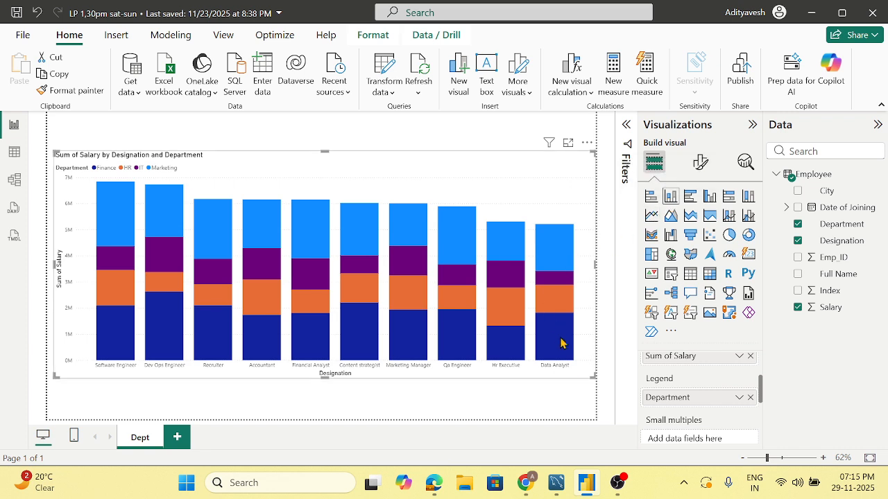
pyautogui.moveTo(593, 376)
pyautogui.mouseDown()
pyautogui.moveTo(582, 380)
pyautogui.moveTo(591, 380)
pyautogui.mouseUp()
pyautogui.moveTo(55, 380); pyautogui.dragTo(49, 382)
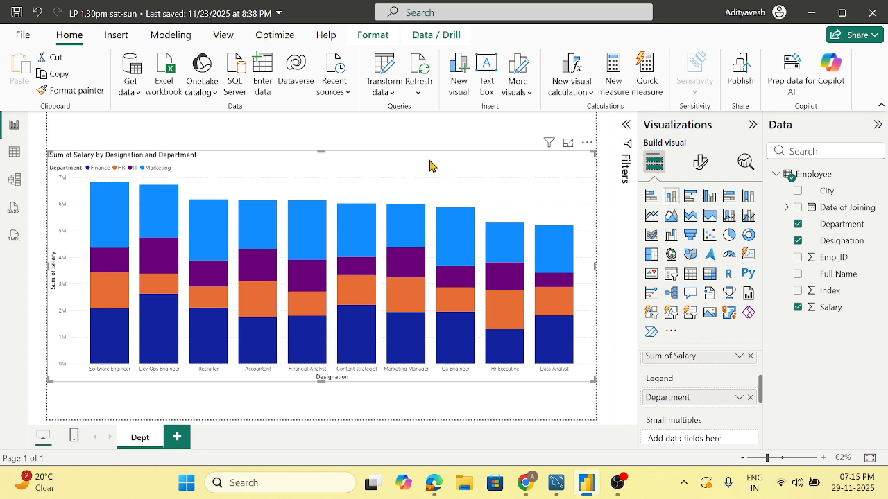
pyautogui.moveTo(431, 166); pyautogui.dragTo(430, 165)
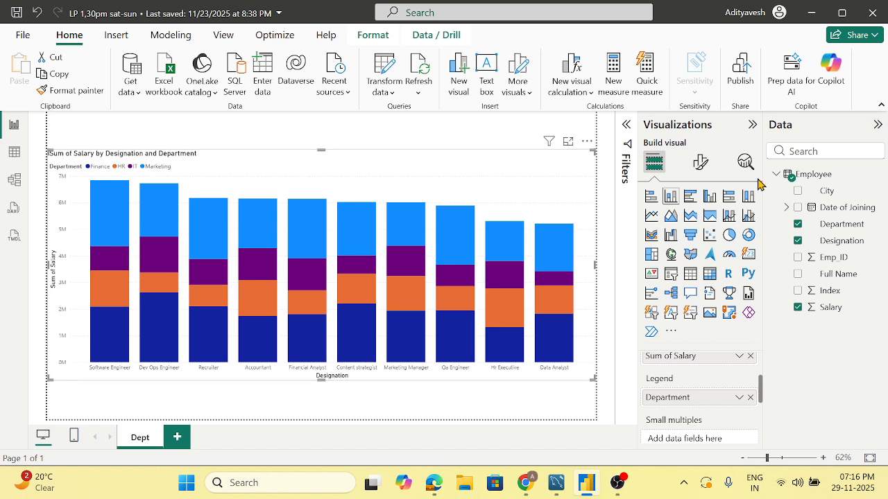
# Step: Compare the data as a clustered column chart and switch back to the stacked column chart
pyautogui.click(709, 198)
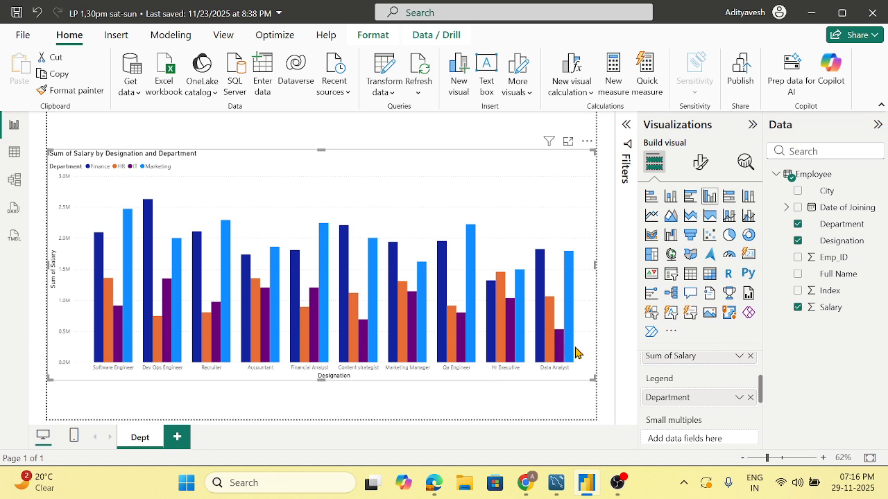
pyautogui.click(671, 199)
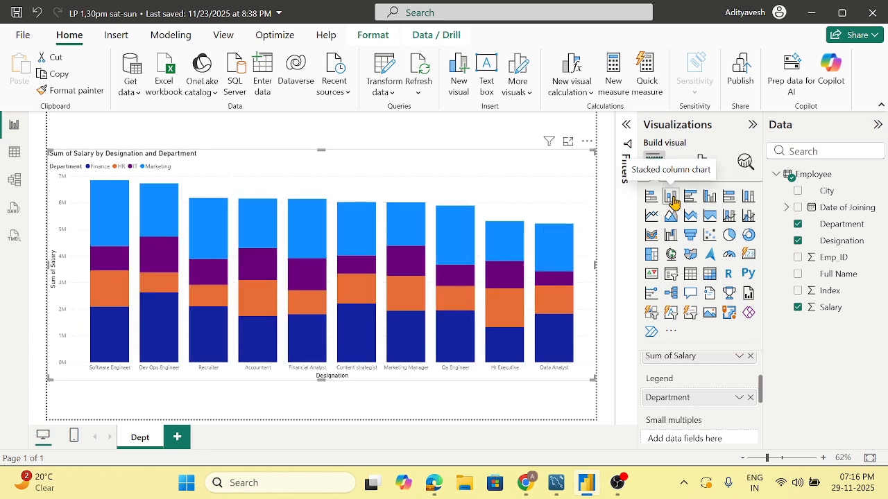
pyautogui.moveTo(486, 296)
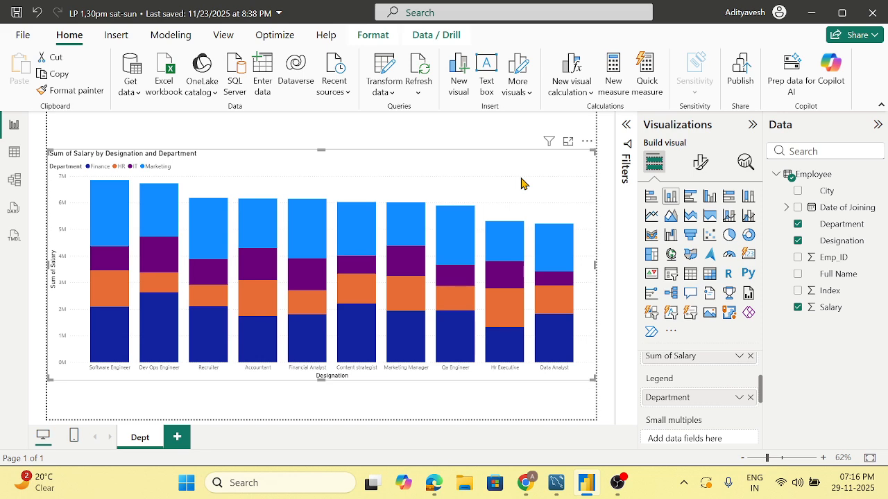
# Step: Reduce the stacked column chart's height slightly and turn off its legend
pyautogui.moveTo(594, 379); pyautogui.dragTo(592, 355)
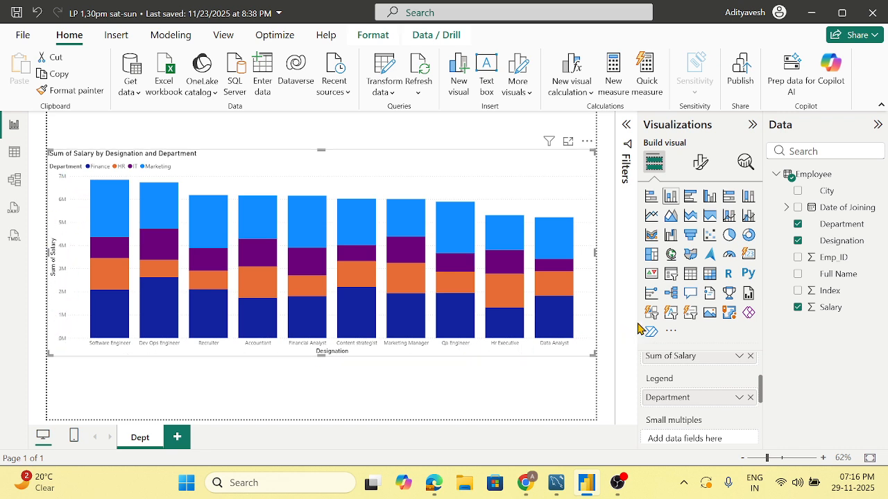
pyautogui.click(702, 166)
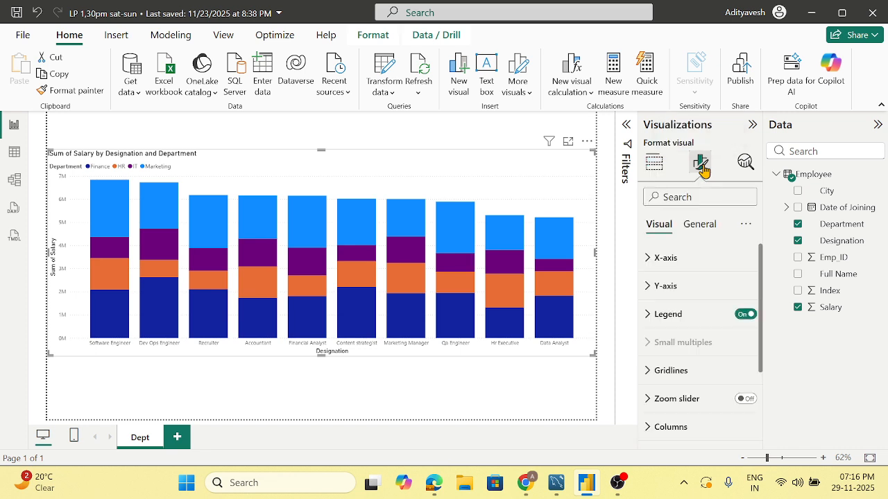
pyautogui.scroll(-3, 707, 360)
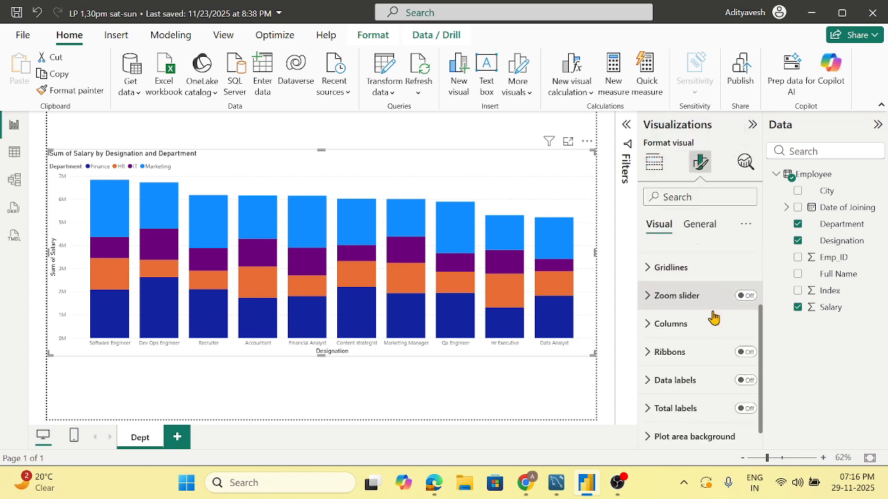
pyautogui.scroll(3, 714, 374)
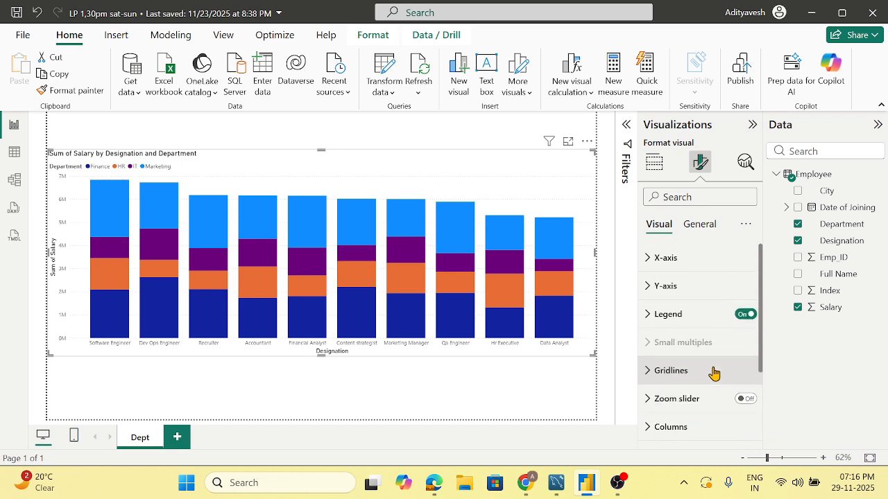
pyautogui.click(744, 316)
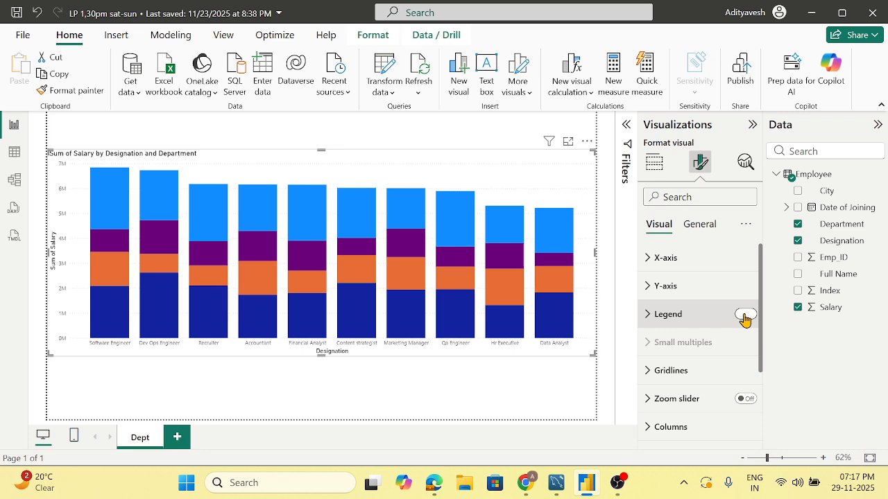
# Step: Turn the stacked column chart's legend back on
pyautogui.click(744, 317)
pyautogui.click(744, 317)
pyautogui.click(744, 317)
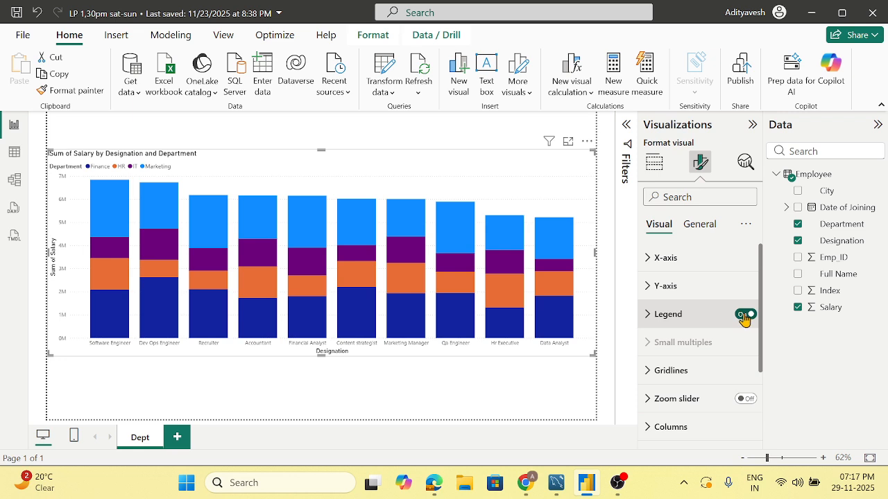
# Step: Format the X-axis values as bold black text with font size 10, keeping the values switched on
pyautogui.click(649, 266)
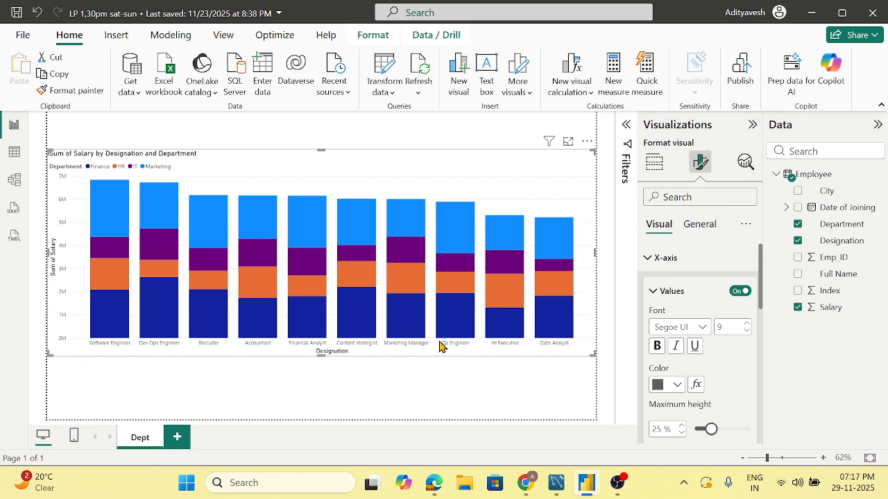
pyautogui.click(741, 291)
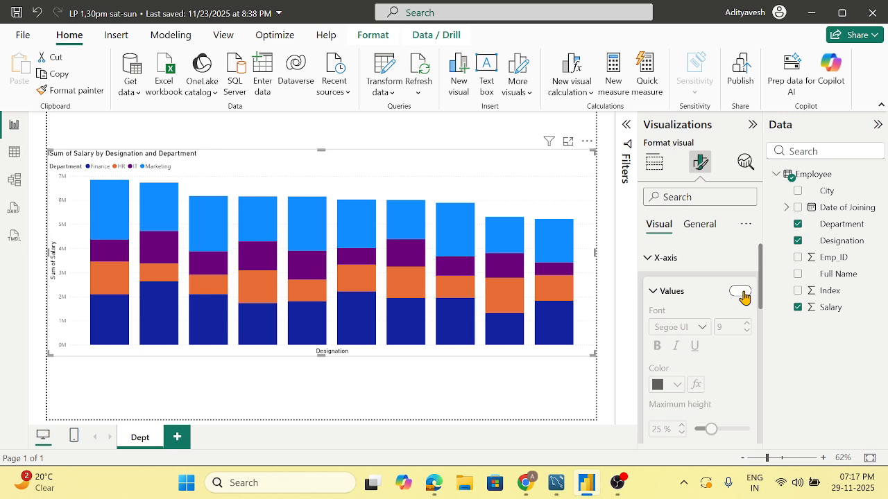
pyautogui.click(741, 291)
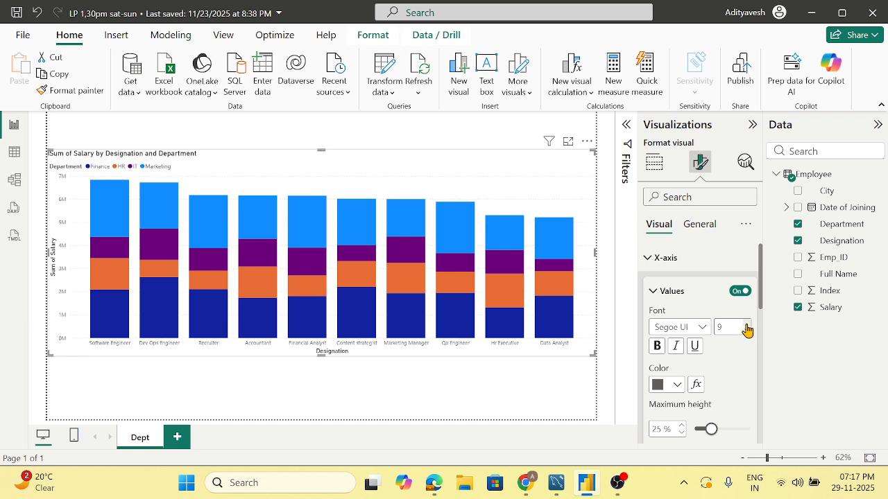
pyautogui.click(655, 347)
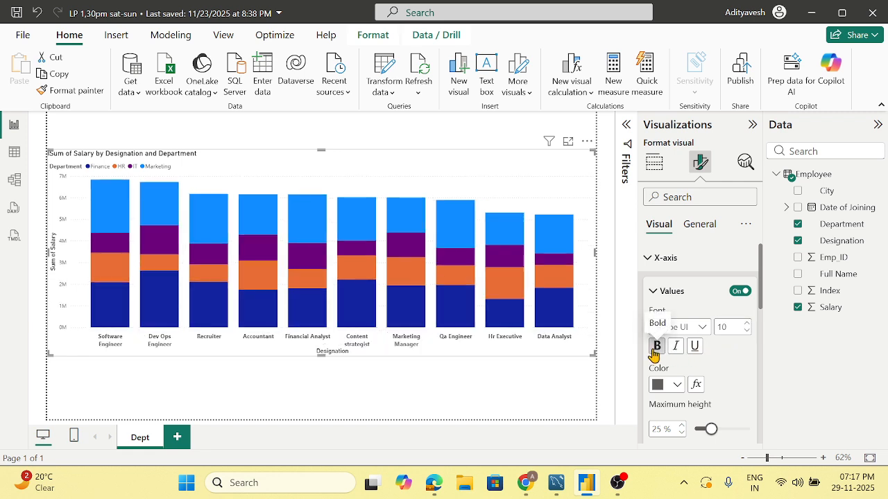
pyautogui.scroll(-1, 727, 380)
pyautogui.scroll(-2, 727, 380)
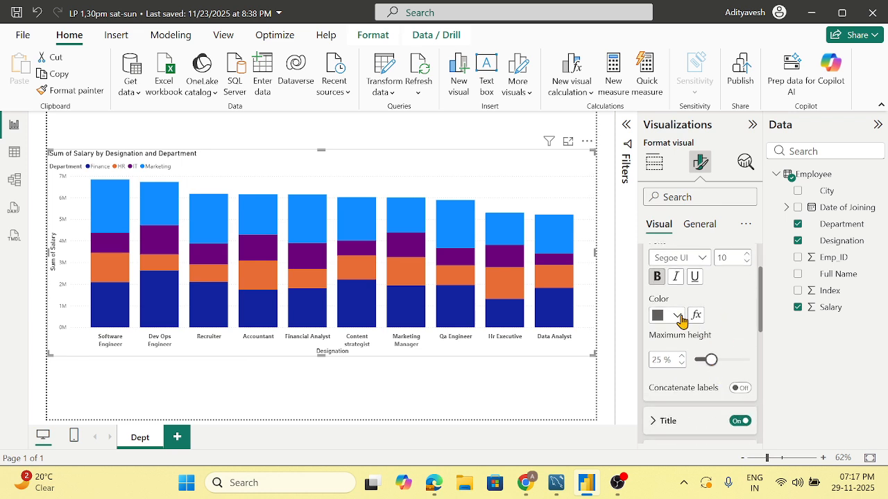
pyautogui.click(677, 316)
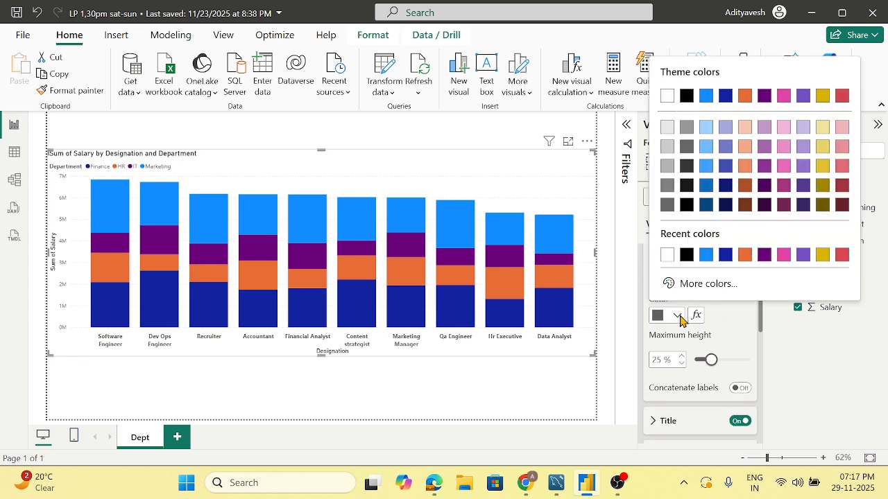
pyautogui.click(685, 255)
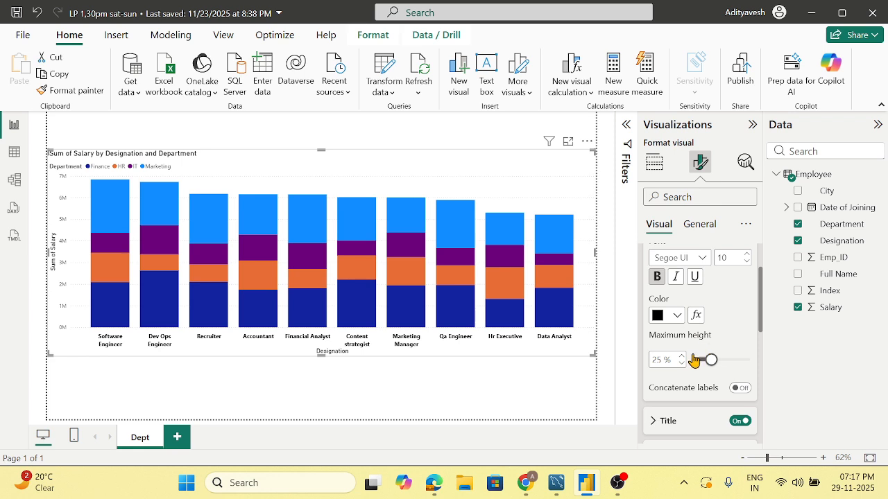
# Step: Make the X-axis title bold and black, and switch that title off
pyautogui.scroll(-2, 690, 346)
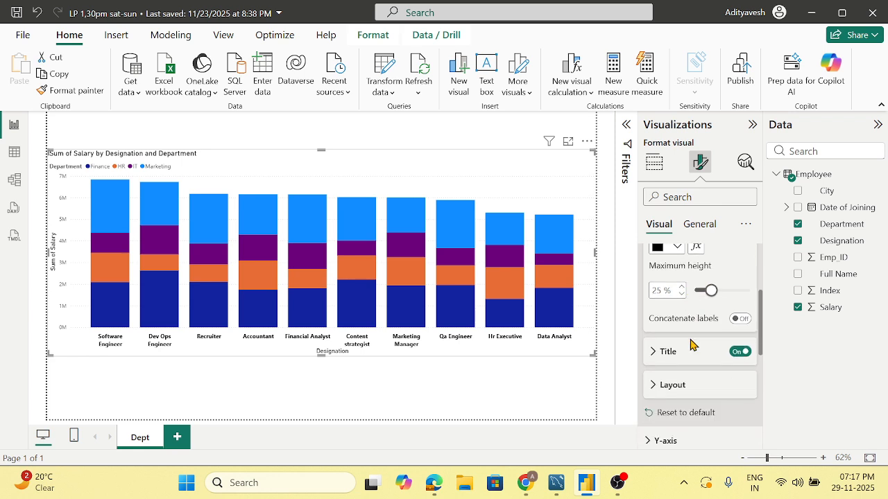
pyautogui.click(741, 353)
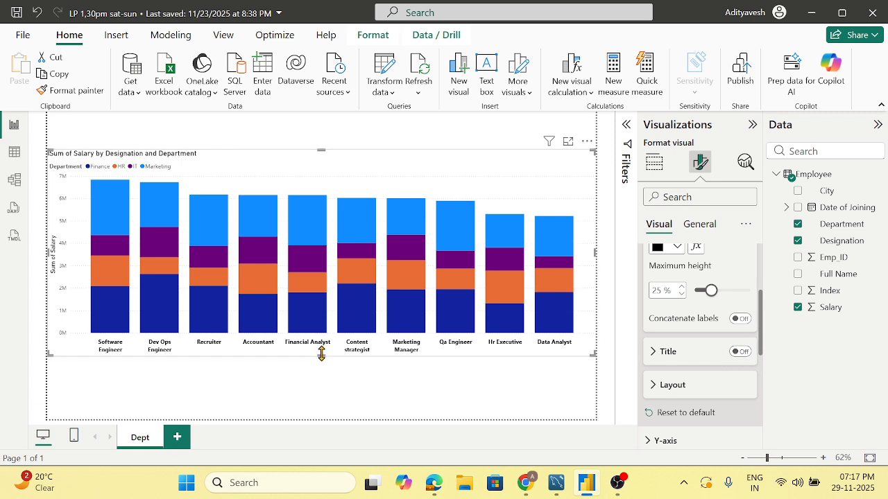
pyautogui.click(737, 353)
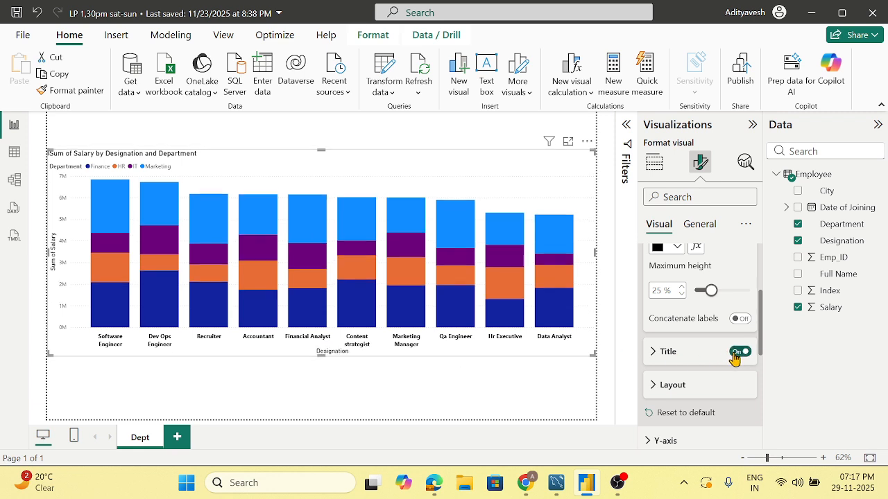
pyautogui.click(655, 353)
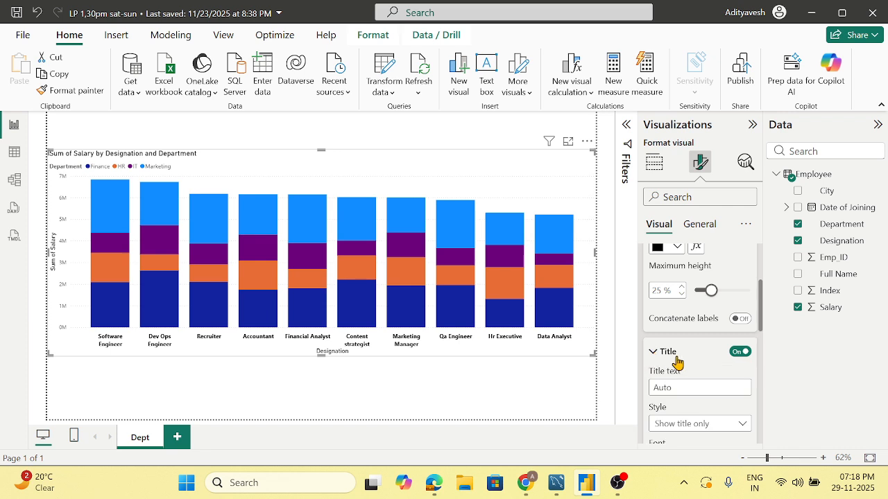
pyautogui.scroll(-2, 700, 357)
pyautogui.scroll(-2, 702, 356)
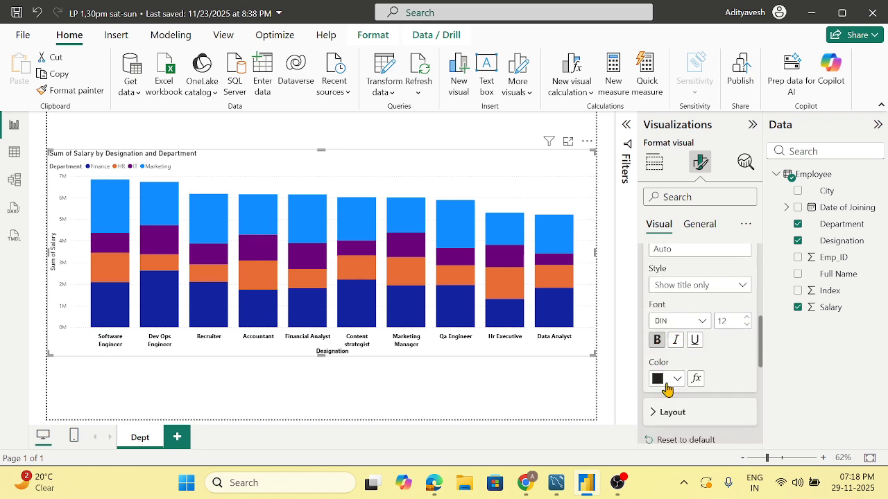
pyautogui.click(673, 380)
pyautogui.click(667, 320)
pyautogui.scroll(2, 715, 353)
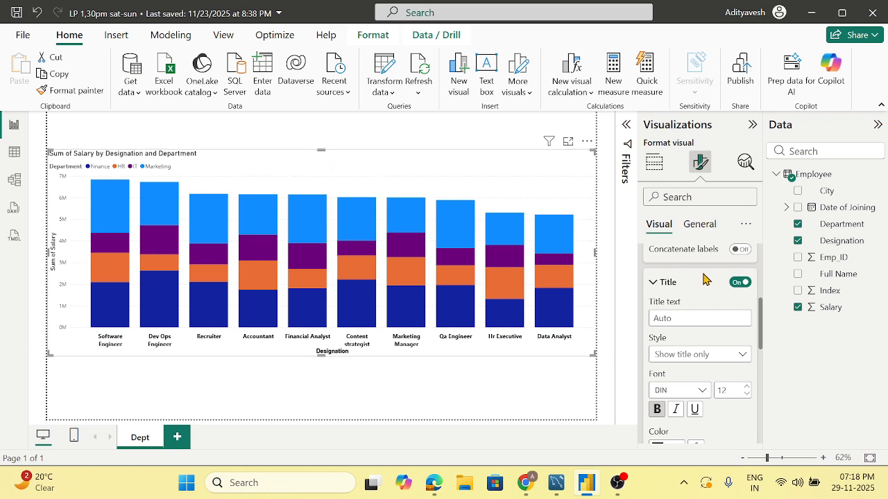
pyautogui.click(740, 283)
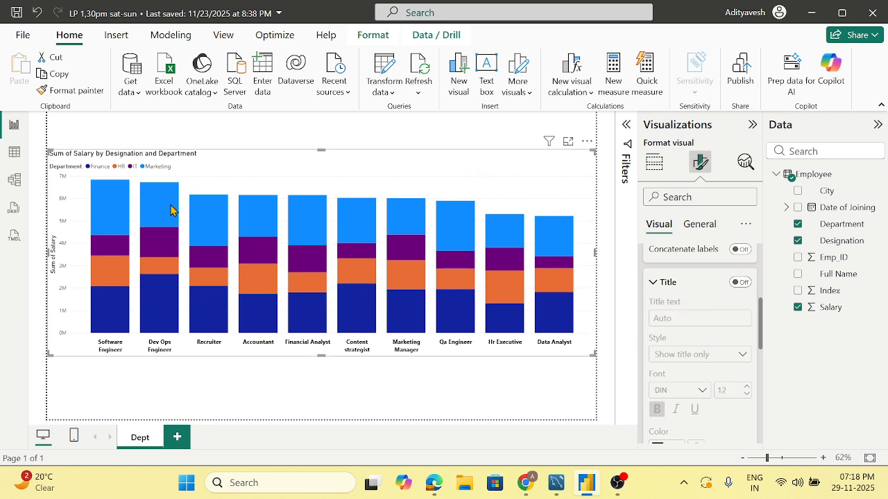
pyautogui.click(653, 283)
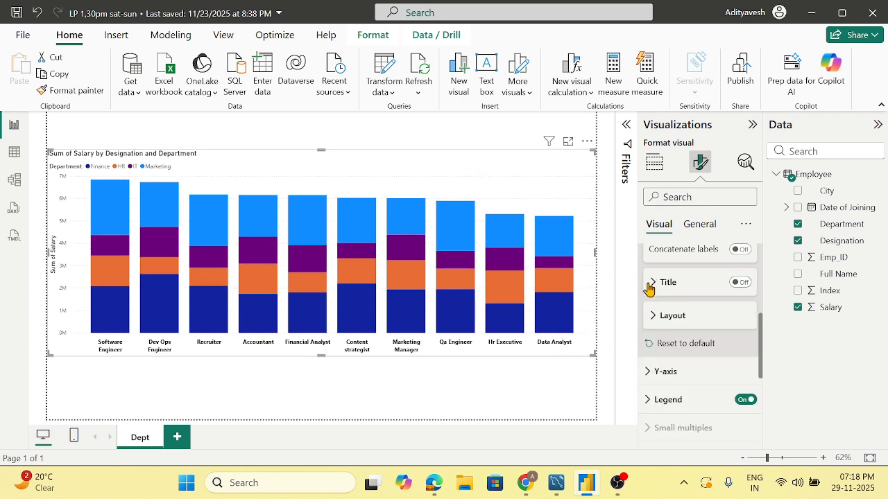
# Step: Set the X-axis layout's minimum category width to 38 px
pyautogui.scroll(-2, 670, 295)
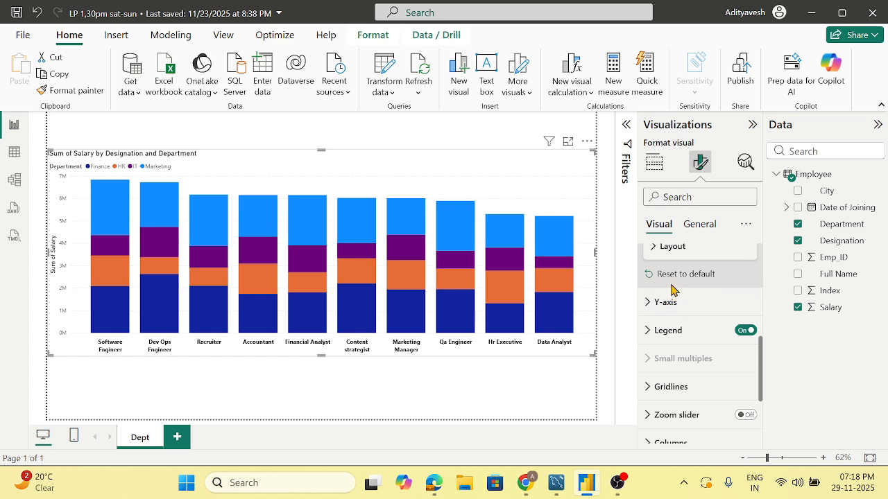
pyautogui.scroll(2, 666, 289)
pyautogui.click(657, 316)
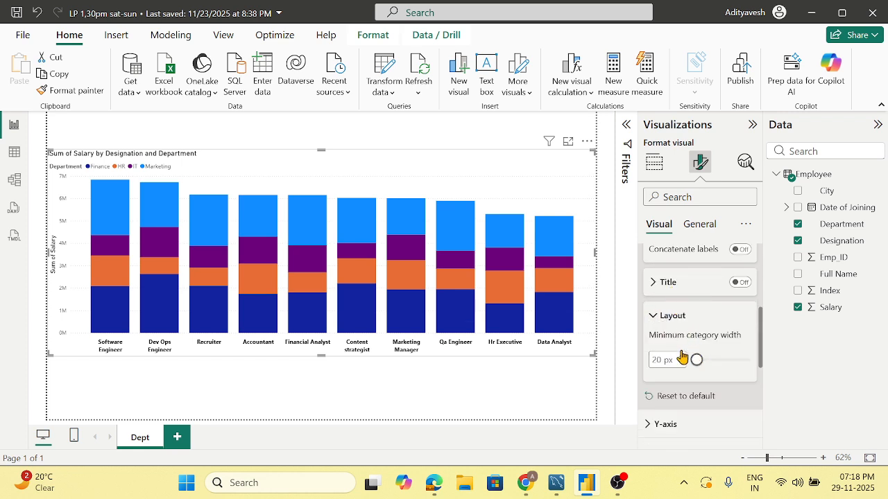
pyautogui.moveTo(697, 361); pyautogui.dragTo(701, 360)
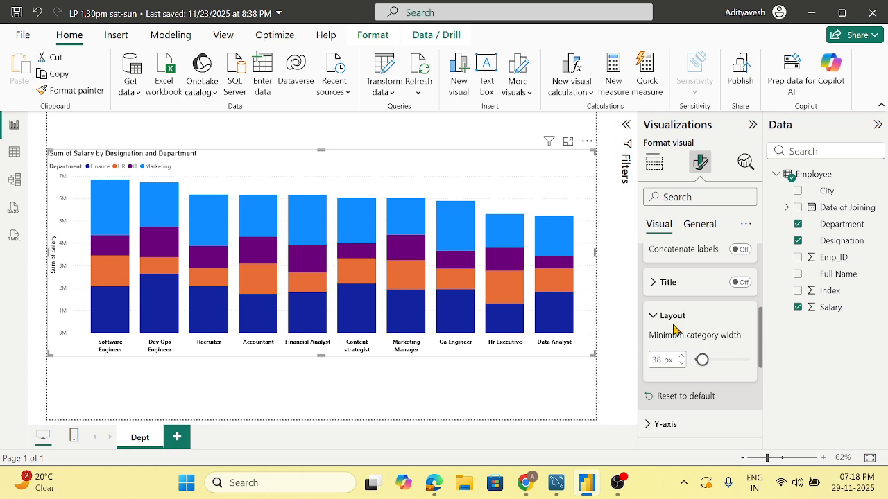
pyautogui.click(659, 318)
# Step: Format the Y-axis values as bold text in black
pyautogui.scroll(-2, 656, 315)
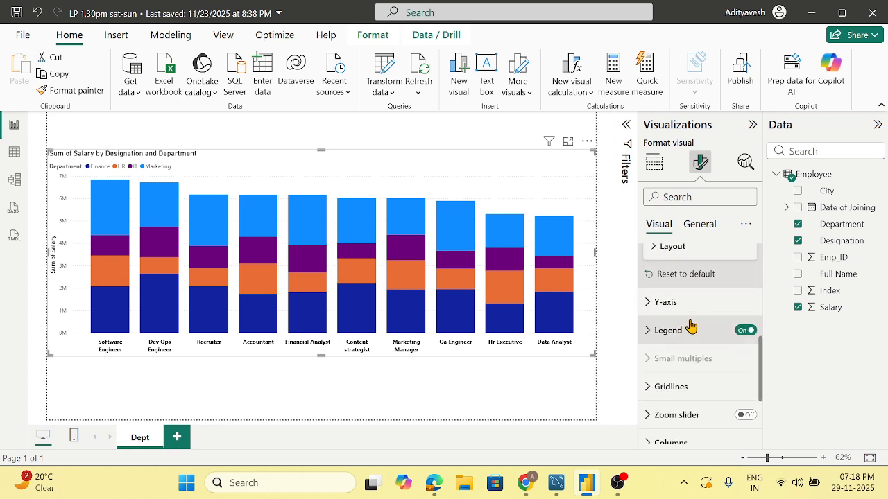
pyautogui.click(651, 306)
pyautogui.scroll(-2, 701, 337)
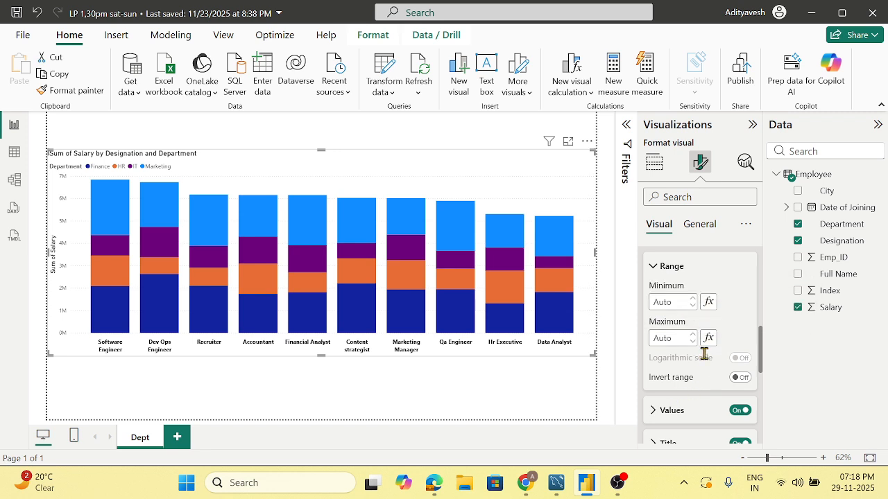
pyautogui.scroll(-1, 704, 358)
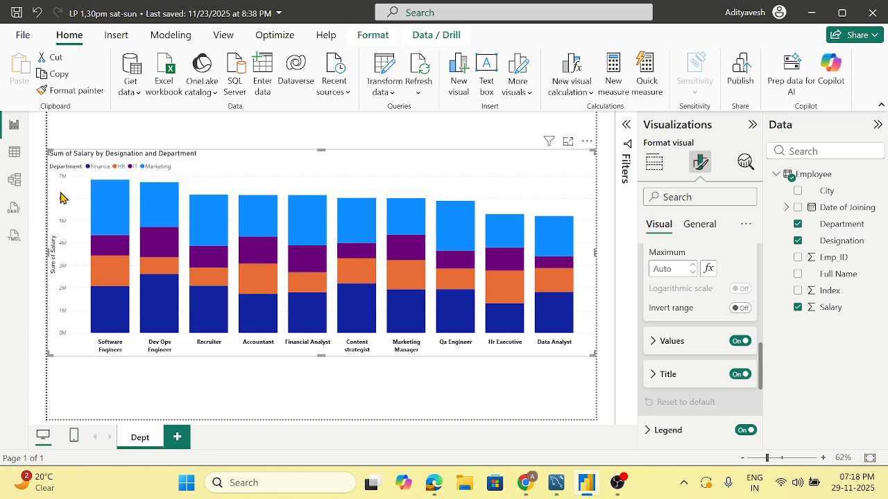
pyautogui.click(658, 349)
pyautogui.scroll(-1, 662, 374)
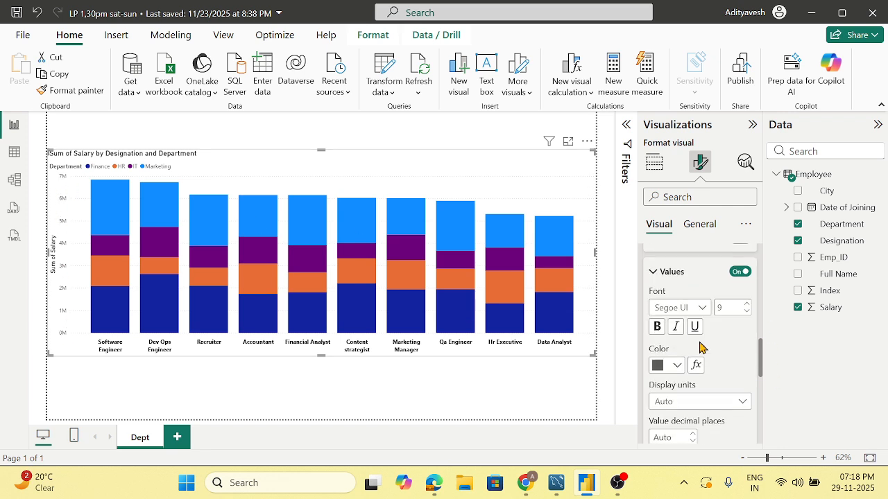
pyautogui.click(660, 329)
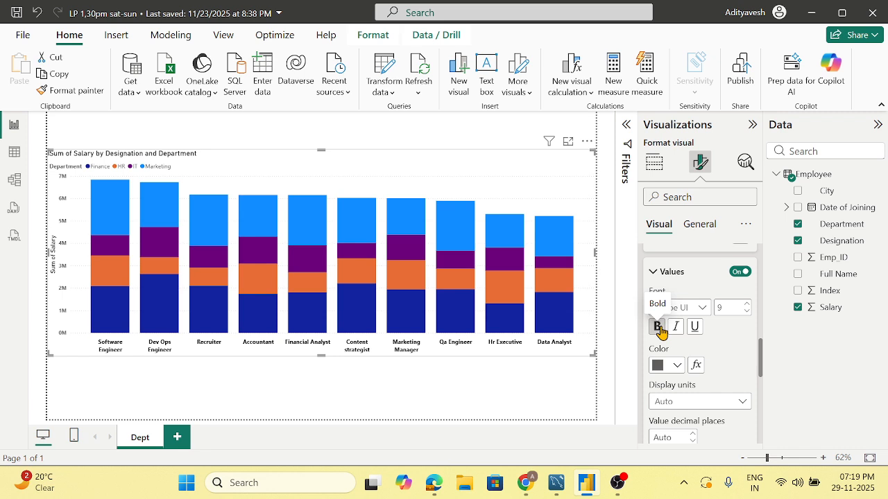
pyautogui.click(677, 366)
pyautogui.click(667, 307)
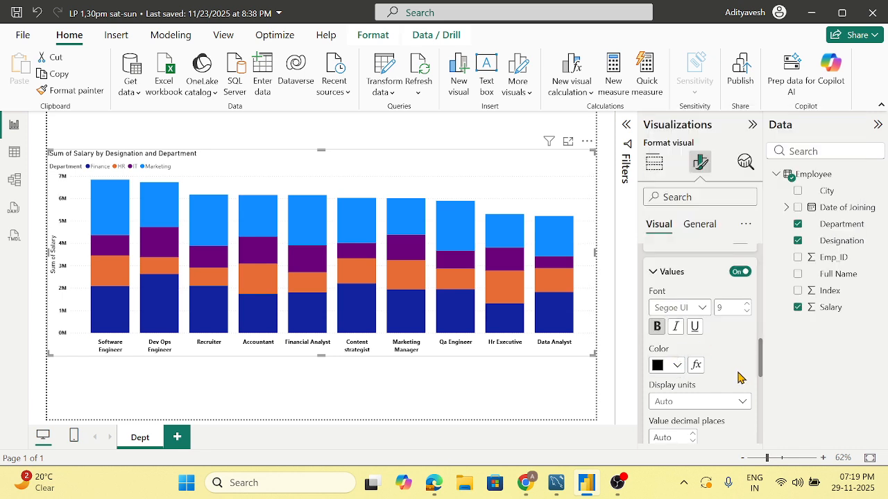
# Step: Try Thousands as the Y-axis display units, set the value decimal places to 0, and return the units to Auto
pyautogui.scroll(-2, 741, 377)
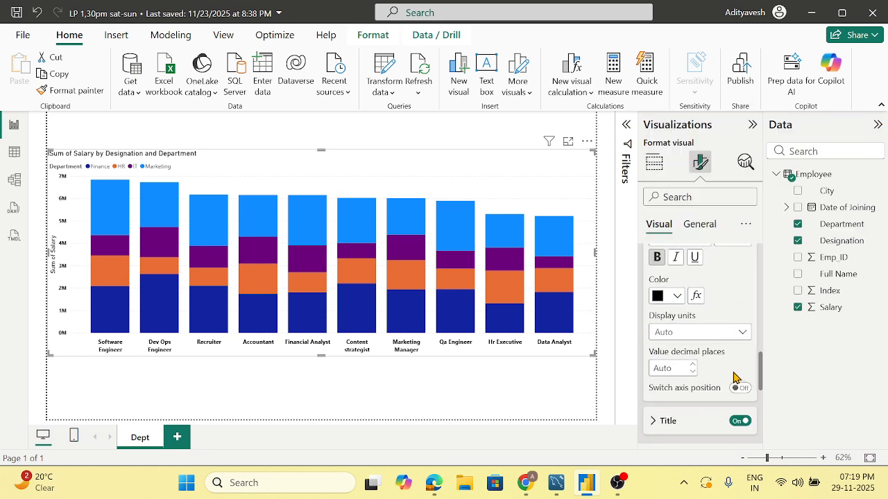
pyautogui.click(742, 337)
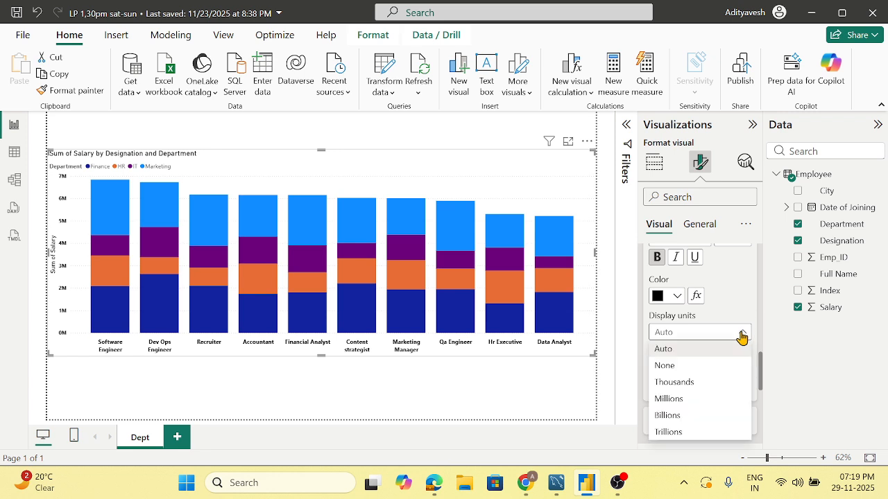
pyautogui.click(711, 386)
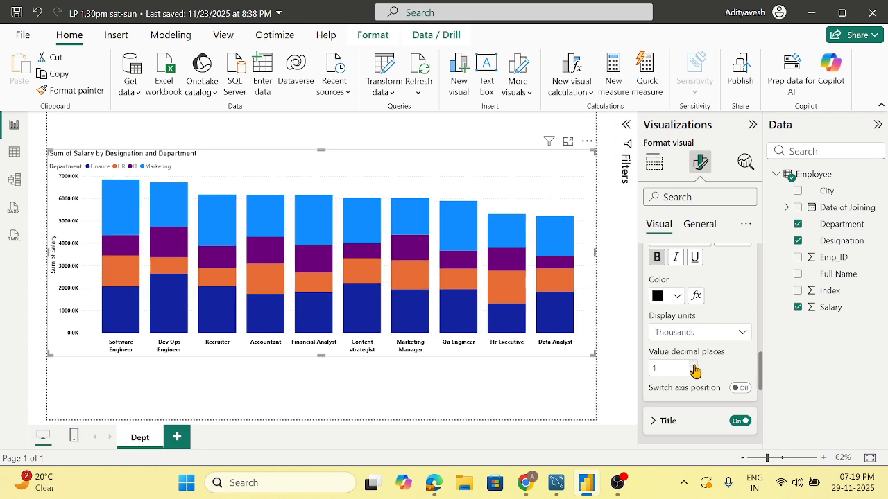
pyautogui.click(743, 336)
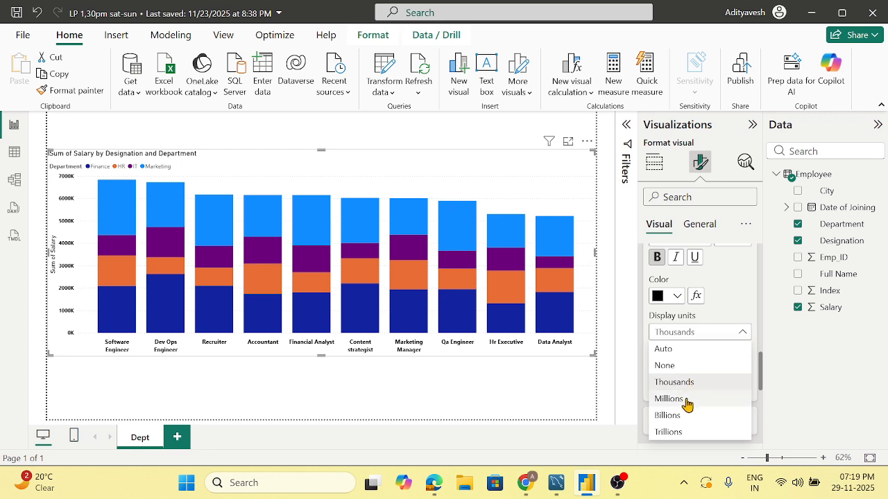
pyautogui.click(667, 350)
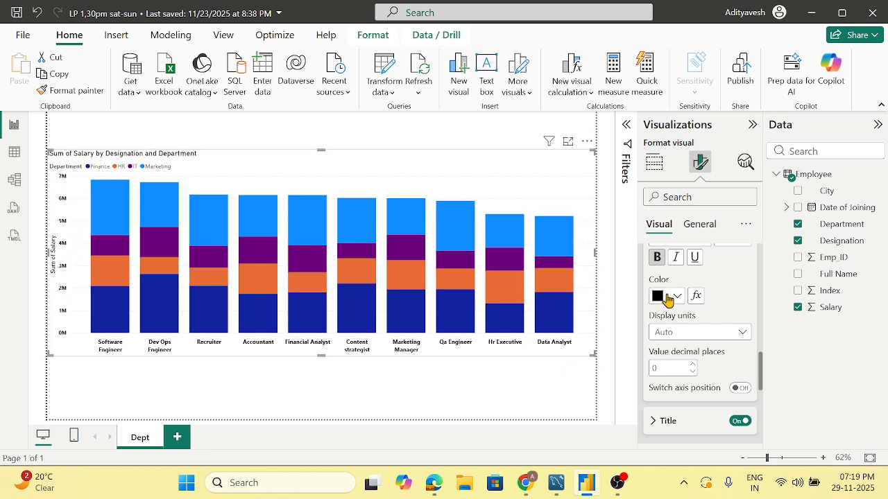
# Step: Turn off the Y-axis title
pyautogui.scroll(2, 683, 343)
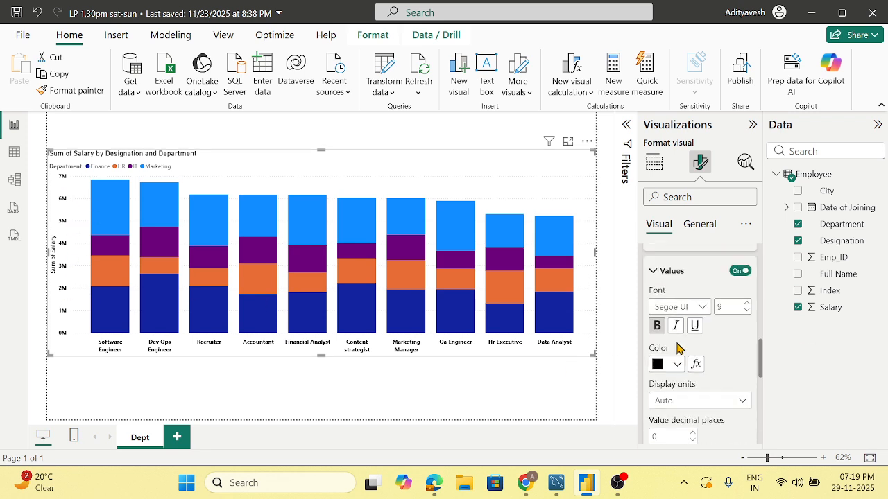
pyautogui.click(666, 273)
pyautogui.click(742, 305)
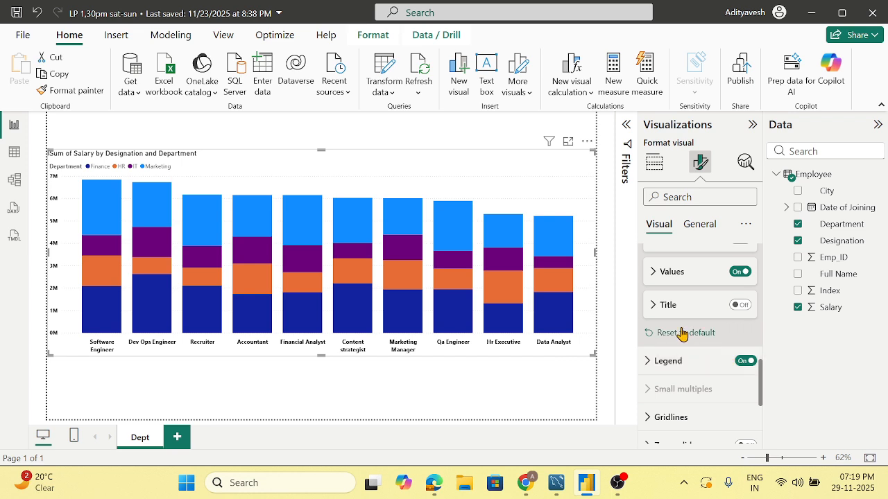
# Step: Open the gridline settings and try the chart without horizontal gridlines, leaving them turned on
pyautogui.scroll(-1, 686, 335)
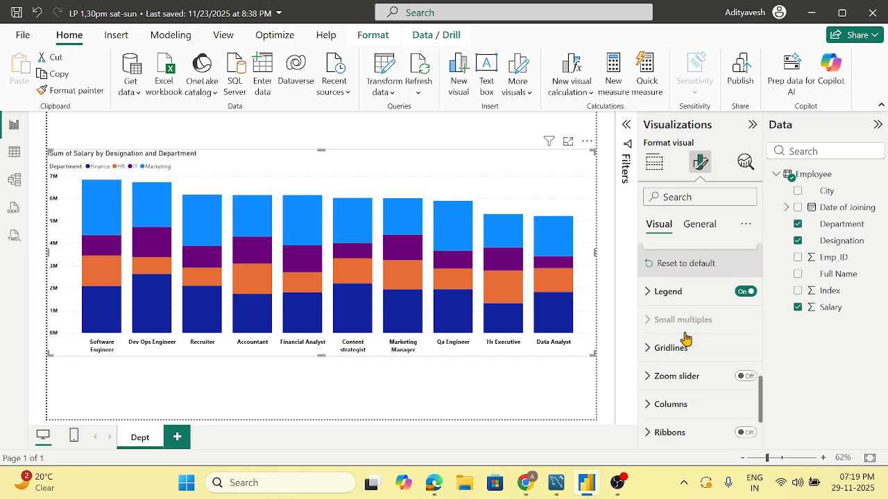
pyautogui.scroll(-1, 676, 336)
pyautogui.scroll(1, 673, 332)
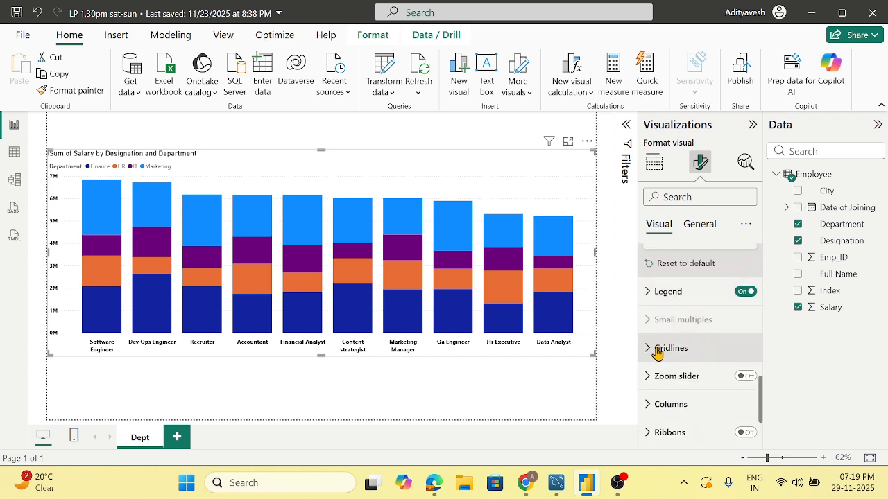
pyautogui.click(656, 349)
pyautogui.scroll(-1, 669, 351)
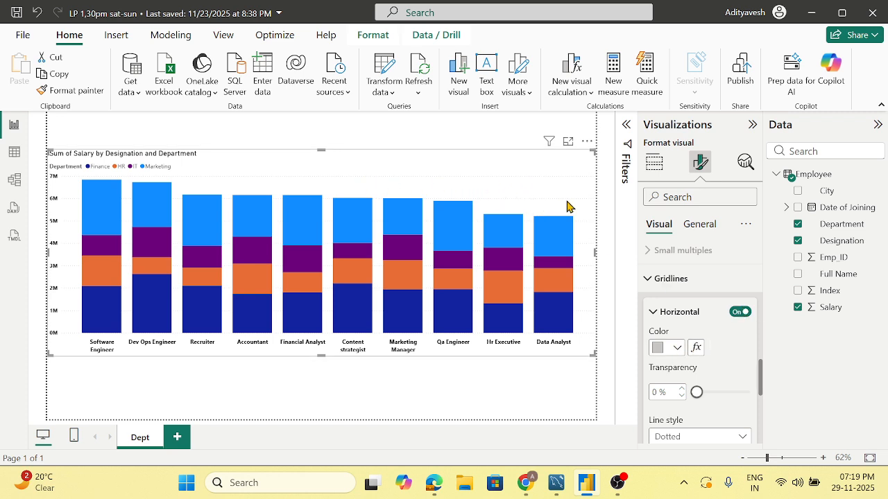
pyautogui.click(739, 313)
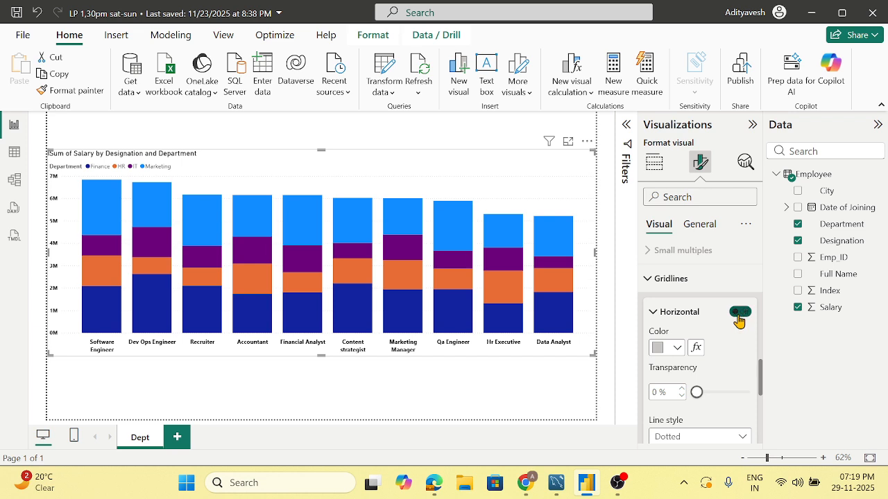
pyautogui.click(740, 313)
# Step: Try the Solid line style for the horizontal gridlines and set it to Dashed
pyautogui.scroll(-2, 739, 326)
pyautogui.click(741, 374)
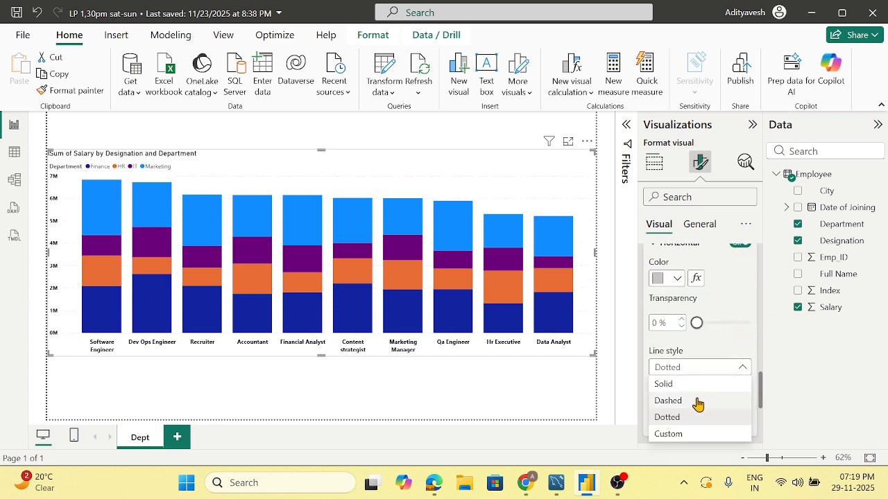
pyautogui.click(729, 396)
pyautogui.click(730, 369)
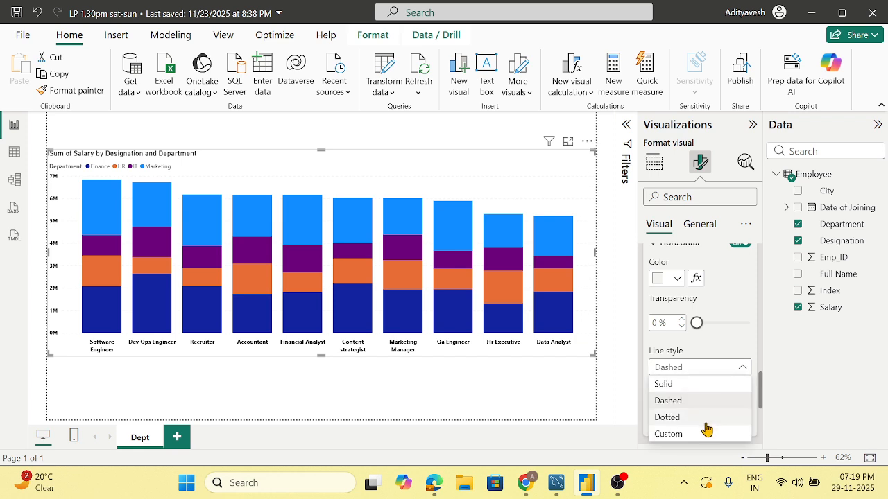
pyautogui.click(692, 385)
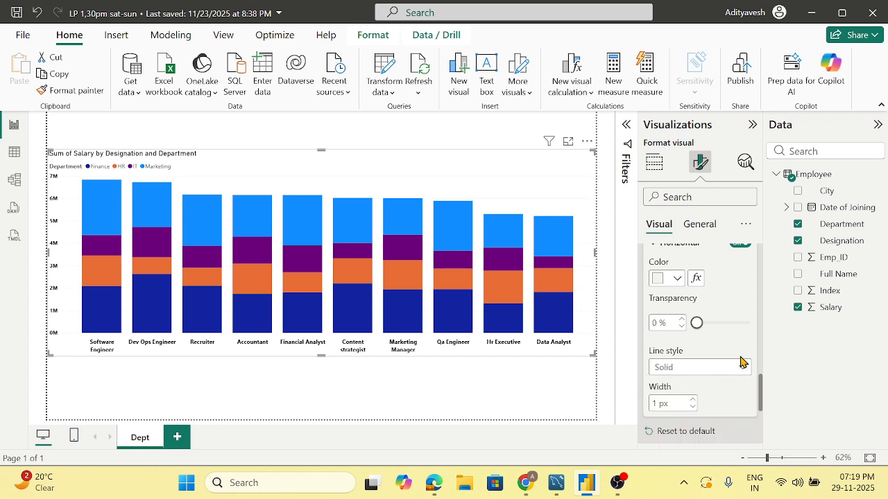
pyautogui.click(739, 366)
pyautogui.click(702, 398)
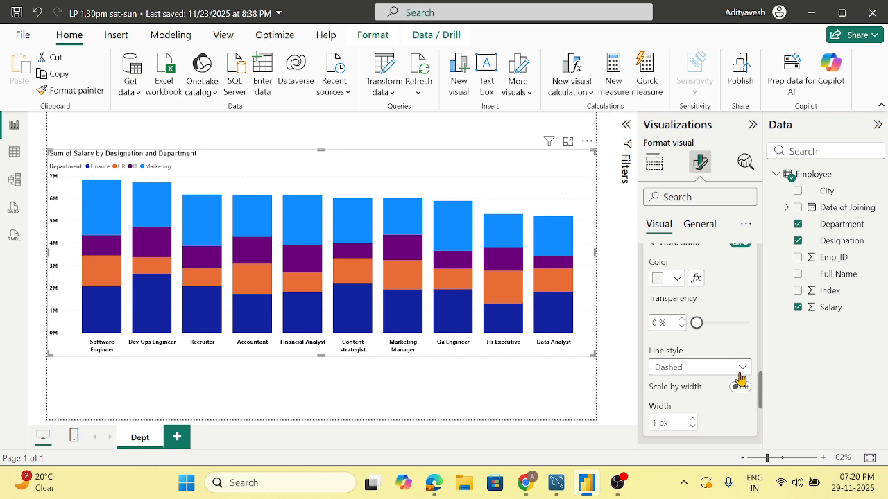
# Step: Look over the remaining horizontal gridline options and collapse the gridline settings
pyautogui.scroll(2, 732, 327)
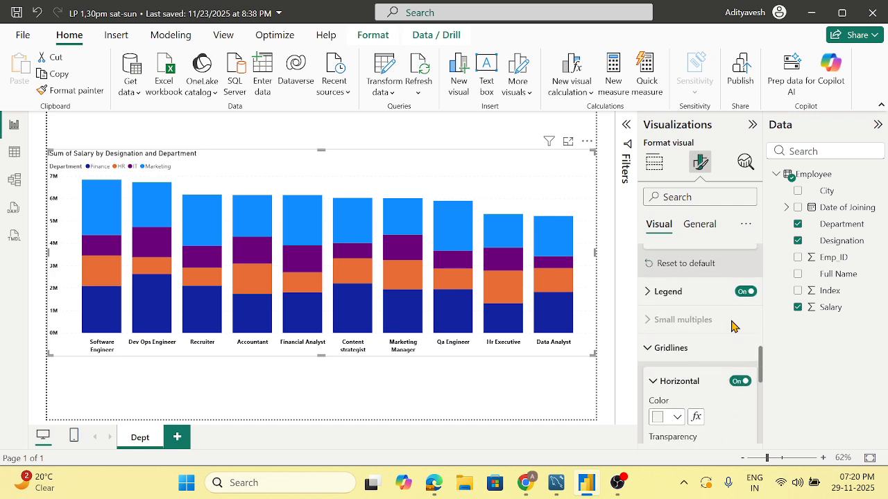
pyautogui.scroll(-3, 701, 378)
pyautogui.scroll(-1, 710, 383)
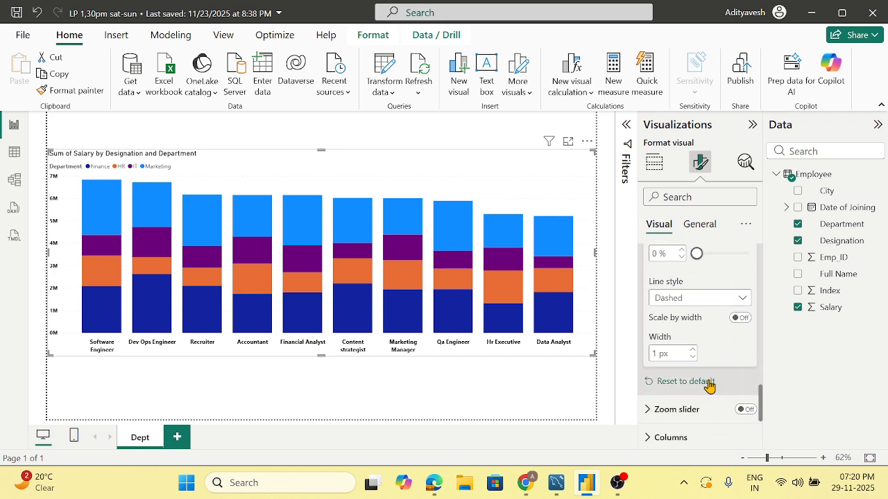
pyautogui.scroll(4, 703, 378)
pyautogui.click(659, 314)
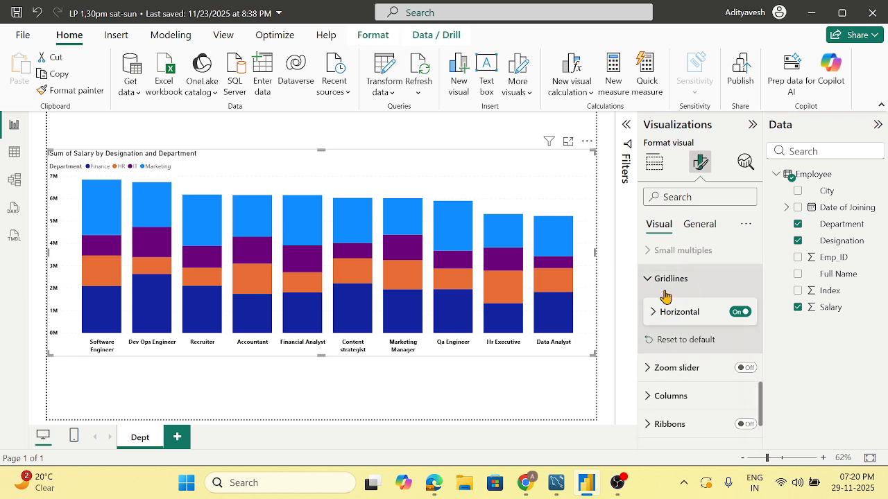
pyautogui.scroll(-2, 683, 358)
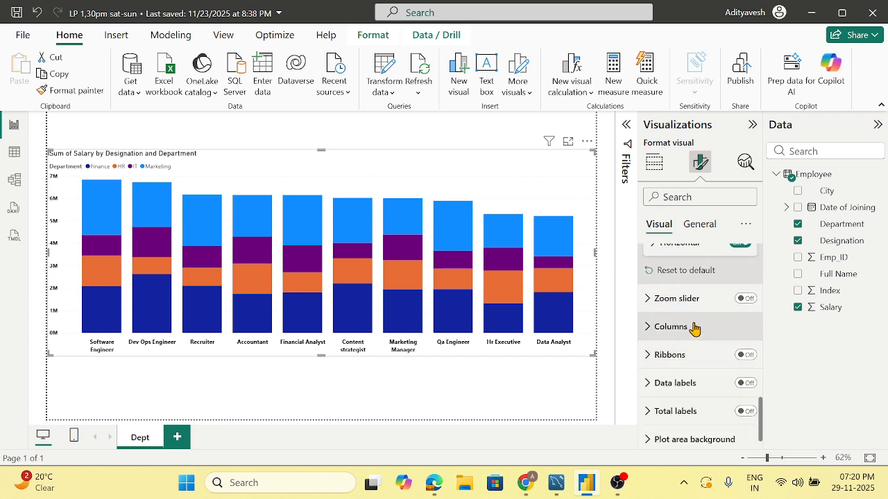
pyautogui.scroll(2, 696, 336)
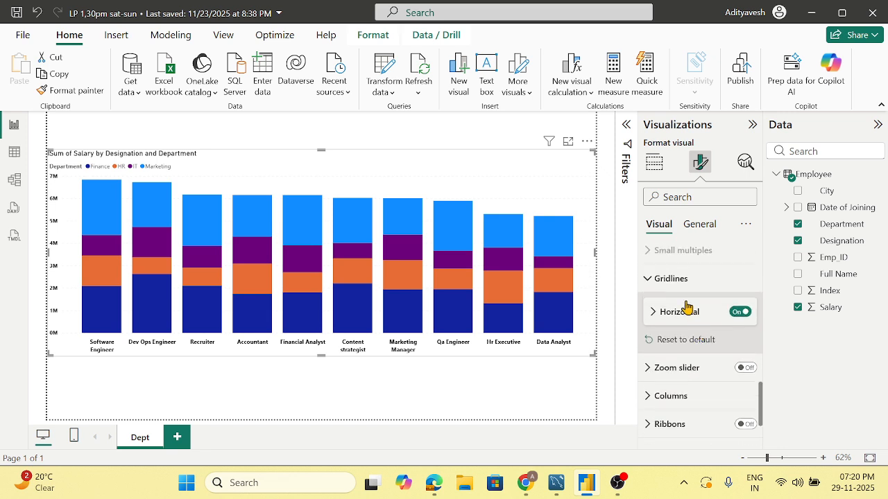
pyautogui.click(655, 283)
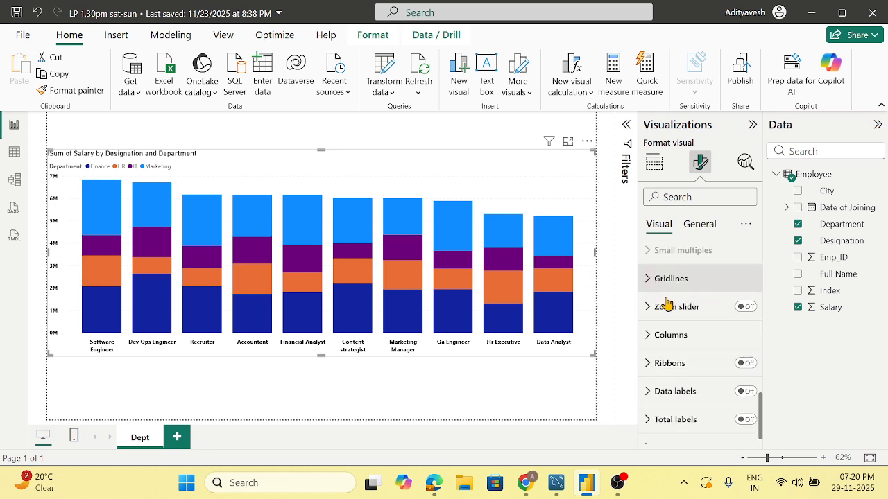
# Step: Try the zoom slider on the chart and turn it off again
pyautogui.scroll(-1, 672, 322)
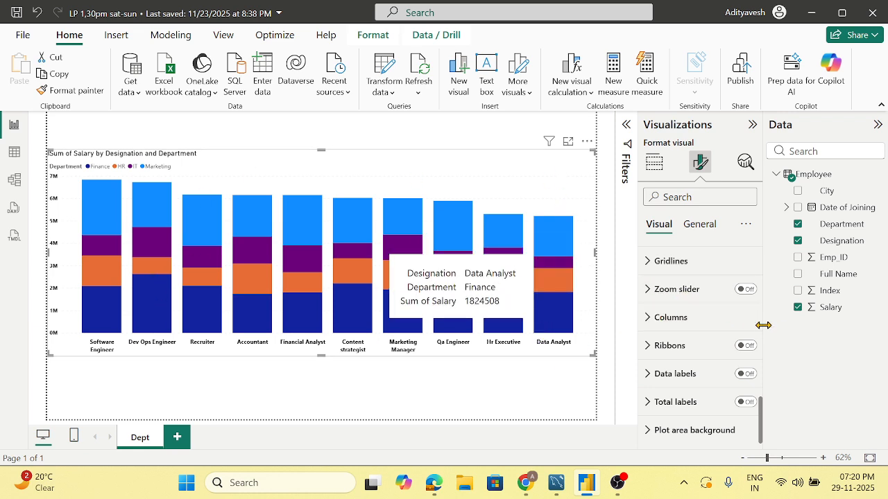
pyautogui.click(746, 289)
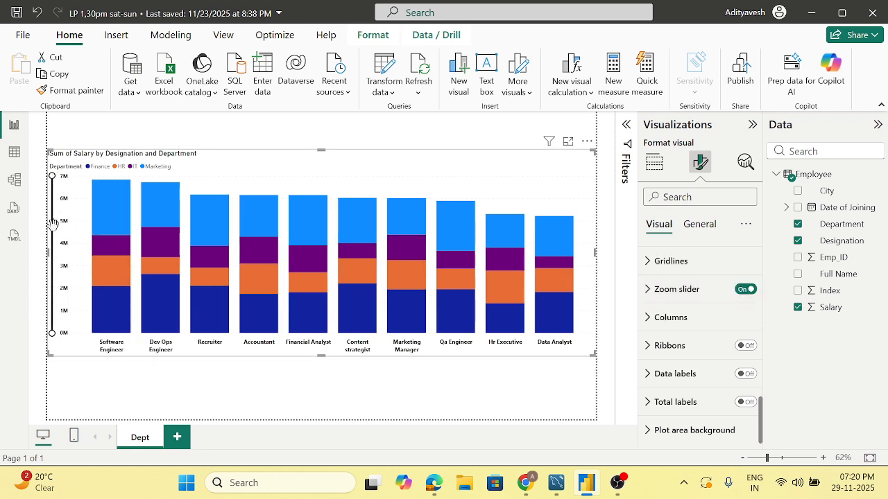
pyautogui.click(746, 289)
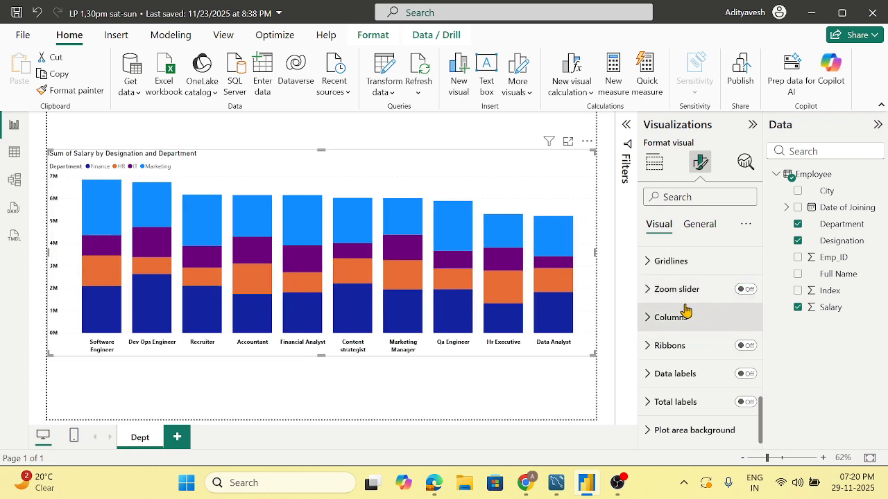
# Step: Examine the column formatting options, including the series choices, color and transparency, and collapse them
pyautogui.click(647, 318)
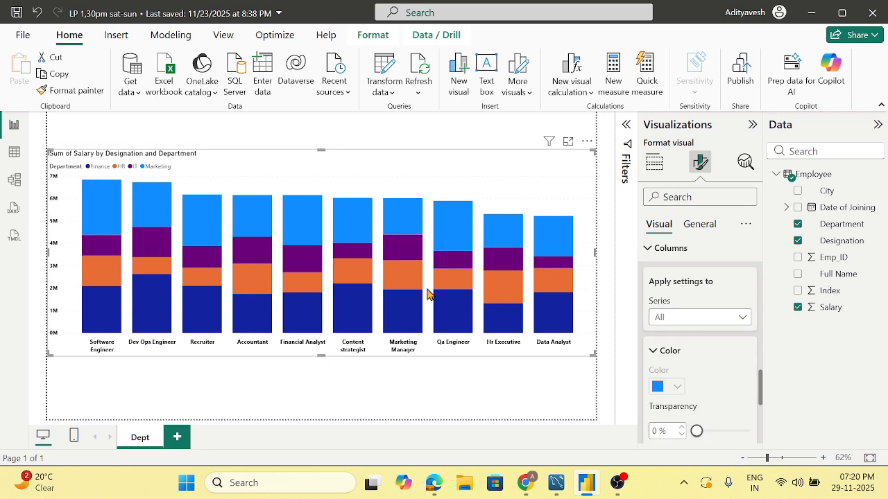
pyautogui.scroll(-2, 742, 364)
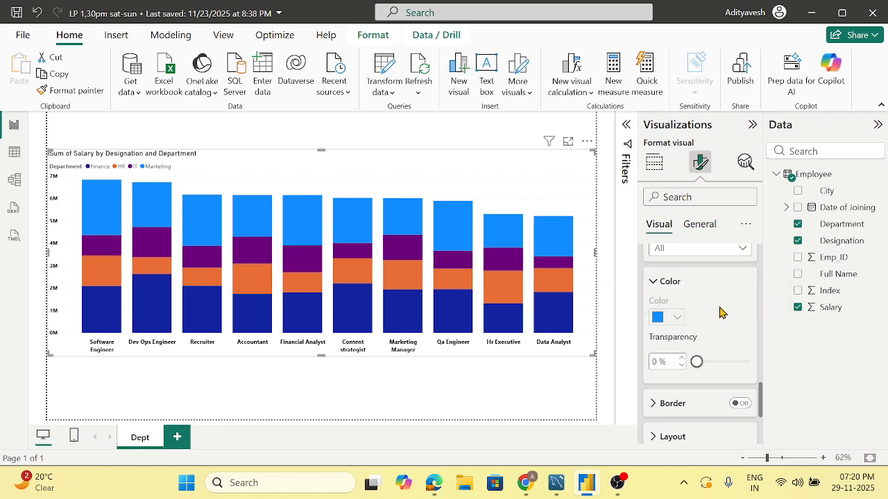
pyautogui.scroll(4, 686, 327)
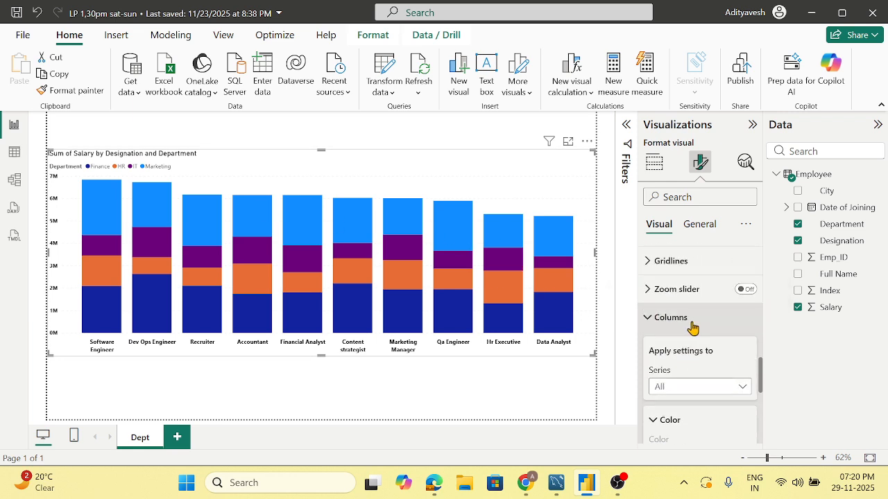
pyautogui.scroll(-2, 709, 364)
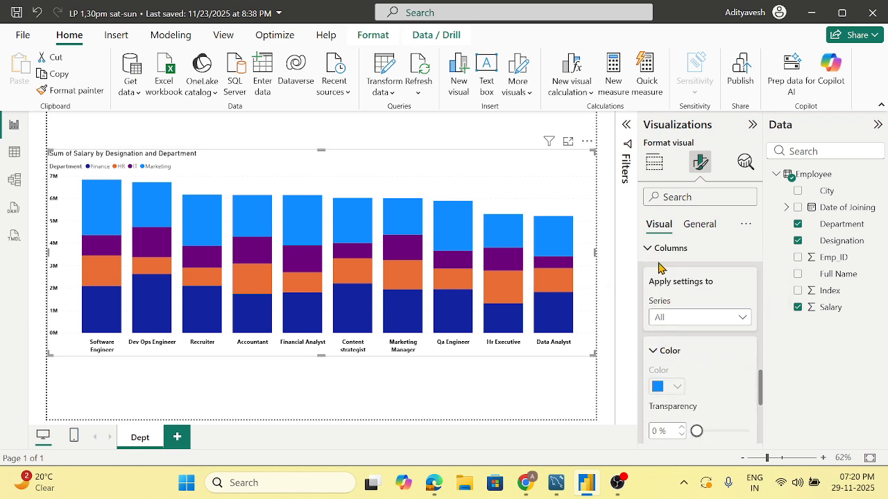
pyautogui.click(741, 320)
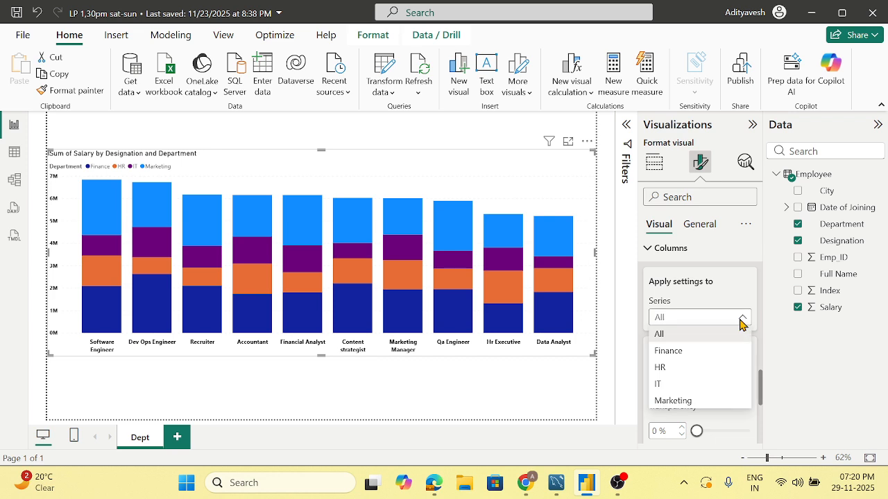
pyautogui.click(740, 321)
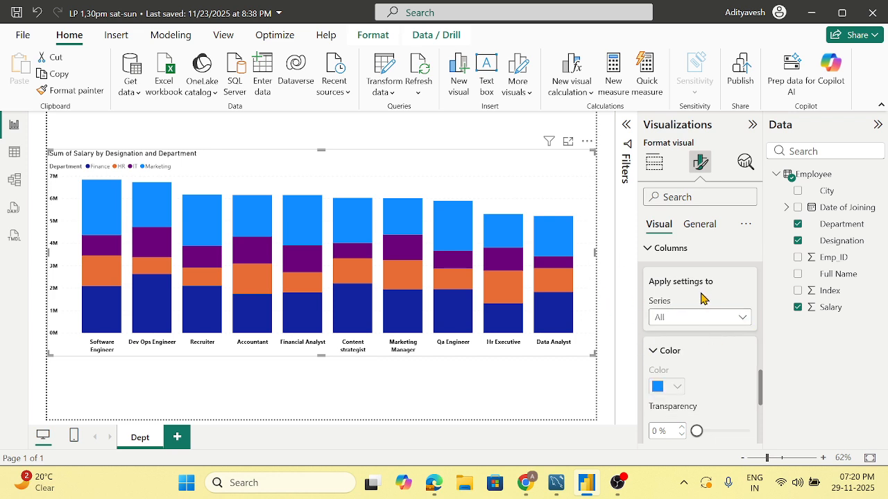
pyautogui.click(655, 251)
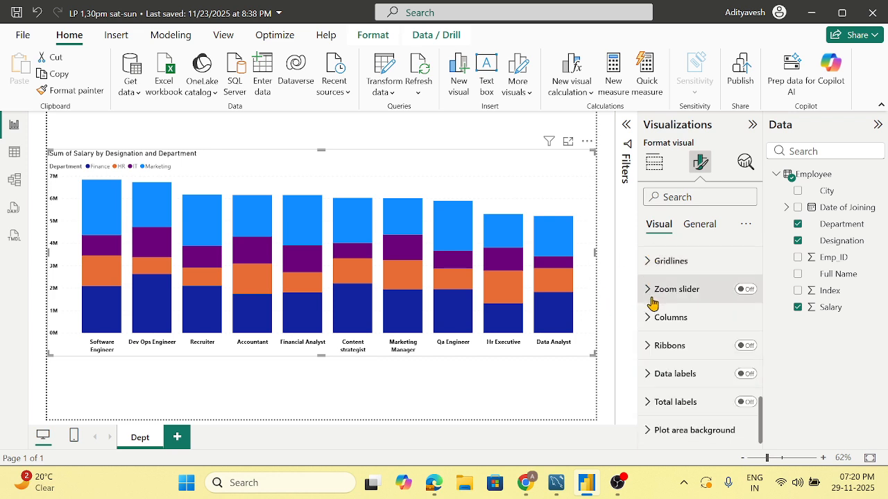
# Step: Turn on data labels for the stacked columns
pyautogui.click(657, 375)
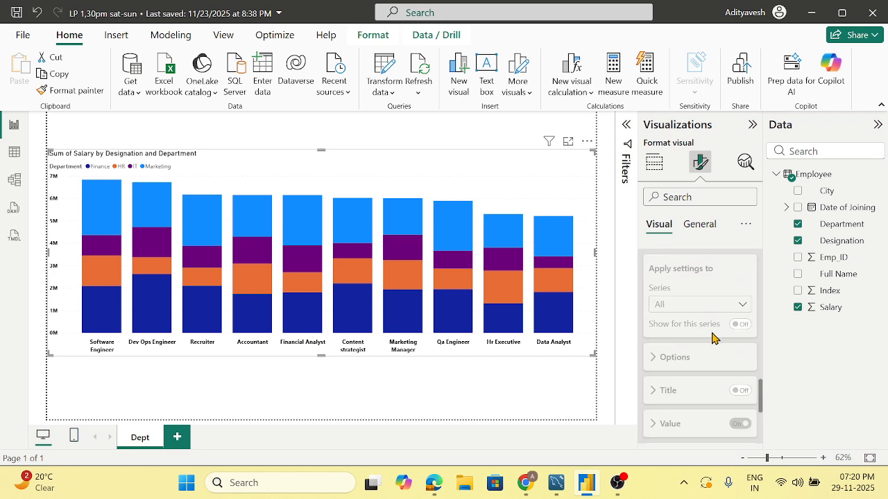
pyautogui.scroll(2, 715, 338)
pyautogui.click(749, 308)
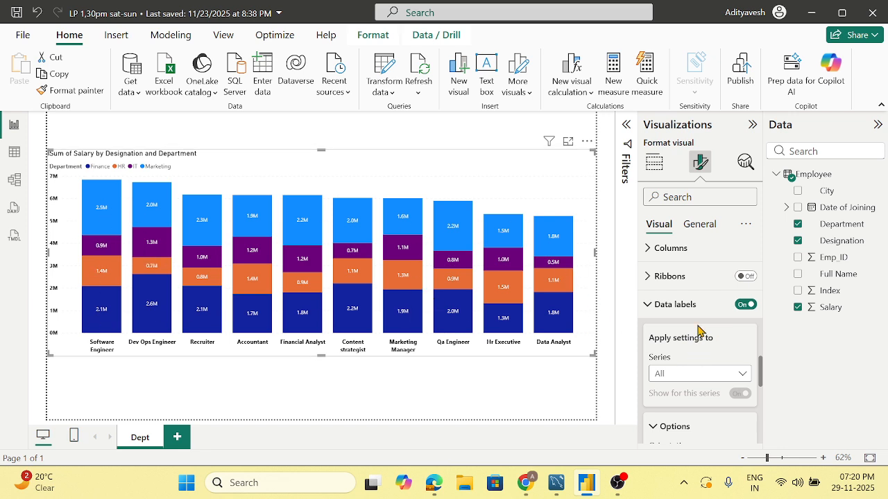
# Step: Format the data label values in bold at font size 10
pyautogui.scroll(-5, 700, 336)
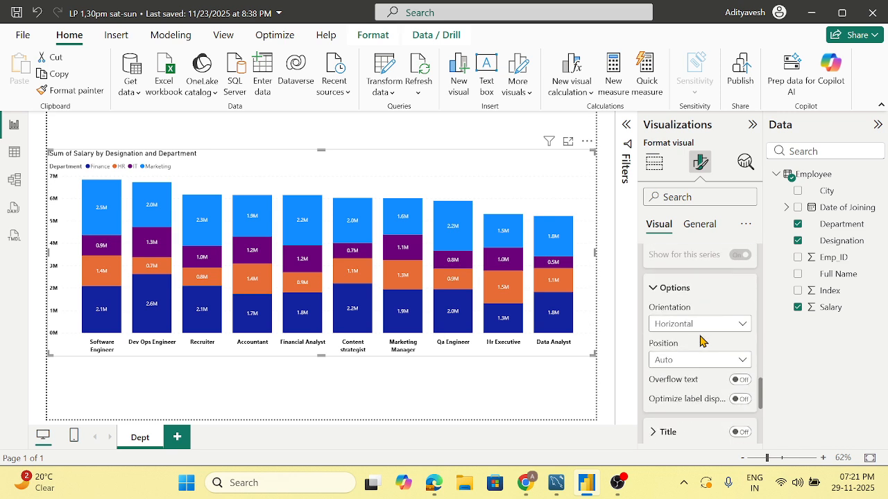
pyautogui.scroll(-3, 701, 340)
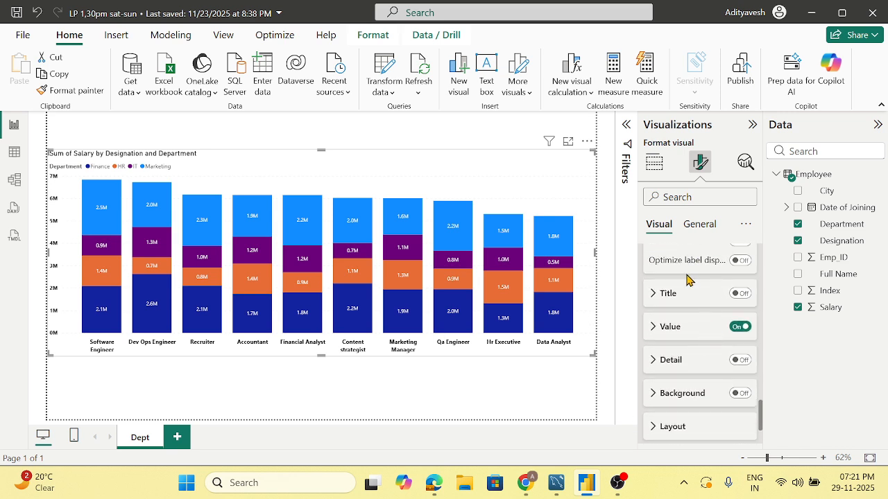
pyautogui.click(663, 328)
pyautogui.scroll(-2, 686, 340)
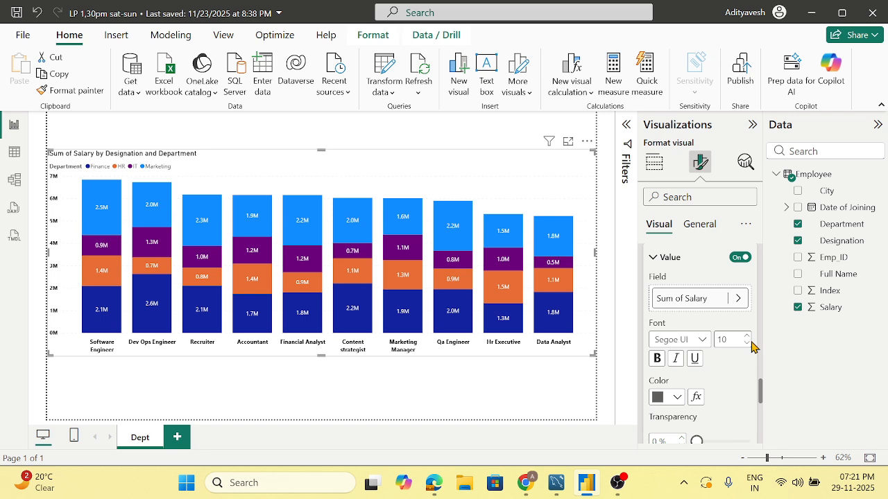
pyautogui.click(656, 359)
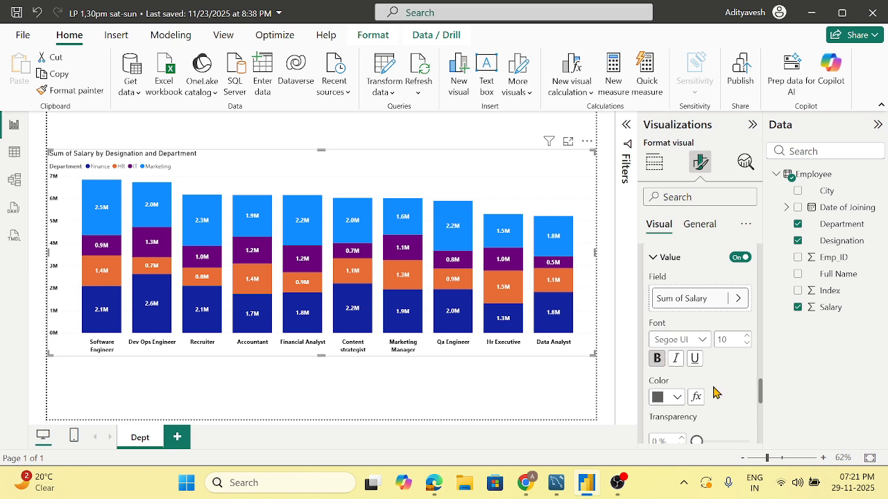
# Step: Review the remaining data label settings, such as display units, decimal places and background, and collapse the data label options
pyautogui.scroll(-3, 714, 394)
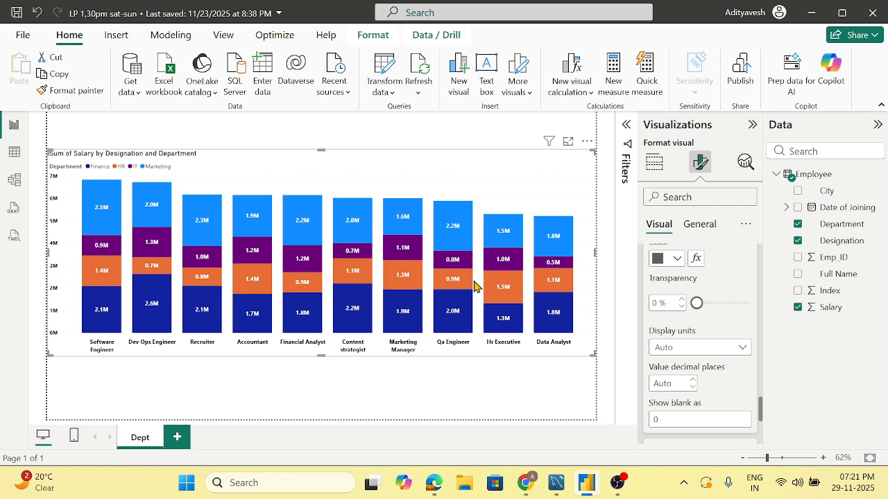
pyautogui.scroll(-2, 686, 323)
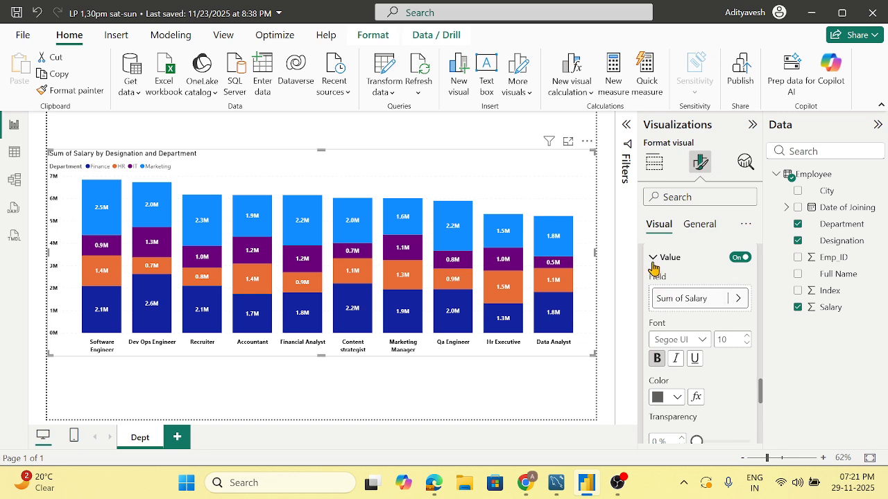
pyautogui.click(652, 262)
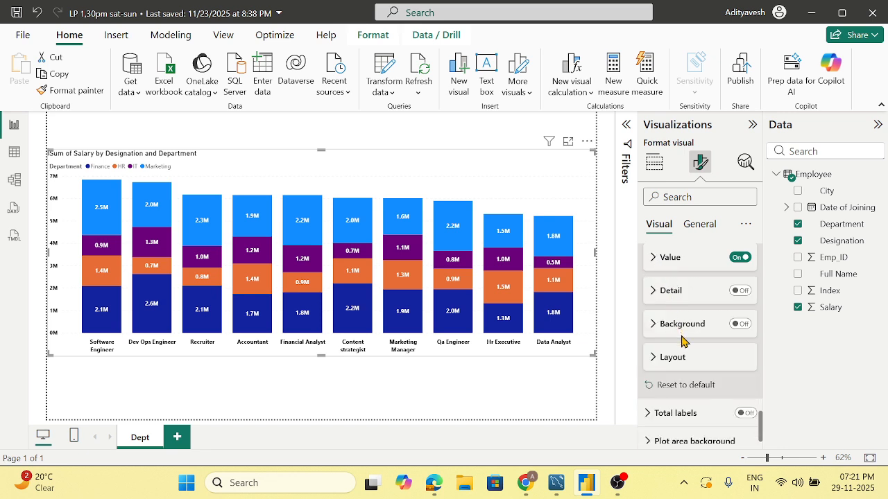
pyautogui.click(657, 324)
pyautogui.click(669, 324)
pyautogui.scroll(2, 683, 327)
pyautogui.scroll(5, 683, 327)
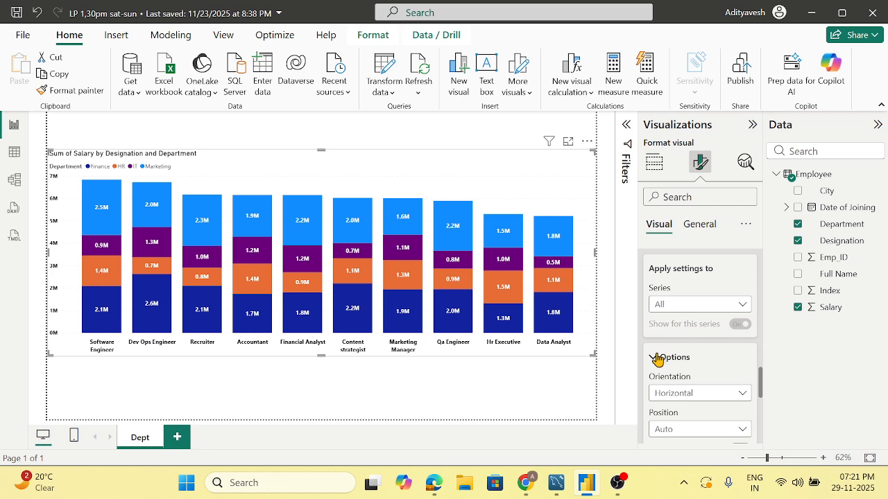
pyautogui.click(659, 358)
pyautogui.scroll(2, 665, 313)
pyautogui.click(656, 305)
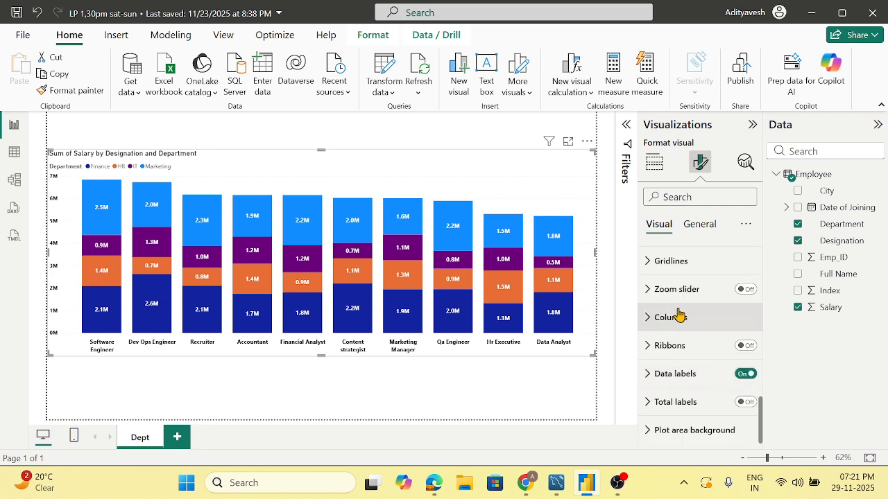
# Step: Try a background behind the data labels, review its color and transparency options, and turn it off again
pyautogui.click(656, 373)
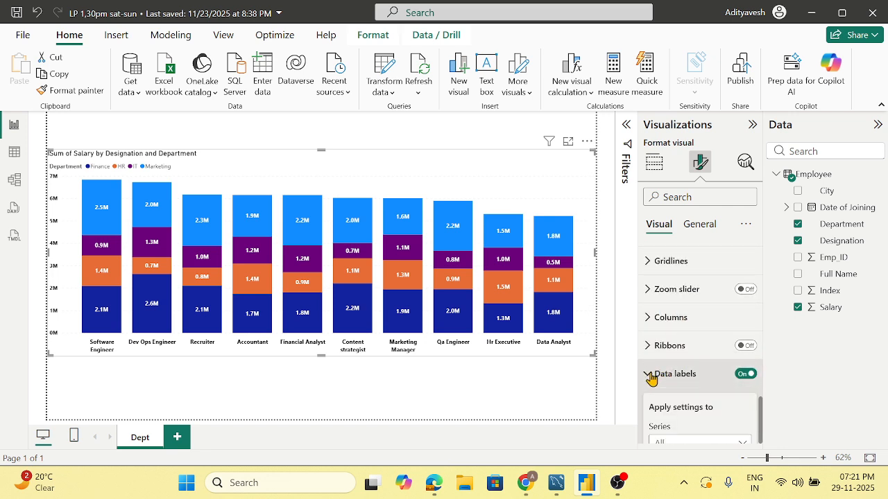
pyautogui.scroll(-5, 693, 360)
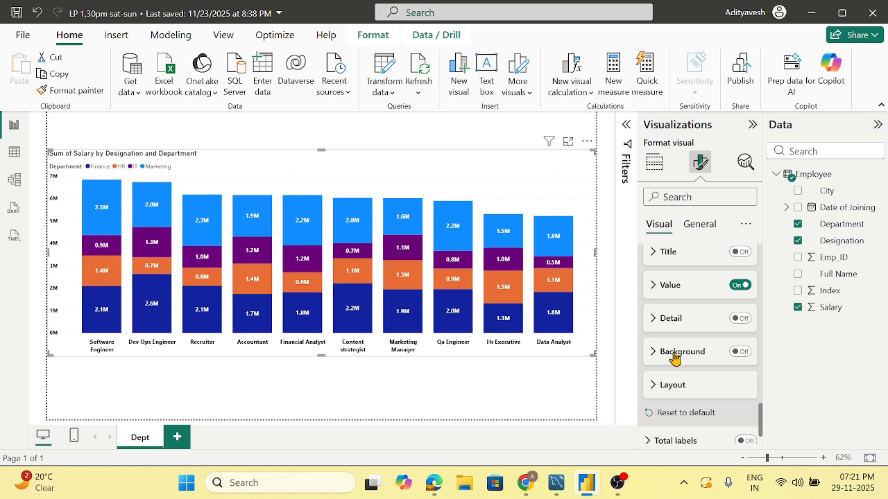
pyautogui.click(739, 353)
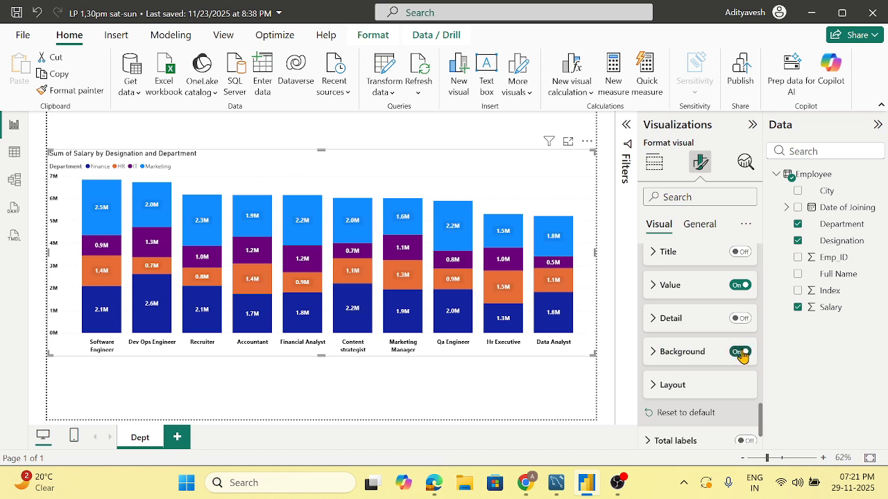
pyautogui.click(652, 353)
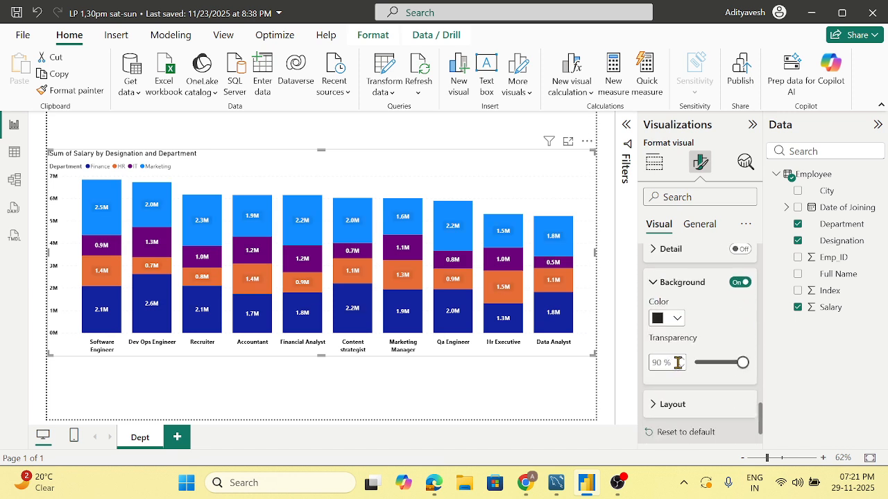
pyautogui.click(739, 283)
pyautogui.click(739, 283)
pyautogui.click(739, 283)
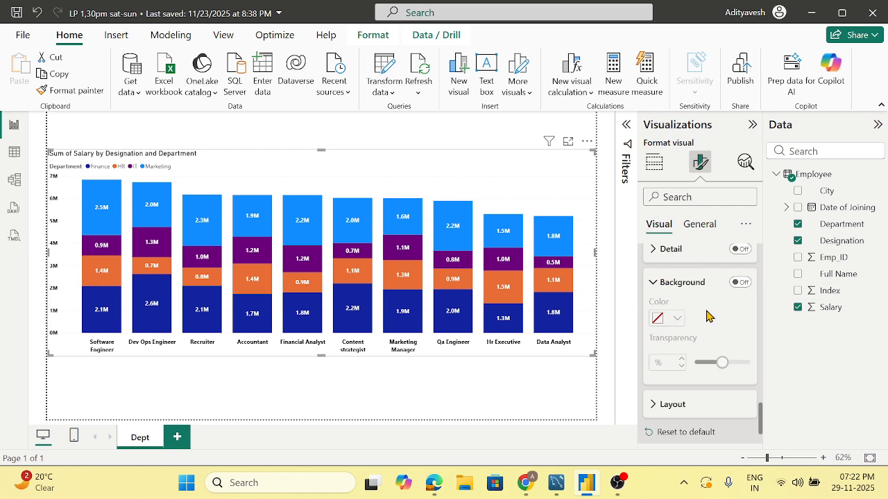
# Step: Try red as the data label value color and undo the color change
pyautogui.scroll(4, 710, 316)
pyautogui.click(653, 356)
pyautogui.scroll(-4, 701, 372)
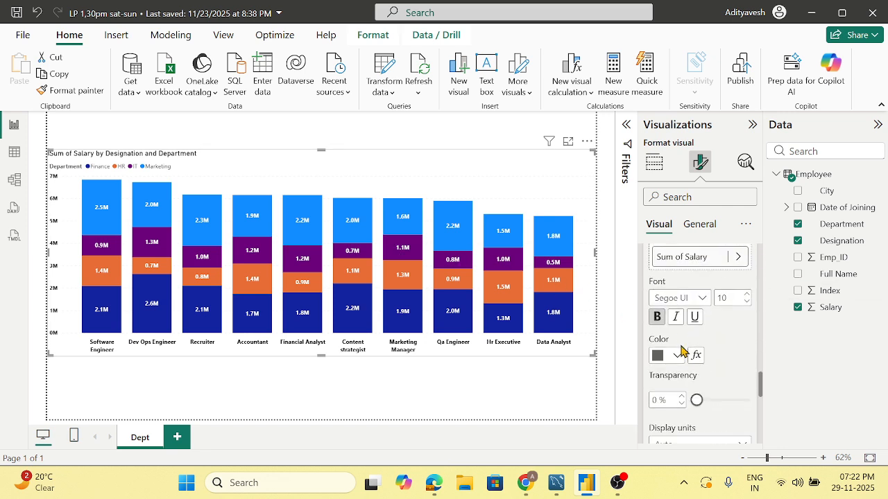
pyautogui.click(679, 356)
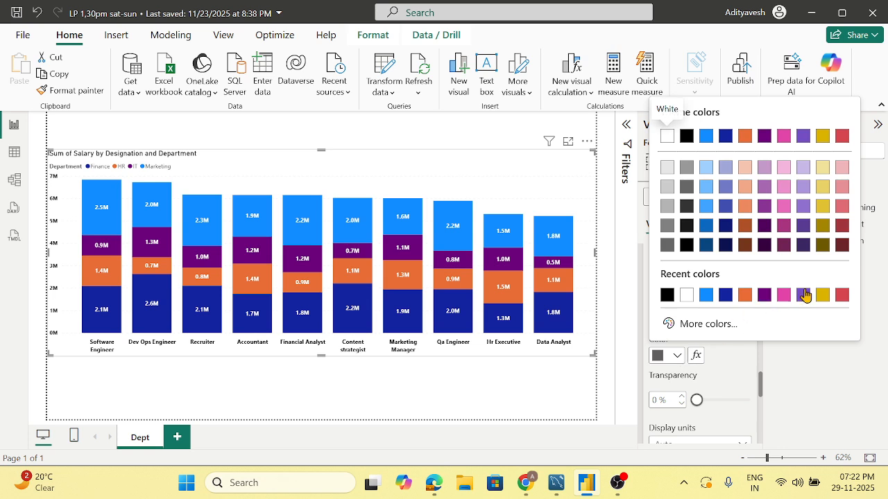
pyautogui.click(842, 294)
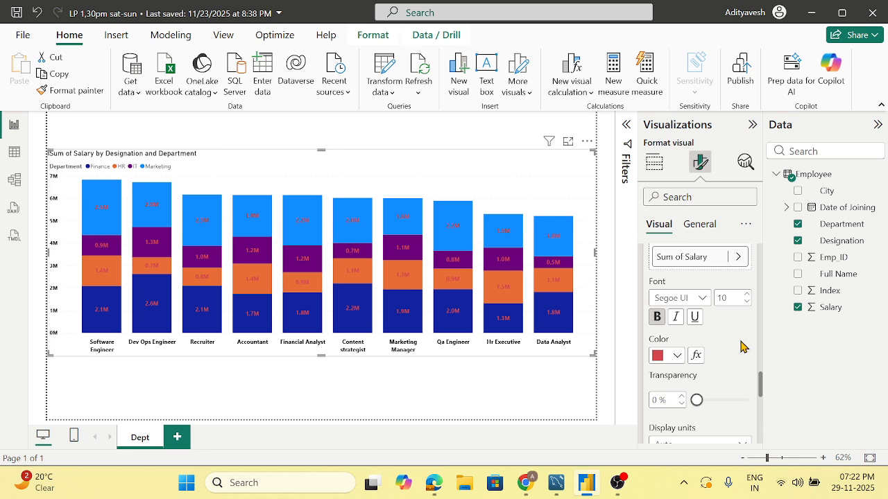
pyautogui.hotkey('ctrl', 'z')
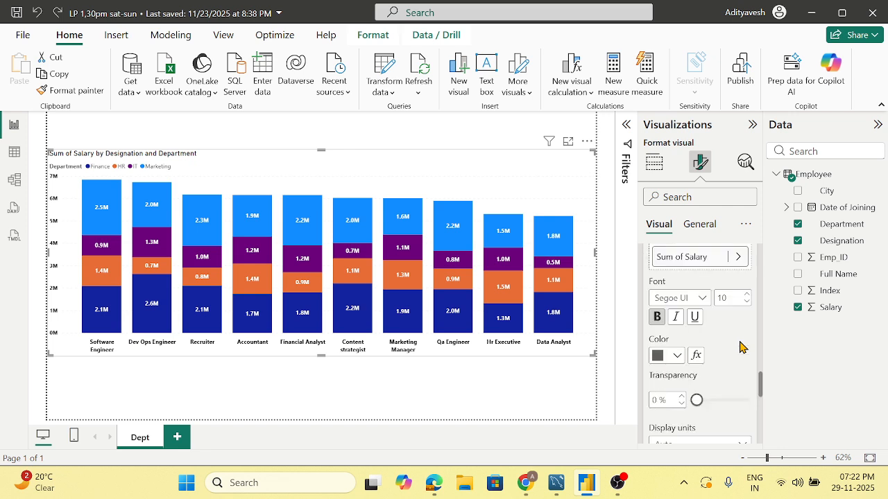
# Step: Collapse the data label background options, try the Detail option on the labels, and turn it off again
pyautogui.scroll(-5, 737, 361)
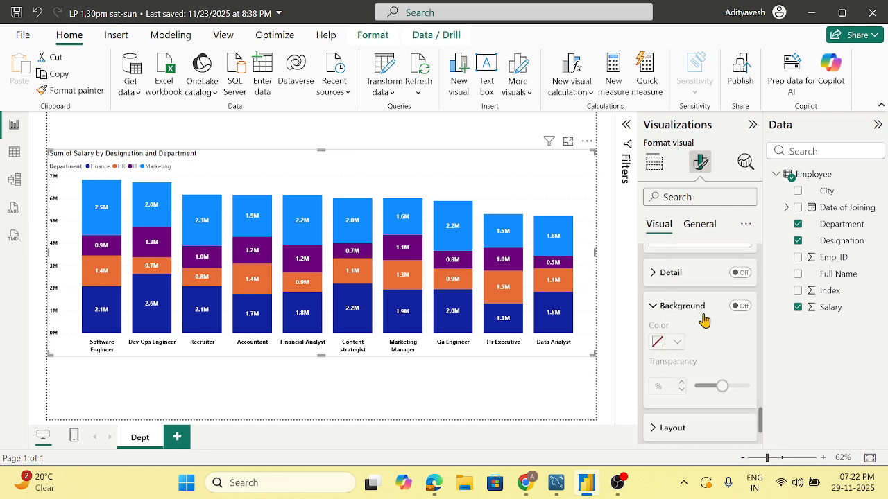
pyautogui.click(660, 308)
pyautogui.click(656, 283)
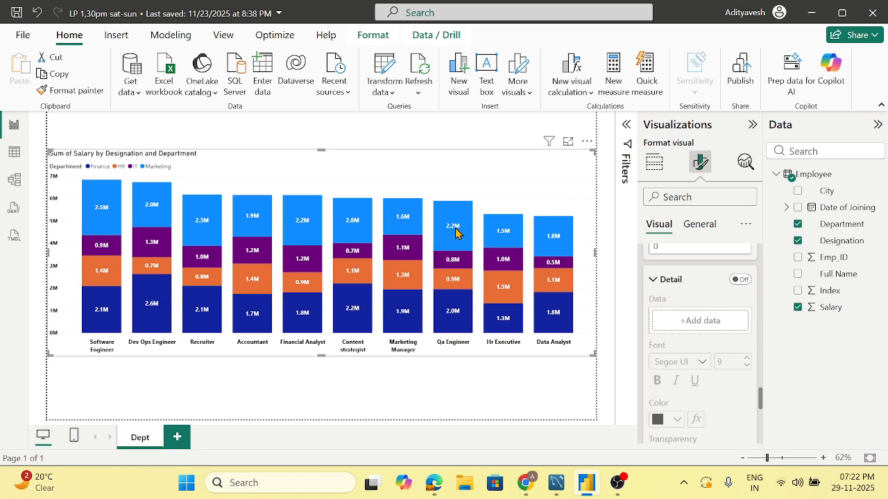
pyautogui.moveTo(453, 233)
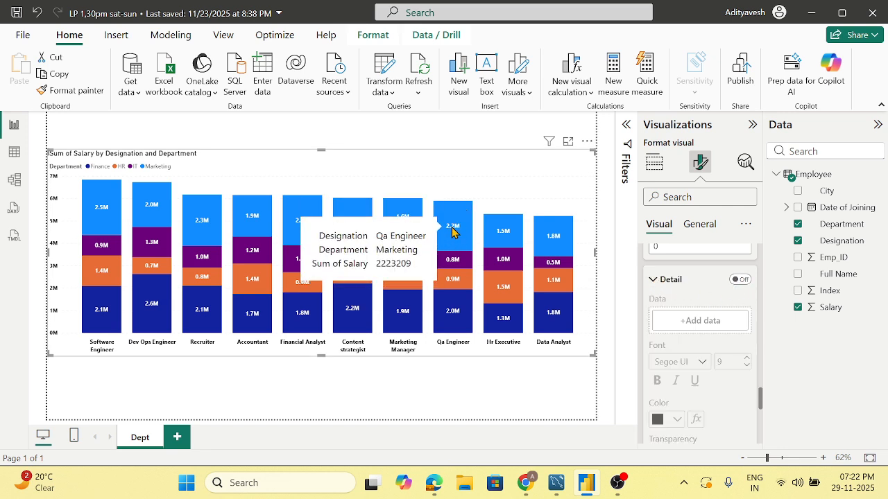
pyautogui.click(740, 280)
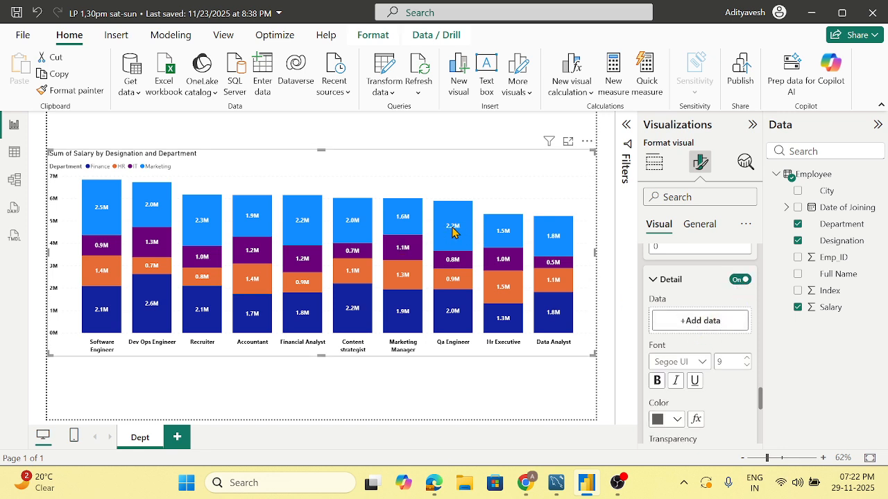
pyautogui.moveTo(453, 232)
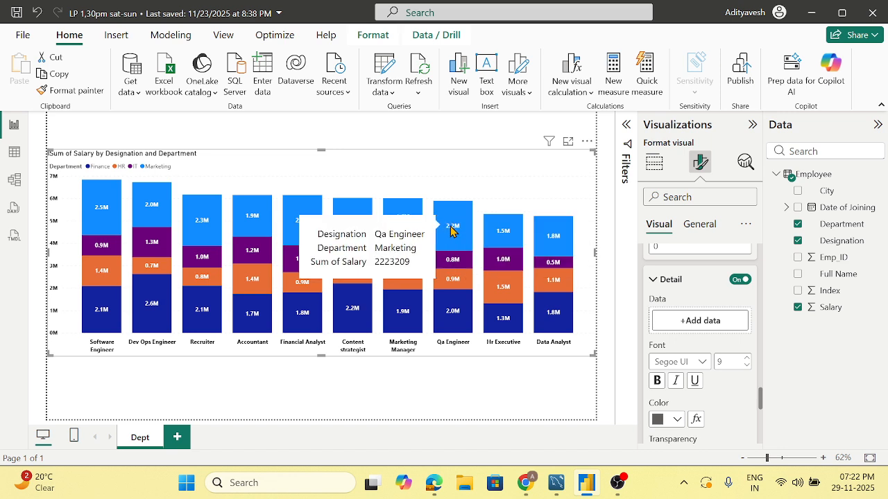
pyautogui.click(738, 280)
# Step: Look over the data label settings and collapse the Value and Detail options
pyautogui.scroll(3, 666, 306)
pyautogui.scroll(5, 674, 309)
pyautogui.scroll(-3, 678, 315)
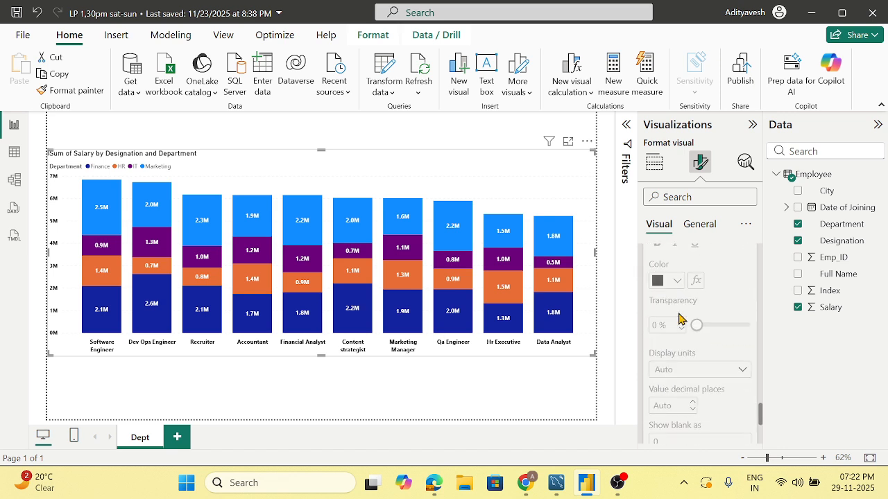
pyautogui.scroll(-5, 680, 320)
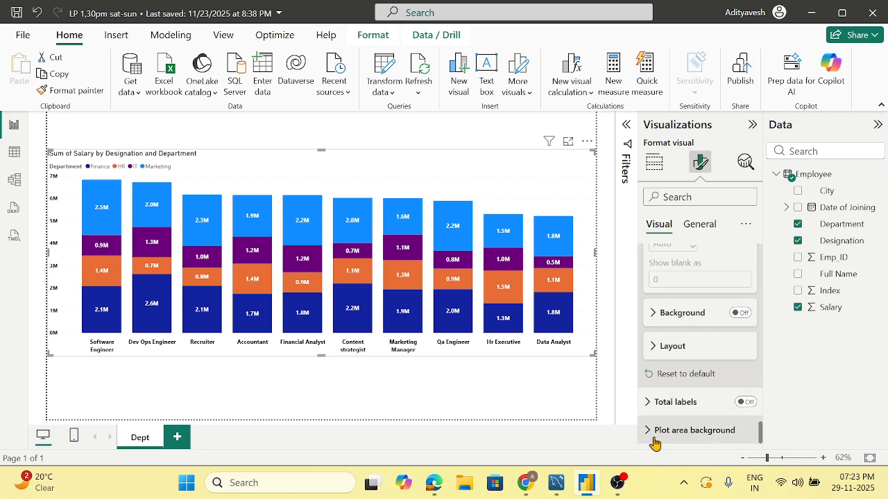
pyautogui.scroll(6, 659, 417)
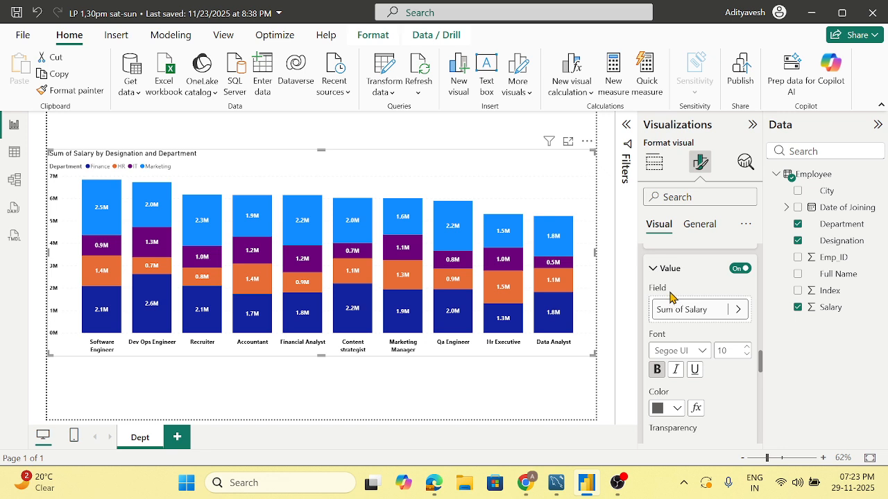
pyautogui.click(652, 268)
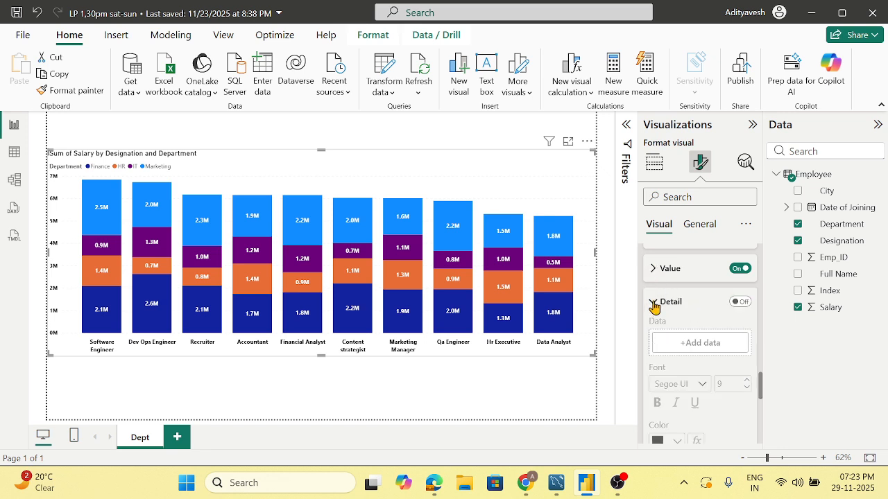
pyautogui.click(654, 307)
pyautogui.scroll(2, 676, 339)
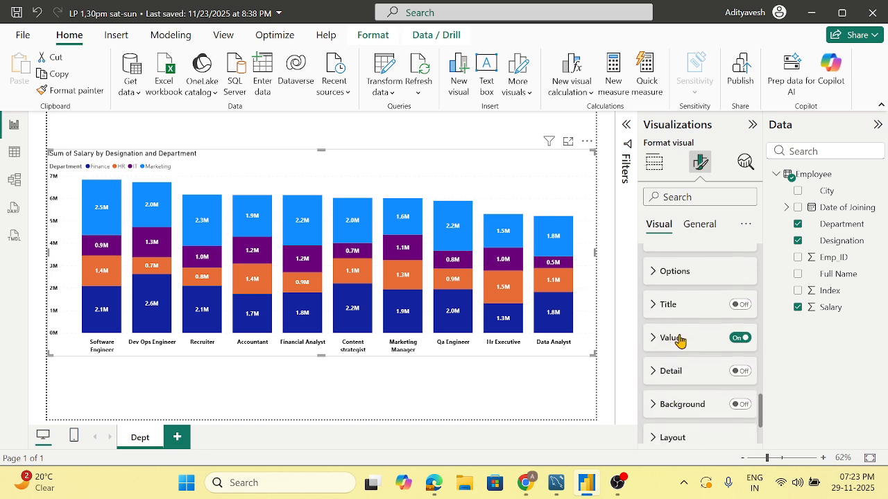
pyautogui.scroll(-3, 679, 340)
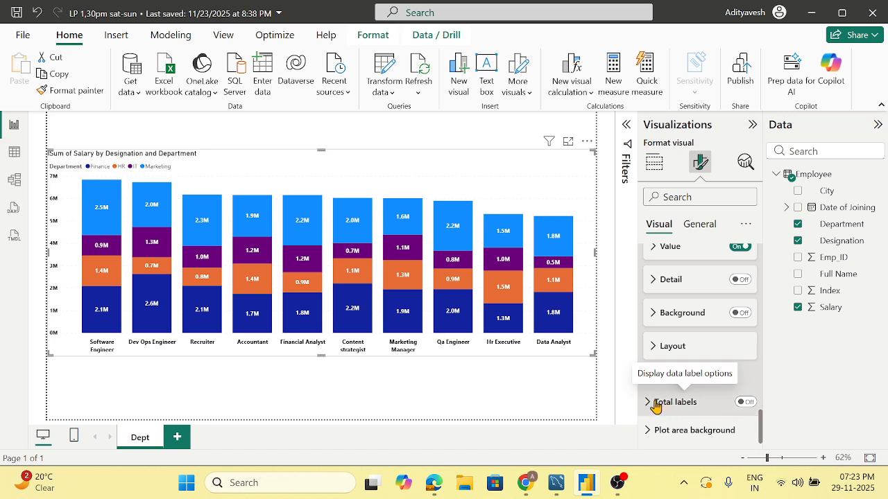
# Step: Review the plot area background options, and collapse them together with the data label options
pyautogui.click(652, 432)
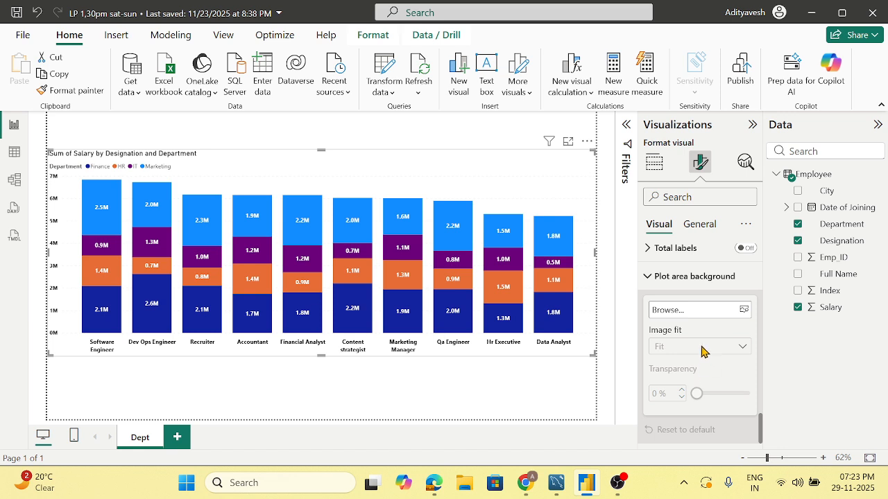
pyautogui.click(652, 276)
pyautogui.scroll(5, 679, 333)
pyautogui.click(655, 269)
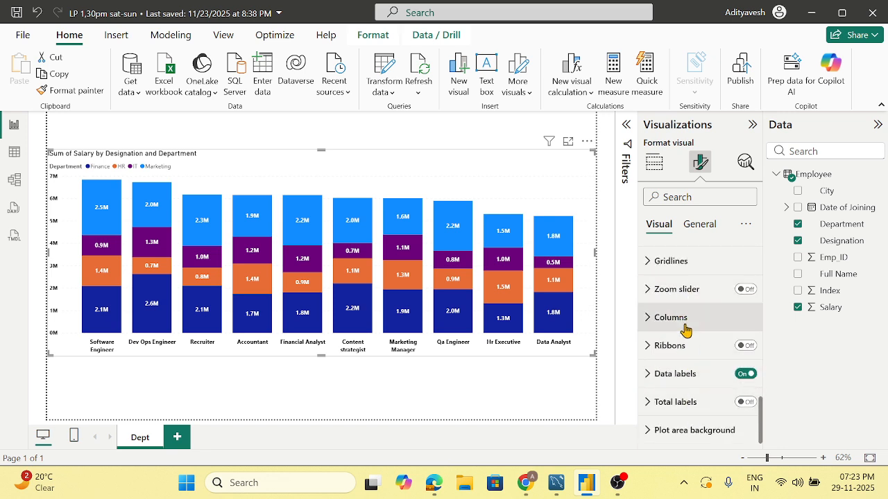
# Step: Collapse the Y-axis and X-axis settings and look through the list of visual formatting categories
pyautogui.scroll(3, 686, 347)
pyautogui.scroll(2, 685, 330)
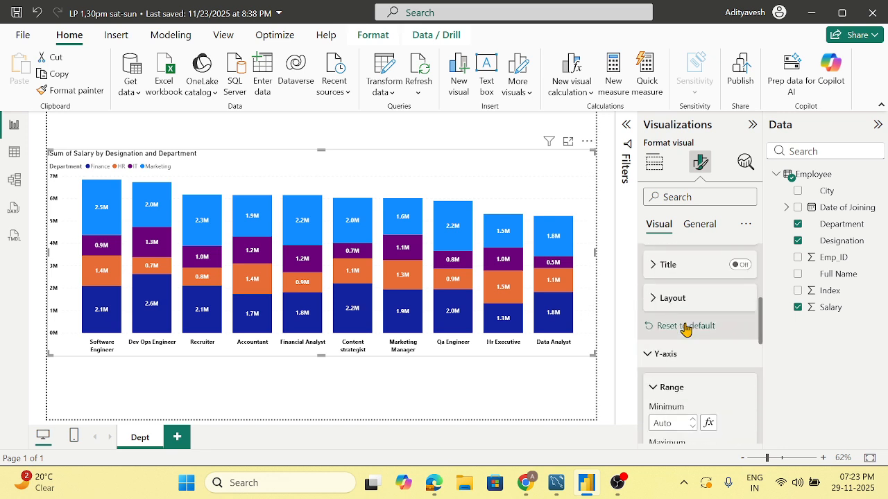
pyautogui.click(652, 358)
pyautogui.scroll(-3, 713, 351)
pyautogui.scroll(5, 715, 360)
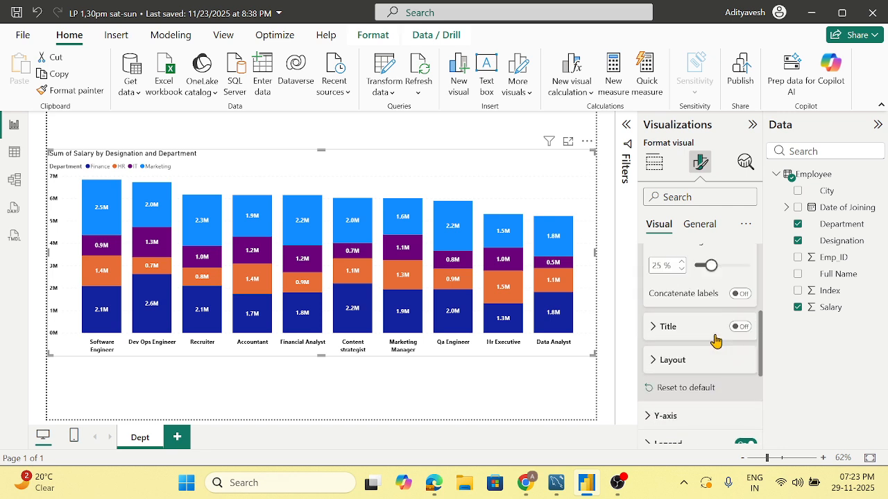
pyautogui.click(652, 260)
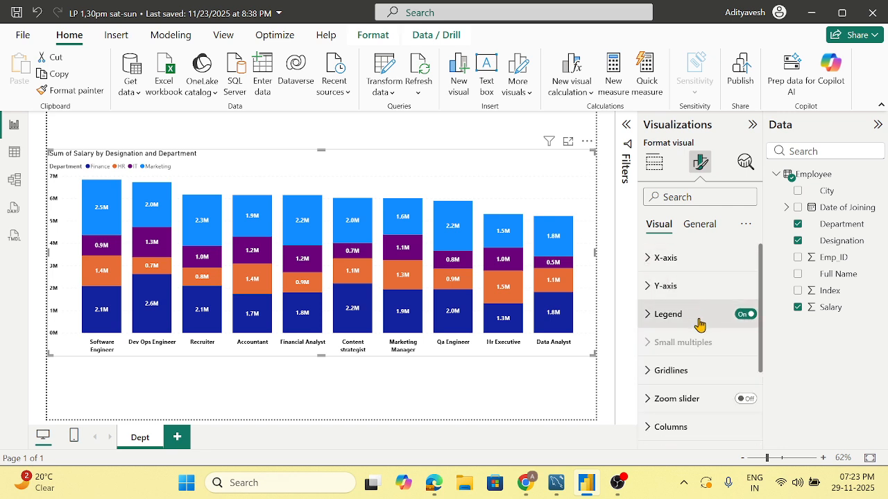
pyautogui.scroll(-3, 693, 332)
pyautogui.scroll(3, 695, 361)
# Step: Go to the chart's general formatting options, hide the chart title and show it again
pyautogui.click(701, 224)
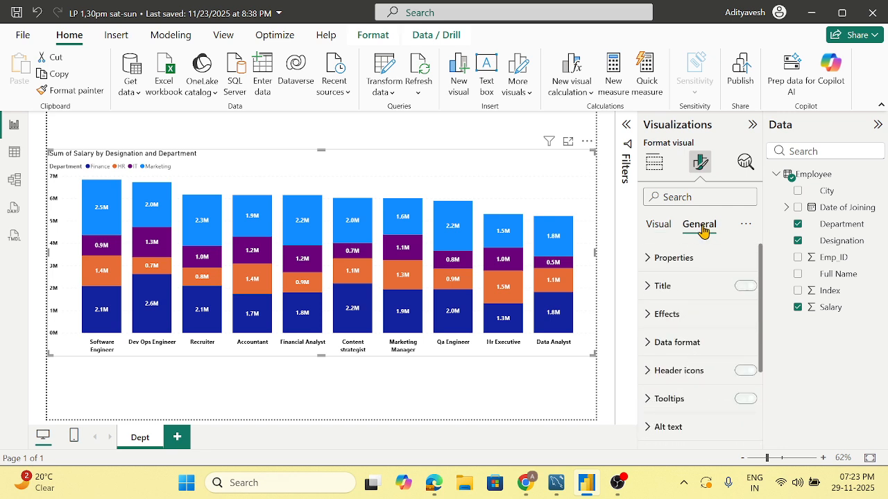
pyautogui.click(750, 287)
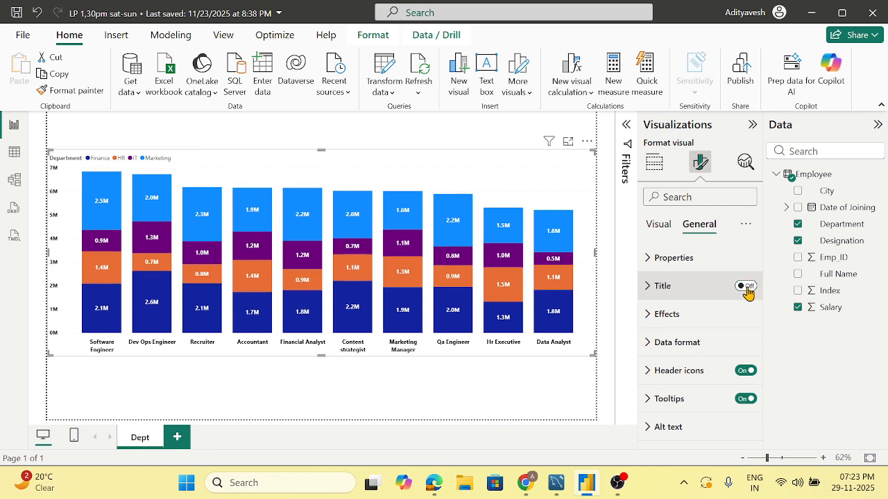
pyautogui.click(747, 288)
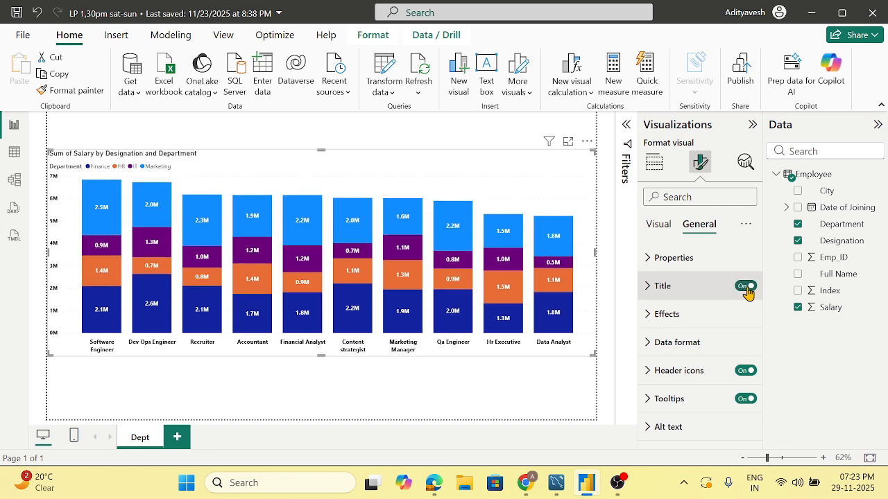
# Step: Change the chart's title text to "Department wise salary"
pyautogui.click(650, 285)
pyautogui.scroll(-2, 683, 331)
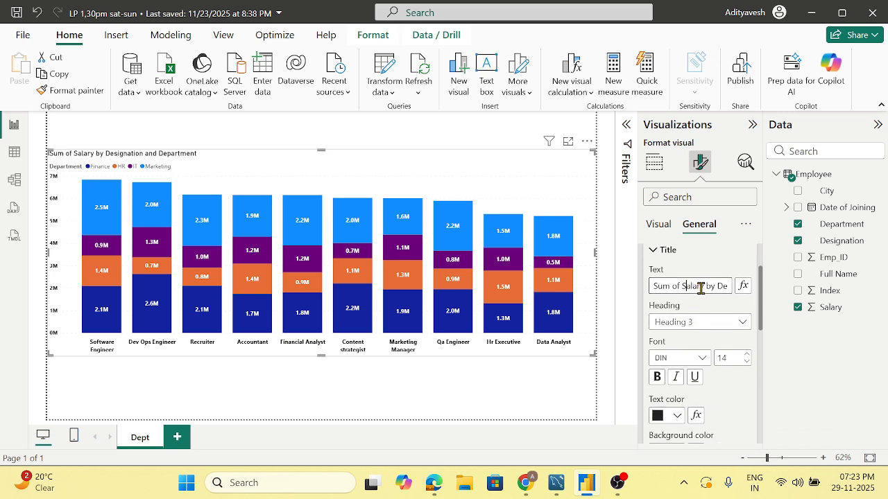
pyautogui.moveTo(722, 285); pyautogui.dragTo(638, 290)
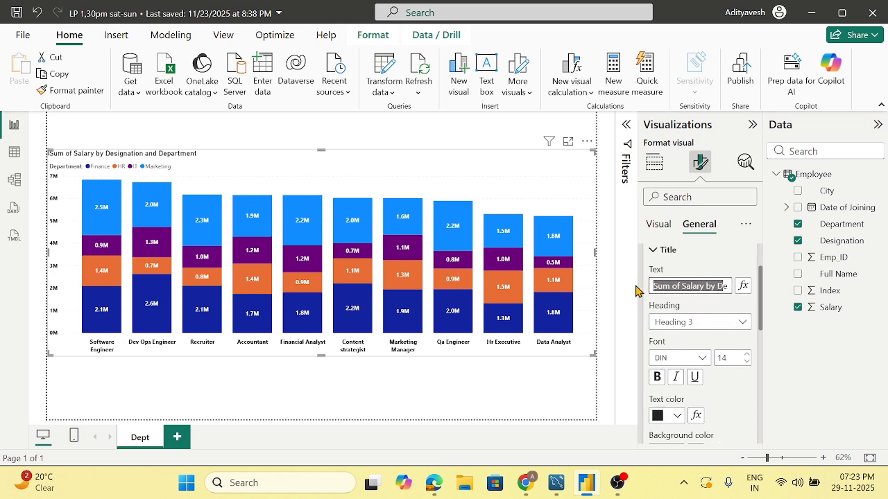
pyautogui.click(699, 286)
pyautogui.moveTo(713, 286); pyautogui.dragTo(749, 287)
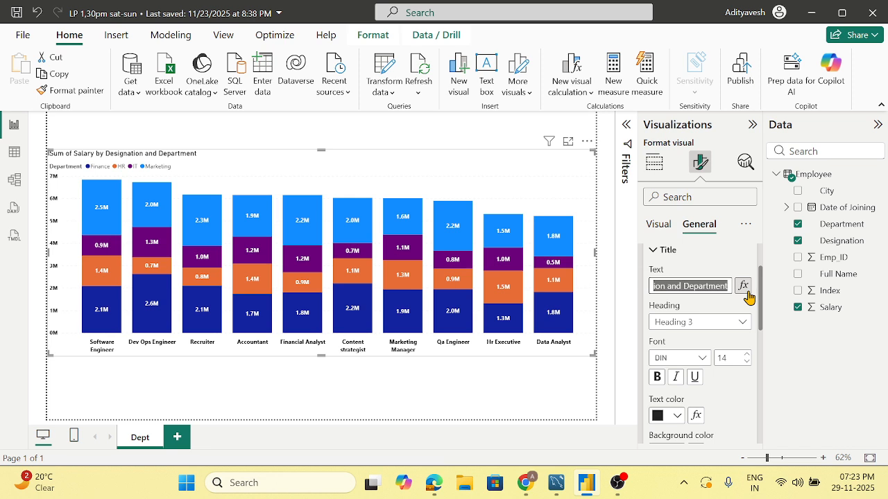
pyautogui.click(693, 286)
pyautogui.hotkey('ctrl', 'a')
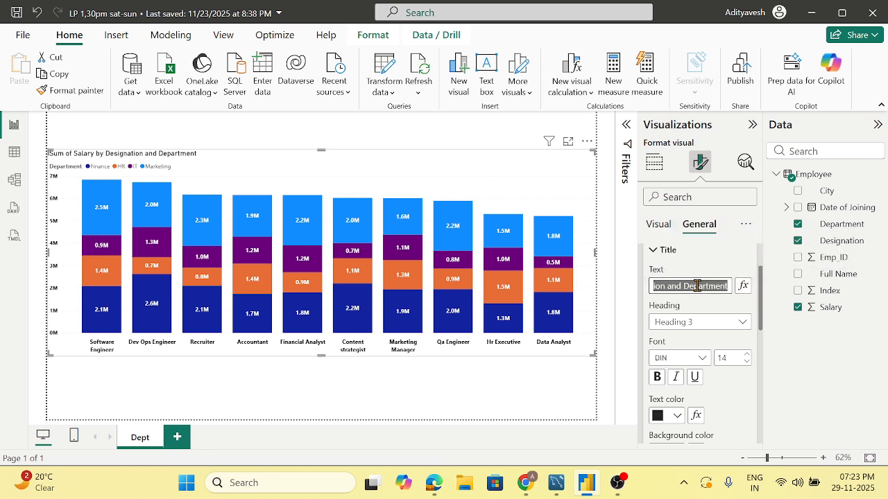
pyautogui.write('D')
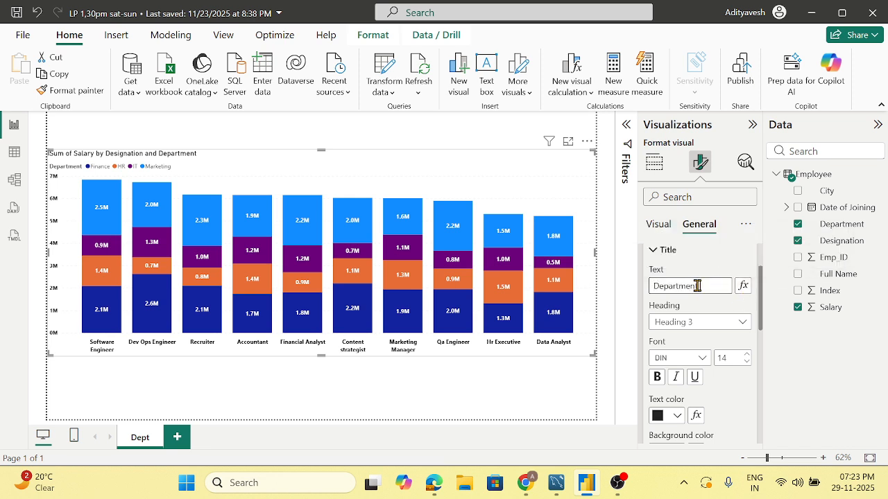
pyautogui.press('Return')
pyautogui.write('salary')
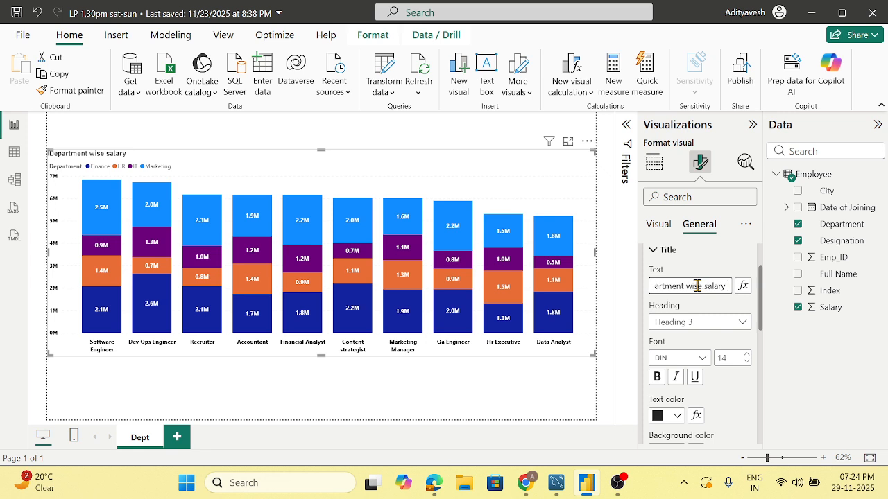
# Step: Change the chart's title text to "Designation wise salary comparing with departments"
pyautogui.click(685, 285)
pyautogui.moveTo(703, 287); pyautogui.dragTo(656, 286)
pyautogui.doubleClick(671, 287)
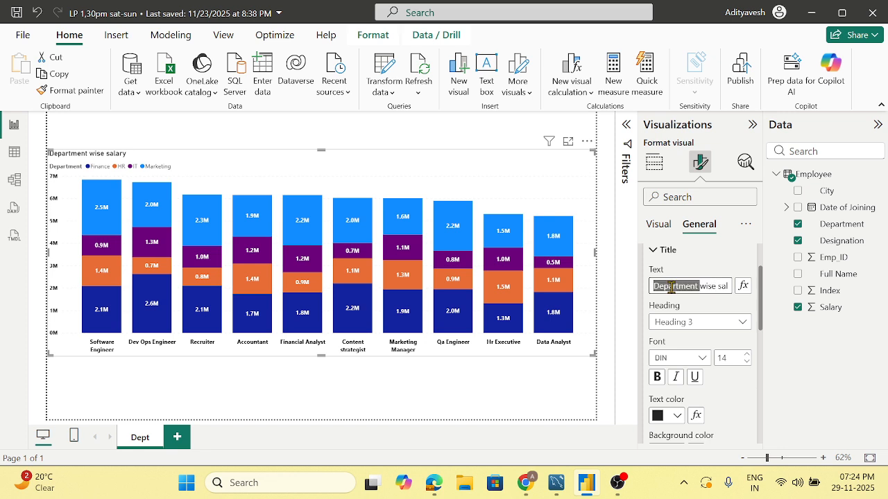
pyautogui.write('Designat')
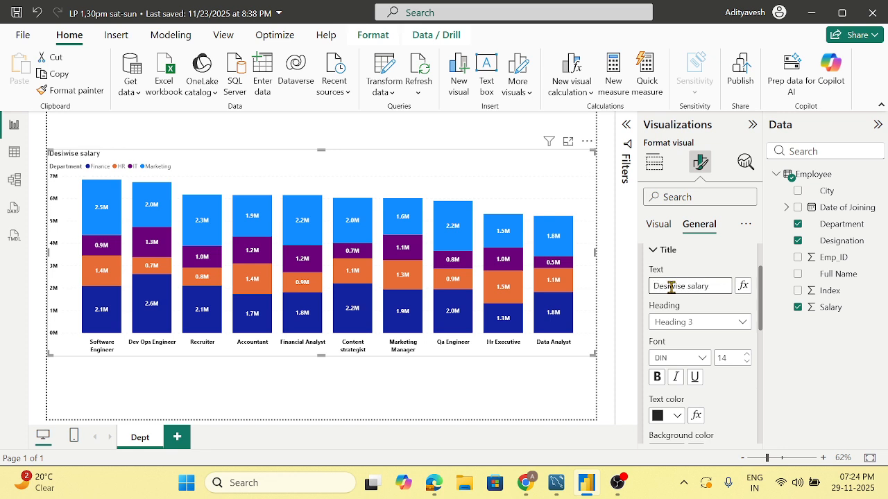
pyautogui.write('ion')
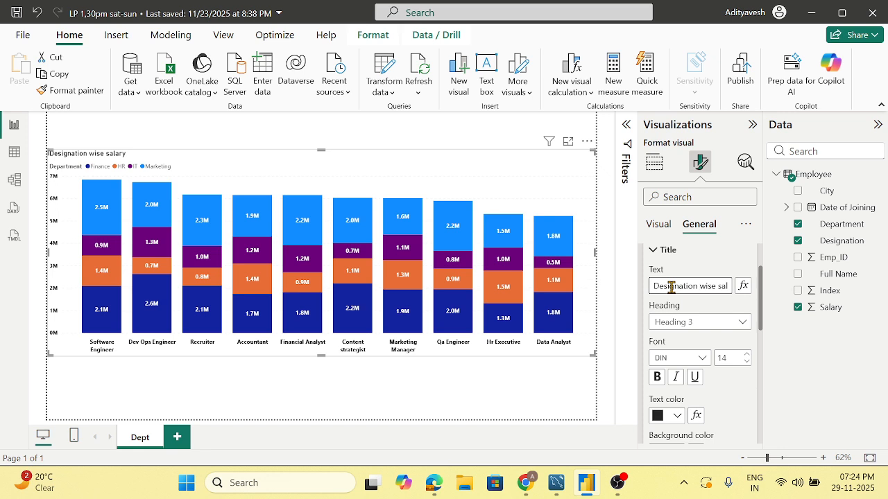
pyautogui.press('End')
pyautogui.write('comparing')
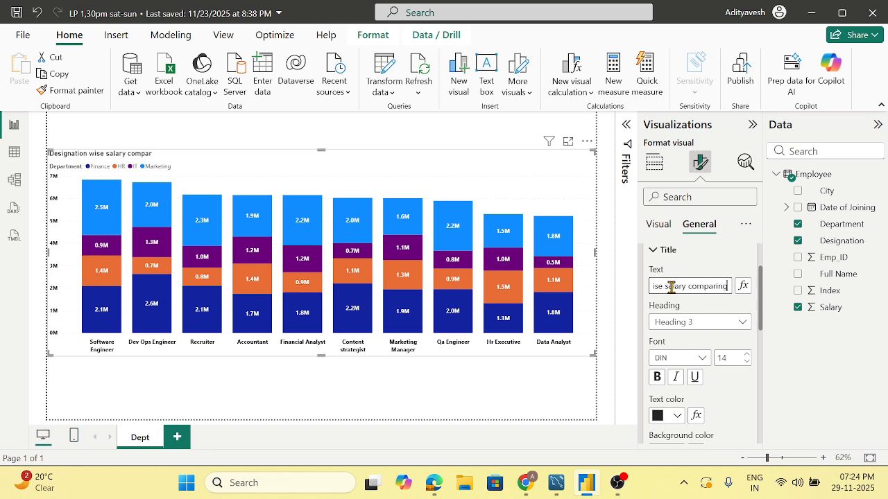
pyautogui.write(' with departments')
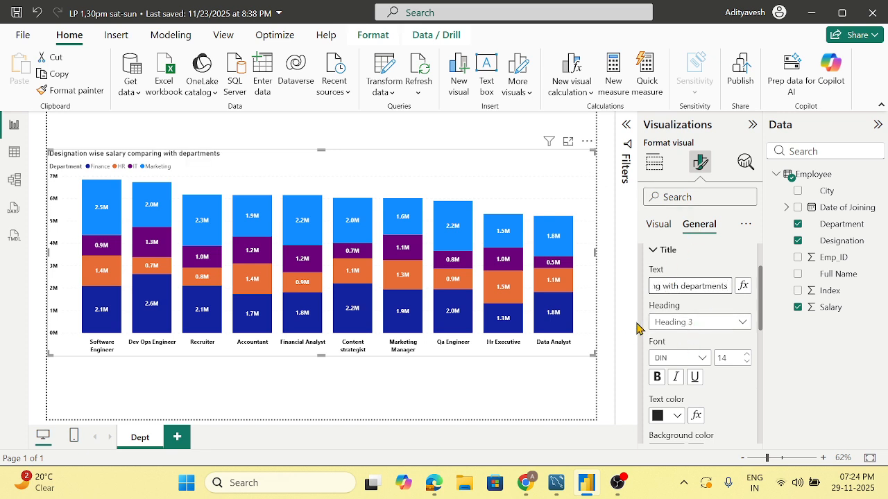
# Step: Try other heading levels for the chart title and restore Heading 3
pyautogui.click(743, 323)
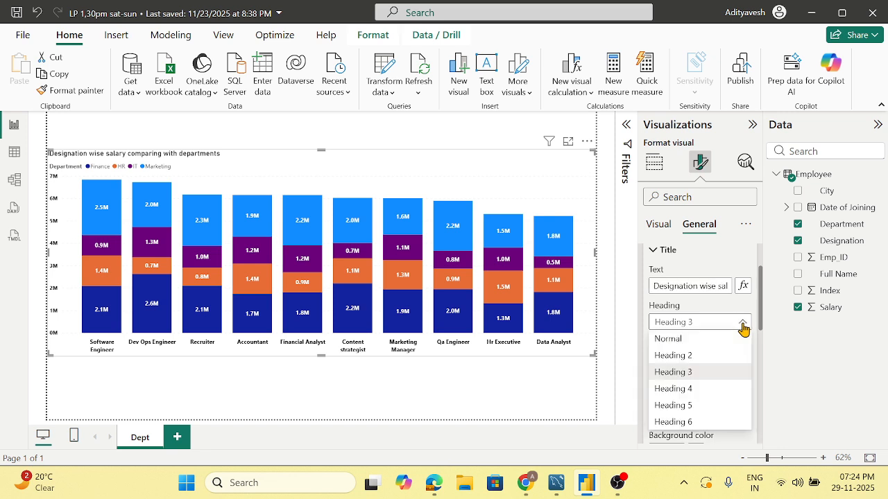
pyautogui.click(676, 340)
pyautogui.click(743, 323)
pyautogui.click(679, 369)
pyautogui.click(743, 323)
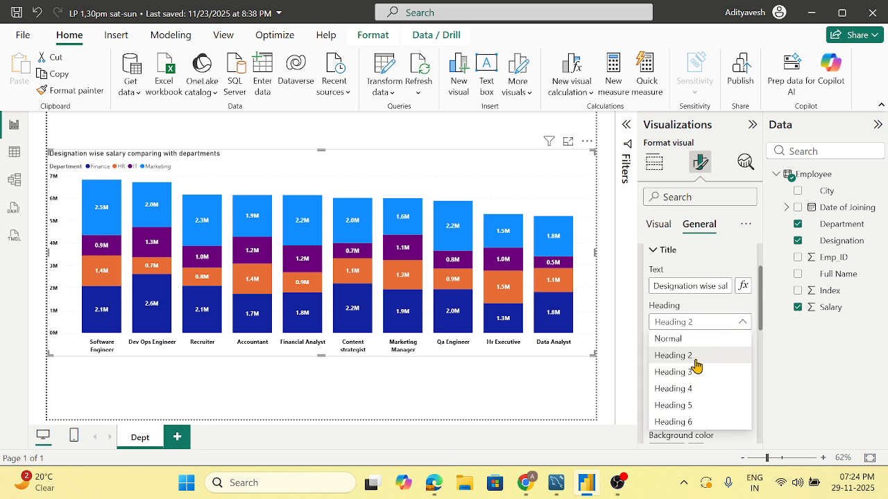
pyautogui.click(694, 373)
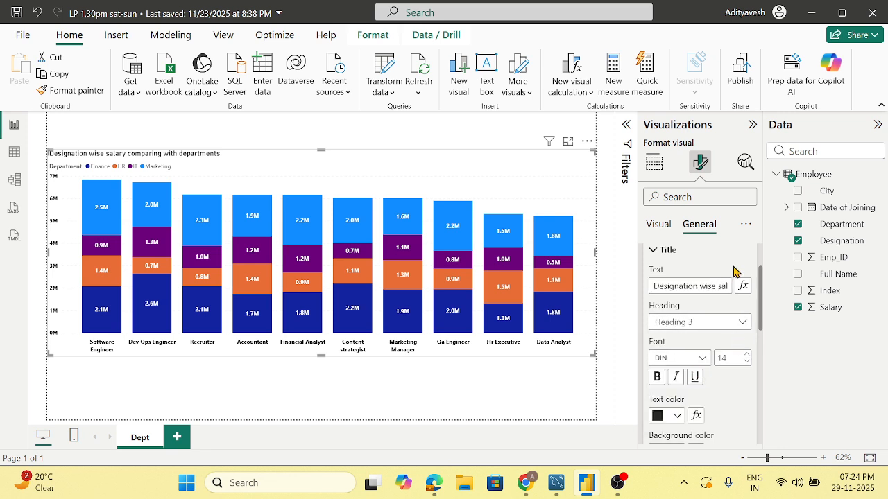
# Step: Set the title's font size to 15, try it in bold, and fill the title background with light pink
pyautogui.click(658, 380)
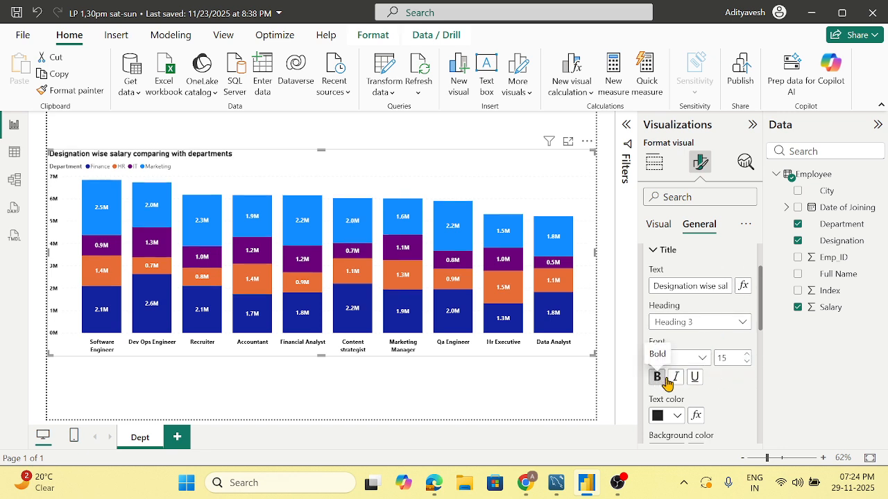
pyautogui.scroll(-2, 738, 388)
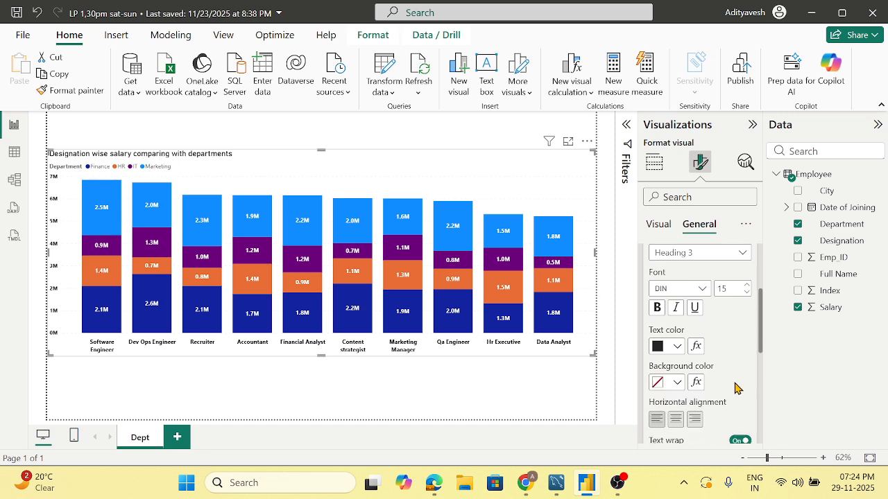
pyautogui.click(677, 383)
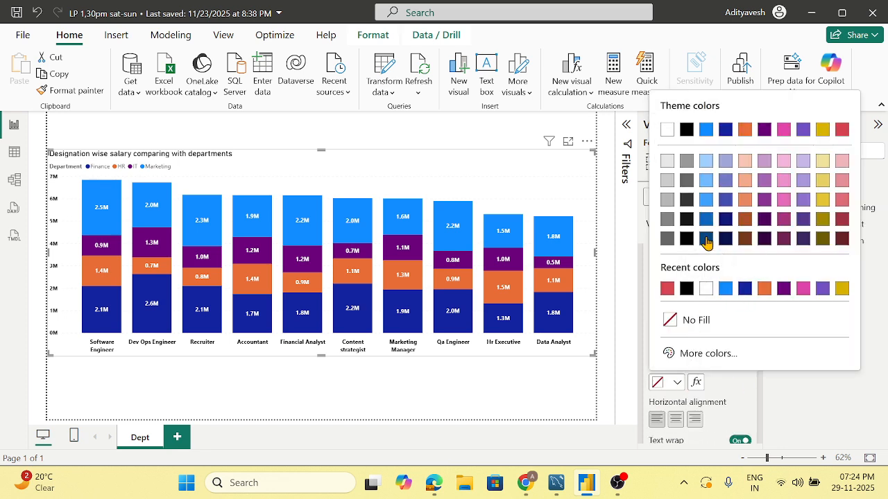
pyautogui.click(842, 201)
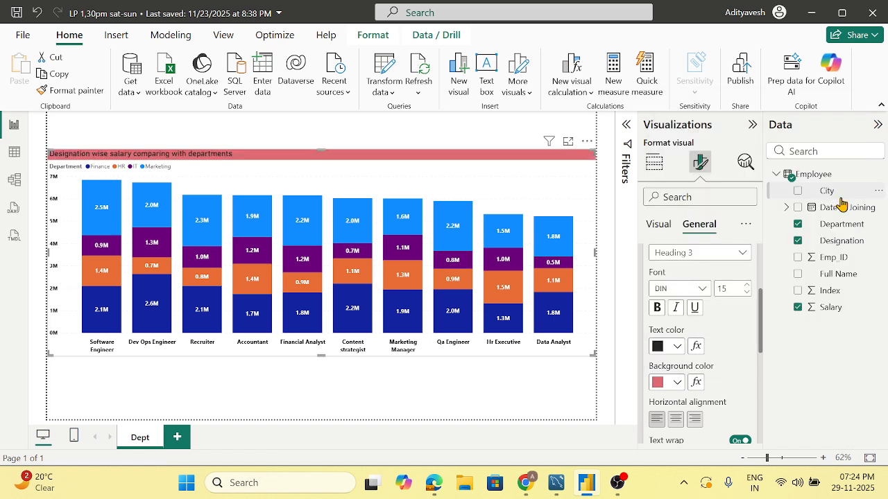
pyautogui.click(677, 383)
pyautogui.click(783, 164)
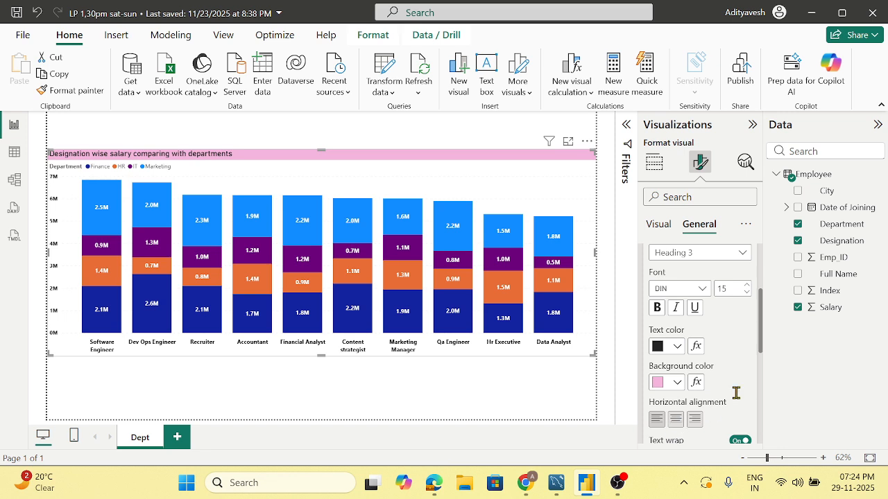
# Step: Center the chart title horizontally and collapse the title settings
pyautogui.scroll(-1, 739, 369)
pyautogui.click(675, 351)
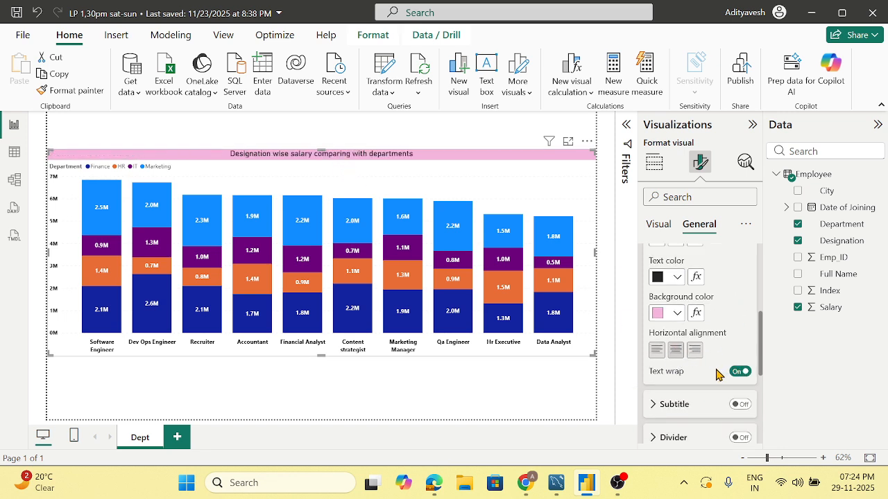
pyautogui.scroll(2, 716, 374)
pyautogui.scroll(2, 716, 375)
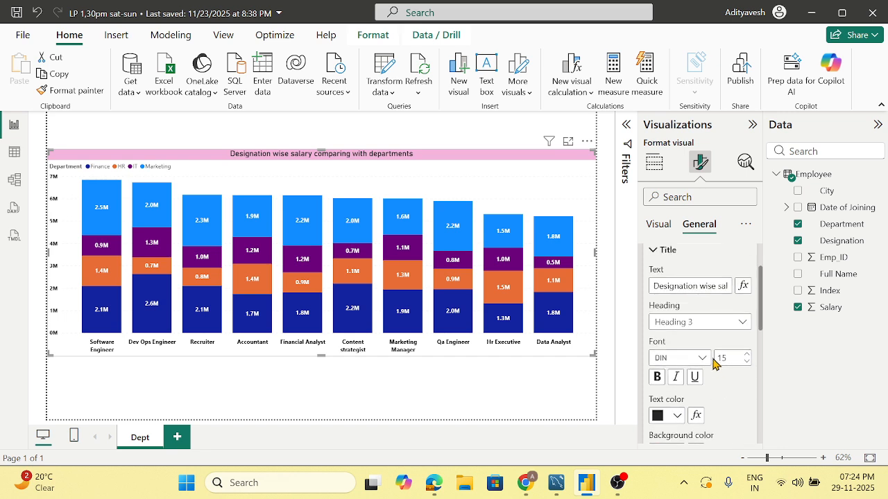
pyautogui.click(655, 251)
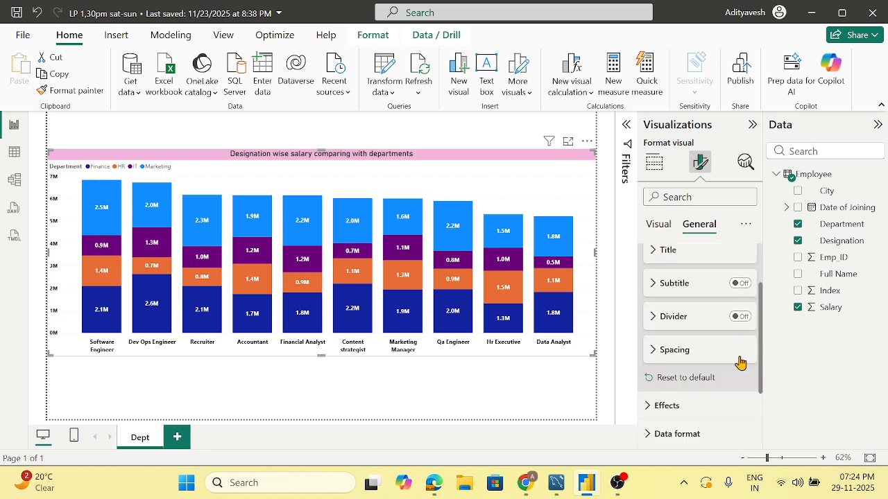
pyautogui.scroll(-3, 680, 338)
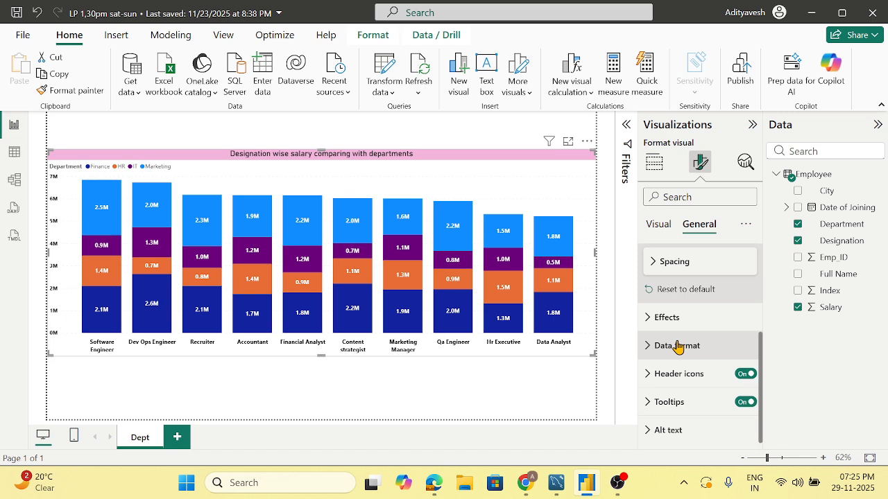
pyautogui.scroll(5, 683, 340)
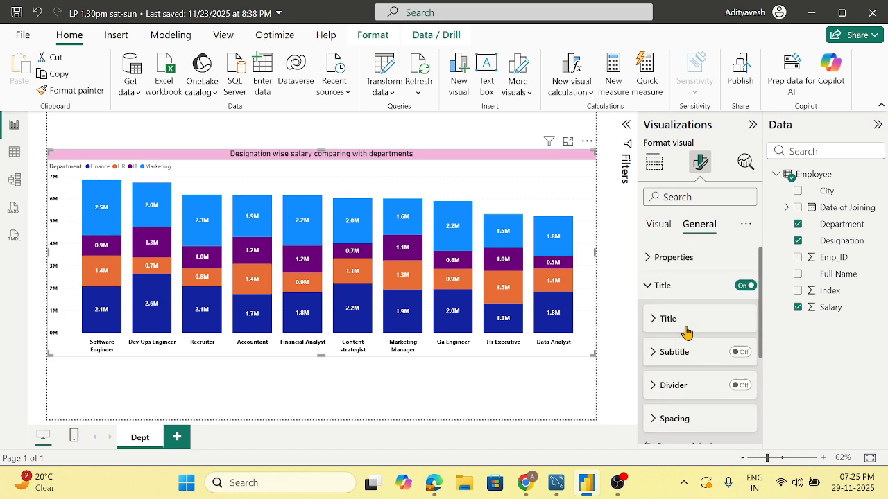
pyautogui.click(652, 290)
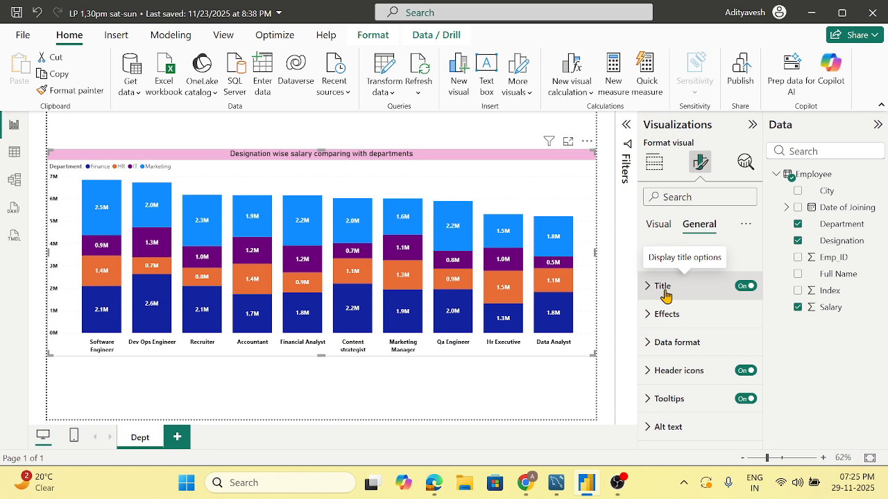
# Step: Review and close the data format options, and expand the chart's effects settings down to the background options
pyautogui.click(680, 340)
pyautogui.scroll(-1, 682, 335)
pyautogui.click(687, 306)
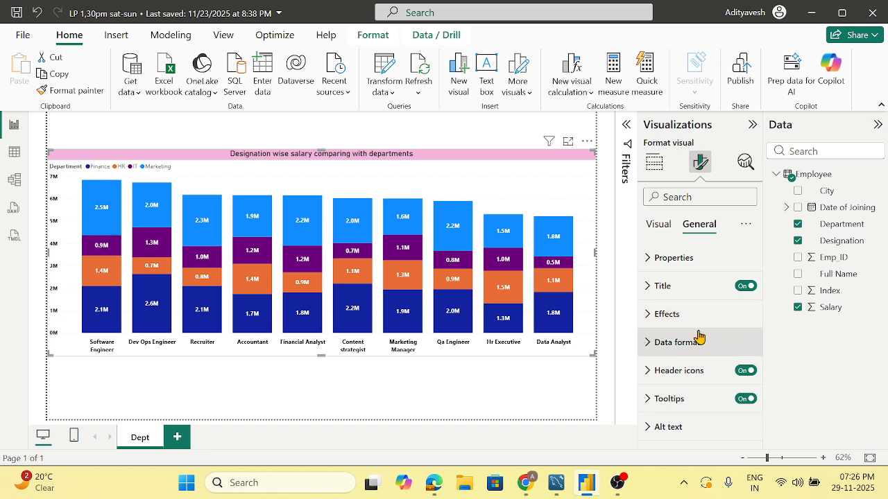
pyautogui.click(657, 322)
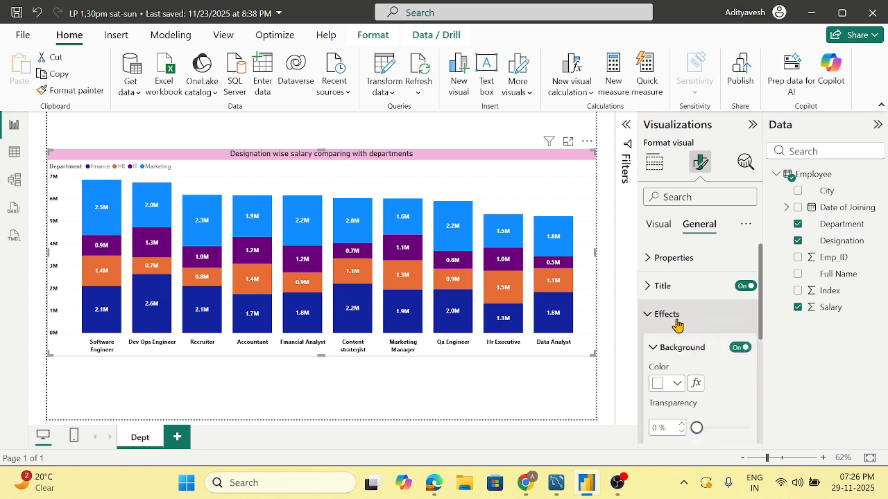
pyautogui.scroll(-1, 689, 340)
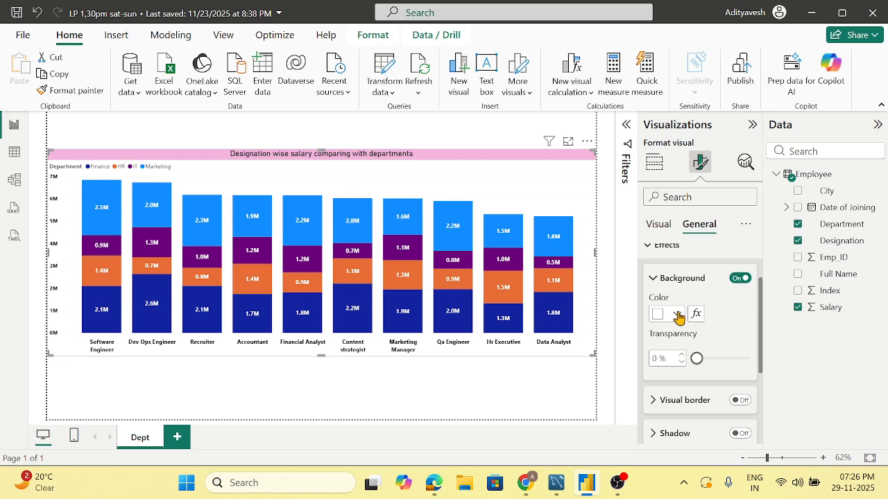
# Step: Try an orange background color for the chart and undo it
pyautogui.click(674, 316)
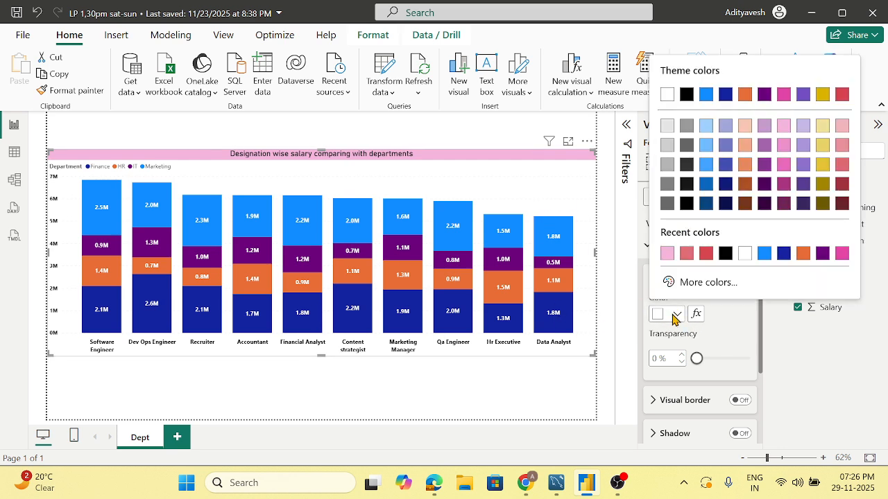
pyautogui.click(803, 254)
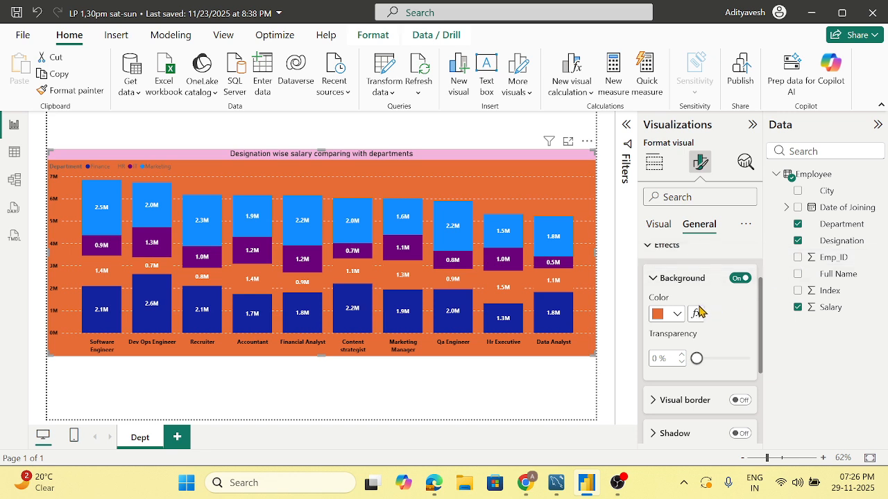
pyautogui.hotkey('ctrl', 'z')
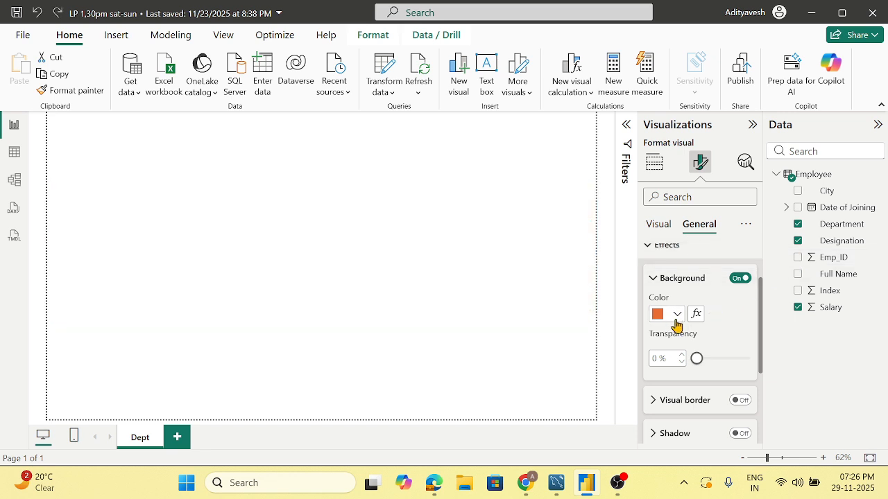
# Step: Give the chart background a custom very pale pink color
pyautogui.click(673, 316)
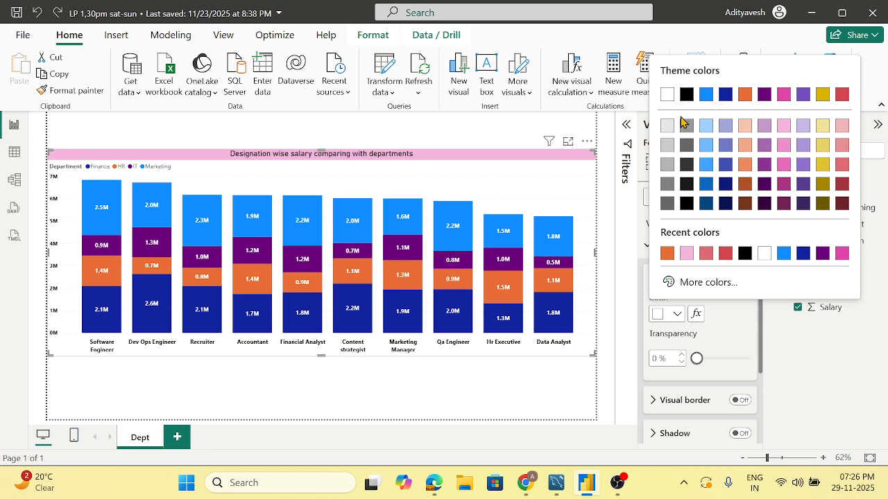
pyautogui.click(693, 283)
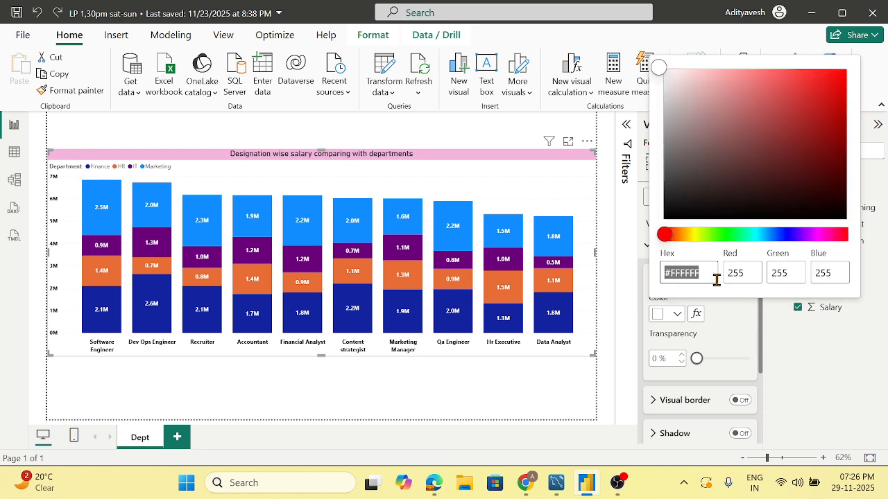
pyautogui.click(673, 106)
pyautogui.click(672, 93)
pyautogui.click(671, 75)
pyautogui.click(673, 76)
pyautogui.click(727, 337)
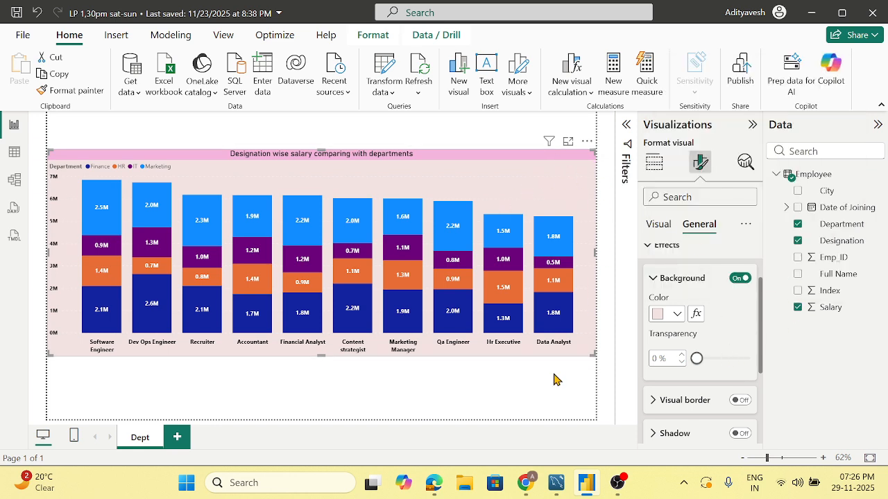
# Step: Shrink the chart to about half the page width and move it down to the page's lower-left corner
pyautogui.click(590, 363)
pyautogui.click(591, 355)
pyautogui.moveTo(591, 353); pyautogui.dragTo(367, 315)
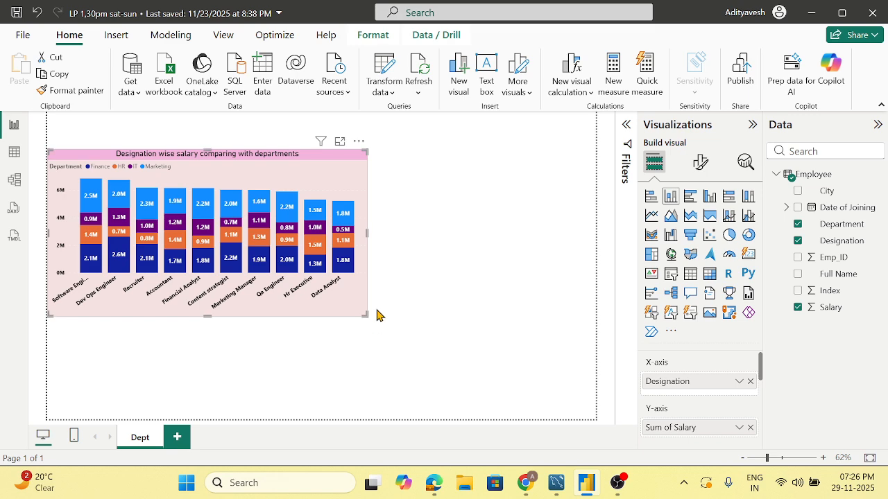
pyautogui.moveTo(363, 313); pyautogui.dragTo(336, 336)
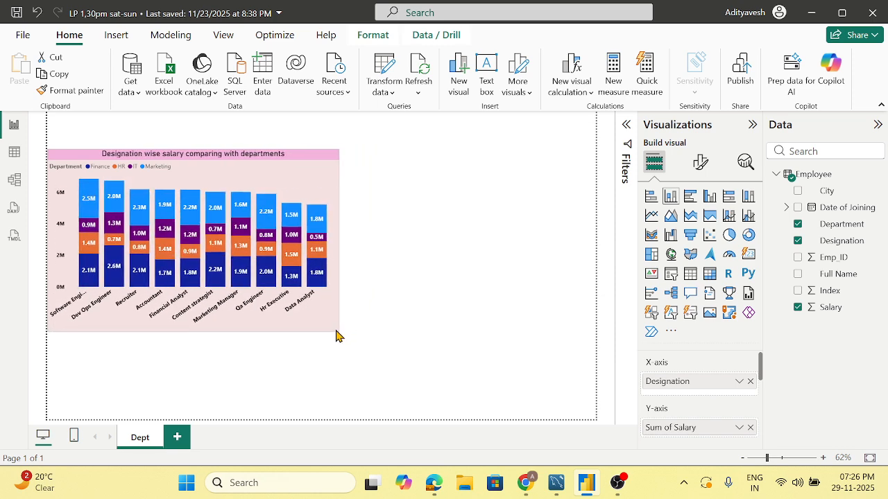
pyautogui.moveTo(151, 158); pyautogui.dragTo(149, 242)
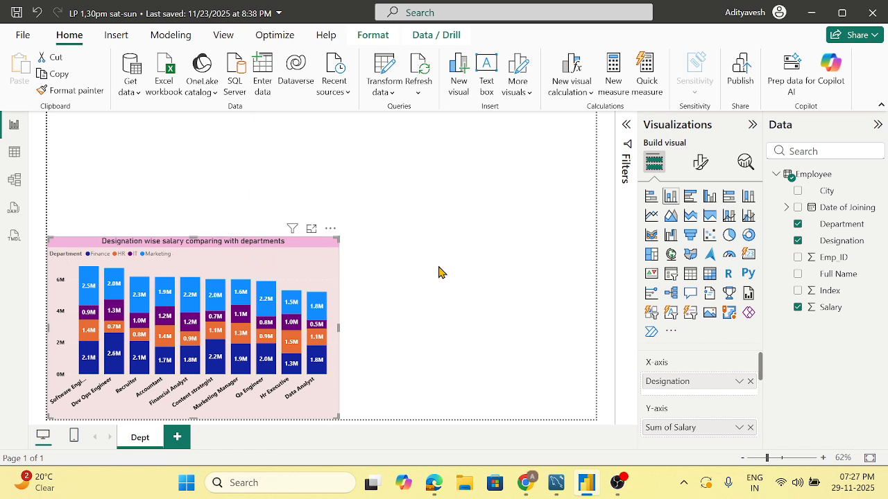
pyautogui.click(424, 290)
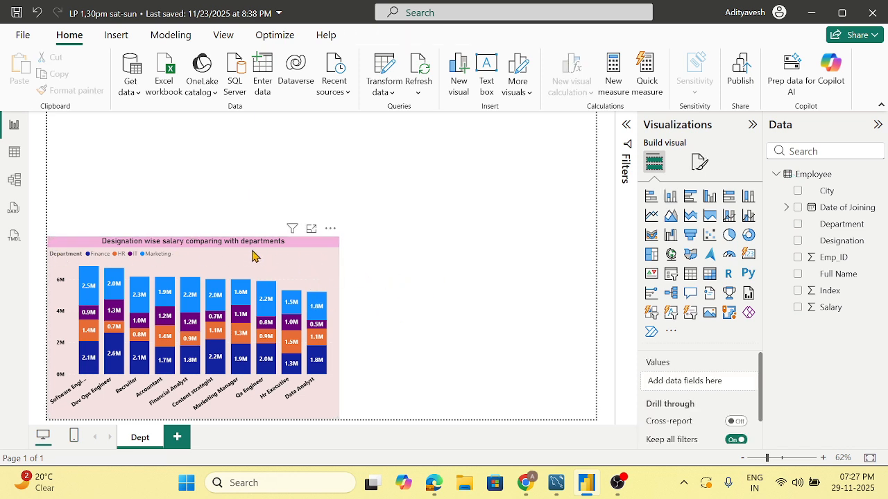
# Step: Reduce the chart's size slightly more and realign it with the page's bottom-left corner
pyautogui.click(336, 418)
pyautogui.click(330, 419)
pyautogui.moveTo(338, 417); pyautogui.dragTo(332, 406)
pyautogui.moveTo(216, 247); pyautogui.dragTo(210, 264)
pyautogui.click(442, 278)
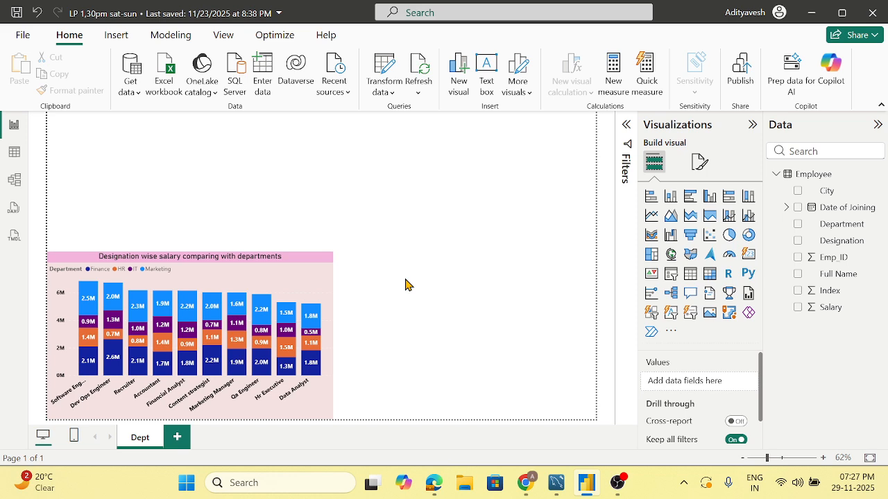
# Step: Go to the data model view showing the Employee table and collapse the model properties
pyautogui.click(14, 153)
pyautogui.click(14, 181)
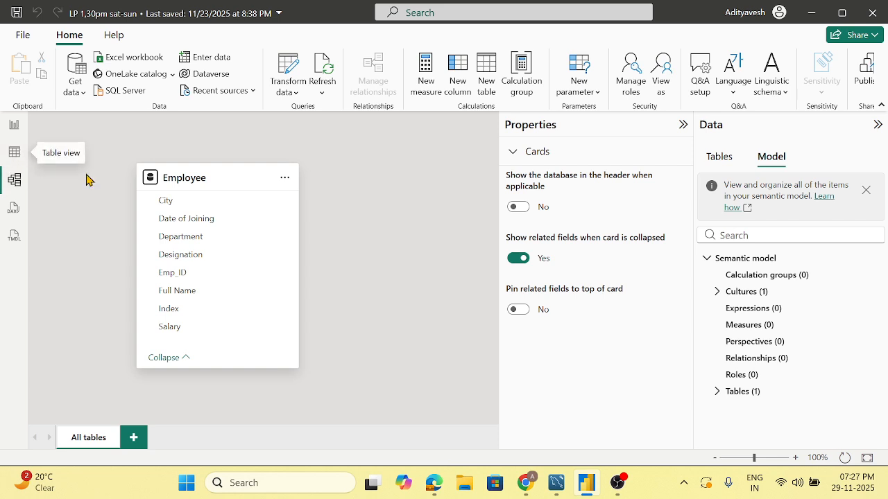
pyautogui.click(683, 125)
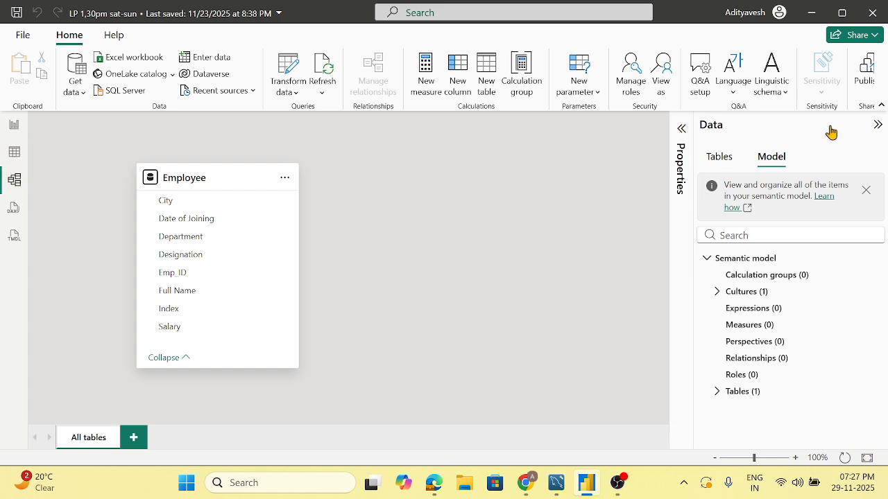
# Step: Inspect the Employee table's records in the table view and return to the report page
pyautogui.click(876, 127)
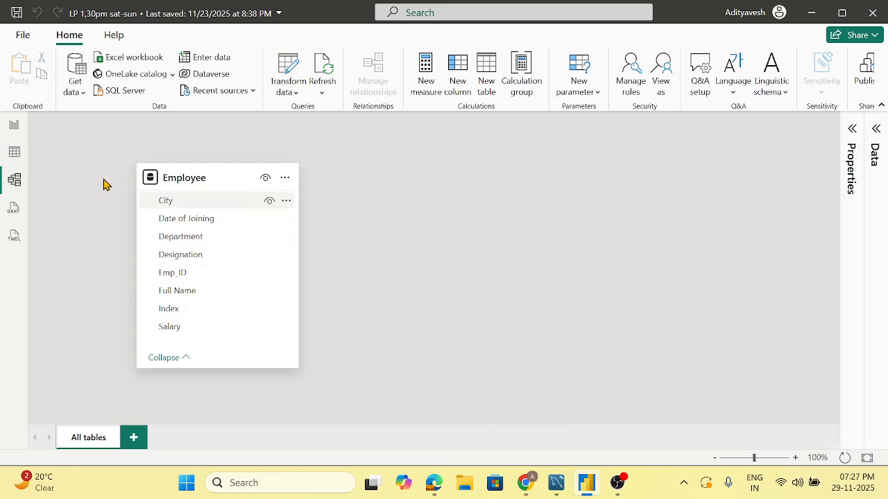
pyautogui.click(14, 154)
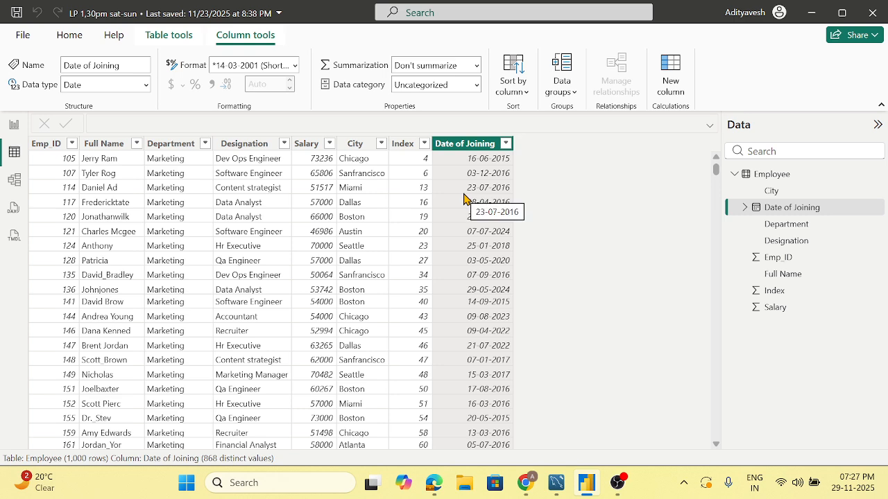
pyautogui.click(15, 126)
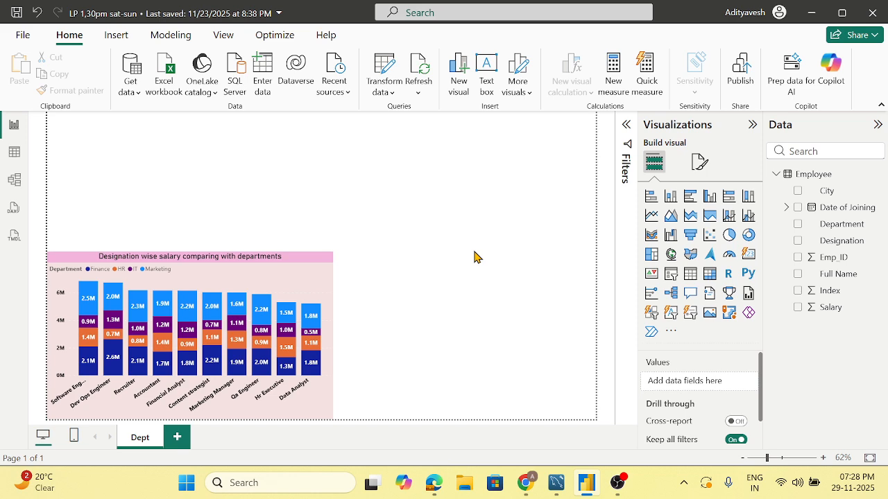
pyautogui.click(10, 157)
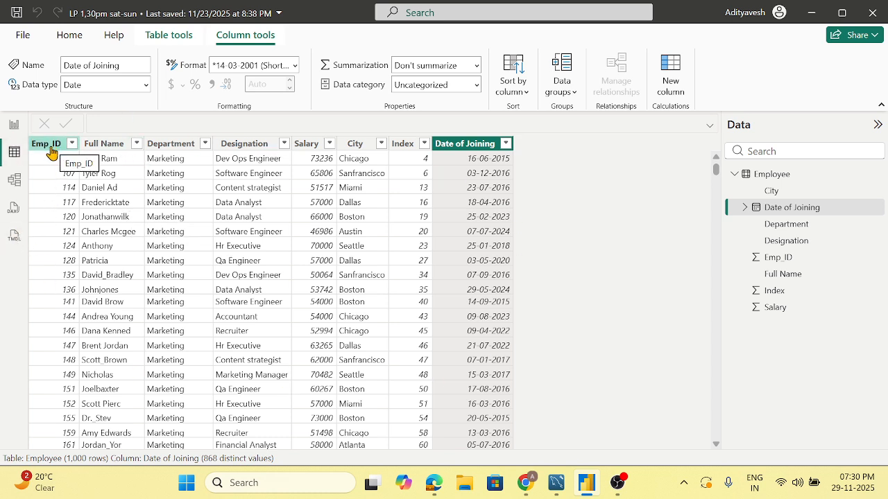
pyautogui.click(14, 124)
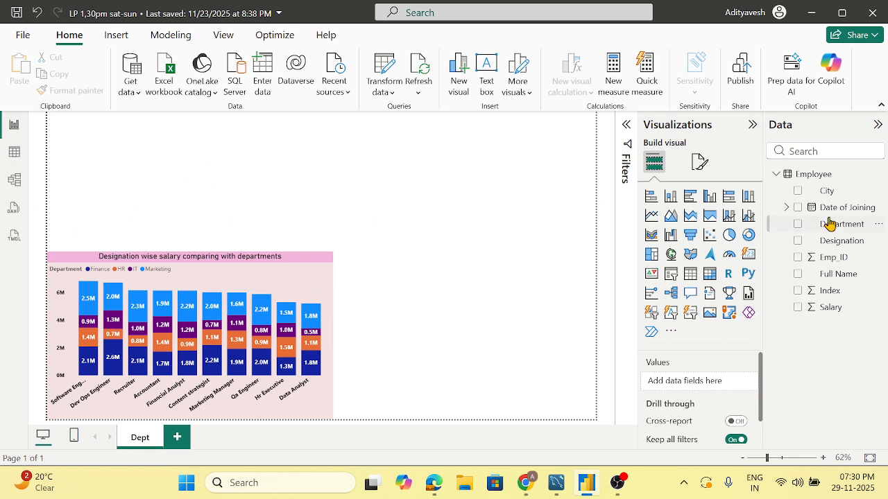
# Step: Open the Employee query in Power Query Editor and refresh its data preview
pyautogui.click(382, 93)
pyautogui.click(411, 118)
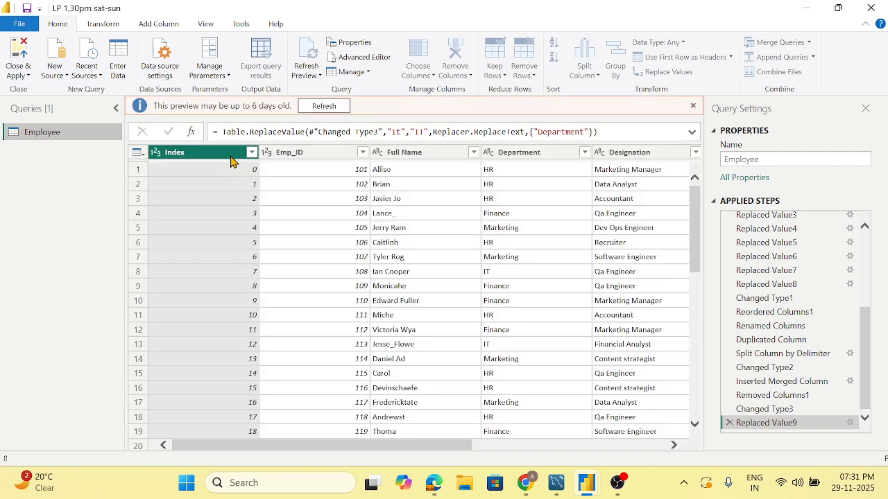
pyautogui.click(336, 106)
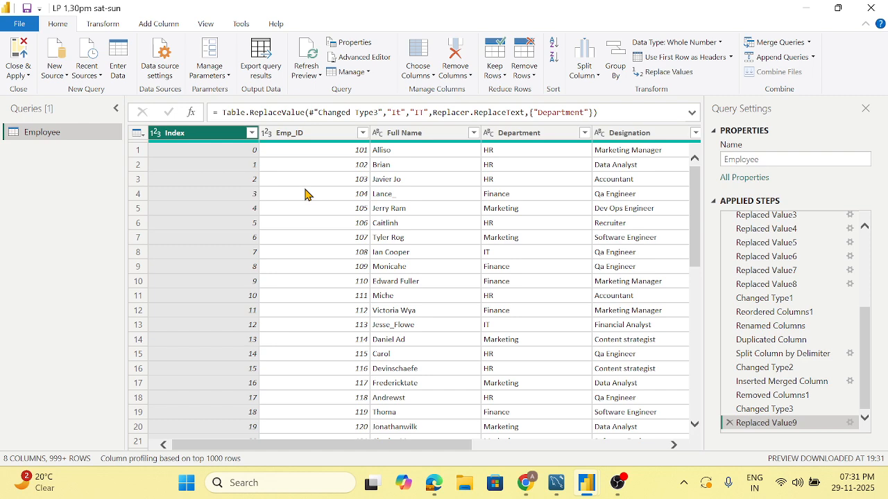
# Step: Look through the Employee query's columns from Index to Date of Joining
pyautogui.hscroll(2, 305, 194)
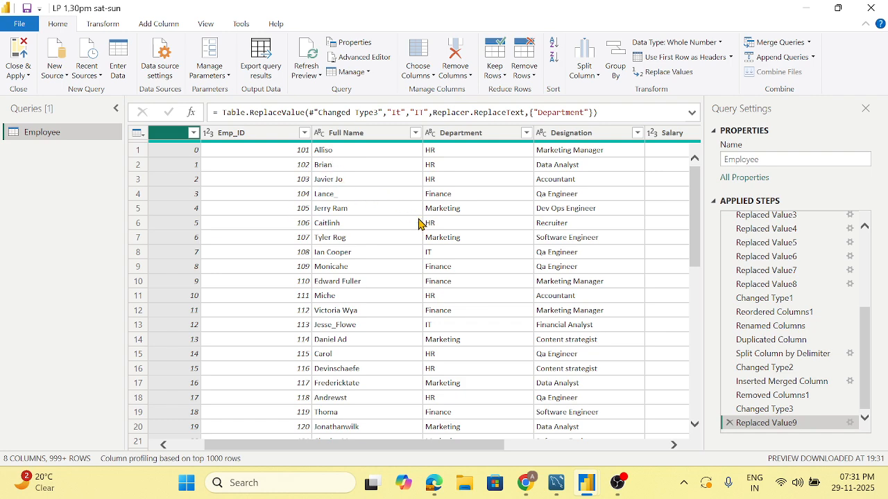
pyautogui.hscroll(5, 419, 224)
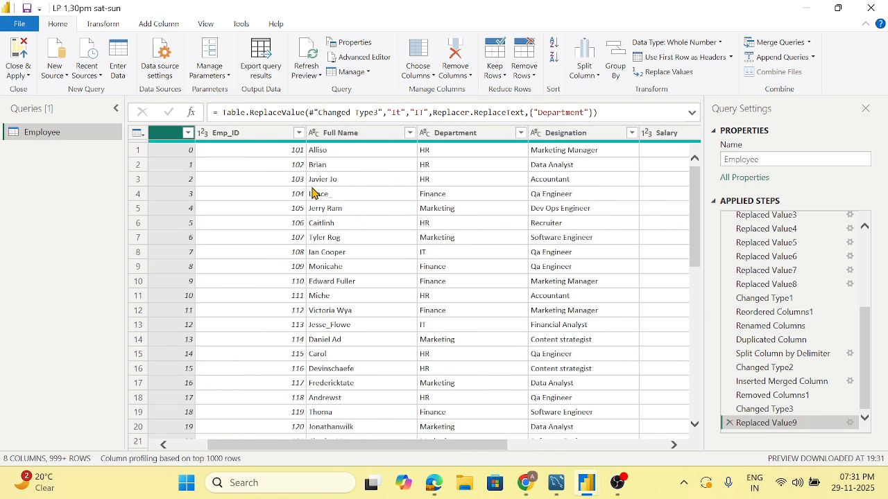
pyautogui.hscroll(5, 352, 217)
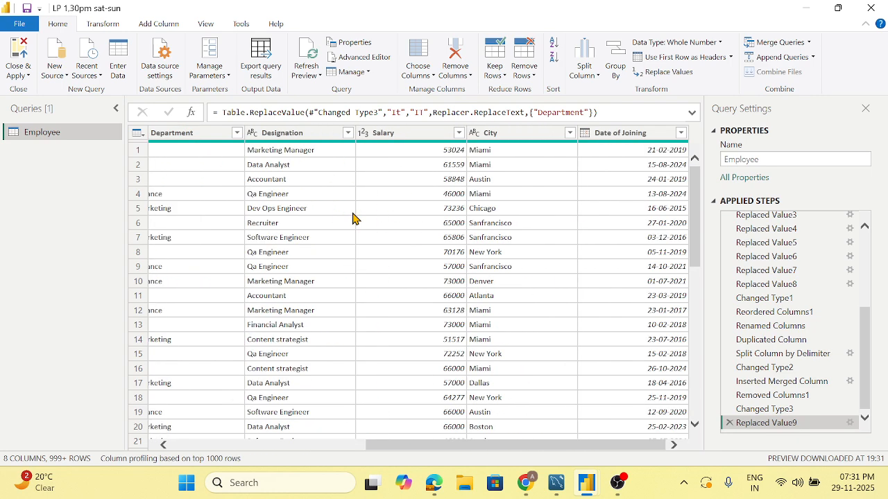
pyautogui.hscroll(-5, 352, 218)
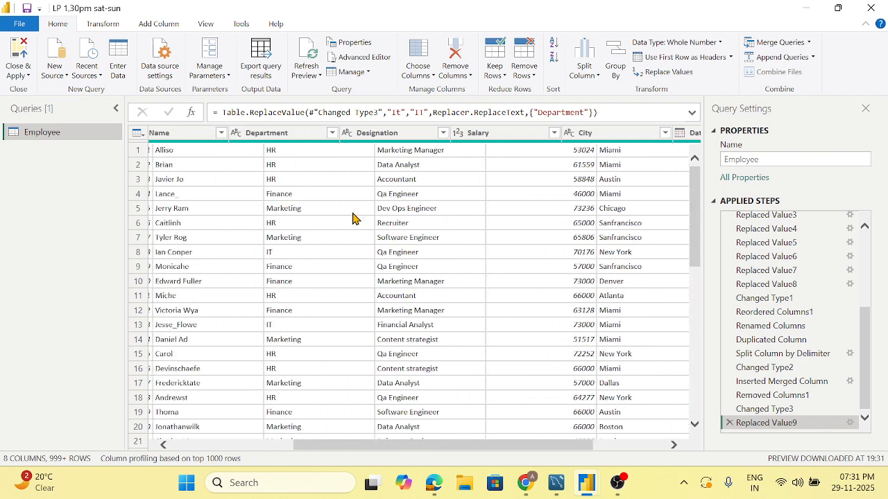
pyautogui.hscroll(-3, 221, 175)
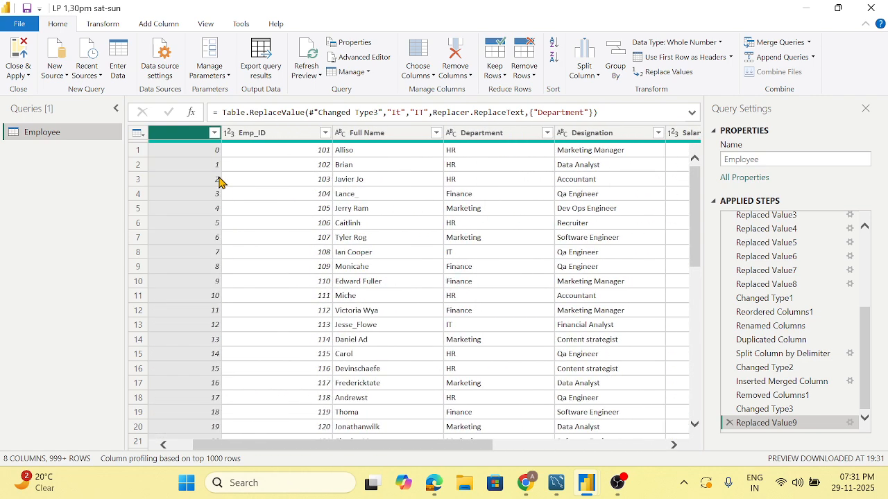
pyautogui.hscroll(8, 366, 184)
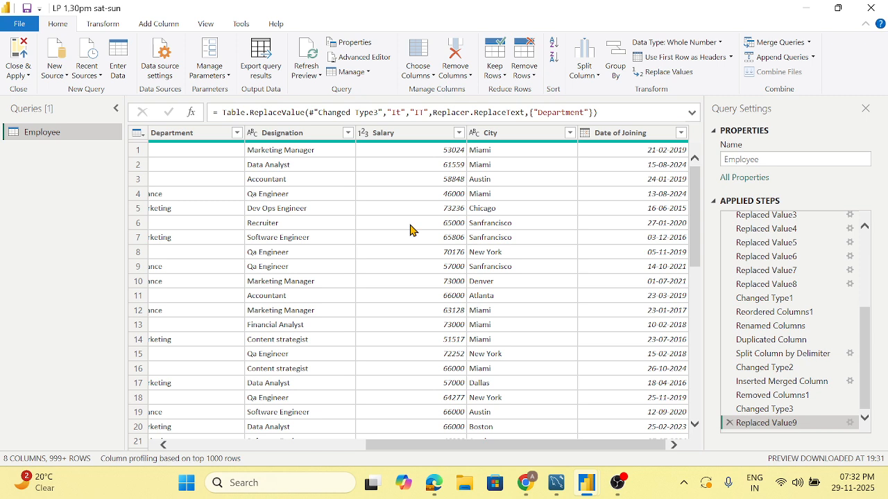
pyautogui.hscroll(-5, 410, 230)
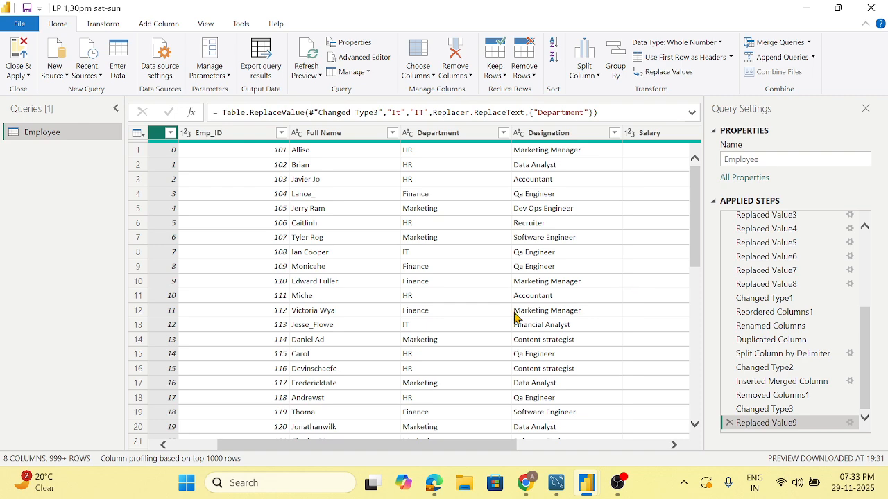
# Step: Switch to Chrome and search Google for "fact & dimension table" in a new tab
pyautogui.moveTo(531, 487)
pyautogui.click(527, 414)
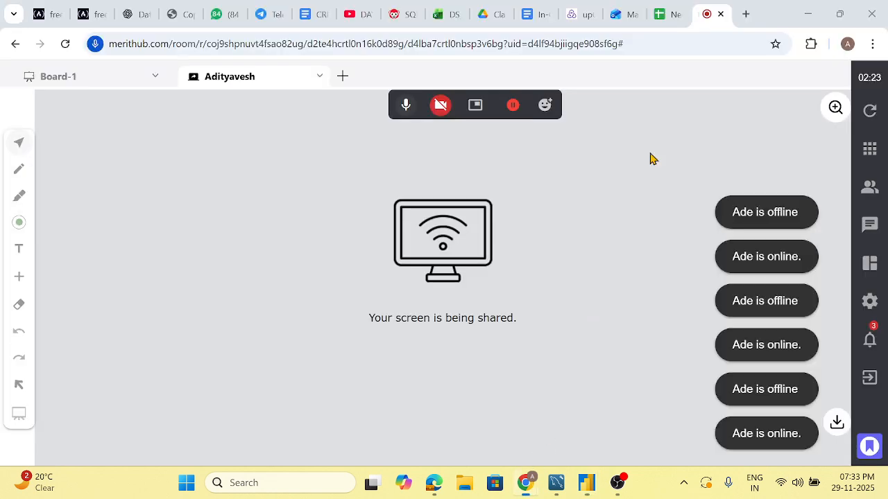
pyautogui.click(746, 14)
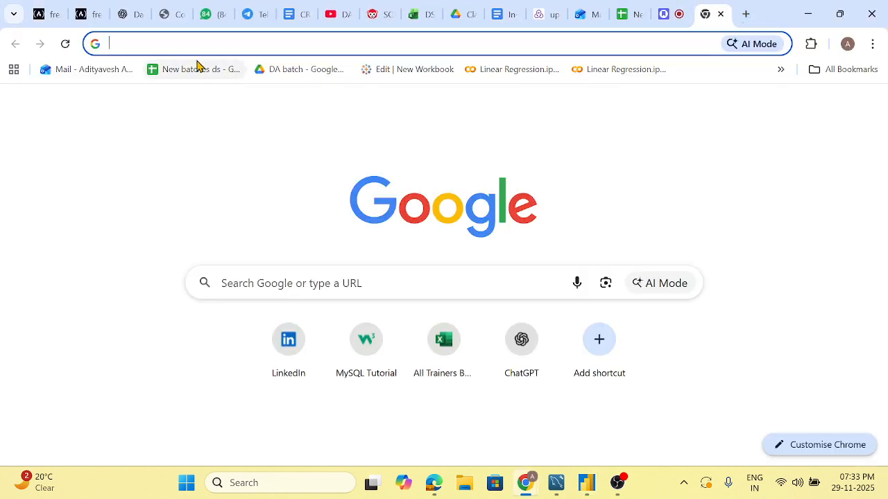
pyautogui.write('facrt')
pyautogui.press('BackSpace')
pyautogui.press('BackSpace')
pyautogui.press('BackSpace')
pyautogui.write('t *')
pyautogui.press('BackSpace')
pyautogui.write('&')
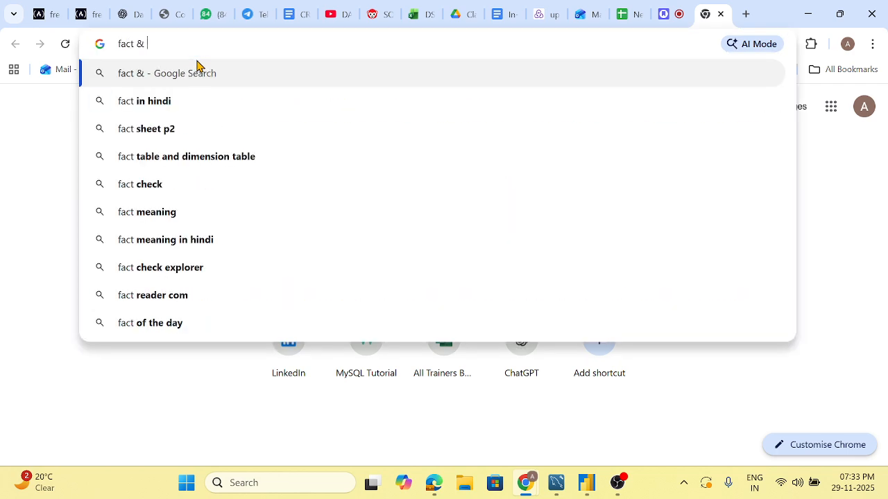
pyautogui.write(' dim')
pyautogui.press('Return')
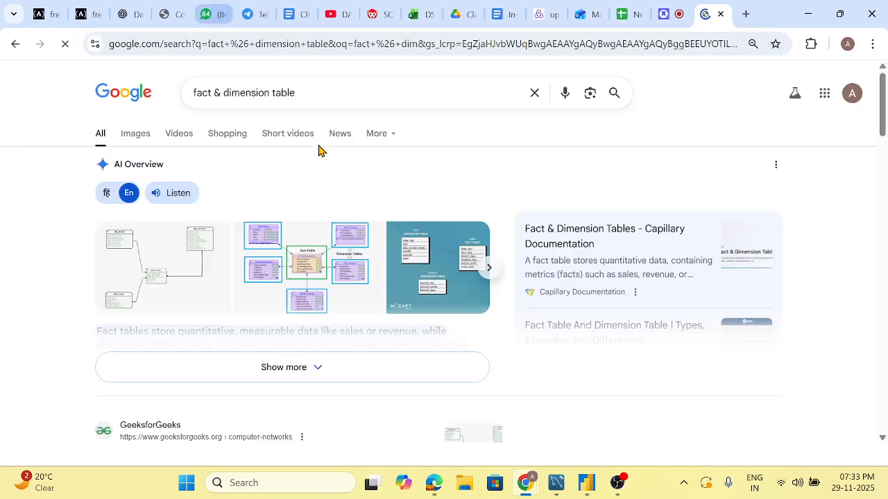
# Step: Expand the AI overview and read its fact table definition, highlighting the words "quantitative" and "measurable"
pyautogui.click(354, 372)
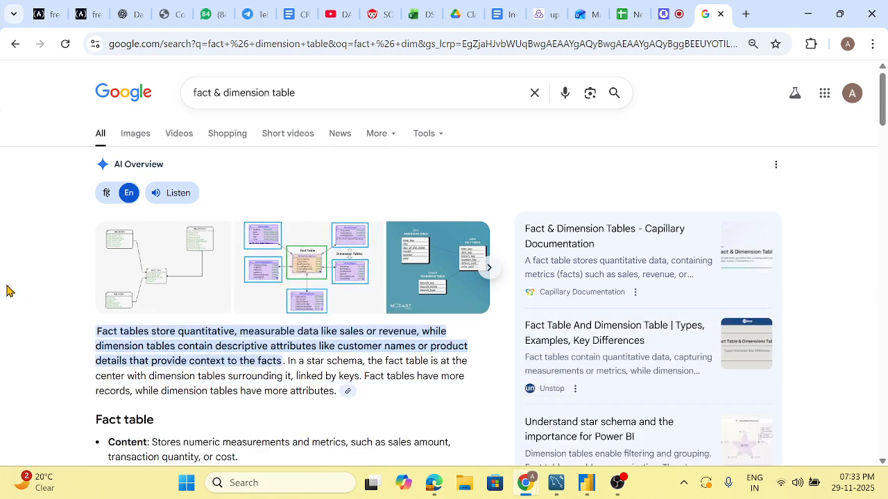
pyautogui.scroll(-1, 142, 256)
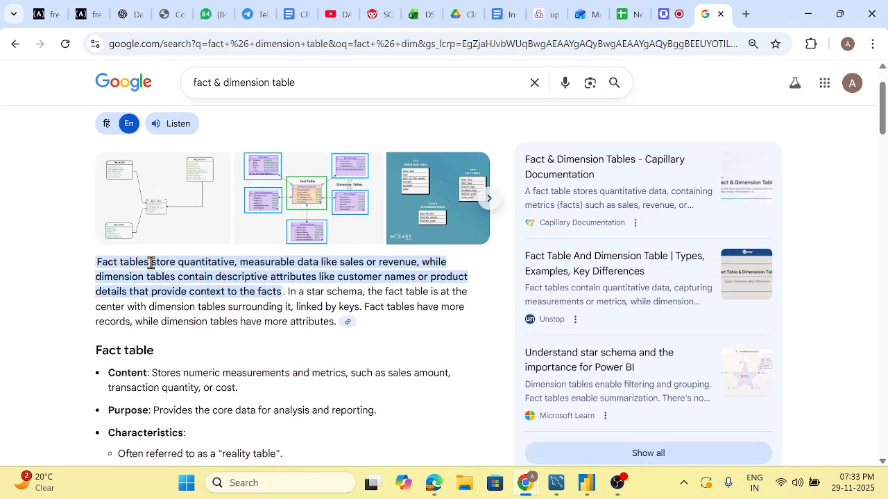
pyautogui.doubleClick(212, 262)
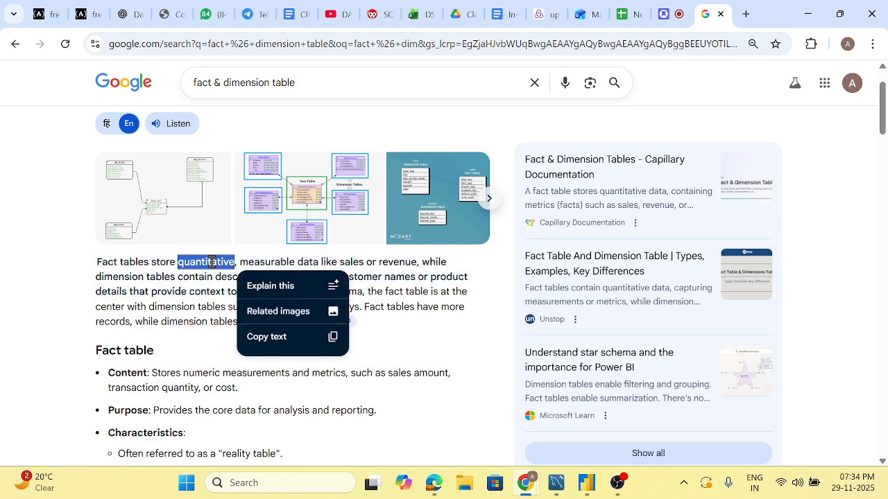
pyautogui.doubleClick(253, 262)
# Step: Enlarge the fact and dimension table diagram from the overview and examine how its tables connect, along with the neighbouring example diagrams
pyautogui.click(321, 233)
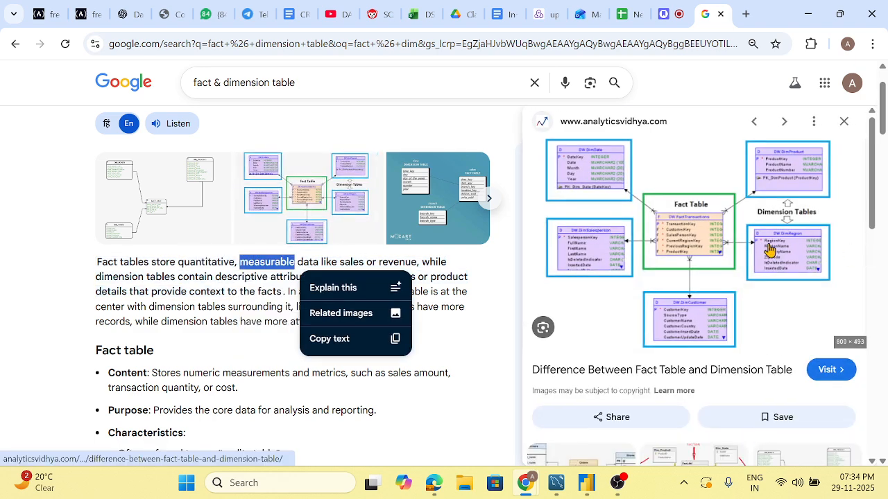
pyautogui.scroll(5, 769, 250)
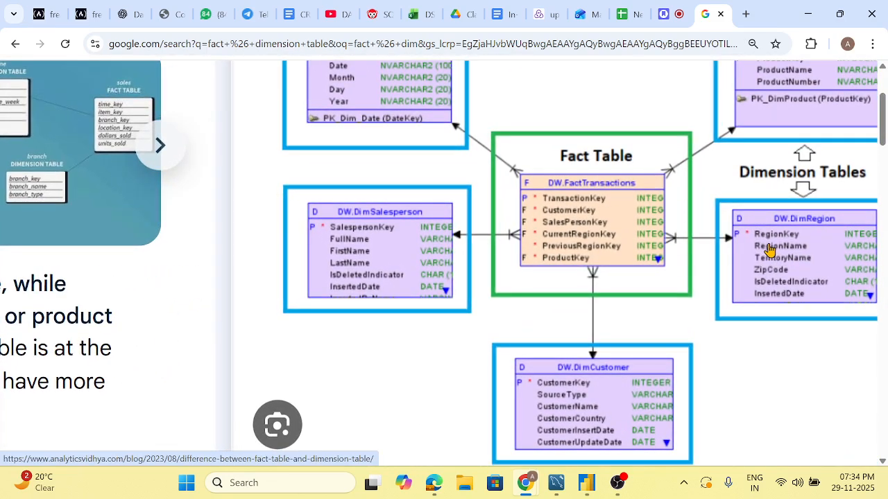
pyautogui.hscroll(2, 768, 249)
pyautogui.hscroll(2, 565, 323)
pyautogui.hscroll(-2, 564, 322)
pyautogui.hscroll(2, 739, 151)
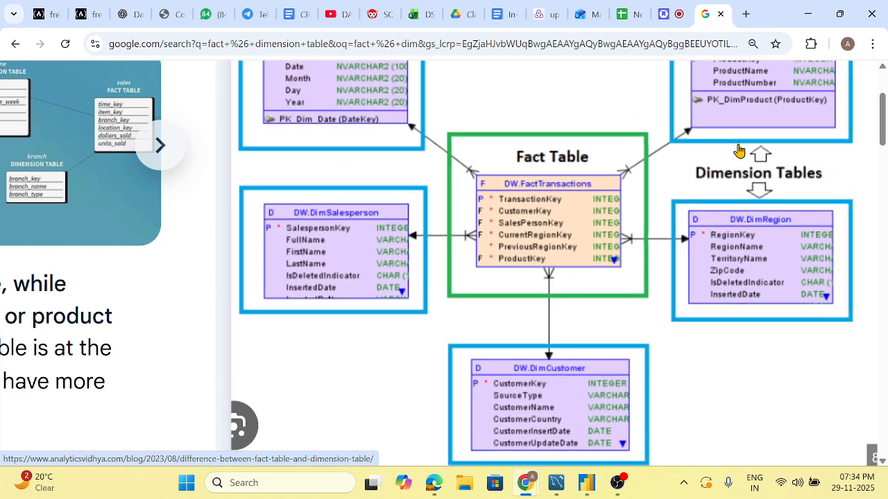
pyautogui.hscroll(1, 744, 147)
pyautogui.hscroll(-2, 745, 147)
pyautogui.hscroll(1, 745, 147)
pyautogui.hscroll(-3, 745, 147)
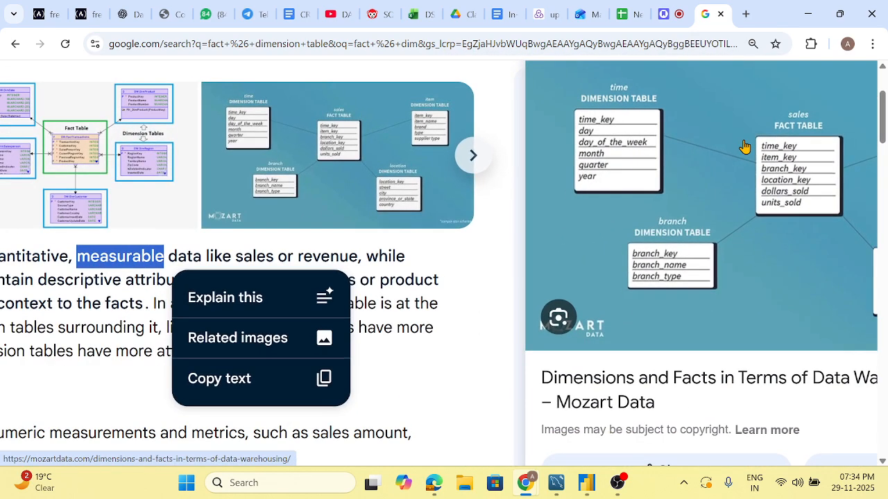
pyautogui.hscroll(-2, 718, 188)
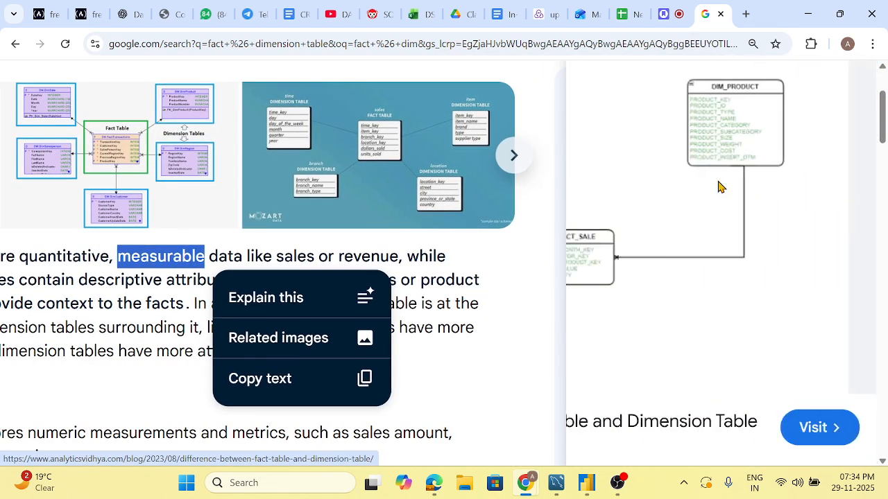
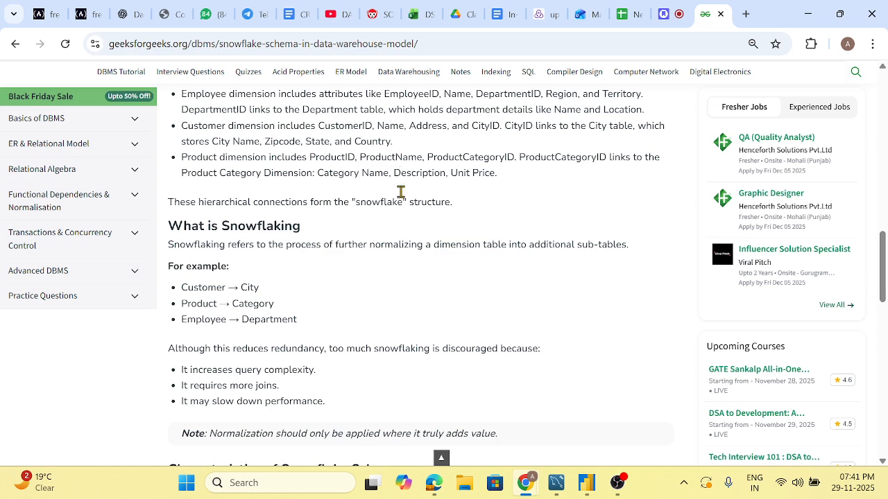
# Step: Read the GeeksforGeeks snowflake schema article, covering snowflaking's drawbacks, the example diagram, the schema's characteristics and its comparison with the star schema
pyautogui.scroll(-1, 287, 319)
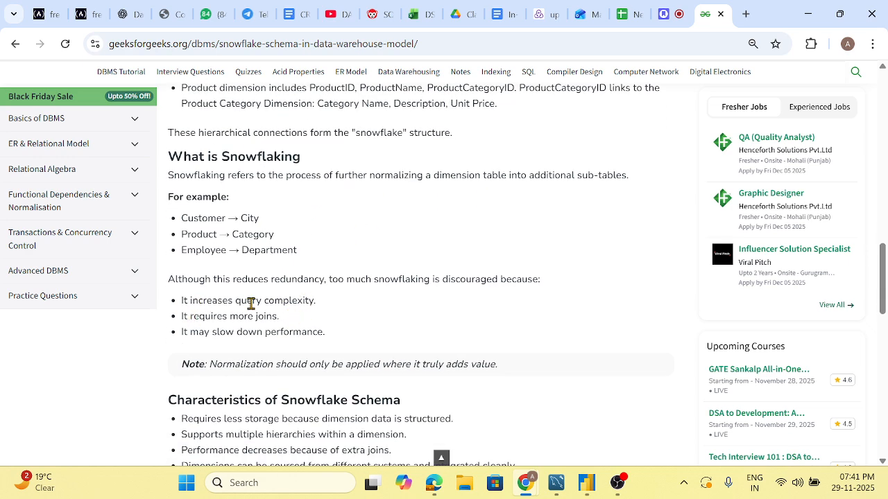
pyautogui.moveTo(340, 306); pyautogui.dragTo(284, 306)
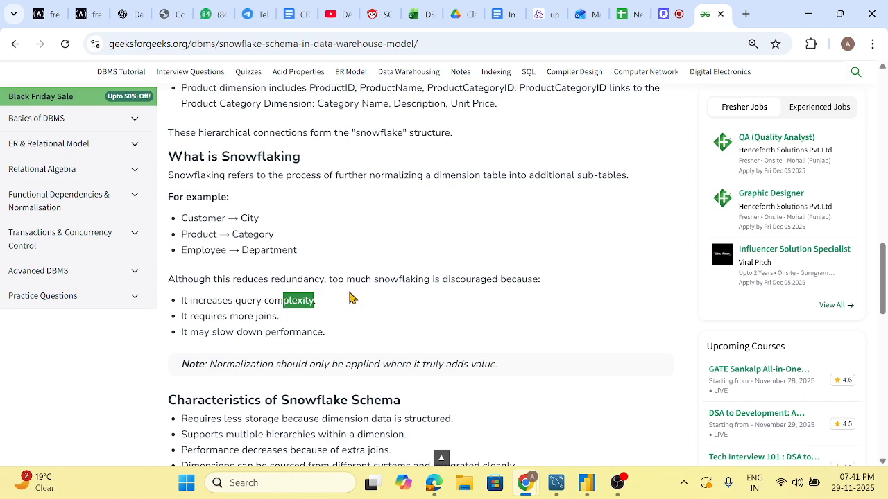
pyautogui.scroll(6, 349, 296)
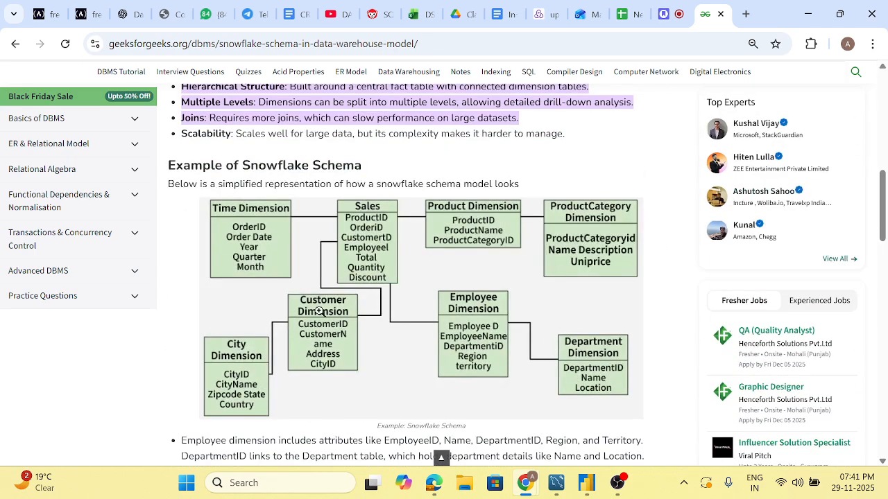
pyautogui.scroll(-2, 458, 277)
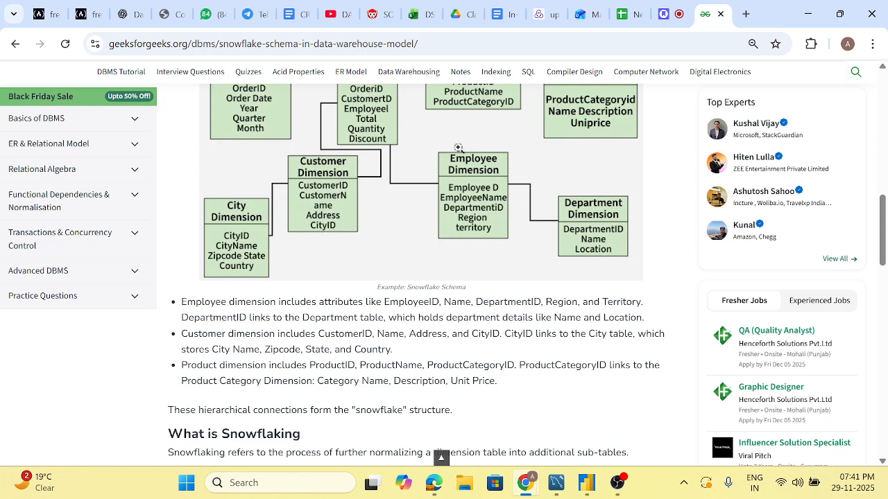
pyautogui.scroll(-4, 390, 317)
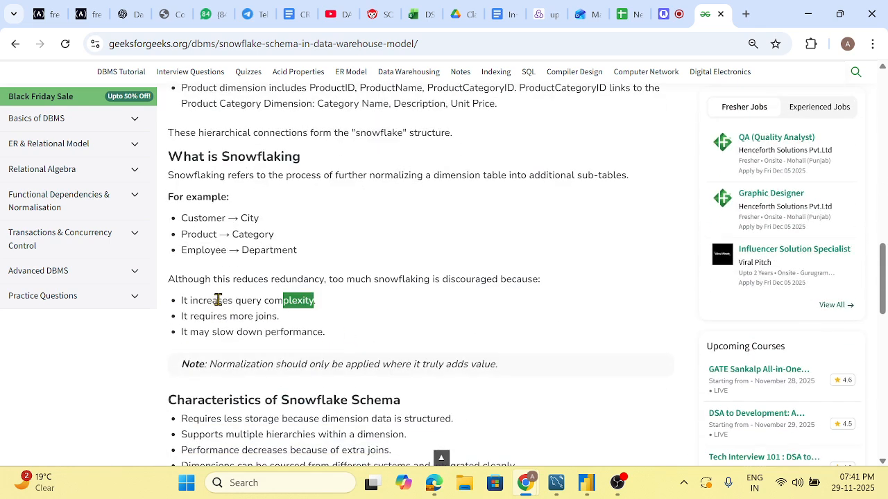
pyautogui.doubleClick(297, 279)
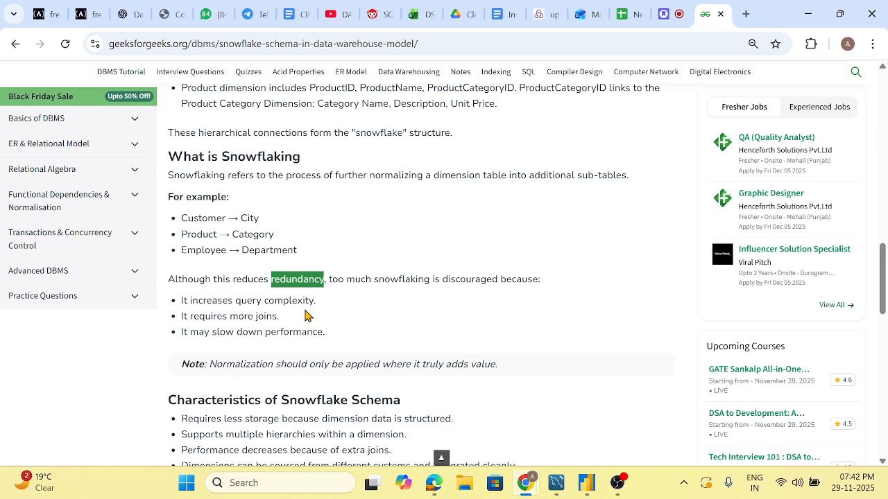
pyautogui.scroll(-2, 485, 303)
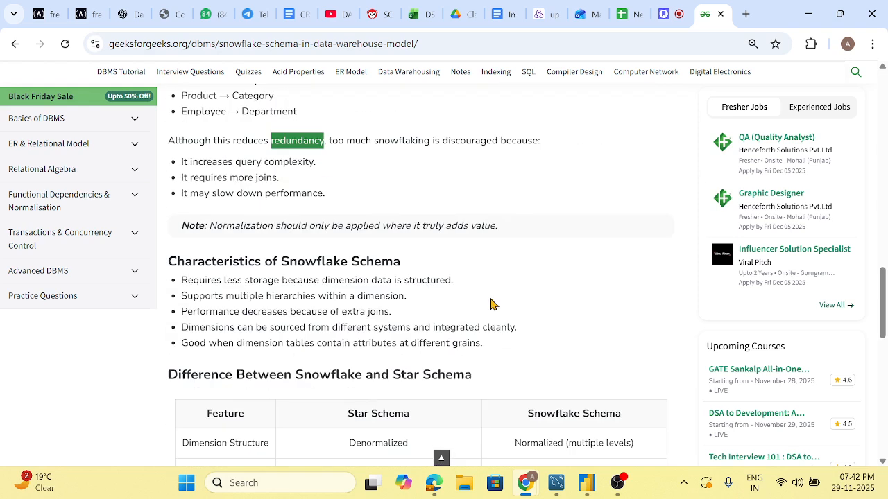
pyautogui.scroll(-2, 502, 304)
pyautogui.scroll(-1, 426, 315)
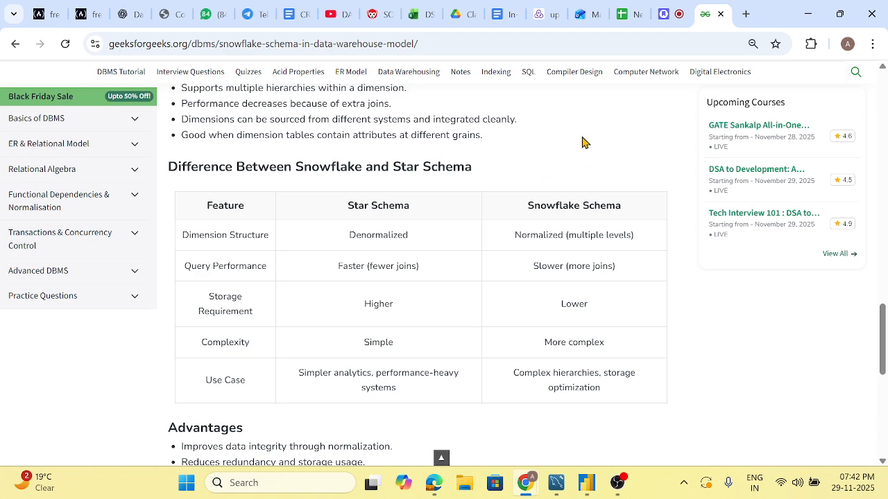
# Step: Read the article's lists of snowflake schema advantages and disadvantages and review the comparison table with the star schema again
pyautogui.scroll(-2, 598, 179)
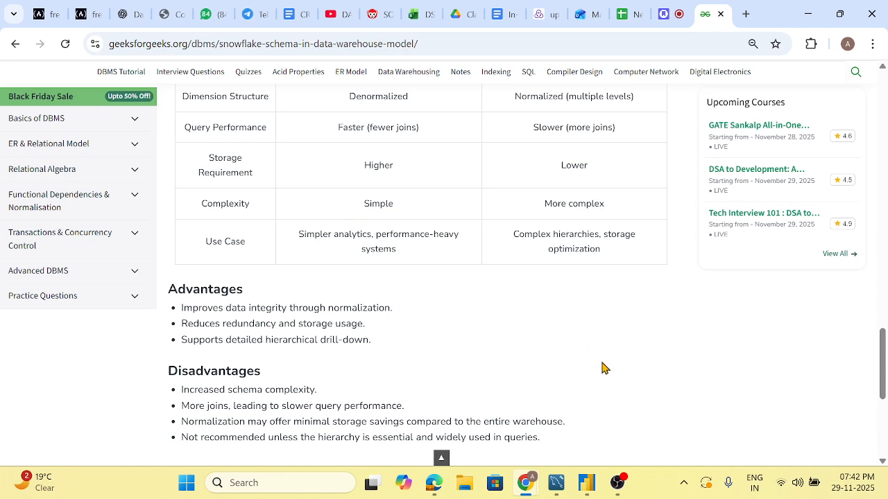
pyautogui.scroll(-1, 569, 310)
pyautogui.scroll(-1, 568, 309)
pyautogui.scroll(3, 569, 309)
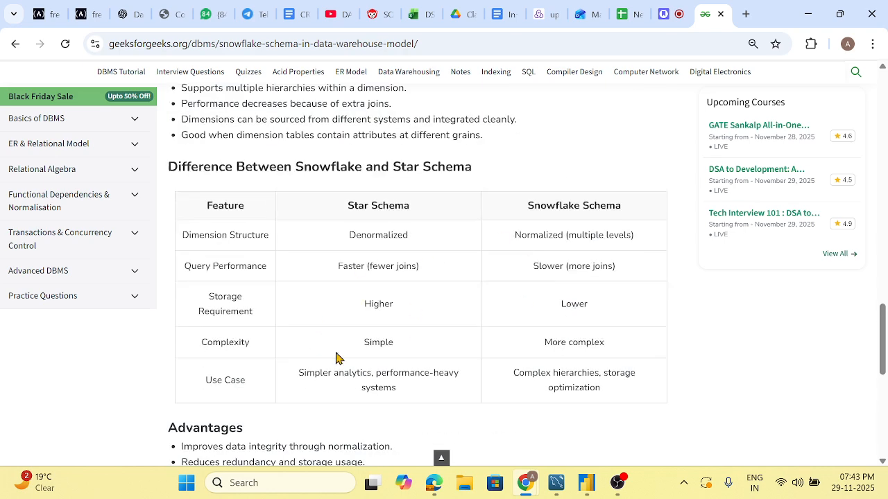
pyautogui.scroll(-1, 572, 325)
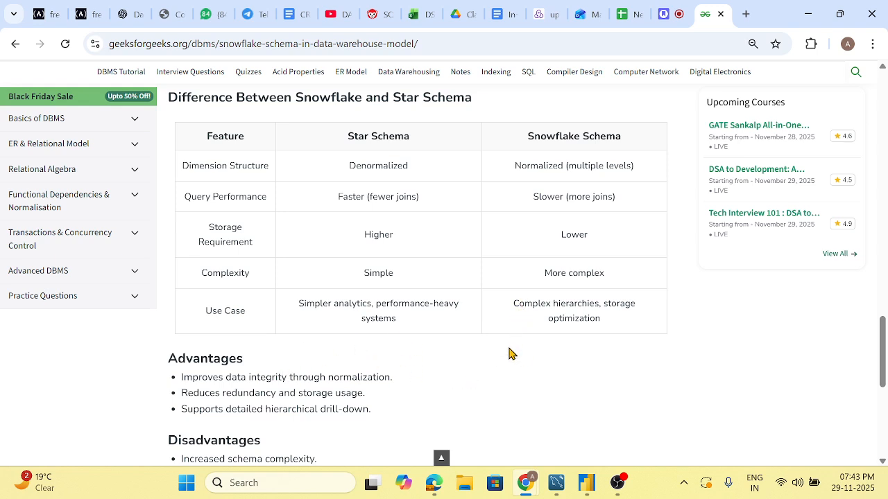
# Step: Switch to the Power Query Editor window and duplicate the Employee query three times
pyautogui.moveTo(594, 491)
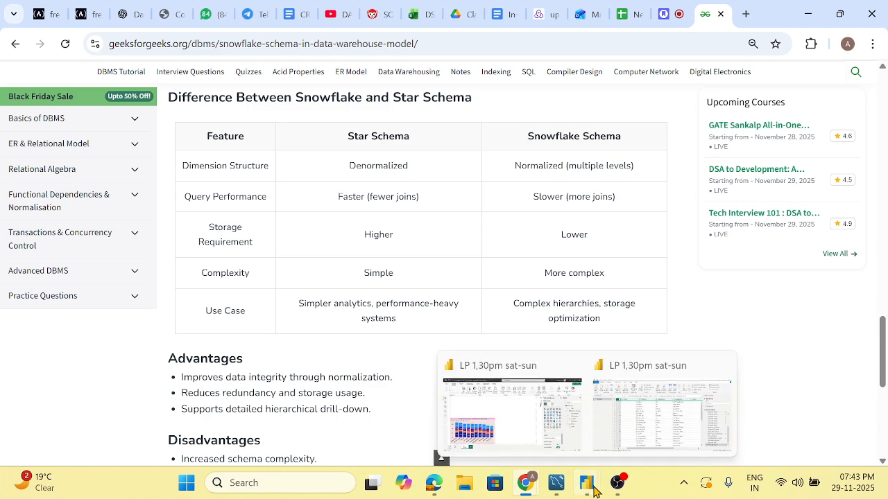
pyautogui.click(630, 437)
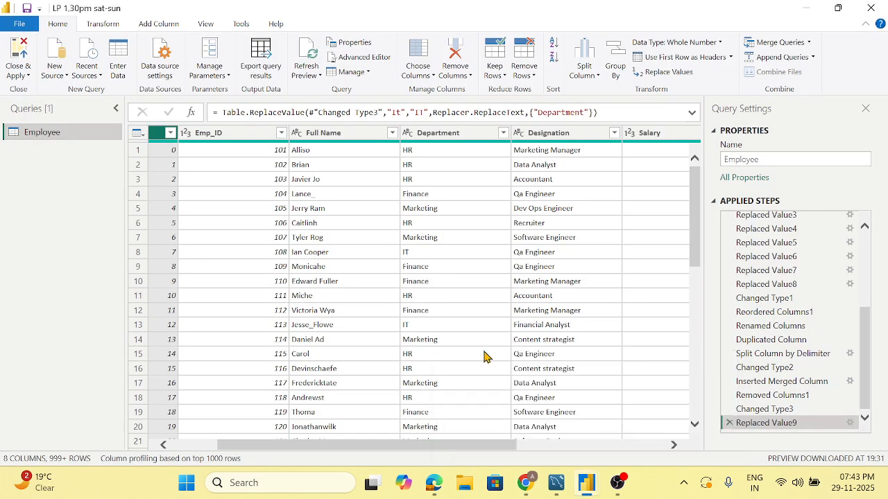
pyautogui.rightClick(49, 136)
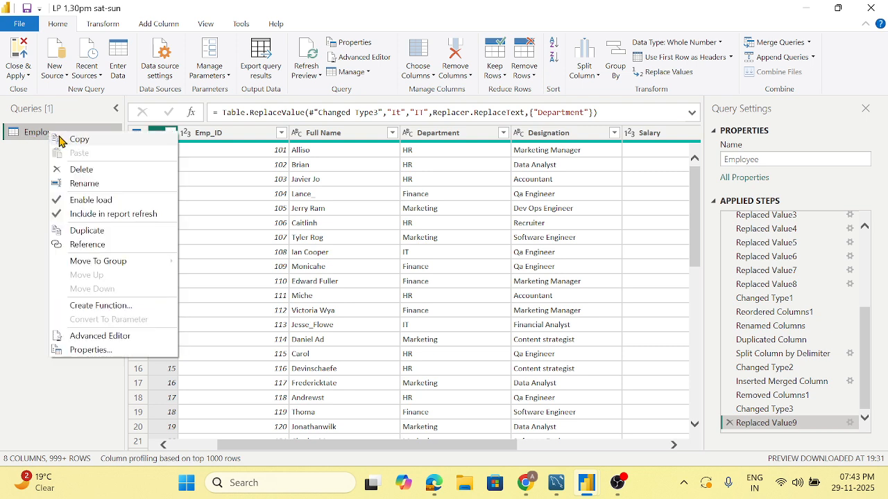
pyautogui.click(88, 229)
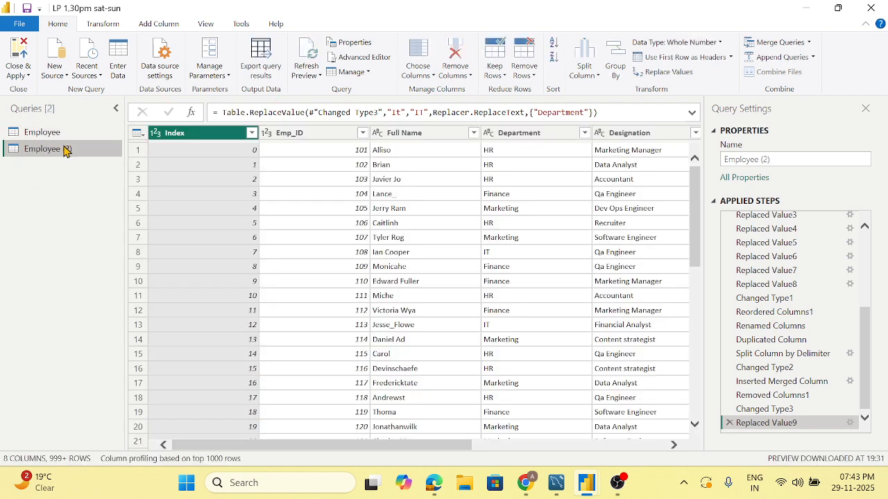
pyautogui.click(59, 134)
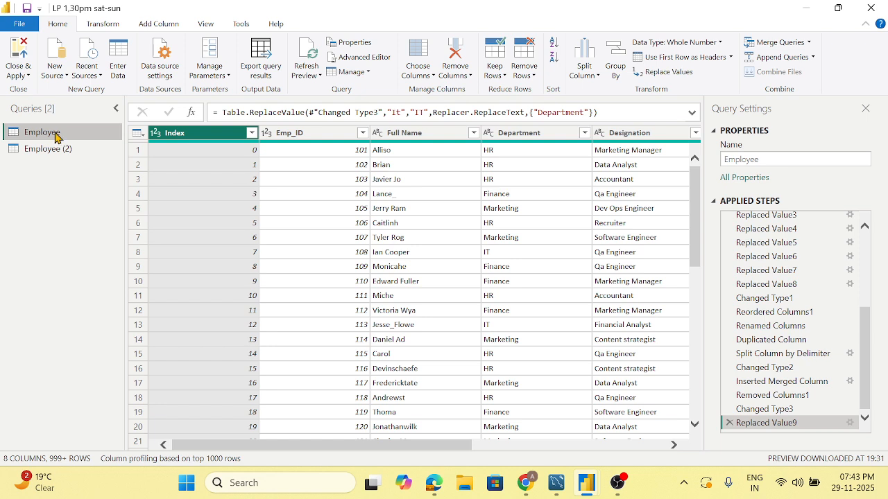
pyautogui.doubleClick(55, 132)
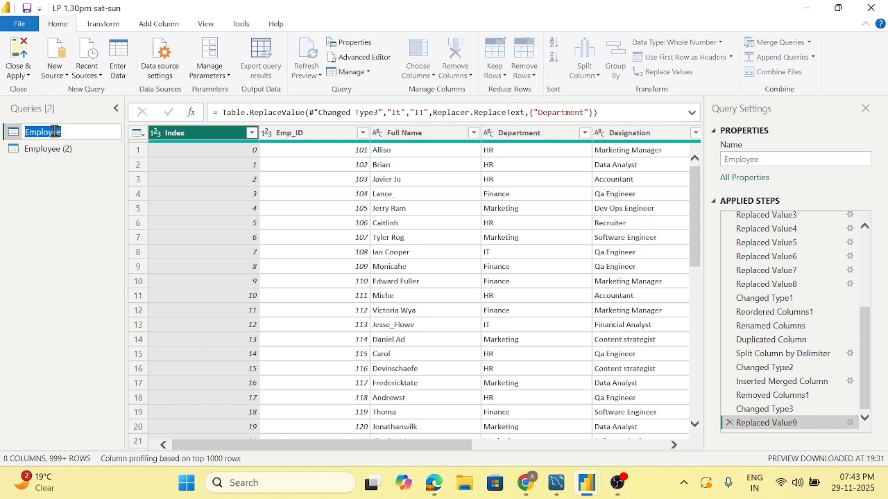
pyautogui.press('Escape')
pyautogui.rightClick(53, 132)
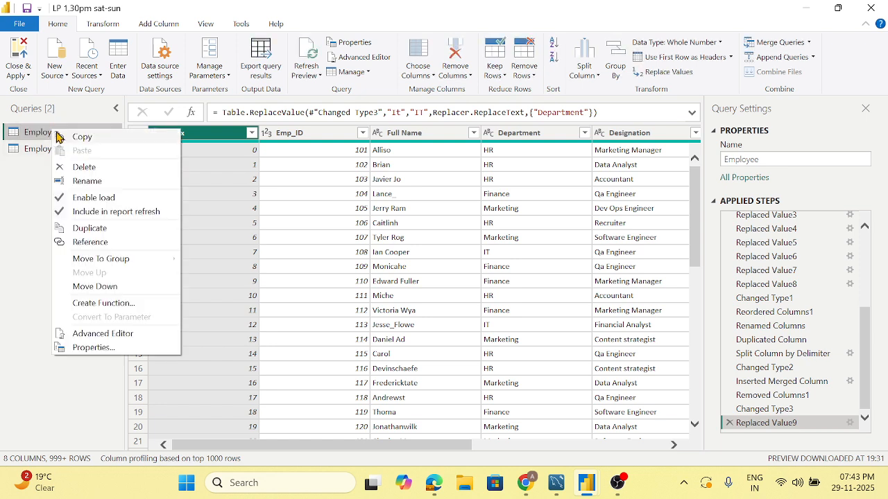
pyautogui.click(104, 229)
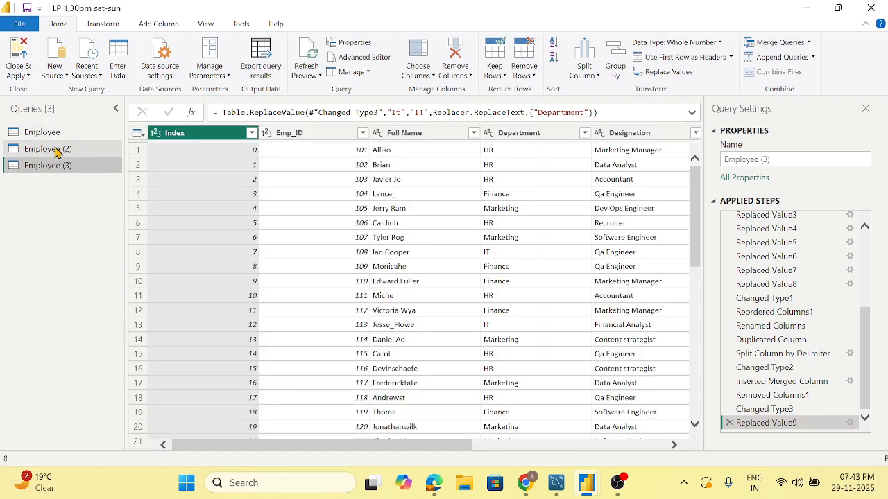
pyautogui.rightClick(50, 165)
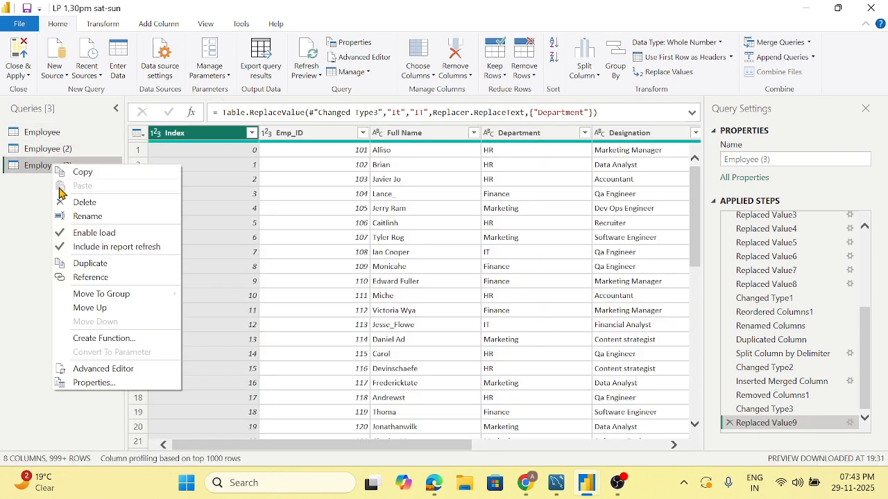
pyautogui.click(89, 263)
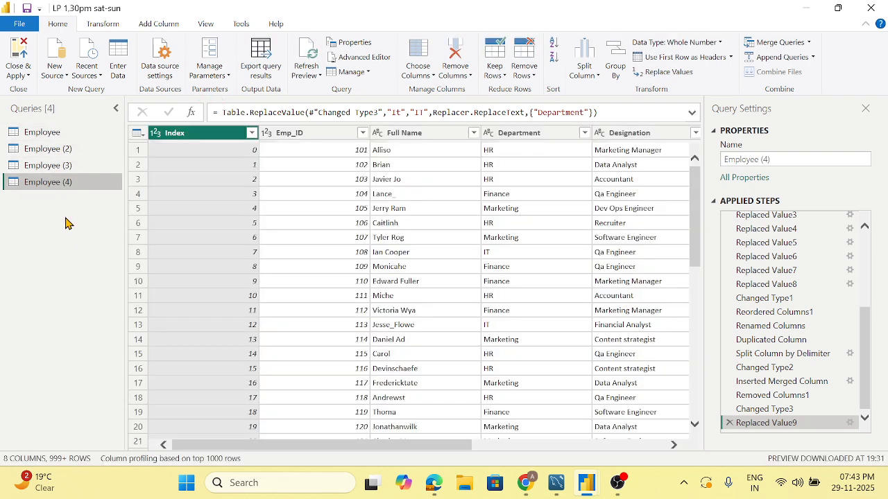
# Step: Rename the original Employee query as "fact employee"
pyautogui.click(43, 132)
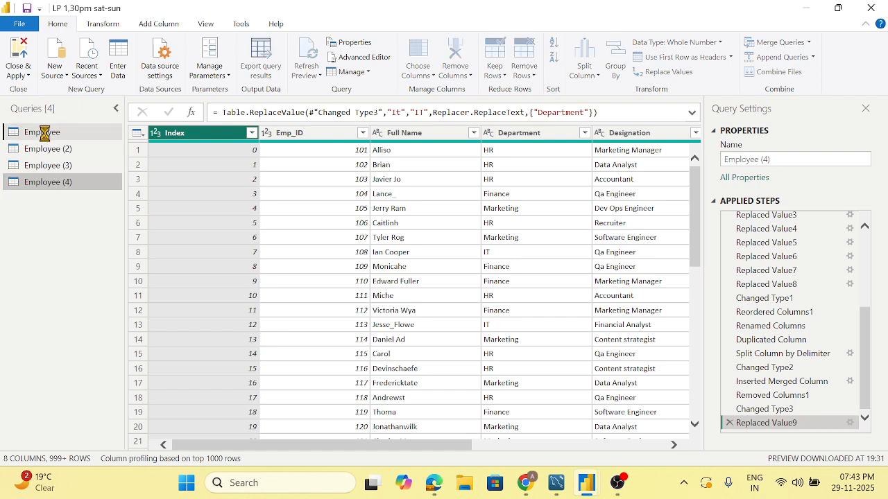
pyautogui.doubleClick(45, 132)
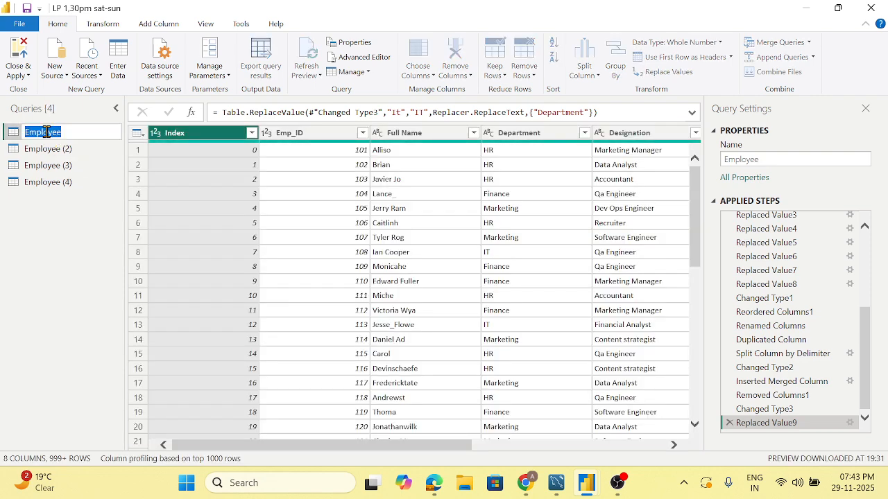
pyautogui.click(52, 147)
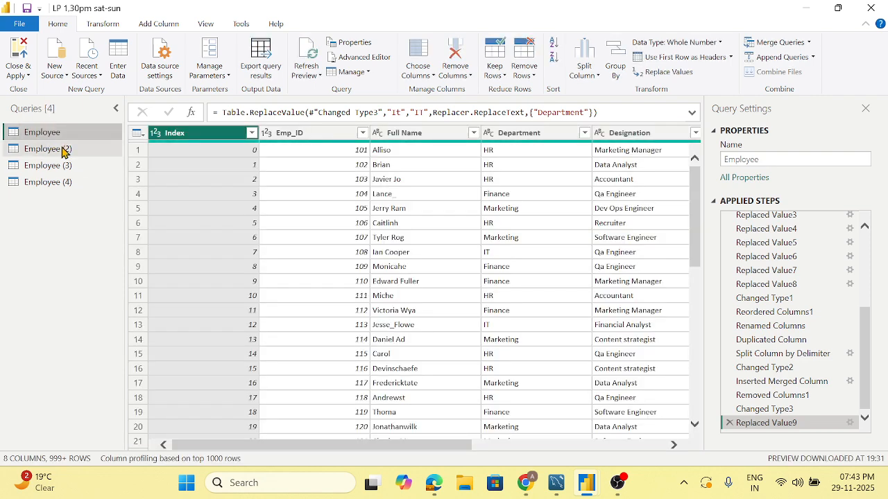
pyautogui.doubleClick(45, 132)
pyautogui.write('fact e')
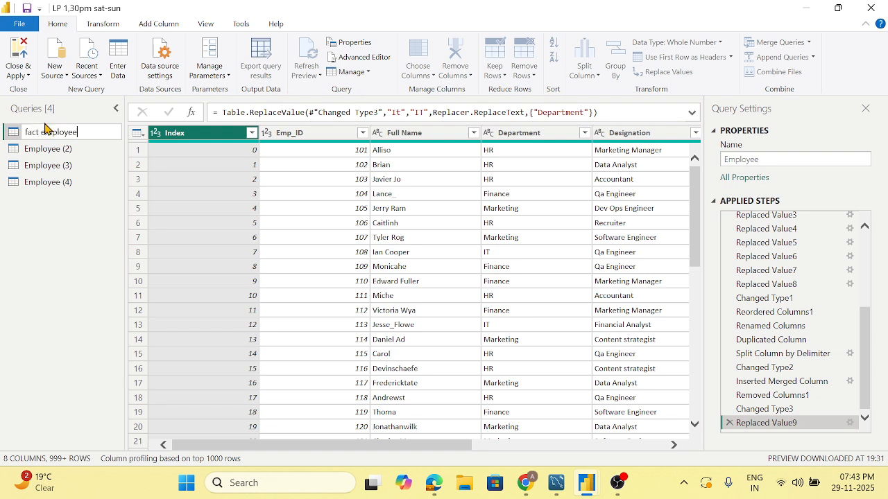
pyautogui.click(191, 139)
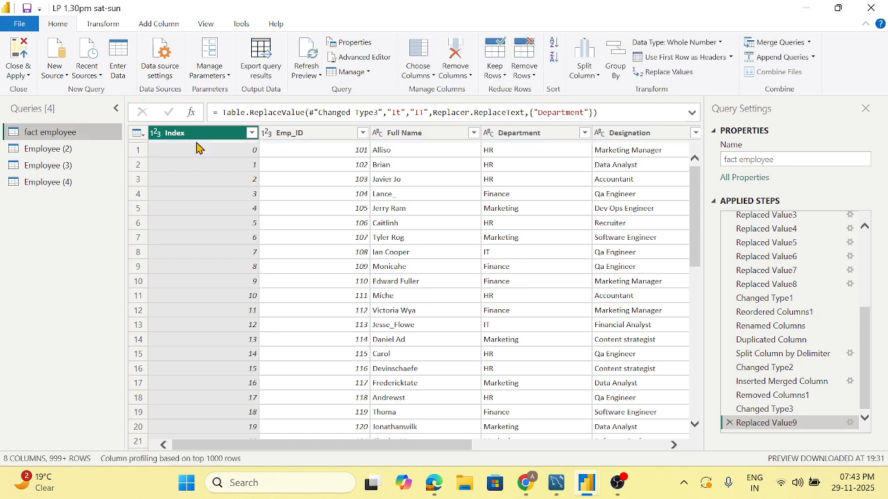
# Step: Examine the fact employee query's columns from Emp_ID through Date of Joining to tell descriptive attributes from measures
pyautogui.click(313, 134)
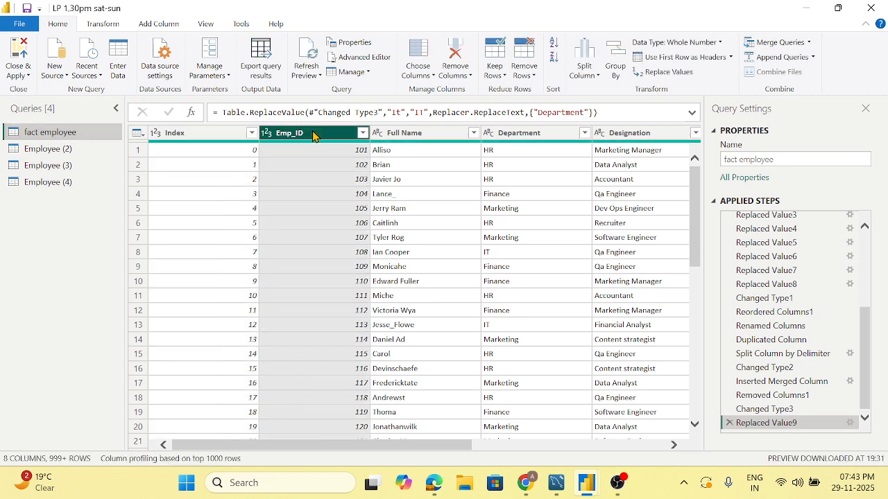
pyautogui.click(421, 136)
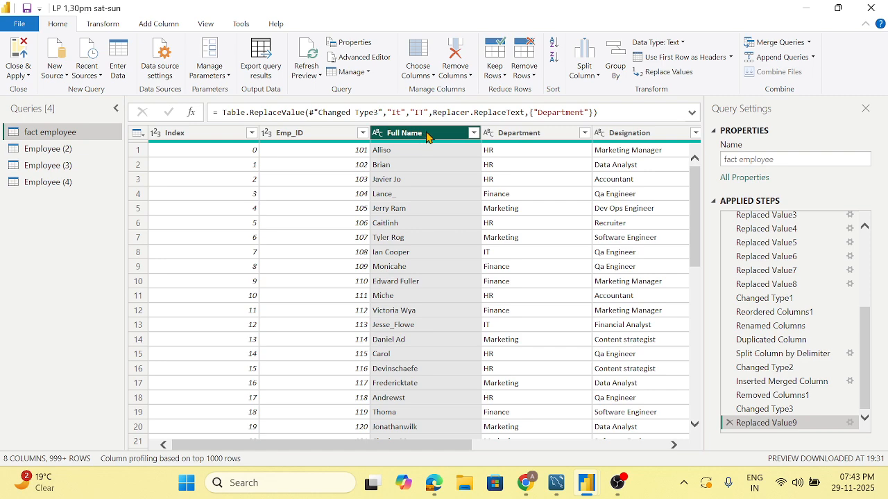
pyautogui.keyDown('ctrl'); pyautogui.click(540, 132); pyautogui.keyUp('ctrl')
pyautogui.hscroll(2, 424, 445)
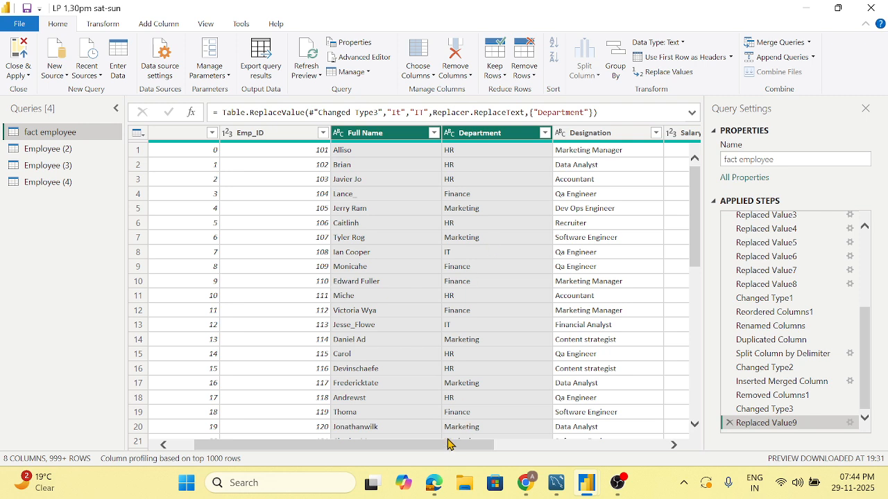
pyautogui.moveTo(450, 450); pyautogui.dragTo(469, 450)
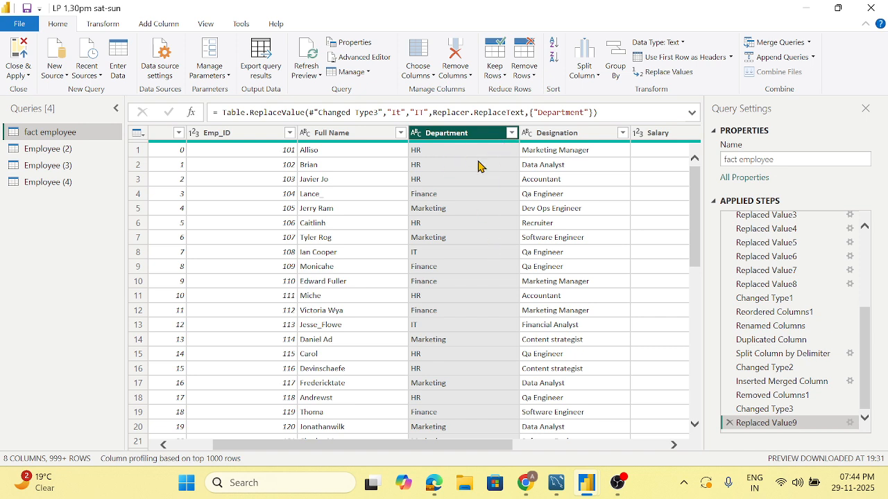
pyautogui.moveTo(459, 450); pyautogui.dragTo(553, 450)
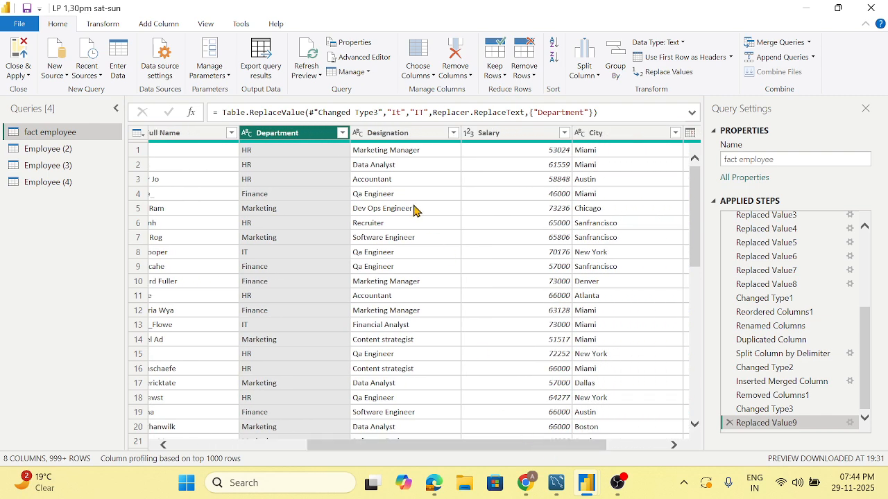
pyautogui.moveTo(490, 445); pyautogui.dragTo(533, 446)
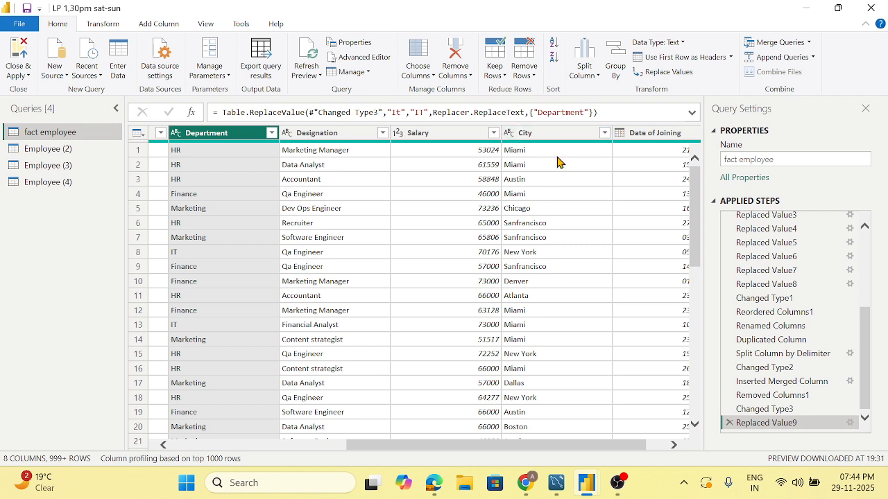
pyautogui.hscroll(2, 530, 449)
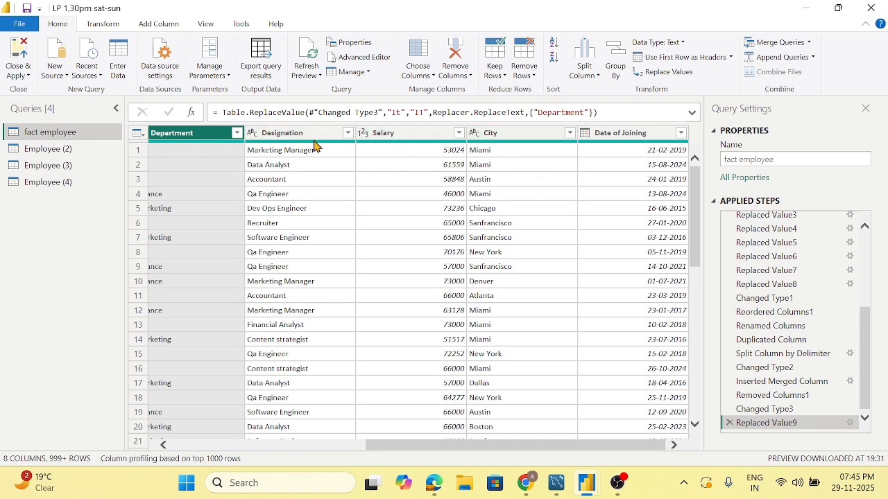
# Step: Keep only the Department column in the Employee (2) query and remove its duplicate rows
pyautogui.click(59, 150)
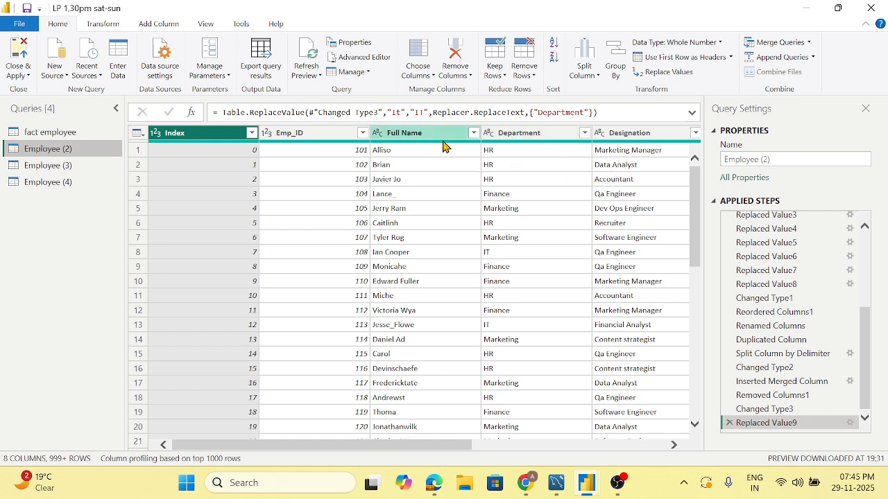
pyautogui.click(429, 75)
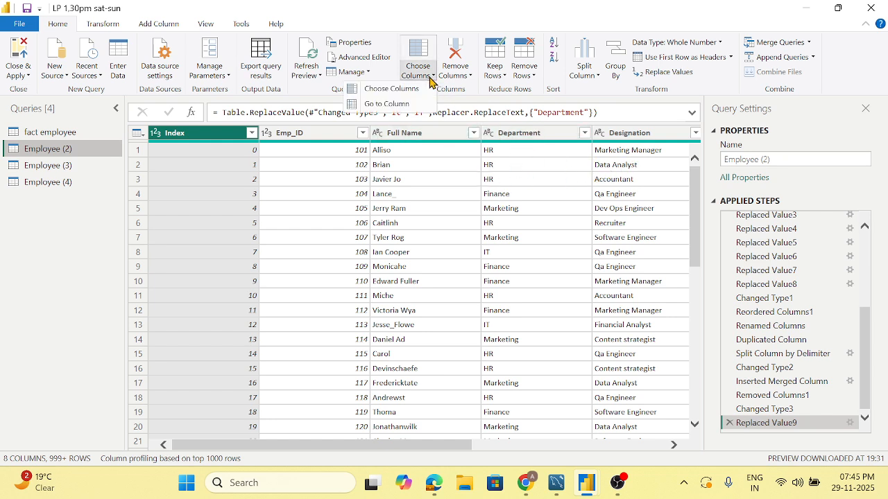
pyautogui.click(415, 90)
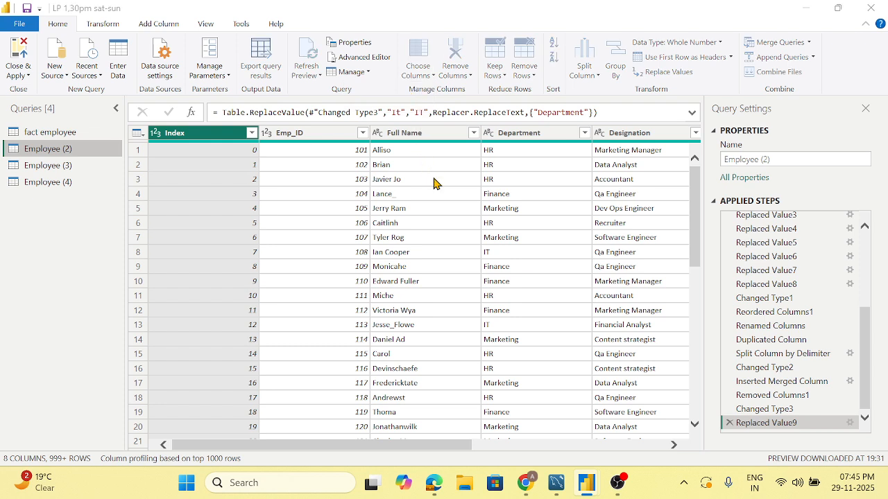
pyautogui.click(355, 111)
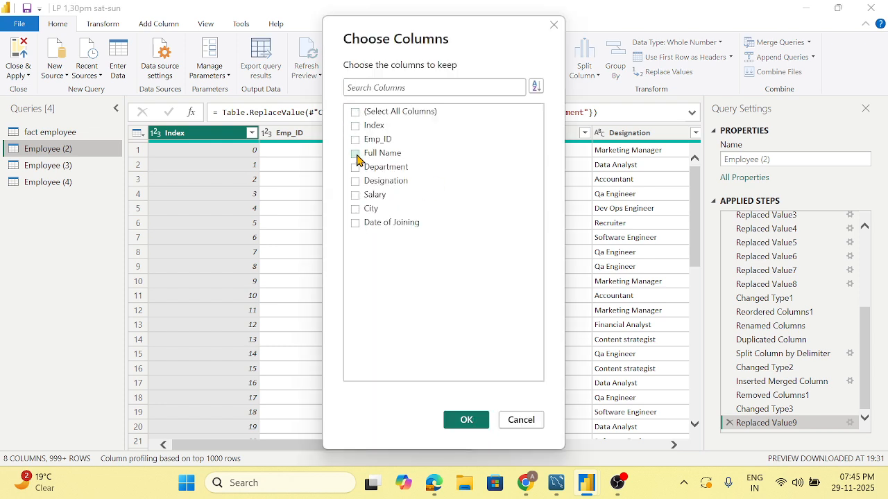
pyautogui.click(355, 167)
pyautogui.click(466, 420)
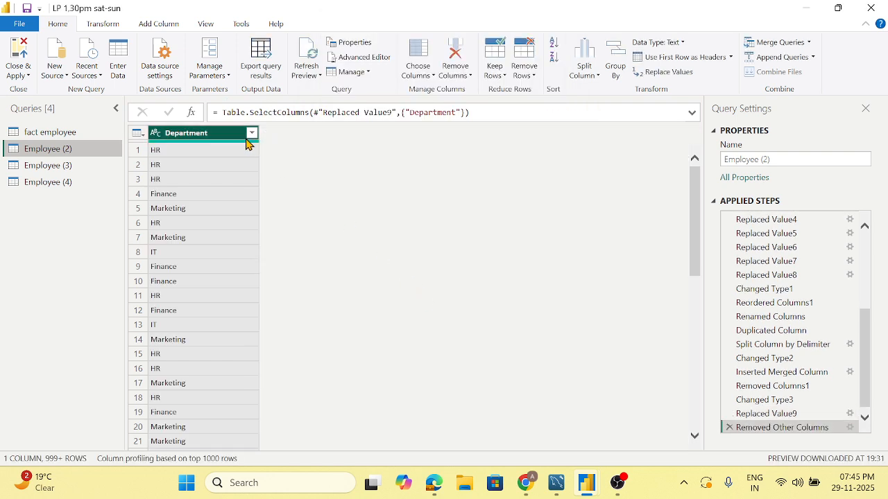
pyautogui.click(522, 76)
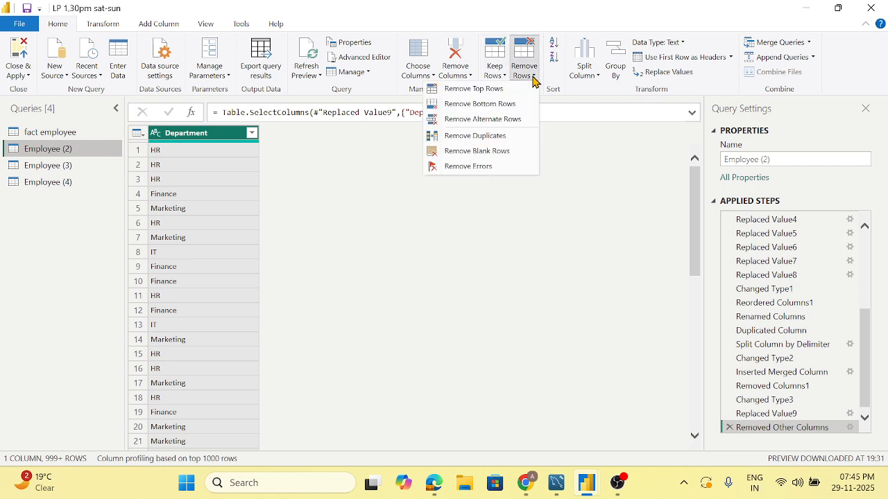
pyautogui.click(512, 142)
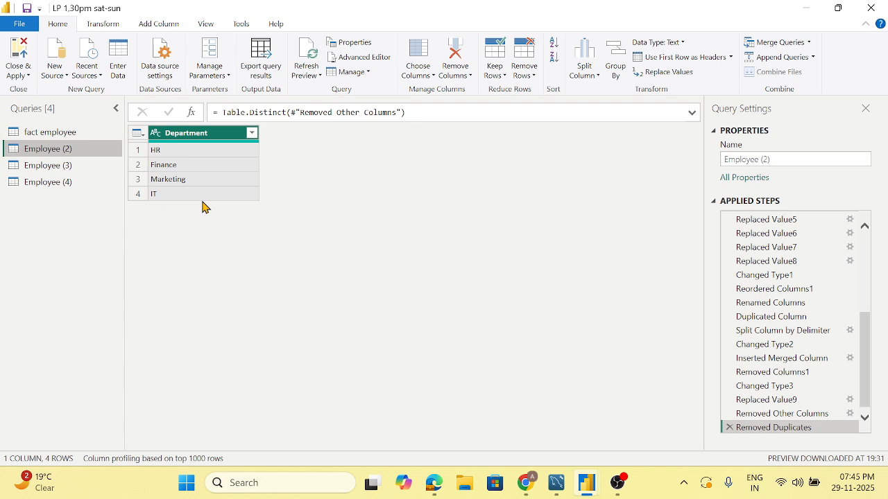
# Step: Rename the Employee (2) query as "dim_department"
pyautogui.doubleClick(57, 154)
pyautogui.write('department')
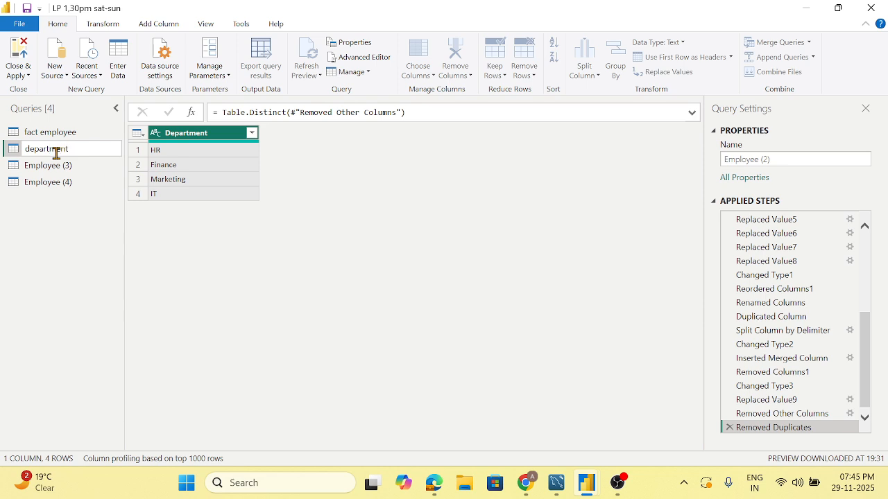
pyautogui.write('dim_')
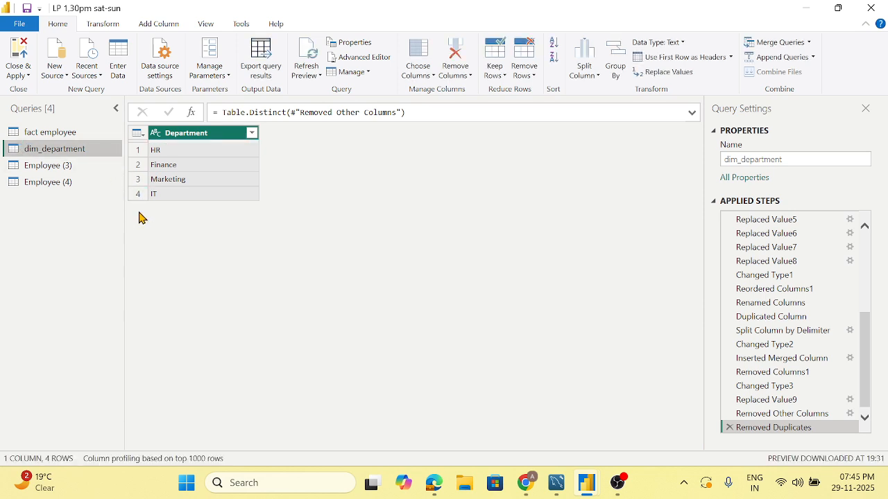
# Step: Keep only the Designation column in the Employee (3) query and remove its duplicate rows
pyautogui.click(65, 169)
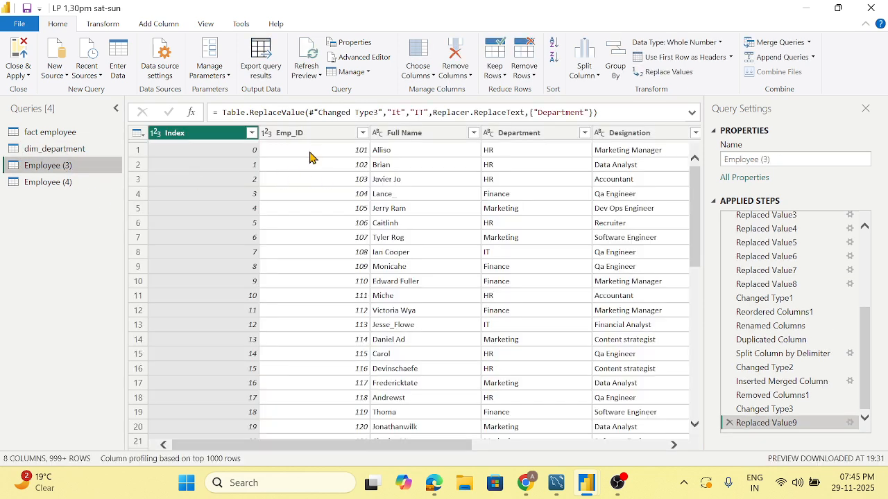
pyautogui.click(426, 82)
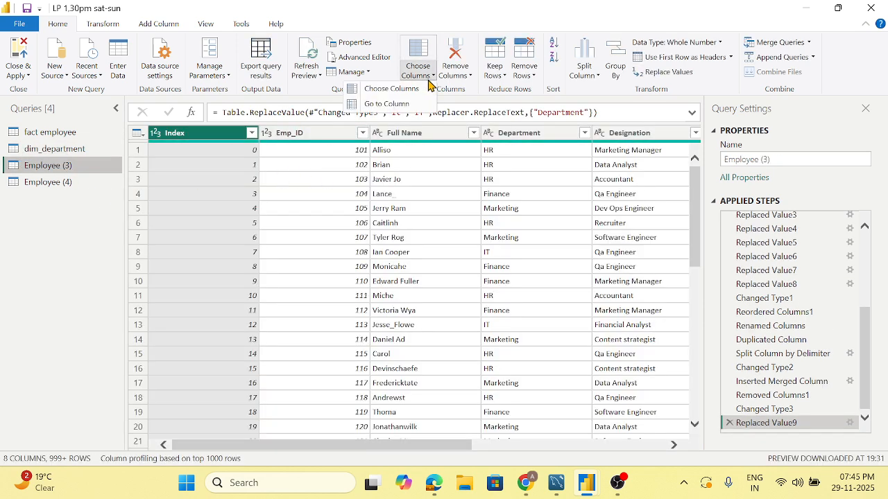
pyautogui.click(415, 89)
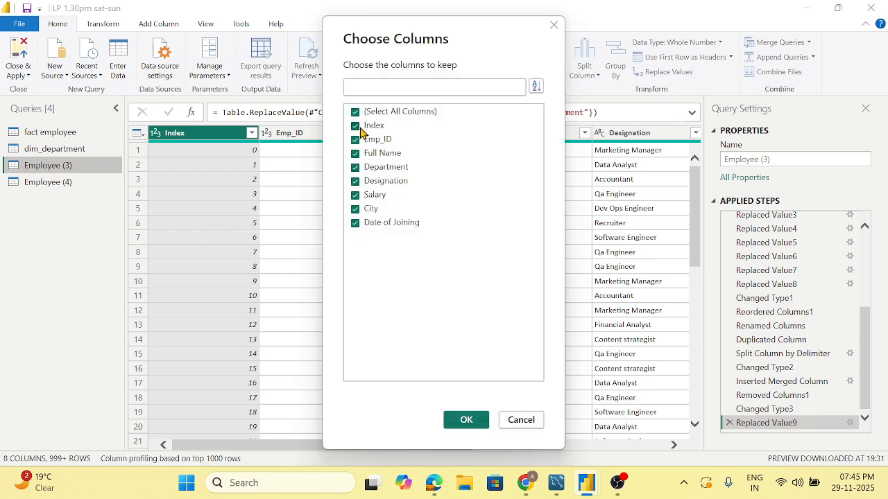
pyautogui.click(354, 112)
pyautogui.click(354, 181)
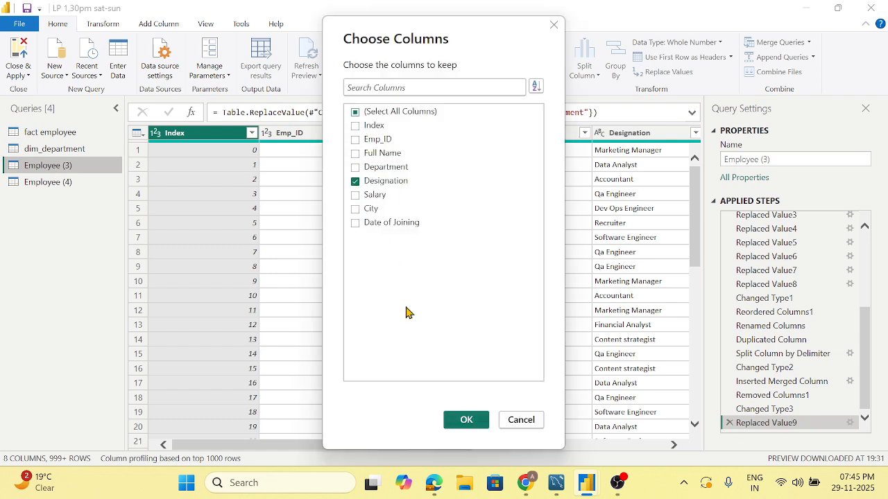
pyautogui.click(466, 420)
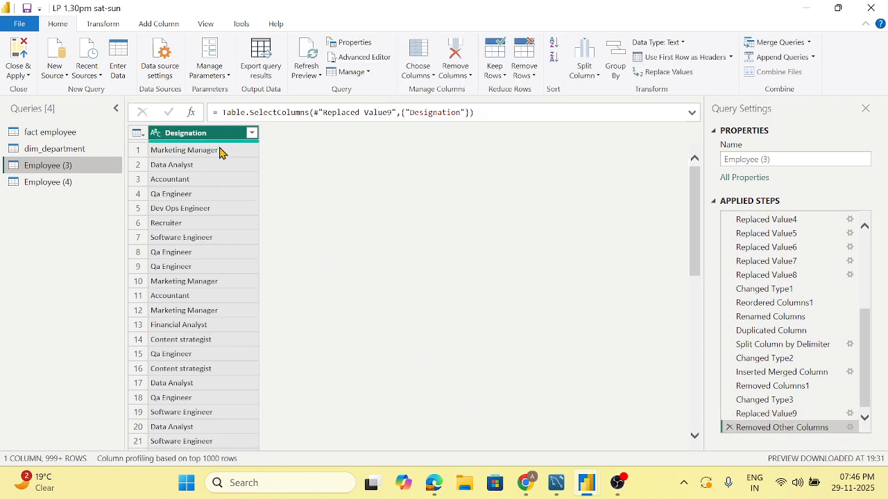
pyautogui.click(527, 73)
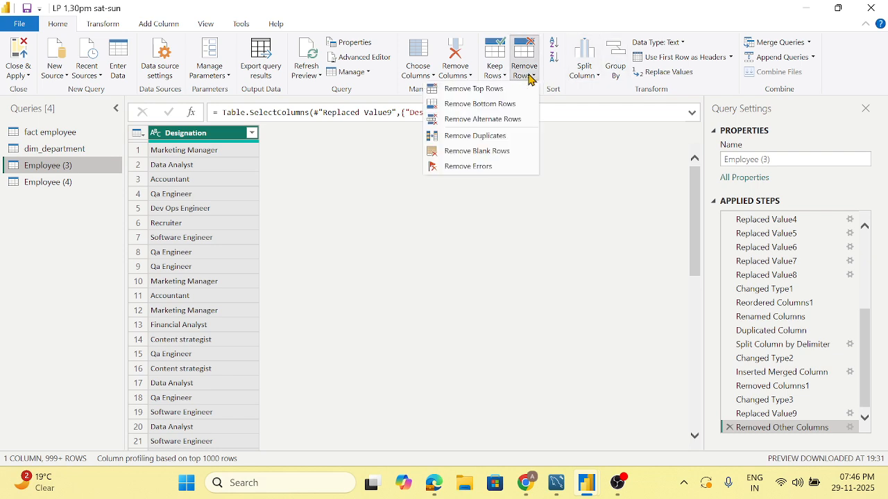
pyautogui.click(496, 138)
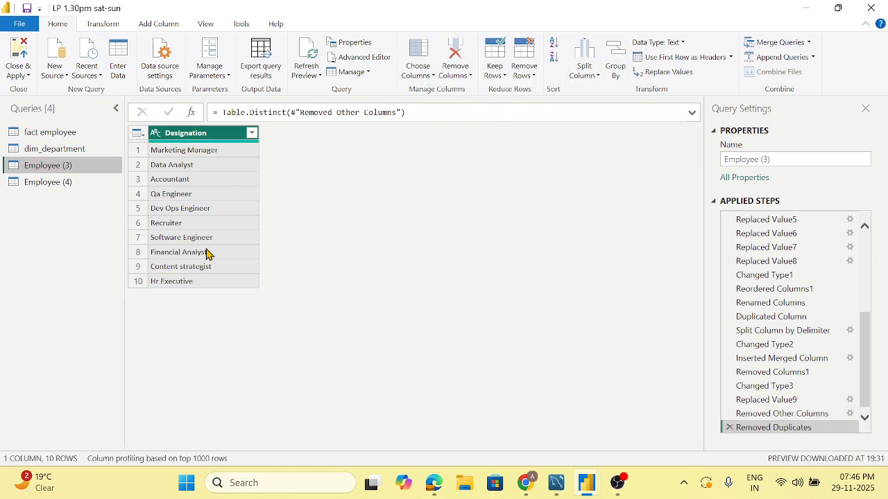
# Step: Rename the Employee (3) query as "dim_designation"
pyautogui.doubleClick(61, 167)
pyautogui.write('dim_designation')
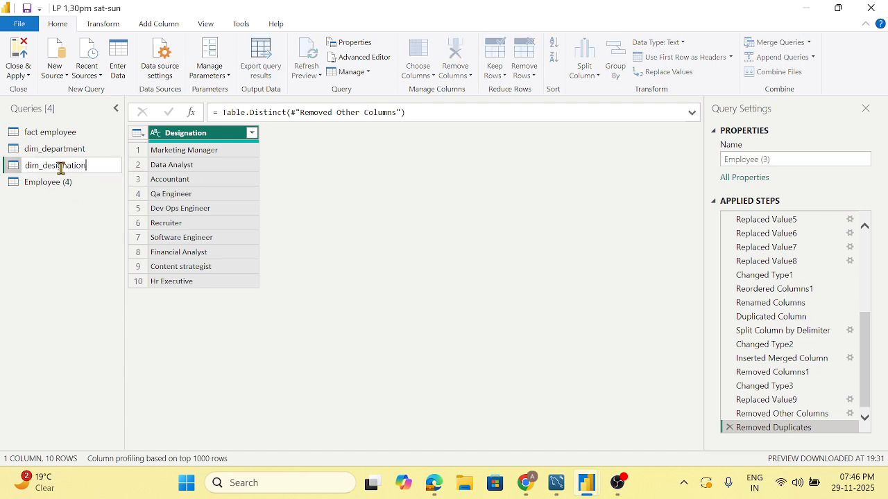
pyautogui.press('Return')
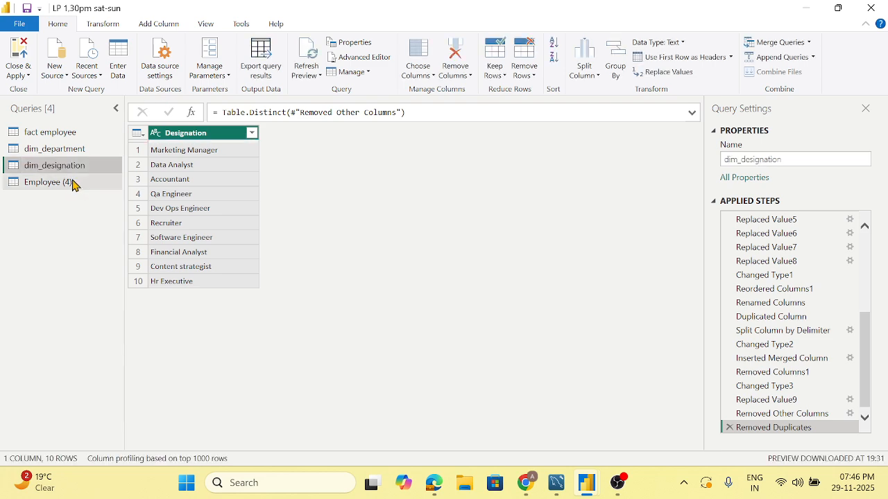
# Step: Keep only the City column in the Employee (4) query and remove its duplicate rows
pyautogui.click(68, 183)
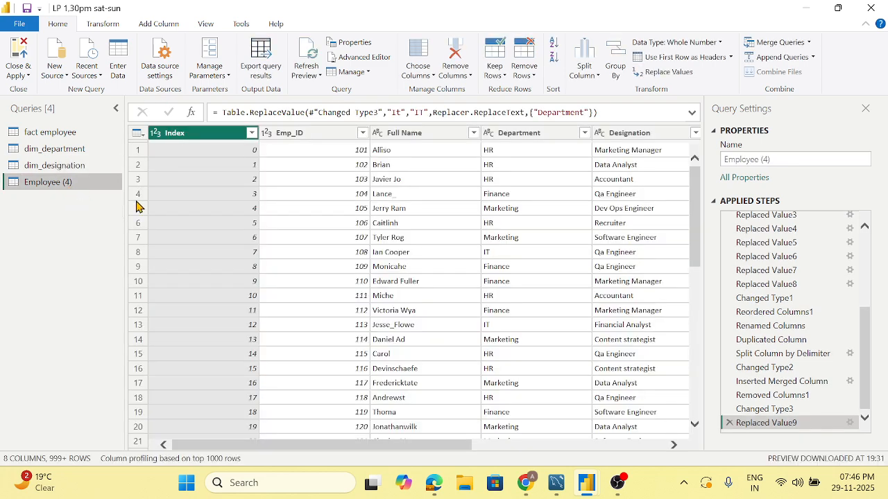
pyautogui.moveTo(432, 448); pyautogui.dragTo(530, 451)
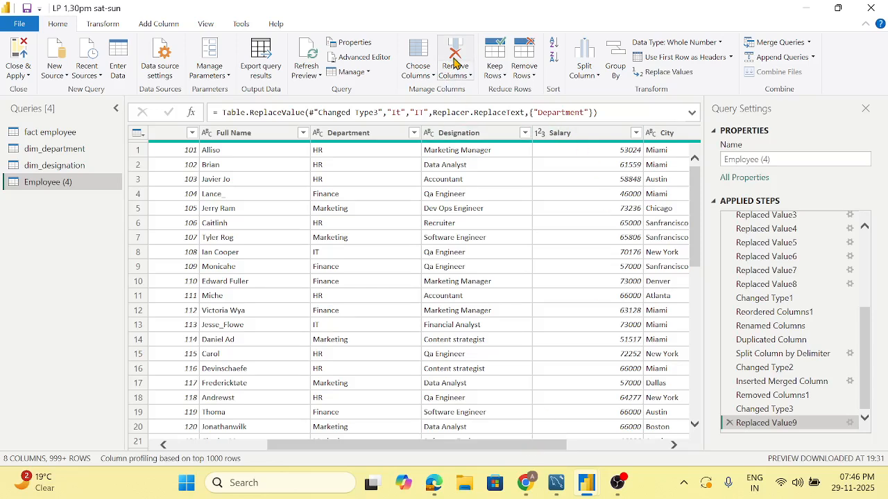
pyautogui.click(420, 76)
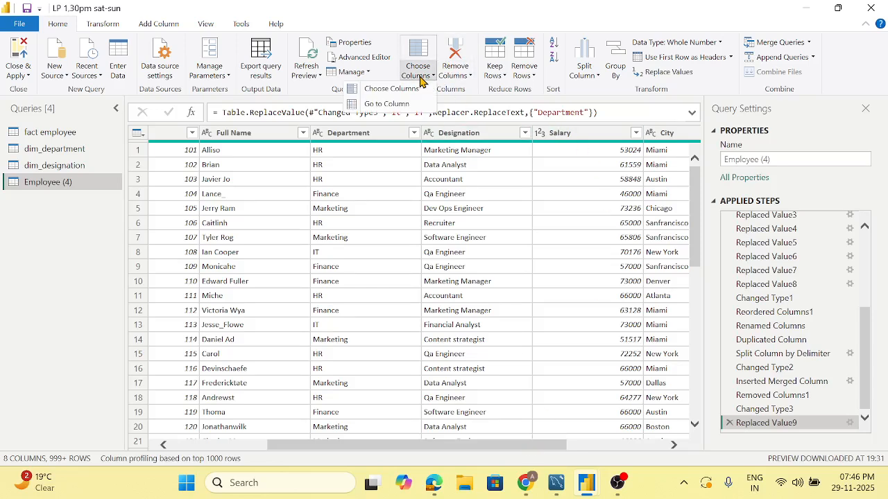
pyautogui.click(410, 92)
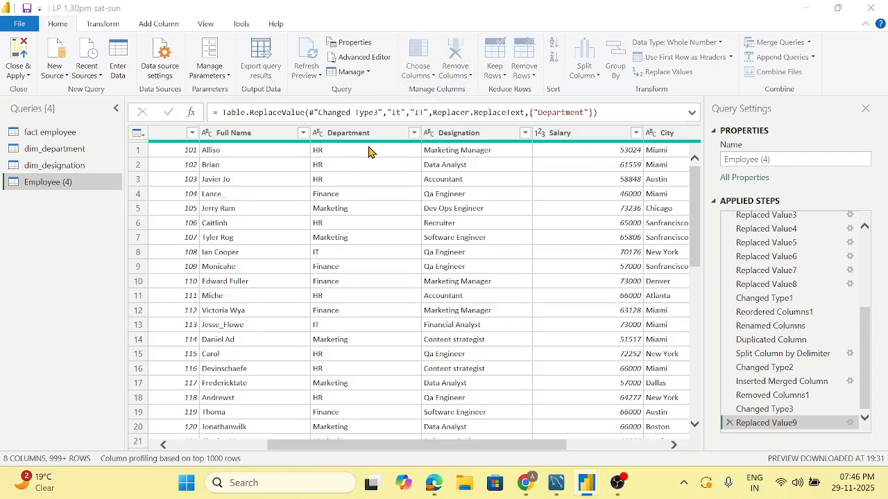
pyautogui.click(355, 112)
pyautogui.click(355, 209)
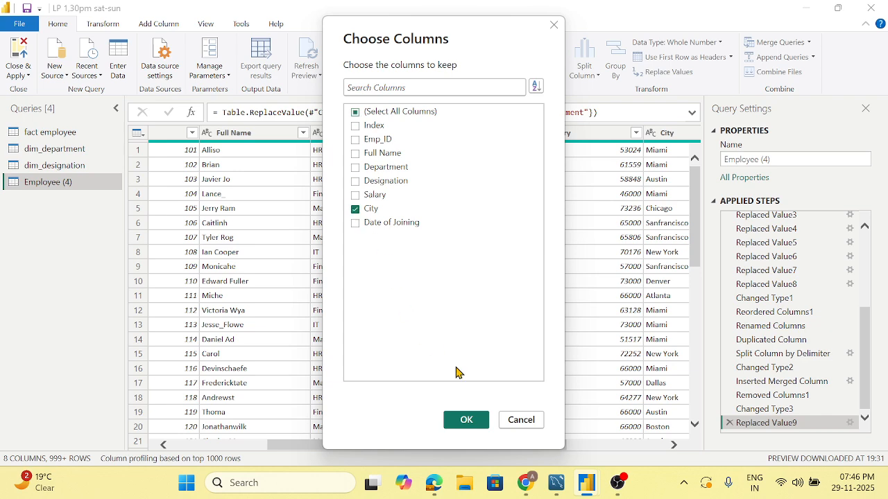
pyautogui.click(466, 420)
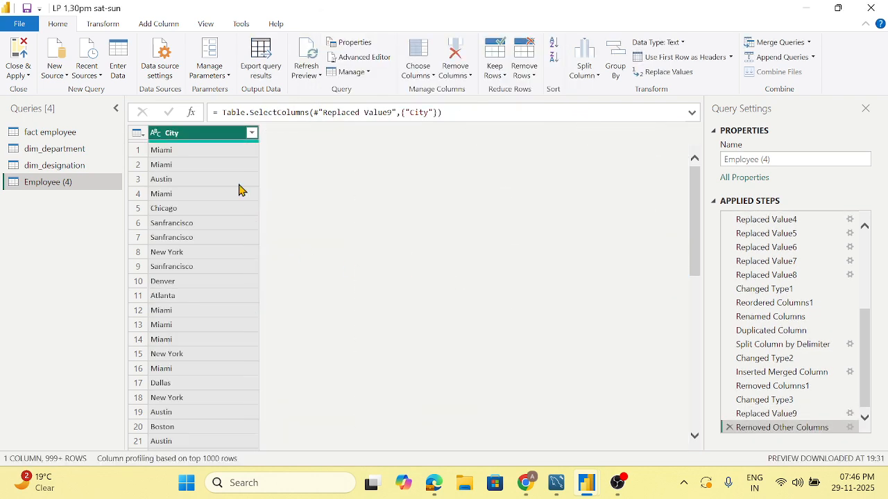
pyautogui.click(524, 70)
pyautogui.click(504, 137)
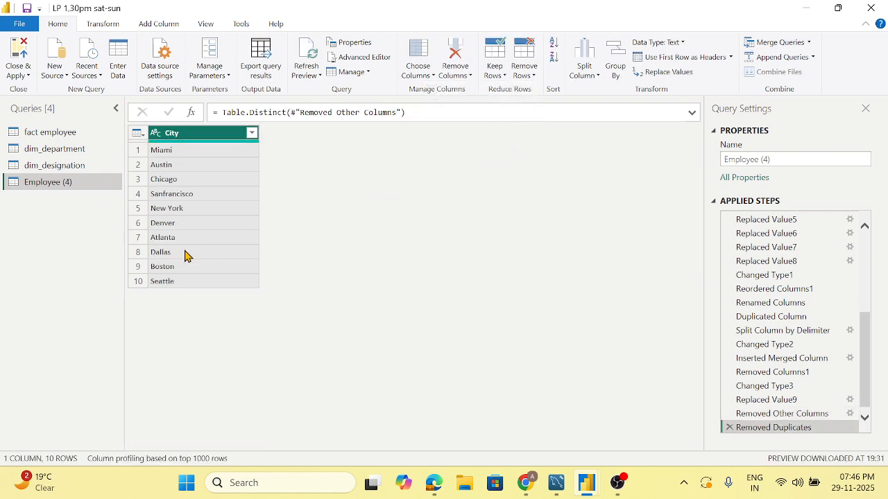
# Step: Rename the Employee (4) query as "dim_city"
pyautogui.doubleClick(70, 182)
pyautogui.write('dim')
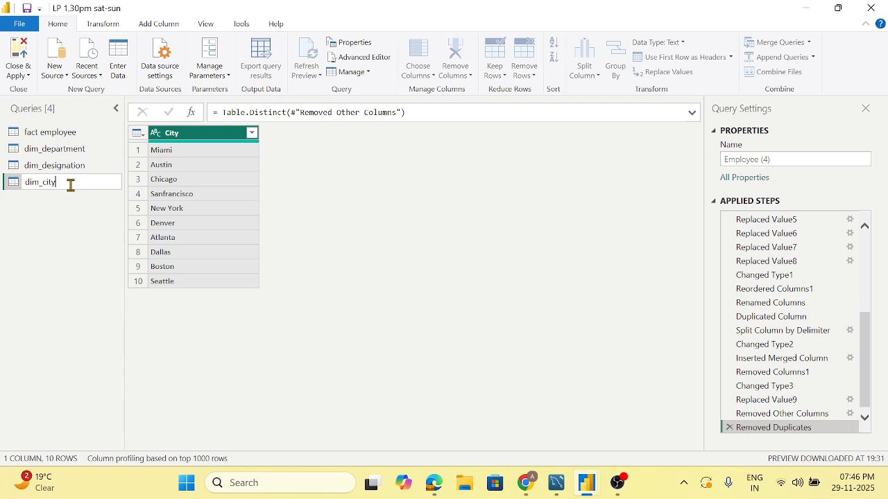
pyautogui.write('_city')
pyautogui.press('Return')
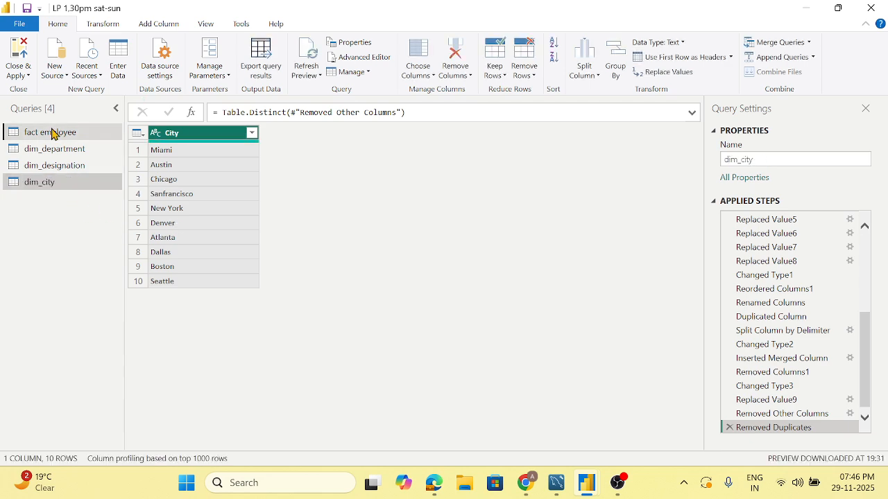
# Step: Compare the fact employee query's columns with the dim_department table to see where a linking ID is needed
pyautogui.click(51, 132)
pyautogui.moveTo(422, 447); pyautogui.dragTo(624, 449)
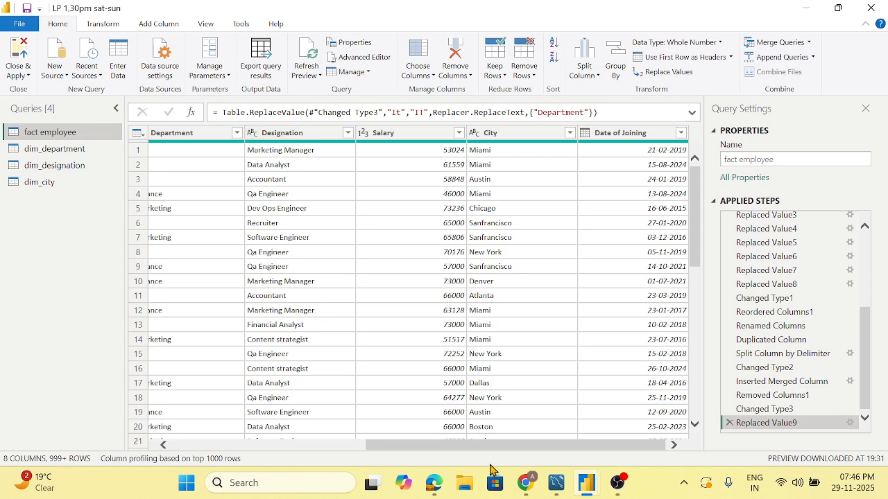
pyautogui.moveTo(483, 451); pyautogui.dragTo(329, 447)
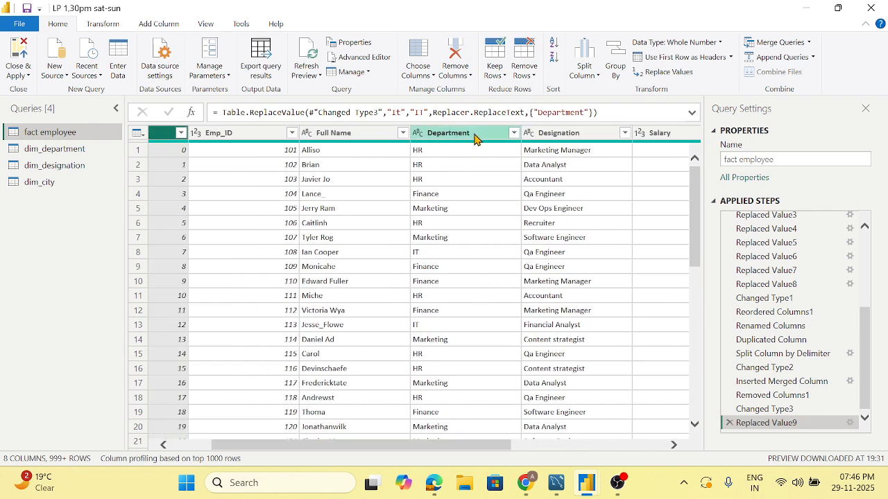
pyautogui.click(38, 149)
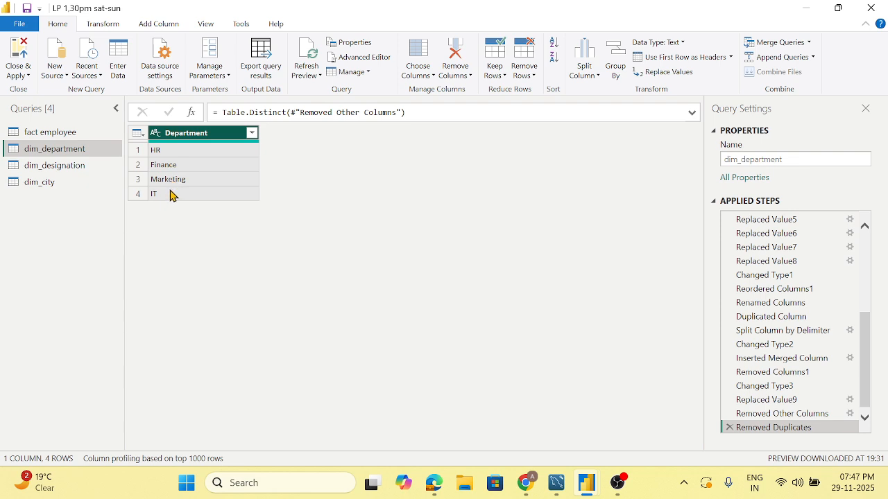
pyautogui.click(157, 25)
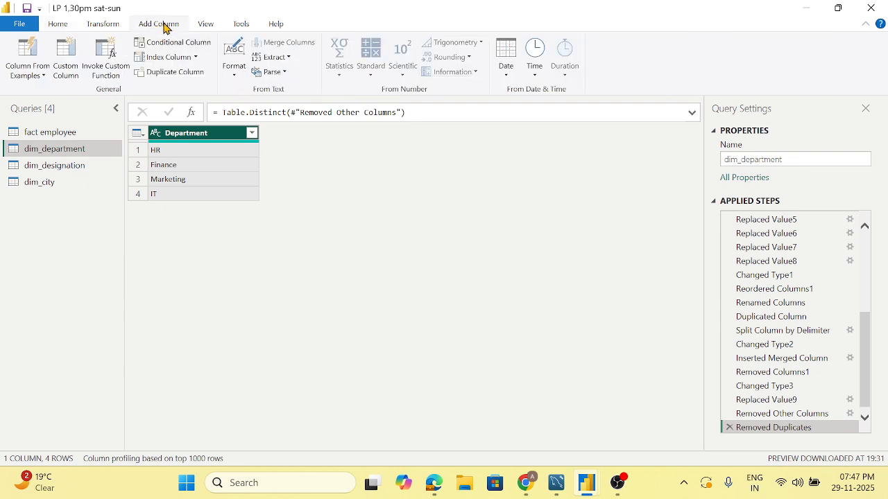
pyautogui.click(61, 135)
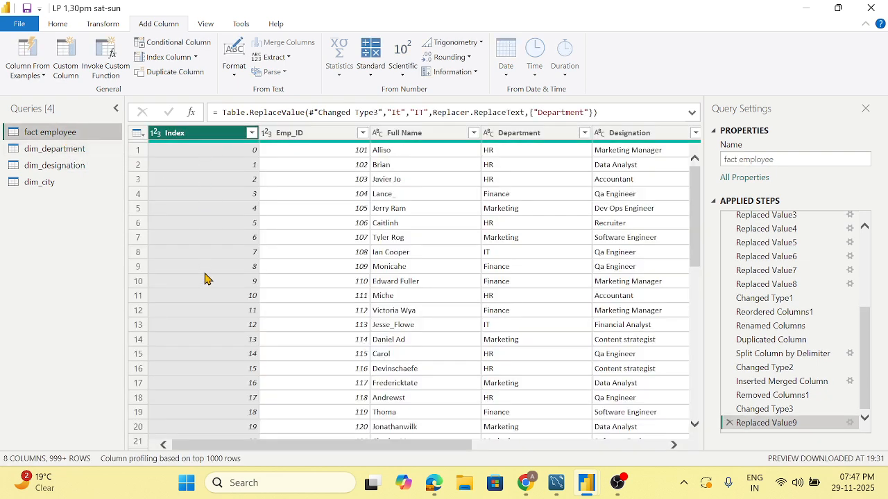
# Step: Add a custom index column to the dim_department query with starting index 101 and increment 1
pyautogui.click(56, 148)
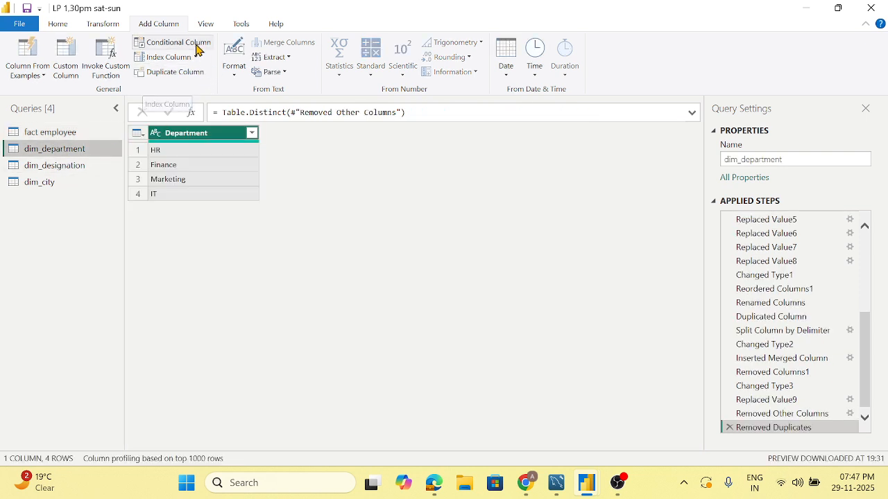
pyautogui.click(195, 58)
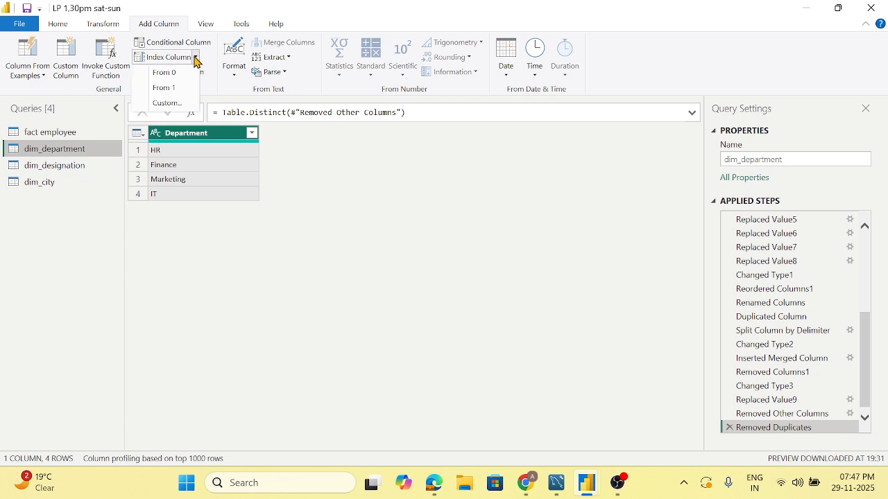
pyautogui.click(187, 104)
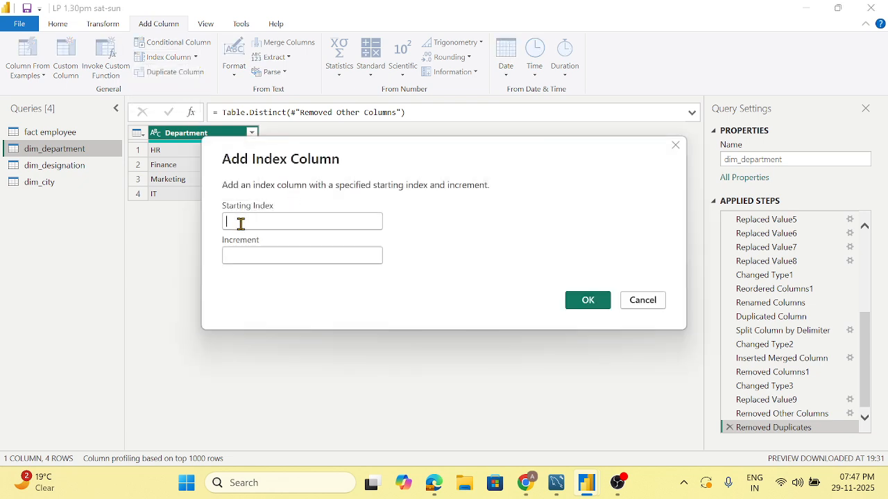
pyautogui.write('101')
pyautogui.click(247, 255)
pyautogui.write('1')
pyautogui.click(587, 307)
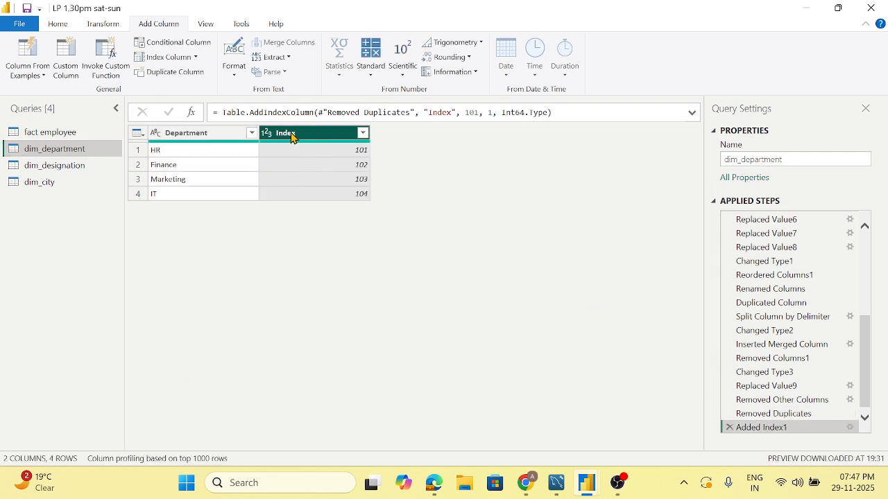
# Step: Rename the index column in dim_department as "Dept_id"
pyautogui.doubleClick(292, 136)
pyautogui.write('d')
pyautogui.write('epat')
pyautogui.press('BackSpace')
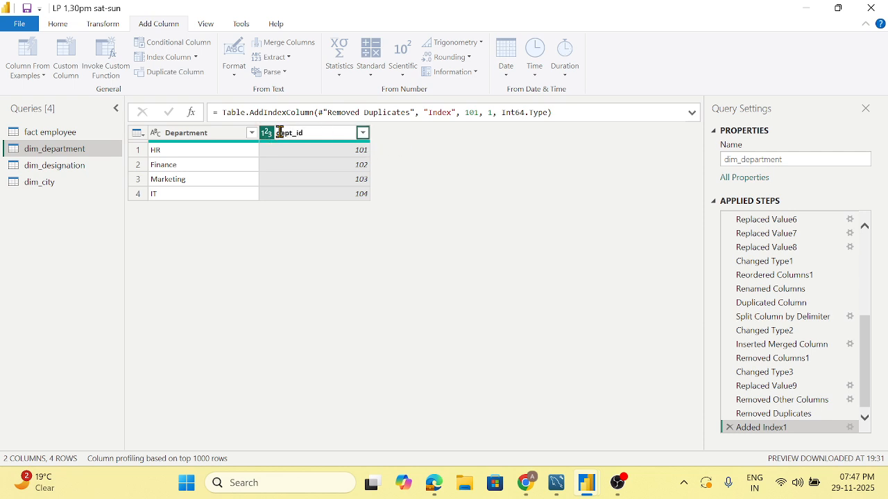
pyautogui.press('Return')
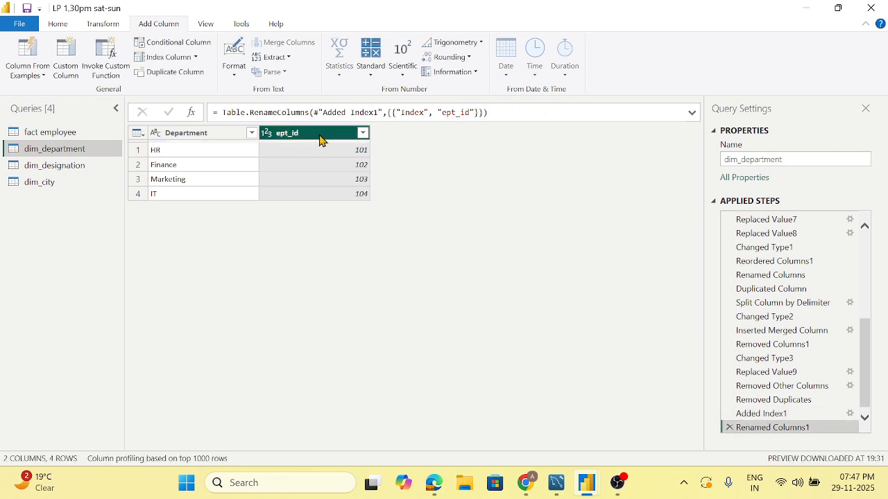
pyautogui.doubleClick(286, 133)
pyautogui.write('D')
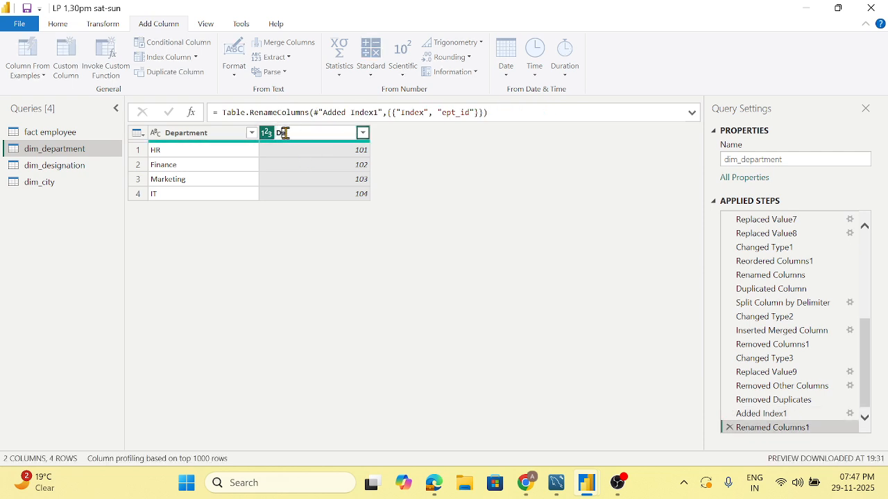
pyautogui.write('ept_id')
pyautogui.press('Return')
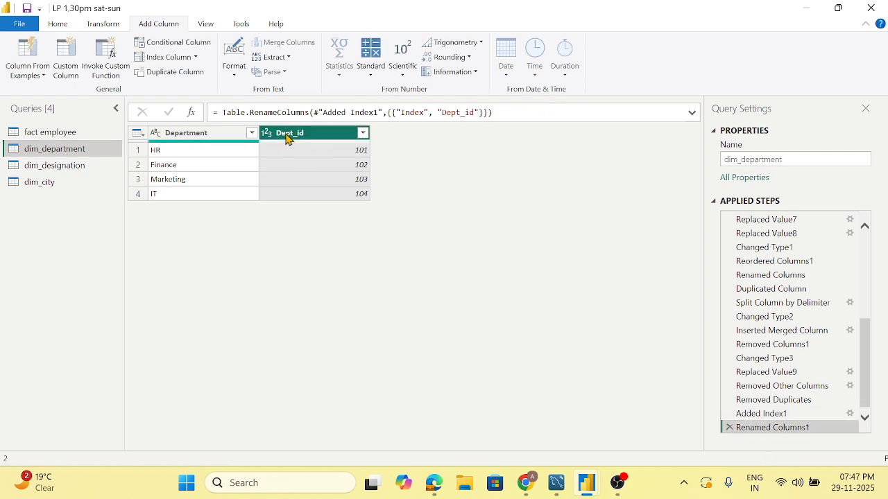
pyautogui.click(76, 167)
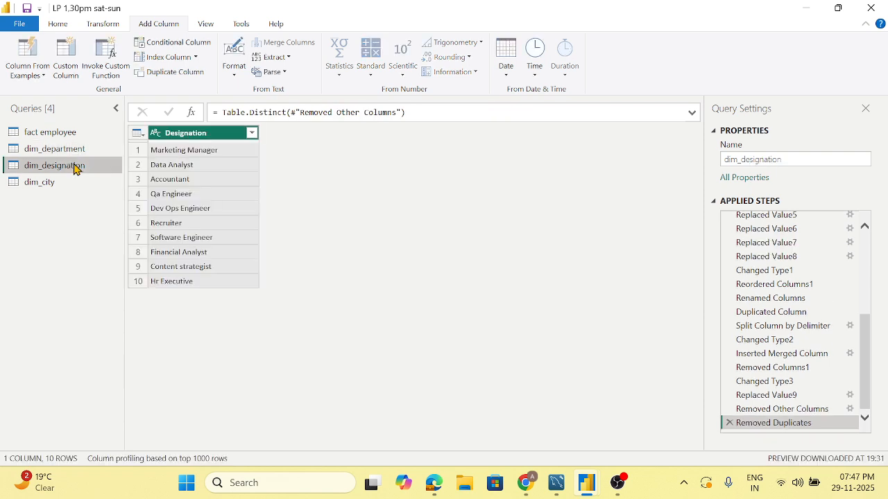
pyautogui.click(192, 58)
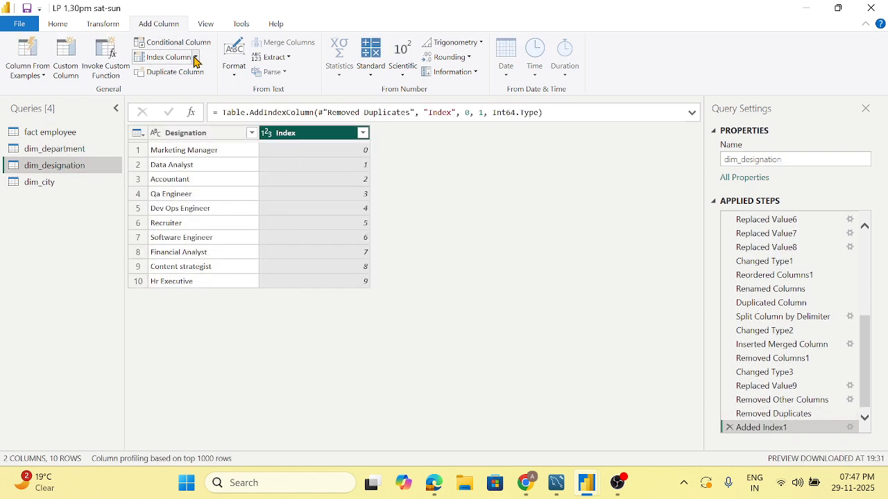
pyautogui.click(729, 428)
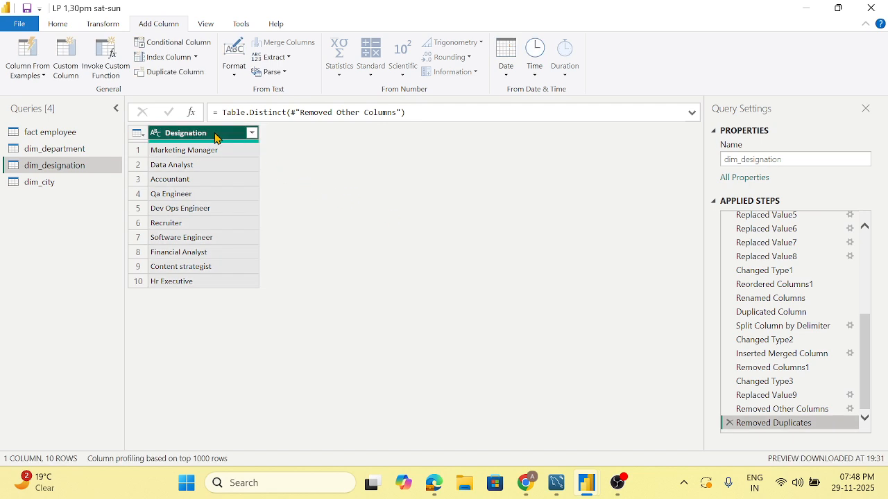
# Step: Add a custom index column to the dim_designation query with starting index 1001 and increment 1
pyautogui.click(195, 58)
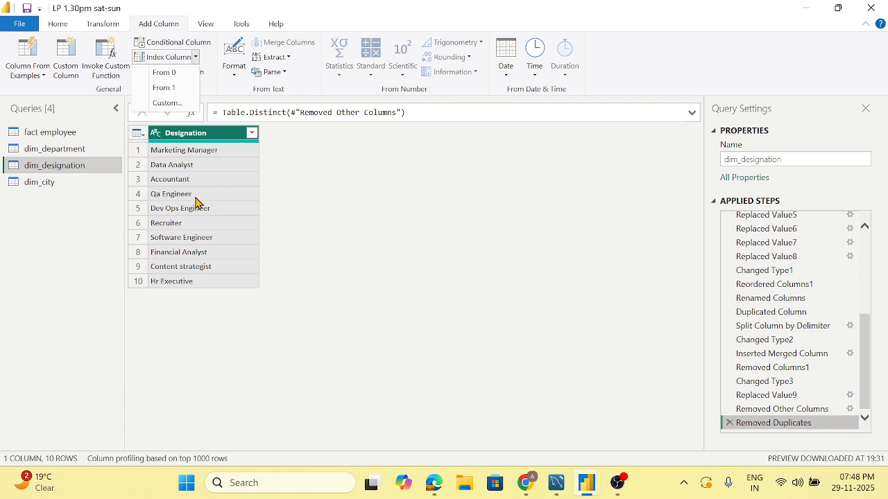
pyautogui.click(167, 103)
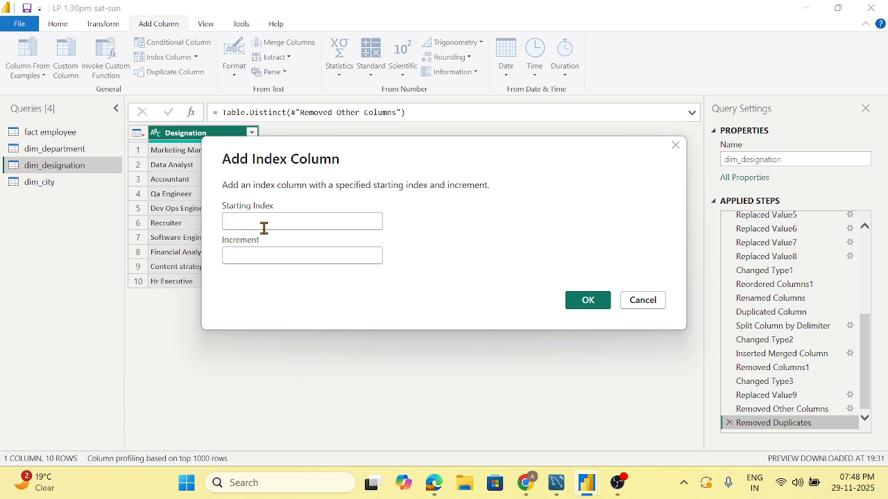
pyautogui.write('1001')
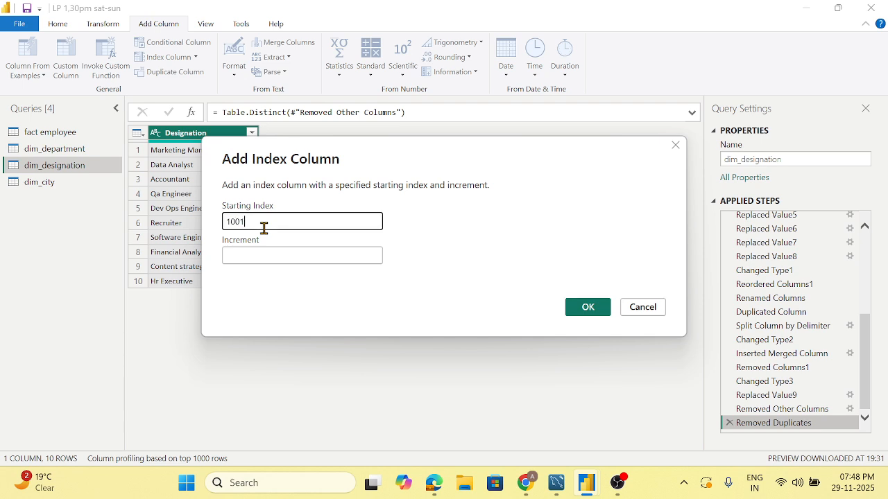
pyautogui.click(263, 254)
pyautogui.write('1')
pyautogui.click(609, 304)
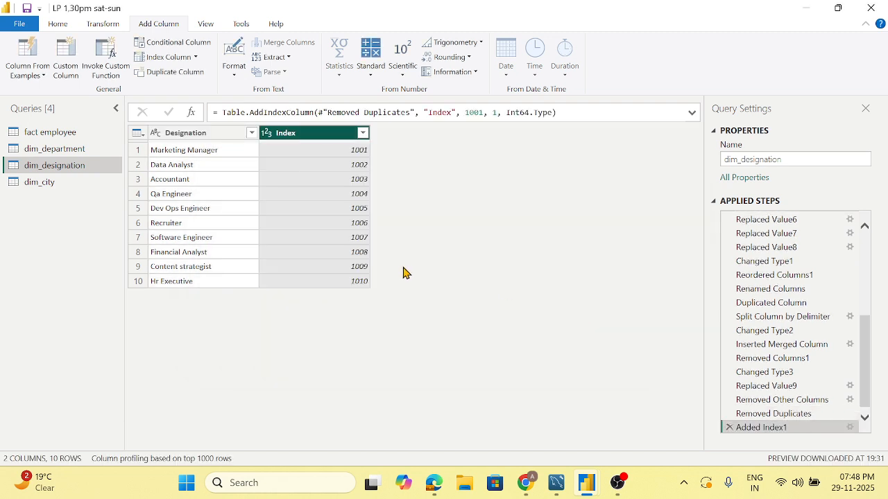
# Step: Rename the index column in dim_designation as "Designation_id"
pyautogui.doubleClick(281, 132)
pyautogui.press('BackSpace')
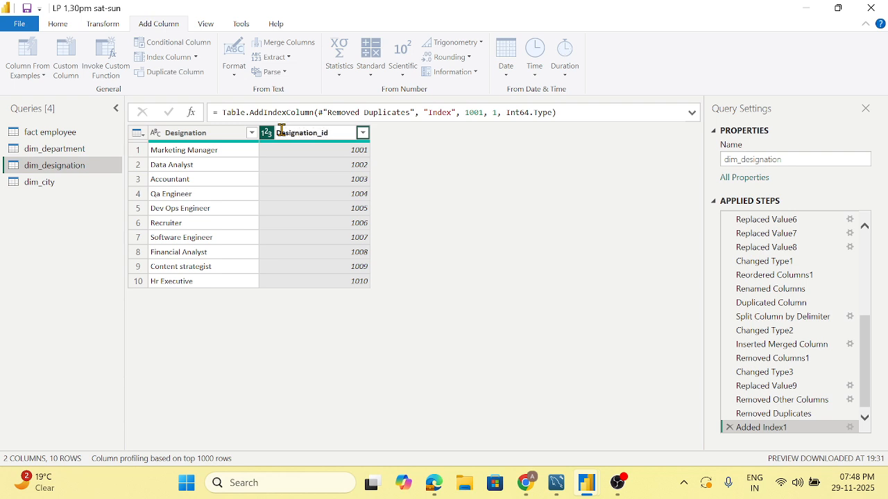
pyautogui.press('Return')
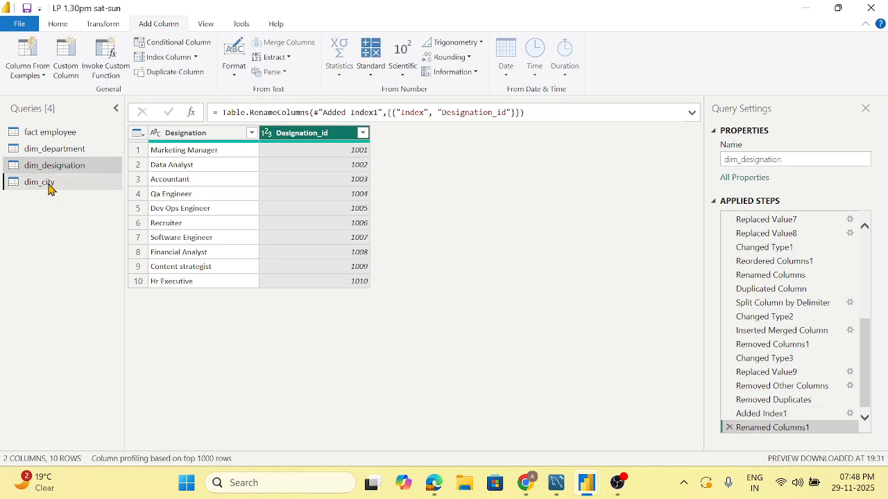
# Step: Start a conditional column in dim_department that outputs D1 when Department equals HR, and add an empty second clause
pyautogui.click(50, 184)
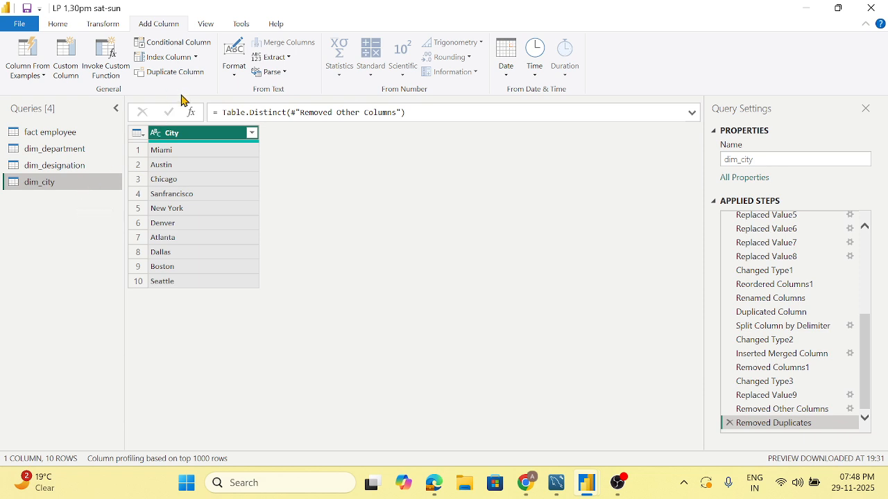
pyautogui.click(63, 150)
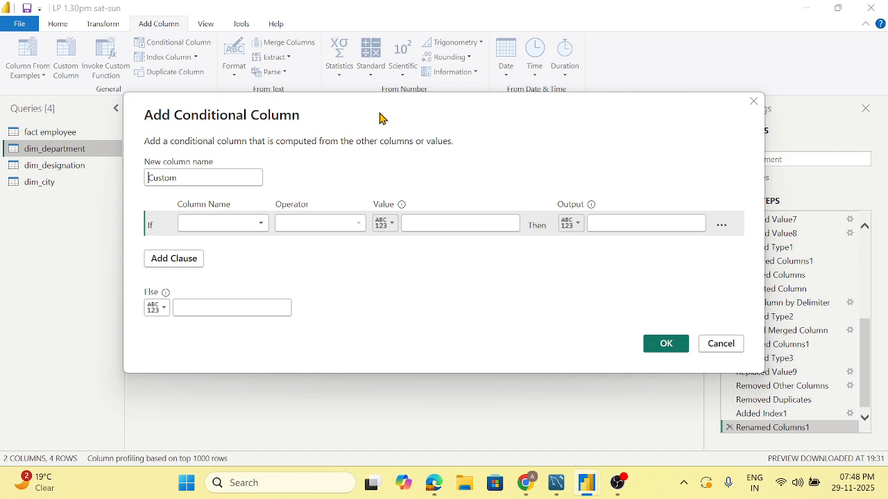
pyautogui.moveTo(381, 118); pyautogui.dragTo(416, 232)
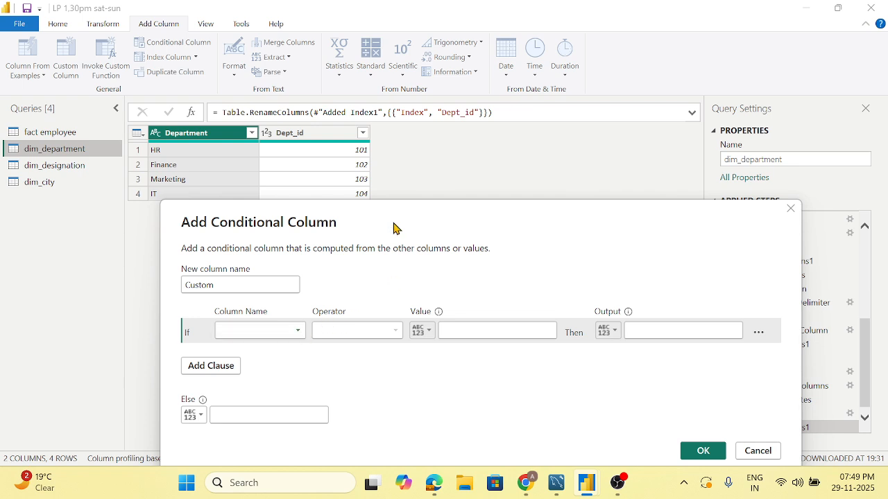
pyautogui.moveTo(393, 227); pyautogui.dragTo(385, 228)
pyautogui.click(290, 335)
pyautogui.click(274, 346)
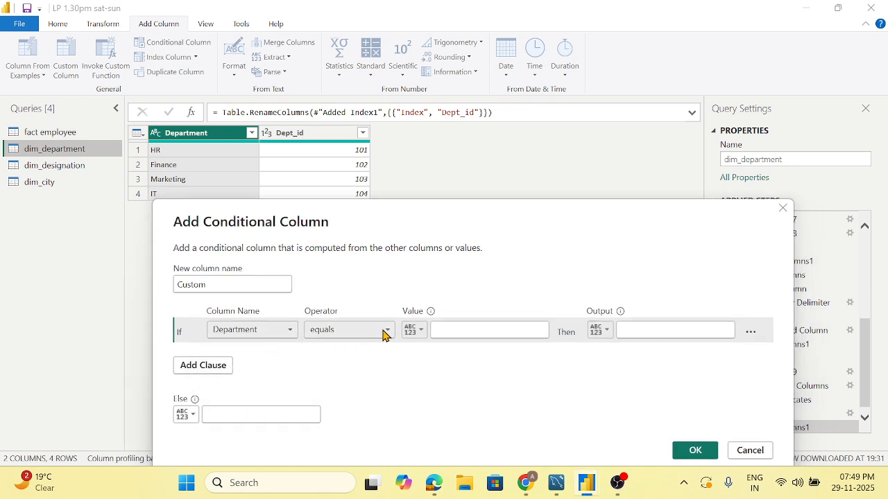
pyautogui.click(468, 329)
pyautogui.write('HR')
pyautogui.click(655, 331)
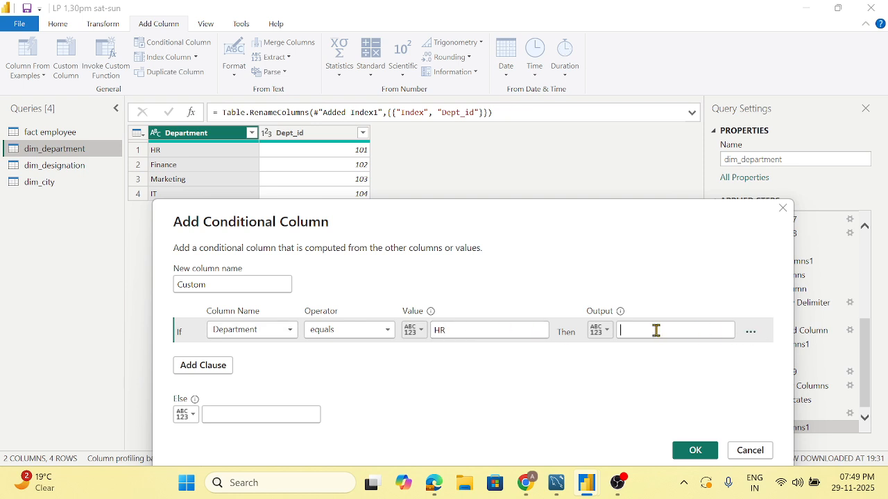
pyautogui.write('D1')
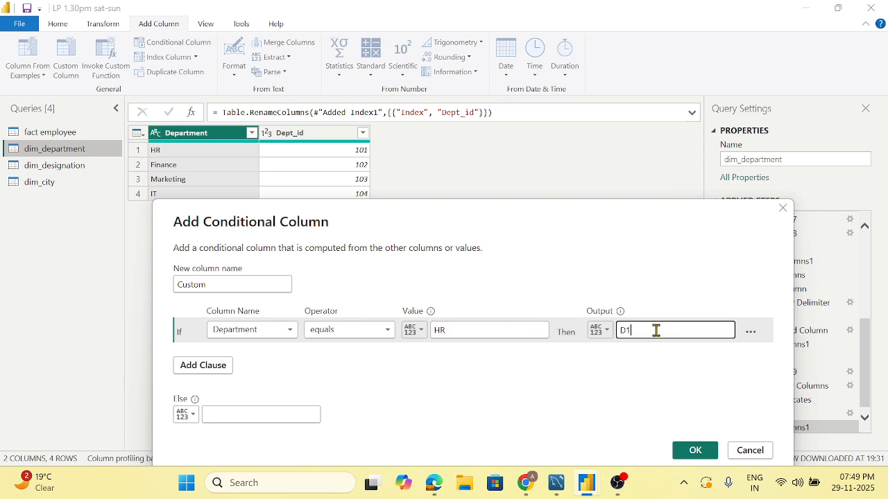
pyautogui.click(230, 365)
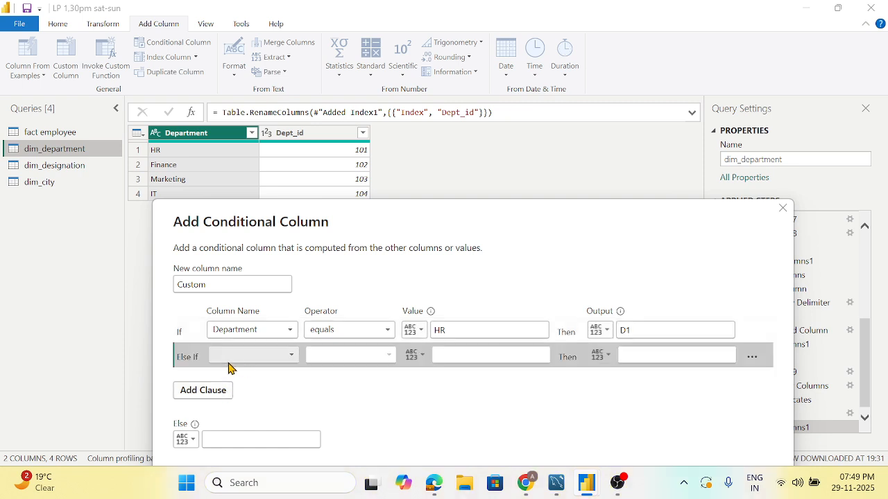
# Step: Fill the first Else If clause so that Department equals IT outputs D2
pyautogui.click(234, 355)
pyautogui.click(264, 372)
pyautogui.click(337, 355)
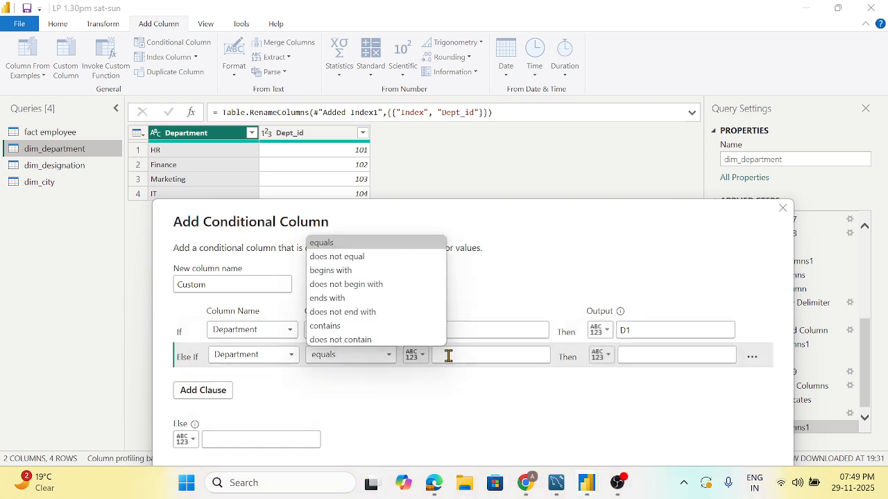
pyautogui.click(448, 356)
pyautogui.write('IT')
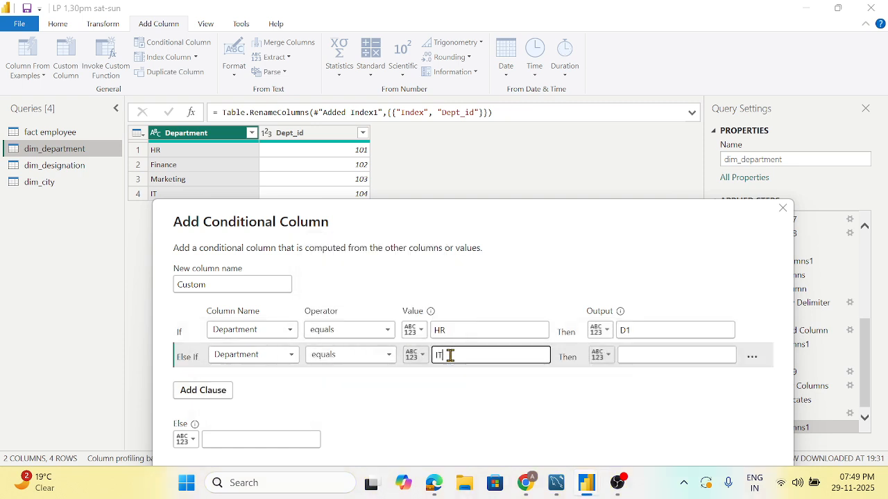
pyautogui.click(639, 355)
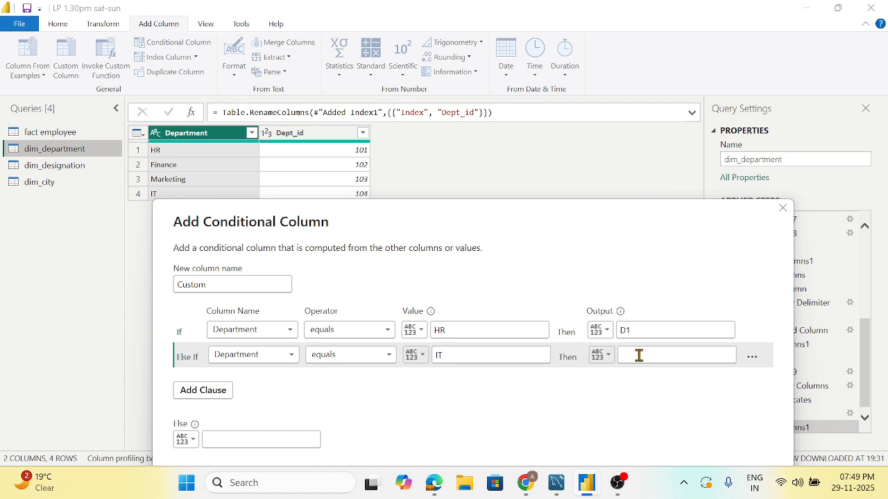
pyautogui.write('IT')
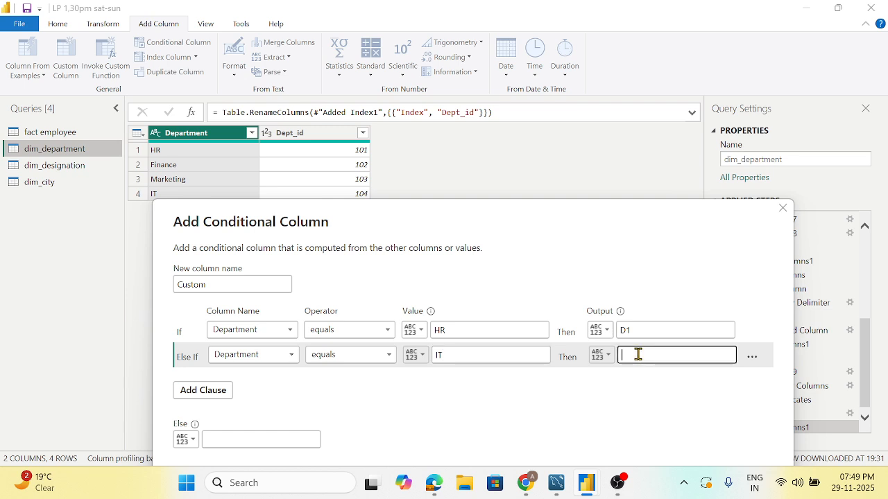
pyautogui.write('d2')
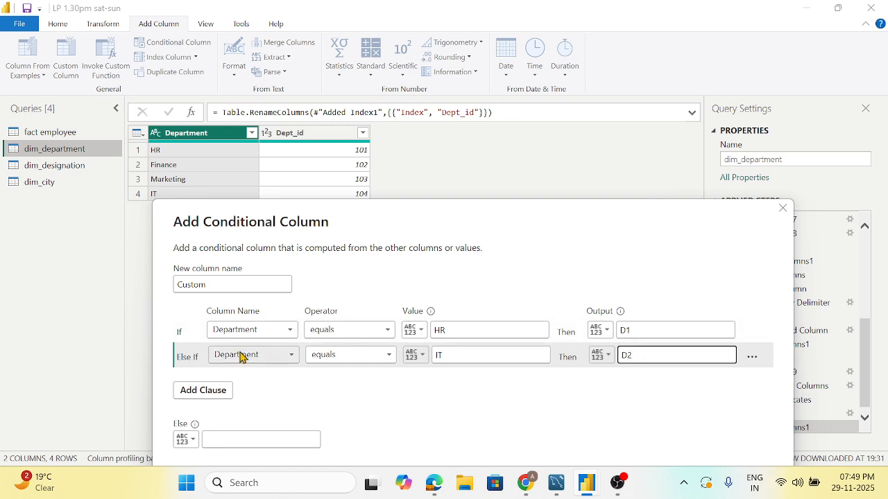
# Step: Add another Else If clause so that Department equals Marketing outputs D3
pyautogui.click(205, 390)
pyautogui.click(251, 382)
pyautogui.click(254, 396)
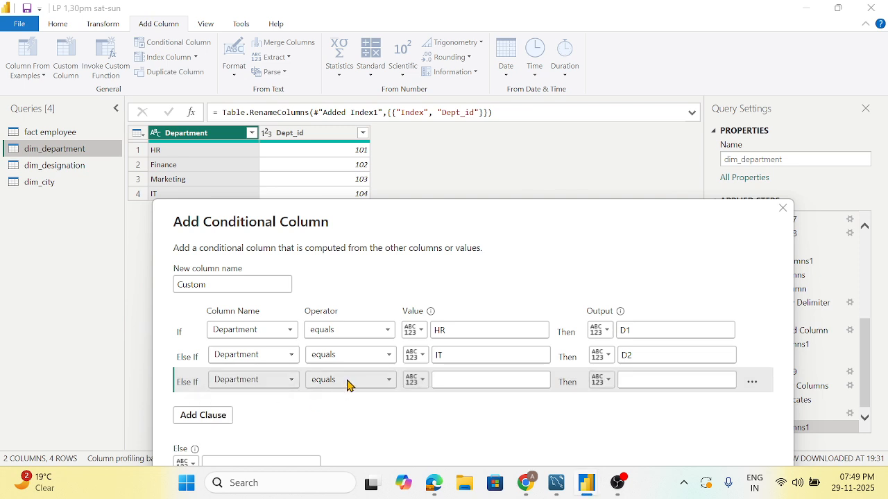
pyautogui.click(483, 384)
pyautogui.write('Marketing')
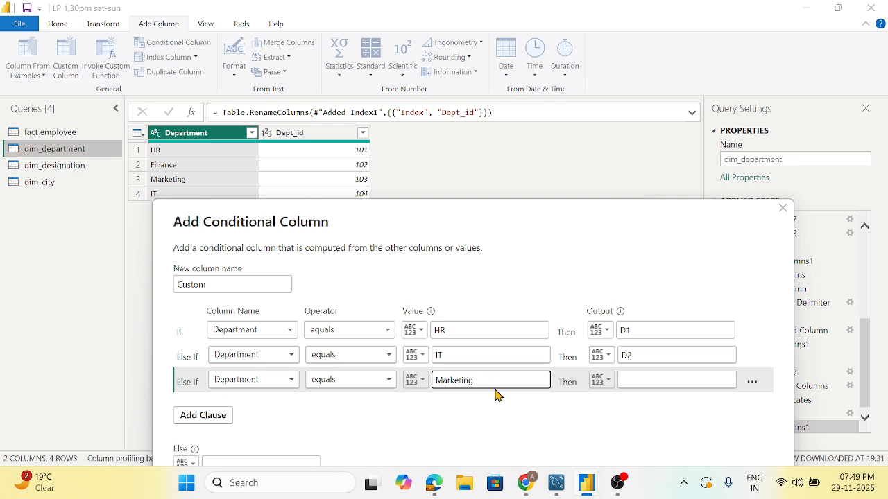
pyautogui.click(644, 380)
pyautogui.write('d3')
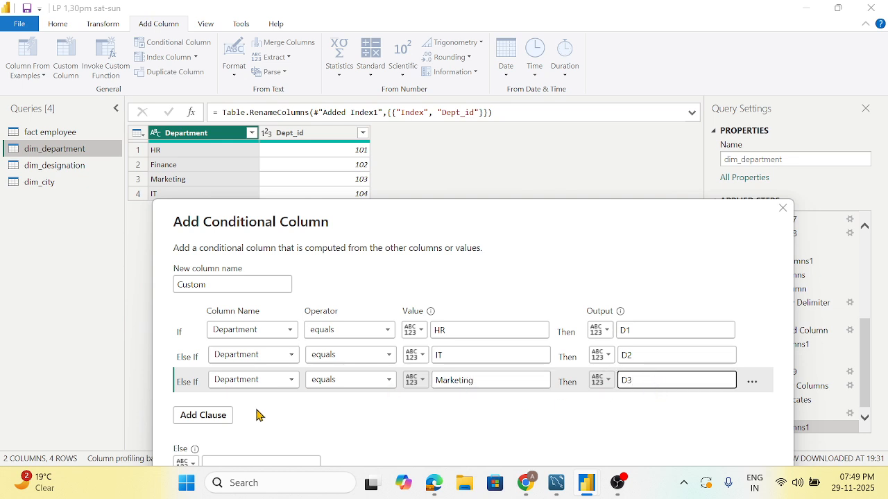
# Step: Add a further Else If clause so that Department equals Finance outputs D4
pyautogui.click(203, 416)
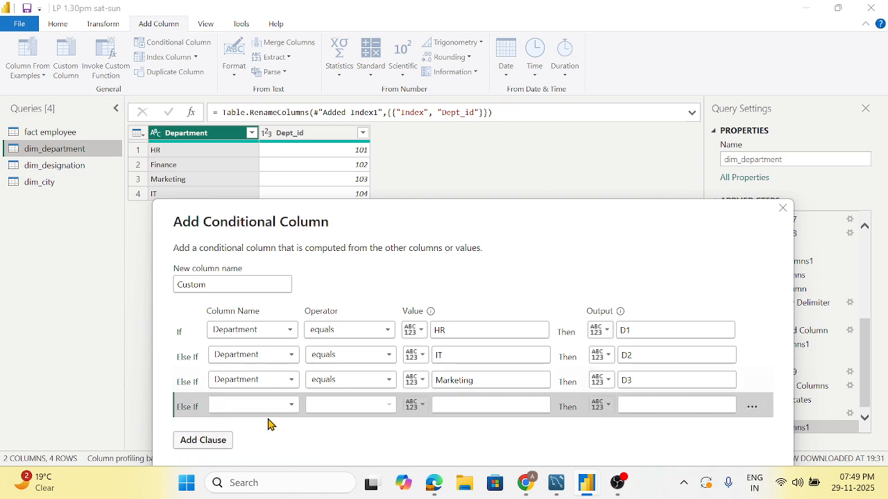
pyautogui.click(248, 405)
pyautogui.click(236, 421)
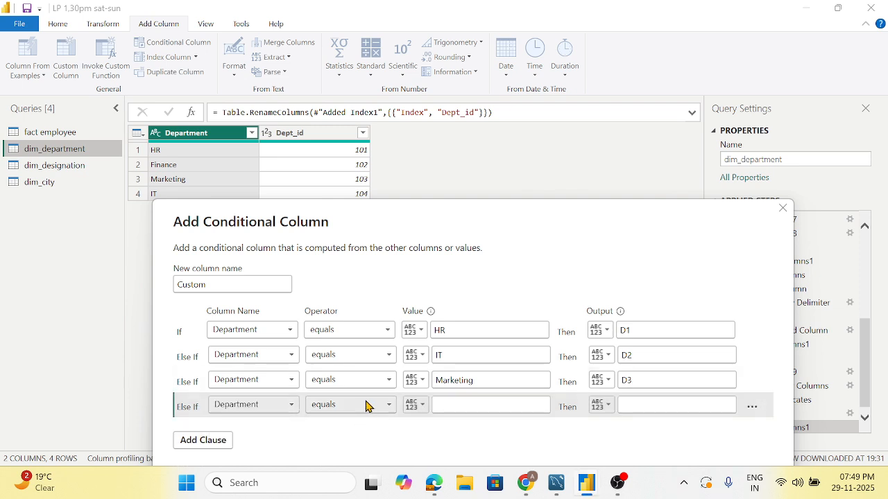
pyautogui.click(367, 404)
pyautogui.click(476, 405)
pyautogui.write('Finance')
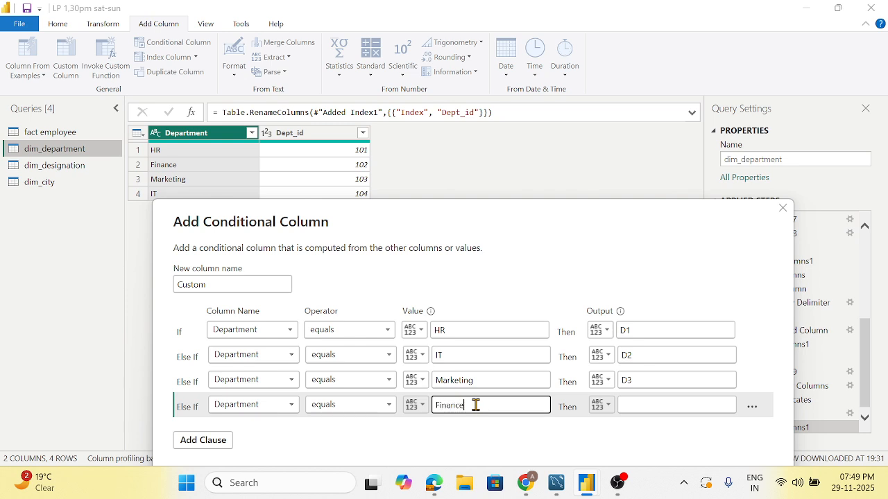
pyautogui.click(654, 409)
pyautogui.write('D4')
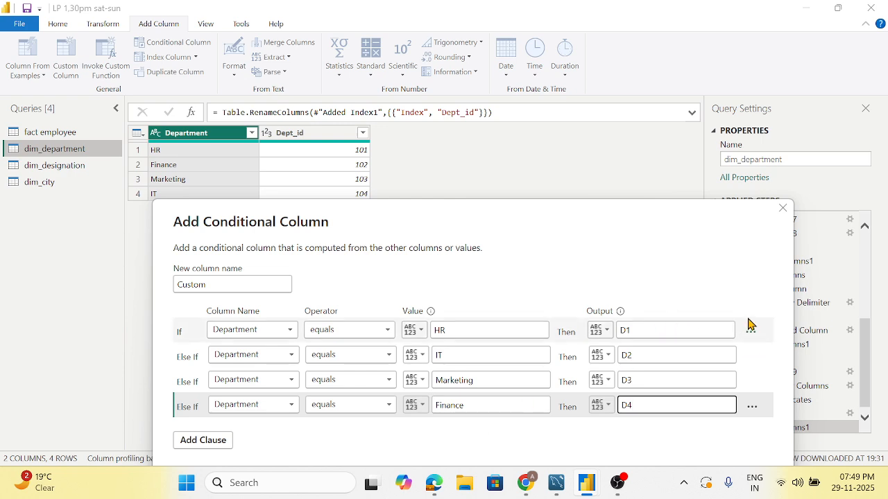
# Step: Enter a fallback value for the Else case and create the conditional column in dim_department
pyautogui.moveTo(643, 215); pyautogui.dragTo(634, 119)
pyautogui.click(232, 388)
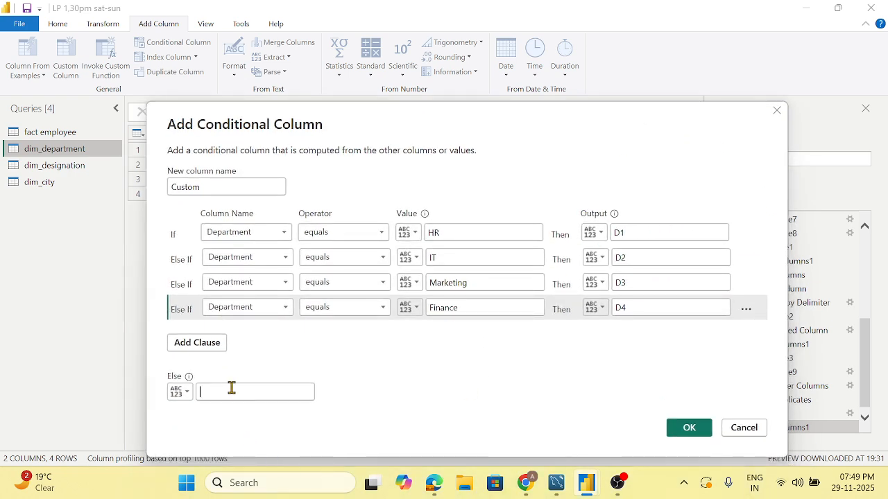
pyautogui.write('otHE')
pyautogui.press('BackSpace')
pyautogui.press('BackSpace')
pyautogui.click(679, 435)
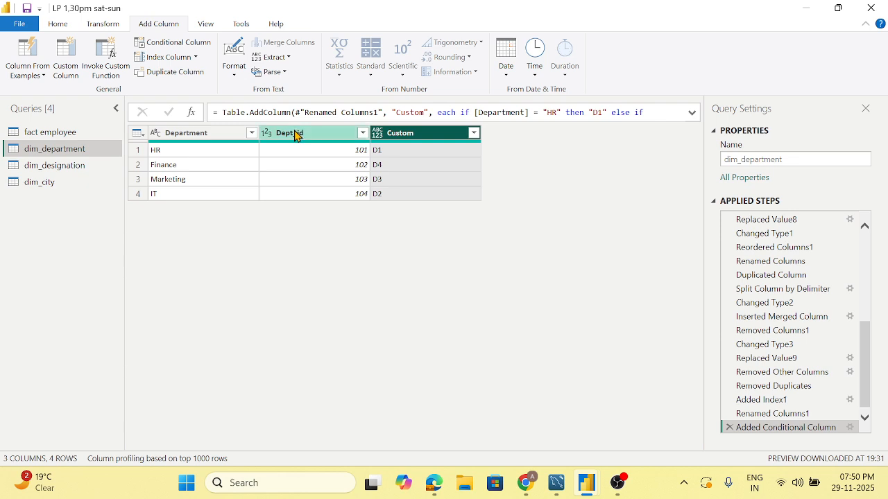
# Step: Remove the Dept_id column from the dim_department table
pyautogui.click(324, 138)
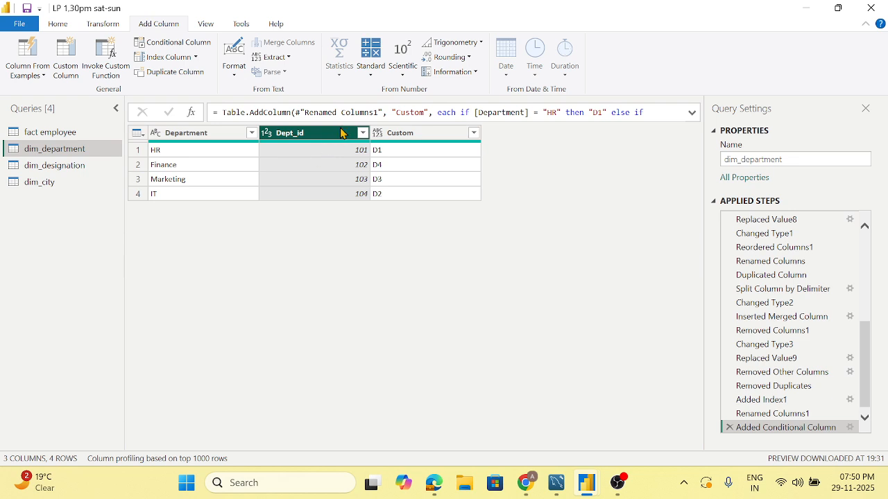
pyautogui.press('Delete')
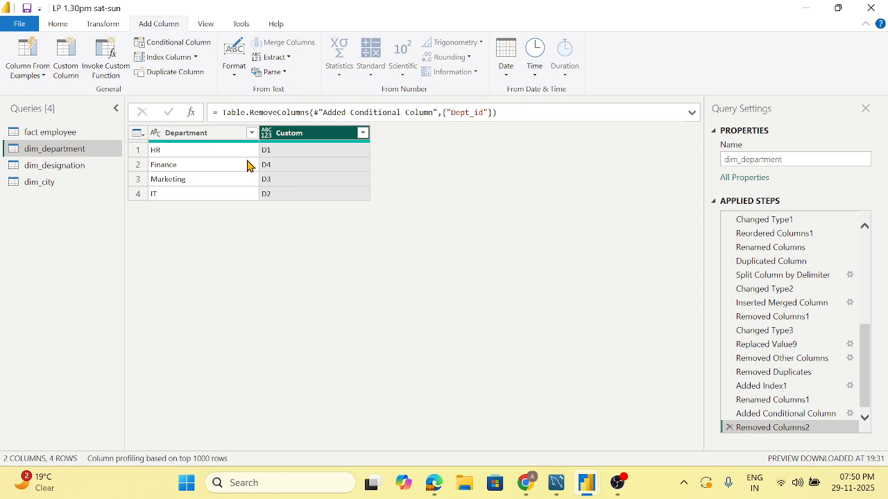
# Step: In dim_designation, delete the Renamed Columns1 step and change the index column's starting value to 101
pyautogui.click(83, 166)
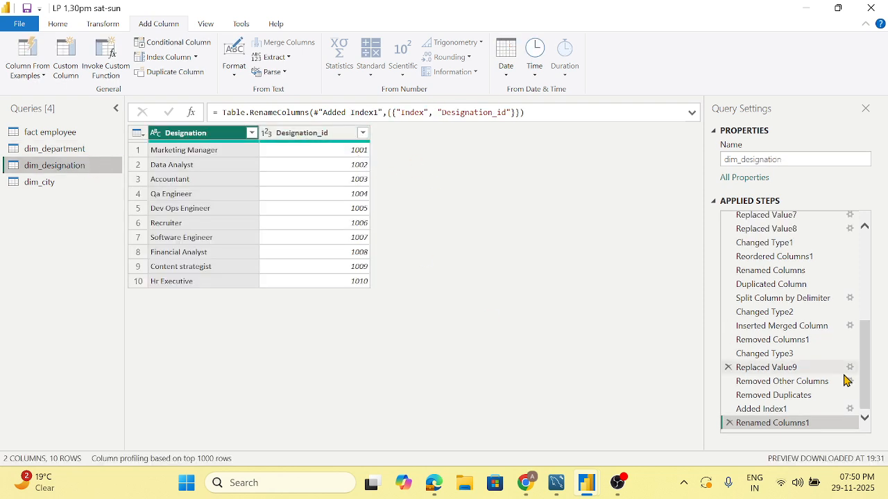
pyautogui.click(729, 423)
pyautogui.click(267, 133)
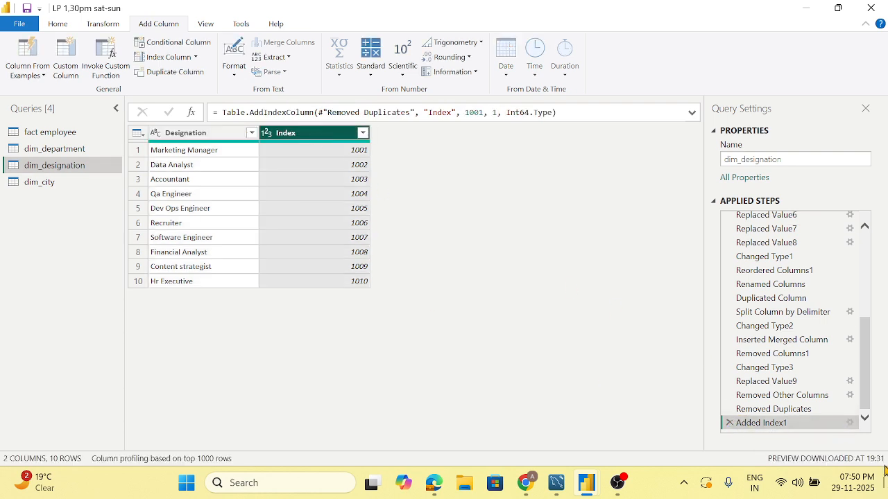
pyautogui.click(849, 423)
pyautogui.click(273, 221)
pyautogui.press('BackSpace')
pyautogui.press('BackSpace')
pyautogui.write('1')
pyautogui.click(582, 310)
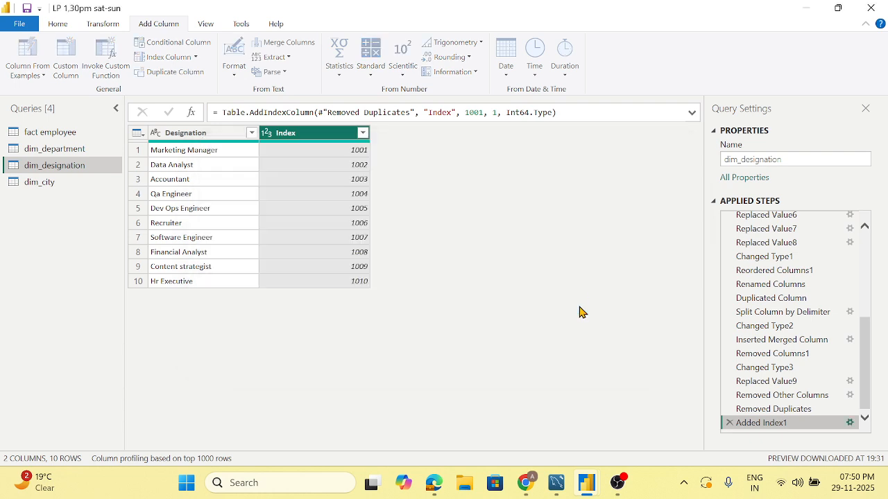
# Step: Rename the Index column of dim_designation as Designation_ID
pyautogui.doubleClick(286, 133)
pyautogui.write('De')
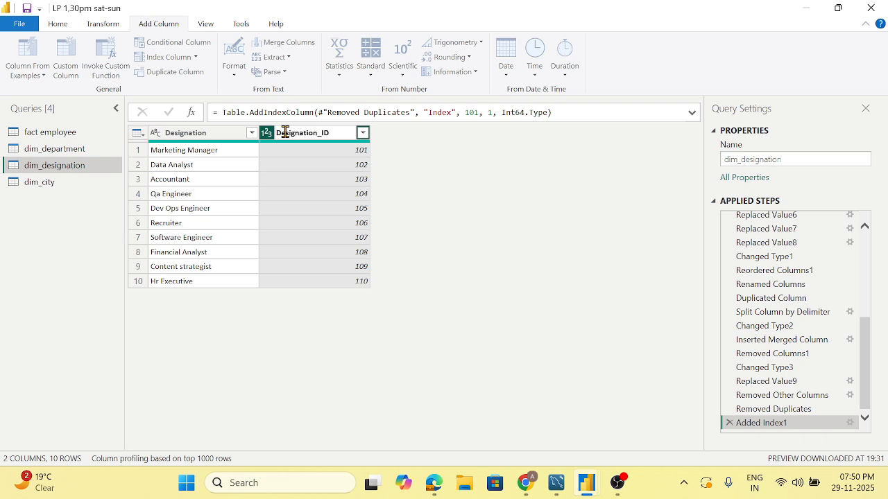
pyautogui.write('signation_ID')
pyautogui.press('Return')
# Step: Add a custom index column to dim_city with starting index 10 and increment 1
pyautogui.click(52, 183)
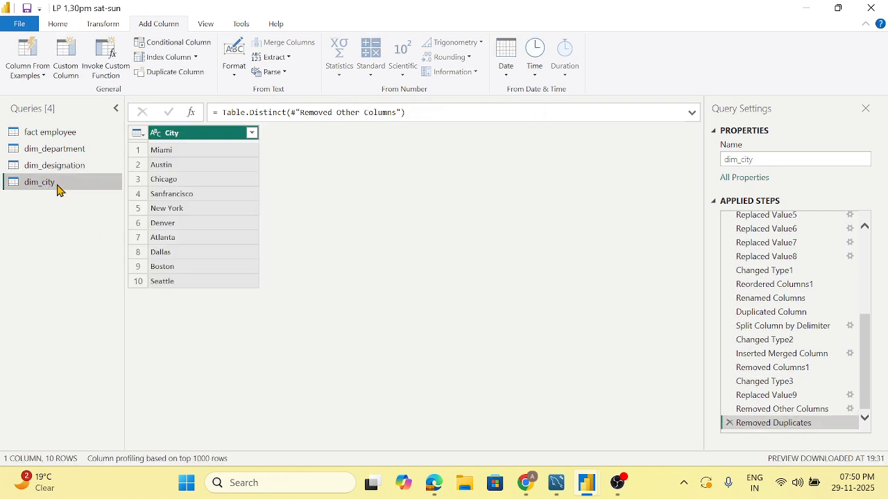
pyautogui.click(196, 60)
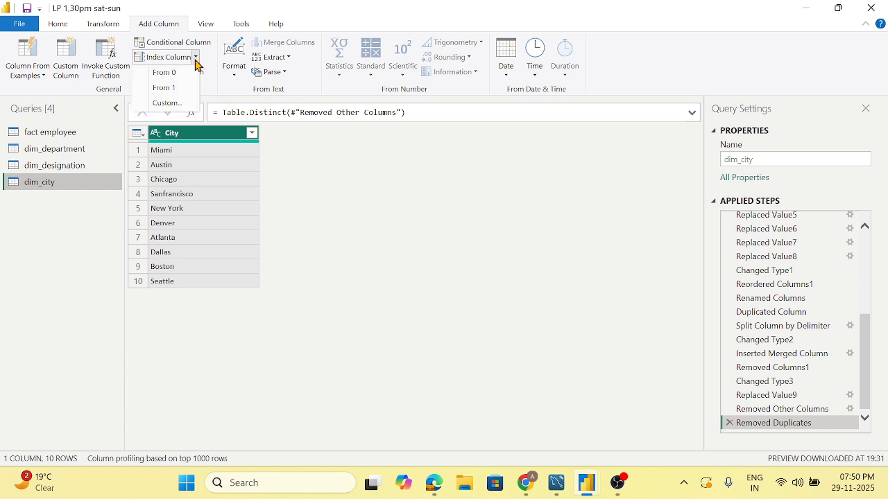
pyautogui.click(184, 104)
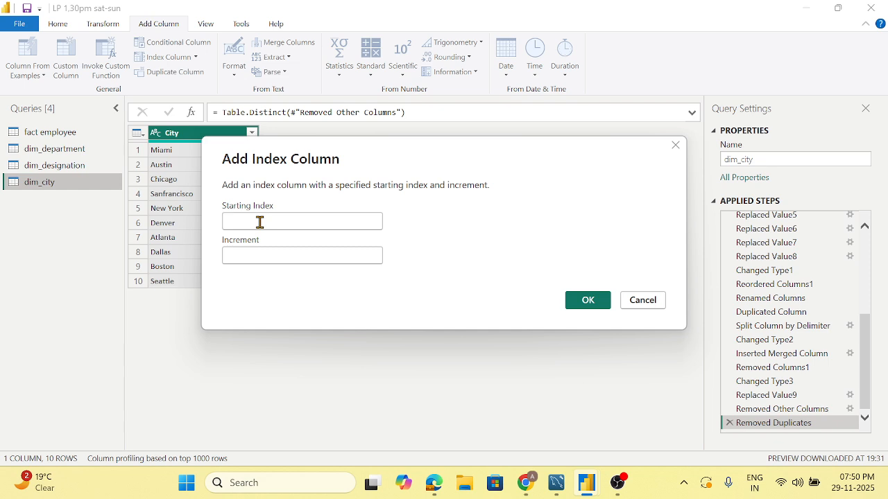
pyautogui.write('10')
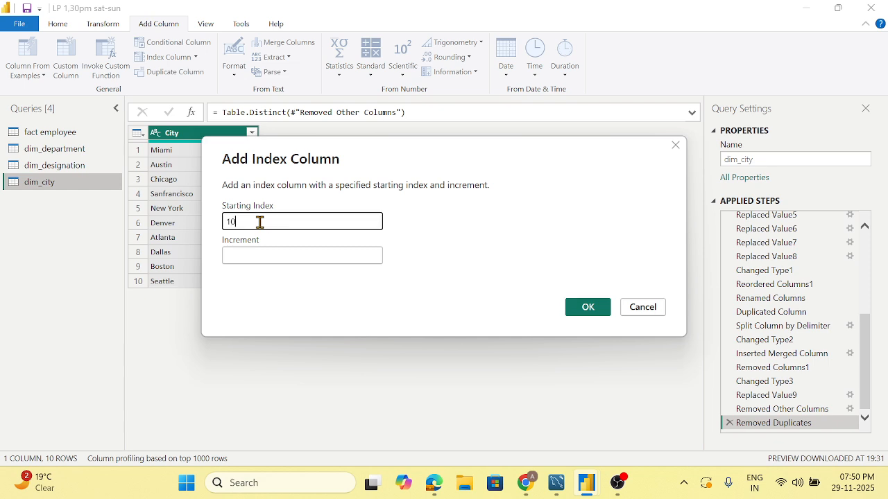
pyautogui.click(275, 255)
pyautogui.write('1')
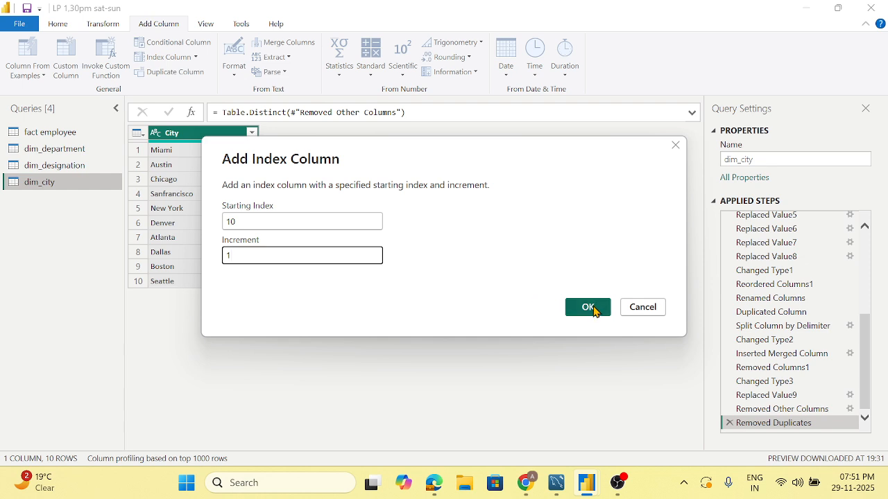
pyautogui.click(226, 222)
pyautogui.write('C')
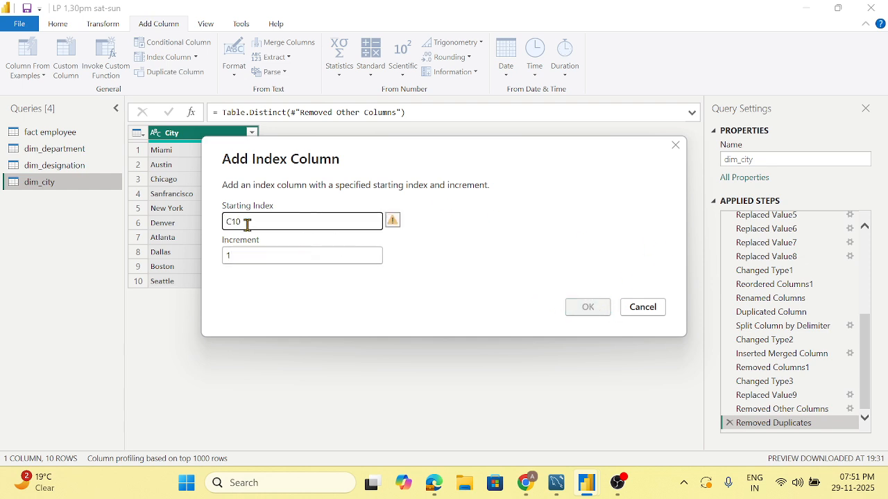
pyautogui.press('BackSpace')
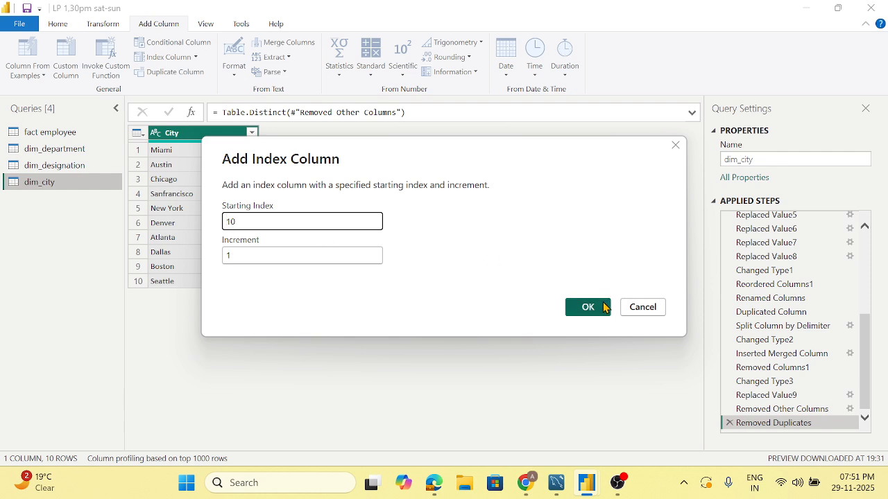
pyautogui.click(587, 307)
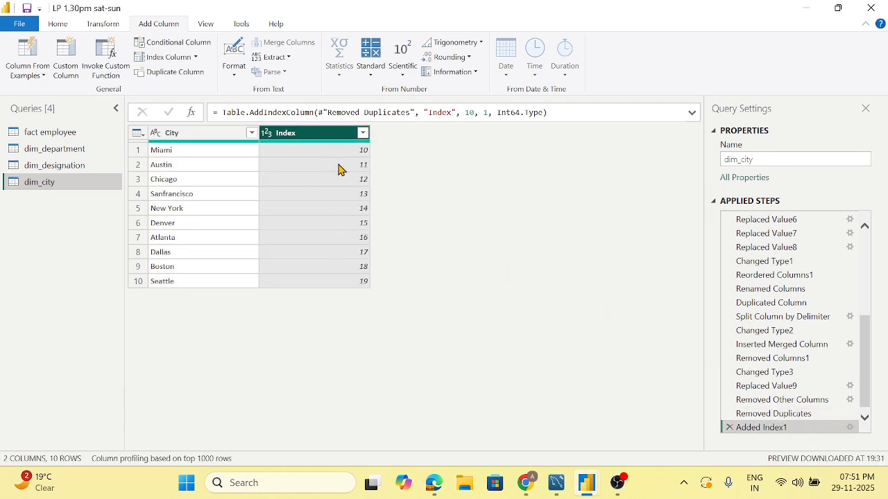
# Step: Rename the Index column of dim_city as City_id
pyautogui.doubleClick(287, 132)
pyautogui.write('City_id')
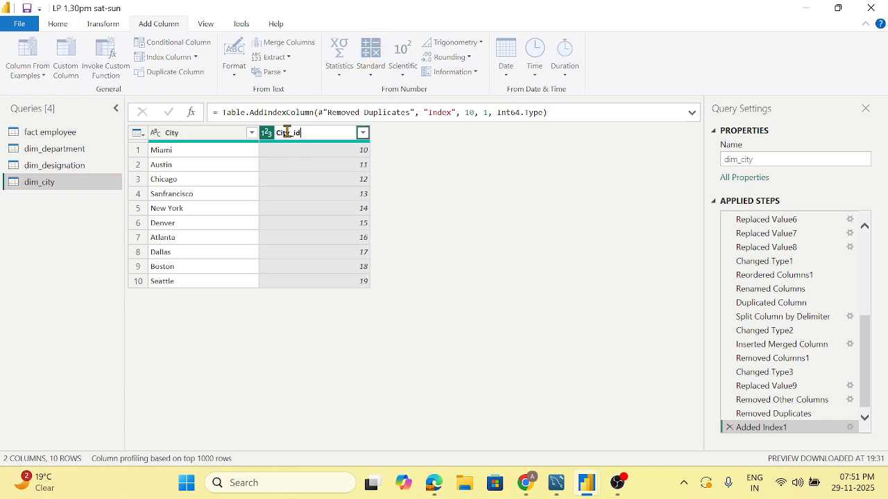
pyautogui.press('Return')
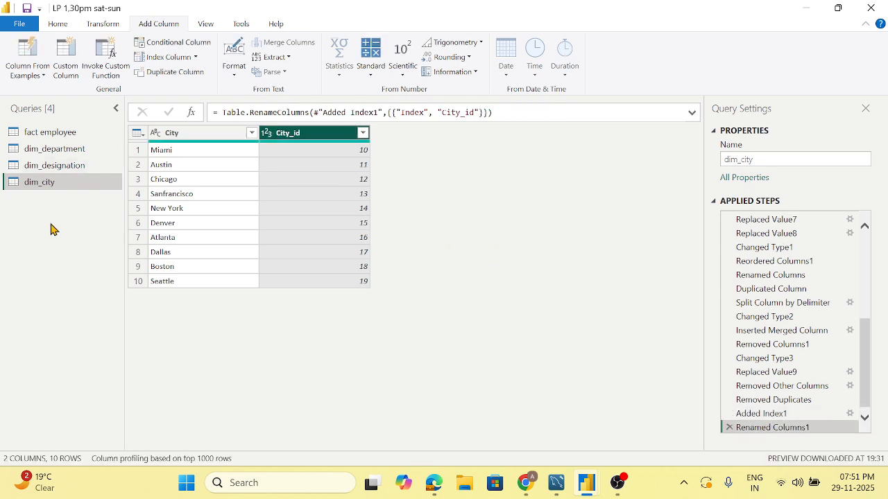
pyautogui.click(48, 137)
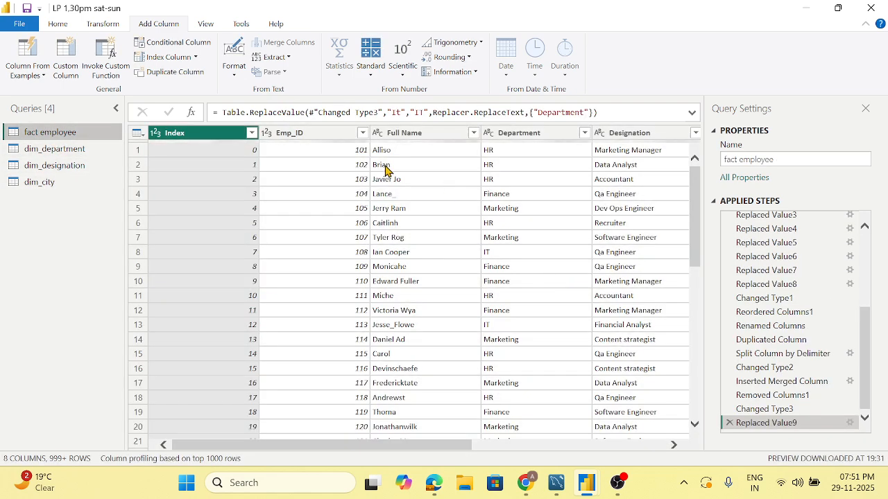
pyautogui.click(511, 135)
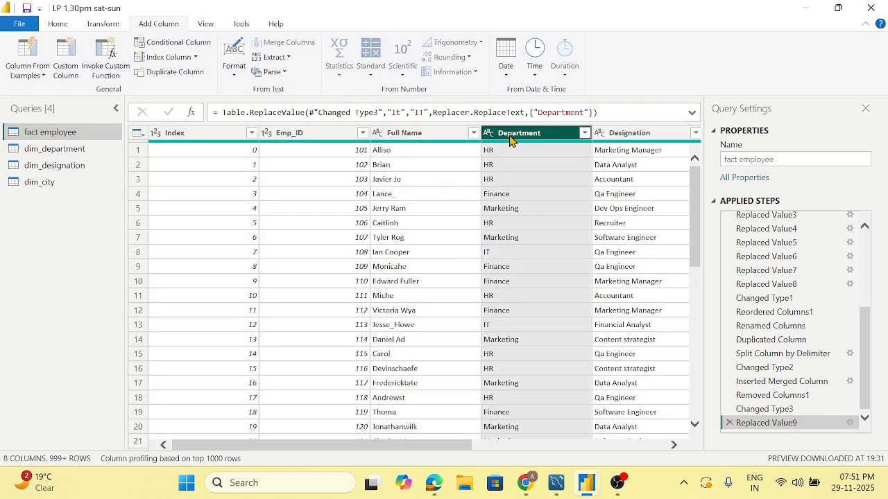
pyautogui.click(55, 150)
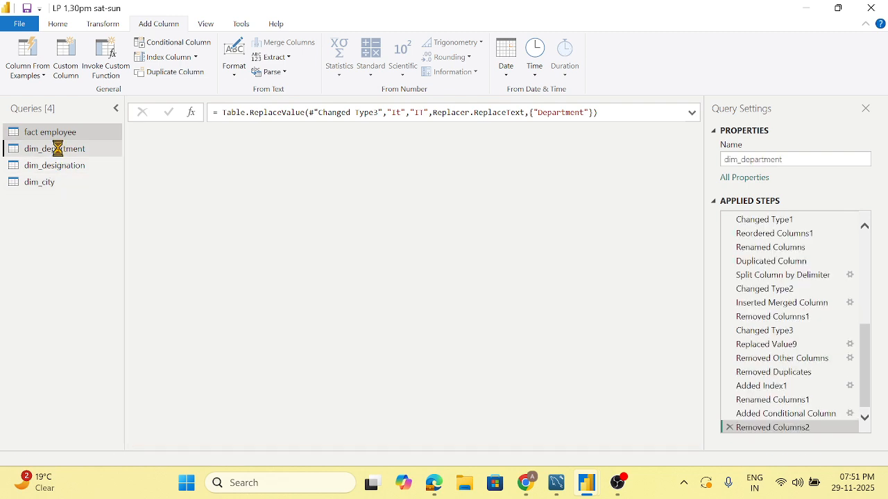
# Step: Rename the fact employee query as fact
pyautogui.click(62, 132)
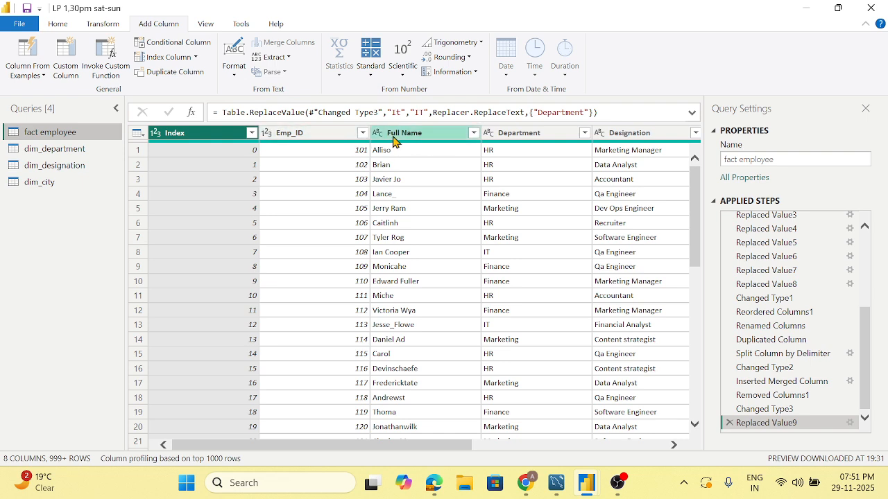
pyautogui.doubleClick(63, 137)
pyautogui.moveTo(104, 132); pyautogui.dragTo(58, 132)
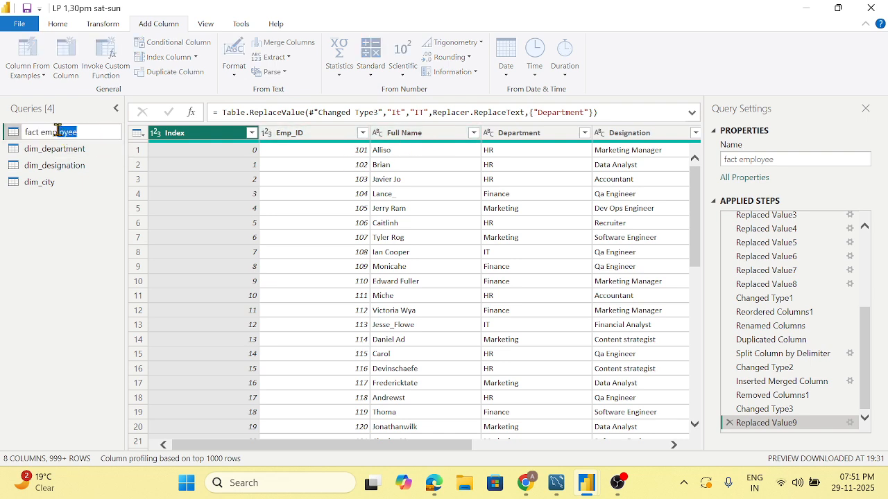
pyautogui.press('BackSpace')
pyautogui.press('BackSpace')
pyautogui.press('Return')
# Step: Duplicate the fact query and remove every column from the copy except Emp_ID and Full Name
pyautogui.rightClick(76, 134)
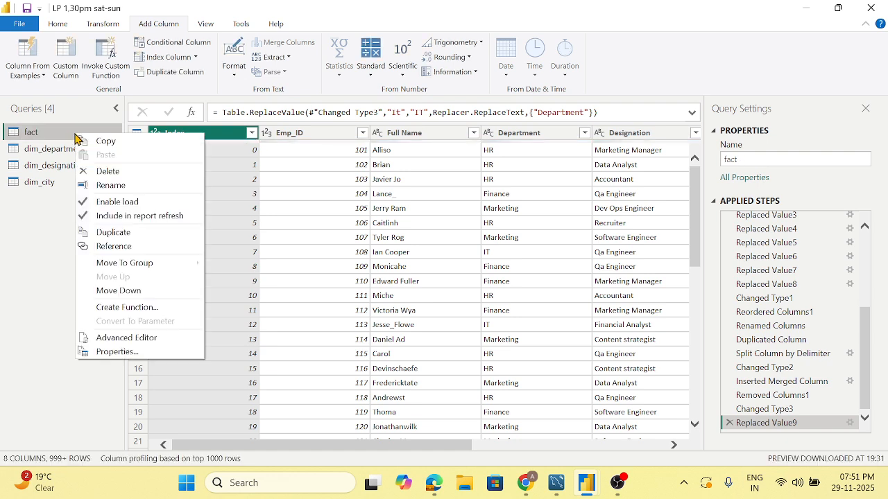
pyautogui.click(128, 234)
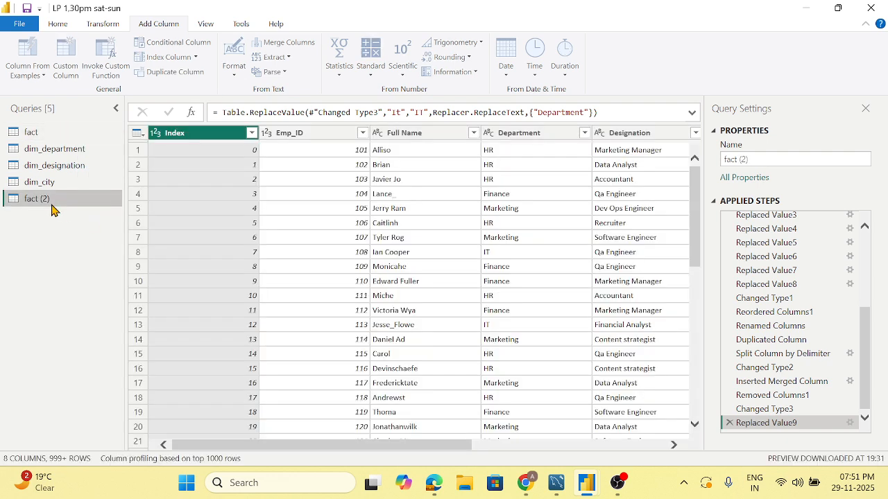
pyautogui.click(431, 136)
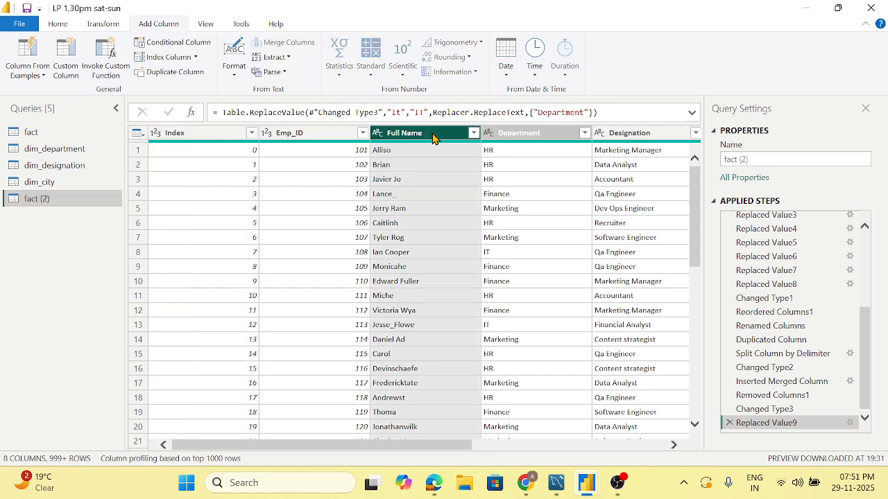
pyautogui.hotkey('shift', 'Right')
pyautogui.hotkey('shift', 'Right')
pyautogui.hotkey('shift', 'Right')
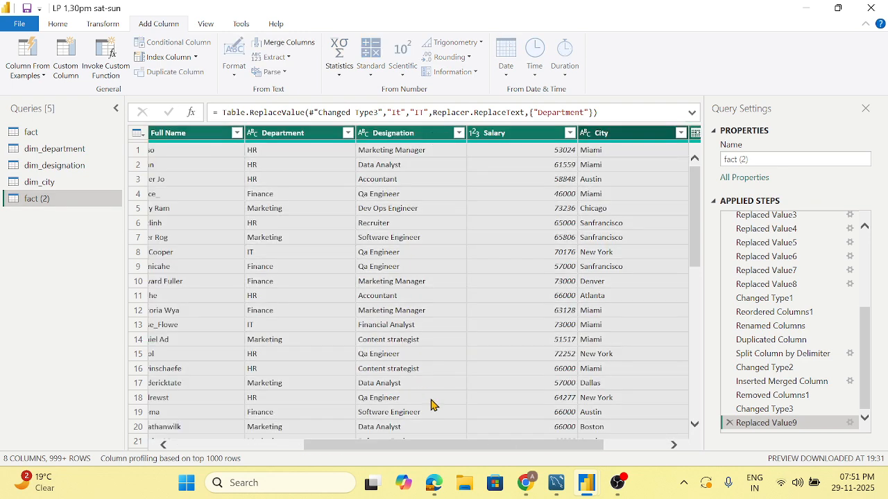
pyautogui.moveTo(464, 447); pyautogui.dragTo(333, 444)
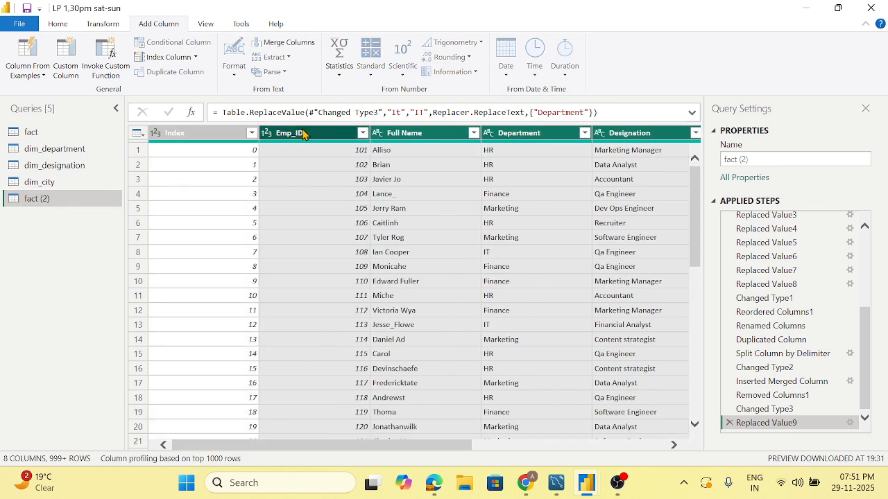
pyautogui.keyDown('ctrl'); pyautogui.click(401, 134); pyautogui.keyUp('ctrl')
pyautogui.keyDown('ctrl'); pyautogui.click(203, 136); pyautogui.keyUp('ctrl')
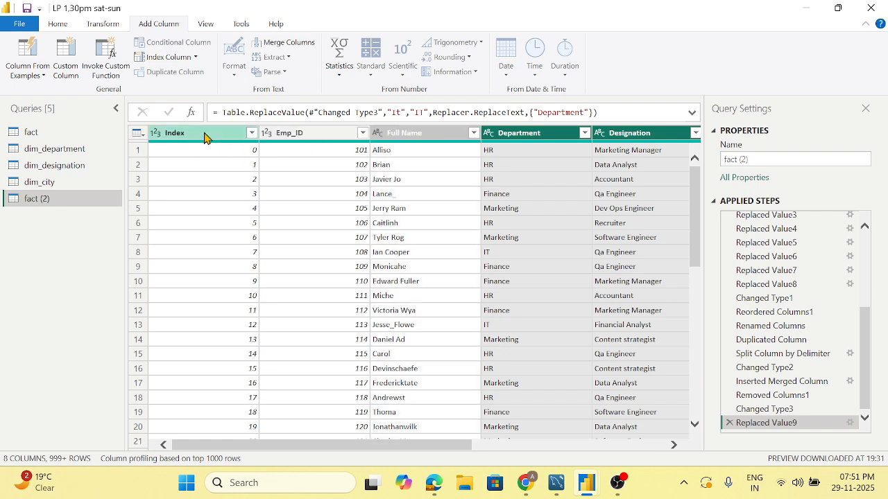
pyautogui.press('Delete')
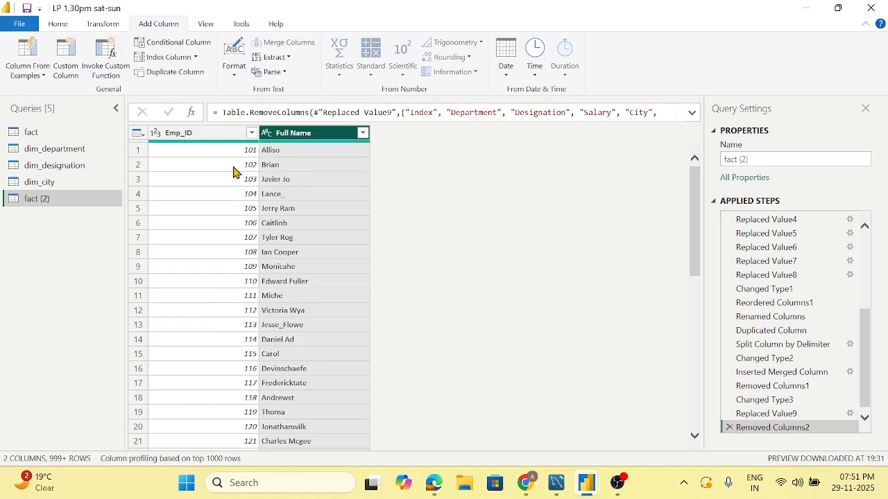
# Step: Rename the duplicated fact (2) query as dim_Employee
pyautogui.doubleClick(38, 200)
pyautogui.write('dim_Employee')
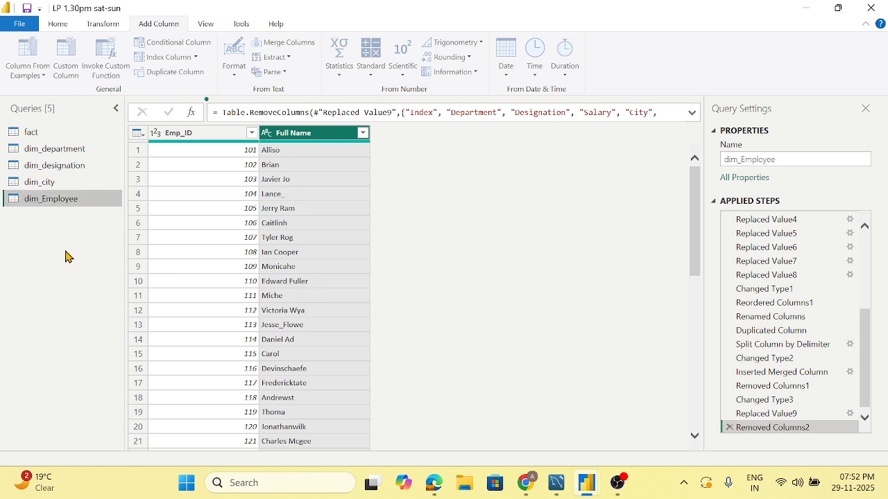
# Step: Remove the Full Name and Index columns from the fact query
pyautogui.click(70, 132)
pyautogui.click(413, 140)
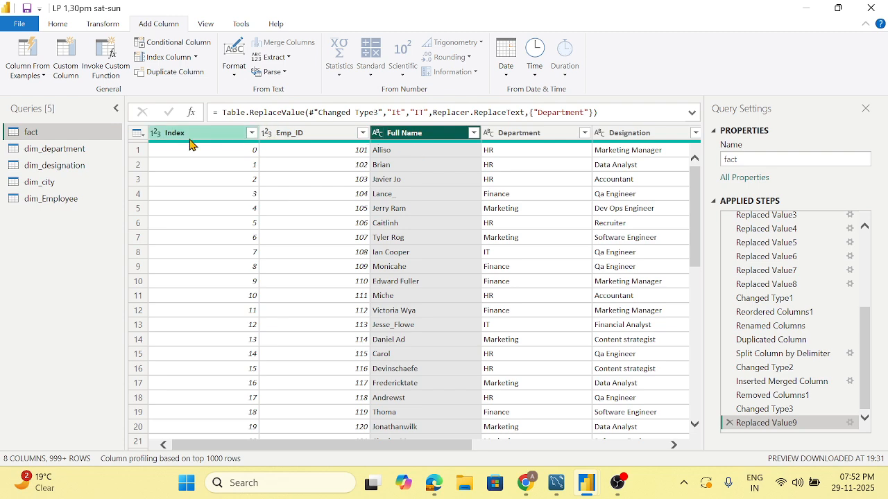
pyautogui.press('Delete')
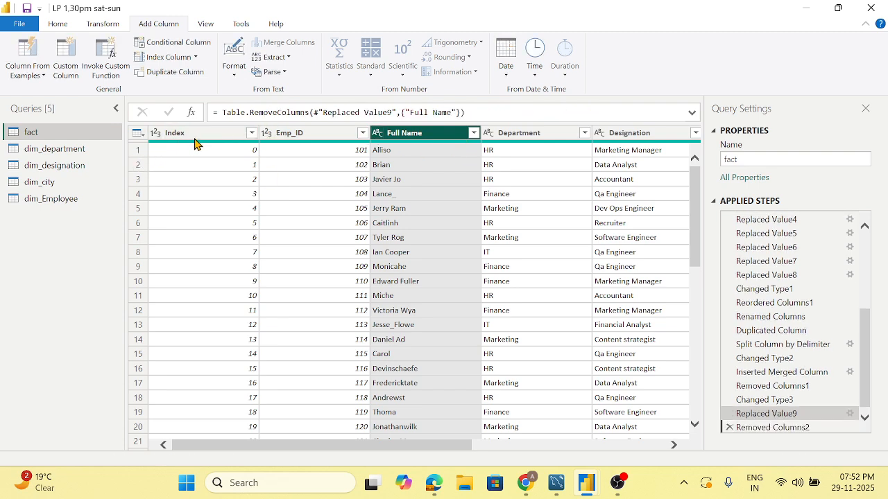
pyautogui.click(185, 137)
pyautogui.press('Delete')
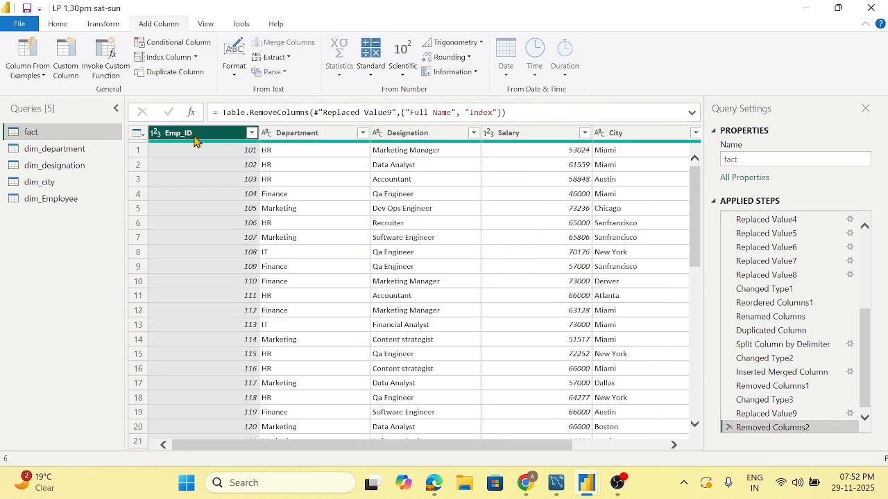
# Step: Merge dim_department into the fact query with a left outer join, matching on the Department column of both tables
pyautogui.click(337, 137)
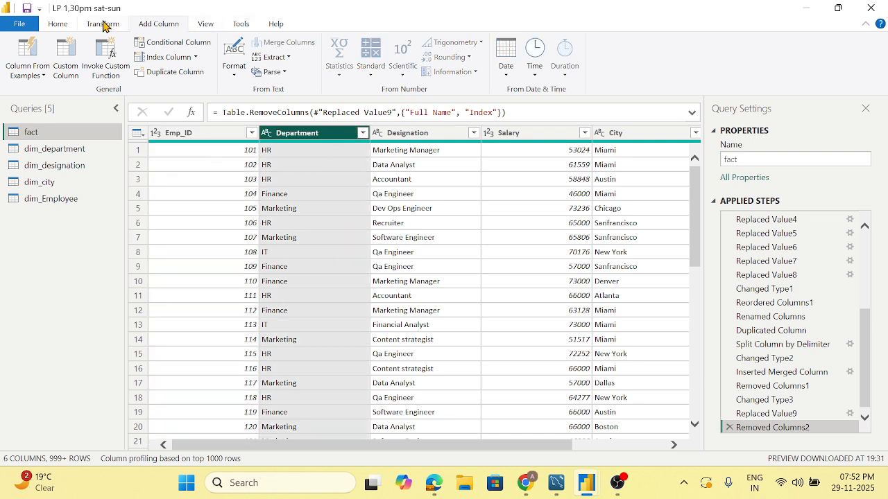
pyautogui.click(58, 24)
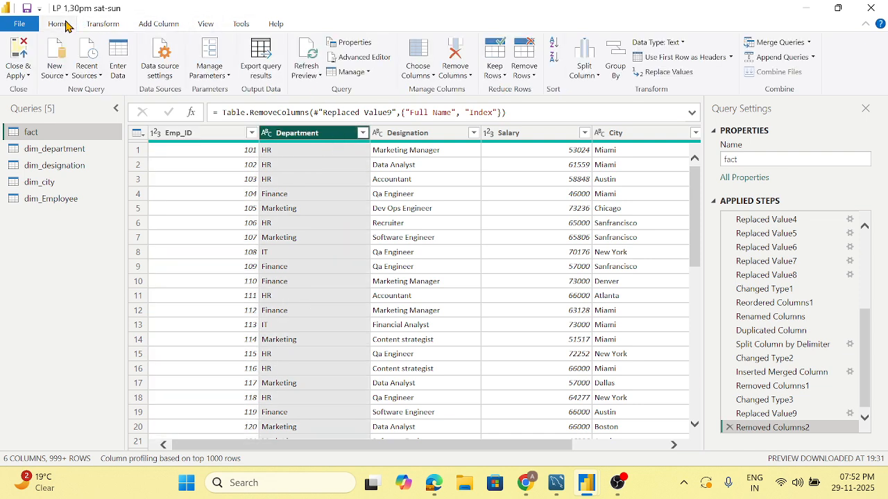
pyautogui.click(808, 43)
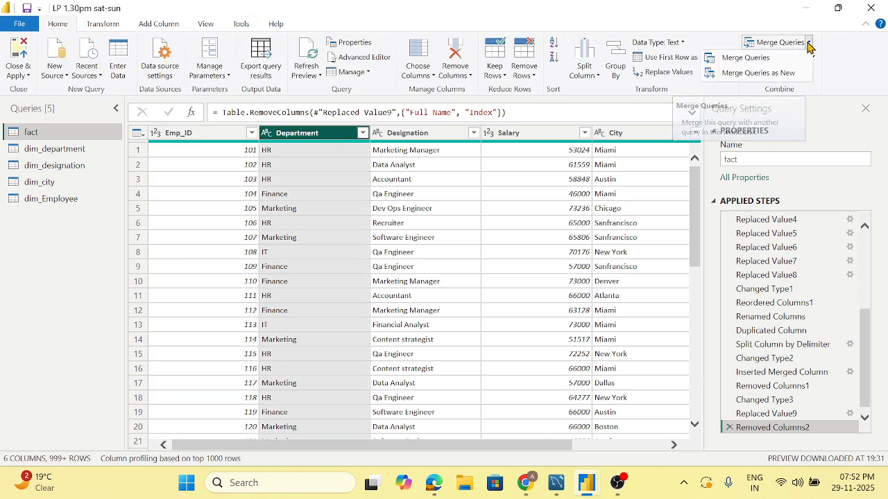
pyautogui.click(762, 59)
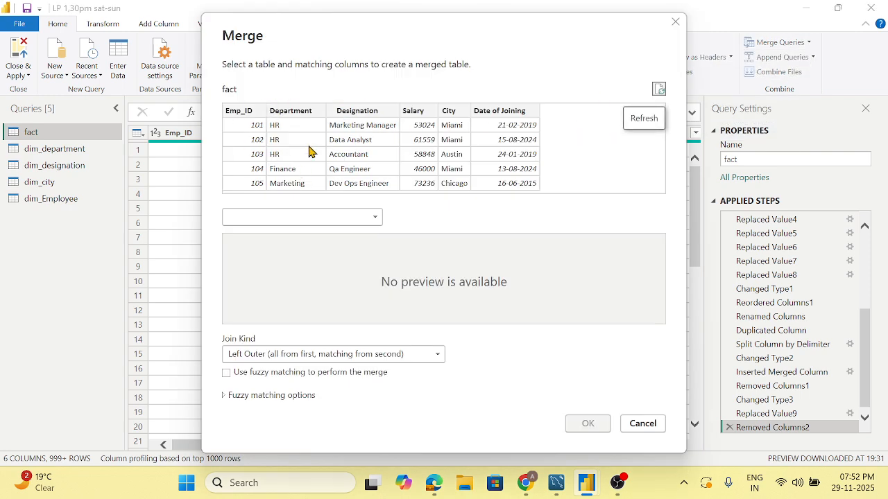
pyautogui.click(371, 218)
pyautogui.click(290, 265)
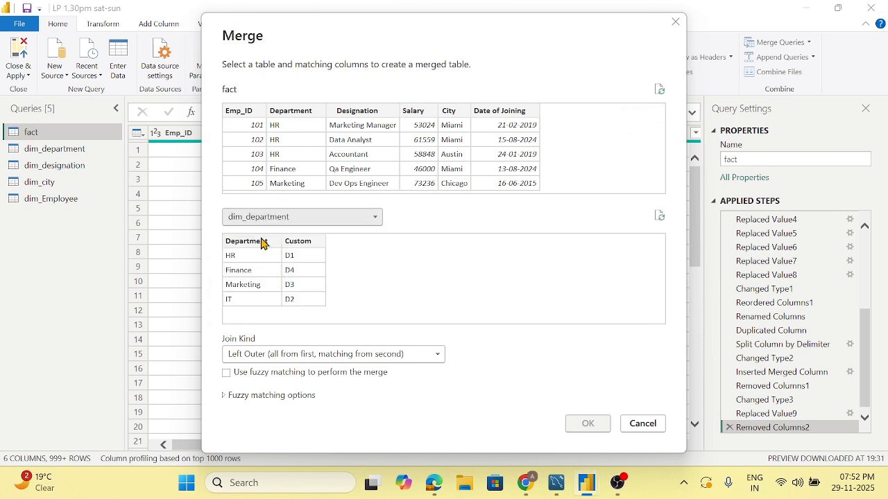
pyautogui.click(296, 119)
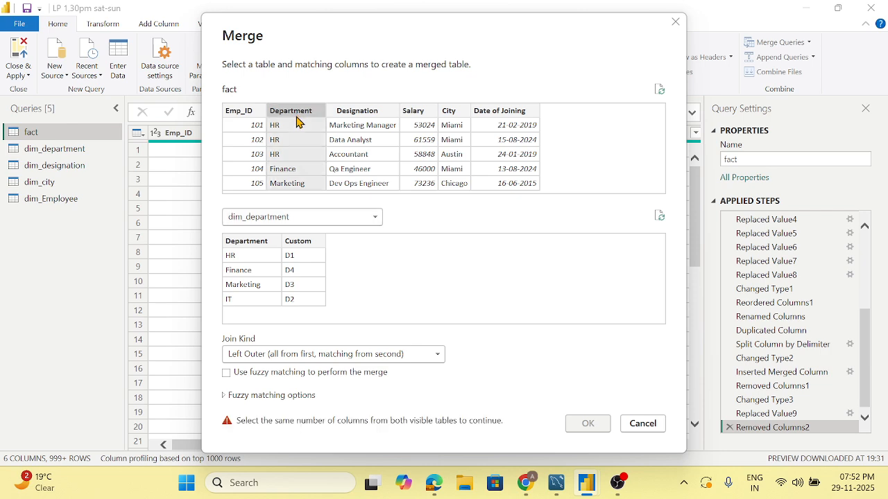
pyautogui.click(247, 243)
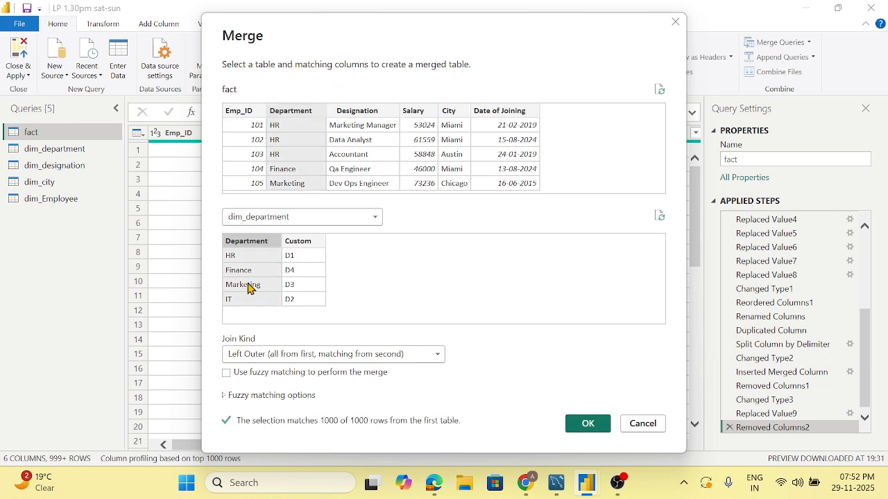
pyautogui.click(589, 425)
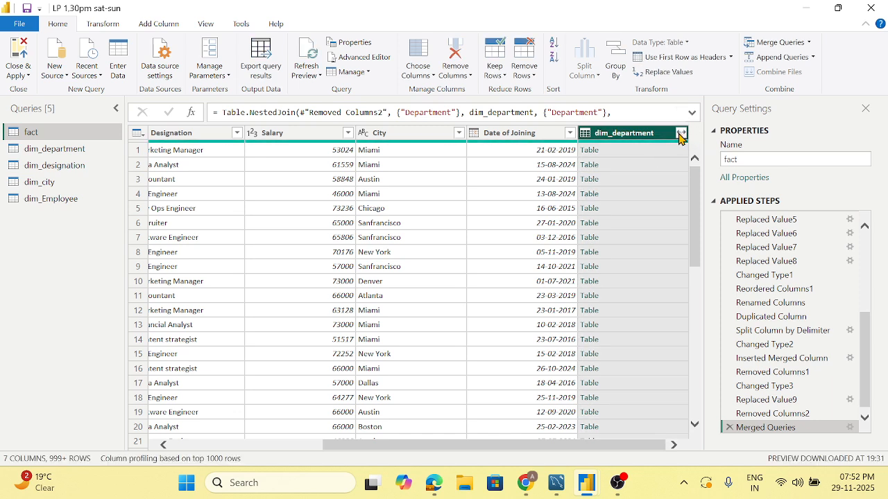
# Step: Expand the merged dim_department column in fact to include only its Custom field, keeping the original column name as prefix
pyautogui.click(681, 133)
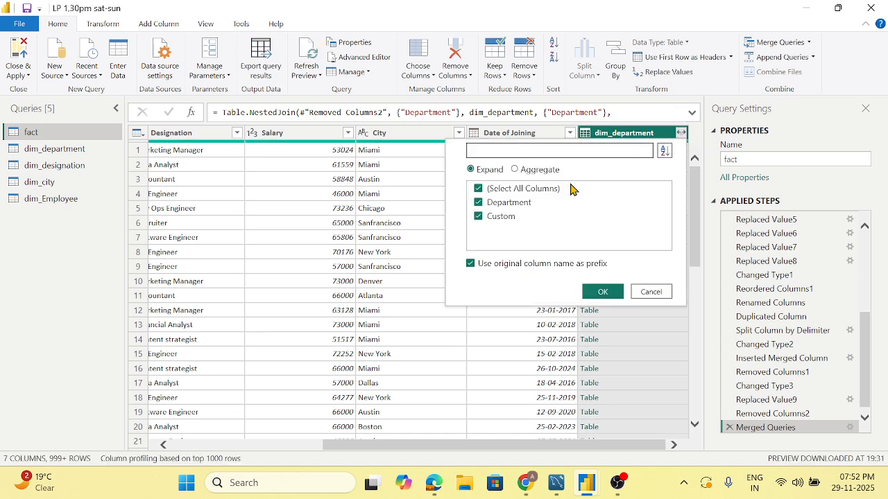
pyautogui.click(477, 189)
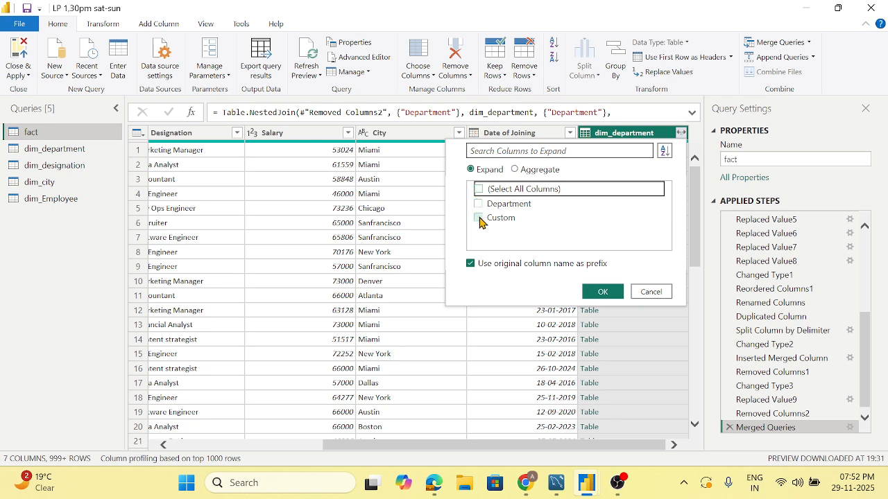
pyautogui.click(478, 218)
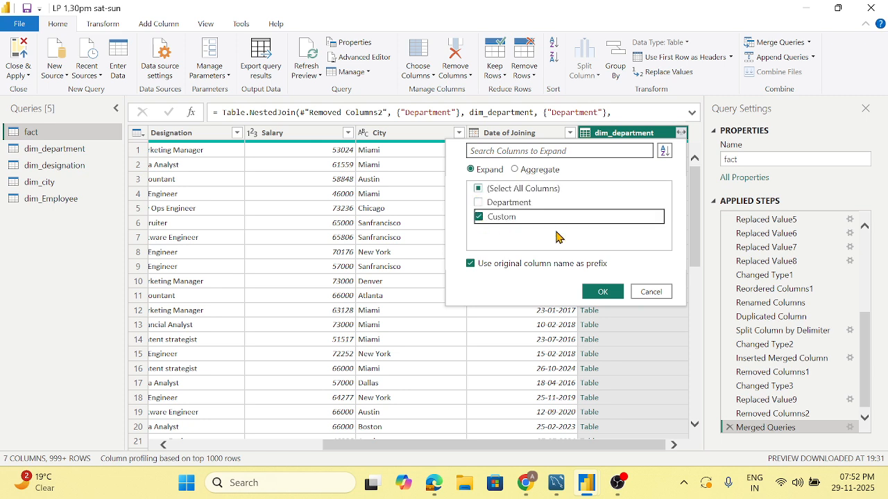
pyautogui.click(602, 291)
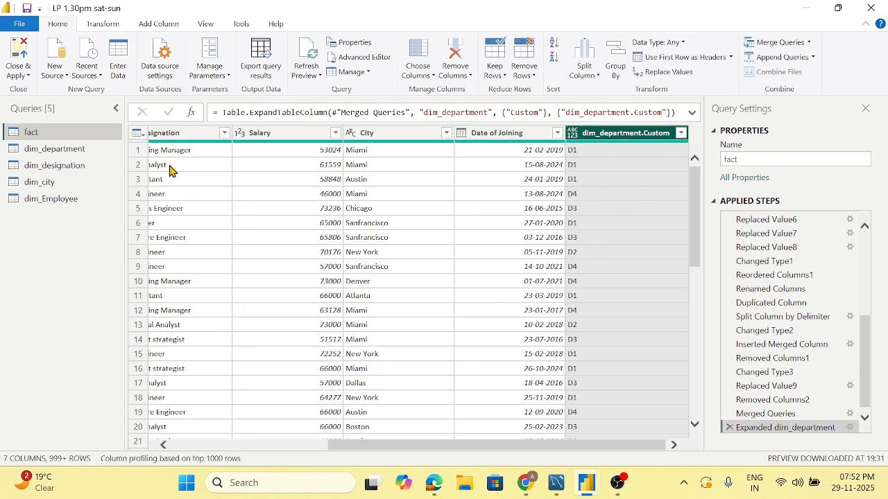
# Step: Rename the Custom column of dim_department as Dept_id
pyautogui.click(55, 150)
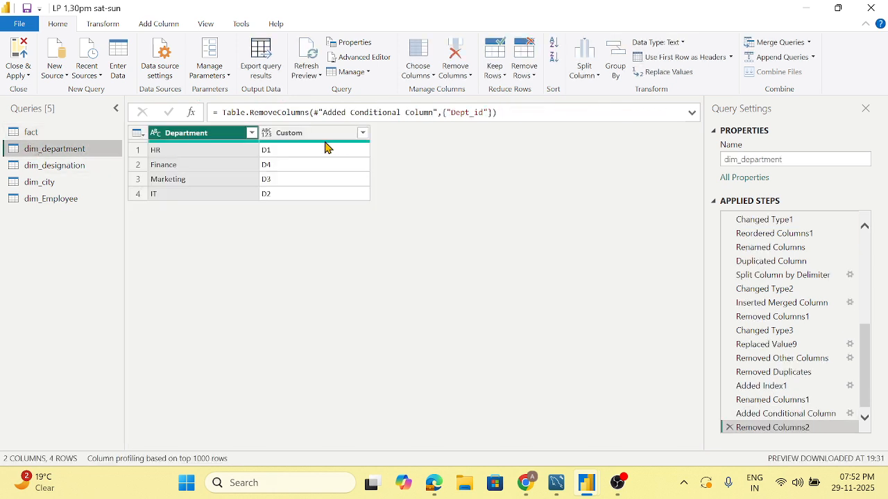
pyautogui.click(297, 133)
pyautogui.doubleClick(296, 133)
pyautogui.write('Dept_id')
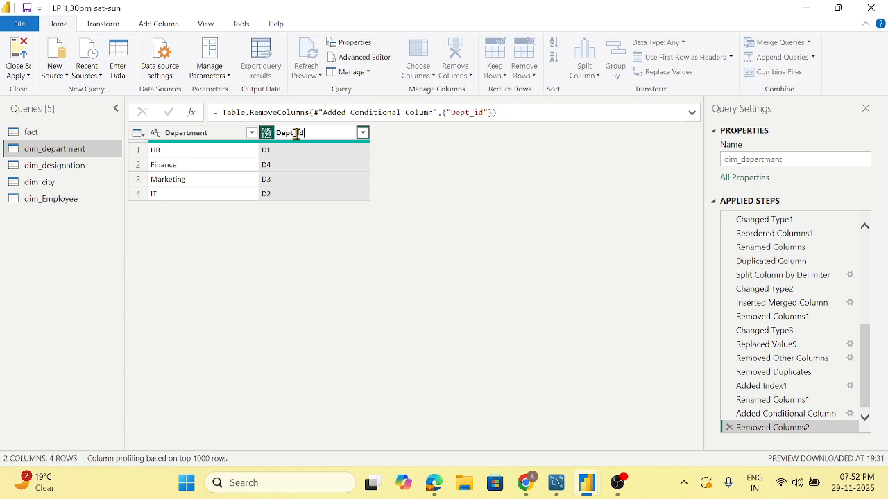
pyautogui.press('Return')
# Step: Remove the Department column from the fact query
pyautogui.click(66, 131)
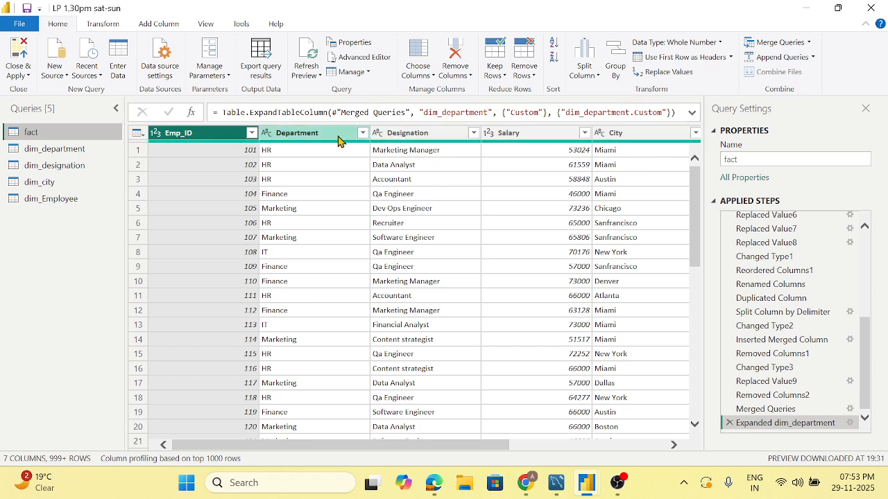
pyautogui.click(311, 136)
pyautogui.press('Delete')
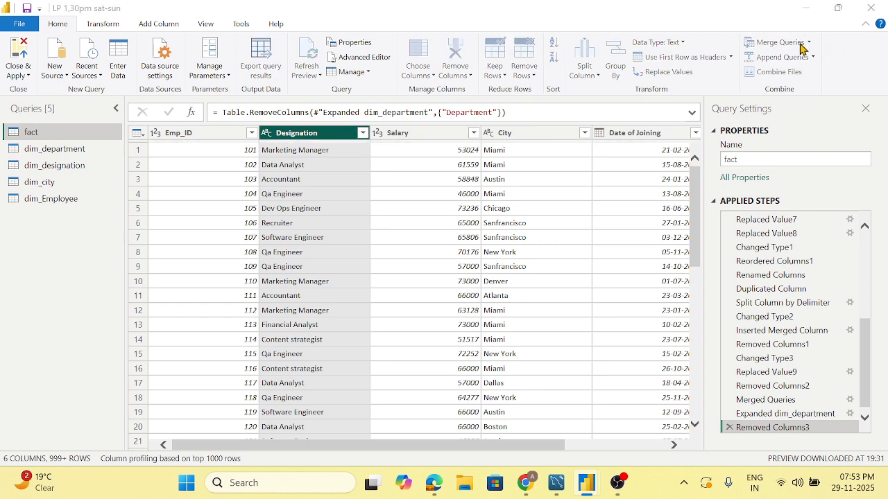
# Step: Merge dim_designation into the fact query with a left outer join, matching on the Designation column of both tables
pyautogui.click(774, 42)
pyautogui.click(366, 217)
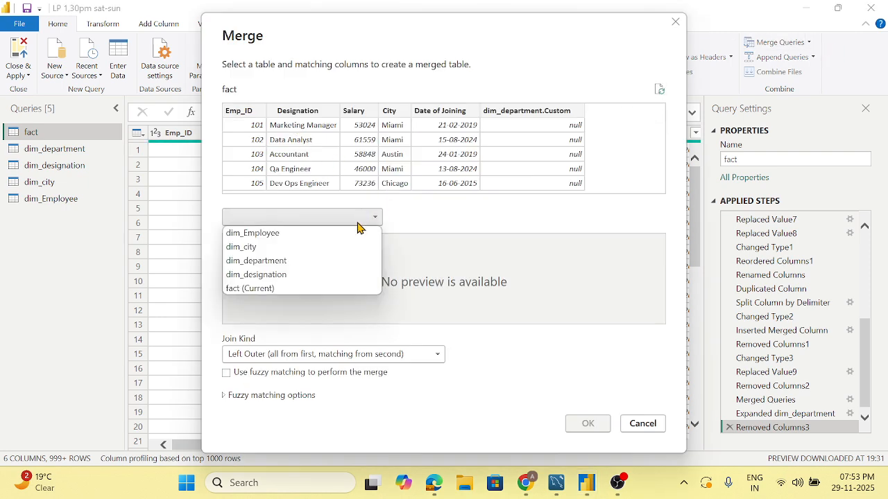
pyautogui.click(265, 274)
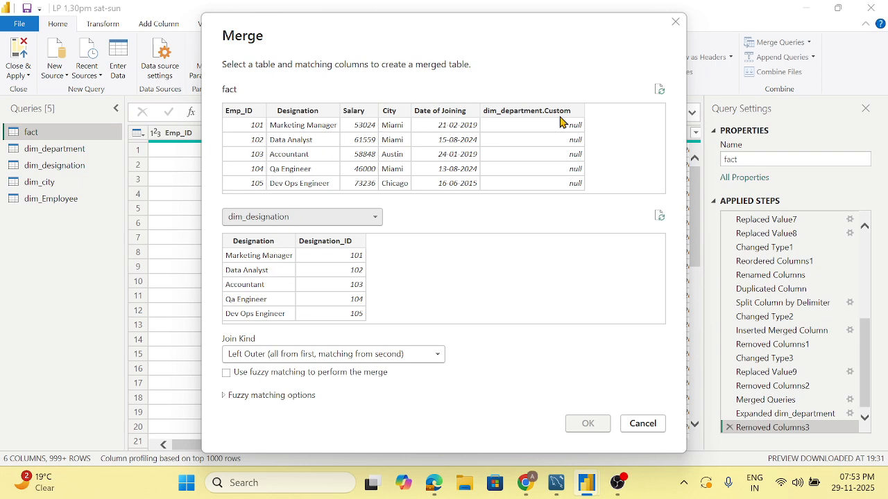
pyautogui.click(290, 112)
pyautogui.click(254, 251)
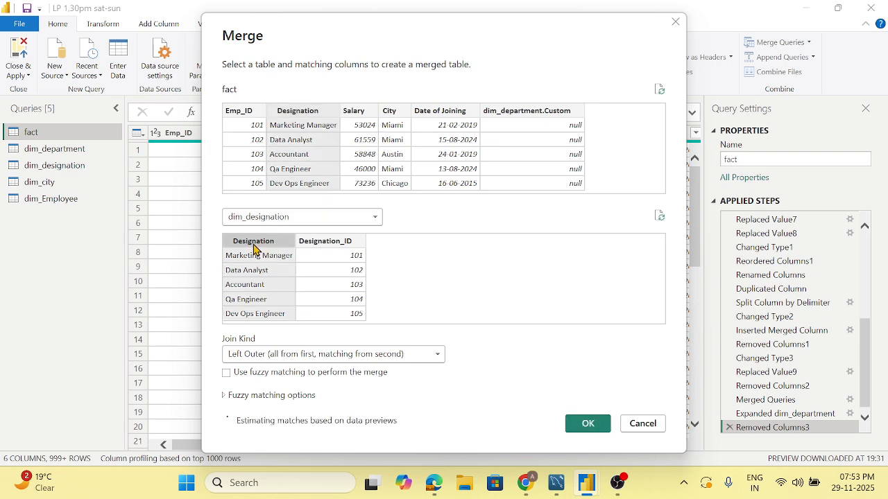
pyautogui.click(588, 424)
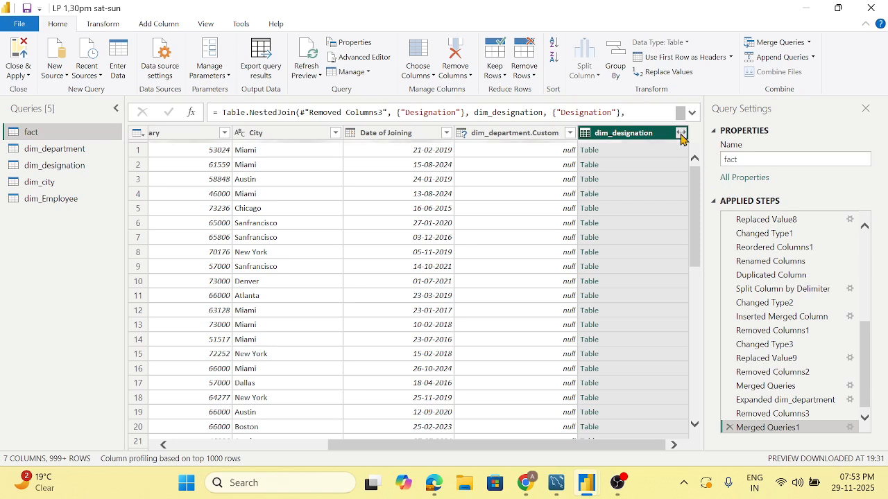
# Step: Expand the merged dim_designation column to include only Designation_ID, keeping the original column name as prefix
pyautogui.click(681, 133)
pyautogui.click(479, 189)
pyautogui.click(479, 217)
pyautogui.click(605, 294)
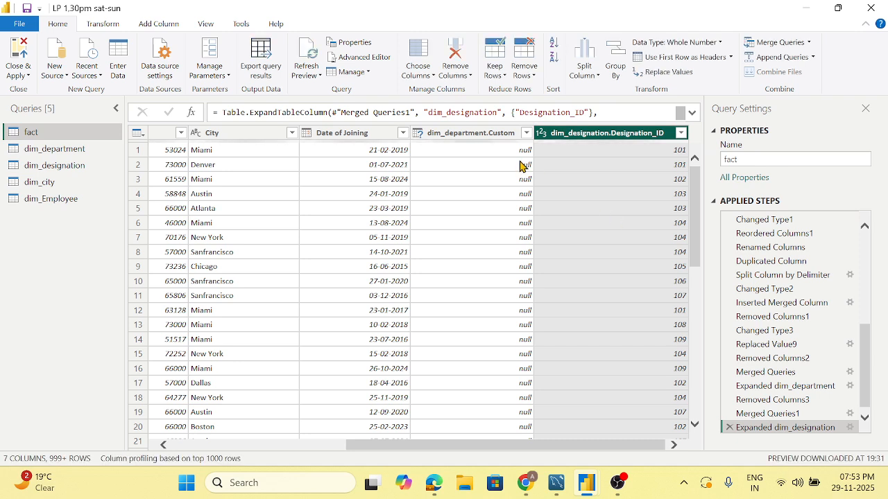
# Step: Check the dim_department.Custom column in fact and go back to the applied step that expanded dim_department
pyautogui.click(502, 138)
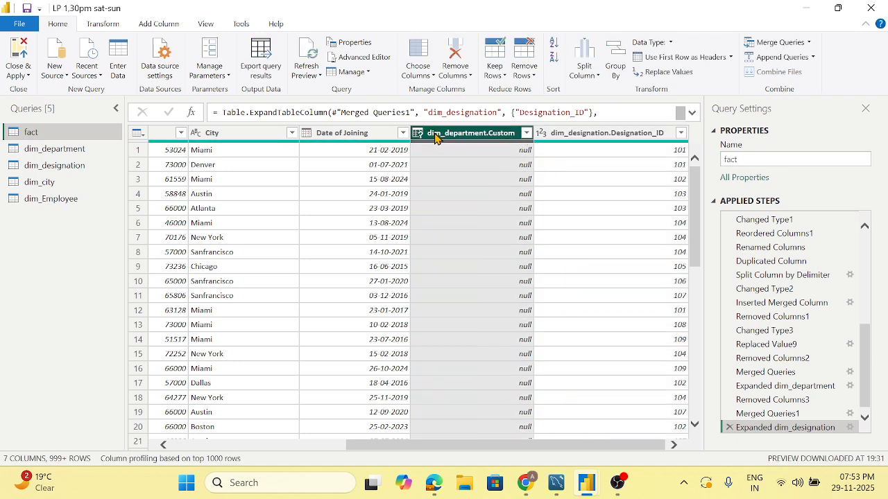
pyautogui.moveTo(496, 445)
pyautogui.mouseDown()
pyautogui.moveTo(435, 449)
pyautogui.moveTo(503, 452)
pyautogui.mouseUp()
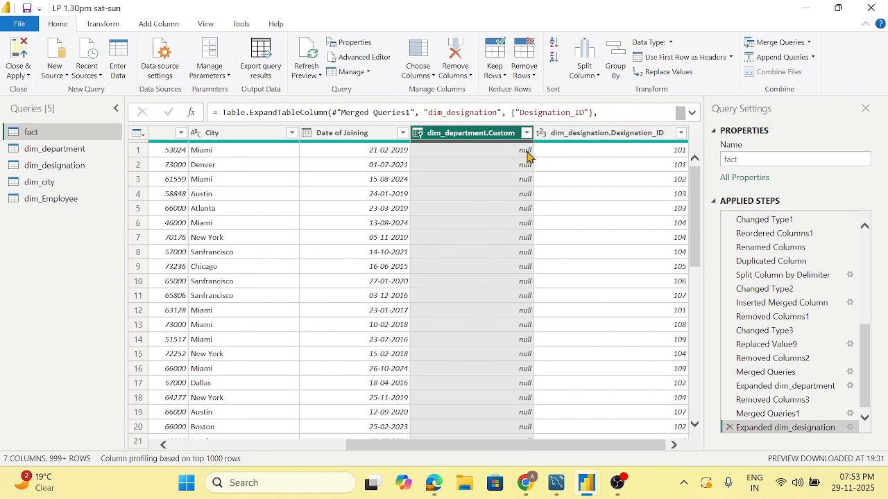
pyautogui.click(794, 387)
pyautogui.moveTo(525, 444); pyautogui.dragTo(643, 452)
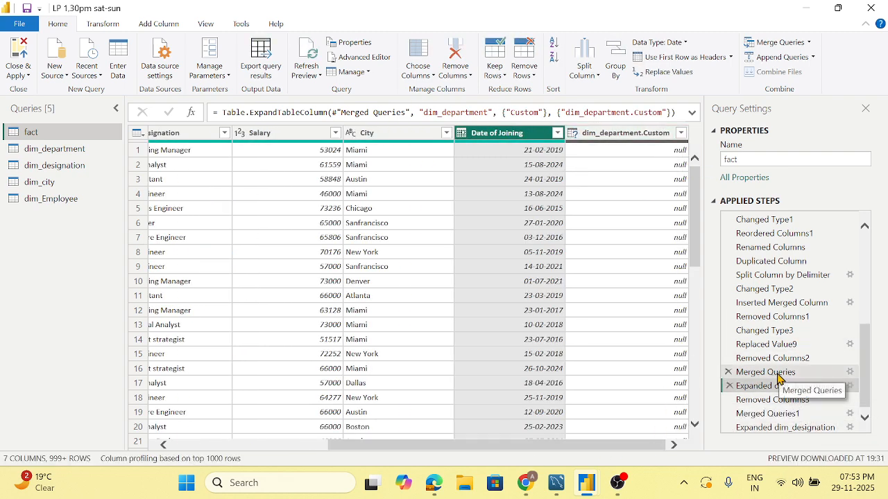
# Step: Return to the first Merged Queries step and insert an expansion of dim_department that includes only Dept_Id, with the original column name as prefix
pyautogui.click(803, 372)
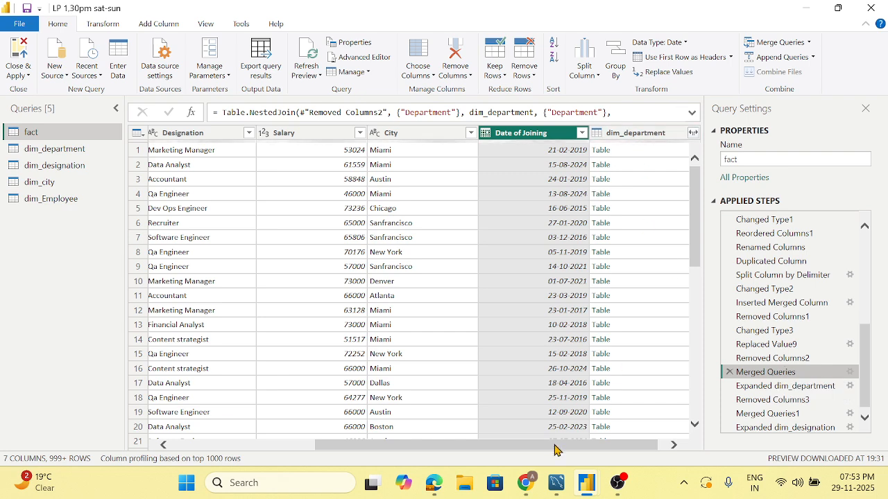
pyautogui.moveTo(550, 444); pyautogui.dragTo(619, 441)
pyautogui.click(681, 133)
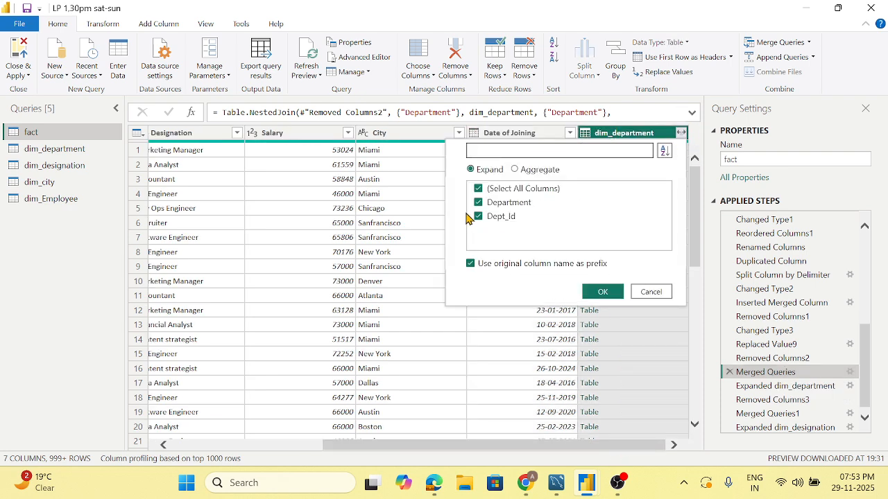
pyautogui.click(479, 188)
pyautogui.click(479, 218)
pyautogui.click(617, 292)
pyautogui.click(567, 267)
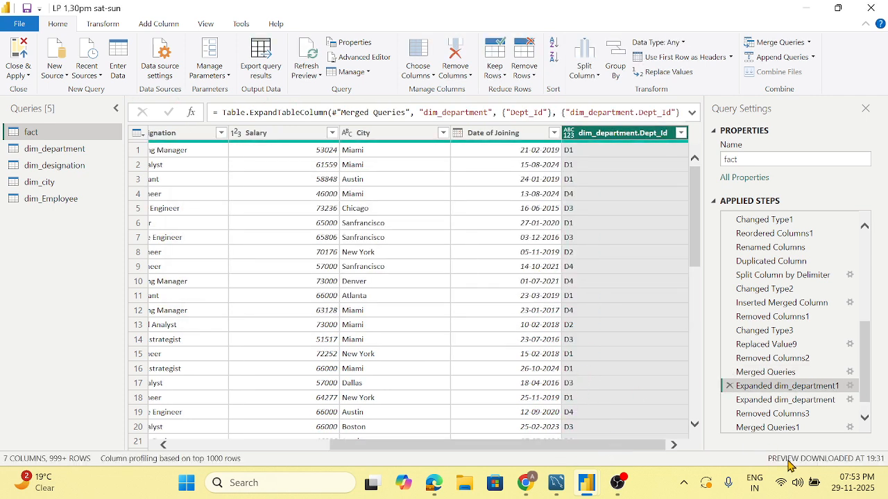
# Step: Delete the fact query's applied steps Merged Queries1, Expanded dim_designation, Removed Columns3 and the old Expanded dim_department
pyautogui.click(791, 427)
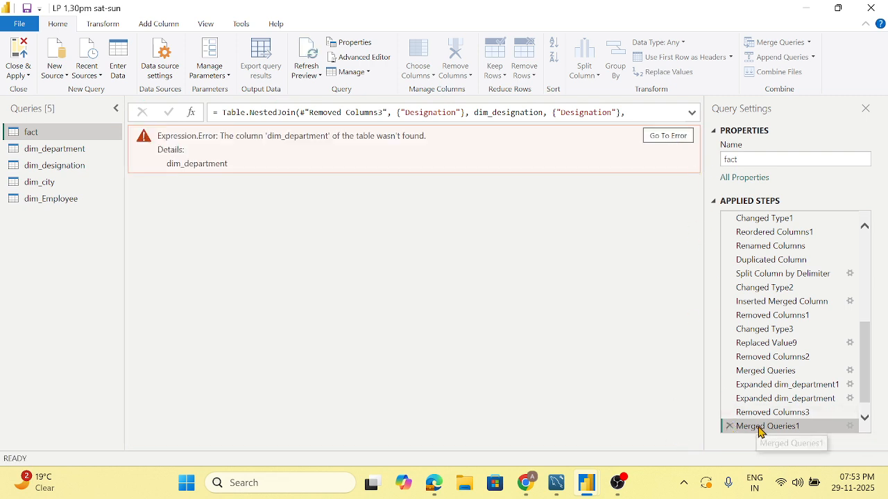
pyautogui.click(730, 425)
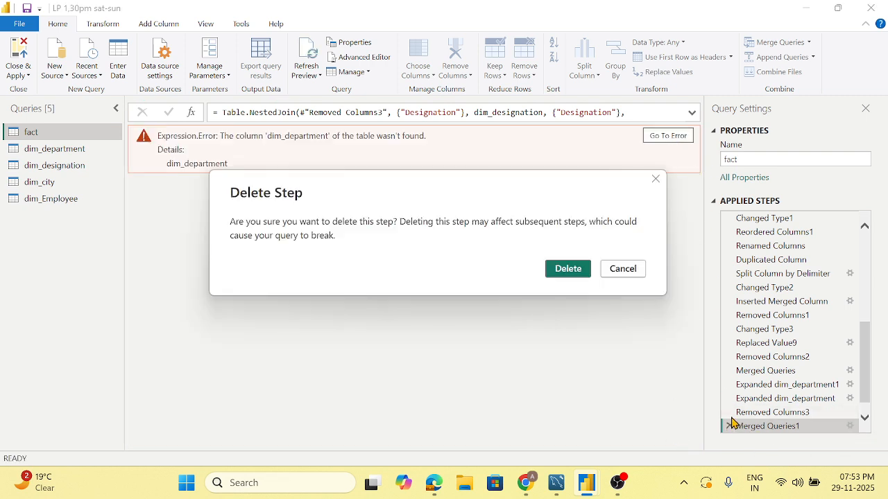
pyautogui.click(579, 274)
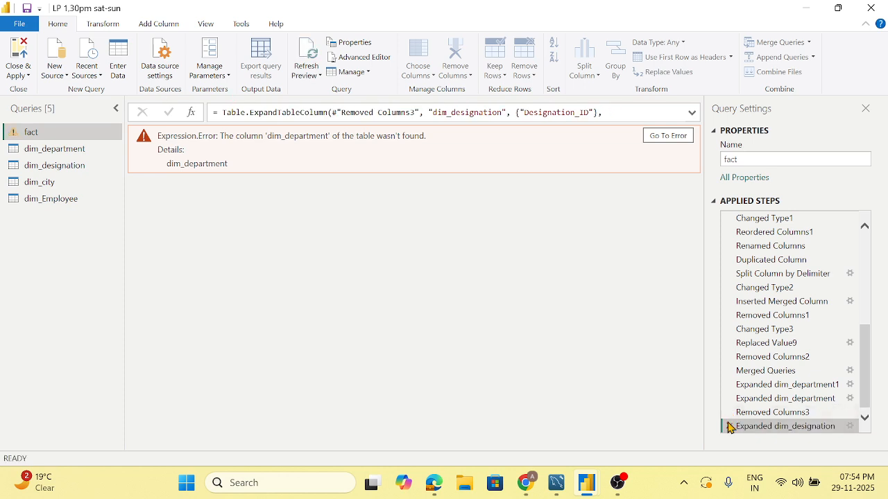
pyautogui.click(729, 426)
pyautogui.click(730, 425)
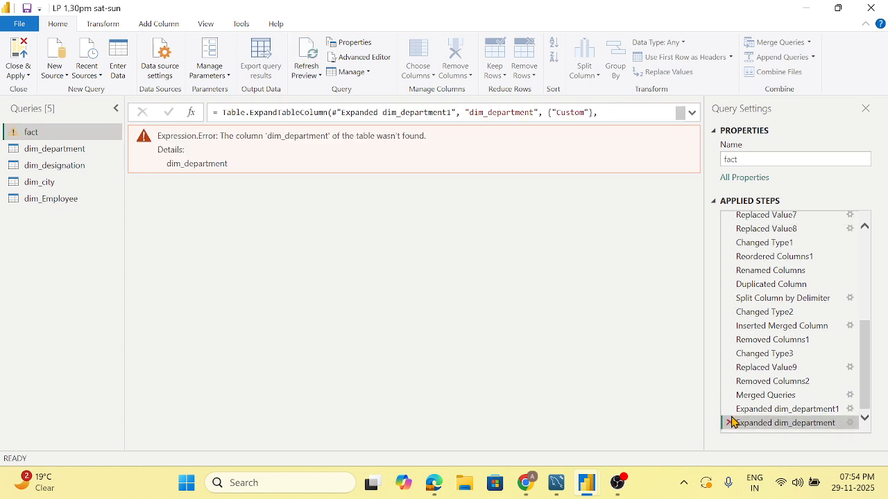
pyautogui.click(730, 426)
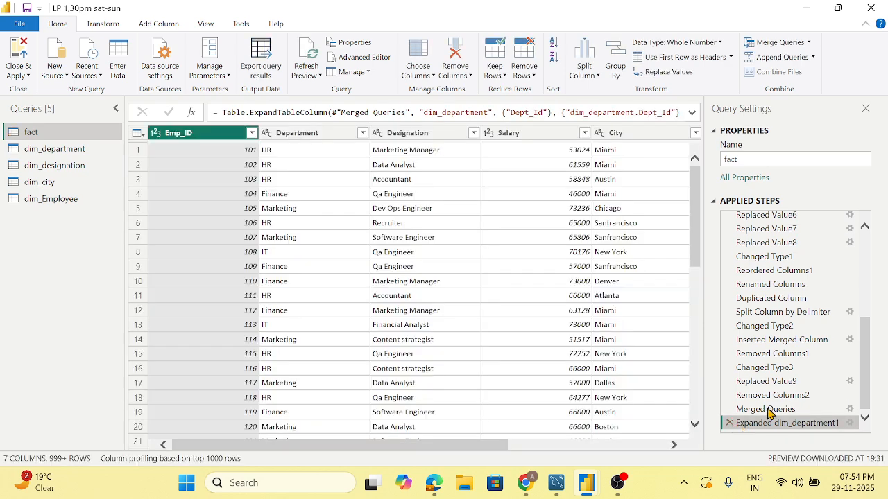
# Step: Merge dim_designation into the fact query again, matching the Designation columns with a left outer join
pyautogui.moveTo(477, 447); pyautogui.dragTo(651, 450)
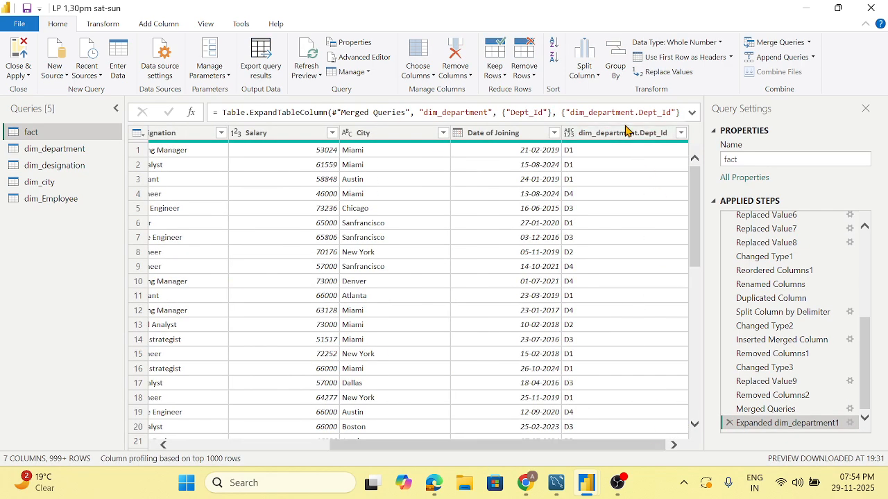
pyautogui.moveTo(497, 445); pyautogui.dragTo(289, 448)
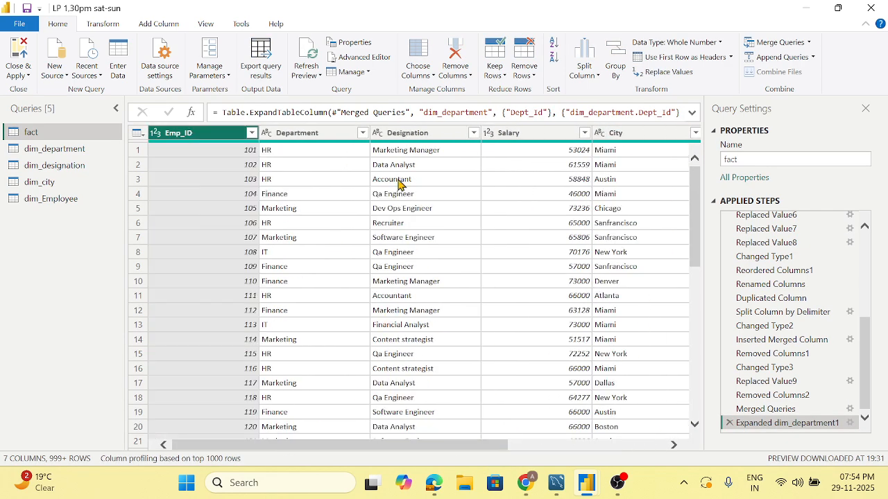
pyautogui.click(406, 139)
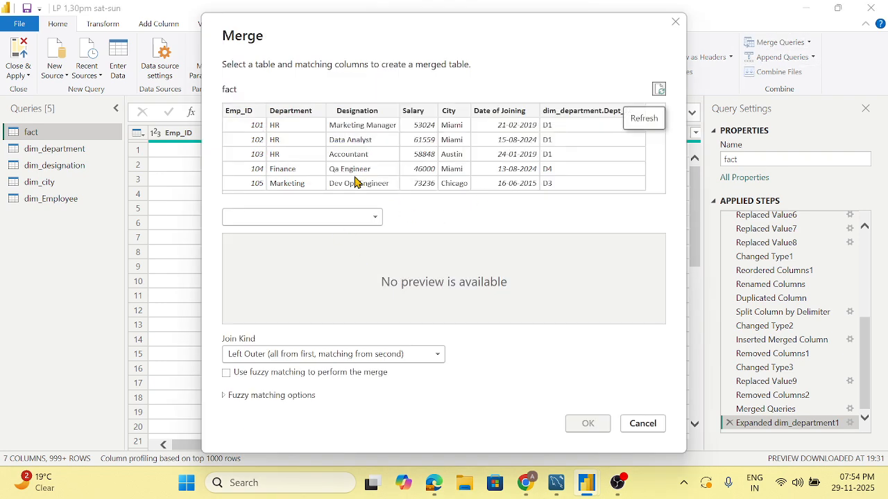
pyautogui.click(337, 217)
pyautogui.click(281, 275)
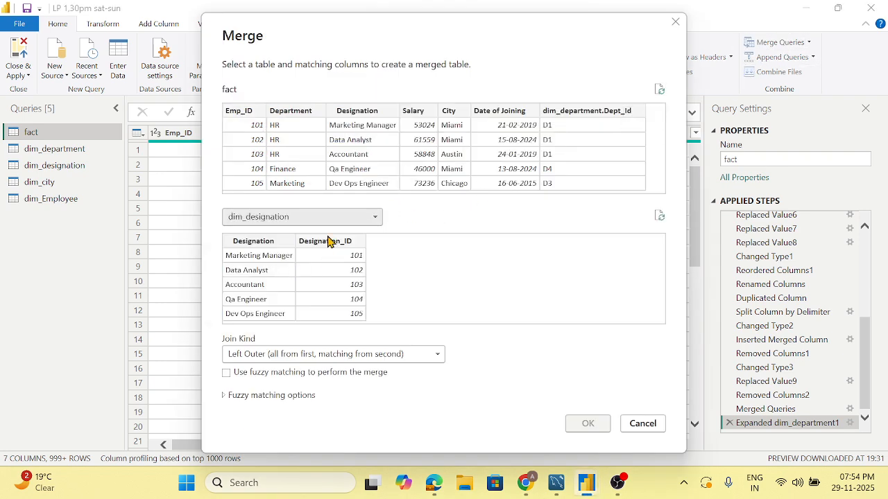
pyautogui.click(362, 111)
pyautogui.click(268, 242)
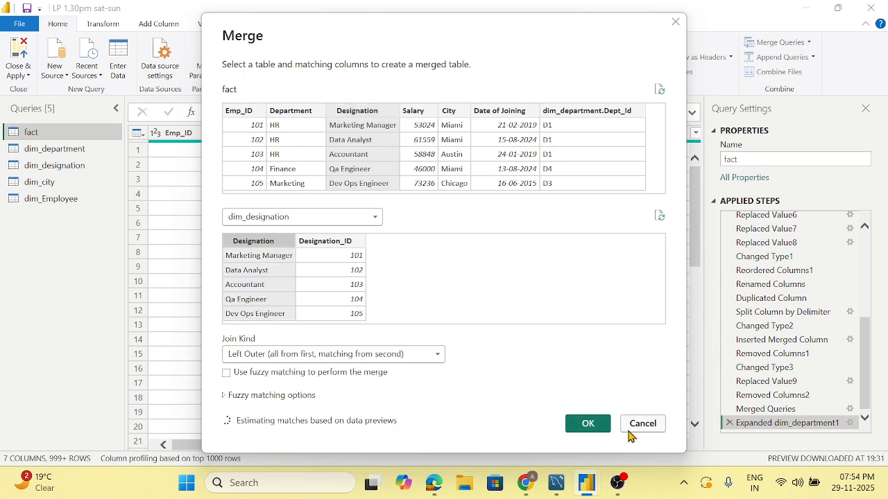
pyautogui.click(589, 423)
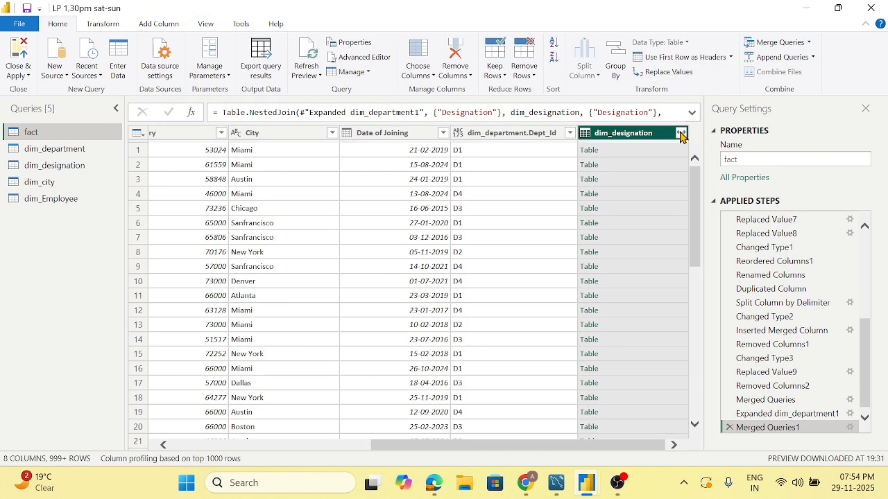
# Step: Expand the merged dim_designation column in fact to include only its Designation_ID field
pyautogui.click(681, 133)
pyautogui.click(477, 189)
pyautogui.click(478, 216)
pyautogui.click(600, 292)
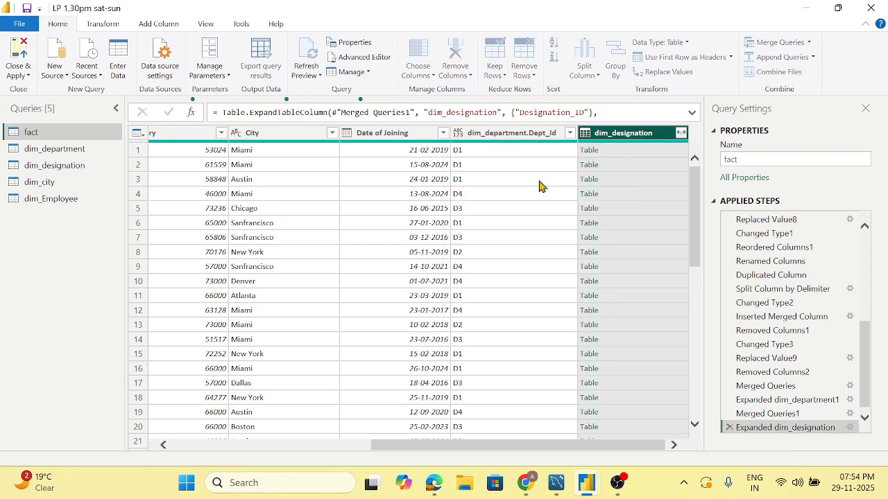
# Step: Merge dim_city into the fact query with a left outer join, matching on the City column of both tables
pyautogui.click(256, 135)
pyautogui.click(791, 43)
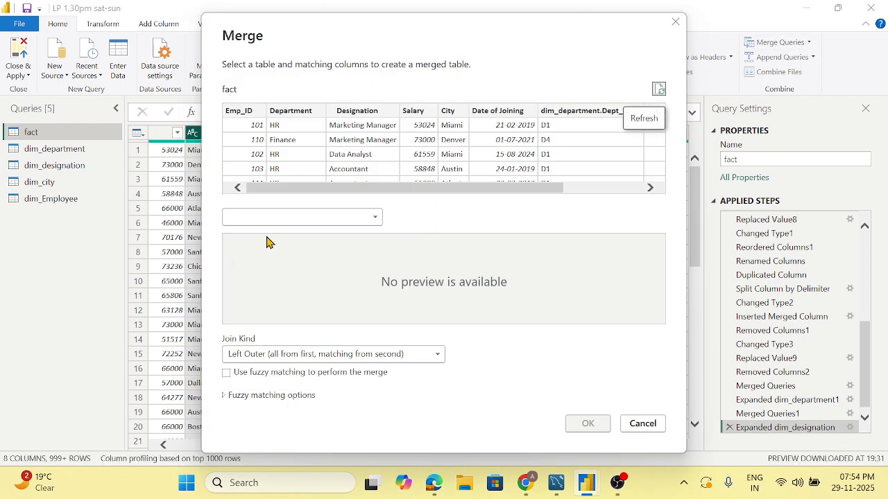
pyautogui.click(302, 217)
pyautogui.click(260, 247)
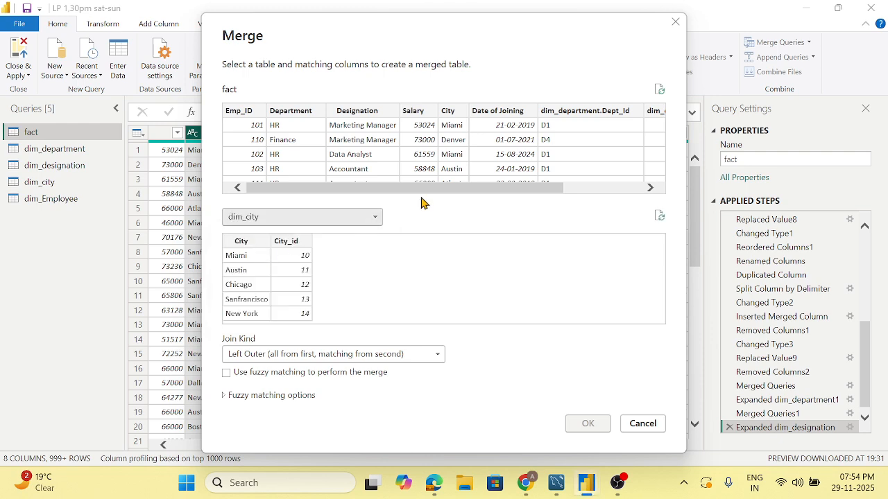
pyautogui.click(448, 113)
pyautogui.click(243, 243)
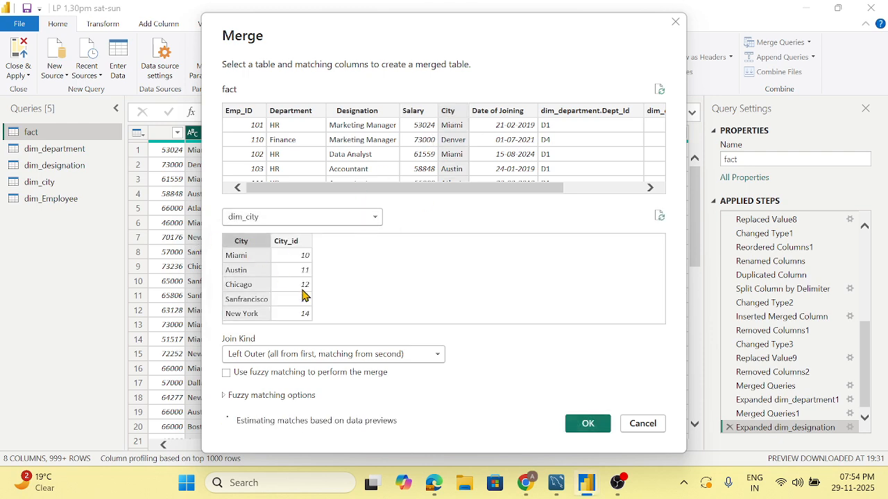
pyautogui.click(587, 424)
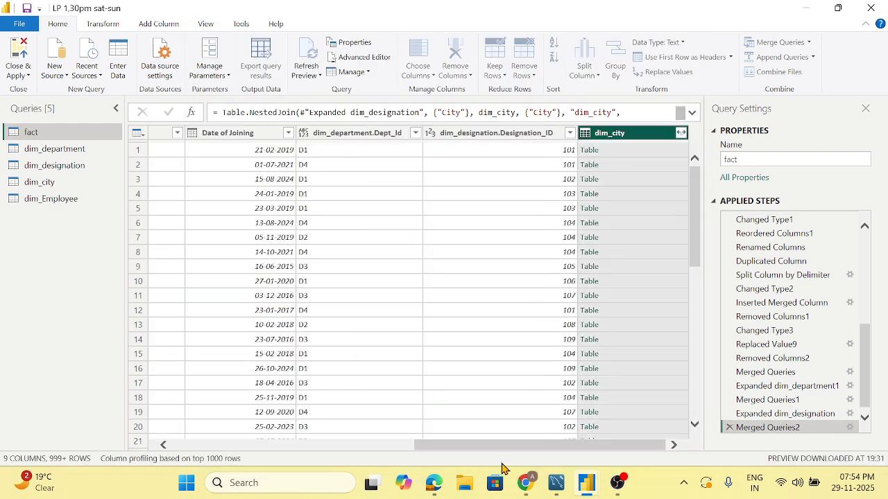
# Step: Expand the merged dim_city column in fact to include only its City_id field, keeping the original column name as prefix
pyautogui.click(681, 132)
pyautogui.click(478, 190)
pyautogui.click(478, 216)
pyautogui.click(601, 291)
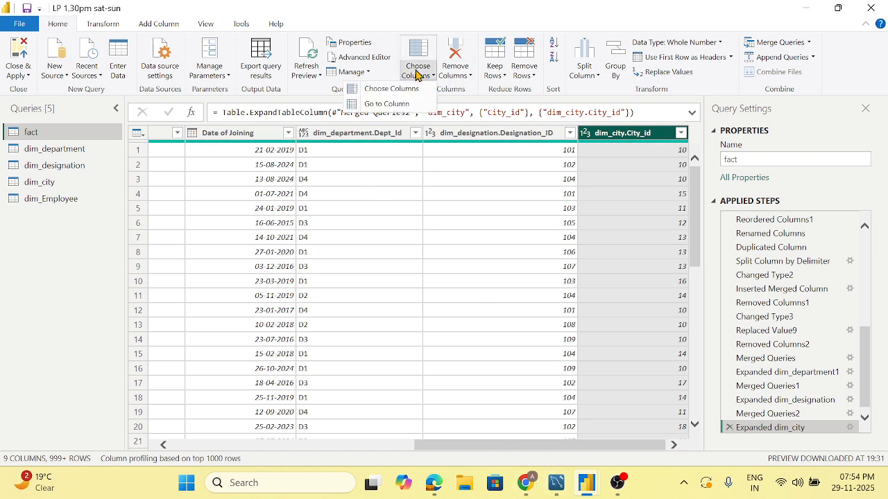
# Step: Keep only the Emp_ID, Salary, Date of Joining, dim_department.Dept_Id, dim_designation.Designation_ID and dim_city.City_id columns in the fact query
pyautogui.click(415, 89)
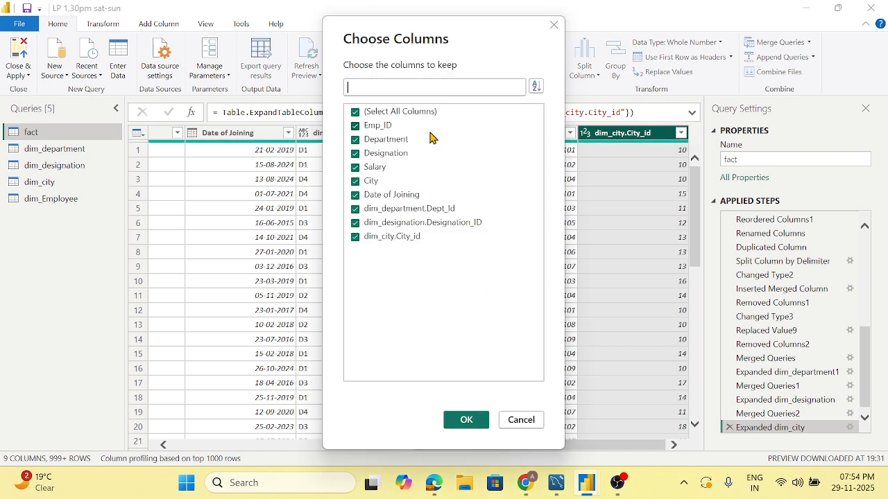
pyautogui.click(354, 111)
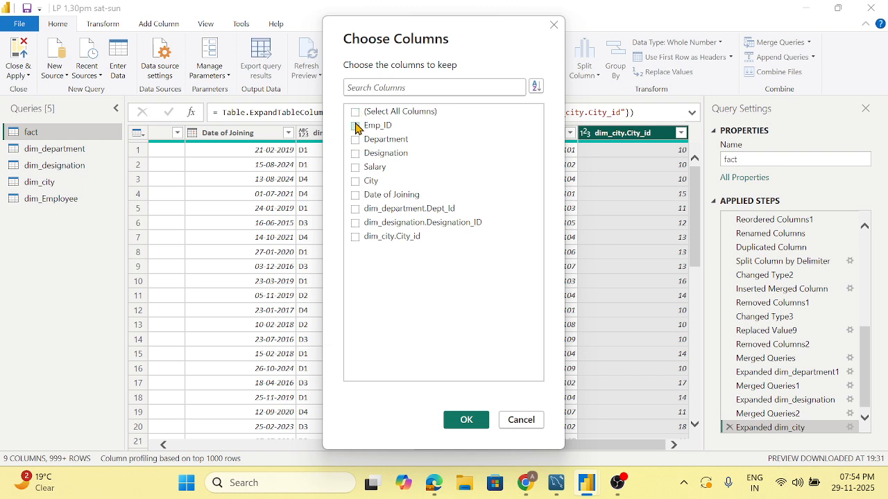
pyautogui.click(356, 126)
pyautogui.click(356, 168)
pyautogui.click(355, 209)
pyautogui.click(355, 223)
pyautogui.click(355, 237)
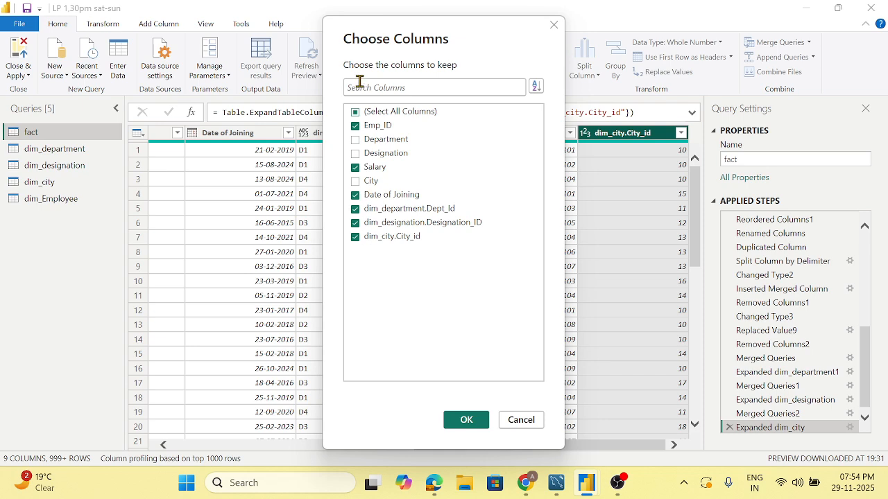
pyautogui.click(466, 420)
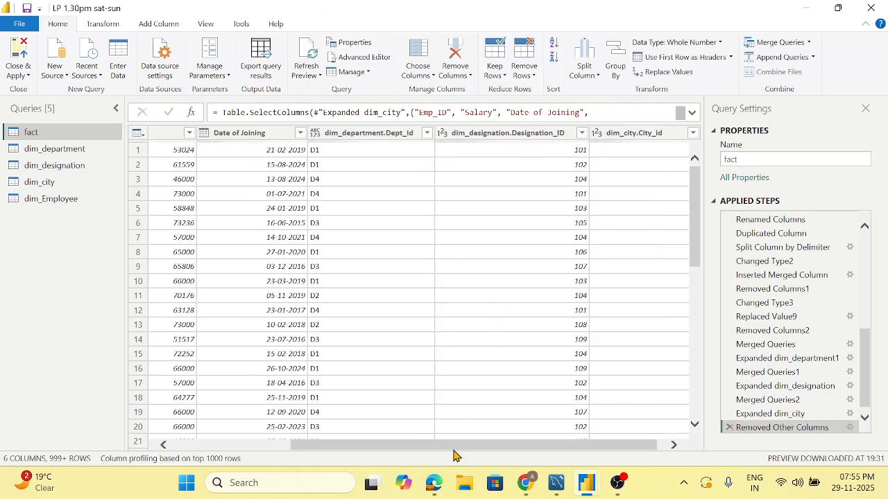
# Step: Move the Salary and Date of Joining columns together to the end of the fact table, after dim_city.City_id
pyautogui.moveTo(452, 447); pyautogui.dragTo(312, 442)
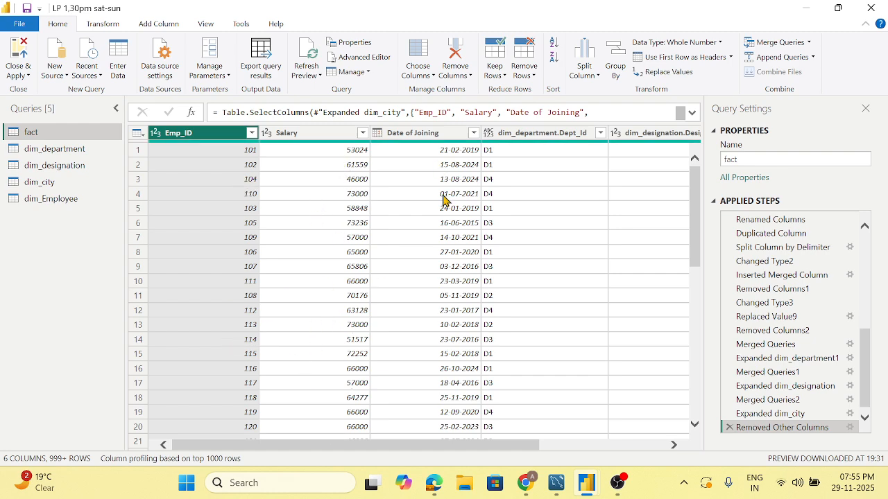
pyautogui.moveTo(444, 445); pyautogui.dragTo(464, 453)
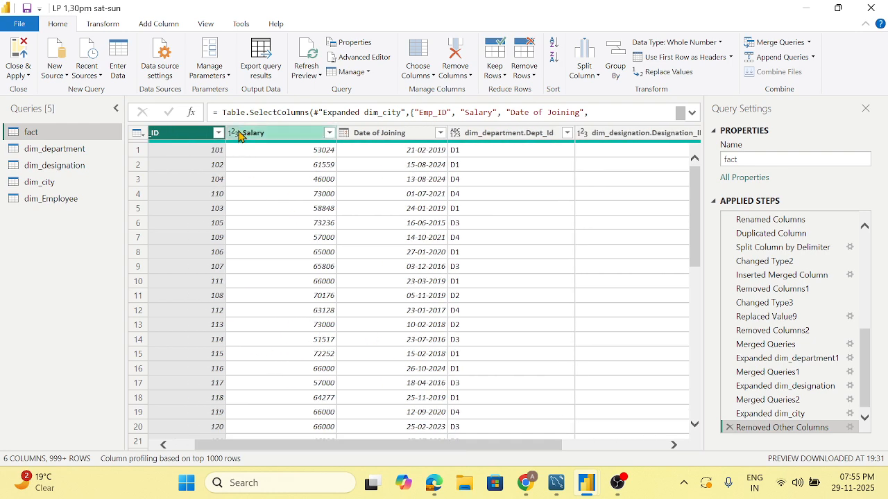
pyautogui.click(243, 134)
pyautogui.keyDown('ctrl'); pyautogui.click(381, 135); pyautogui.keyUp('ctrl')
pyautogui.moveTo(288, 137); pyautogui.dragTo(702, 164)
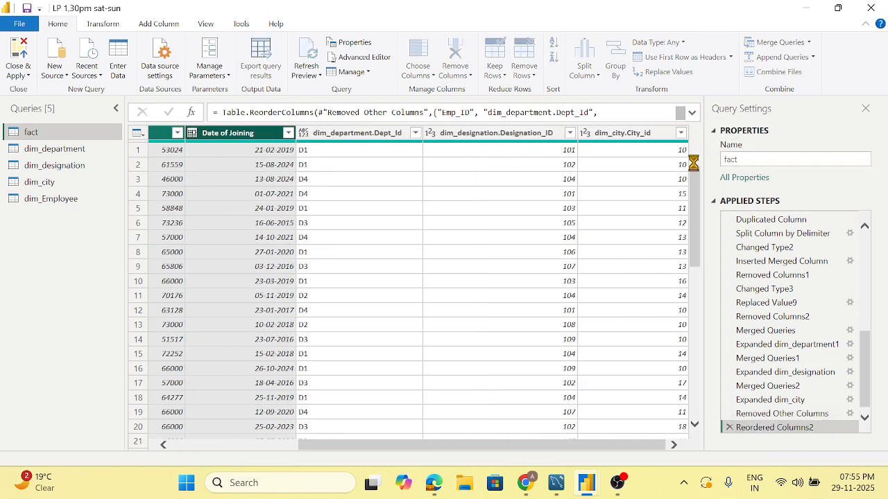
# Step: Narrow the dim_department.Dept_Id and dim_designation.Designation_ID columns in the fact query
pyautogui.moveTo(488, 447); pyautogui.dragTo(283, 451)
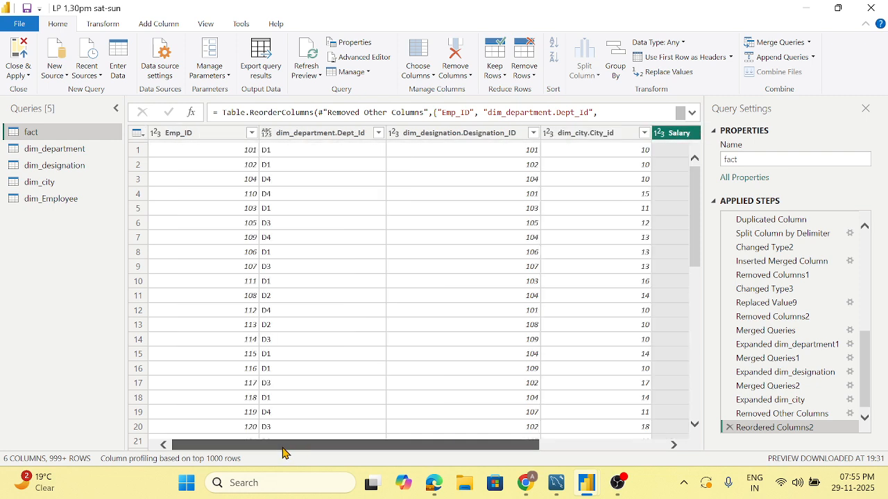
pyautogui.click(361, 136)
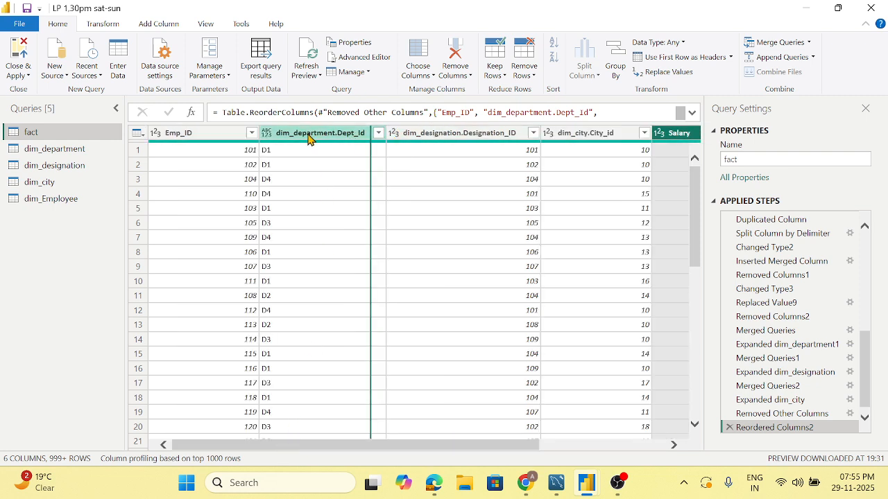
pyautogui.moveTo(525, 133); pyautogui.dragTo(481, 133)
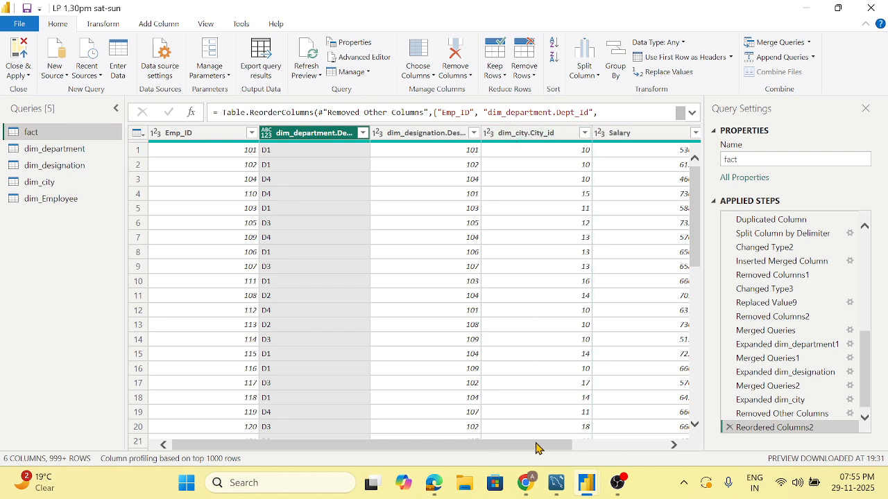
pyautogui.moveTo(541, 448); pyautogui.dragTo(644, 454)
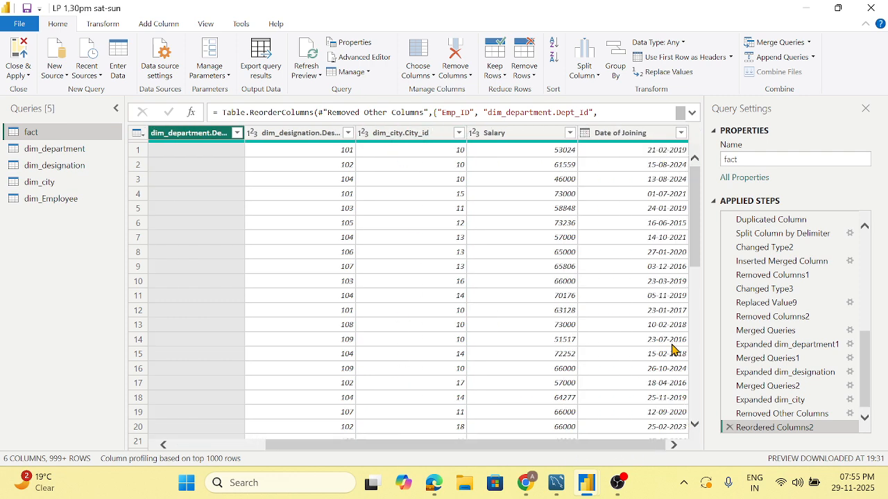
# Step: Duplicate the fact query as the basis for a date of joining dimension
pyautogui.click(639, 140)
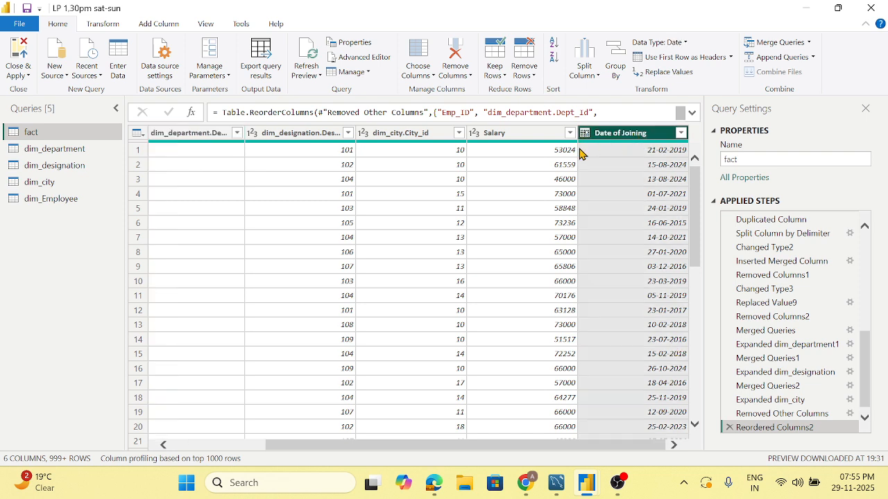
pyautogui.rightClick(619, 136)
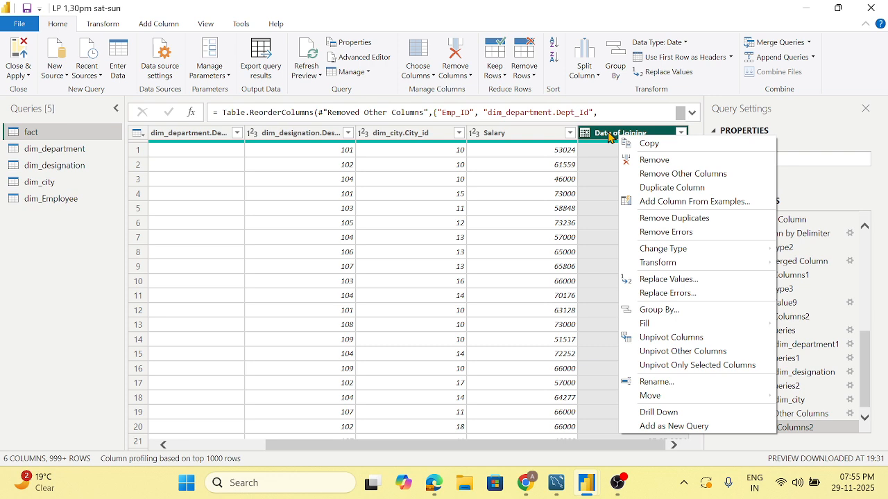
pyautogui.click(65, 197)
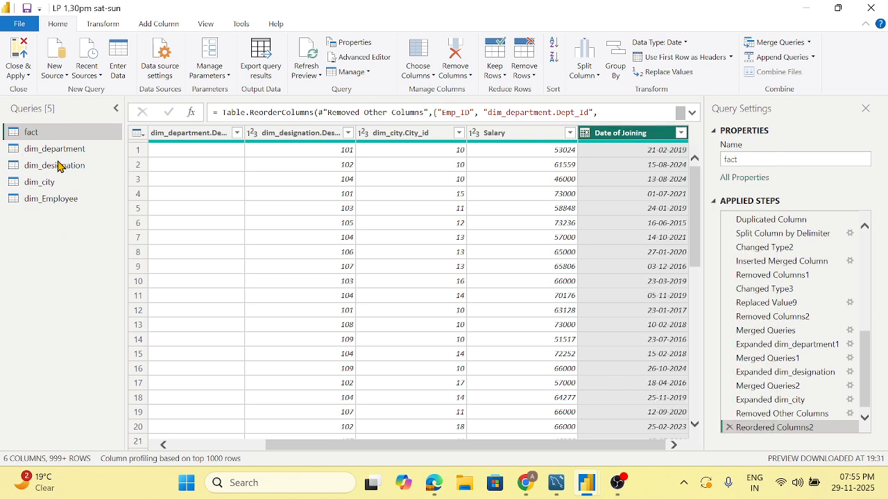
pyautogui.rightClick(50, 134)
pyautogui.click(97, 231)
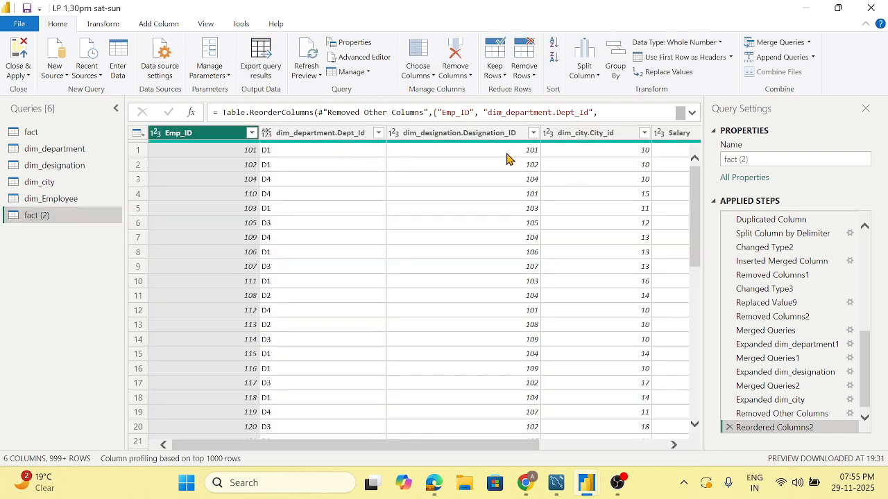
# Step: Keep only the Date of Joining column in the duplicated fact query
pyautogui.click(426, 75)
pyautogui.click(389, 89)
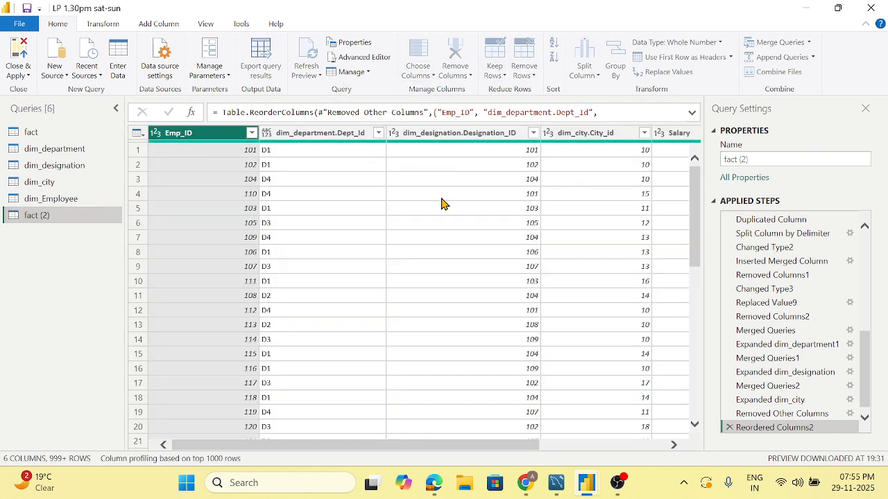
pyautogui.click(355, 112)
pyautogui.click(355, 195)
pyautogui.click(464, 420)
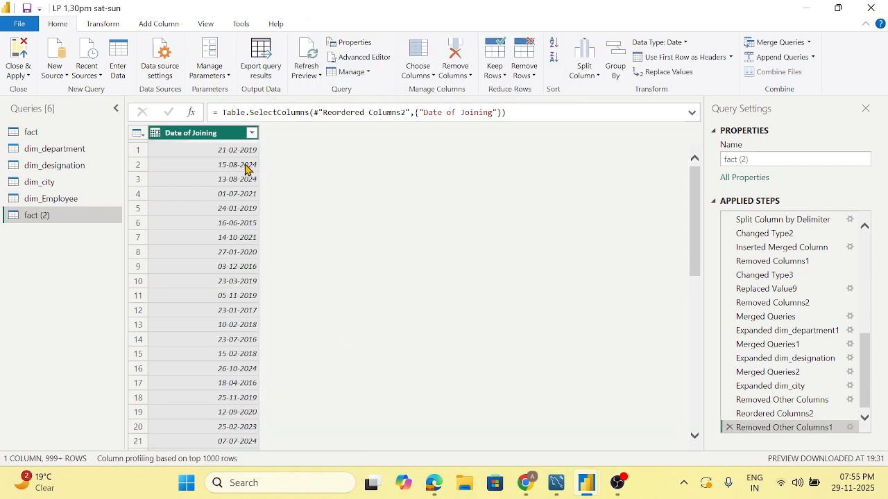
pyautogui.click(177, 133)
# Step: Rename the duplicated query as dim_doj
pyautogui.doubleClick(44, 215)
pyautogui.write('dim_do')
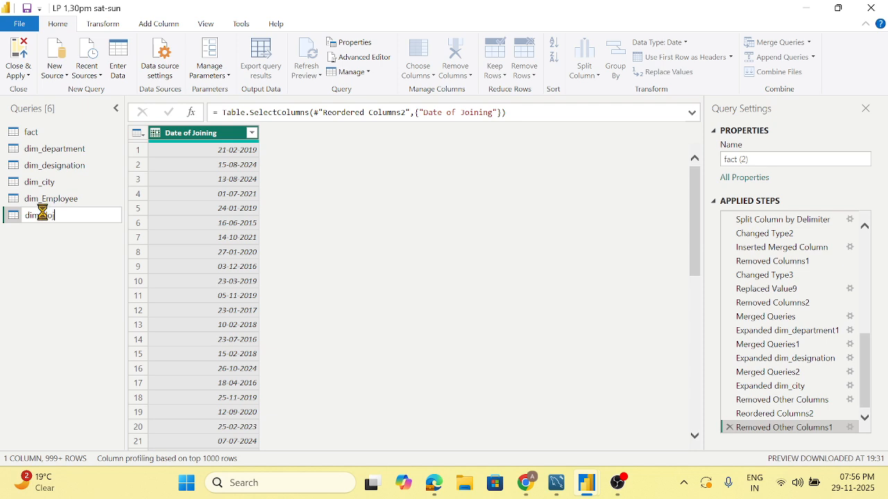
pyautogui.write('j')
pyautogui.press('Return')
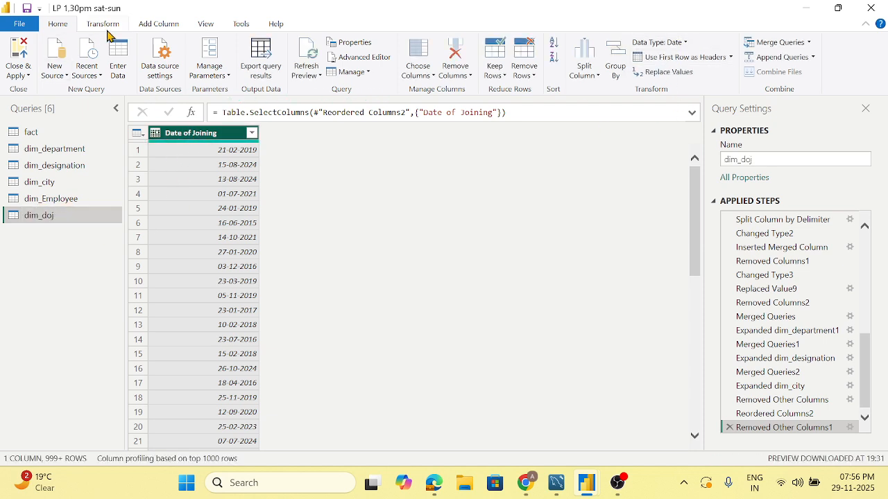
# Step: Add Year and Month number columns to dim_doj, extracted from Date of Joining
pyautogui.click(148, 25)
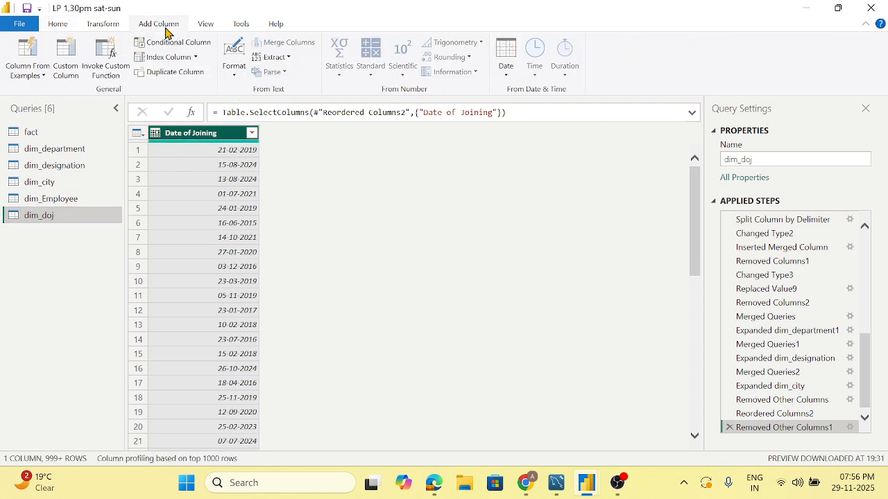
pyautogui.click(506, 67)
pyautogui.moveTo(498, 139)
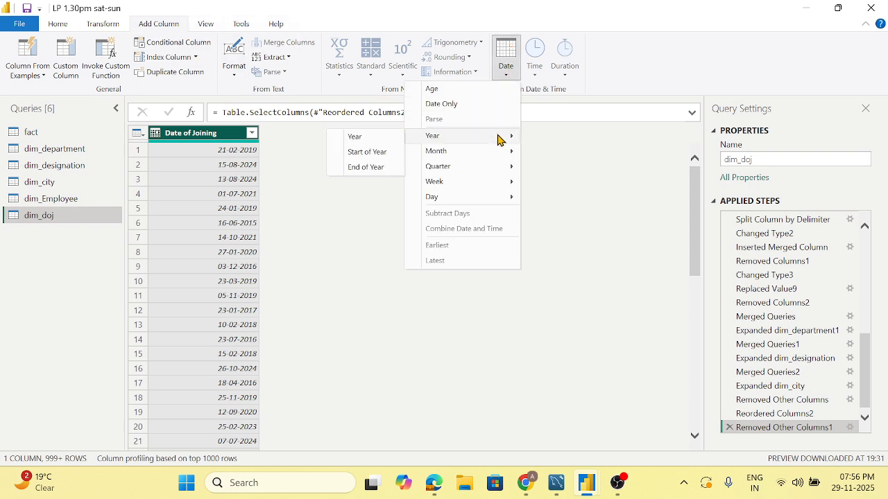
pyautogui.click(358, 138)
pyautogui.click(198, 133)
pyautogui.click(506, 66)
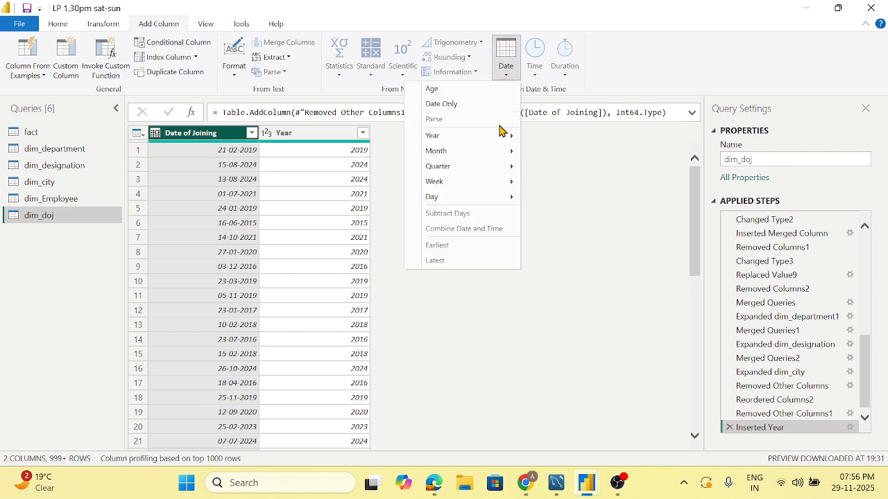
pyautogui.click(339, 151)
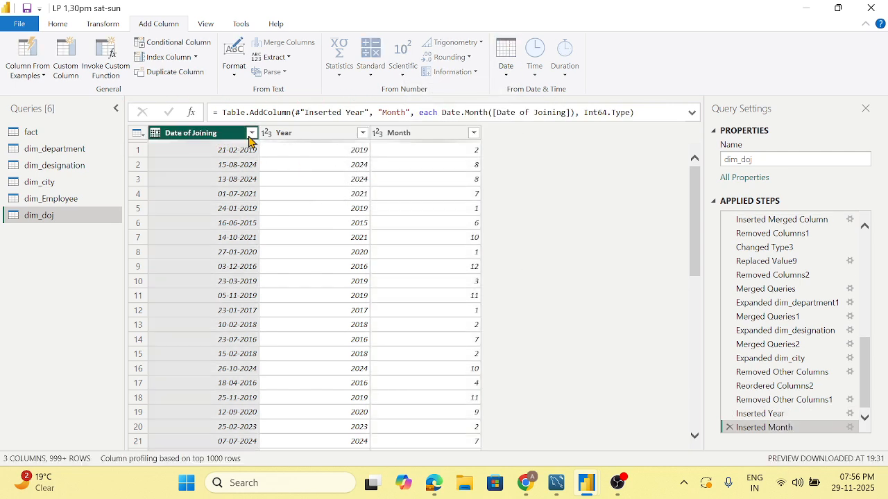
# Step: Add Quarter of Year and Day columns to dim_doj, extracted from Date of Joining
pyautogui.click(506, 65)
pyautogui.moveTo(495, 169)
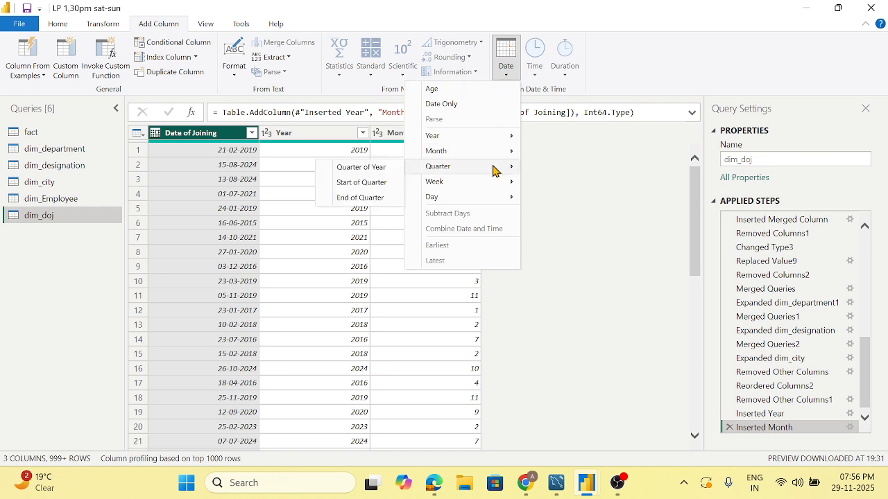
pyautogui.click(361, 168)
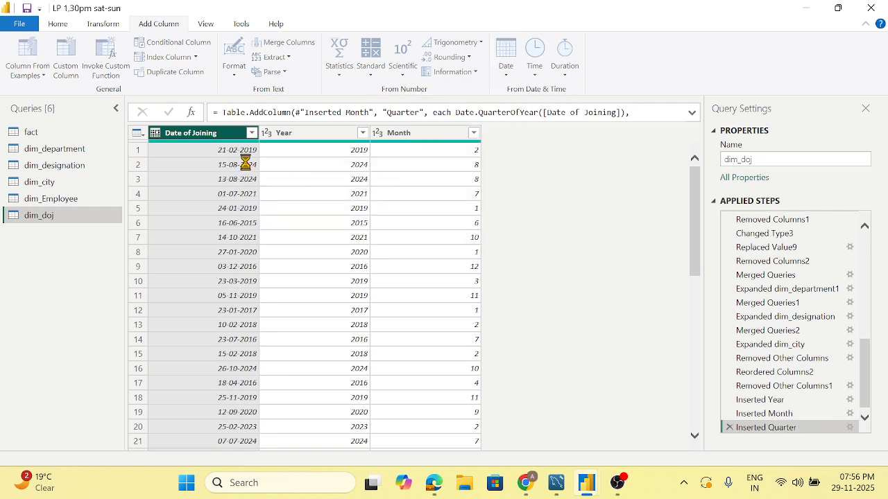
pyautogui.click(252, 136)
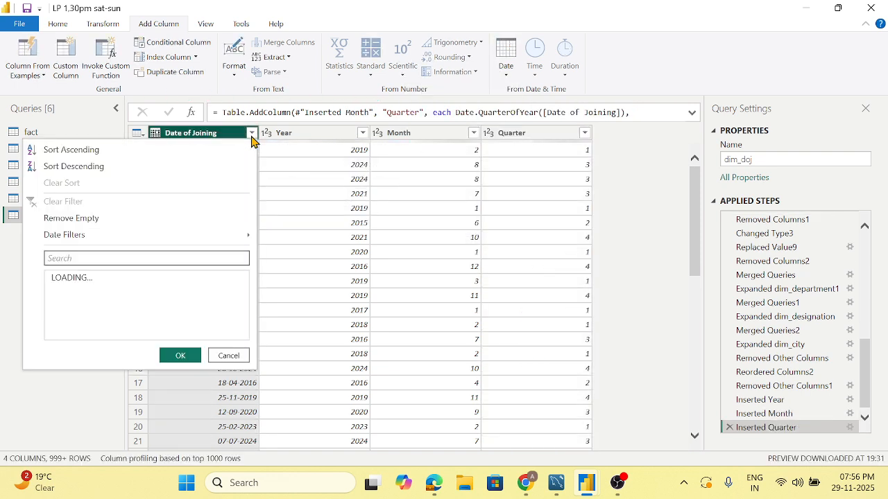
pyautogui.click(237, 135)
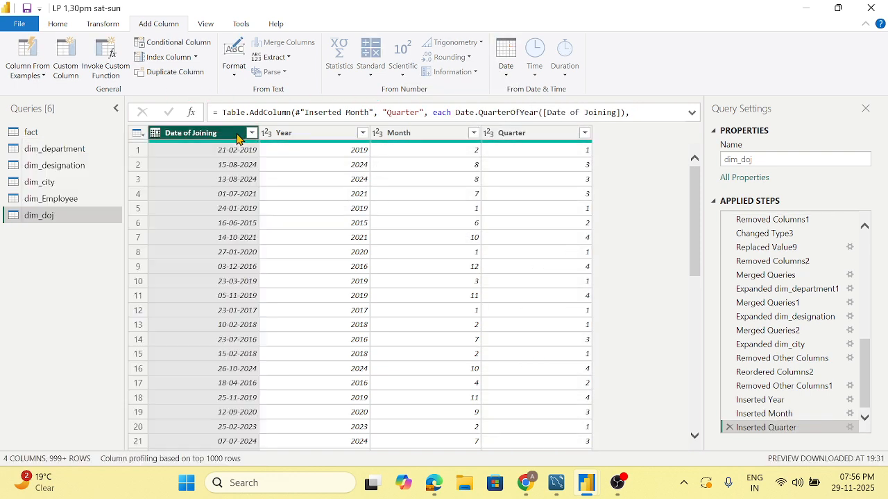
pyautogui.click(507, 74)
pyautogui.moveTo(497, 183)
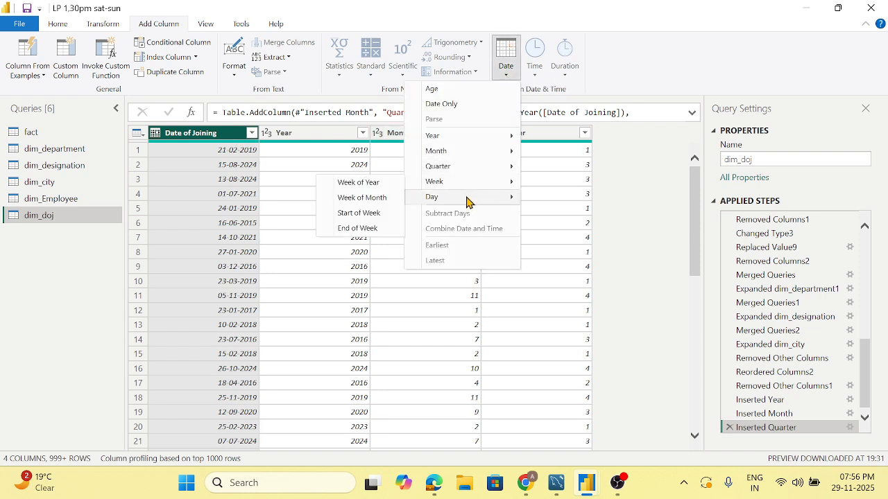
pyautogui.moveTo(470, 199)
pyautogui.click(370, 199)
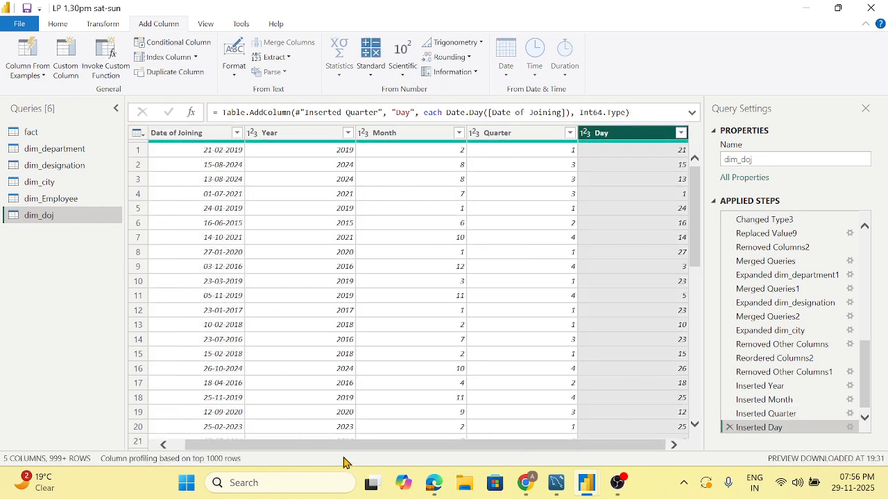
pyautogui.moveTo(339, 445); pyautogui.dragTo(302, 444)
# Step: Review the columns of the dim_Employee, dim_city, dim_designation and fact queries
pyautogui.click(52, 201)
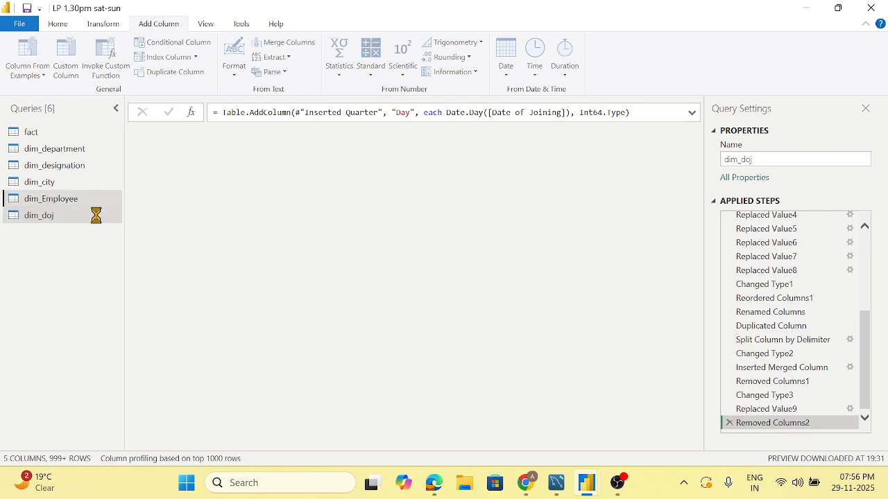
pyautogui.click(48, 183)
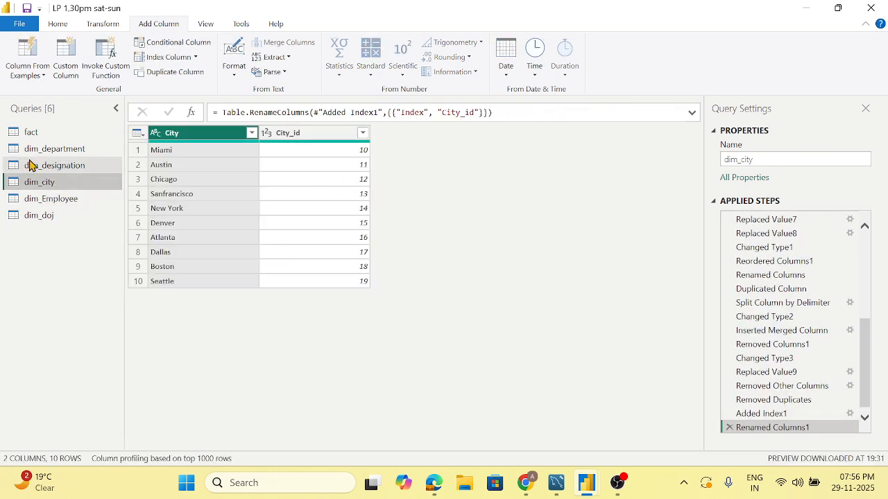
pyautogui.click(47, 169)
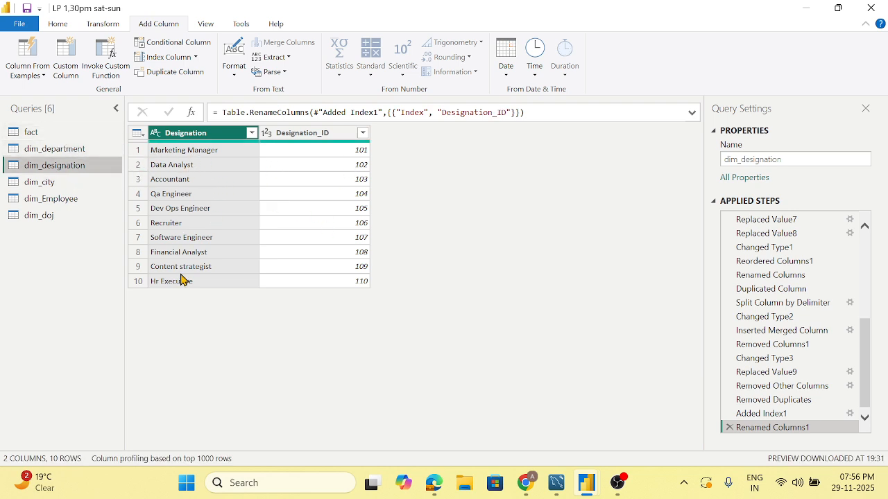
pyautogui.click(54, 136)
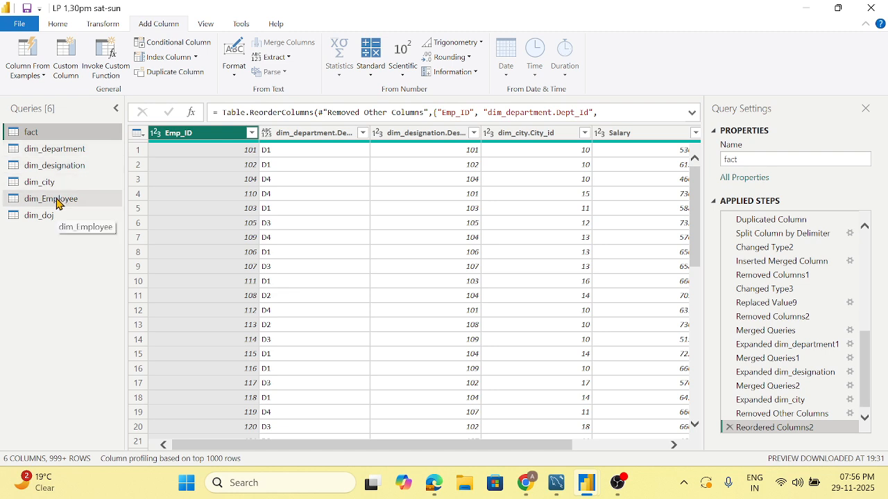
pyautogui.moveTo(399, 447); pyautogui.dragTo(614, 454)
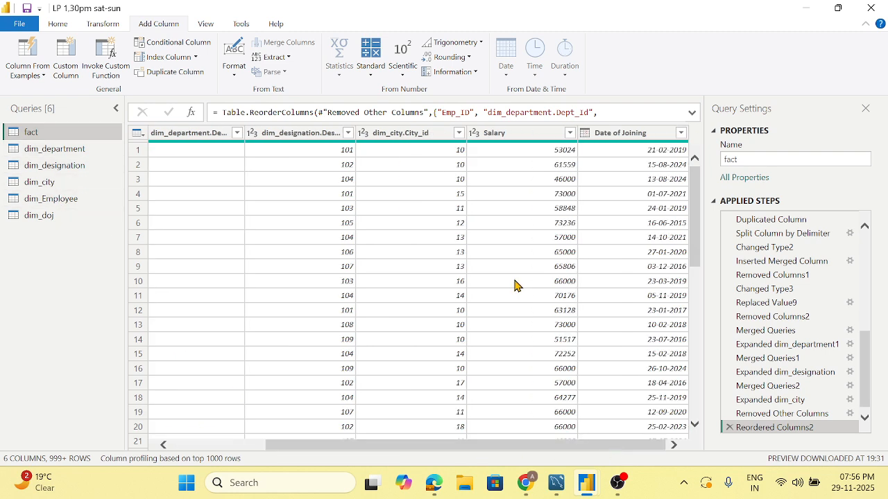
pyautogui.moveTo(525, 454); pyautogui.dragTo(347, 432)
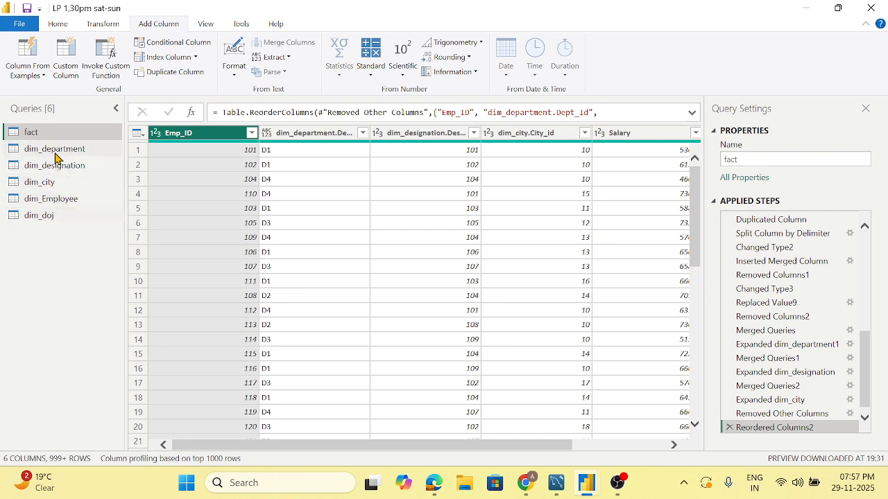
# Step: Close the query editor, applying all query changes to the report, and collapse the fact table's field list
pyautogui.click(58, 24)
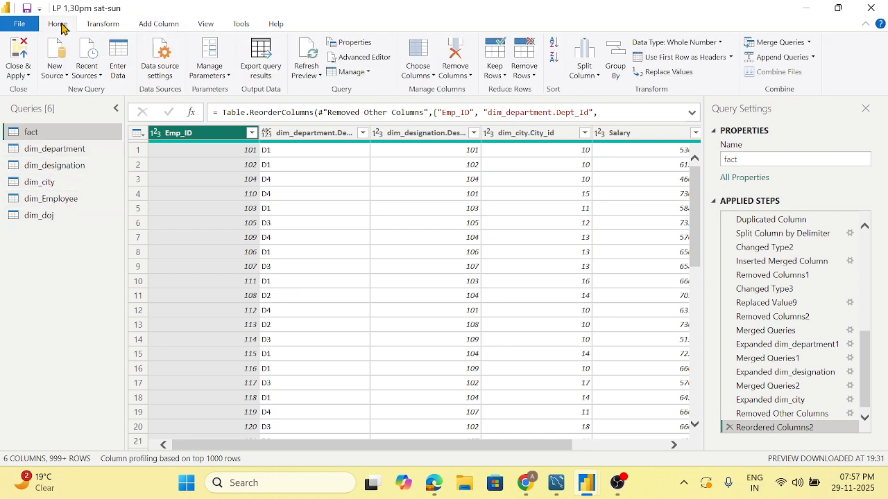
pyautogui.click(26, 77)
pyautogui.click(34, 91)
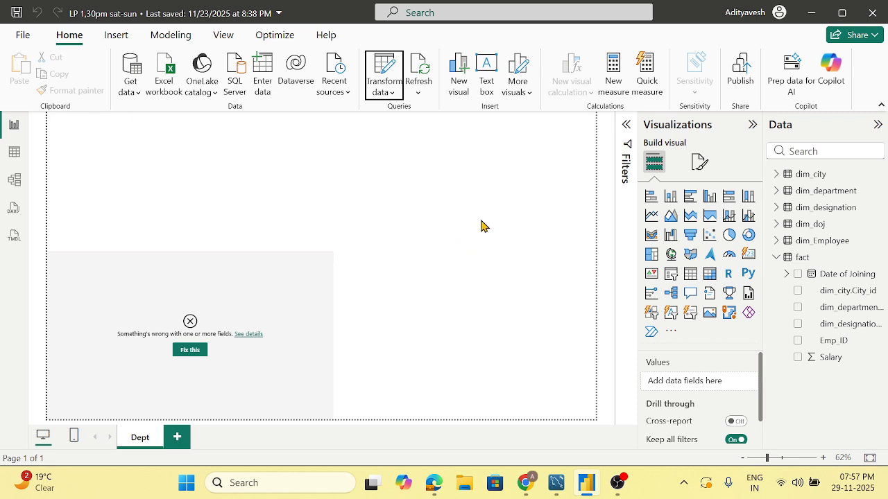
pyautogui.click(784, 262)
pyautogui.click(777, 260)
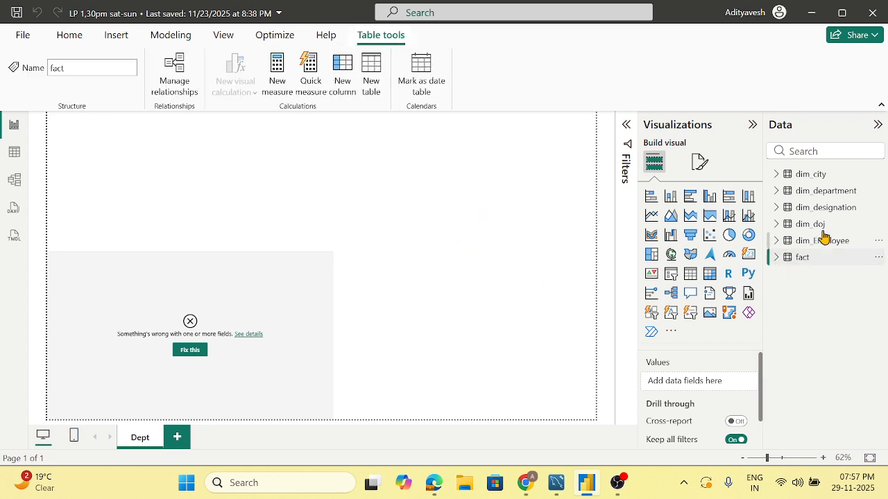
# Step: Inspect the axis fields of the broken chart on the Dept page and the columns available in the fact table
pyautogui.click(76, 37)
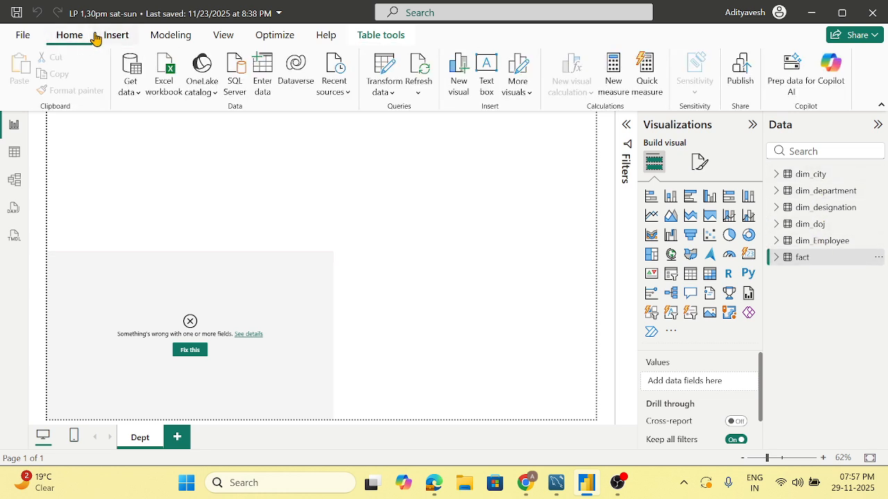
pyautogui.click(817, 265)
pyautogui.scroll(-2, 760, 382)
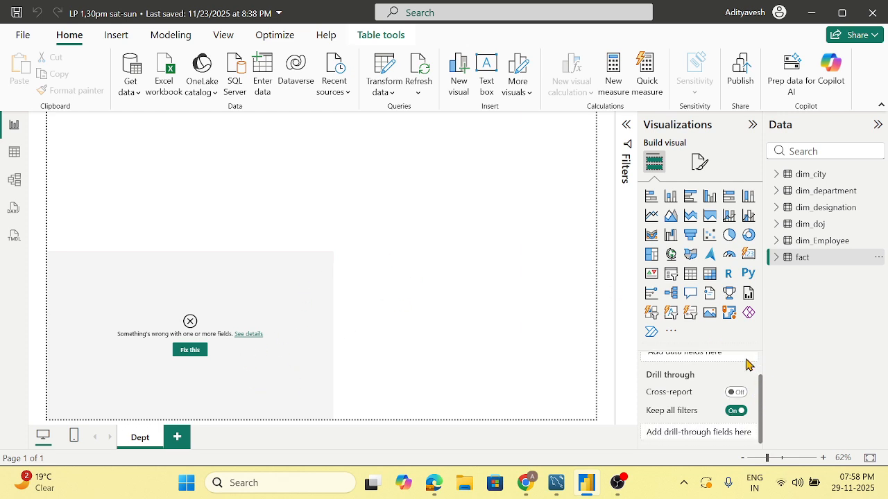
pyautogui.scroll(2, 699, 386)
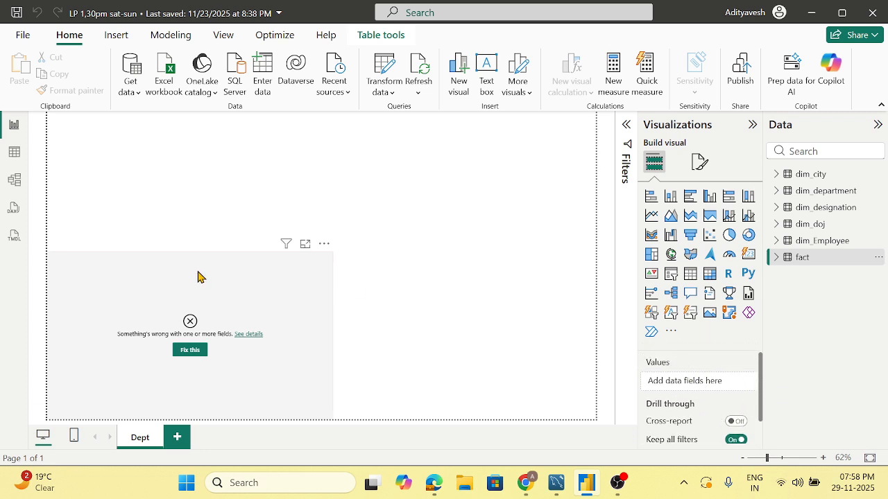
pyautogui.click(330, 291)
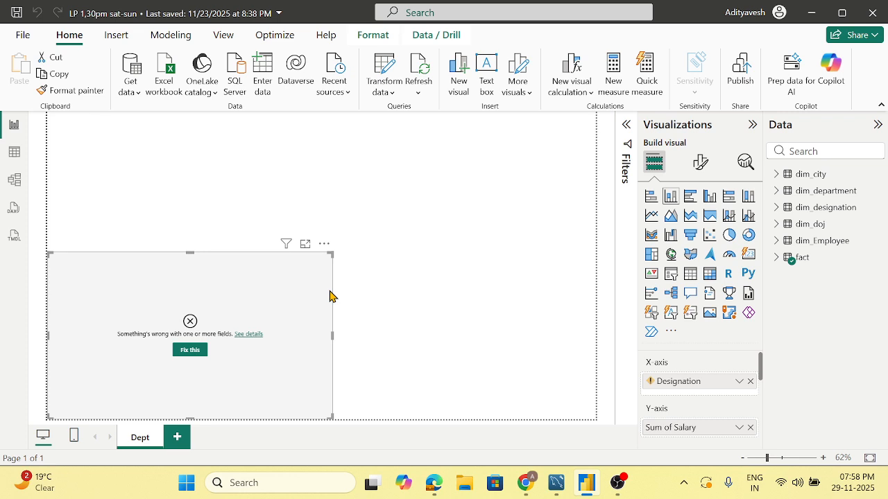
pyautogui.moveTo(674, 386)
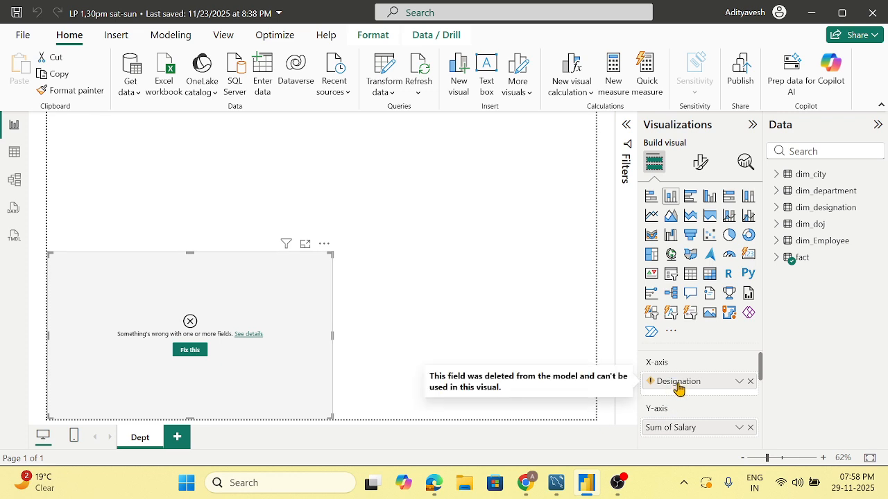
pyautogui.click(776, 260)
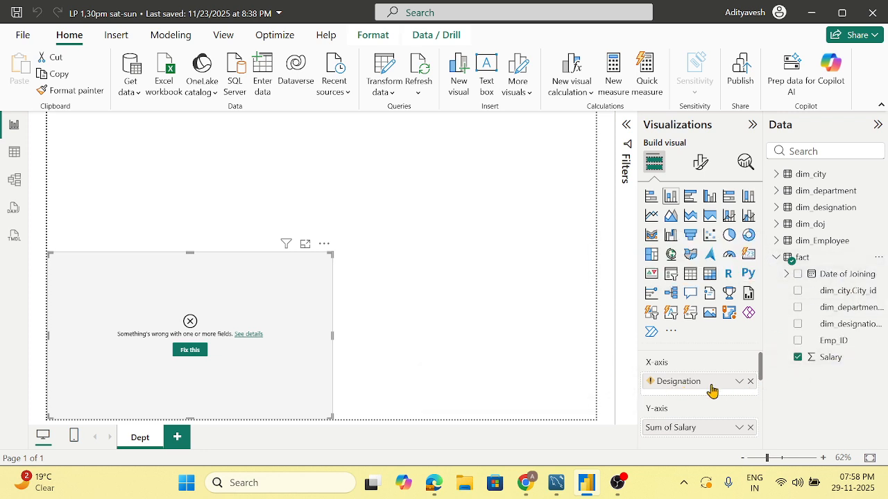
pyautogui.click(777, 258)
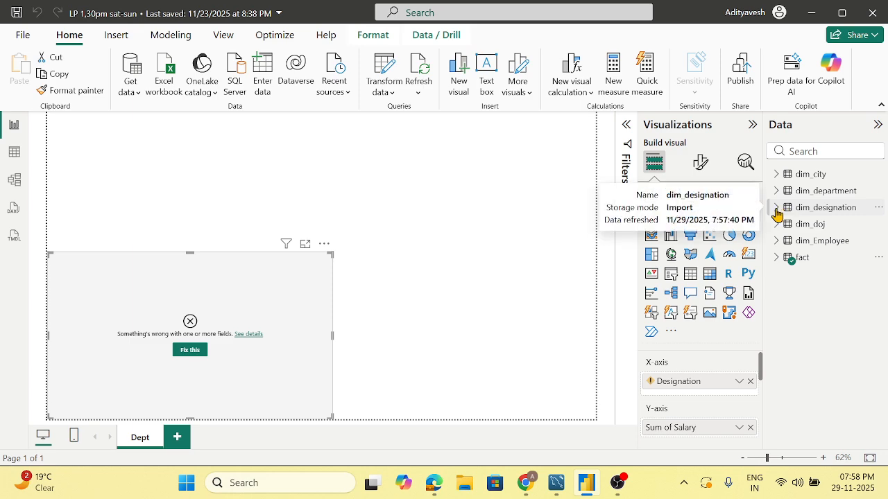
# Step: Show the fact table's data and narrow its department, designation and city ID columns
pyautogui.click(13, 156)
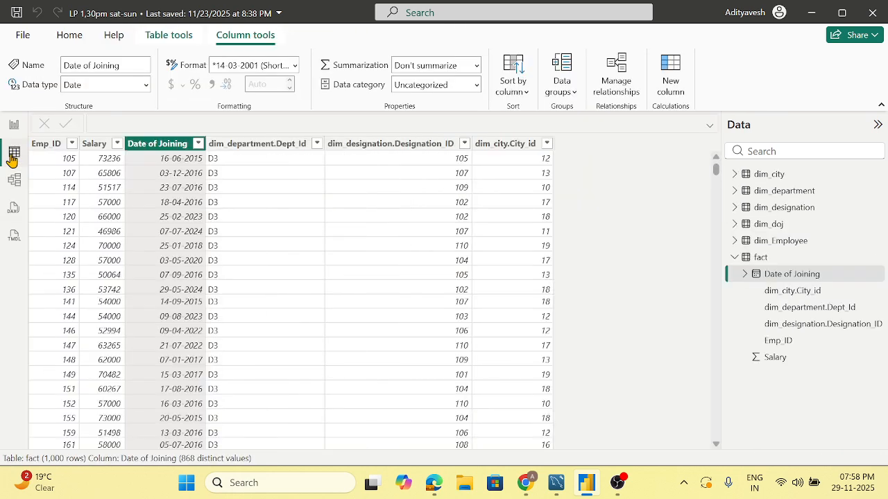
pyautogui.moveTo(323, 145); pyautogui.dragTo(264, 146)
pyautogui.moveTo(411, 146); pyautogui.dragTo(305, 145)
pyautogui.moveTo(386, 144); pyautogui.dragTo(348, 147)
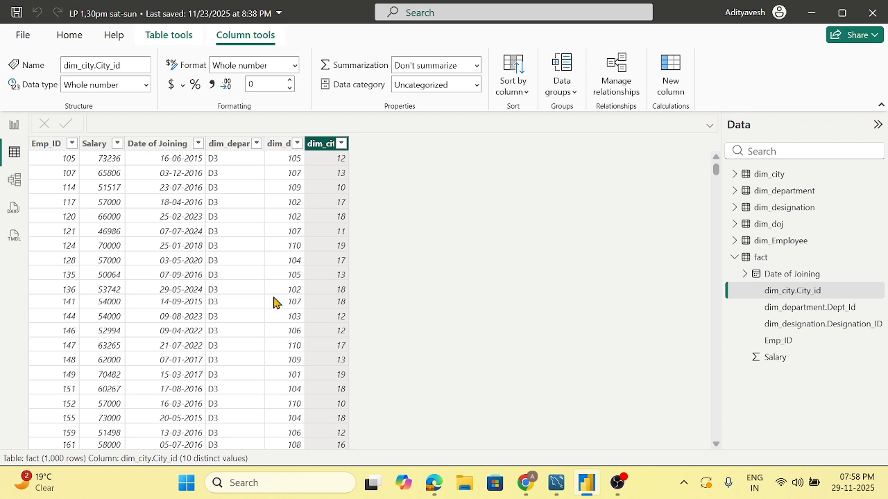
# Step: Review the data in the dim_Employee, dim_doj, dim_designation, dim_department and dim_city tables
pyautogui.click(734, 257)
pyautogui.click(770, 243)
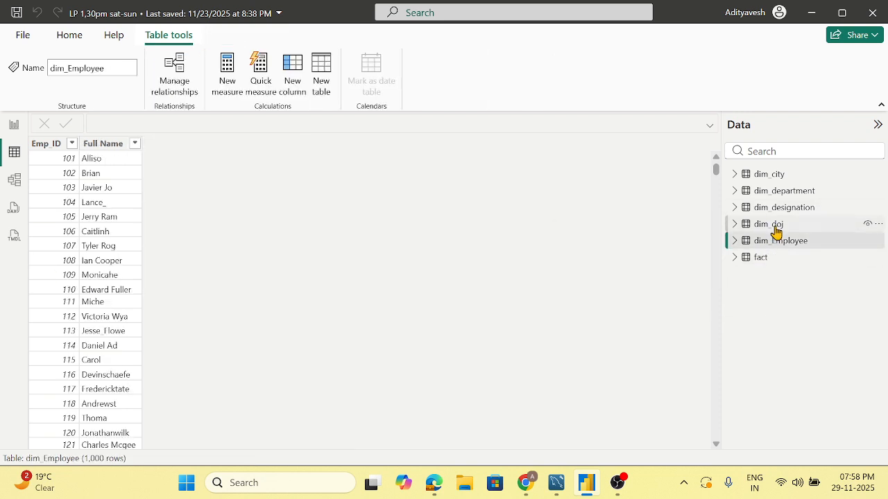
pyautogui.click(775, 226)
pyautogui.click(775, 209)
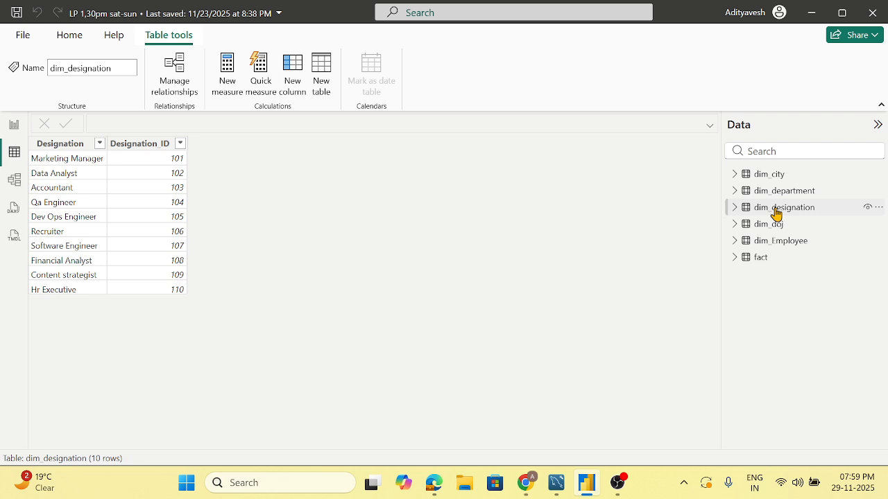
pyautogui.click(777, 195)
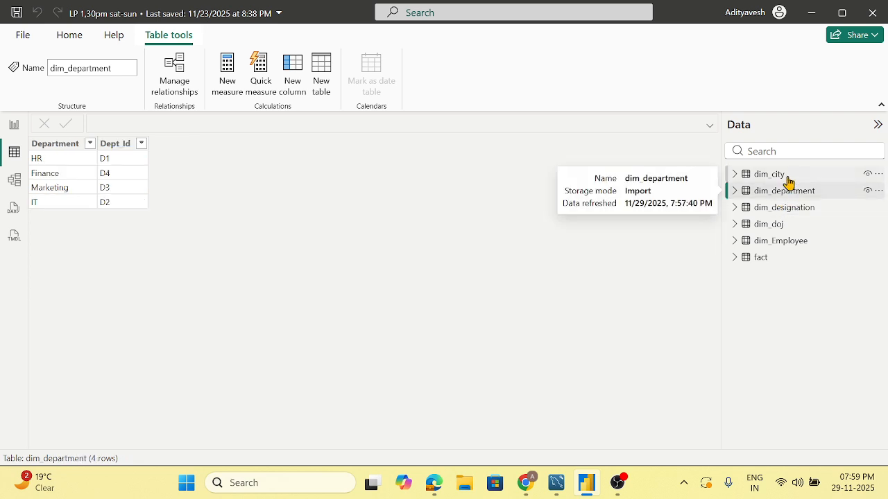
pyautogui.click(788, 176)
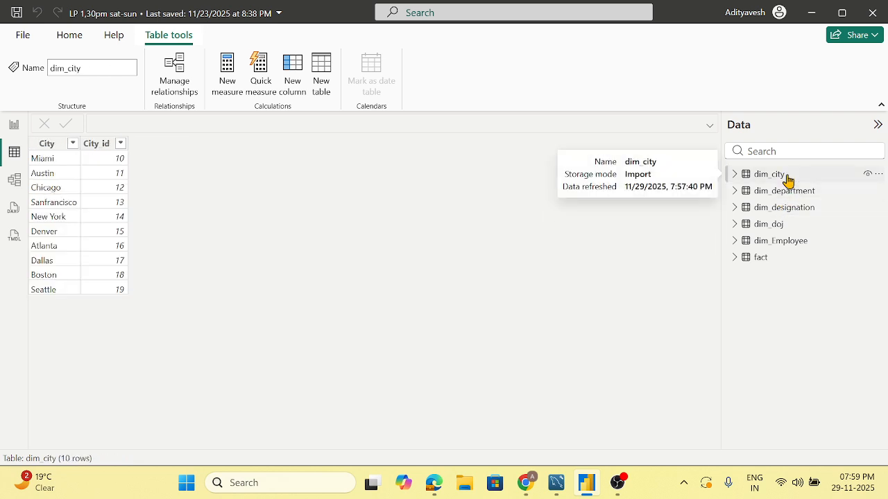
# Step: Open the model diagram, place fact below a row of dim_Employee, dim_city, dim_department and dim_designation, and put dim_doj at fact's right
pyautogui.click(13, 183)
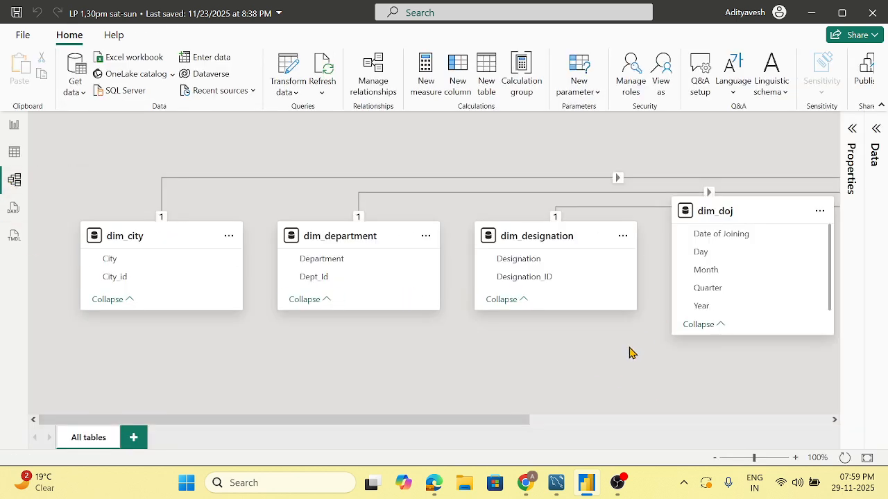
pyautogui.moveTo(752, 460); pyautogui.dragTo(748, 459)
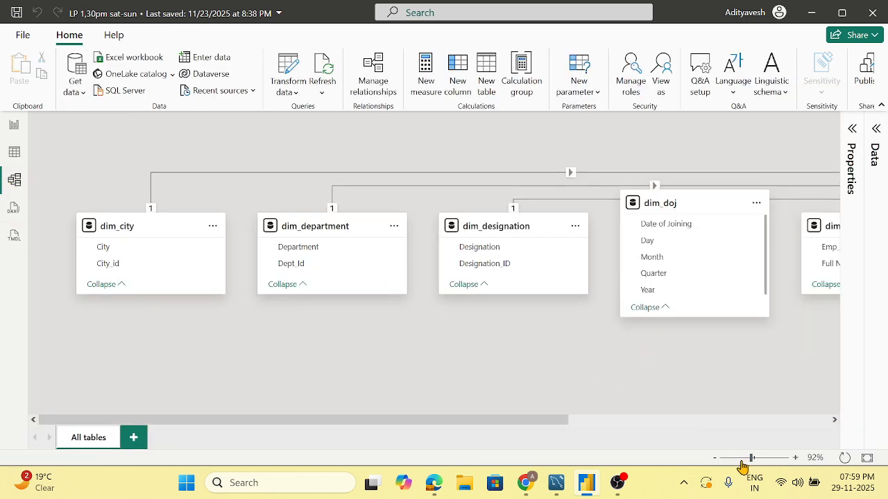
pyautogui.moveTo(494, 414); pyautogui.dragTo(721, 420)
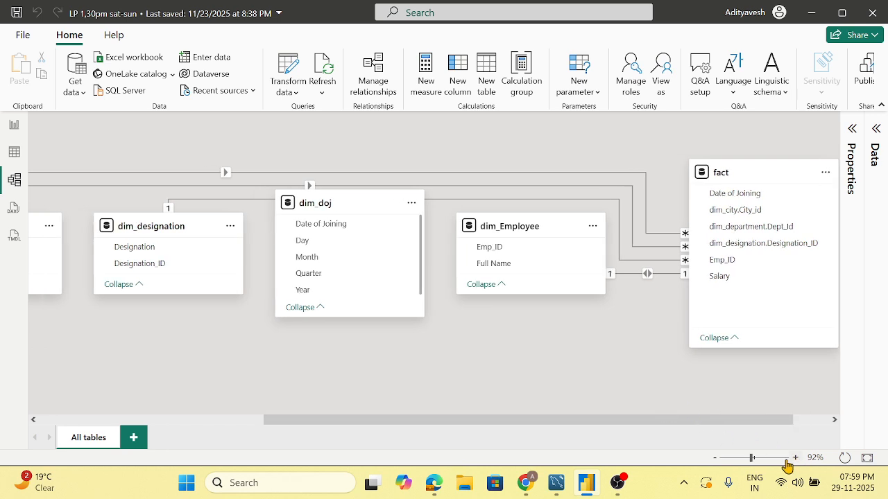
pyautogui.moveTo(751, 460); pyautogui.dragTo(737, 459)
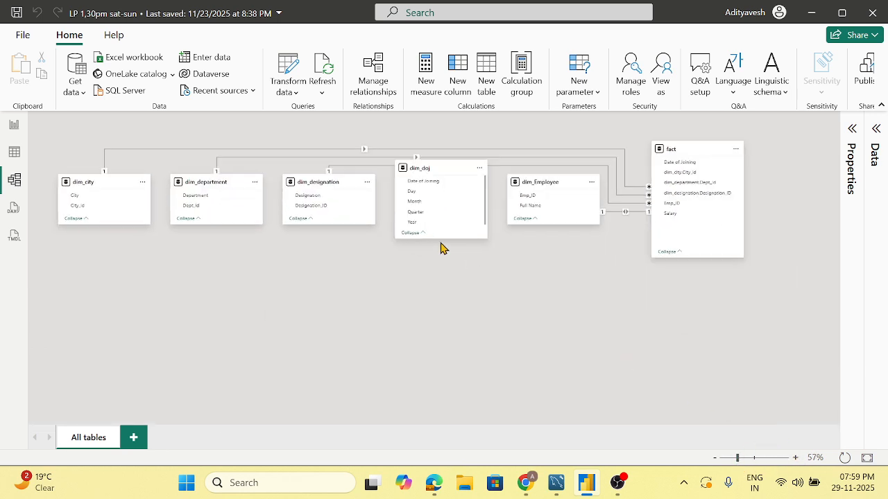
pyautogui.moveTo(673, 158); pyautogui.dragTo(308, 269)
pyautogui.moveTo(440, 171); pyautogui.dragTo(653, 298)
pyautogui.moveTo(293, 178); pyautogui.dragTo(606, 160)
pyautogui.moveTo(190, 179); pyautogui.dragTo(323, 151)
pyautogui.moveTo(81, 182); pyautogui.dragTo(229, 147)
pyautogui.moveTo(530, 183); pyautogui.dragTo(91, 155)
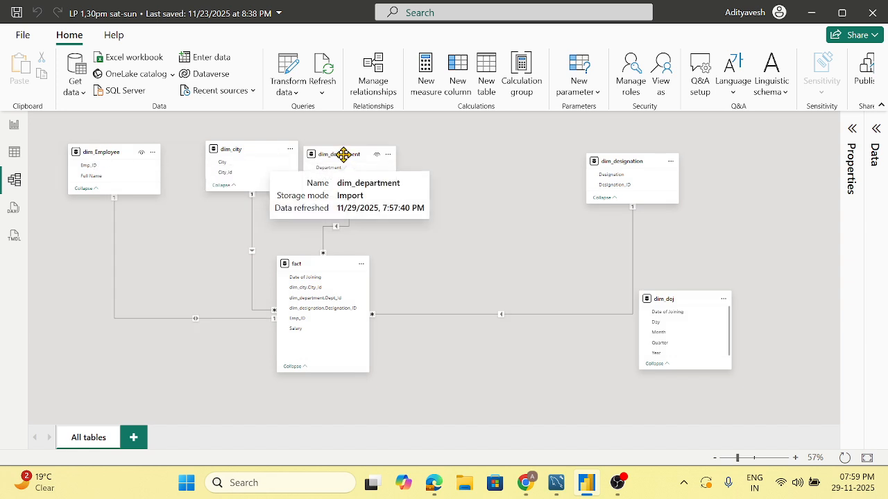
# Step: Rearrange the diagram with dim_department and dim_designation right of fact, dim_city at its lower left and dim_doj below it
pyautogui.moveTo(349, 153); pyautogui.dragTo(128, 269)
pyautogui.moveTo(333, 263); pyautogui.dragTo(368, 167)
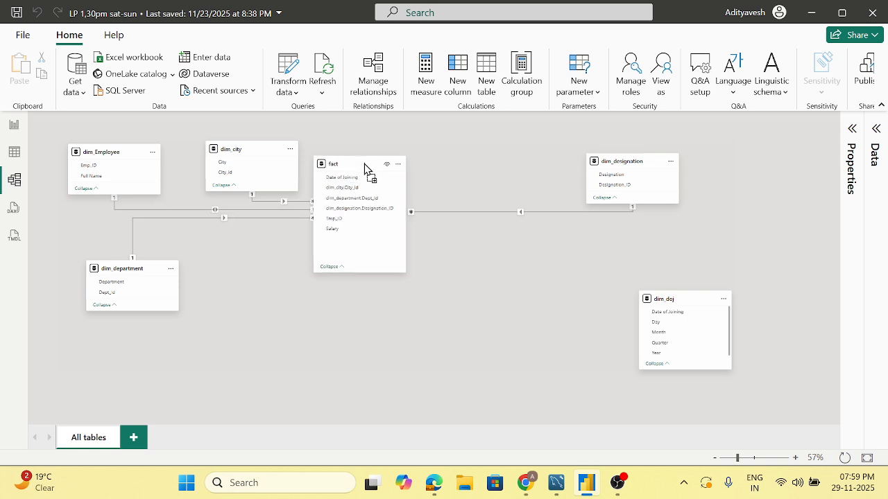
pyautogui.moveTo(262, 152); pyautogui.dragTo(349, 362)
pyautogui.moveTo(617, 161); pyautogui.dragTo(551, 234)
pyautogui.moveTo(125, 266); pyautogui.dragTo(481, 152)
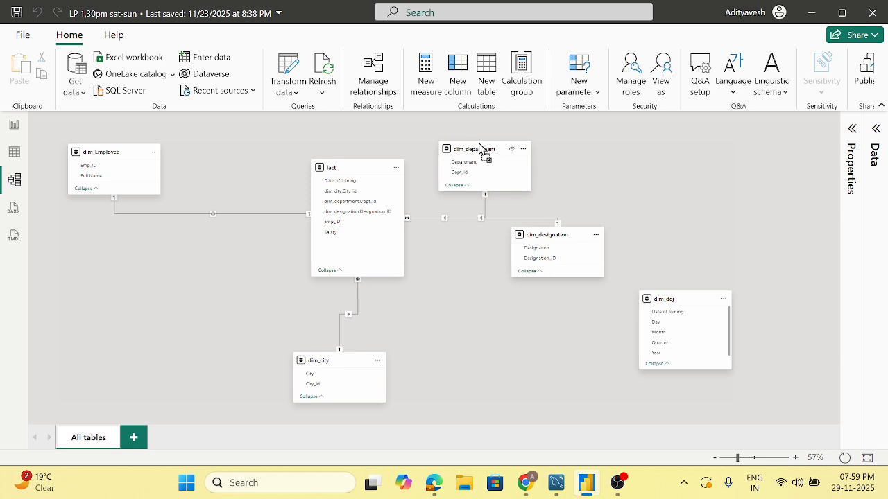
pyautogui.moveTo(364, 361); pyautogui.dragTo(161, 358)
pyautogui.moveTo(676, 305); pyautogui.dragTo(394, 333)
pyautogui.click(867, 457)
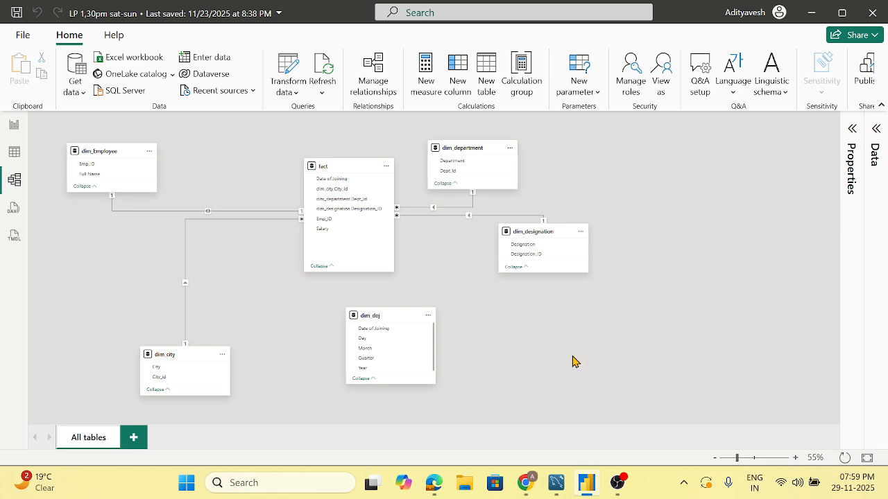
# Step: Move fact closer to dim_Employee and place dim_city directly beneath dim_Employee in the model diagram
pyautogui.click(756, 458)
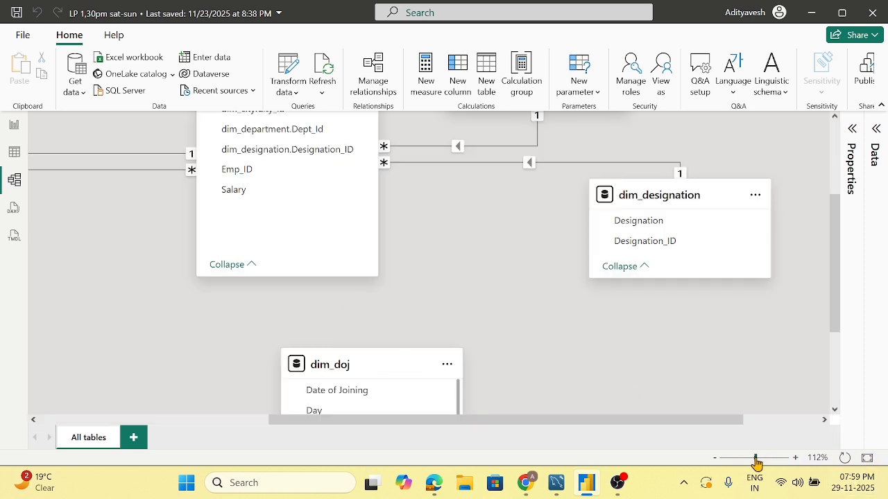
pyautogui.click(750, 459)
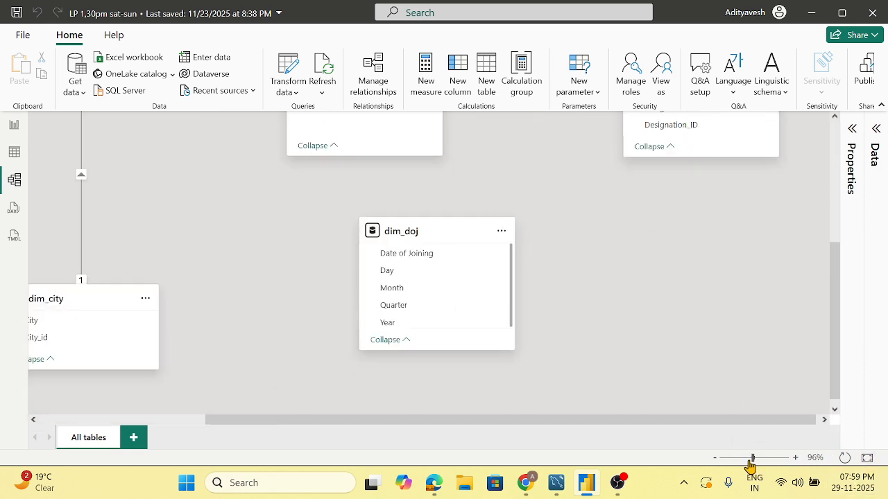
pyautogui.moveTo(753, 461); pyautogui.dragTo(746, 458)
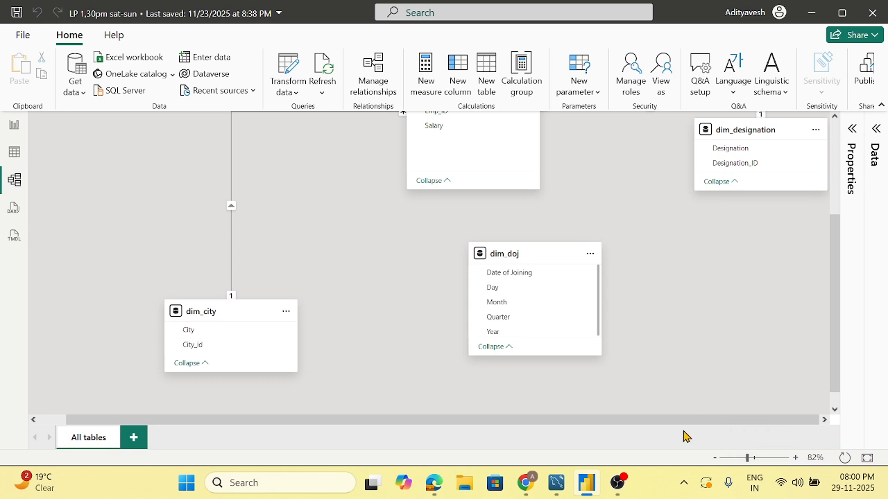
pyautogui.moveTo(670, 427); pyautogui.dragTo(712, 310)
pyautogui.scroll(1, 712, 310)
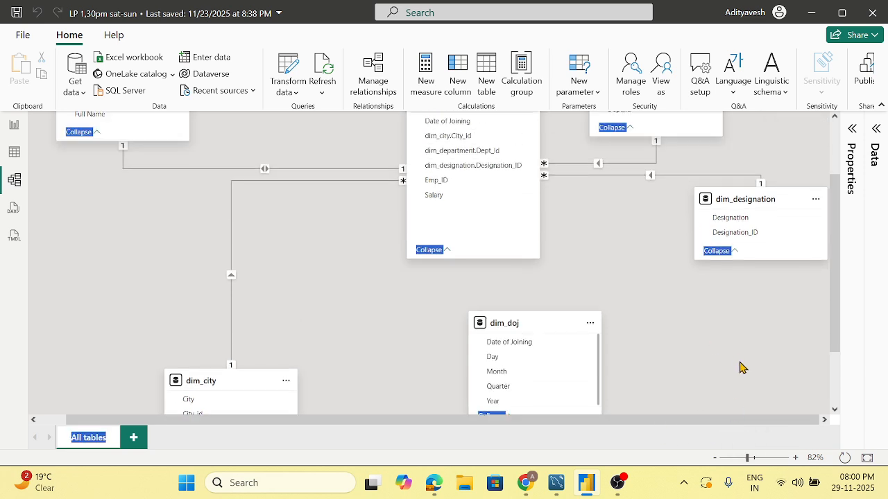
pyautogui.scroll(1, 420, 260)
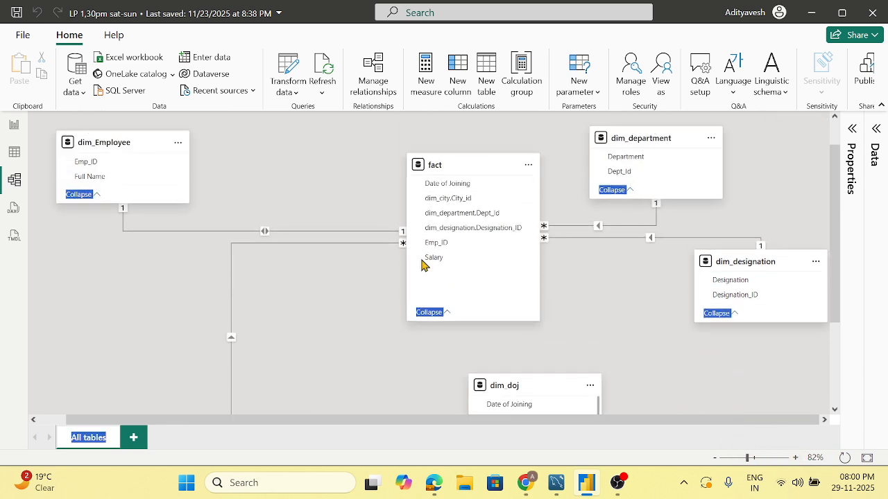
pyautogui.moveTo(454, 173); pyautogui.dragTo(332, 173)
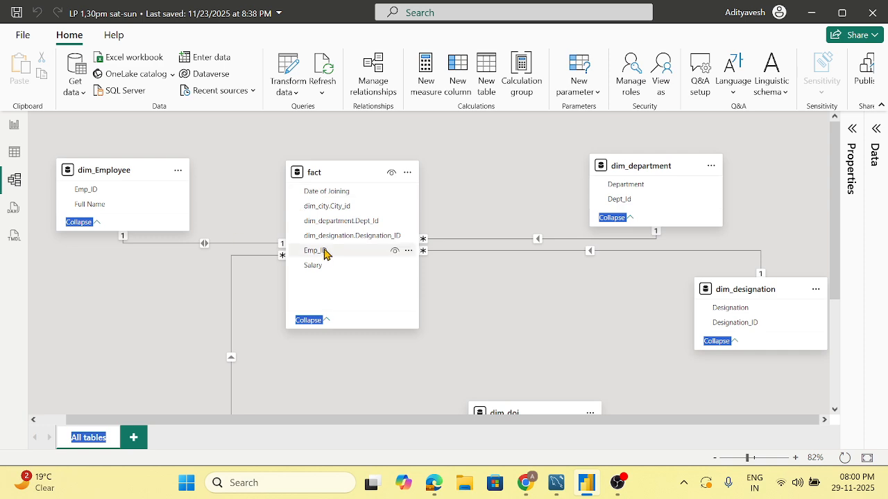
pyautogui.scroll(-2, 311, 252)
pyautogui.moveTo(220, 286); pyautogui.dragTo(136, 161)
pyautogui.scroll(3, 576, 404)
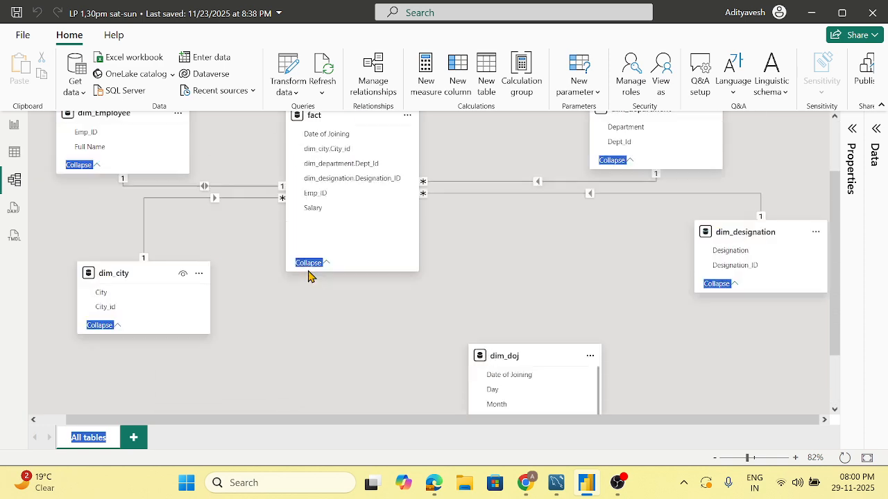
# Step: Bring dim_department and dim_designation closer to the fact table's right side and place dim_doj between fact and dim_designation
pyautogui.scroll(-2, 568, 385)
pyautogui.moveTo(526, 274); pyautogui.dragTo(519, 338)
pyautogui.moveTo(644, 165); pyautogui.dragTo(539, 165)
pyautogui.moveTo(741, 290); pyautogui.dragTo(661, 309)
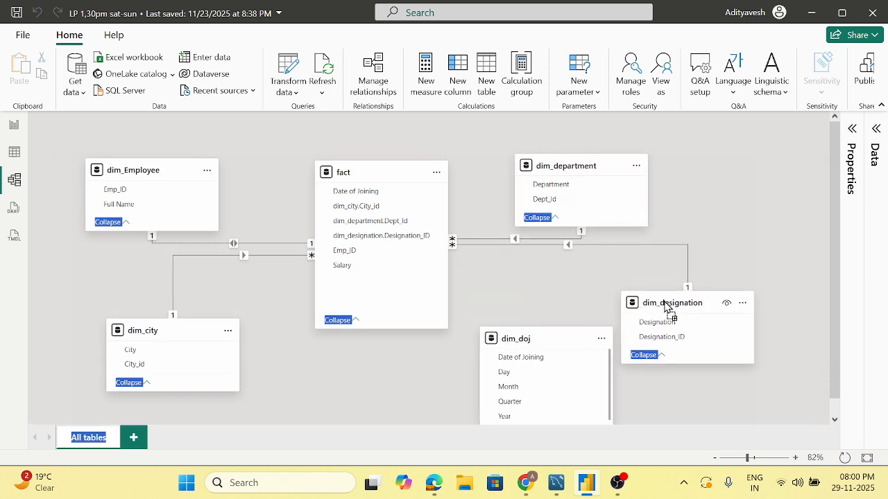
# Step: Swap dim_city and dim_doj so dim_doj sits beneath dim_Employee, and align dim_Employee and fact at the same height
pyautogui.moveTo(523, 338); pyautogui.dragTo(323, 364)
pyautogui.moveTo(156, 328); pyautogui.dragTo(529, 331)
pyautogui.moveTo(334, 367); pyautogui.dragTo(179, 290)
pyautogui.moveTo(142, 168); pyautogui.dragTo(144, 163)
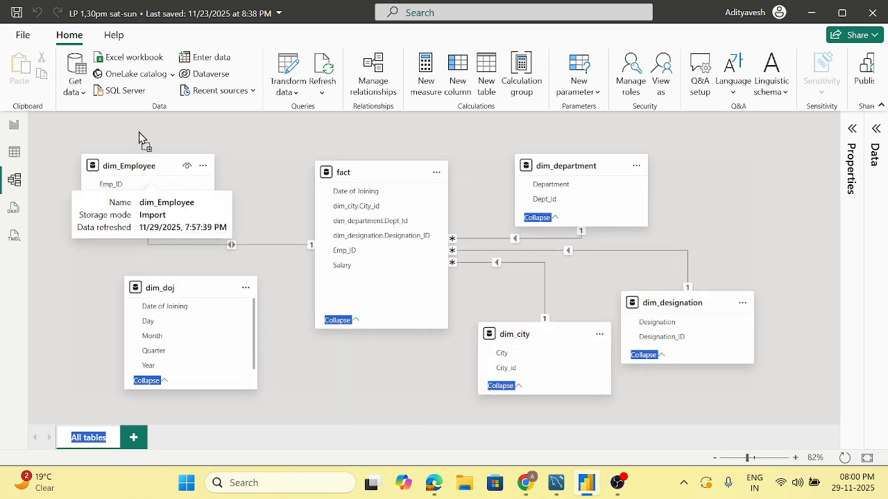
pyautogui.moveTo(373, 174); pyautogui.dragTo(356, 167)
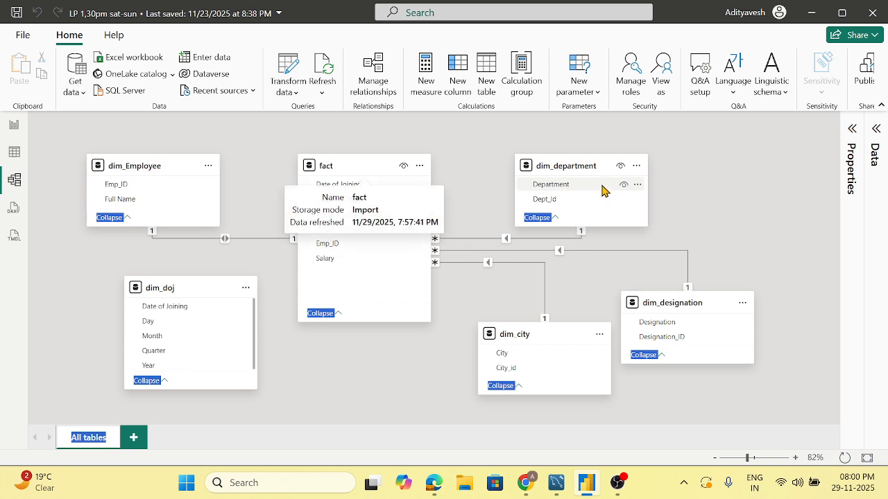
# Step: Shift dim_department closer to fact, move dim_city slightly lower, and raise dim_designation to the far right of the diagram
pyautogui.moveTo(559, 167); pyautogui.dragTo(537, 166)
pyautogui.moveTo(660, 303)
pyautogui.mouseDown()
pyautogui.moveTo(687, 308)
pyautogui.moveTo(674, 307)
pyautogui.mouseUp()
pyautogui.moveTo(518, 336); pyautogui.dragTo(507, 351)
pyautogui.moveTo(696, 312); pyautogui.dragTo(723, 248)
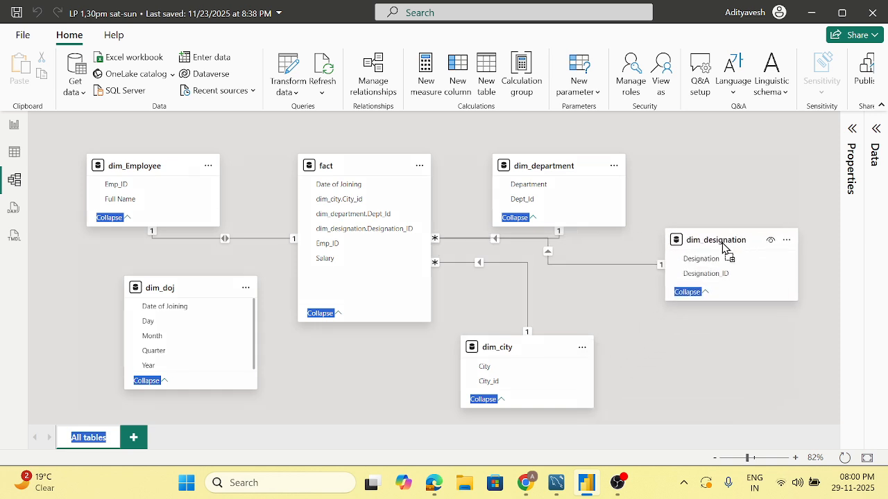
pyautogui.click(733, 347)
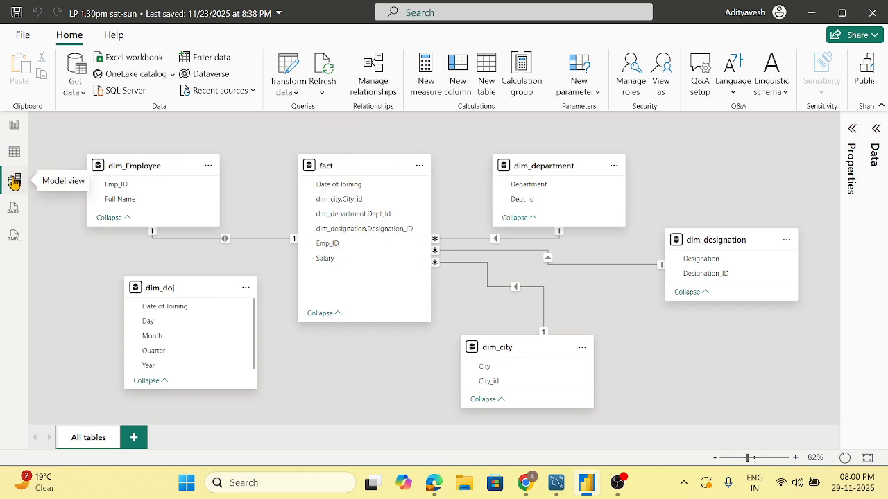
# Step: Examine the cardinality and cross-filter direction of the relationship between dim_Employee and fact
pyautogui.click(224, 242)
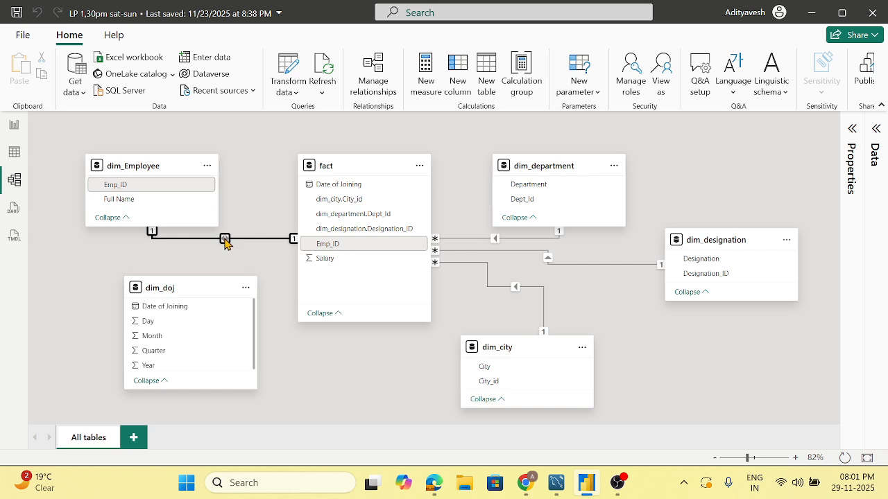
pyautogui.doubleClick(225, 239)
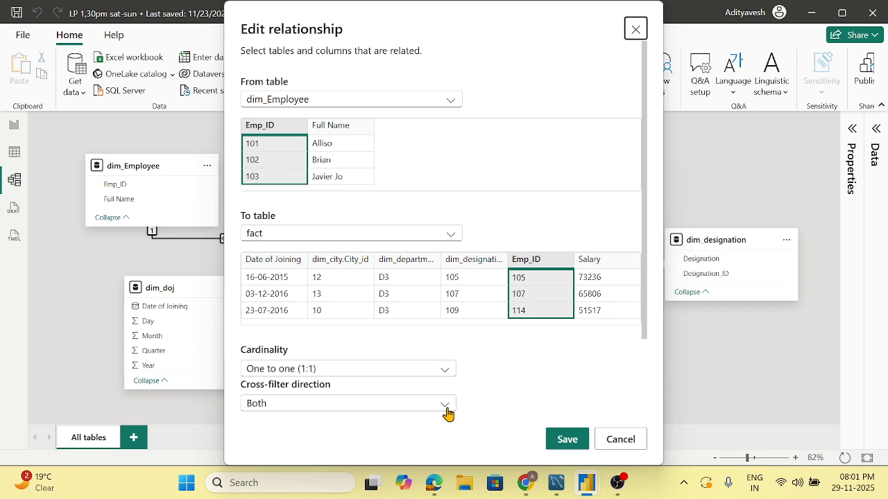
pyautogui.click(615, 440)
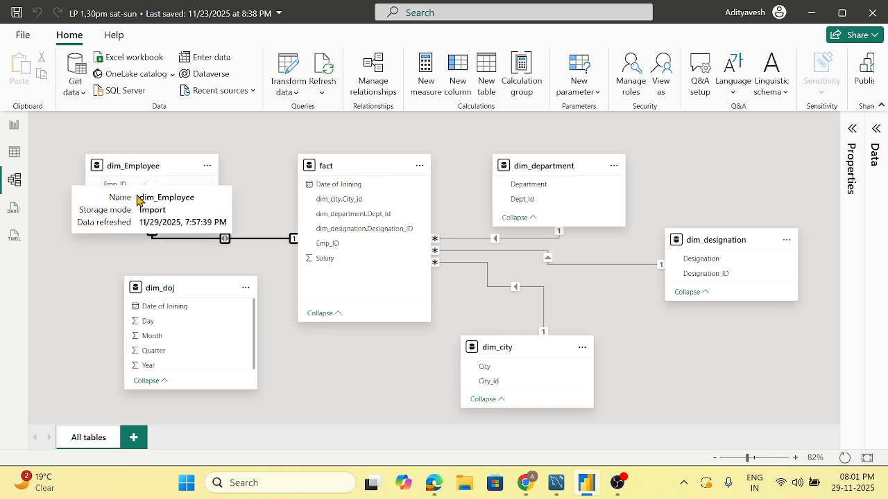
pyautogui.moveTo(141, 167)
pyautogui.mouseDown()
pyautogui.moveTo(166, 147)
pyautogui.moveTo(143, 150)
pyautogui.mouseUp()
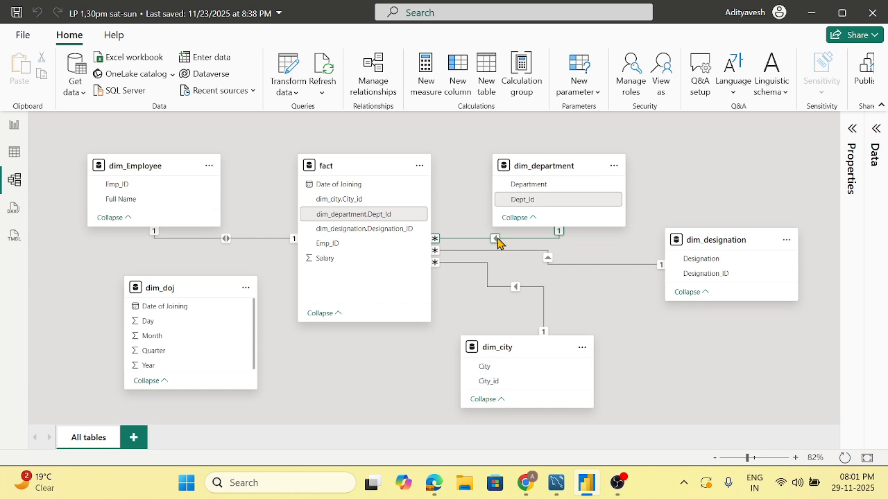
# Step: Examine the cardinality and cross-filter direction of the relationships linking fact to dim_city and dim_department
pyautogui.doubleClick(518, 293)
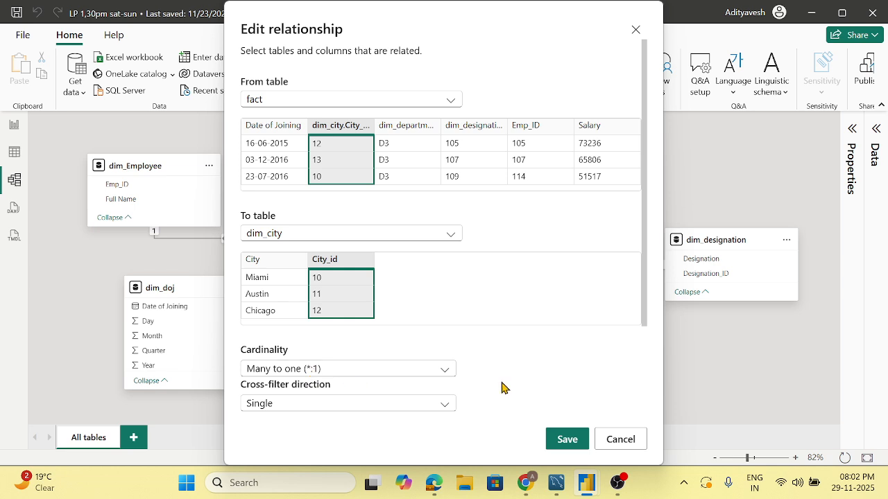
pyautogui.click(615, 440)
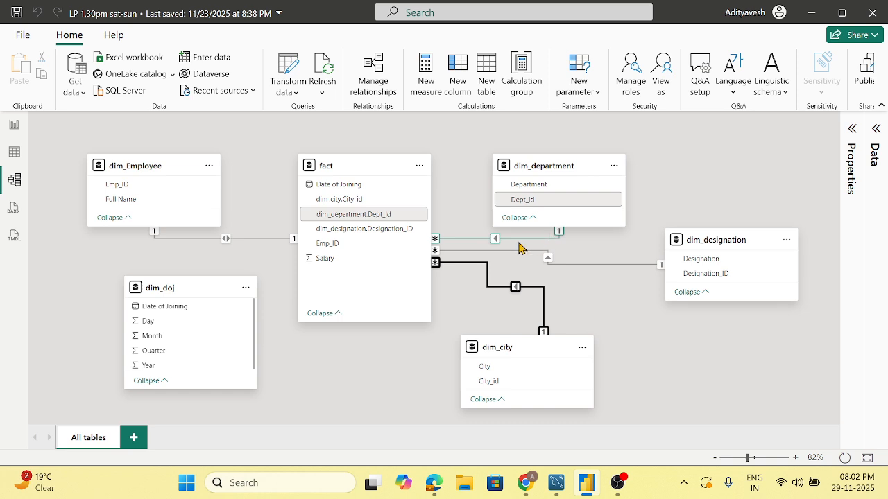
pyautogui.doubleClick(494, 243)
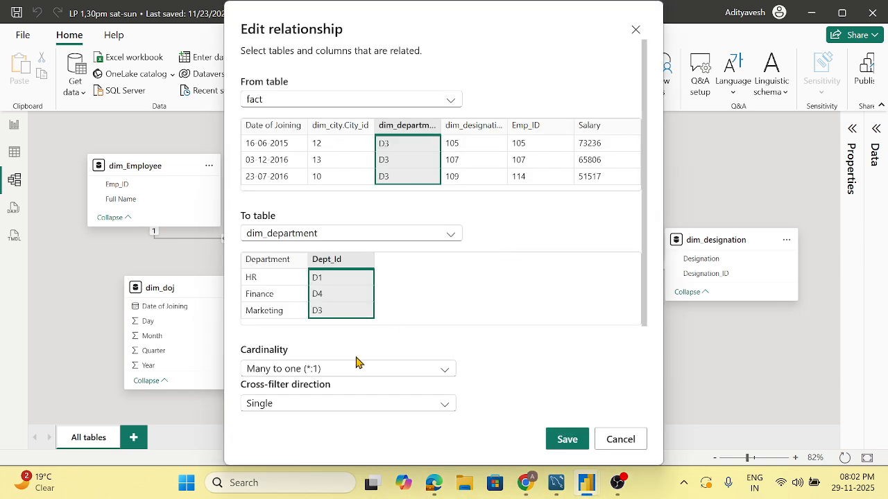
pyautogui.click(297, 408)
pyautogui.click(361, 416)
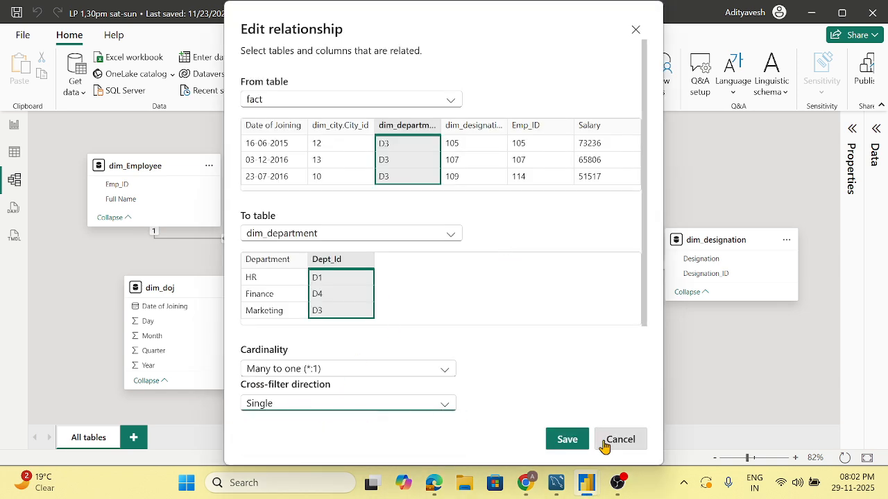
pyautogui.click(609, 440)
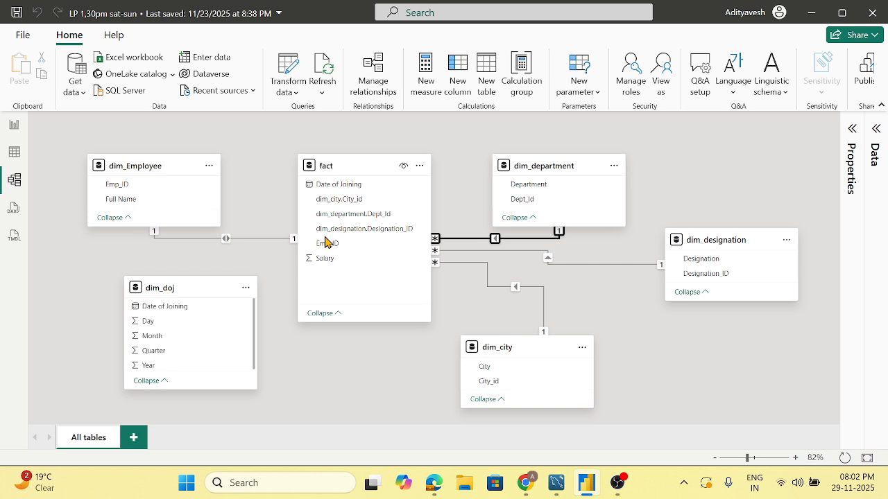
pyautogui.click(375, 85)
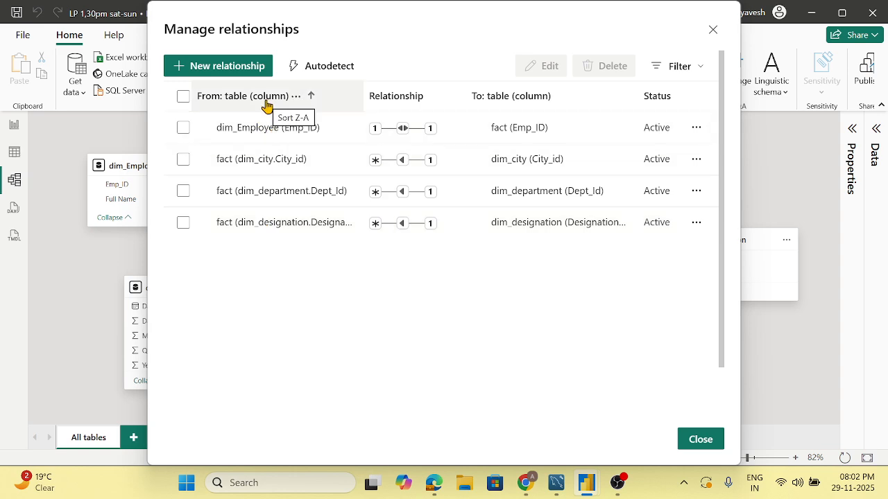
pyautogui.click(223, 74)
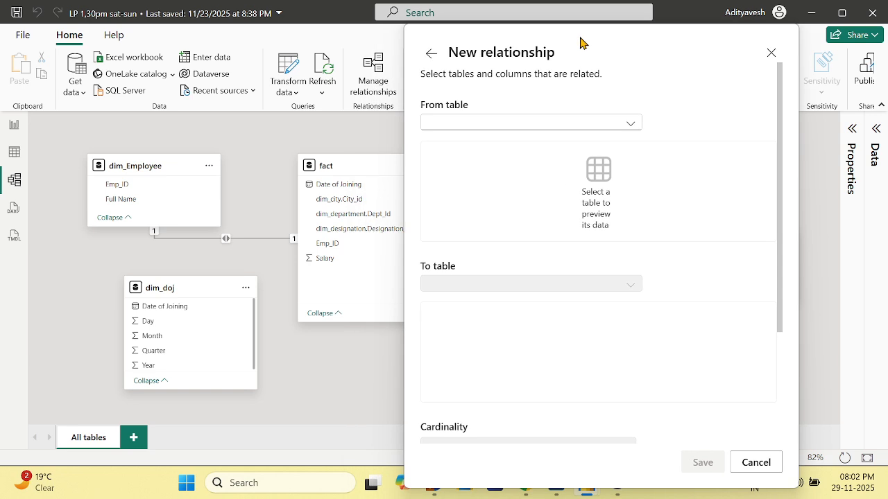
pyautogui.click(600, 132)
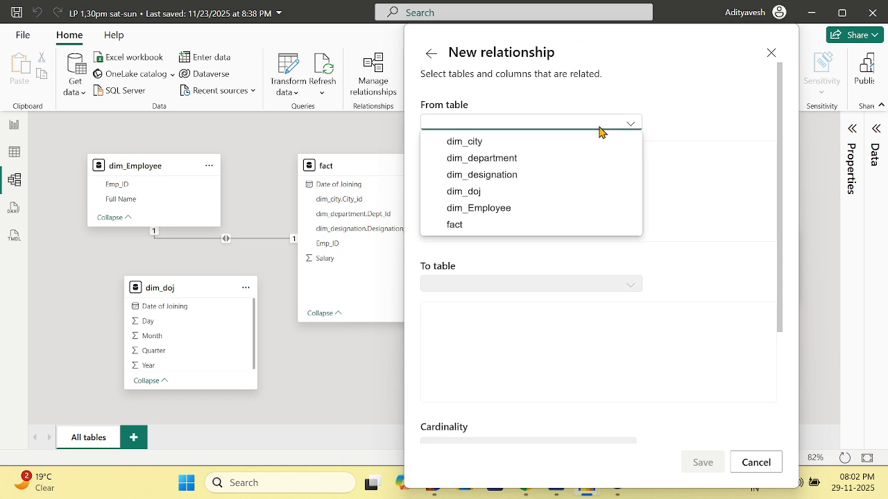
pyautogui.click(478, 200)
pyautogui.click(553, 257)
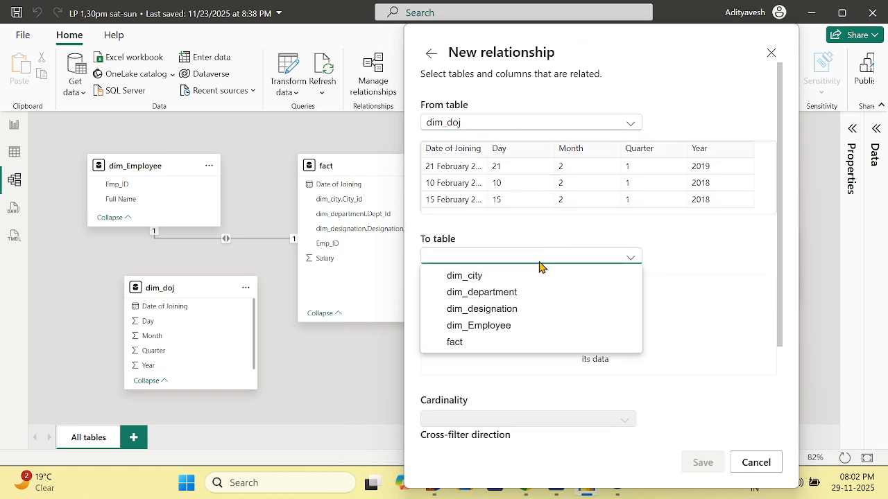
pyautogui.click(485, 342)
pyautogui.click(452, 151)
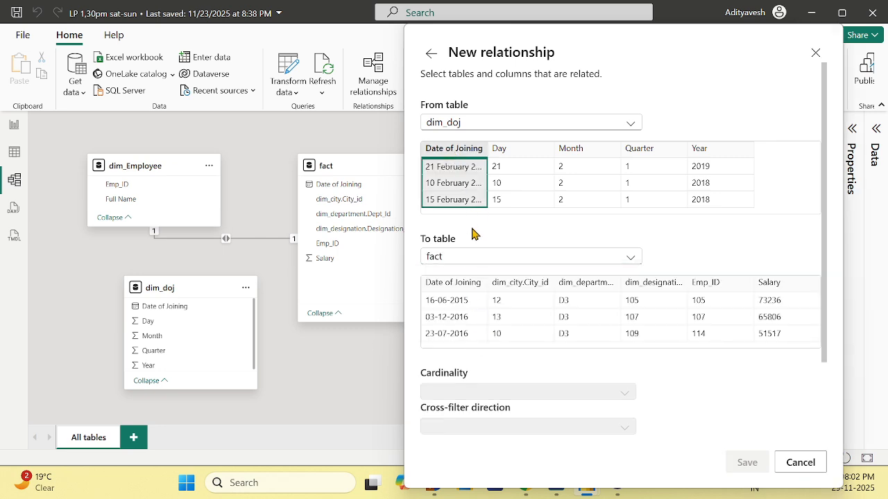
pyautogui.click(456, 285)
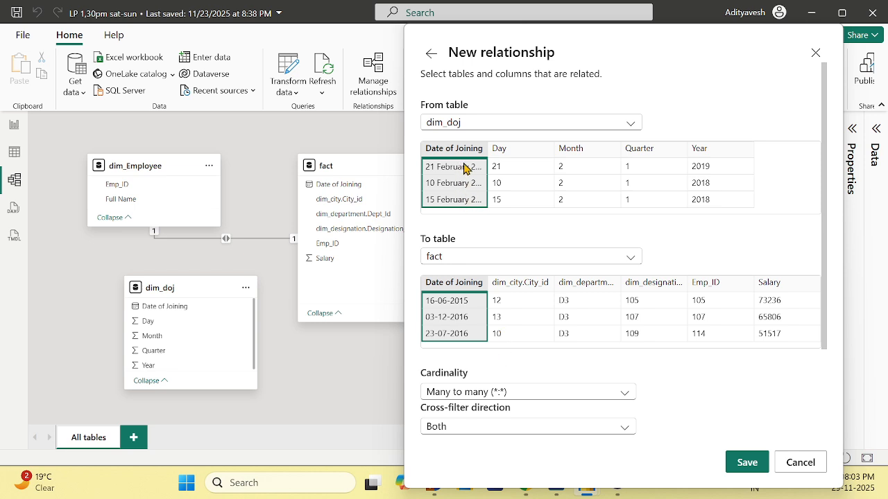
pyautogui.click(805, 463)
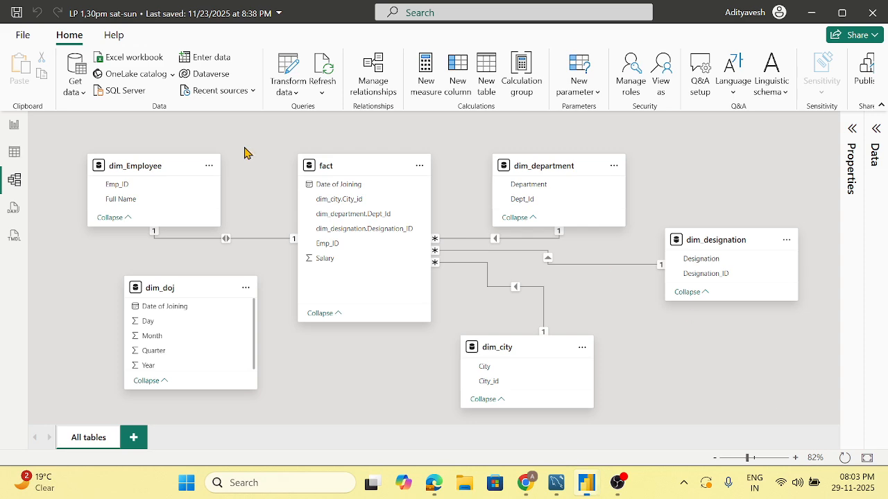
pyautogui.click(718, 440)
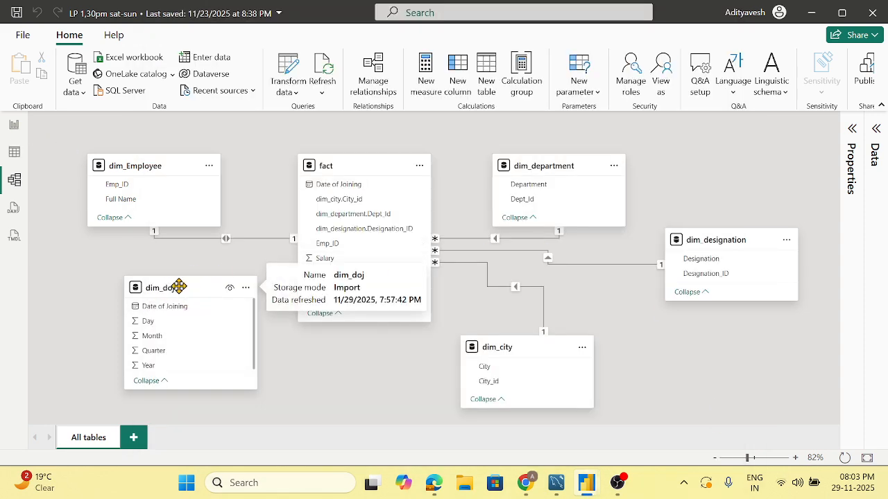
# Step: In the Power Query Editor, remove duplicate rows from dim_doj based on Date of Joining and apply the change to the model
pyautogui.click(14, 126)
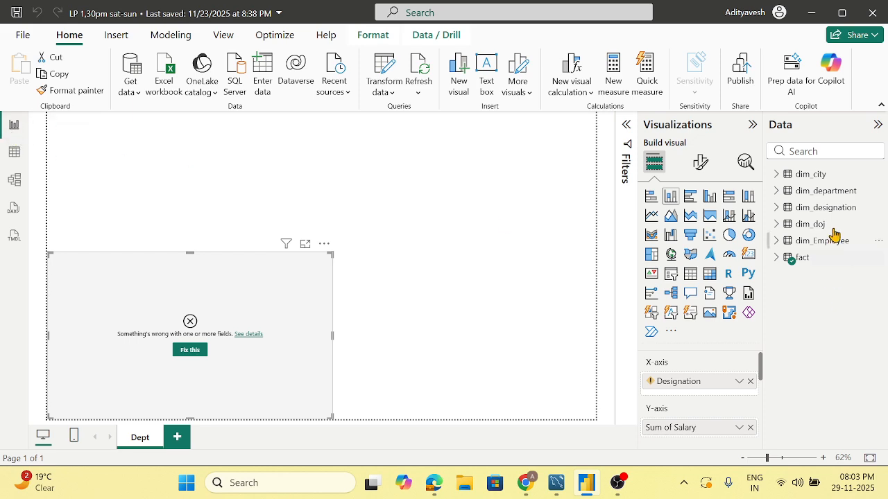
pyautogui.click(384, 90)
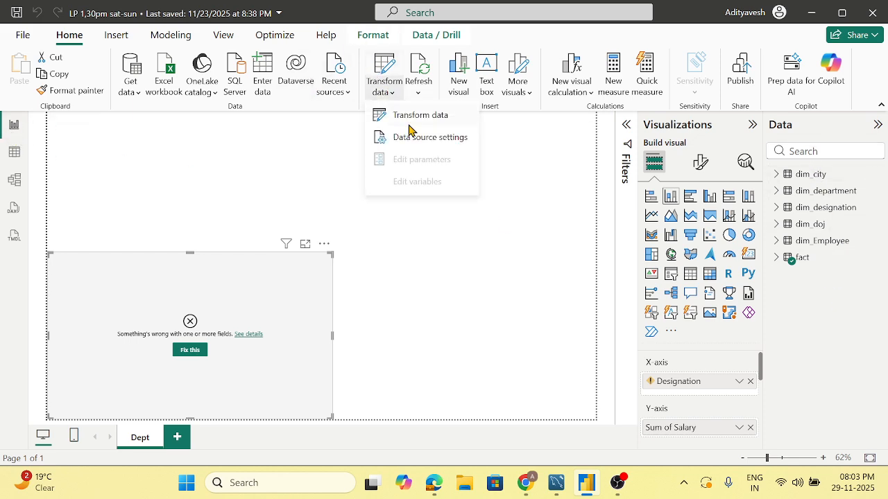
pyautogui.click(376, 115)
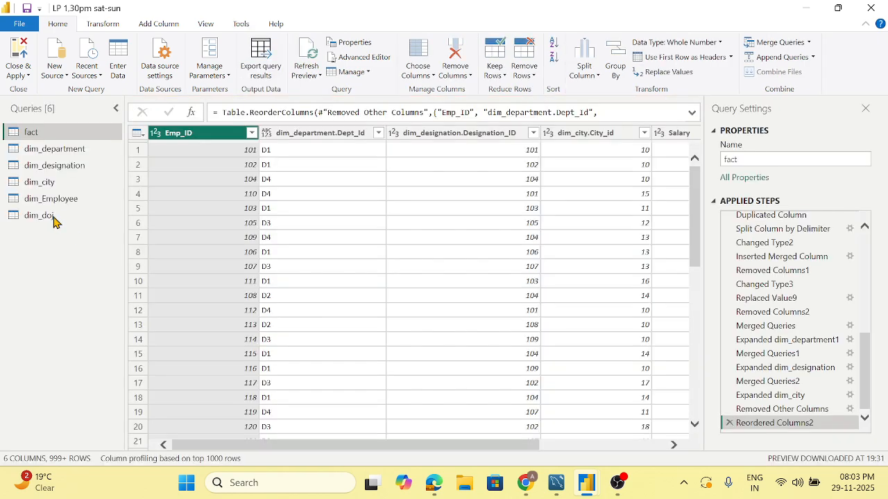
pyautogui.click(54, 220)
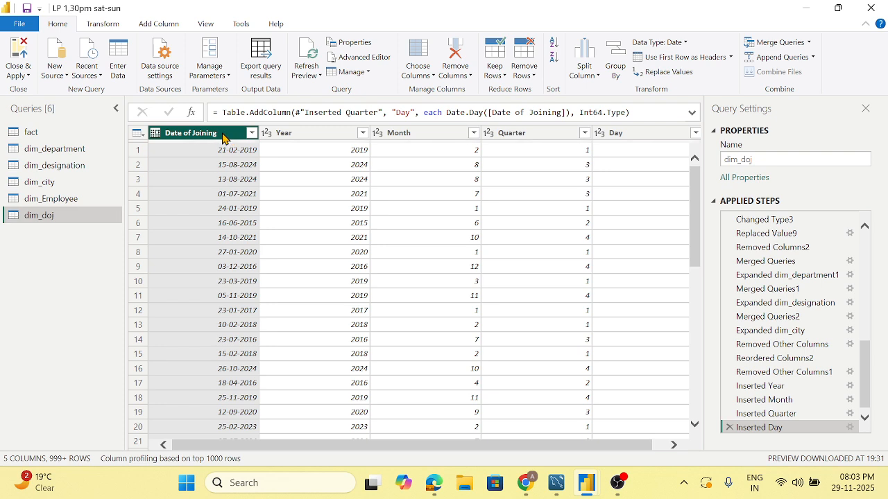
pyautogui.click(495, 71)
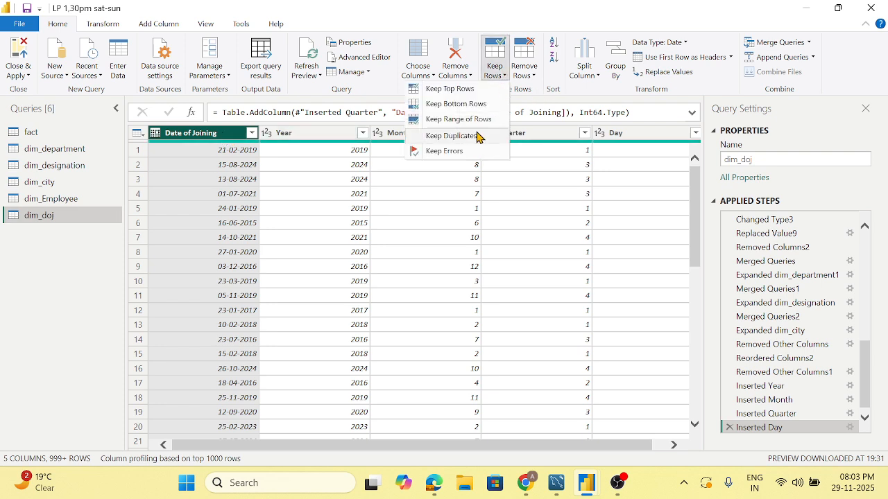
pyautogui.click(525, 69)
pyautogui.click(475, 136)
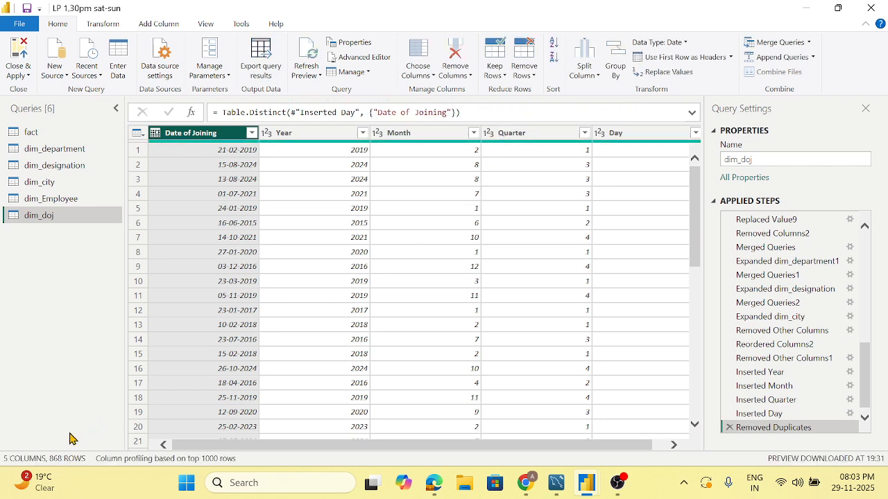
pyautogui.click(22, 76)
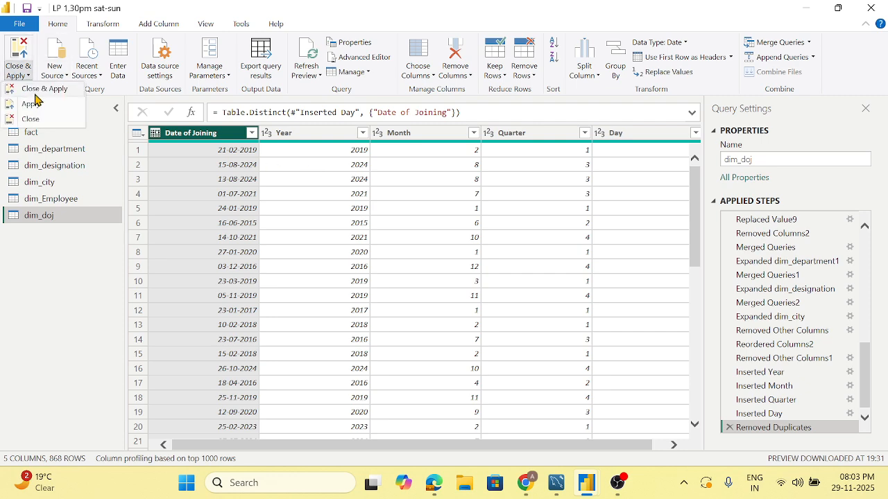
pyautogui.click(35, 93)
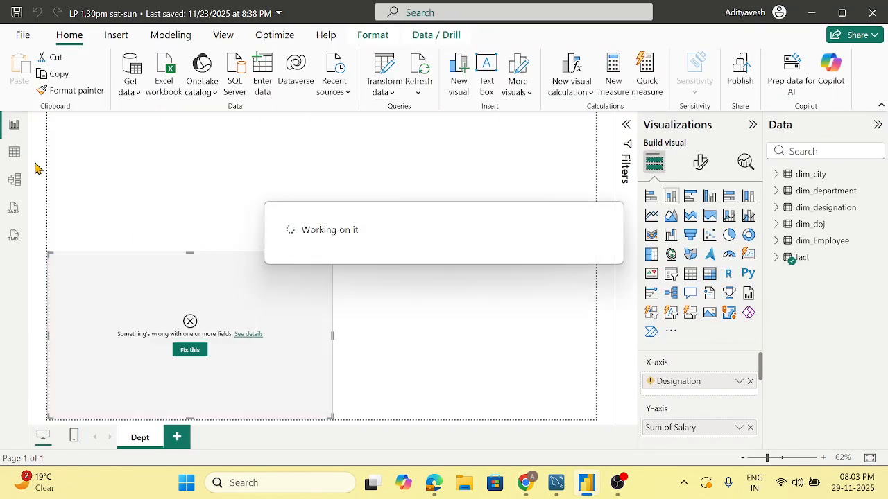
# Step: Create a one-to-many relationship from dim_doj to fact in the model, matching their Date of Joining columns
pyautogui.click(14, 180)
pyautogui.click(173, 289)
pyautogui.click(374, 78)
pyautogui.click(230, 72)
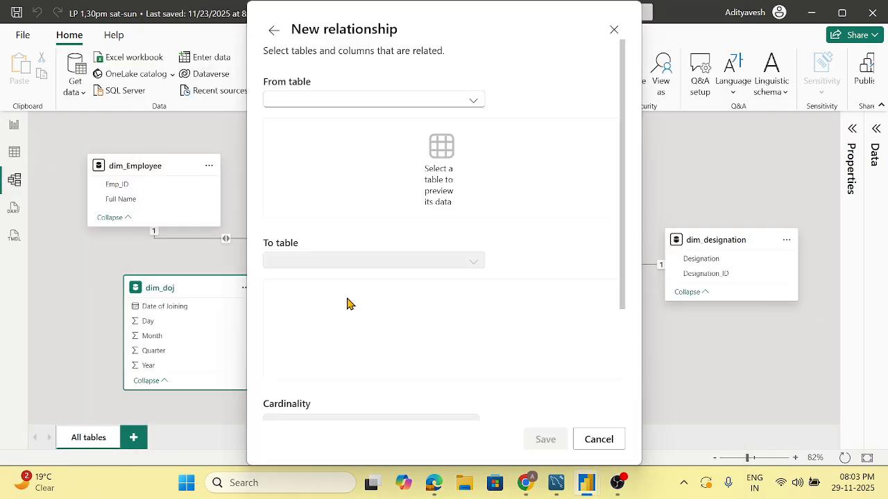
pyautogui.click(351, 101)
pyautogui.click(356, 166)
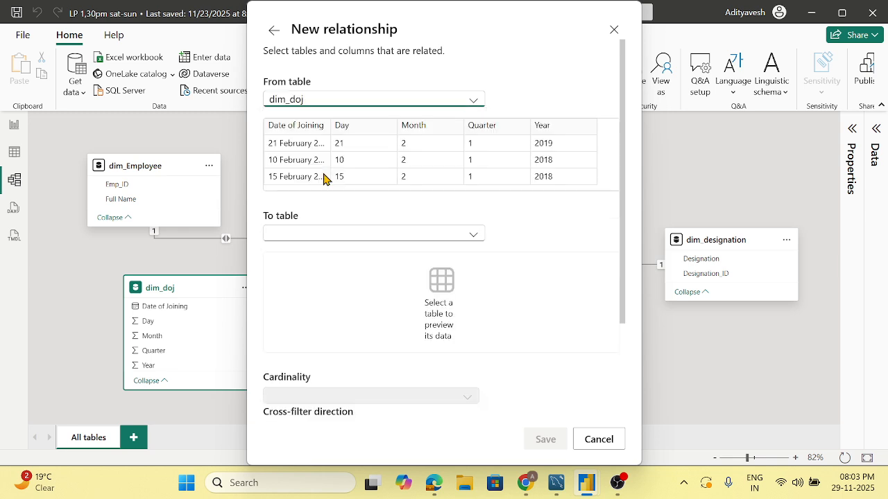
pyautogui.click(364, 236)
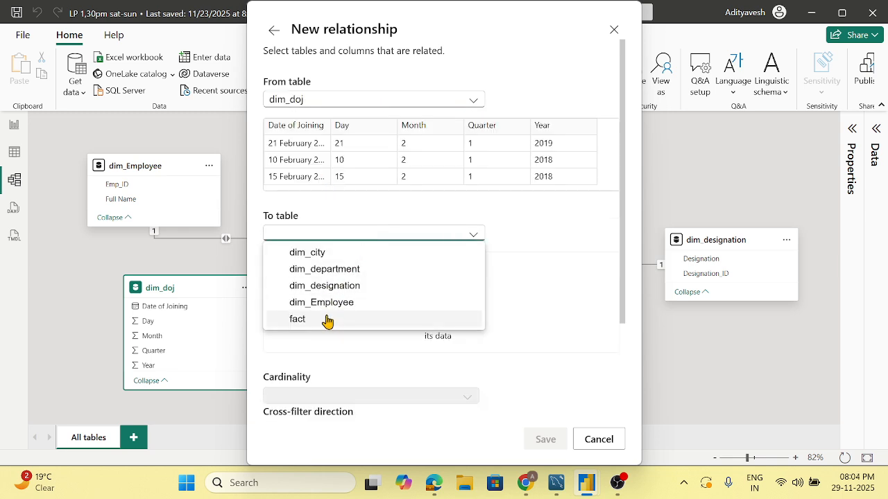
pyautogui.click(327, 320)
pyautogui.click(297, 126)
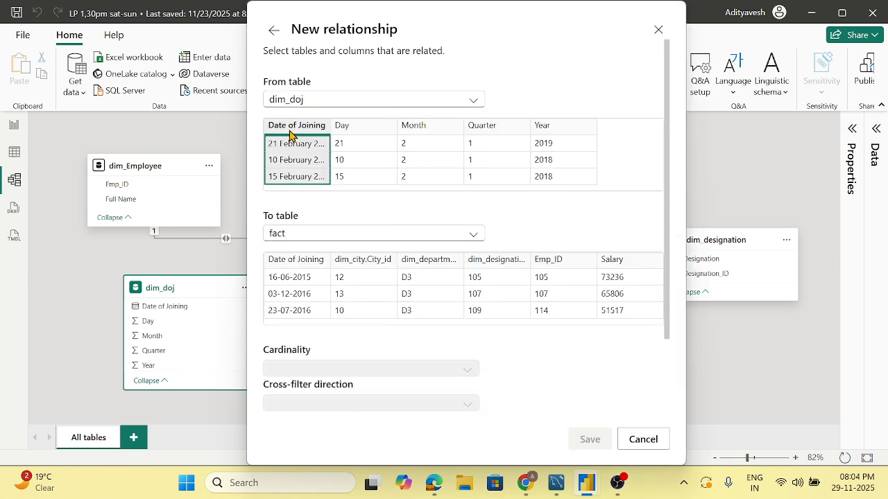
pyautogui.click(296, 262)
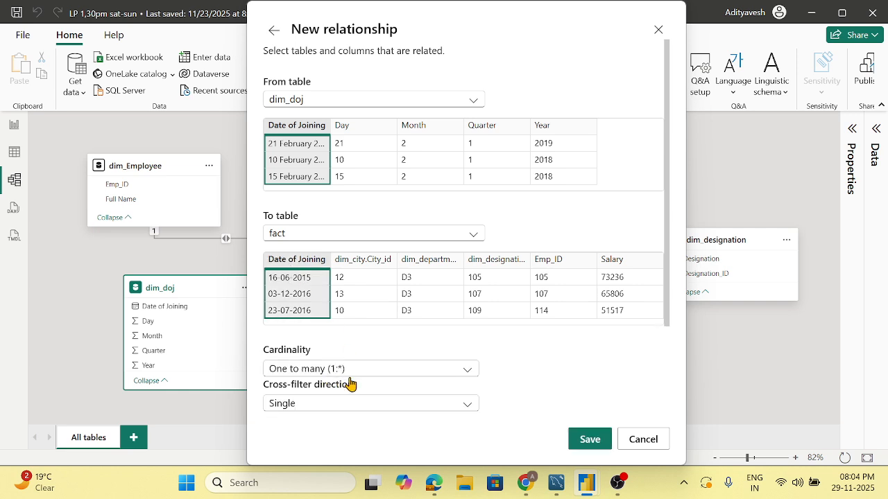
pyautogui.click(591, 442)
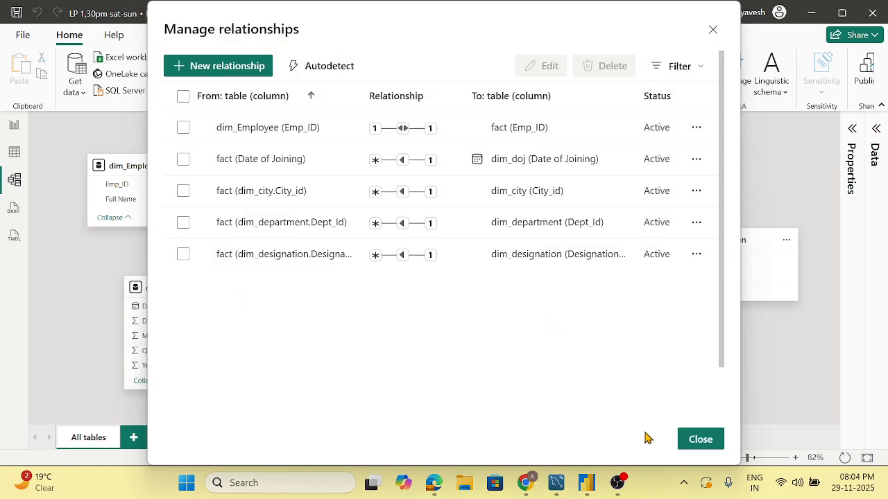
pyautogui.click(699, 442)
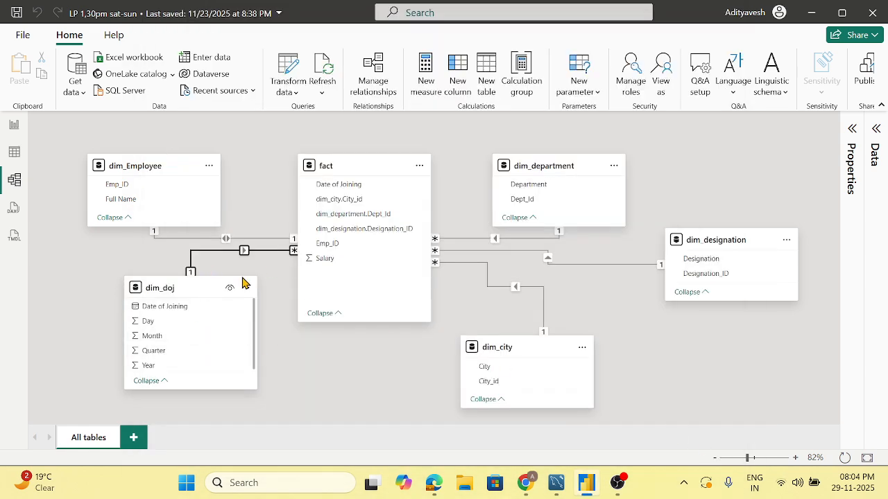
# Step: Move dim_doj lower in the model diagram, bring dim_department closer to fact, and shift dim_city slightly left and down
pyautogui.moveTo(198, 288); pyautogui.dragTo(217, 321)
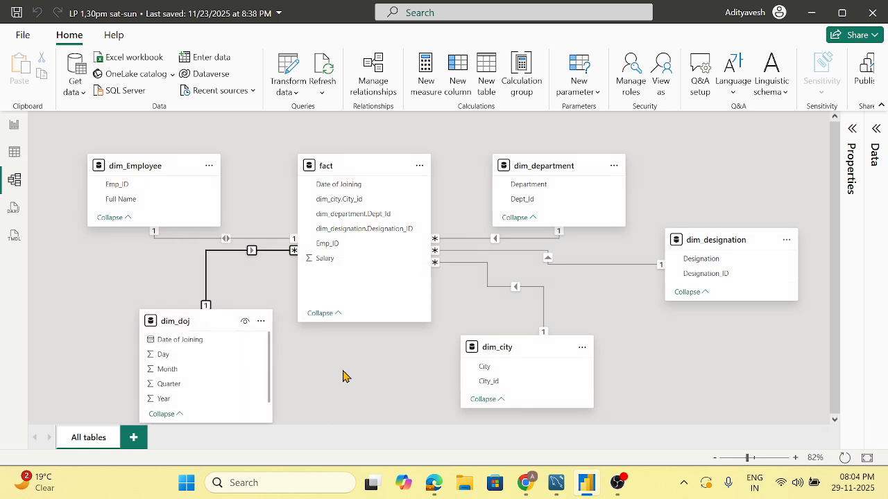
pyautogui.moveTo(559, 164); pyautogui.dragTo(542, 164)
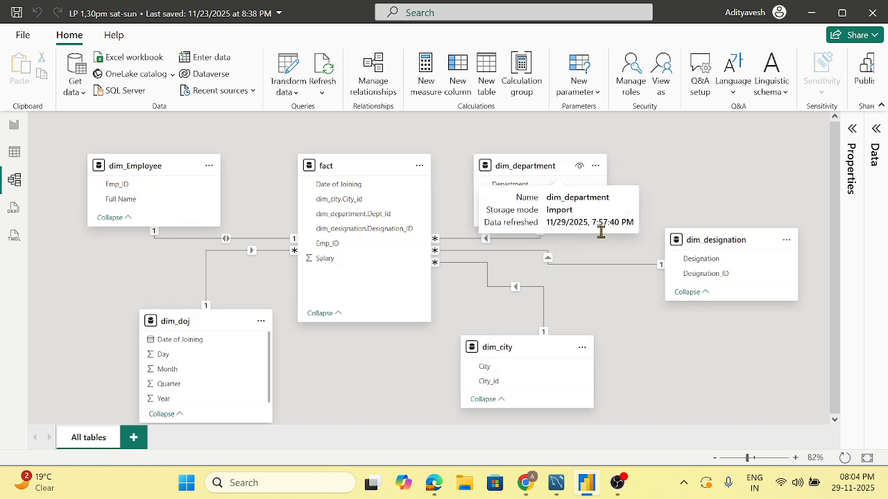
pyautogui.moveTo(515, 350); pyautogui.dragTo(490, 355)
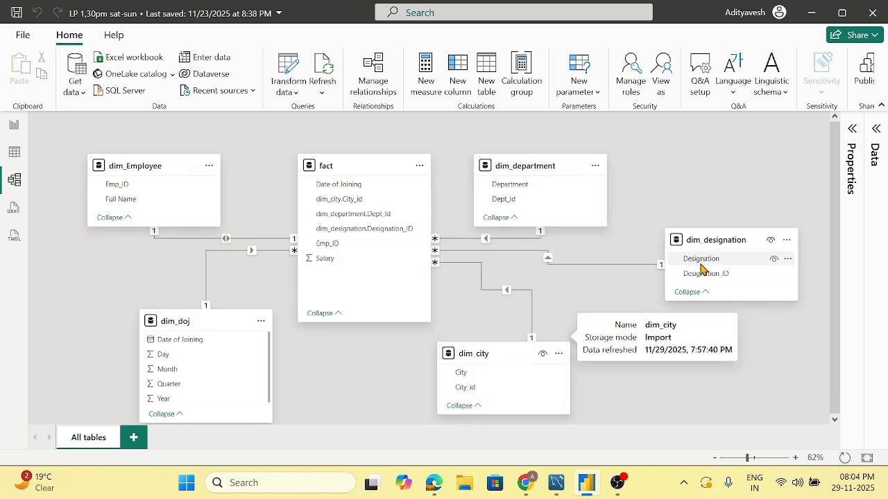
# Step: Move dim_designation down and to the left in the model diagram, nearer to fact
pyautogui.moveTo(702, 241); pyautogui.dragTo(649, 285)
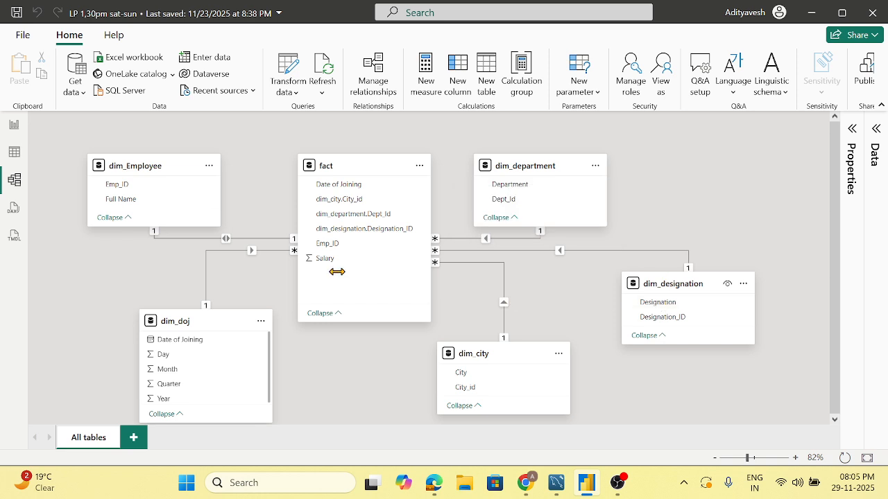
# Step: In the report's broken chart, replace the deleted Designation field on the X-axis with Designation from dim_designation
pyautogui.click(14, 127)
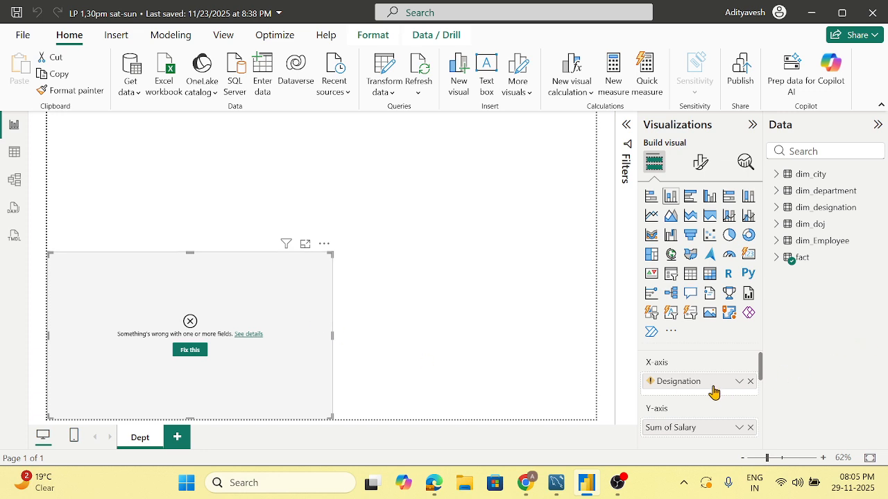
pyautogui.moveTo(737, 386)
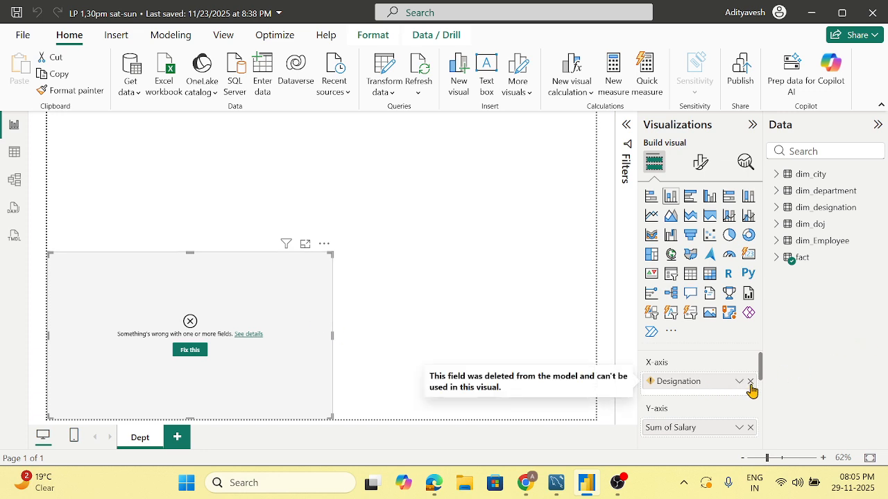
pyautogui.click(776, 258)
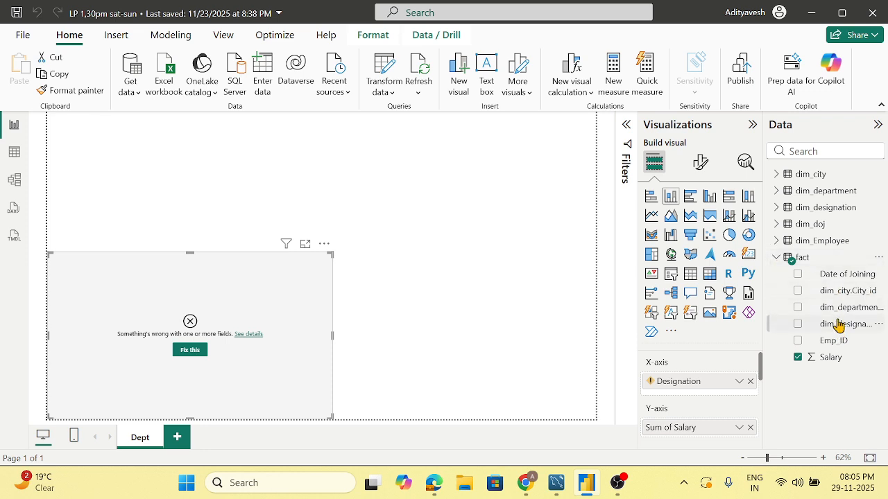
pyautogui.click(776, 258)
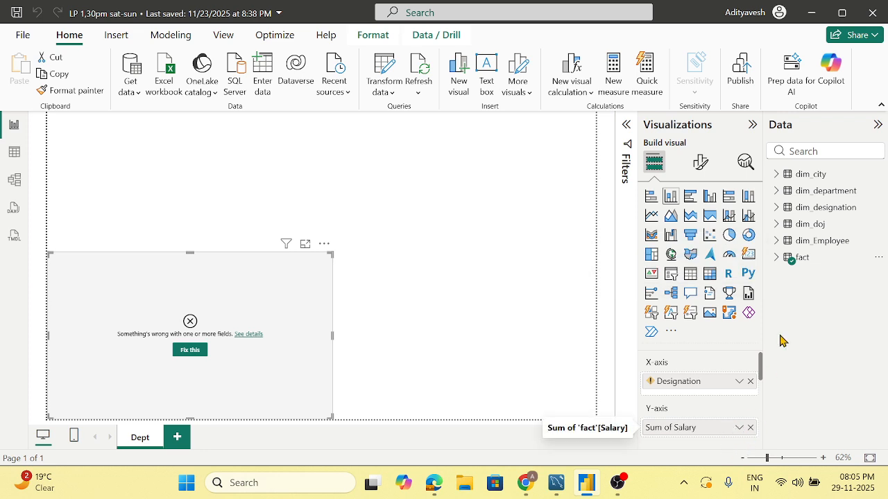
pyautogui.click(776, 209)
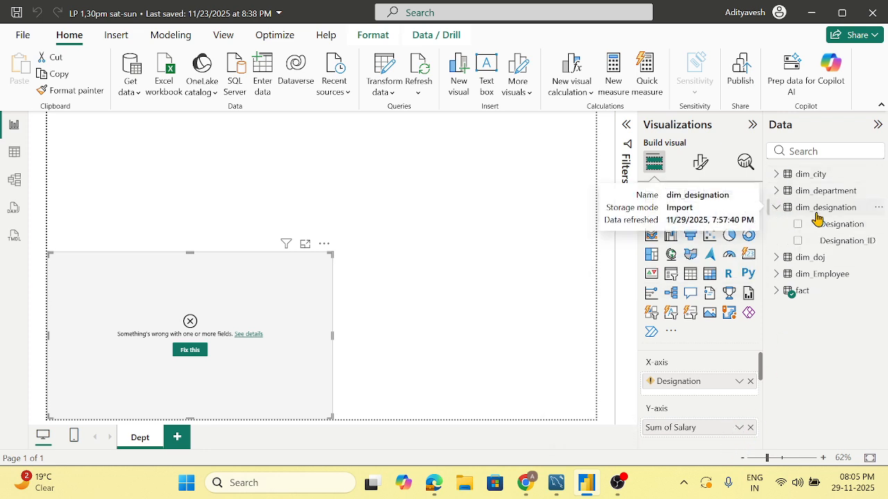
pyautogui.click(750, 381)
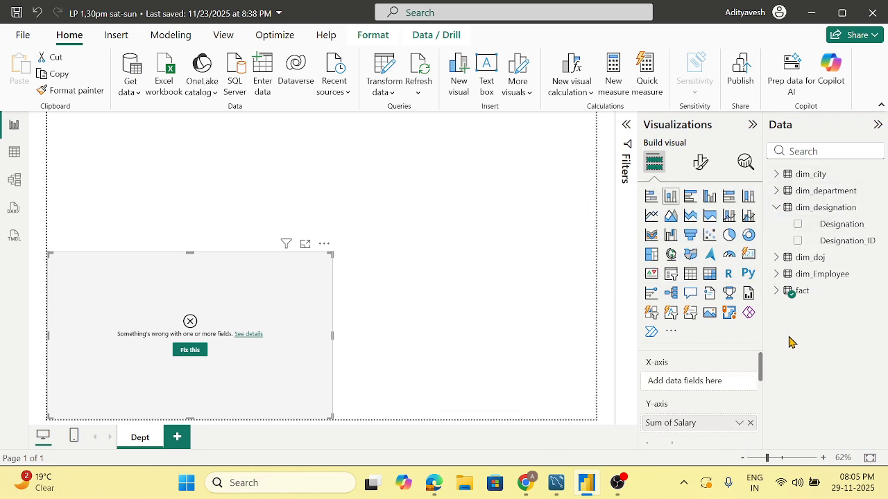
pyautogui.moveTo(826, 231); pyautogui.dragTo(717, 393)
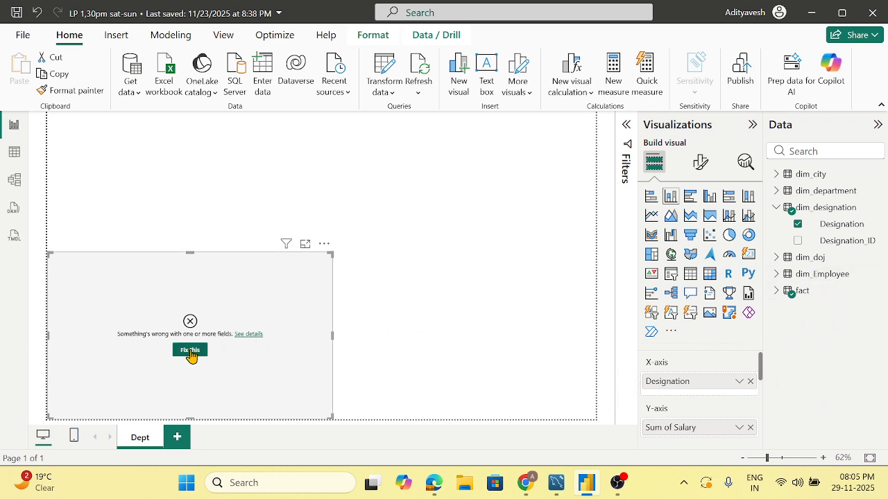
# Step: Remove Sum of Salary from the chart's Y-axis and add Salary from the fact table again
pyautogui.click(749, 428)
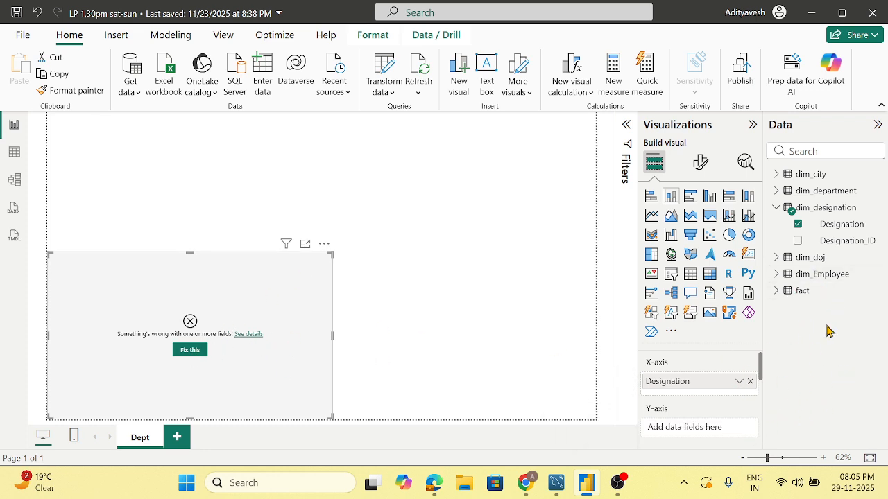
pyautogui.click(777, 292)
pyautogui.moveTo(831, 400); pyautogui.dragTo(698, 425)
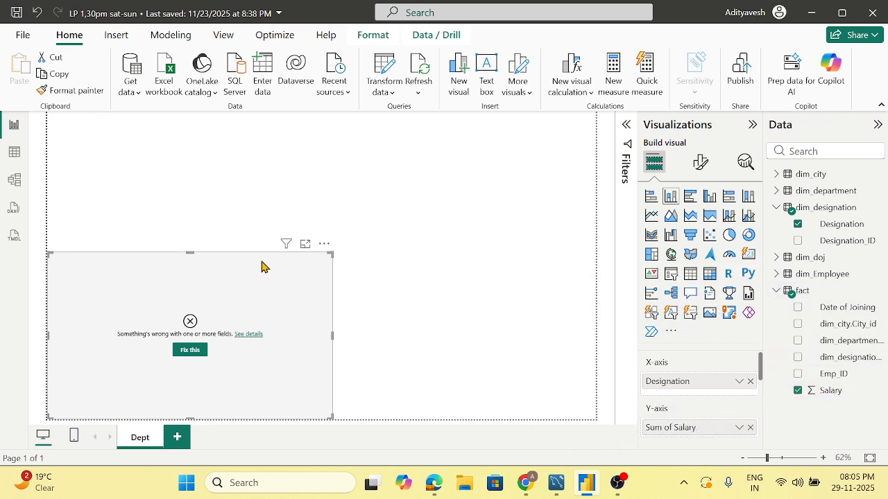
# Step: Check the dim_designation relationship to fact, test it with a separate clustered column chart of Salary by Designation, and delete that chart
pyautogui.click(14, 152)
pyautogui.click(13, 179)
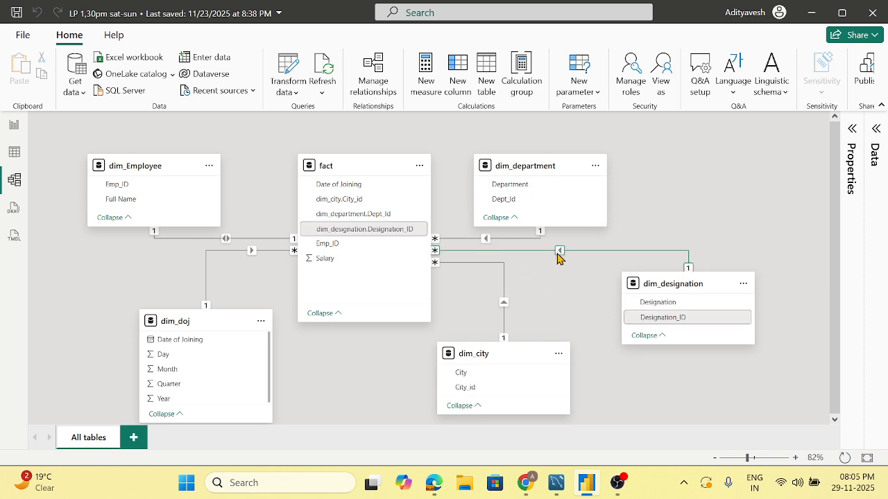
pyautogui.click(13, 125)
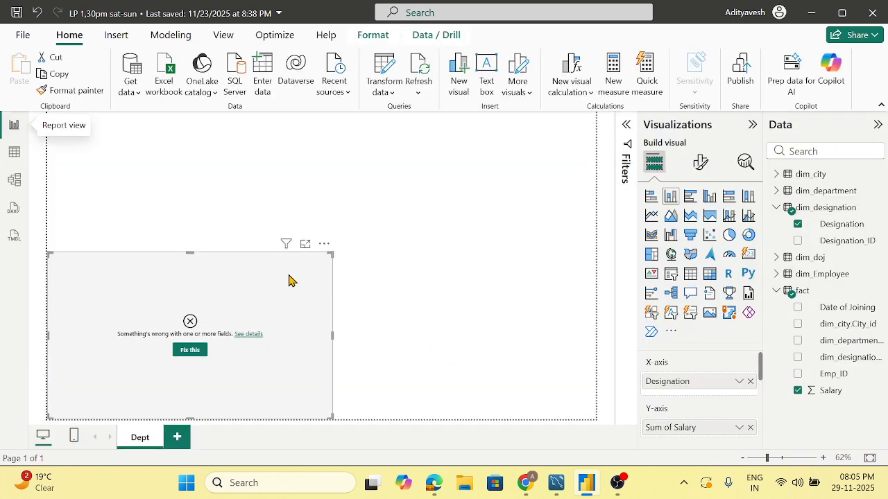
pyautogui.click(505, 266)
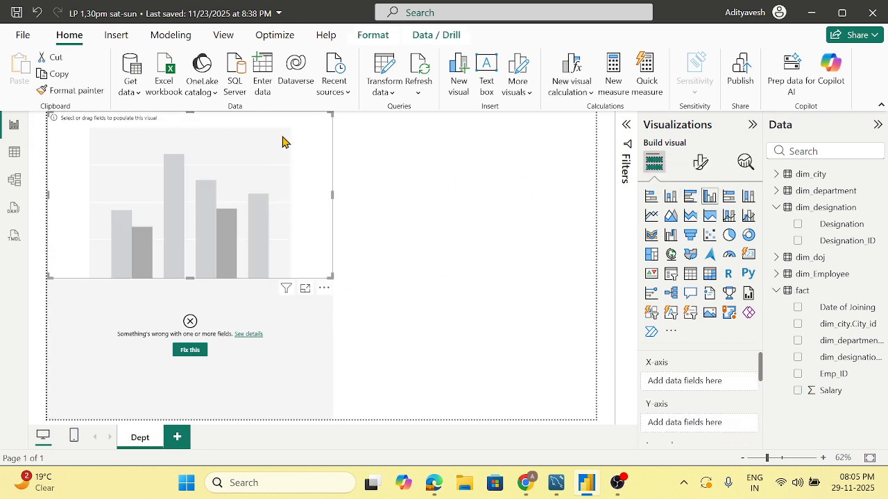
pyautogui.moveTo(841, 224); pyautogui.dragTo(716, 391)
pyautogui.moveTo(816, 391); pyautogui.dragTo(697, 430)
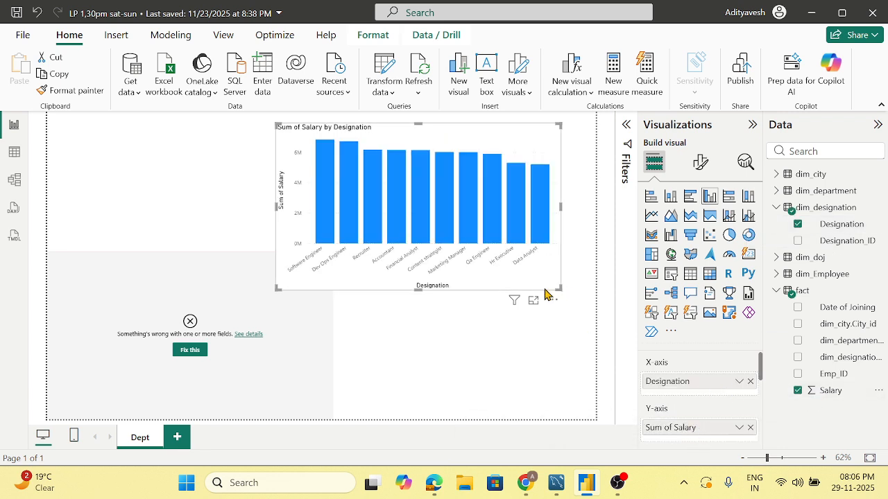
pyautogui.moveTo(559, 288); pyautogui.dragTo(577, 288)
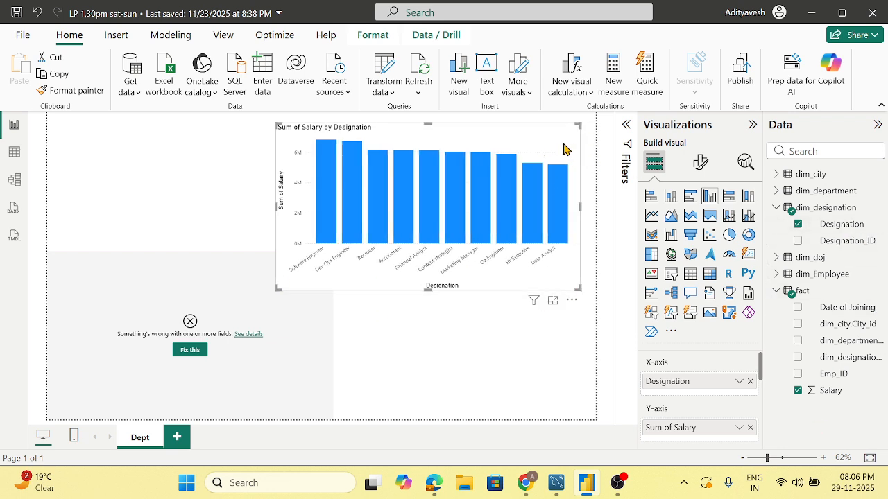
pyautogui.press('Delete')
# Step: Repair the broken designation salary chart with its Fix this option
pyautogui.click(242, 338)
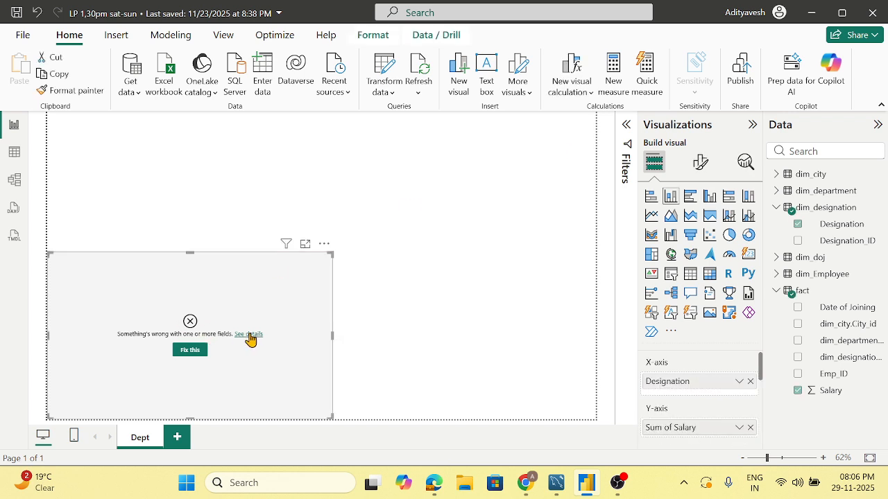
pyautogui.click(189, 350)
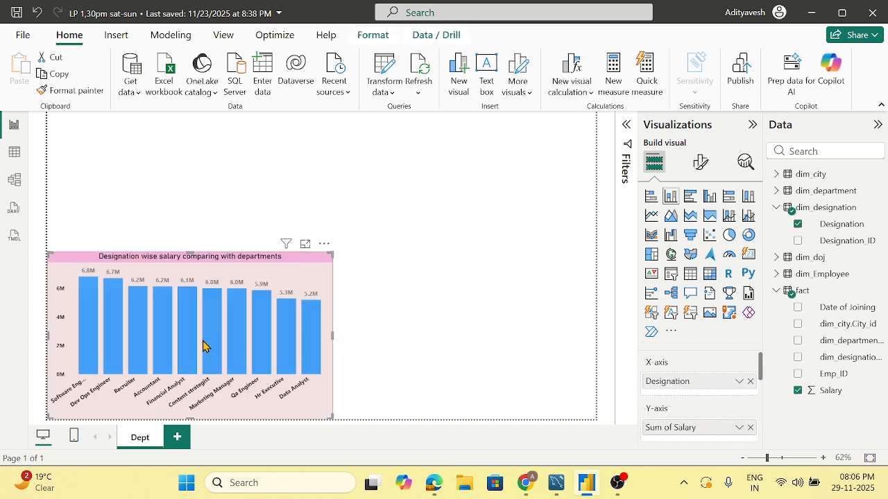
pyautogui.click(421, 258)
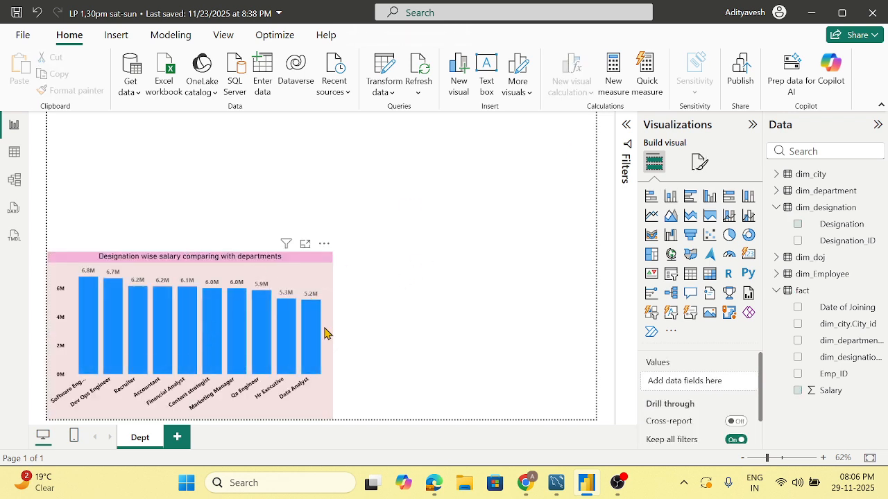
# Step: Try displaying the designation salary chart as a donut chart and undo the change
pyautogui.click(329, 405)
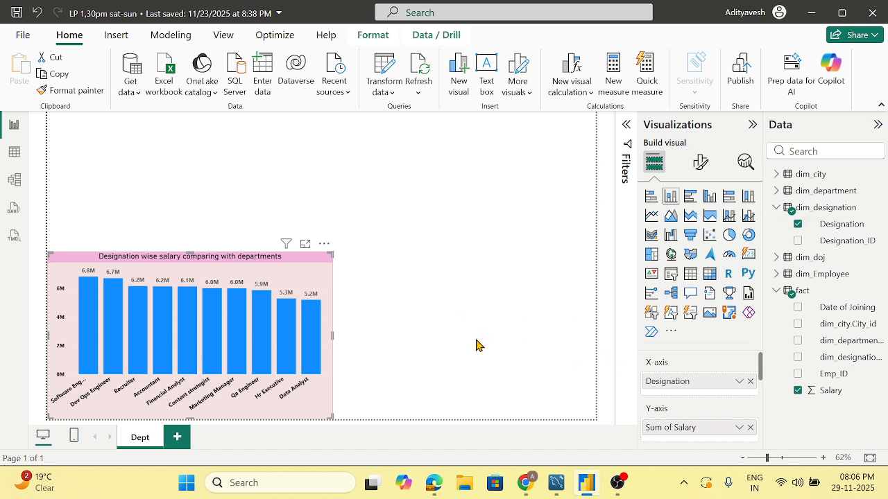
pyautogui.click(748, 235)
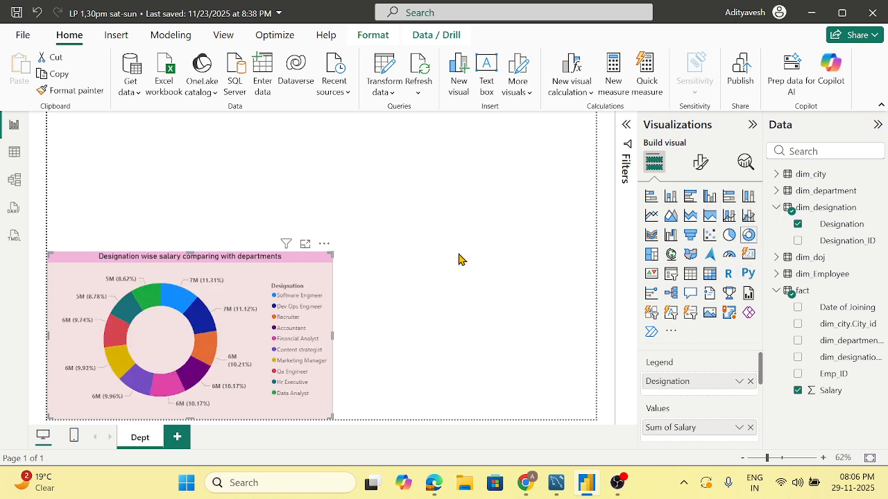
pyautogui.hotkey('ctrl', 'z')
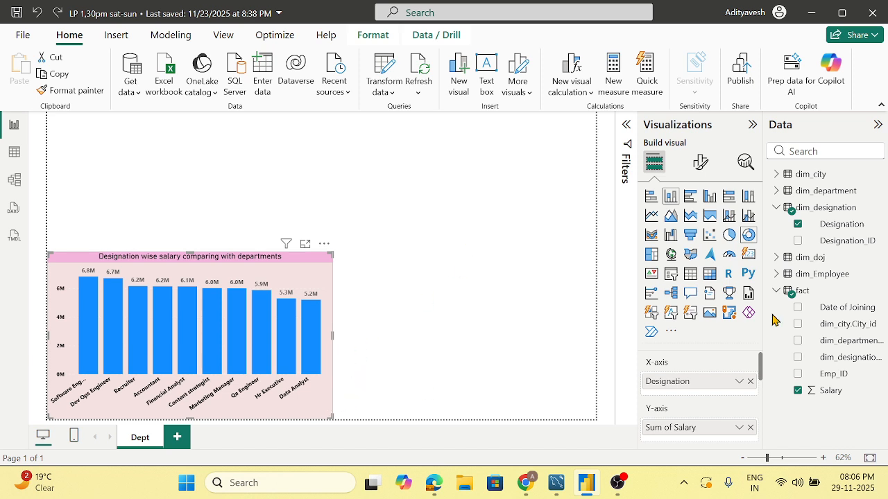
# Step: Add Department from dim_department as the legend of the designation salary chart
pyautogui.scroll(-2, 709, 411)
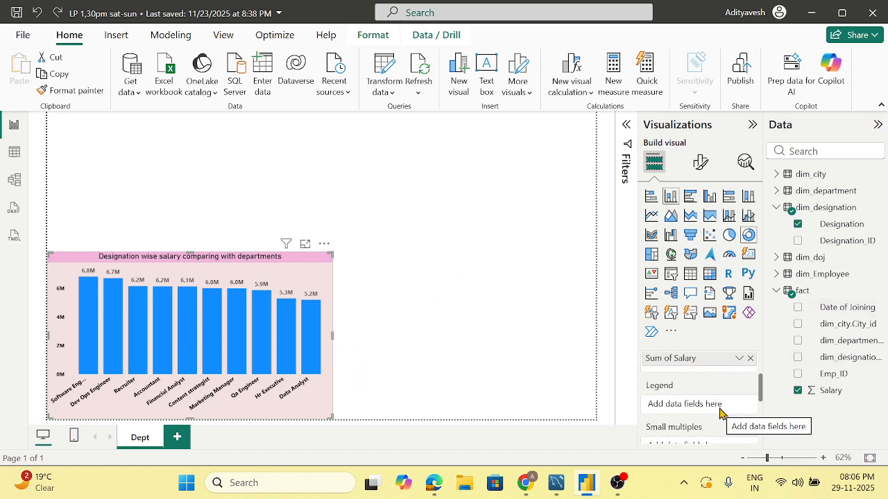
pyautogui.click(776, 190)
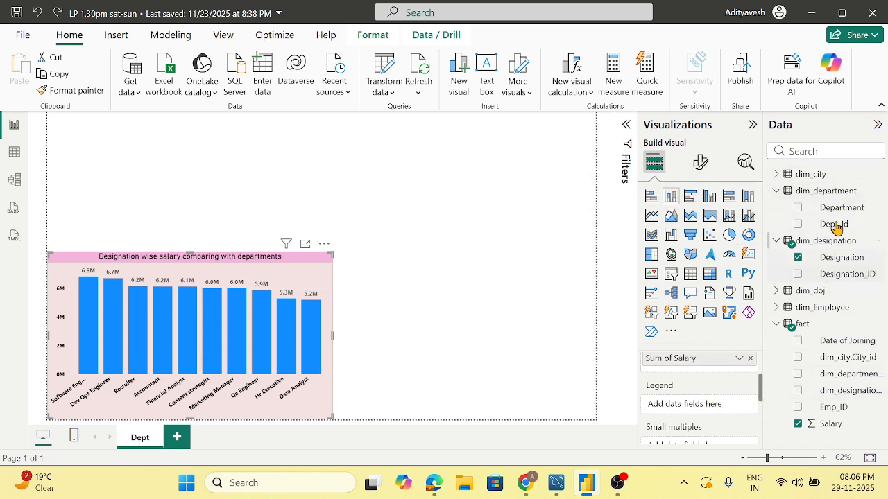
pyautogui.moveTo(840, 207); pyautogui.dragTo(709, 407)
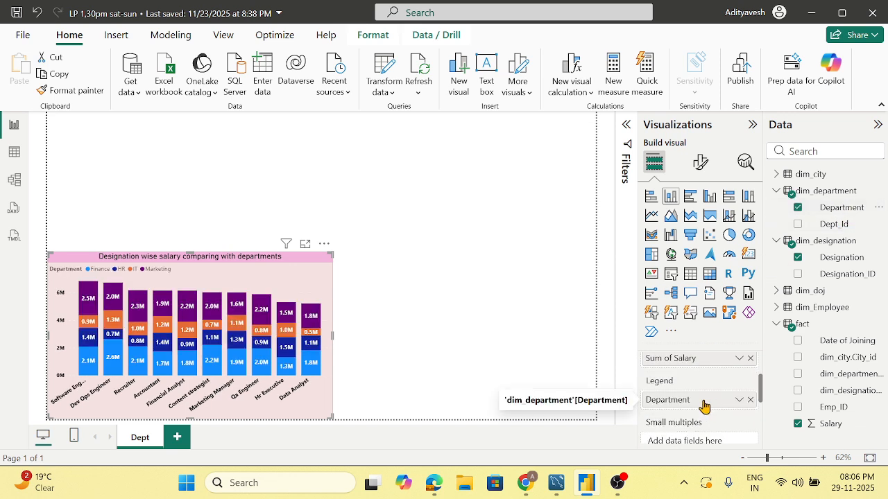
# Step: Review the rows of dim_department and dim_designation to see how names map to IDs, and return to the report
pyautogui.click(11, 154)
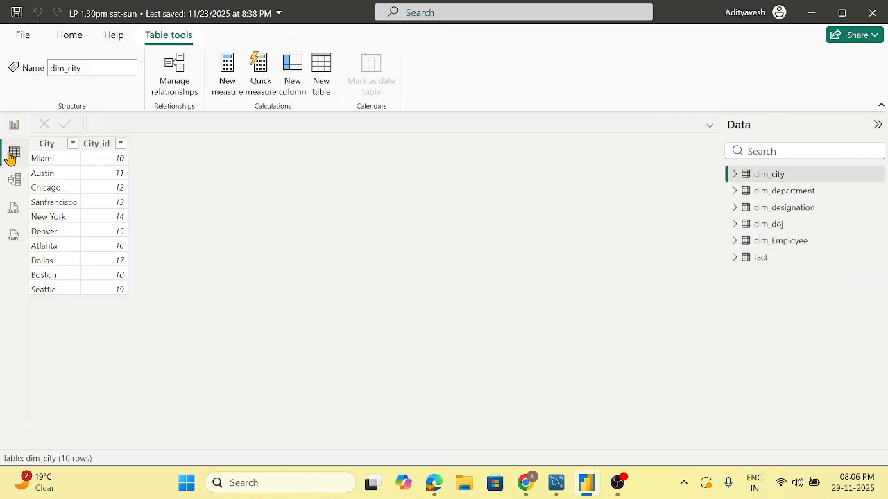
pyautogui.click(774, 195)
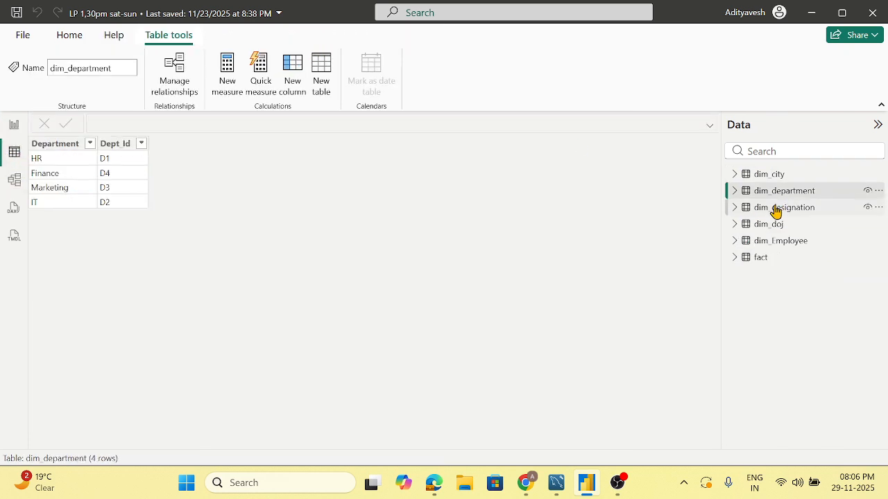
pyautogui.click(774, 209)
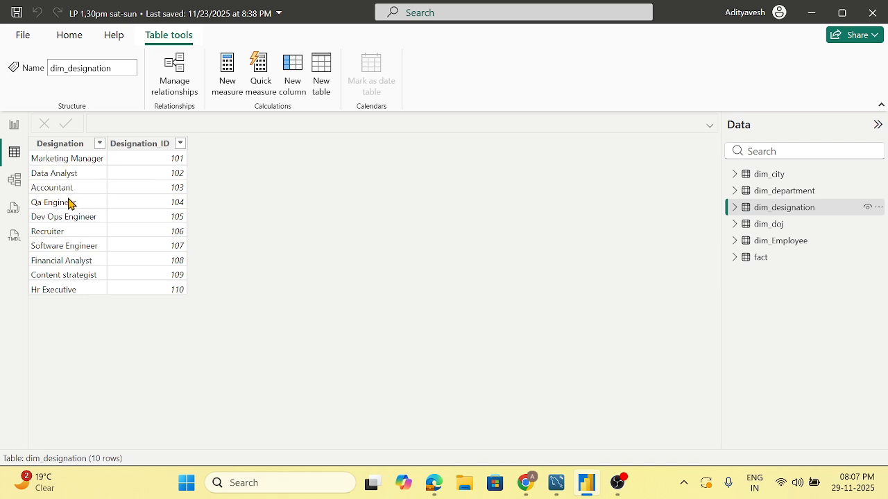
pyautogui.click(15, 124)
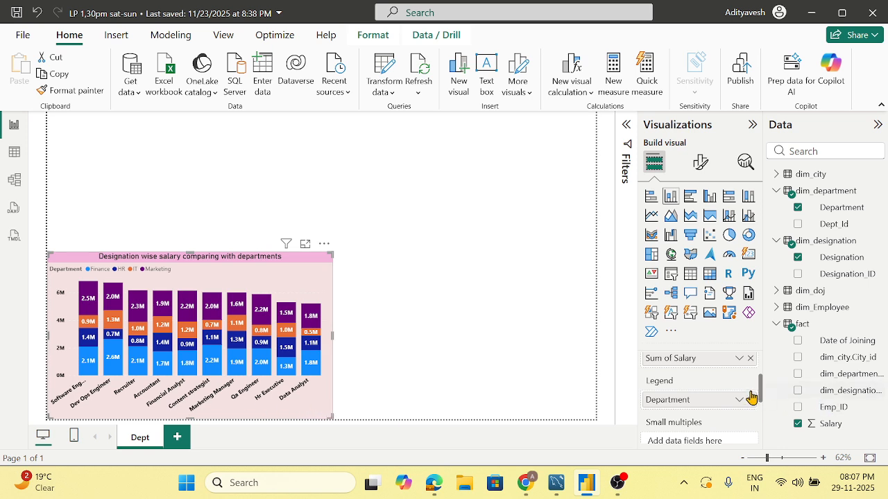
# Step: Try Designation_ID in place of Designation on the chart's X-axis and undo the swap
pyautogui.scroll(2, 750, 390)
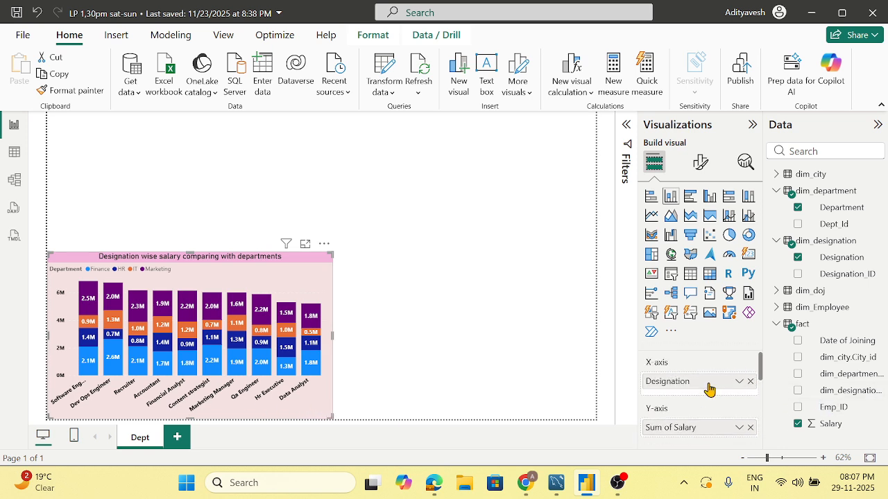
pyautogui.click(749, 382)
pyautogui.moveTo(852, 275); pyautogui.dragTo(708, 390)
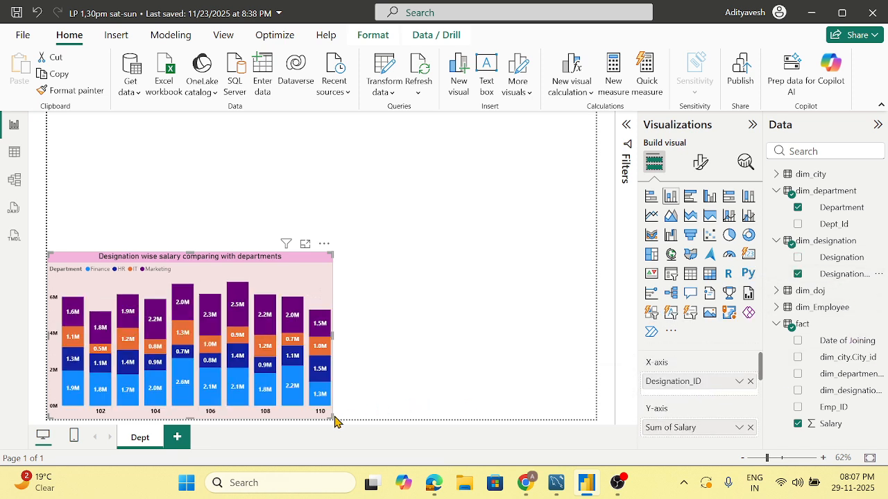
pyautogui.moveTo(331, 416)
pyautogui.mouseDown()
pyautogui.moveTo(519, 398)
pyautogui.moveTo(321, 402)
pyautogui.moveTo(317, 411)
pyautogui.moveTo(329, 409)
pyautogui.mouseUp()
pyautogui.hotkey('ctrl', 'z')
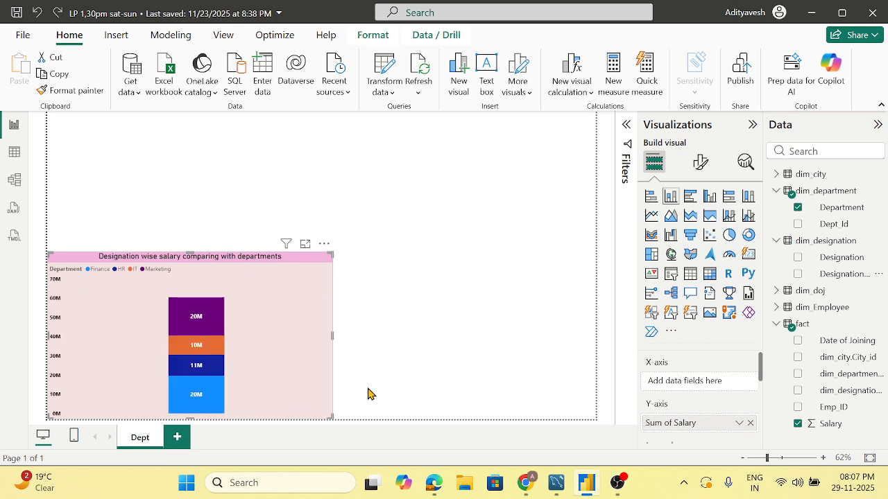
pyautogui.hotkey('ctrl', 'z')
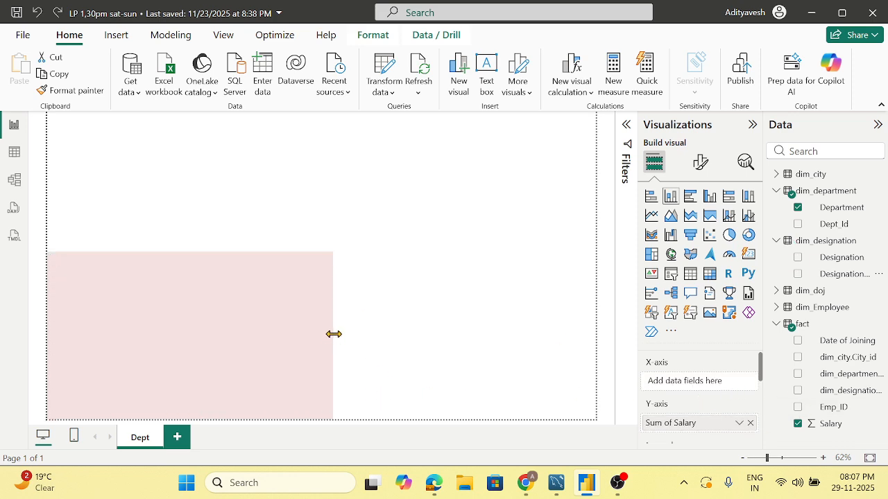
# Step: Convert the designation salary chart to a stacked bar chart and make it narrower on the page
pyautogui.moveTo(329, 421)
pyautogui.mouseDown()
pyautogui.moveTo(351, 402)
pyautogui.moveTo(360, 373)
pyautogui.moveTo(316, 409)
pyautogui.moveTo(327, 414)
pyautogui.mouseUp()
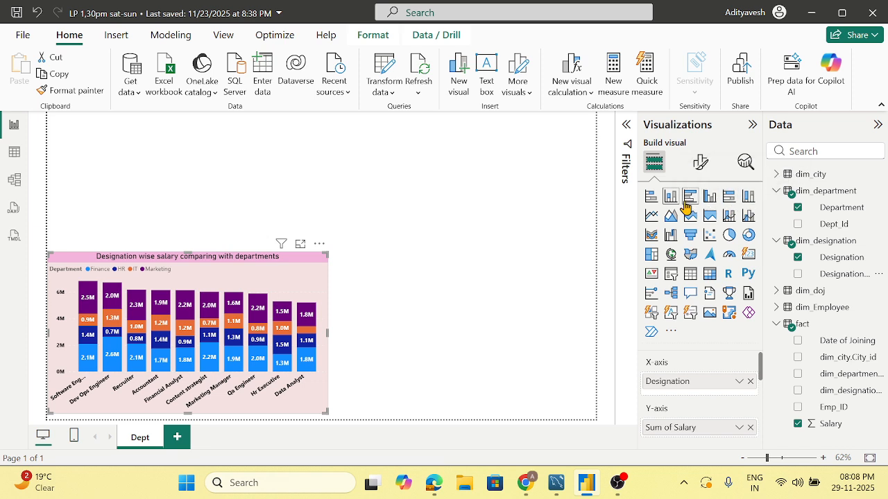
pyautogui.click(651, 199)
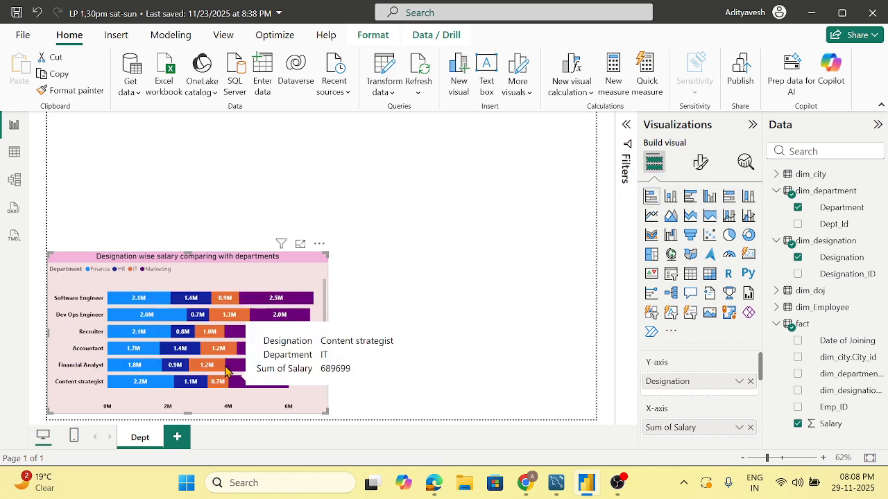
pyautogui.moveTo(311, 412)
pyautogui.mouseDown()
pyautogui.moveTo(303, 377)
pyautogui.moveTo(297, 418)
pyautogui.mouseUp()
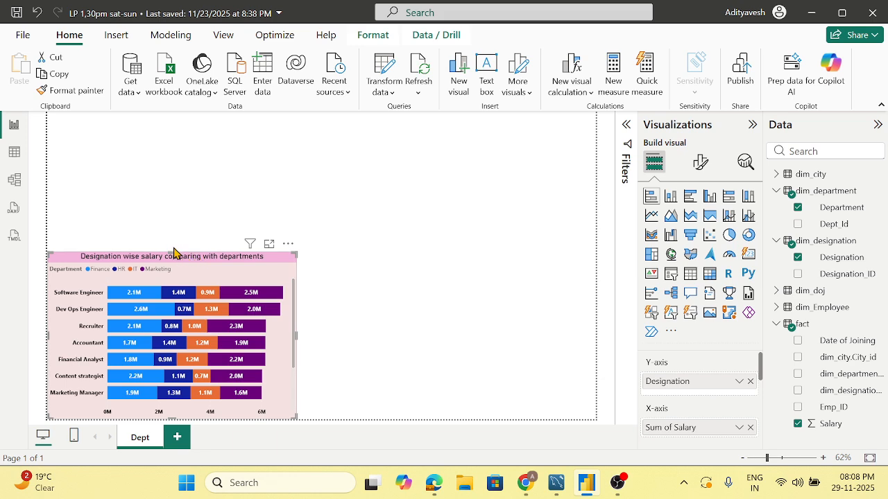
# Step: Make the designation salary stacked bar chart taller and narrower in the page's lower-left corner
pyautogui.click(174, 240)
pyautogui.click(175, 256)
pyautogui.moveTo(175, 256); pyautogui.dragTo(170, 208)
pyautogui.moveTo(297, 417); pyautogui.dragTo(261, 421)
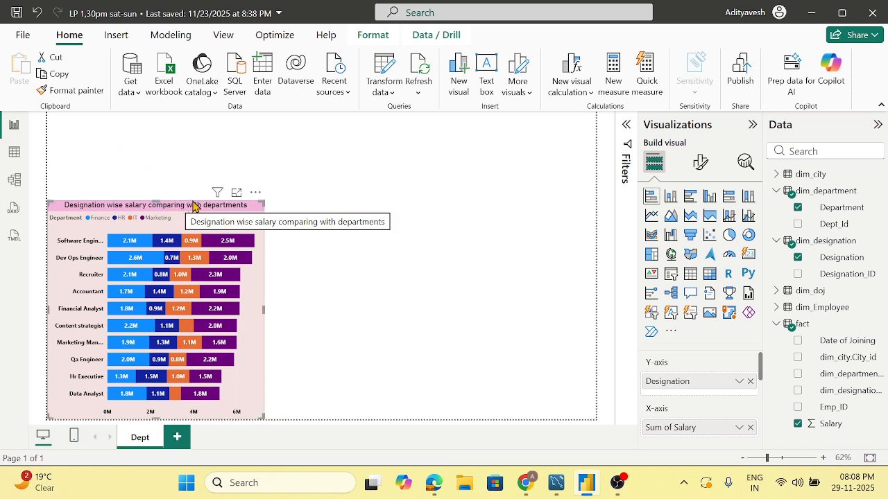
pyautogui.click(294, 269)
pyautogui.click(167, 205)
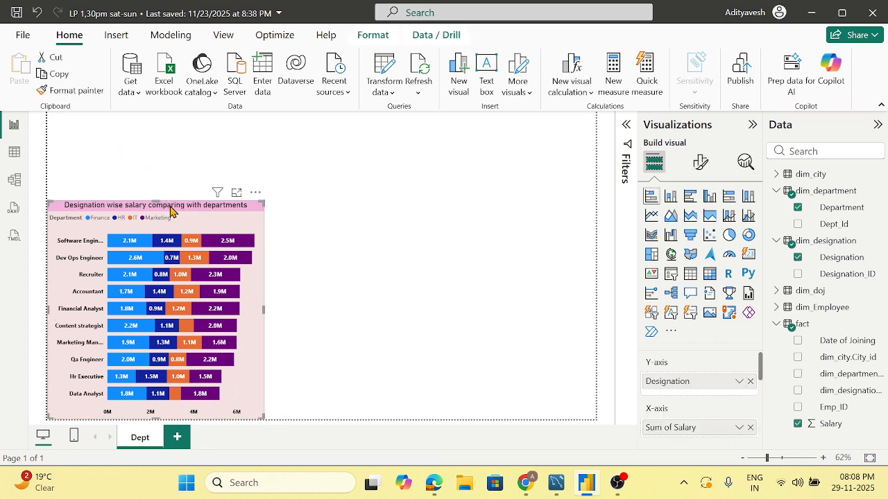
pyautogui.moveTo(157, 200); pyautogui.dragTo(189, 201)
pyautogui.click(314, 278)
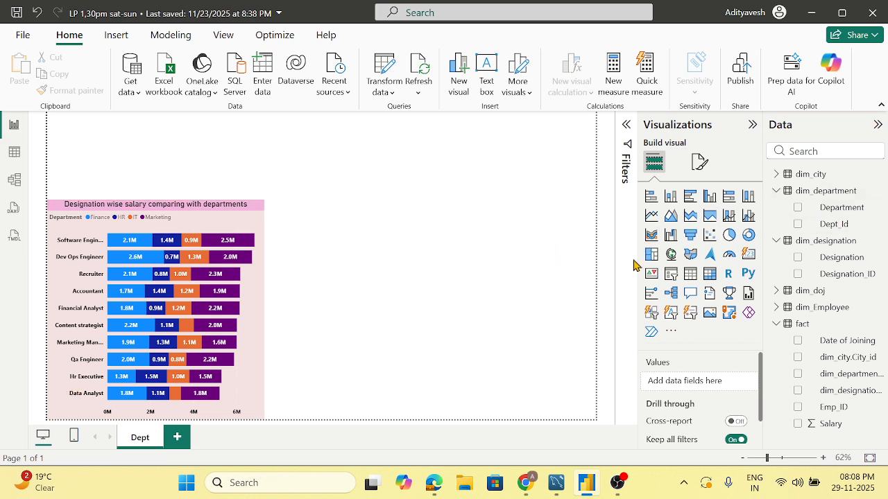
# Step: Add a donut chart counting Emp_ID by Department from dim_department and shrink it to fit above the bar chart
pyautogui.click(749, 236)
pyautogui.moveTo(842, 207); pyautogui.dragTo(694, 382)
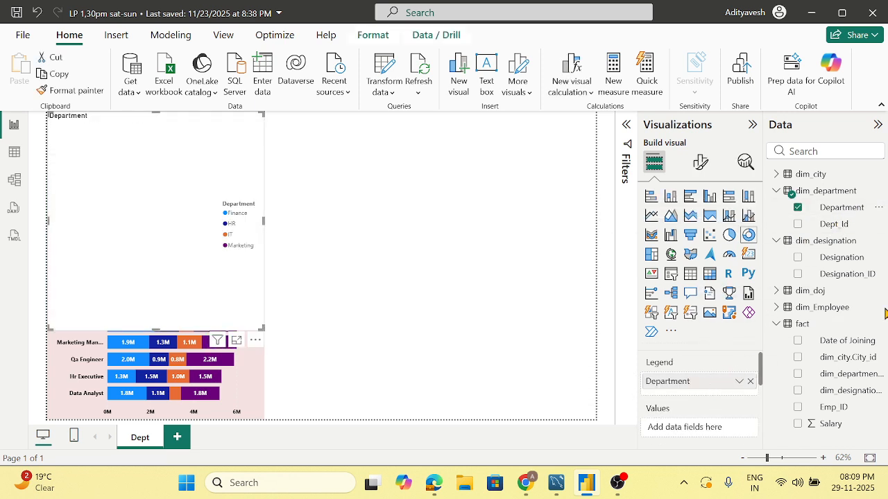
pyautogui.moveTo(843, 409); pyautogui.dragTo(719, 430)
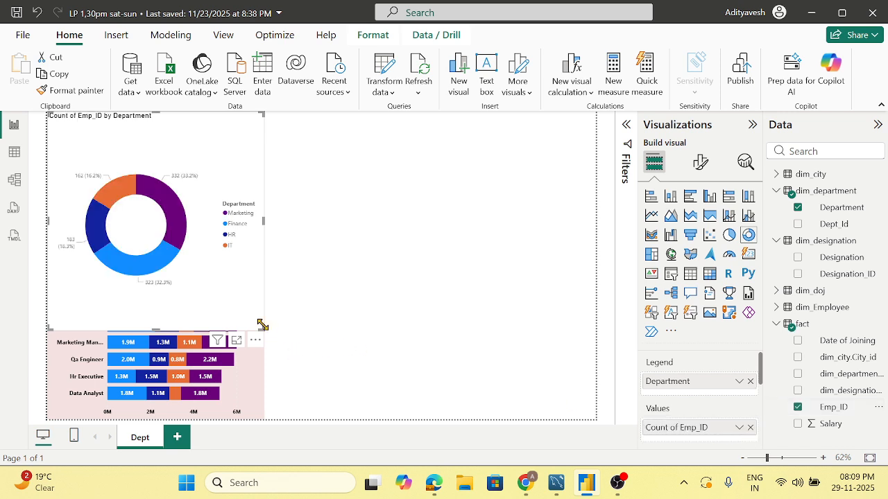
pyautogui.moveTo(263, 327); pyautogui.dragTo(192, 204)
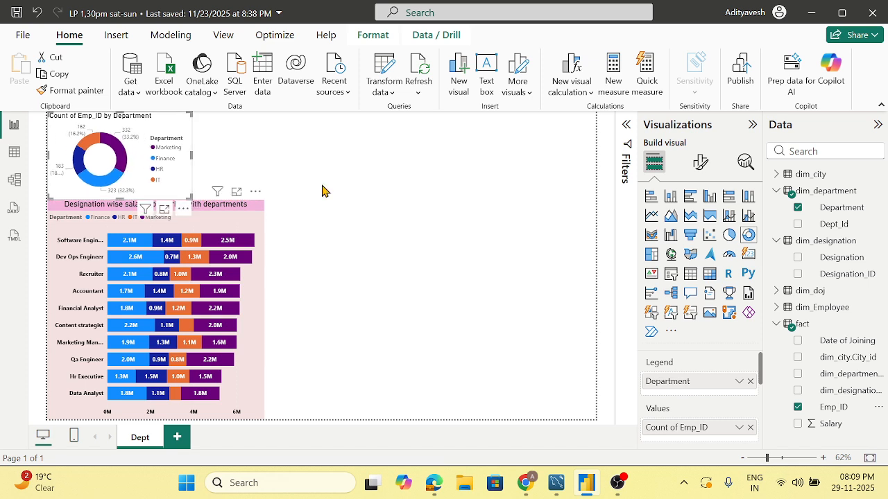
pyautogui.click(543, 254)
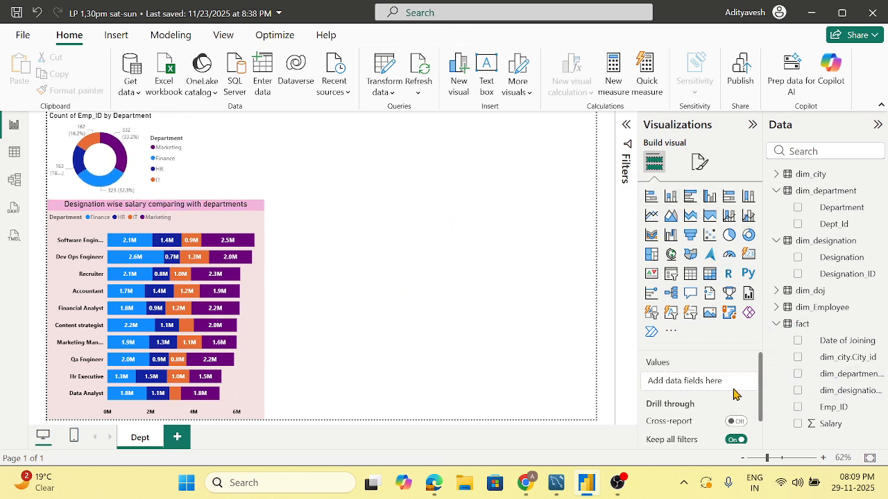
# Step: Create a table visual of Year from dim_doj in the empty page area, enlarge it, and set Year to Don't summarize
pyautogui.click(777, 292)
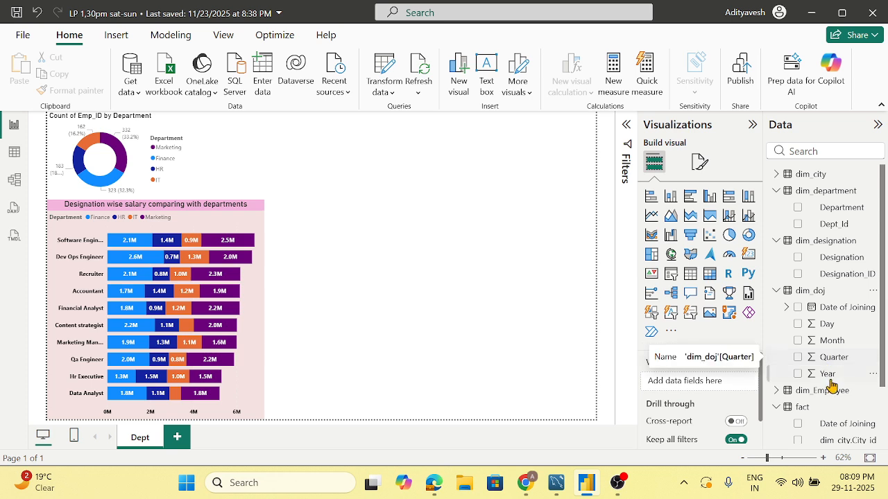
pyautogui.moveTo(827, 373); pyautogui.dragTo(720, 386)
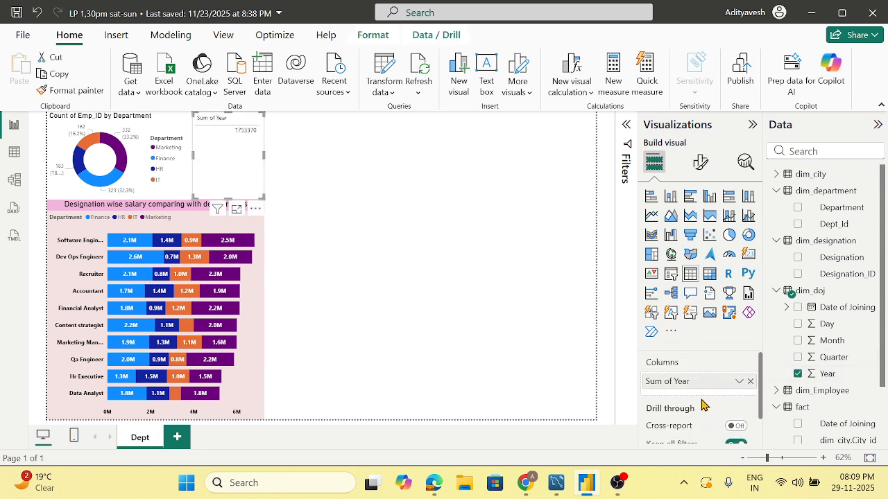
pyautogui.click(751, 382)
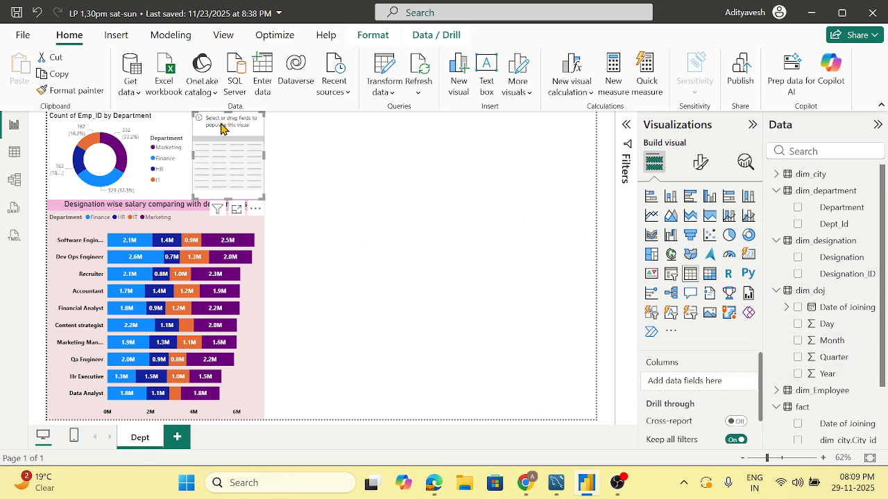
pyautogui.moveTo(225, 129); pyautogui.dragTo(379, 187)
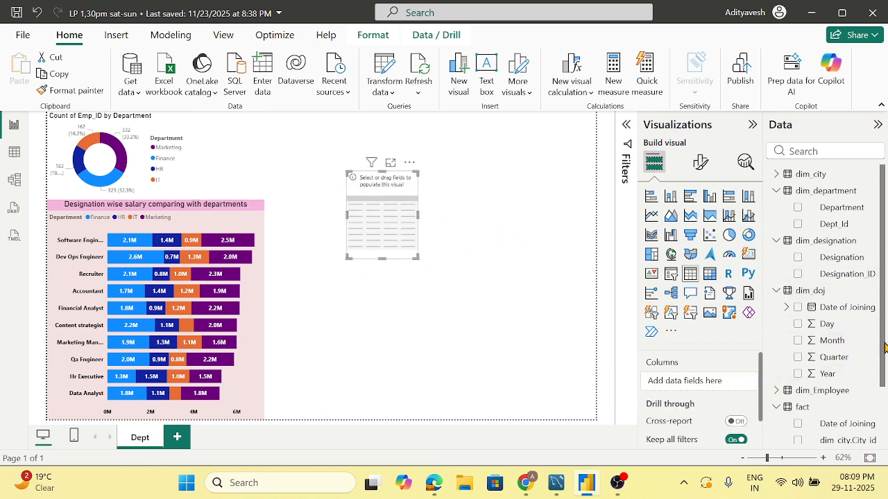
pyautogui.moveTo(829, 375); pyautogui.dragTo(397, 186)
pyautogui.moveTo(417, 258); pyautogui.dragTo(508, 300)
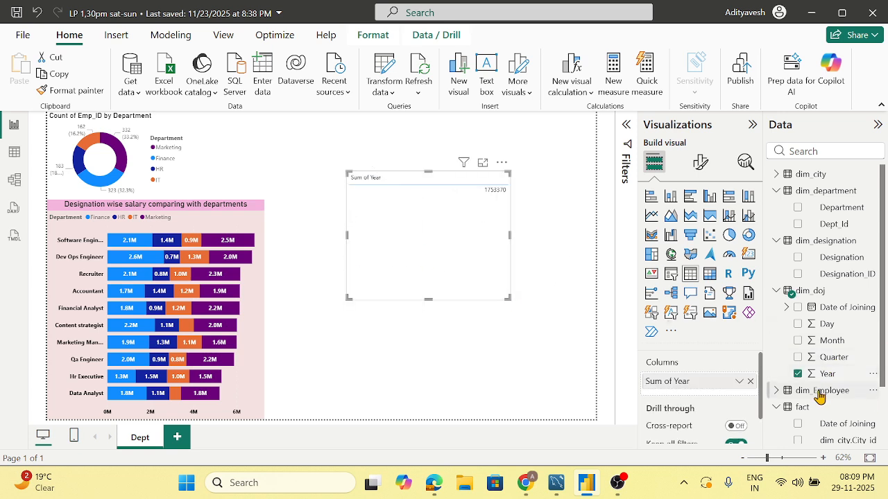
pyautogui.scroll(-2, 765, 390)
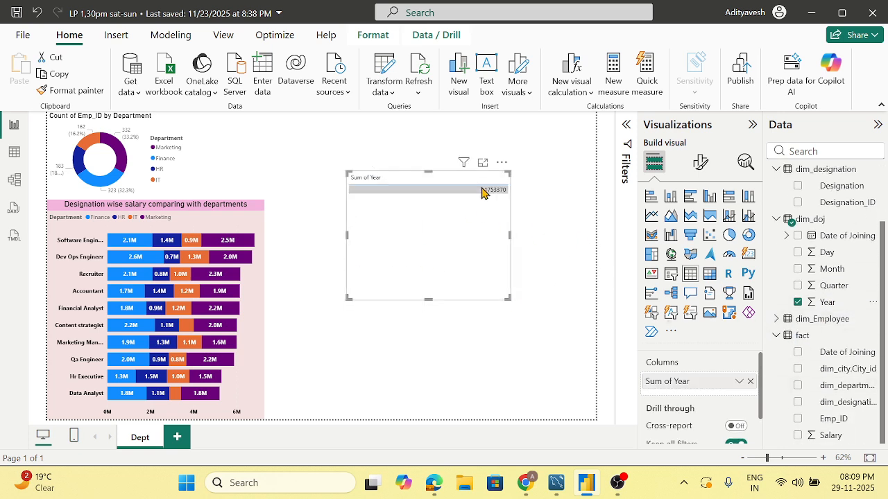
pyautogui.click(738, 383)
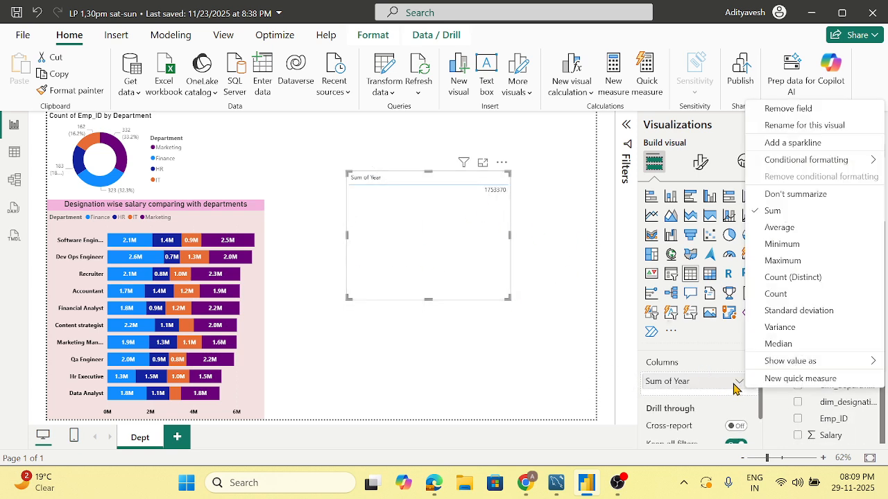
pyautogui.click(791, 196)
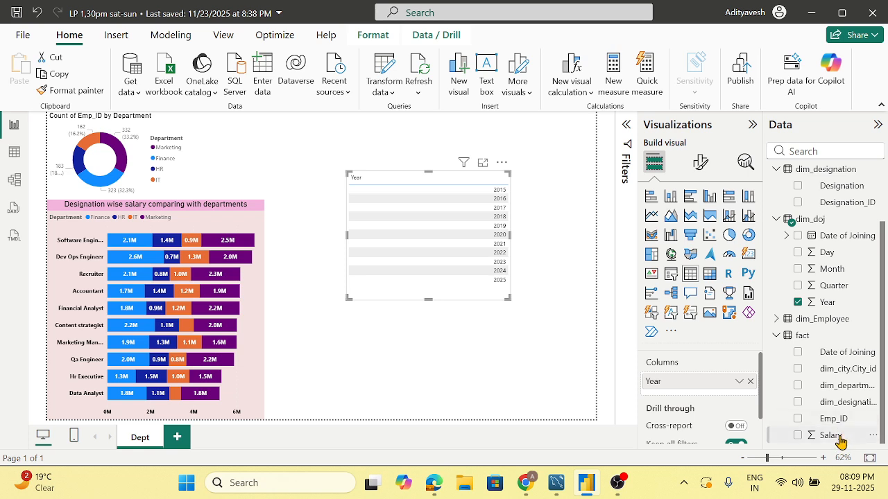
# Step: Add Salary from fact to the Year table, convert it to a line chart, and widen it
pyautogui.moveTo(840, 441); pyautogui.dragTo(474, 258)
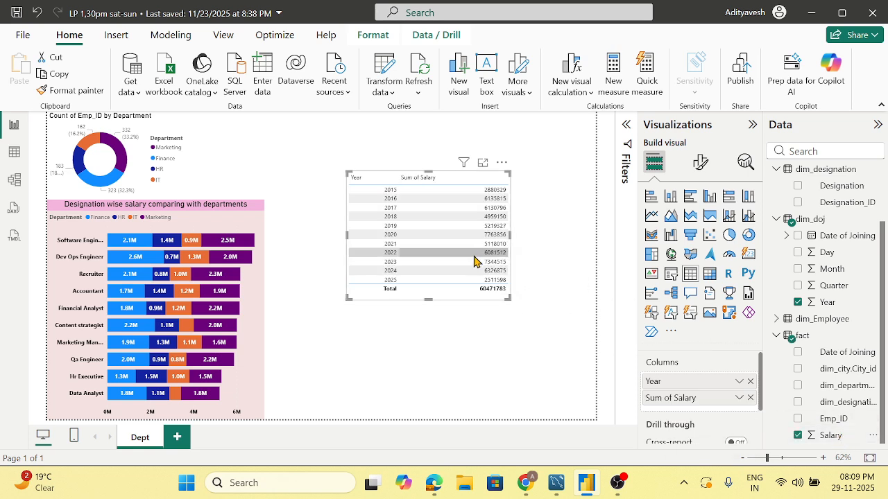
pyautogui.moveTo(508, 295); pyautogui.dragTo(517, 326)
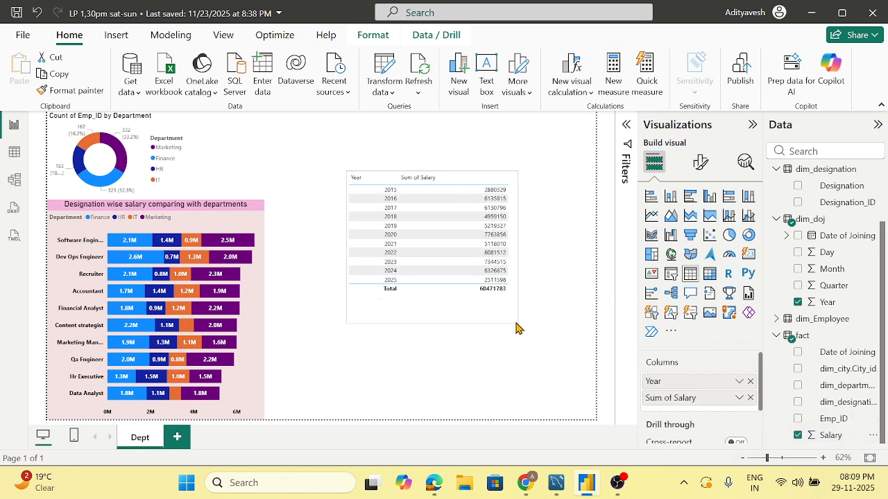
pyautogui.click(651, 220)
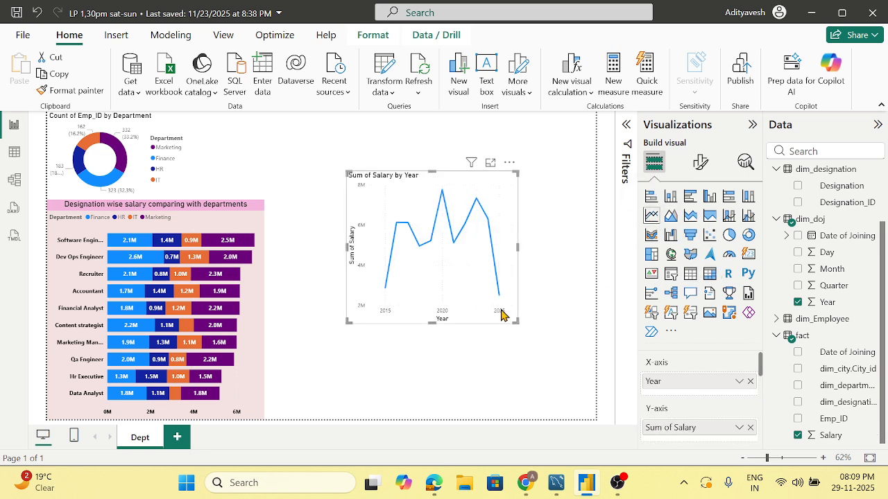
pyautogui.moveTo(516, 321); pyautogui.dragTo(594, 290)
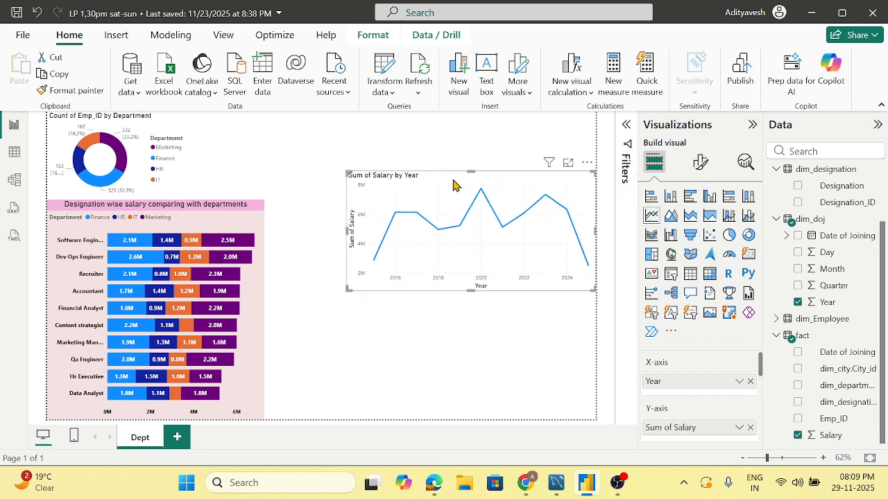
pyautogui.moveTo(453, 185); pyautogui.dragTo(416, 185)
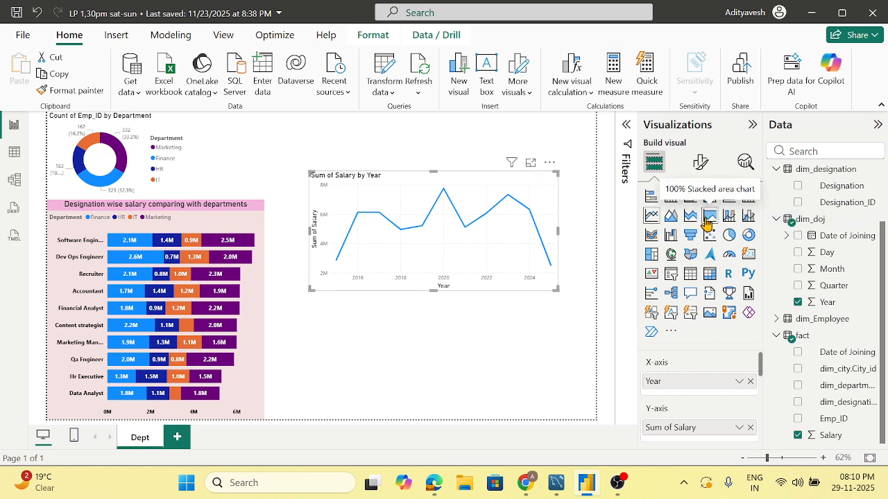
# Step: Convert the yearly salary line chart to an area chart and fit it beside the donut chart along the page's upper edge
pyautogui.click(669, 216)
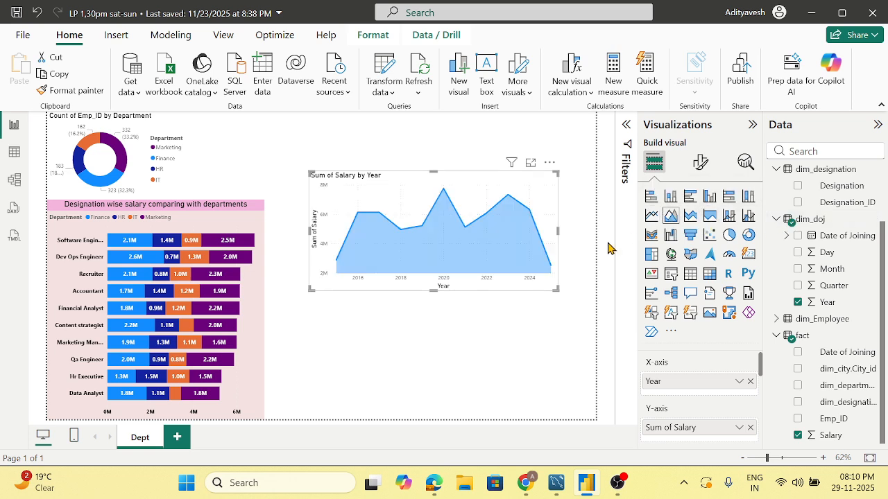
pyautogui.moveTo(557, 289); pyautogui.dragTo(580, 262)
pyautogui.moveTo(488, 179); pyautogui.dragTo(378, 121)
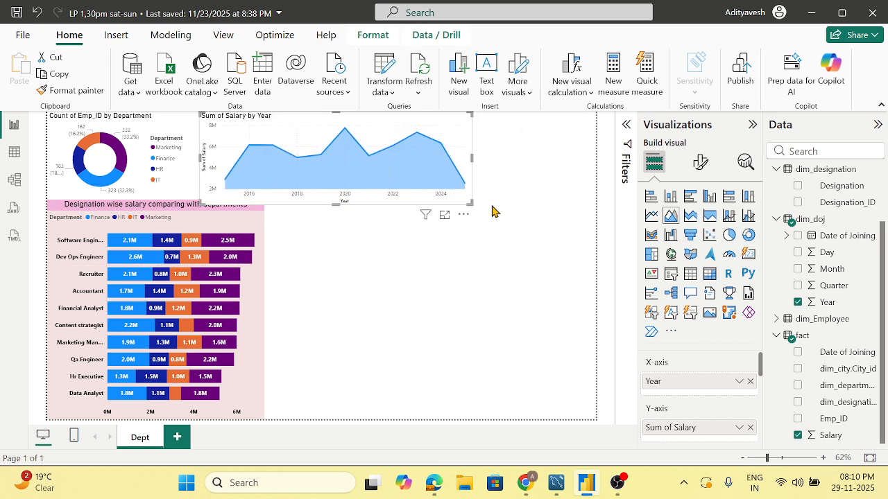
pyautogui.moveTo(469, 203)
pyautogui.mouseDown()
pyautogui.moveTo(458, 190)
pyautogui.moveTo(454, 198)
pyautogui.mouseUp()
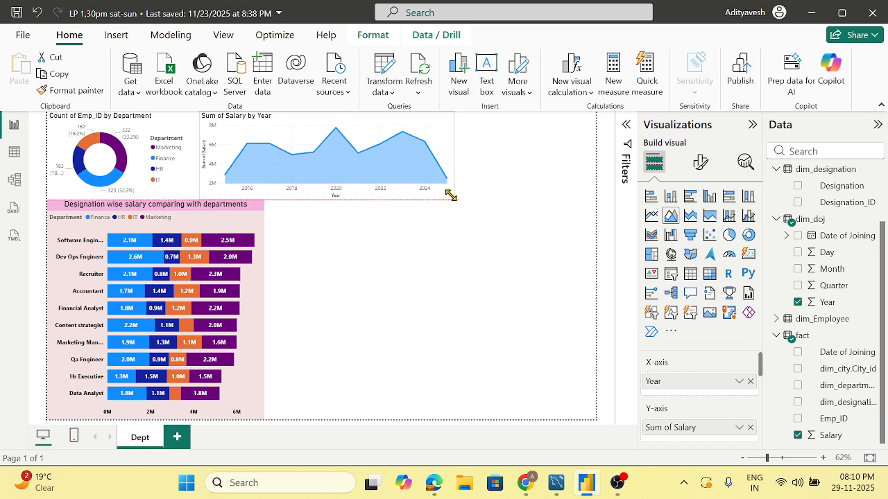
pyautogui.moveTo(397, 127); pyautogui.dragTo(385, 119)
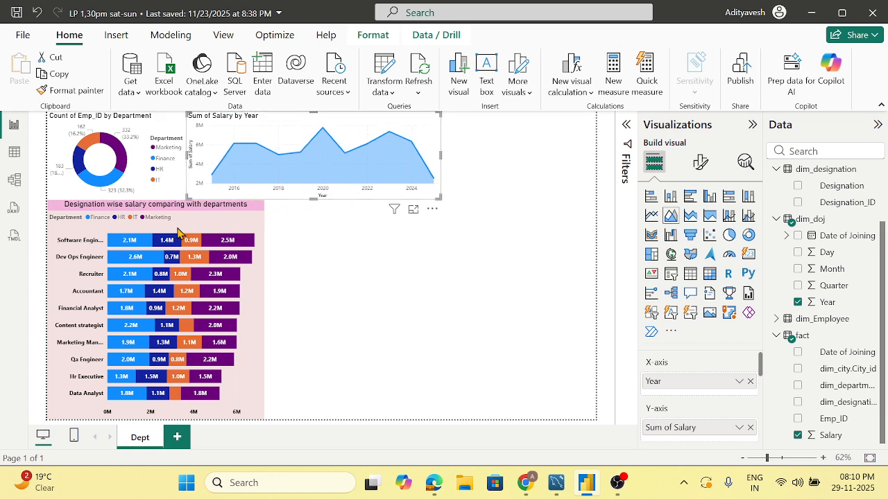
# Step: Convert the designation salary chart to a stacked column chart and resize it to fit the page's lower-left corner
pyautogui.click(154, 203)
pyautogui.moveTo(154, 203); pyautogui.dragTo(156, 218)
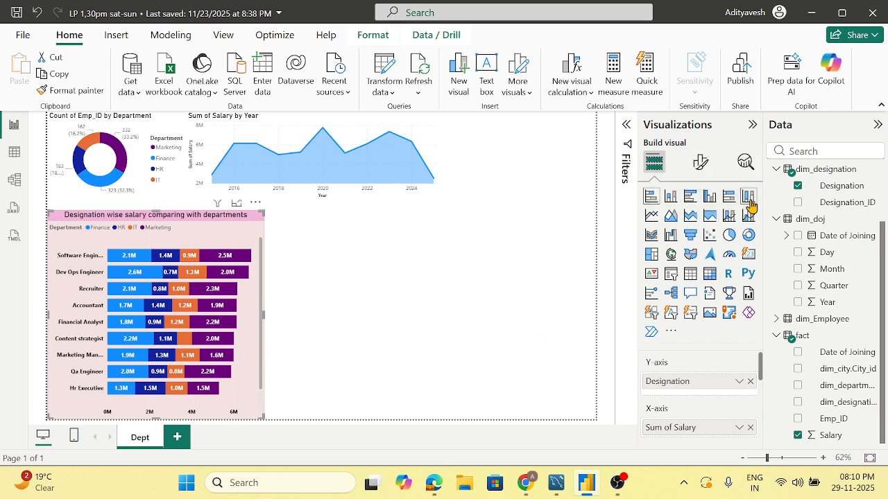
pyautogui.click(672, 198)
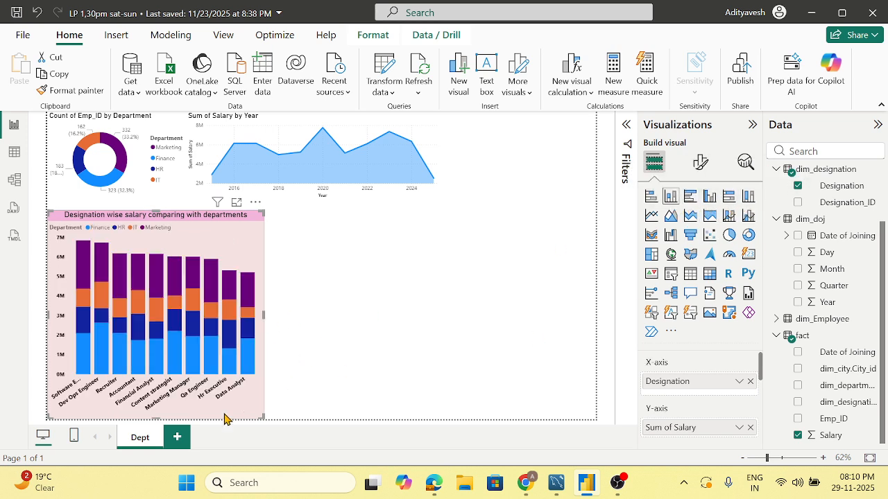
pyautogui.moveTo(261, 415); pyautogui.dragTo(450, 409)
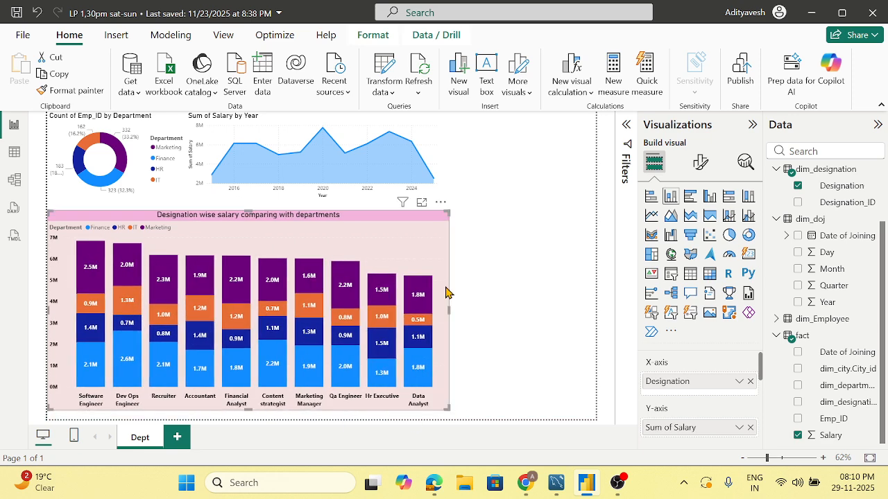
pyautogui.moveTo(448, 212); pyautogui.dragTo(303, 282)
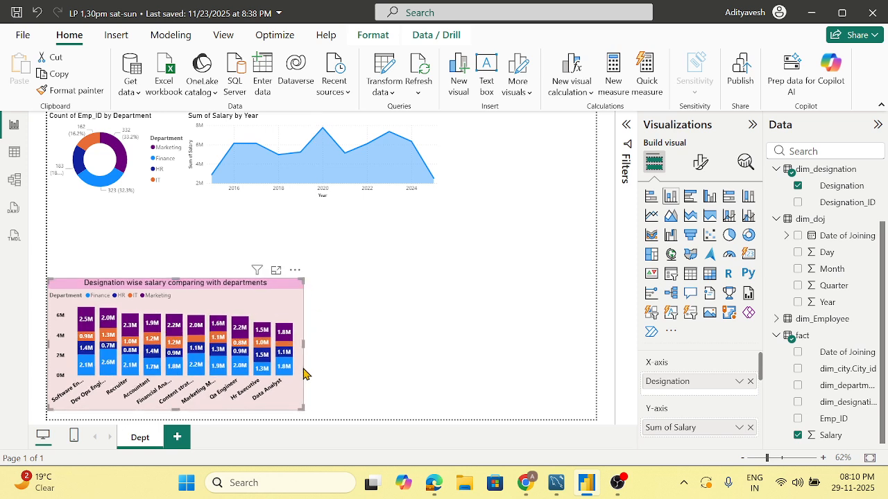
pyautogui.moveTo(292, 403); pyautogui.dragTo(297, 408)
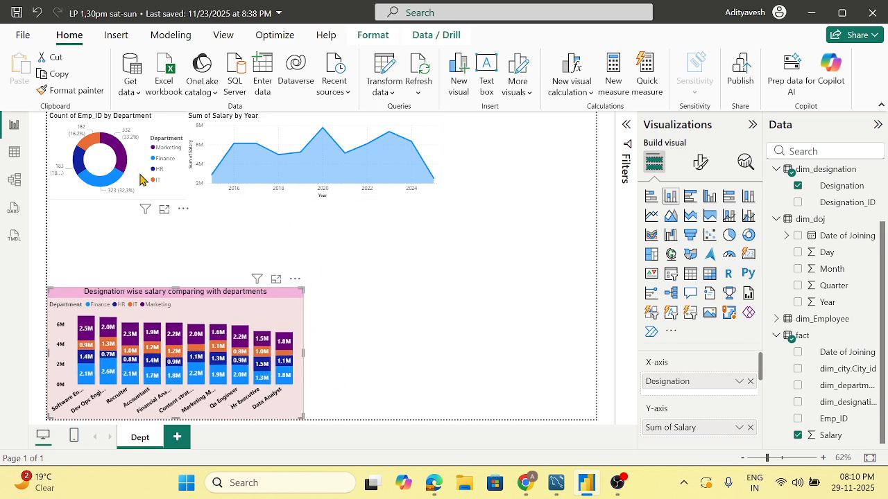
# Step: Move the donut and area charts lower on the page and enlarge the area chart
pyautogui.moveTo(176, 187); pyautogui.dragTo(168, 241)
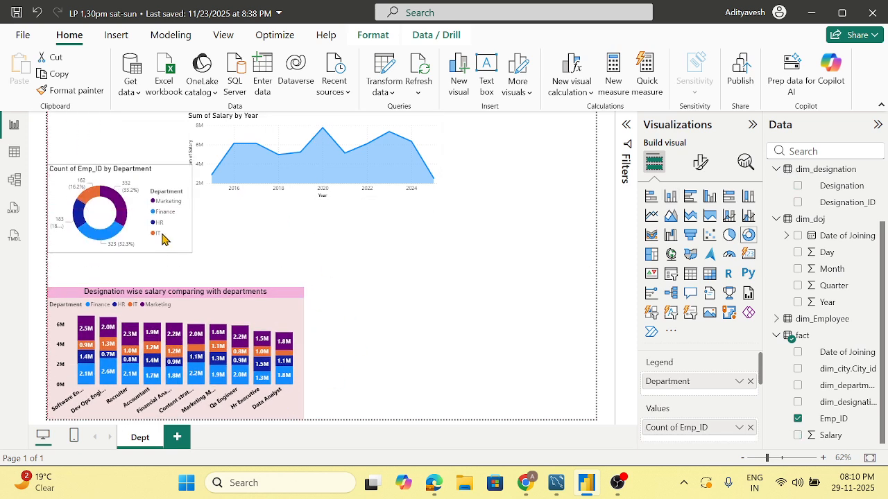
pyautogui.click(438, 145)
pyautogui.moveTo(431, 131); pyautogui.dragTo(429, 186)
pyautogui.moveTo(437, 250); pyautogui.dragTo(467, 262)
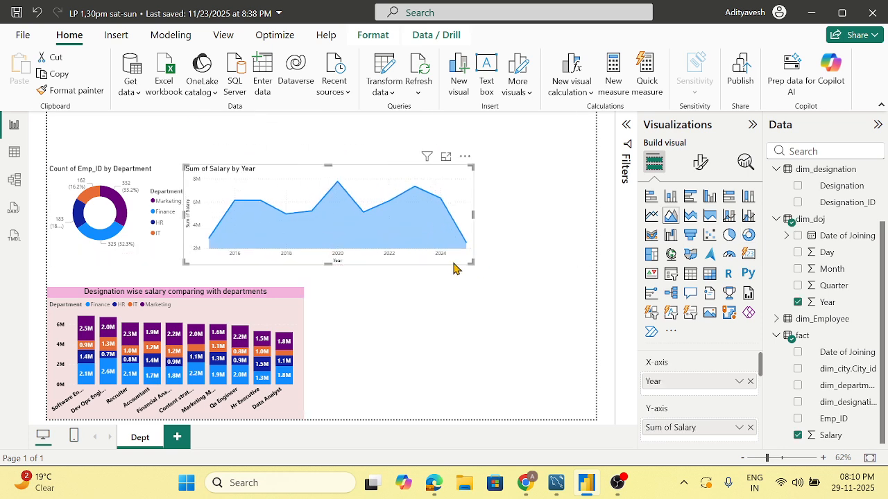
# Step: Fit the donut and area charts side by side directly above the column chart with their upper edges aligned
pyautogui.click(173, 249)
pyautogui.moveTo(174, 250); pyautogui.dragTo(166, 281)
pyautogui.moveTo(190, 200); pyautogui.dragTo(183, 178)
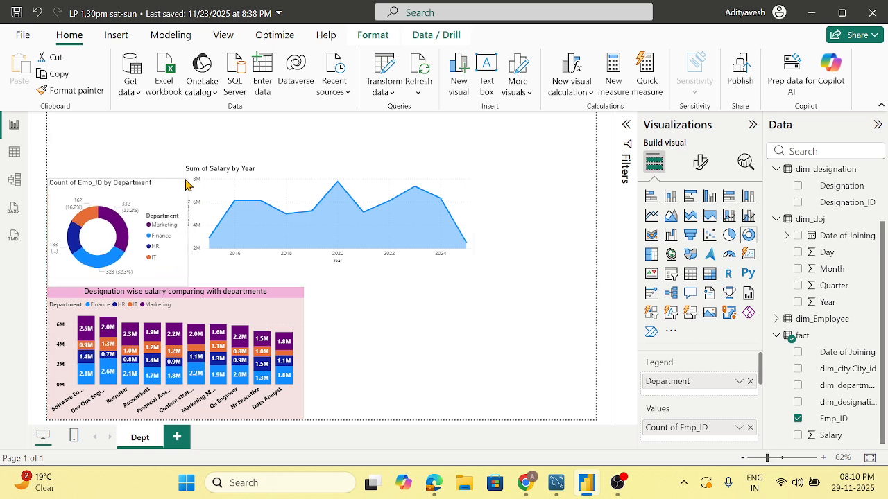
pyautogui.moveTo(380, 177); pyautogui.dragTo(378, 200)
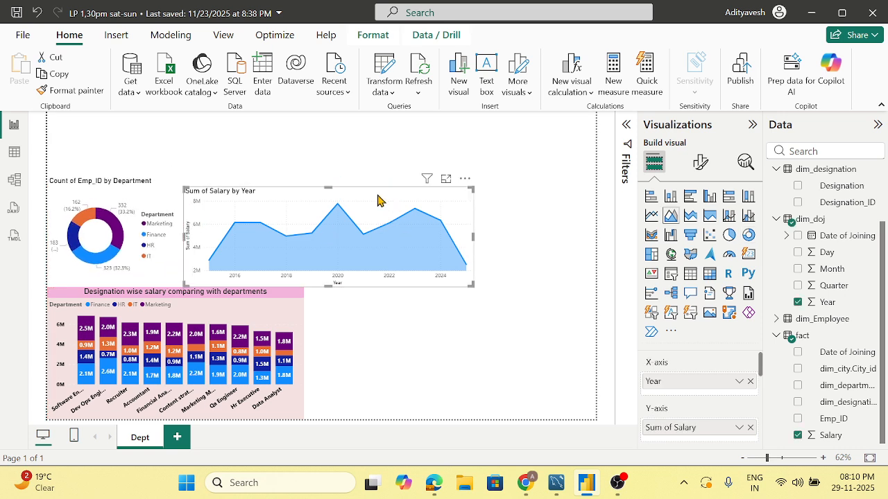
pyautogui.moveTo(326, 190); pyautogui.dragTo(327, 182)
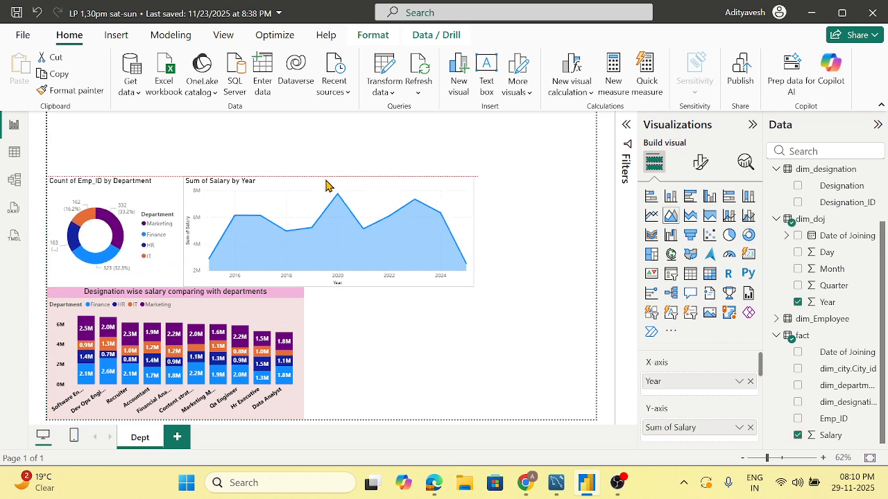
pyautogui.click(530, 238)
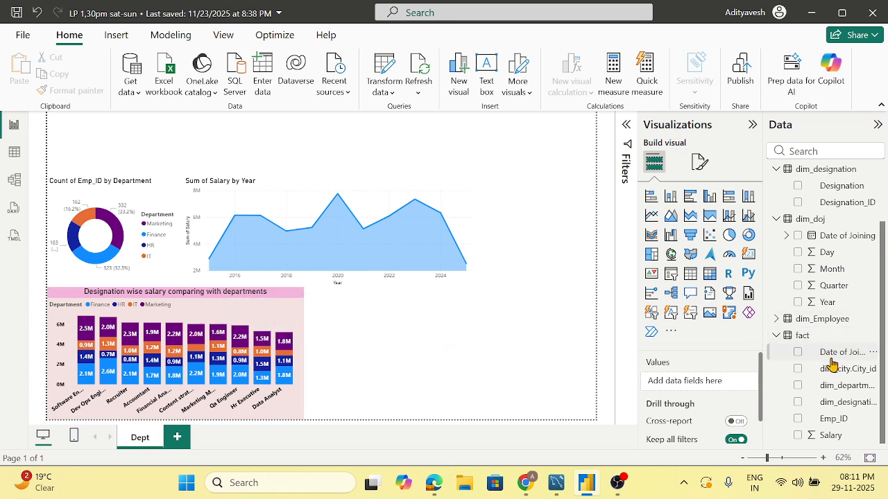
# Step: Add a funnel chart to the page and place it in the empty area beside the designation column chart
pyautogui.scroll(2, 821, 366)
pyautogui.scroll(-2, 850, 312)
pyautogui.scroll(2, 850, 312)
pyautogui.click(777, 173)
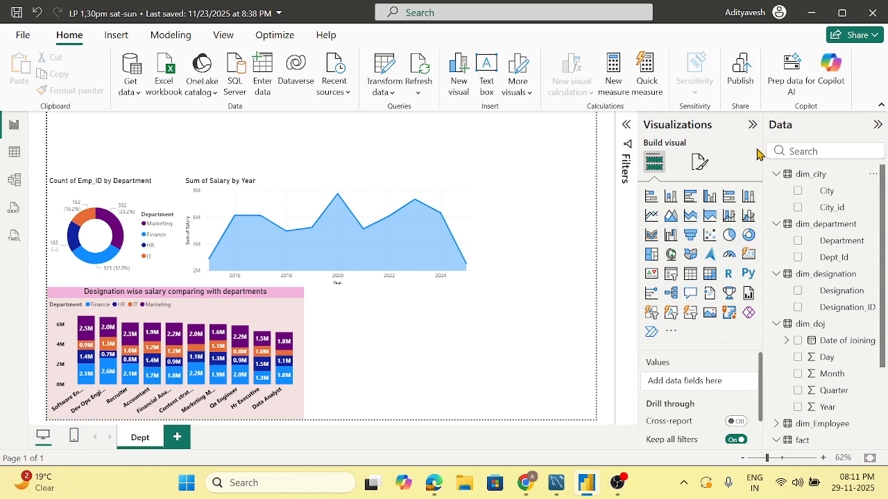
pyautogui.click(690, 235)
pyautogui.moveTo(132, 123); pyautogui.dragTo(484, 311)
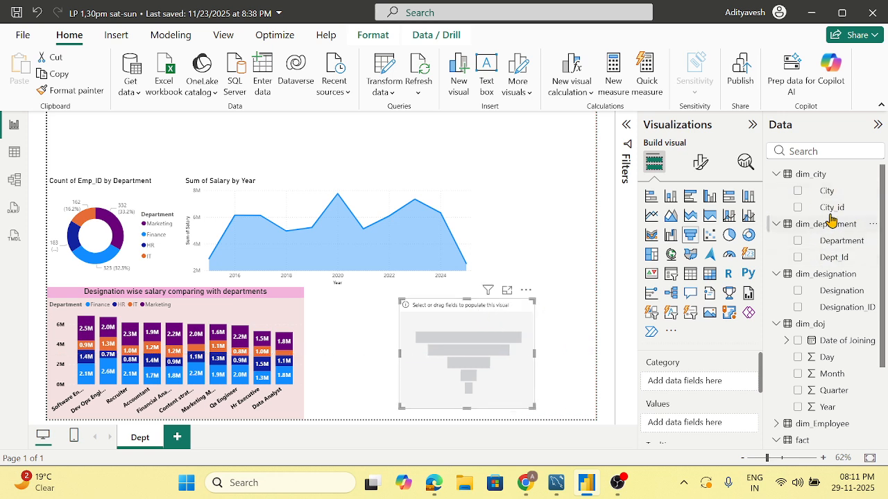
# Step: Set the funnel chart's category to City from dim_city and its values to the count of Emp_ID from the fact table
pyautogui.moveTo(829, 199); pyautogui.dragTo(692, 390)
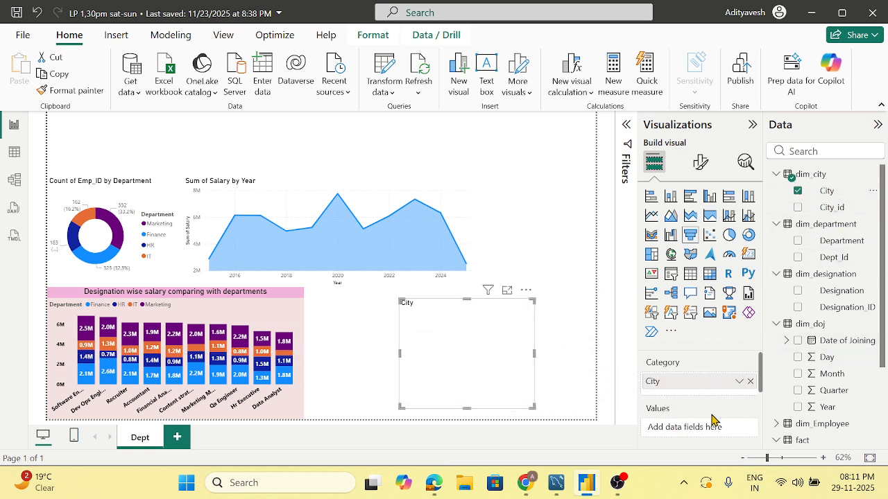
pyautogui.scroll(-3, 811, 399)
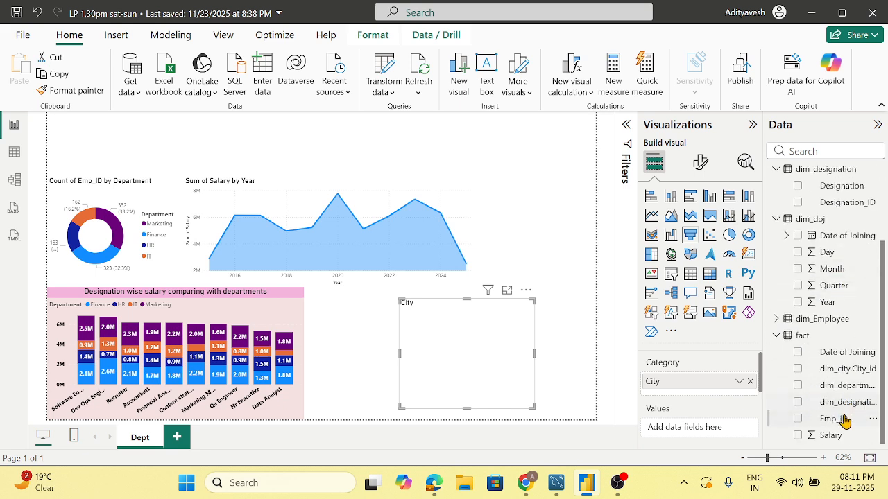
pyautogui.moveTo(835, 419); pyautogui.dragTo(733, 435)
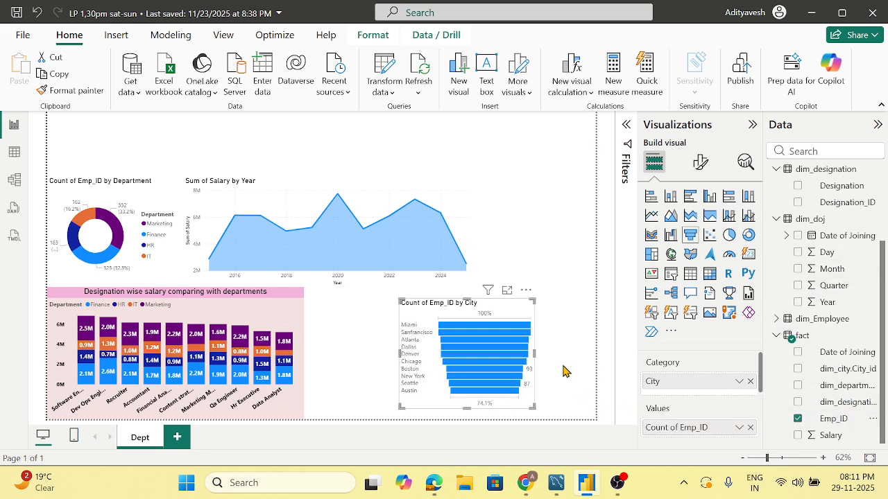
# Step: Enlarge the city funnel chart by extending it upward and widening it toward the page's right edge
pyautogui.moveTo(468, 297); pyautogui.dragTo(468, 150)
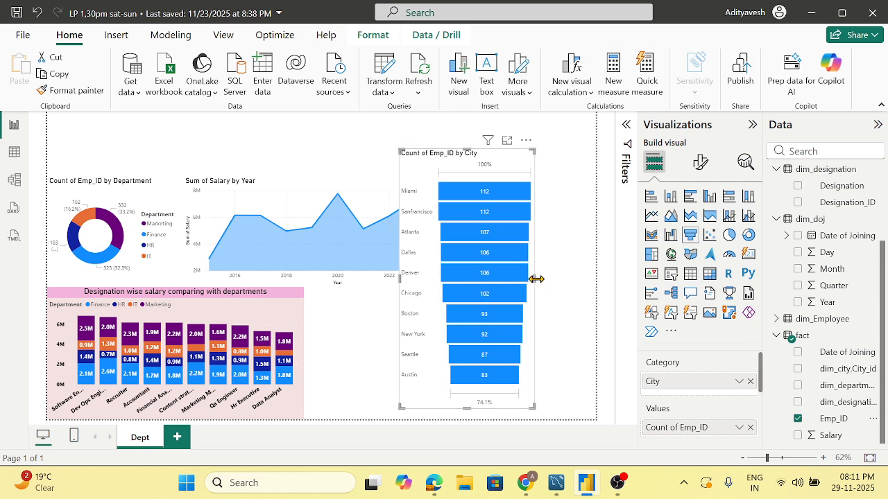
pyautogui.click(589, 292)
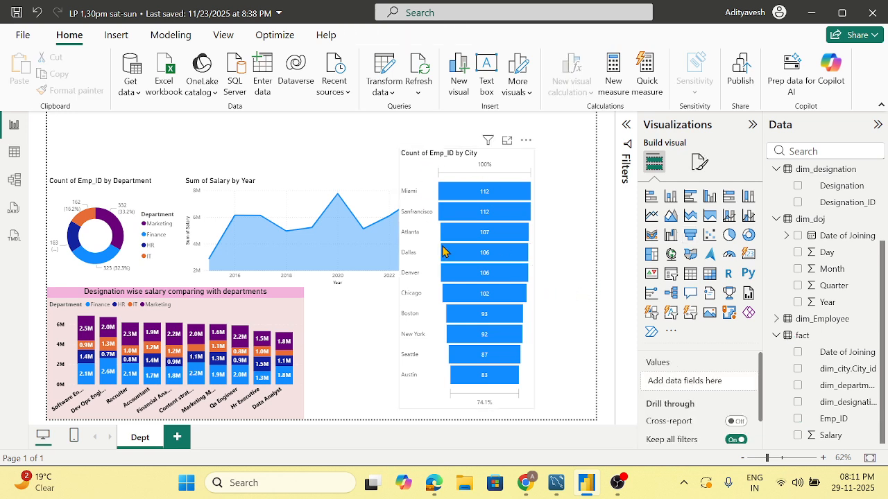
pyautogui.click(474, 183)
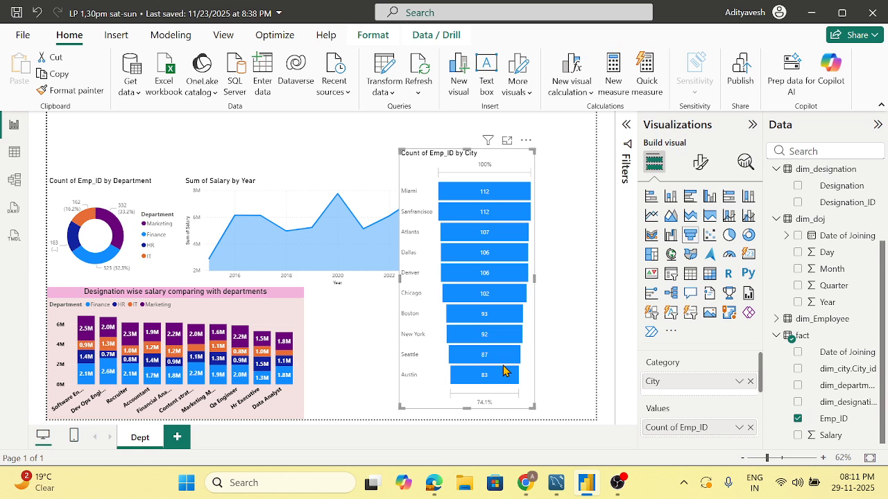
pyautogui.moveTo(535, 278); pyautogui.dragTo(574, 279)
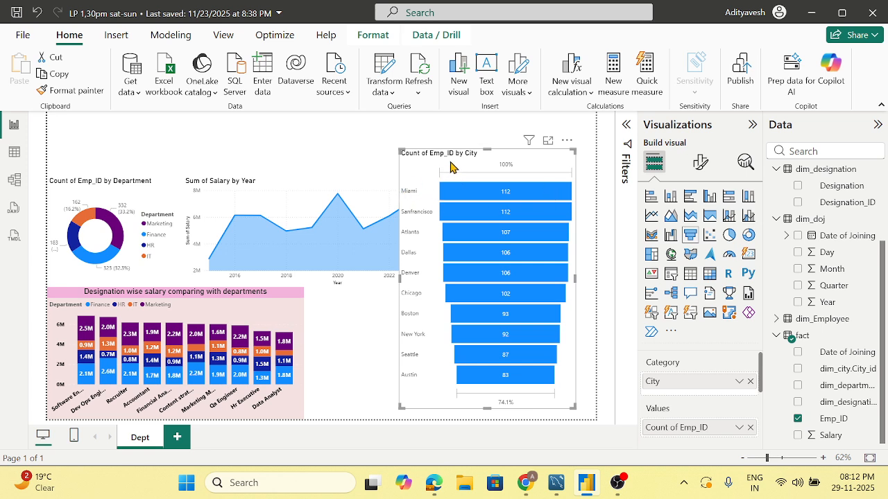
# Step: Convert the city funnel to a stacked column chart and move City from the X-axis to the legend
pyautogui.click(671, 197)
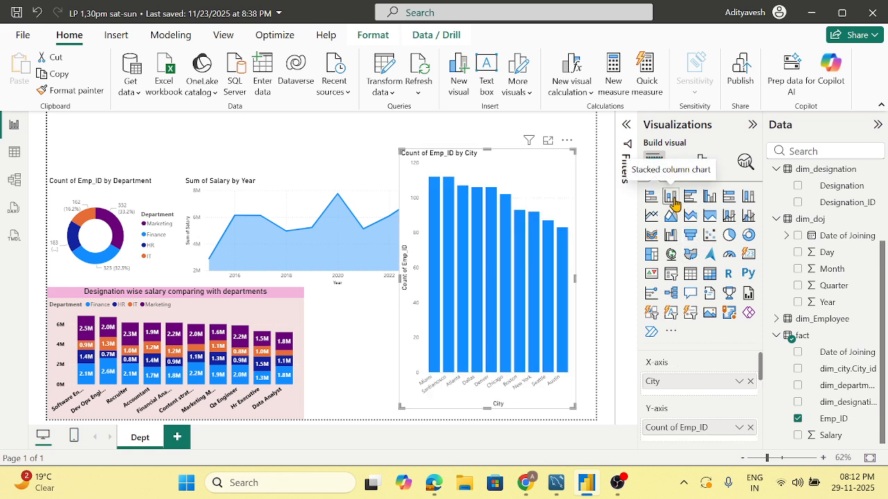
pyautogui.scroll(-2, 694, 405)
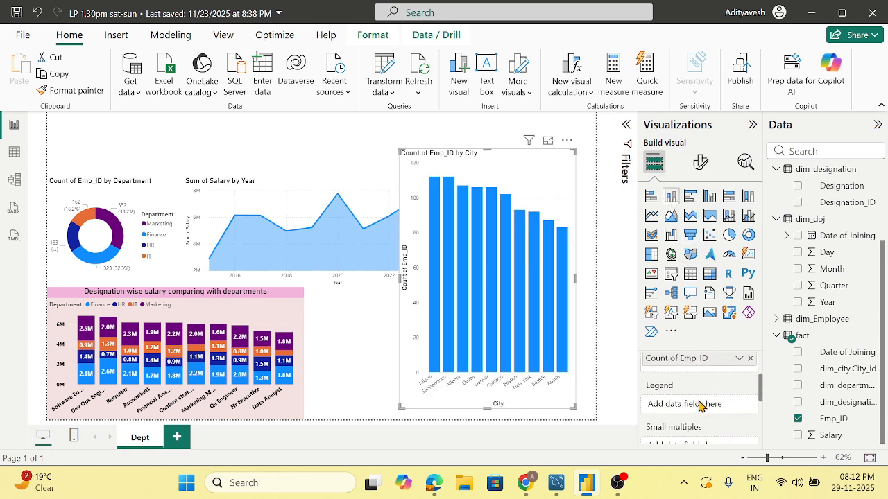
pyautogui.scroll(2, 714, 414)
pyautogui.scroll(1, 712, 412)
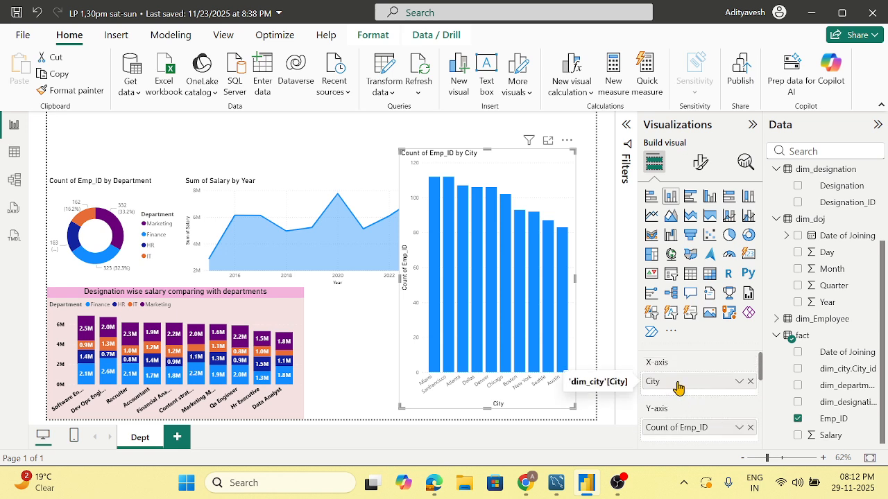
pyautogui.moveTo(679, 389); pyautogui.dragTo(681, 409)
pyautogui.click(750, 382)
pyautogui.scroll(-1, 706, 396)
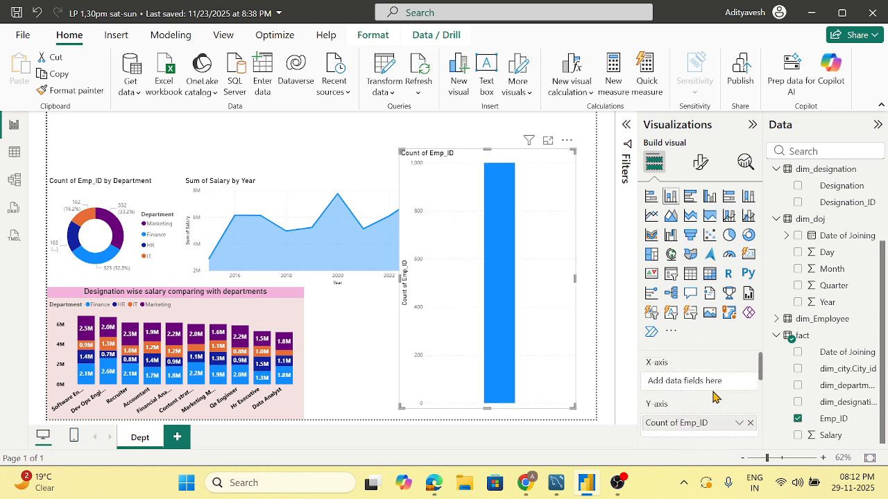
pyautogui.scroll(3, 827, 200)
pyautogui.moveTo(827, 191); pyautogui.dragTo(699, 409)
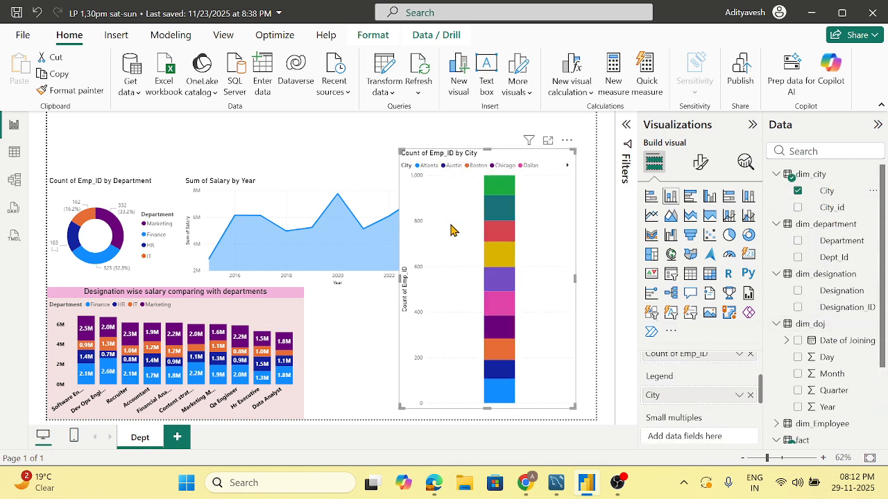
# Step: Enlarge the stacked city column across the page, and highlight Miami through the legend before clearing the highlight
pyautogui.moveTo(573, 404); pyautogui.dragTo(501, 425)
pyautogui.moveTo(399, 283); pyautogui.dragTo(161, 251)
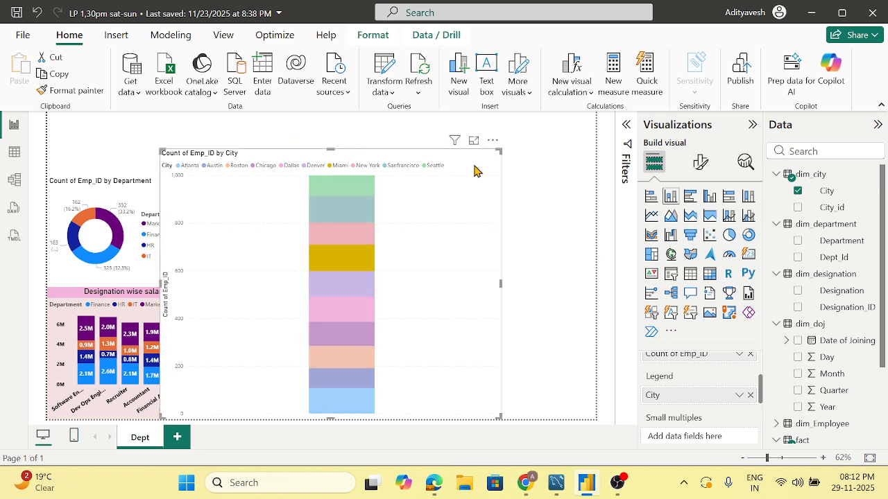
pyautogui.click(344, 165)
pyautogui.click(488, 197)
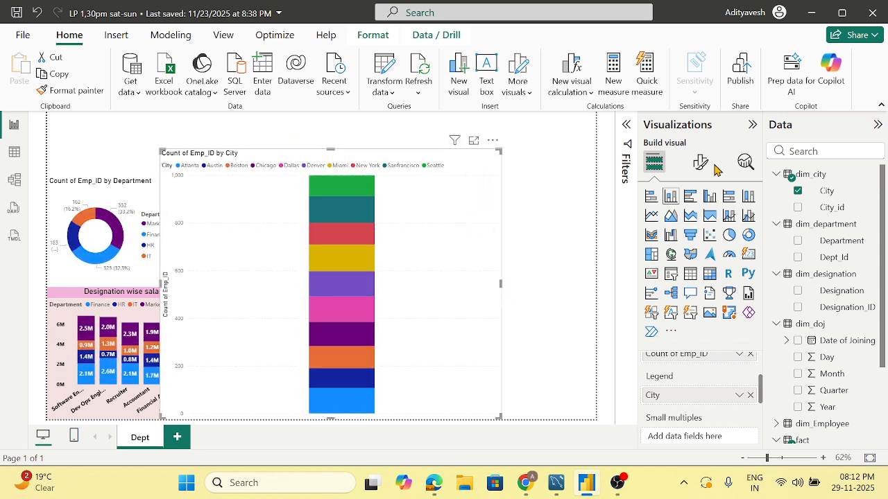
pyautogui.moveTo(331, 148); pyautogui.dragTo(342, 131)
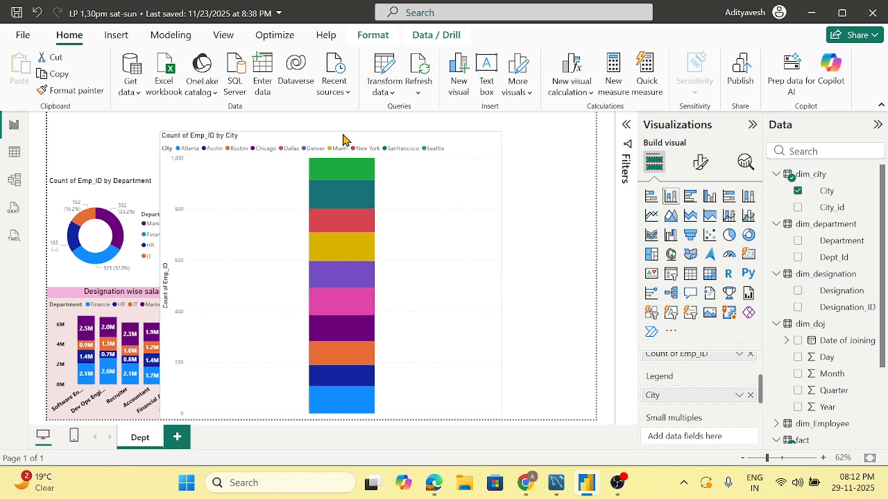
# Step: Convert the city chart to a matrix and shrink it to fit beside the yearly salary area chart
pyautogui.click(690, 274)
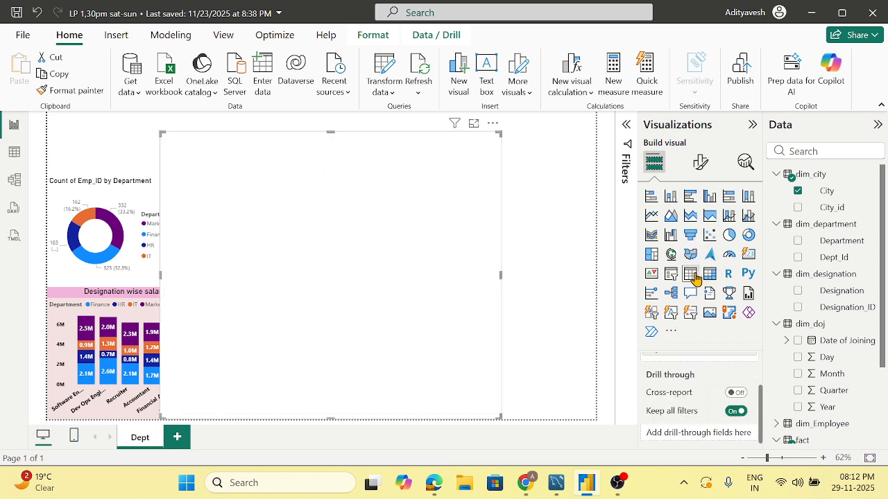
pyautogui.click(710, 274)
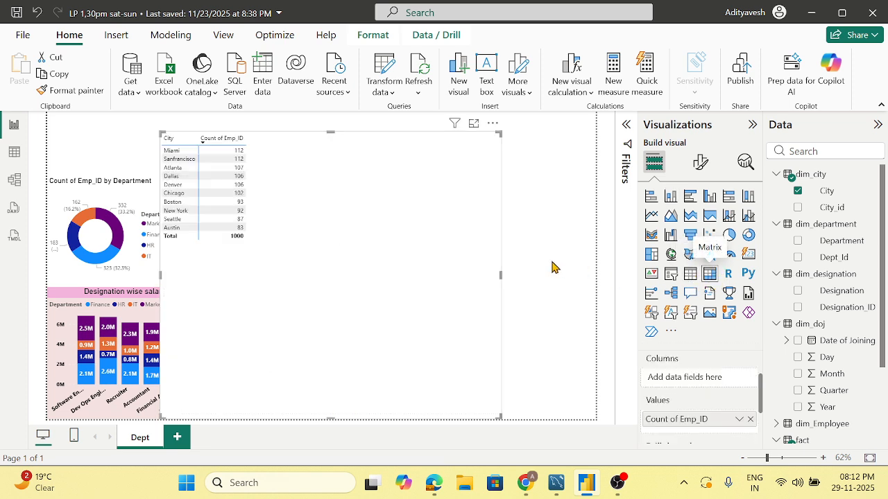
pyautogui.moveTo(499, 419); pyautogui.dragTo(588, 291)
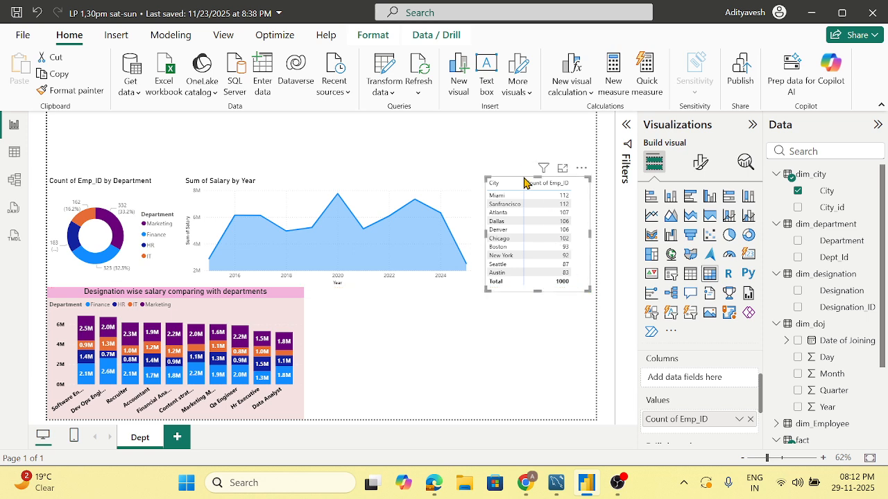
# Step: Widen the Sum of Salary by Year area chart to meet the city matrix, and sort the matrix alphabetically by City
pyautogui.click(470, 231)
pyautogui.moveTo(471, 281); pyautogui.dragTo(483, 287)
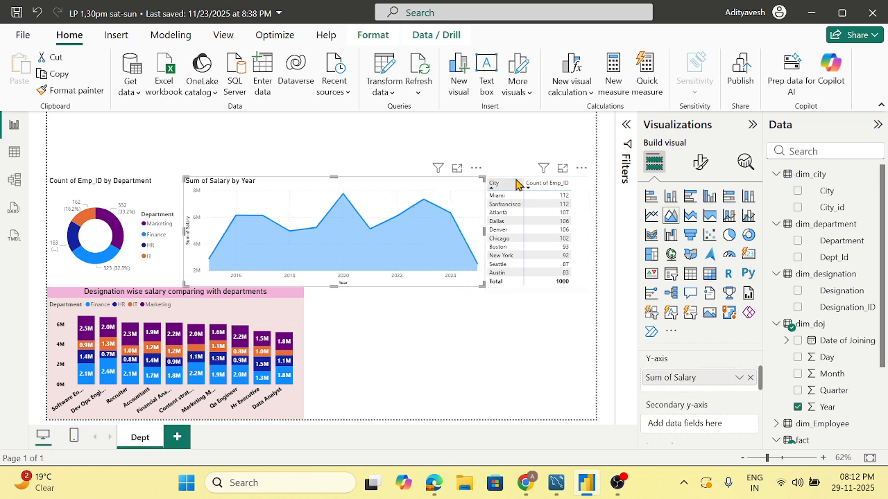
pyautogui.click(492, 183)
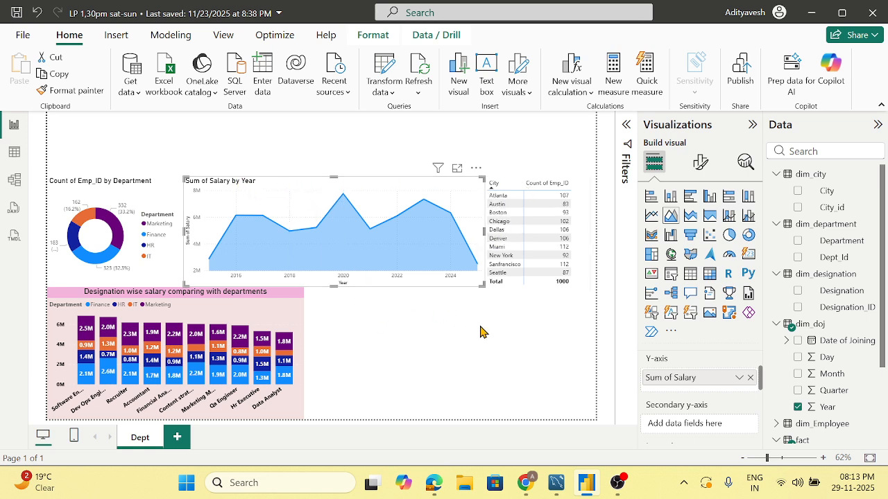
# Step: Move the city matrix to the page's right edge and extend the area chart to close the gap
pyautogui.click(539, 221)
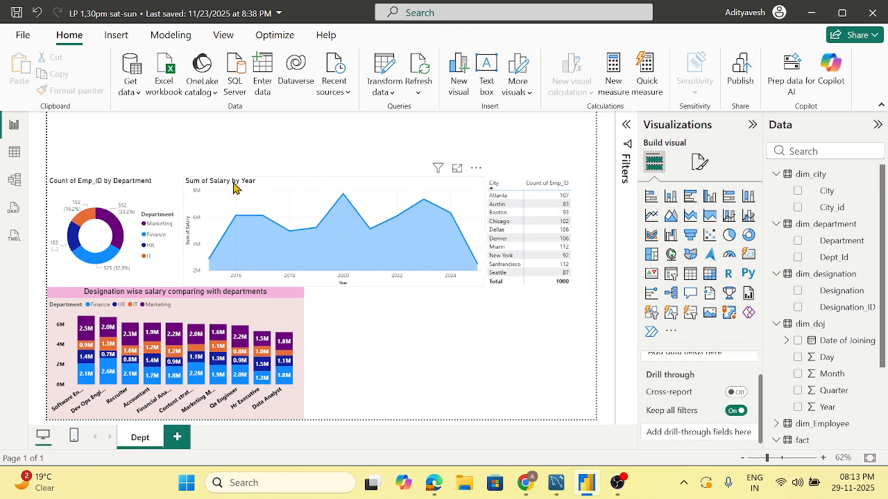
pyautogui.click(587, 290)
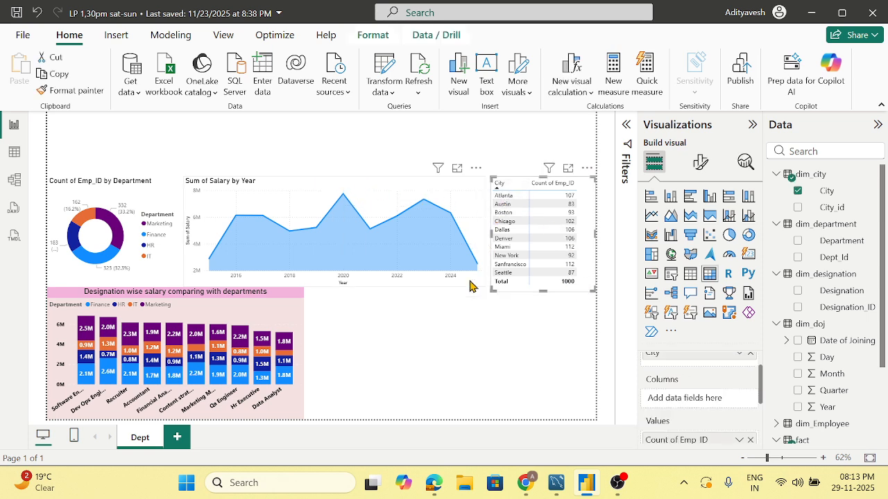
pyautogui.click(483, 286)
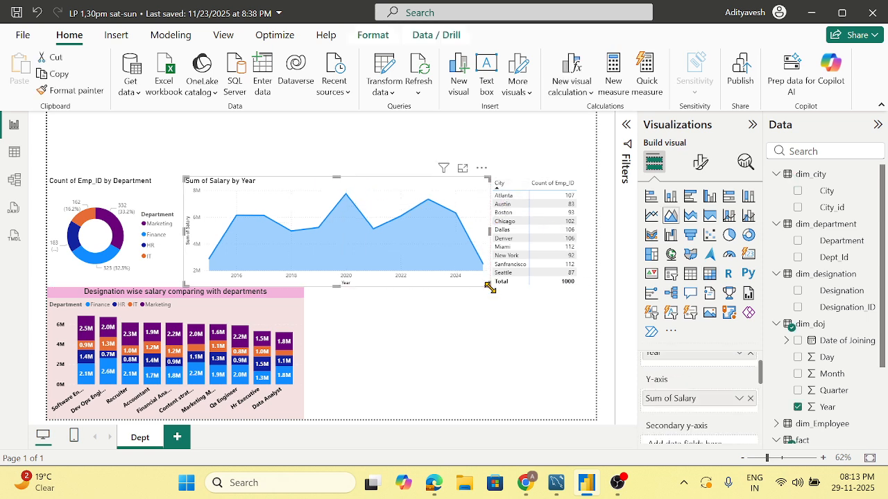
pyautogui.click(484, 321)
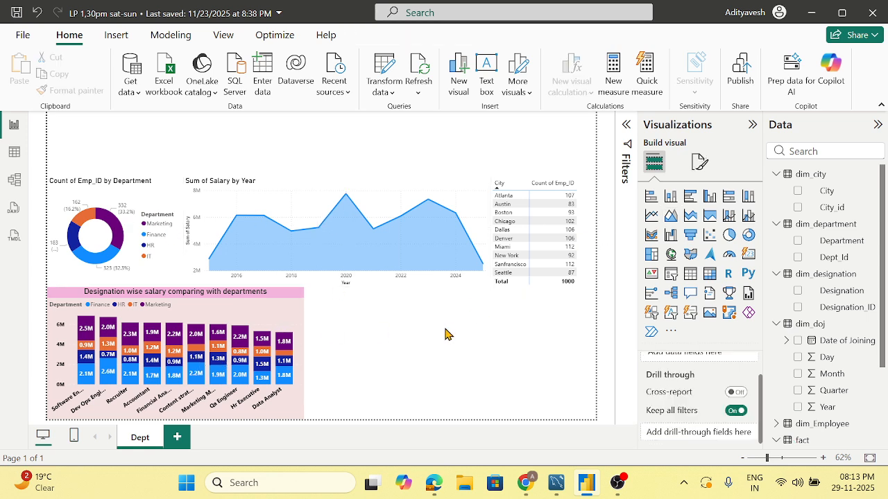
# Step: Examine the rows of the fact table in the table view and return to the report
pyautogui.click(18, 149)
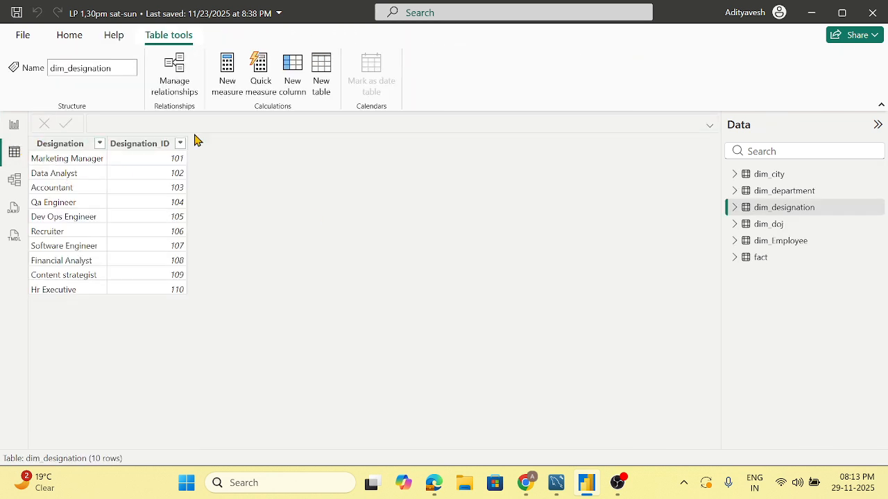
pyautogui.click(763, 265)
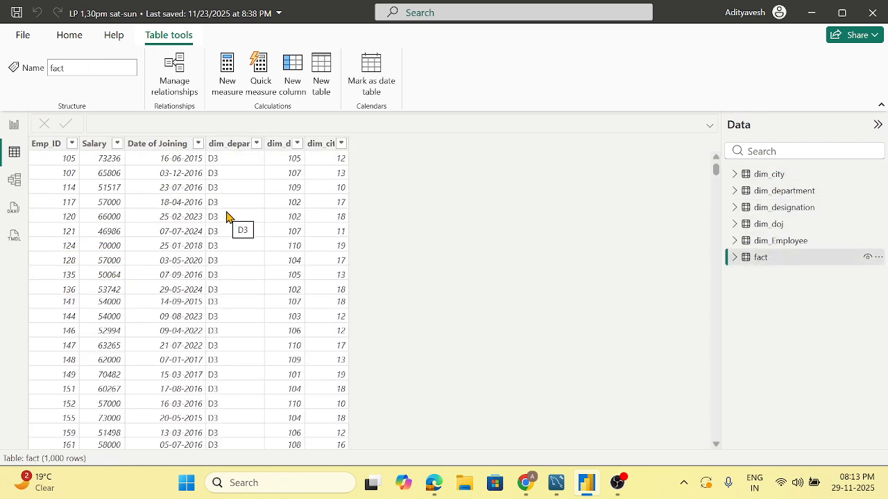
pyautogui.click(9, 129)
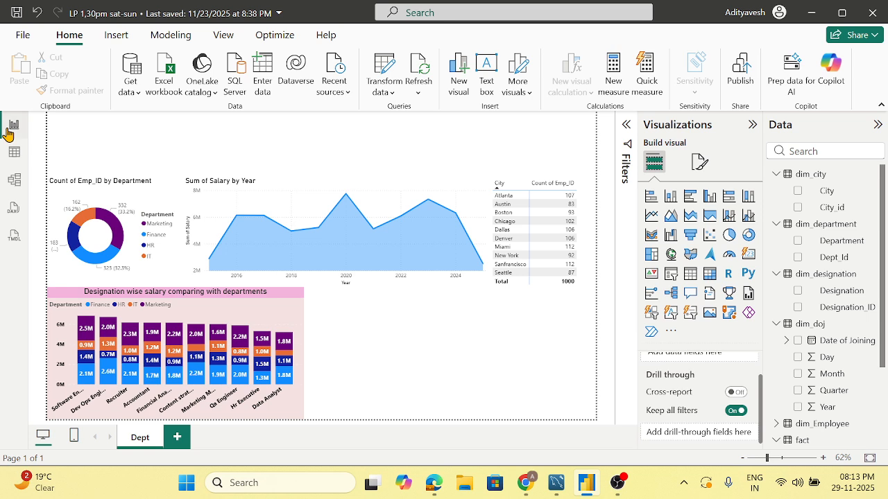
# Step: Add a line and stacked column chart beneath the area chart, filling the space beside the designation-wise salary chart
pyautogui.click(730, 217)
pyautogui.moveTo(117, 126); pyautogui.dragTo(378, 323)
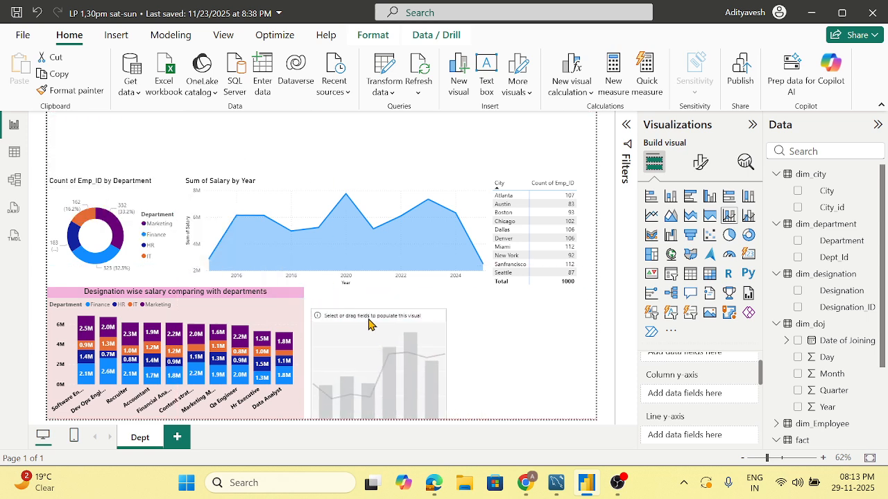
pyautogui.click(448, 313)
pyautogui.click(443, 313)
pyautogui.moveTo(444, 313); pyautogui.dragTo(579, 302)
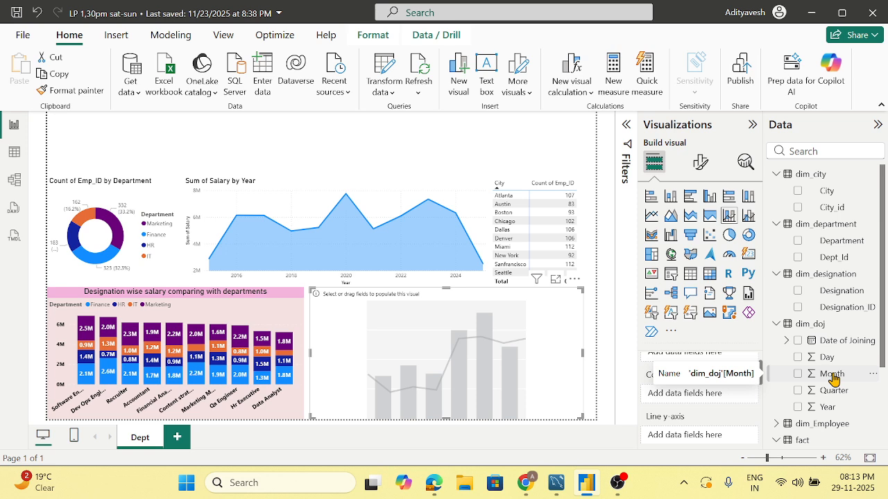
# Step: Check which fields the Sum of Salary by Year area chart uses for its axes
pyautogui.scroll(-2, 836, 378)
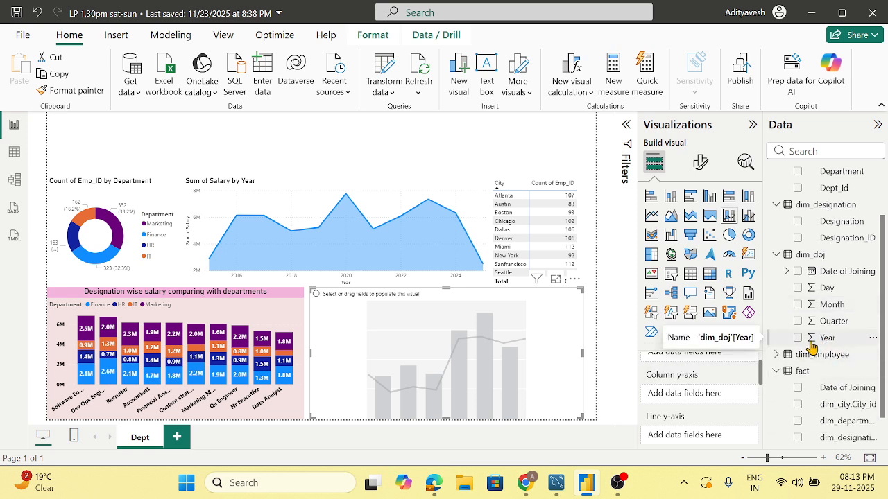
pyautogui.click(455, 187)
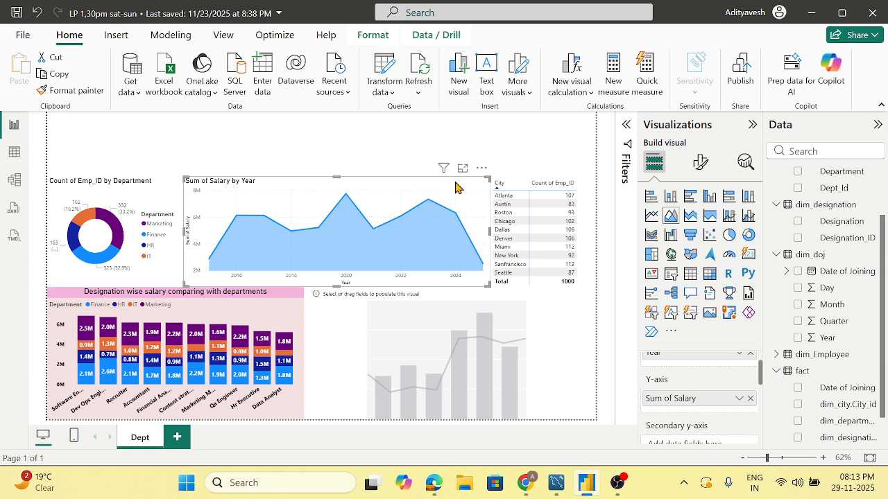
pyautogui.scroll(1, 724, 408)
pyautogui.scroll(-5, 722, 409)
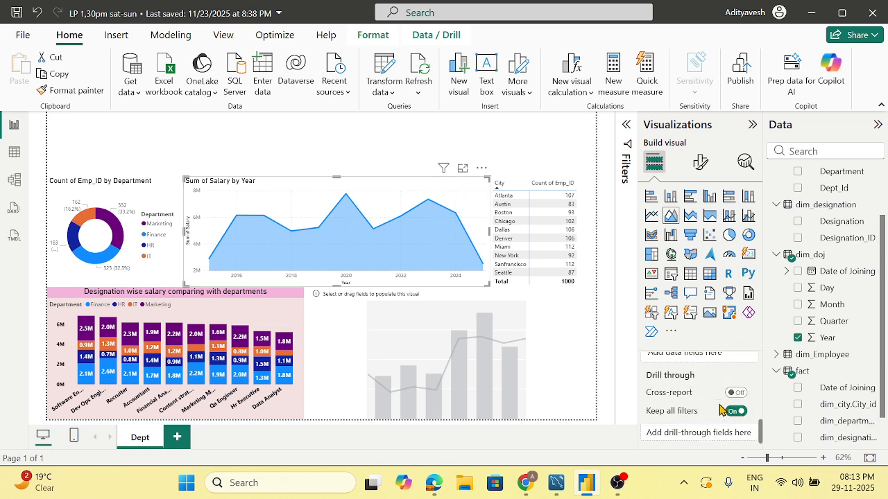
pyautogui.scroll(5, 721, 409)
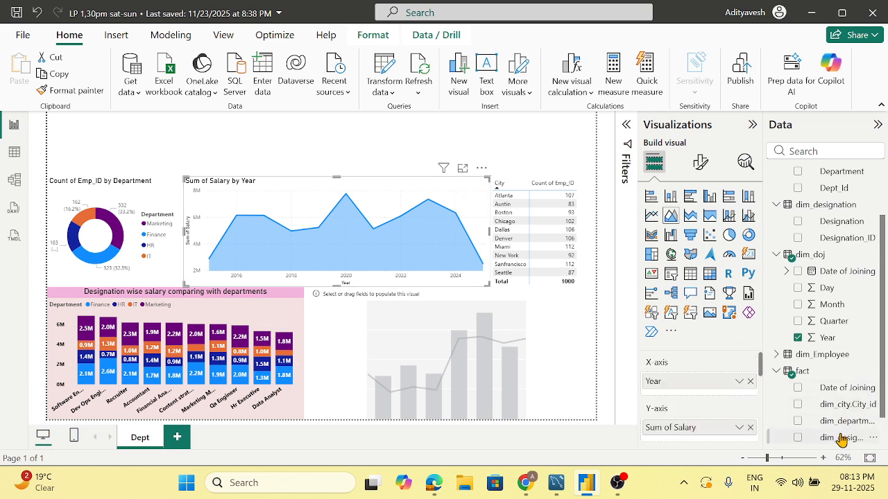
# Step: Assign Department to the empty combo chart's X-axis and Salary to its column y-axis
pyautogui.click(577, 360)
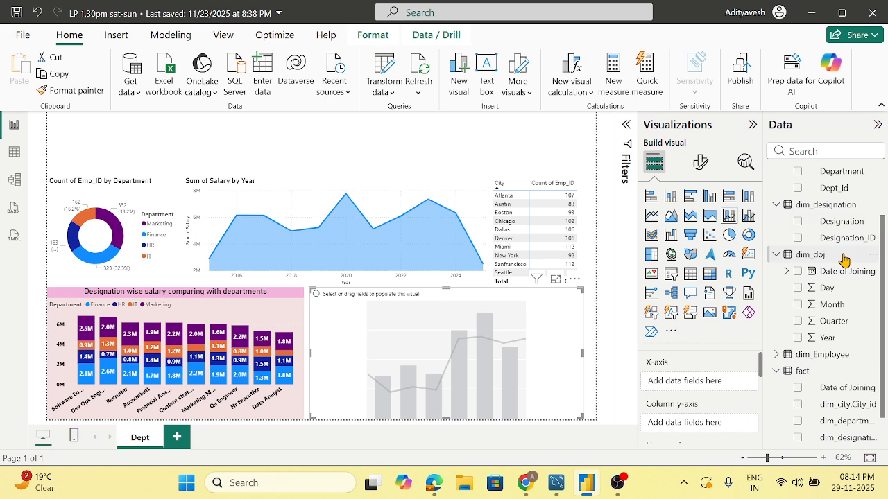
pyautogui.moveTo(842, 173); pyautogui.dragTo(714, 388)
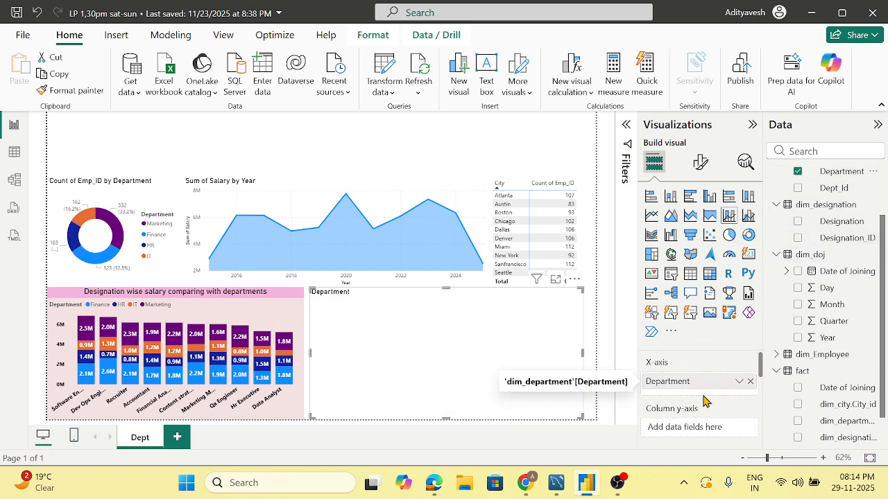
pyautogui.scroll(-1, 832, 426)
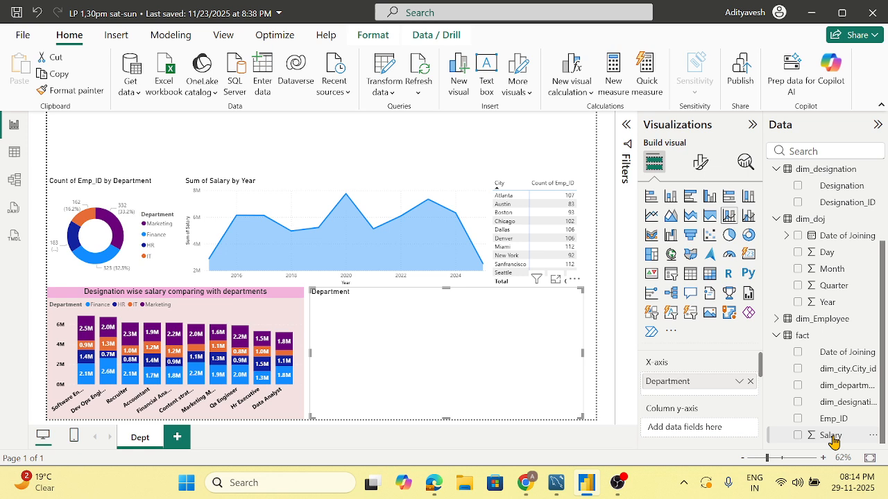
pyautogui.moveTo(835, 437); pyautogui.dragTo(713, 428)
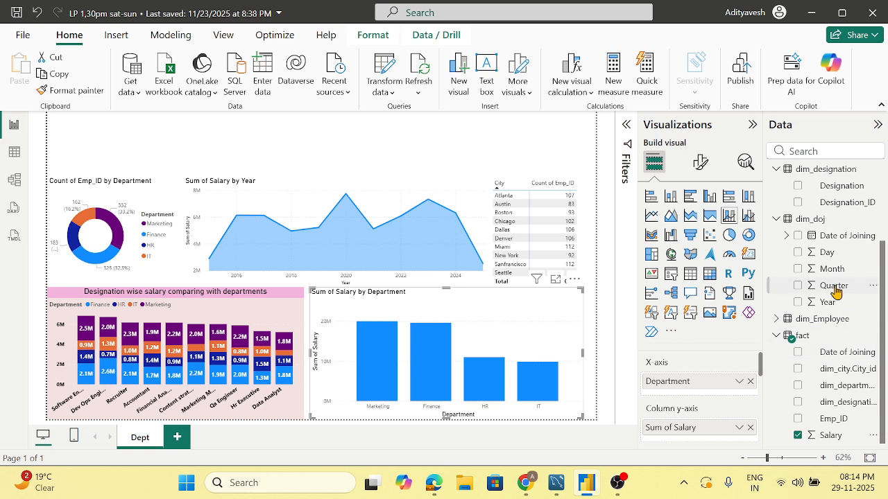
# Step: Try Year from dim_doj as the combo chart's line y-axis value
pyautogui.scroll(-1, 707, 404)
pyautogui.scroll(-1, 707, 404)
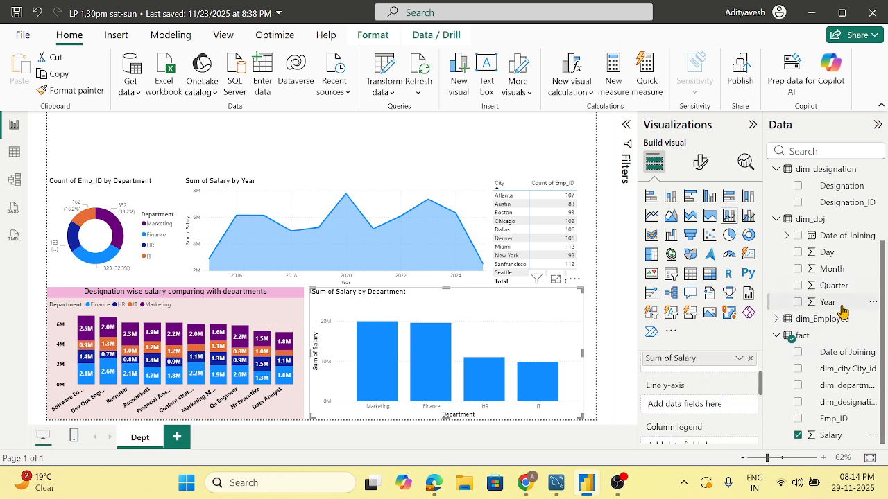
pyautogui.moveTo(842, 308); pyautogui.dragTo(716, 414)
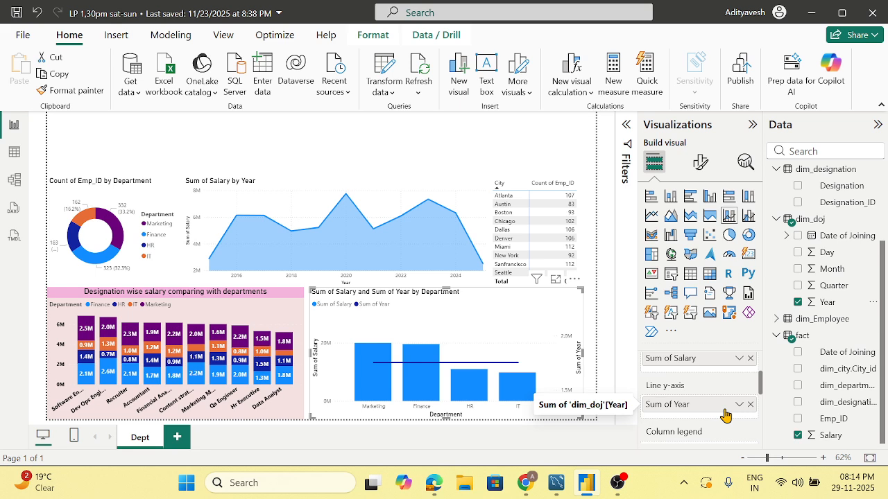
# Step: Try Year as the column legend instead of the line value on an enlarged combo chart, and remove it again
pyautogui.scroll(-2, 721, 413)
pyautogui.scroll(2, 711, 395)
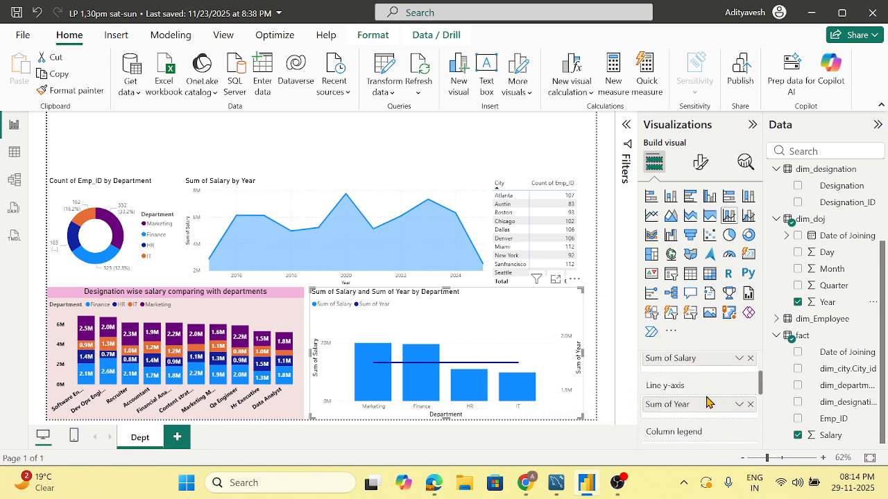
pyautogui.scroll(-2, 697, 409)
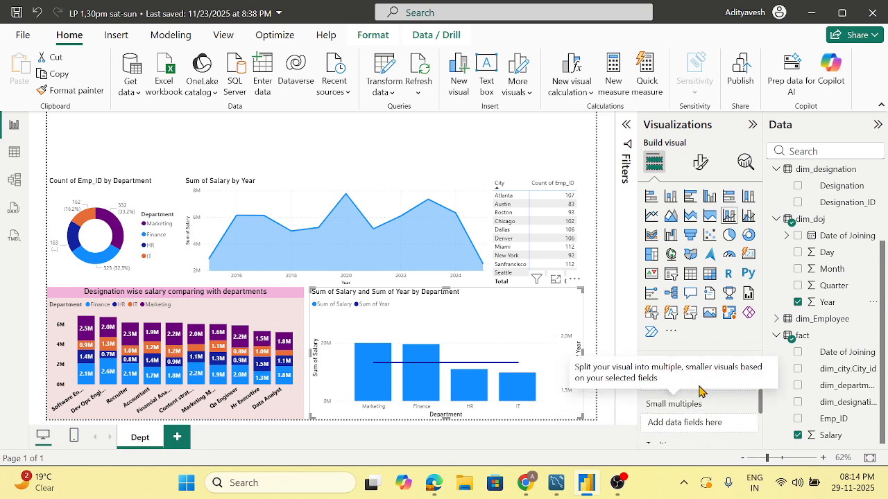
pyautogui.scroll(-1, 733, 379)
pyautogui.scroll(2, 690, 390)
pyautogui.moveTo(687, 409); pyautogui.dragTo(697, 438)
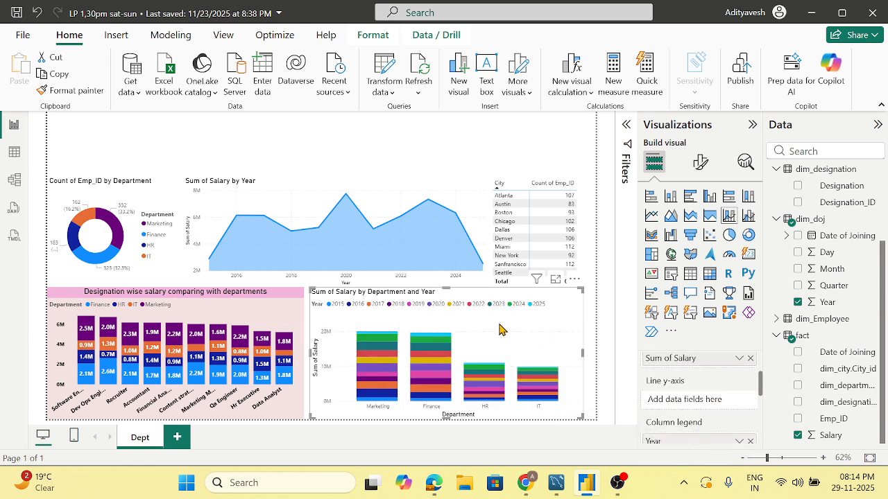
pyautogui.moveTo(446, 289); pyautogui.dragTo(440, 177)
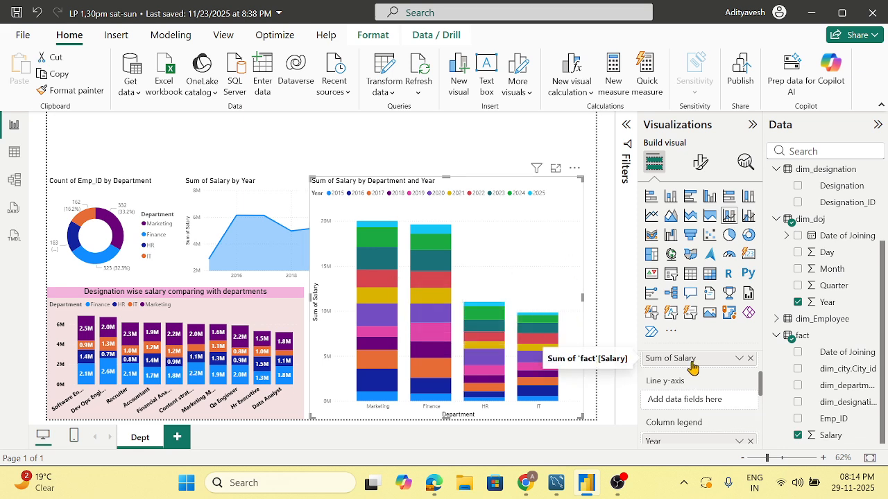
pyautogui.click(749, 442)
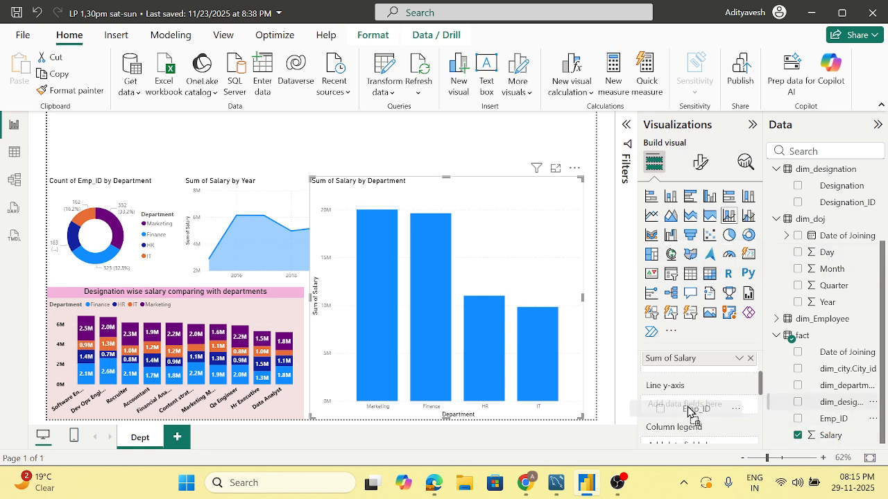
# Step: Use the count of Emp_ID as the line y-axis value and fit the combo chart between the designation chart and the page's right edge
pyautogui.moveTo(690, 411); pyautogui.dragTo(690, 412)
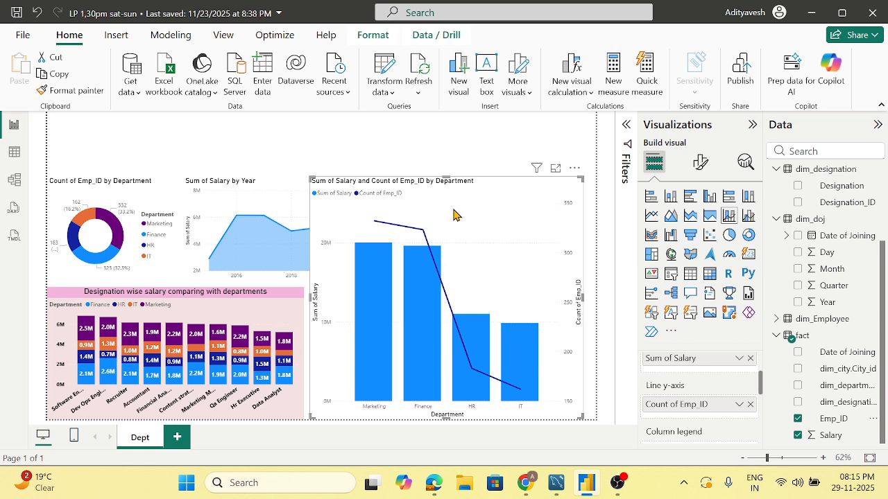
pyautogui.moveTo(580, 183); pyautogui.dragTo(590, 298)
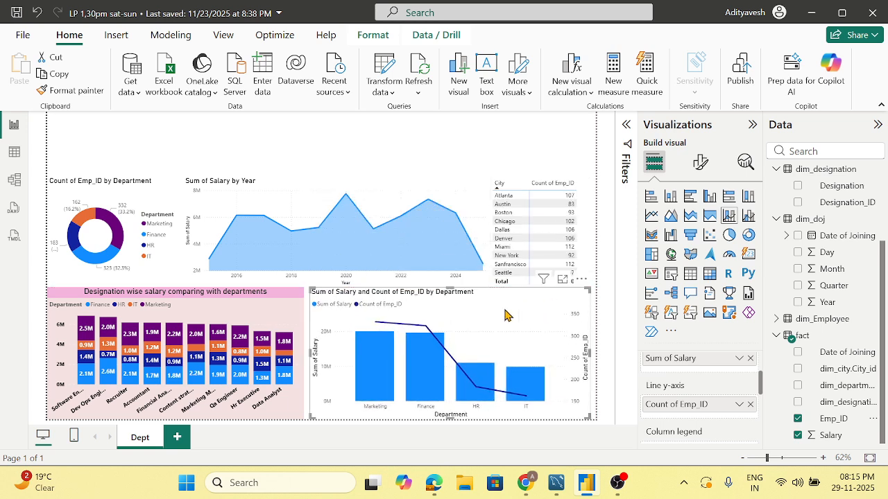
pyautogui.moveTo(309, 353); pyautogui.dragTo(304, 354)
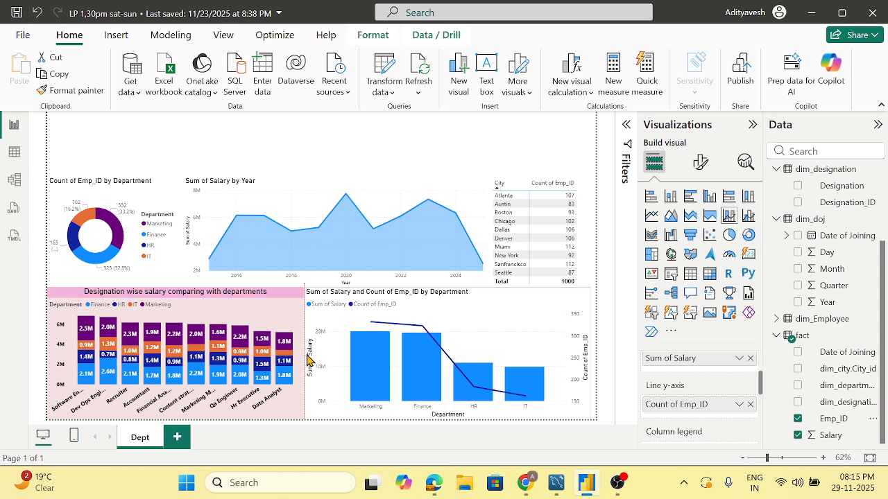
pyautogui.moveTo(586, 290); pyautogui.dragTo(599, 298)
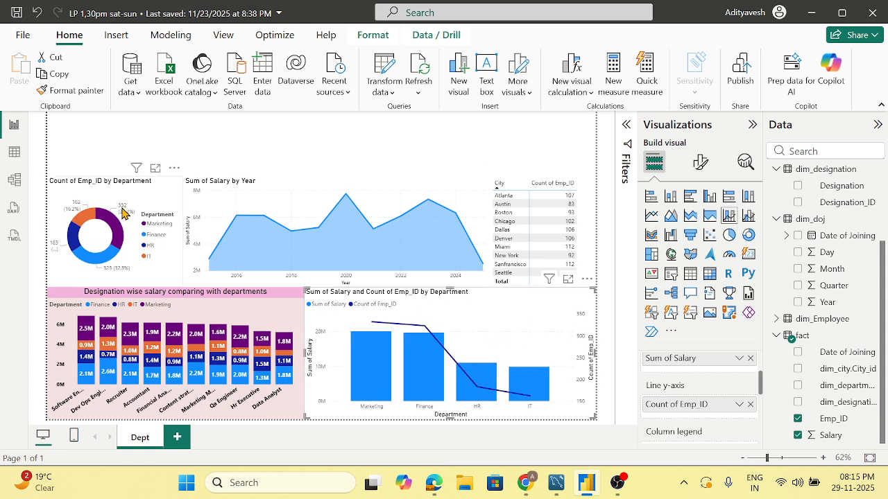
# Step: Examine the department values in the donut and combo charts, and select the designation-wise salary chart
pyautogui.moveTo(123, 213)
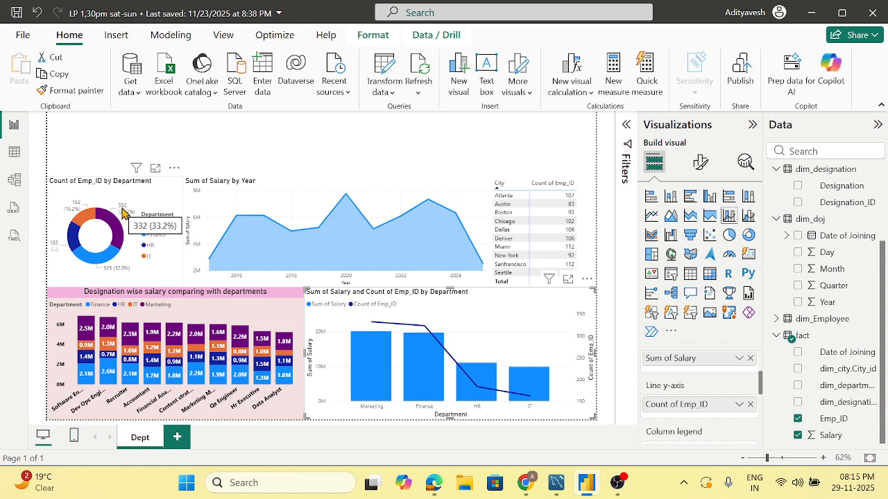
pyautogui.moveTo(95, 336)
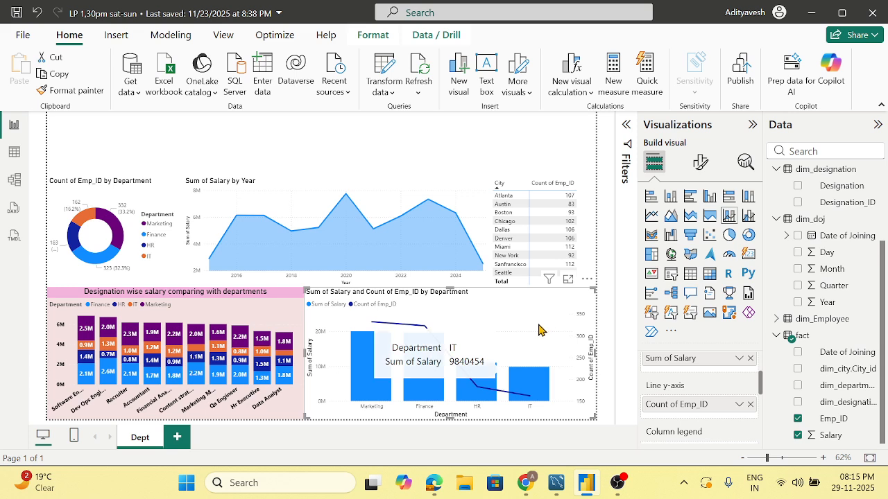
pyautogui.click(480, 163)
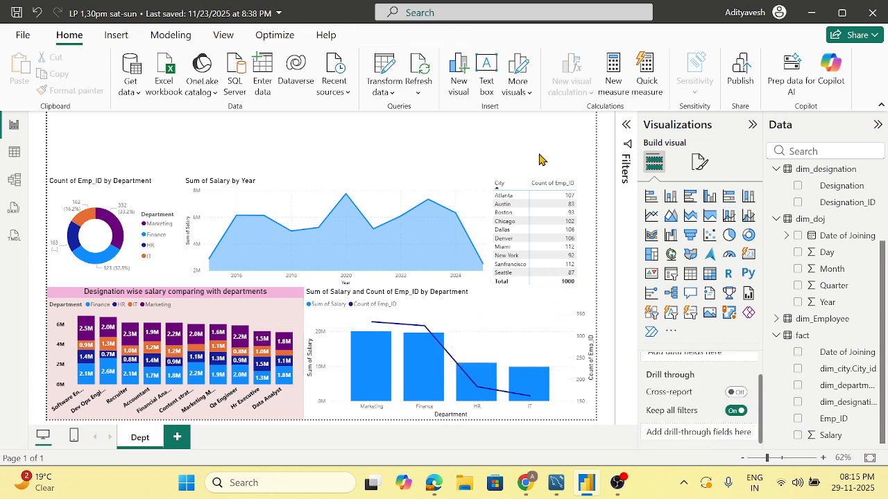
pyautogui.click(553, 314)
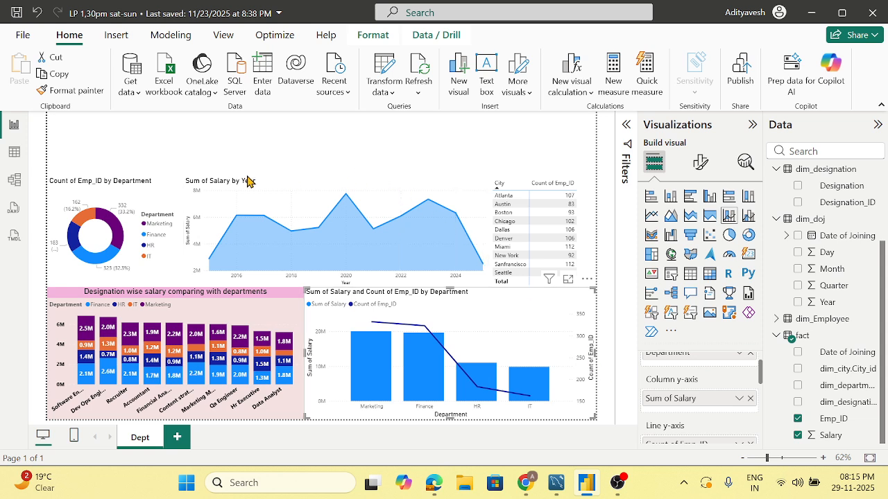
pyautogui.click(263, 310)
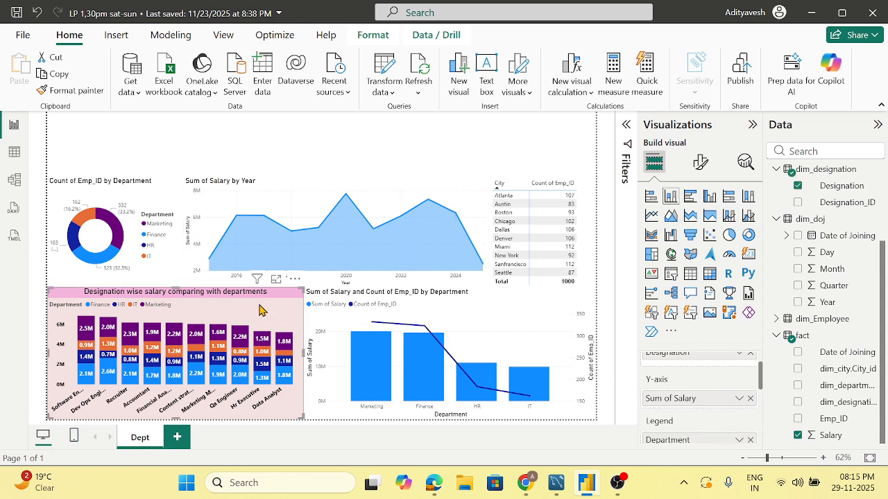
# Step: Copy the designation-wise salary chart's formatting onto the department donut, the yearly salary area chart and the department combo chart
pyautogui.click(168, 198)
pyautogui.click(233, 321)
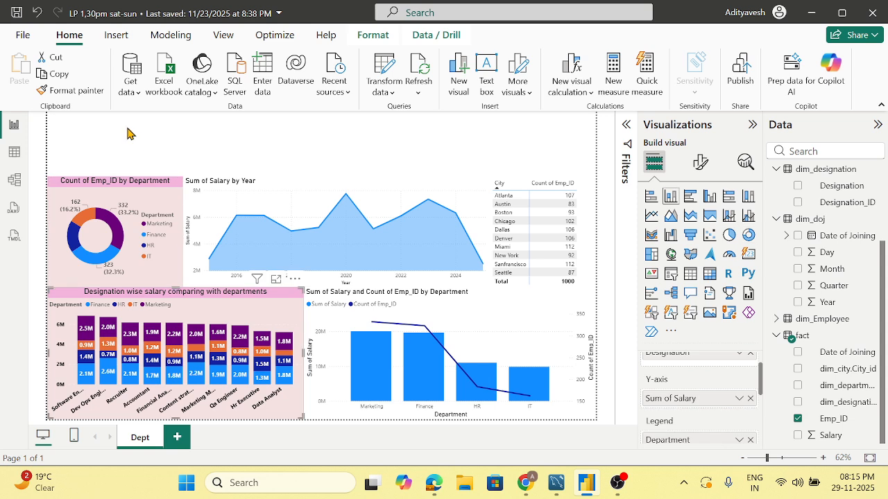
pyautogui.click(82, 91)
pyautogui.click(362, 191)
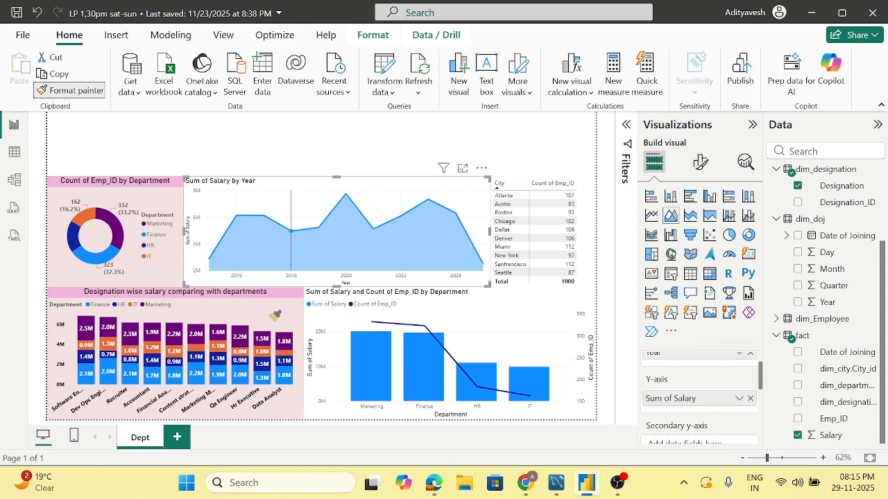
pyautogui.click(69, 90)
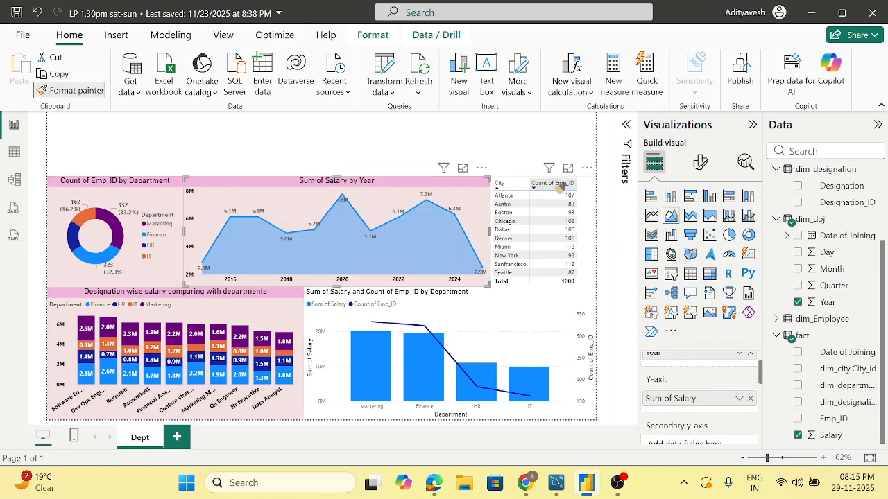
pyautogui.click(500, 308)
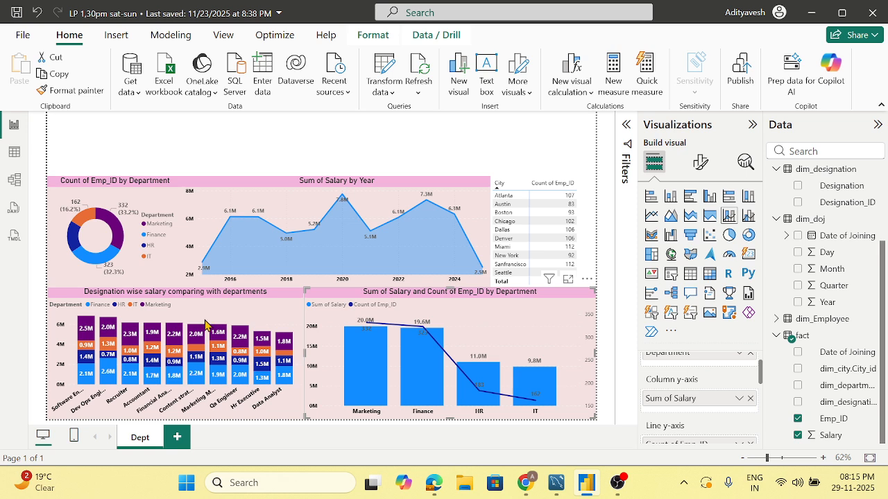
# Step: Try to copy the charts' pink formatting onto the city matrix, and select the matrix
pyautogui.click(69, 91)
pyautogui.click(517, 182)
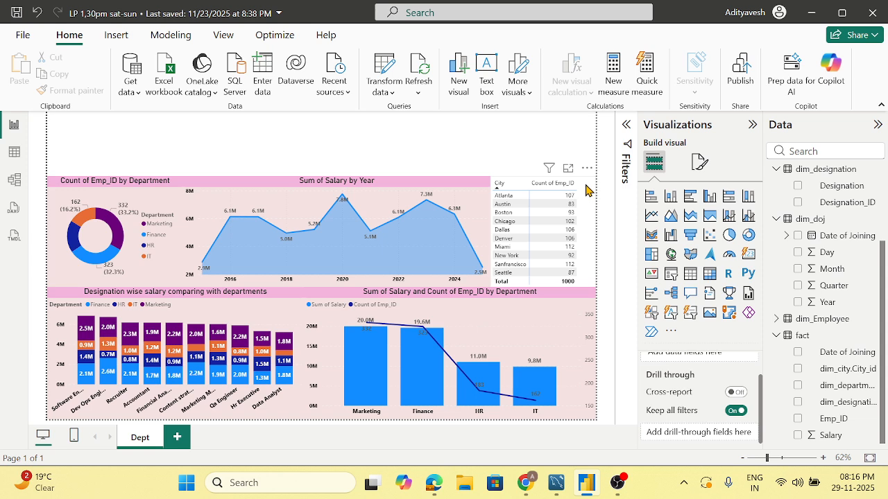
pyautogui.click(516, 190)
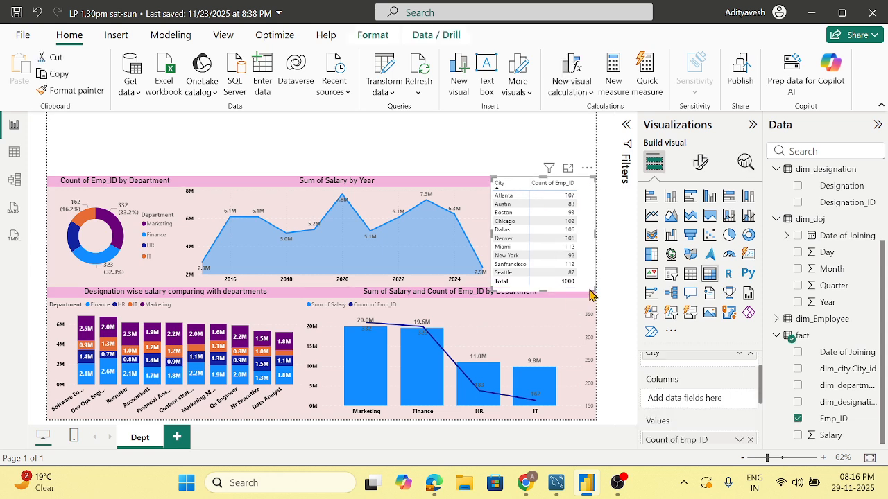
pyautogui.click(521, 149)
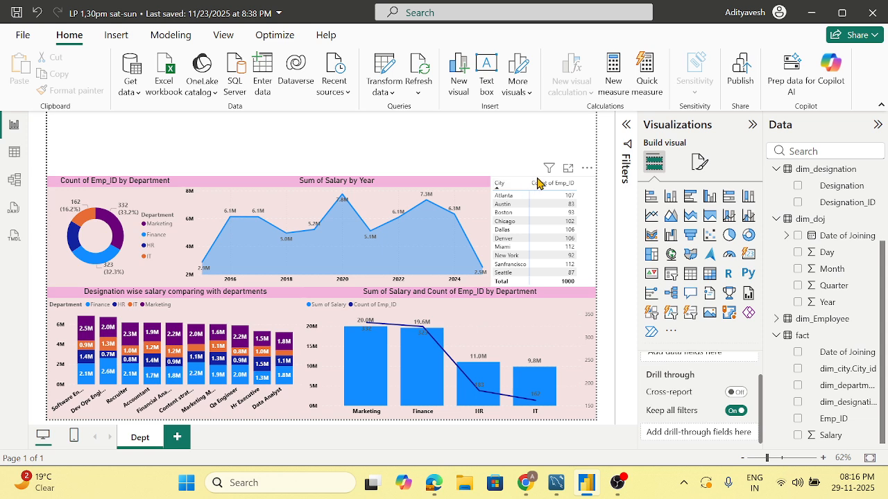
pyautogui.click(535, 182)
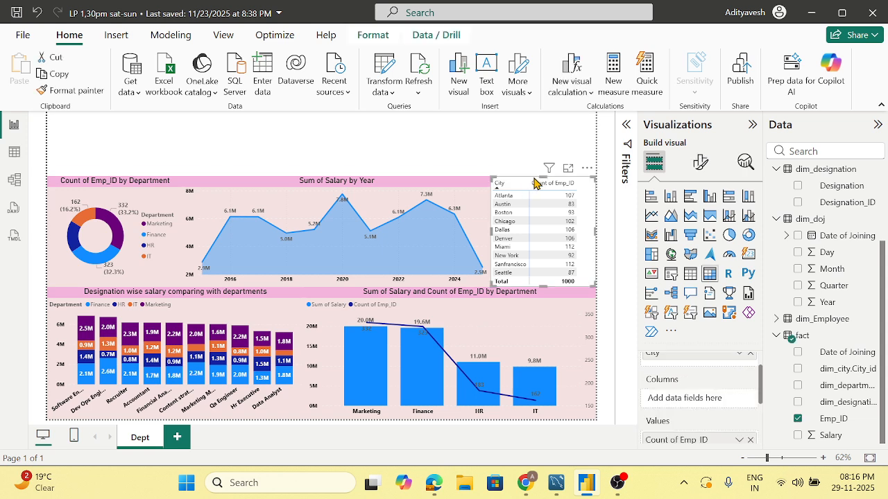
pyautogui.click(582, 233)
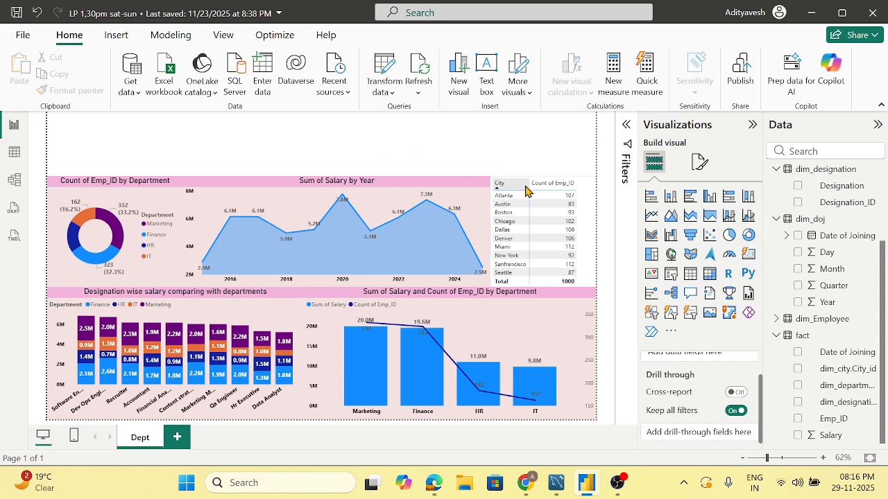
pyautogui.click(588, 199)
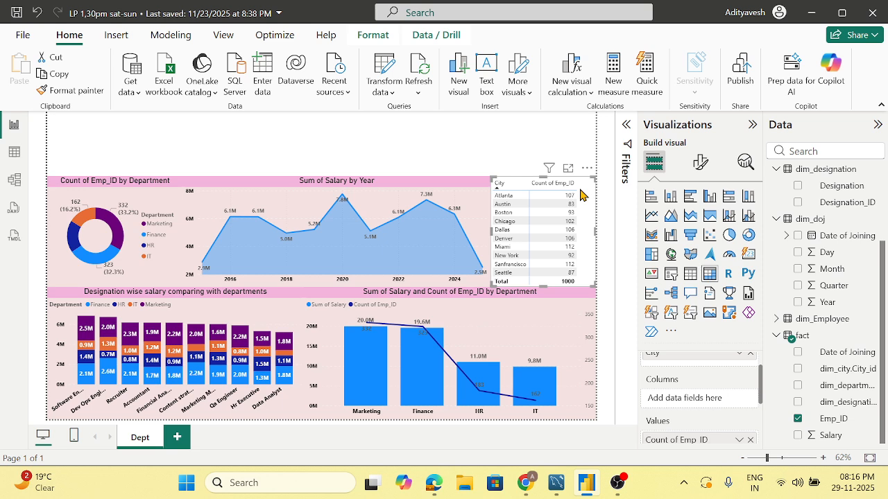
# Step: Examine the visual and general formatting categories available for the city matrix
pyautogui.click(374, 34)
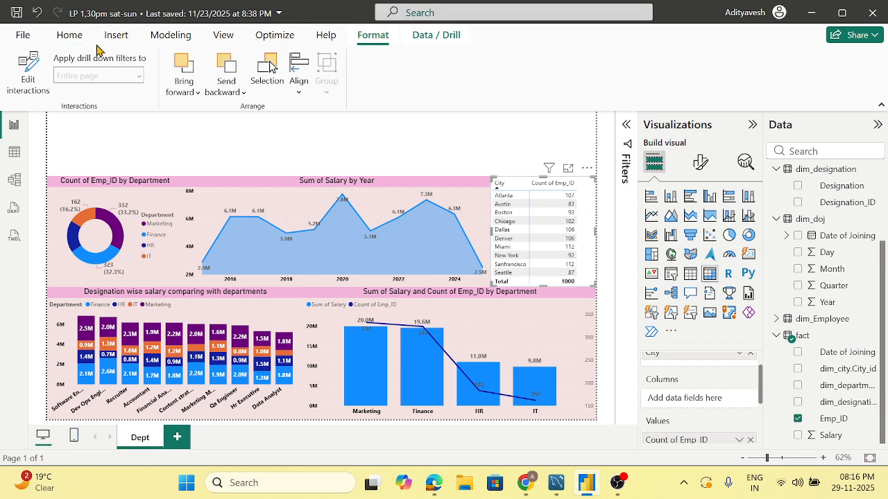
pyautogui.click(68, 34)
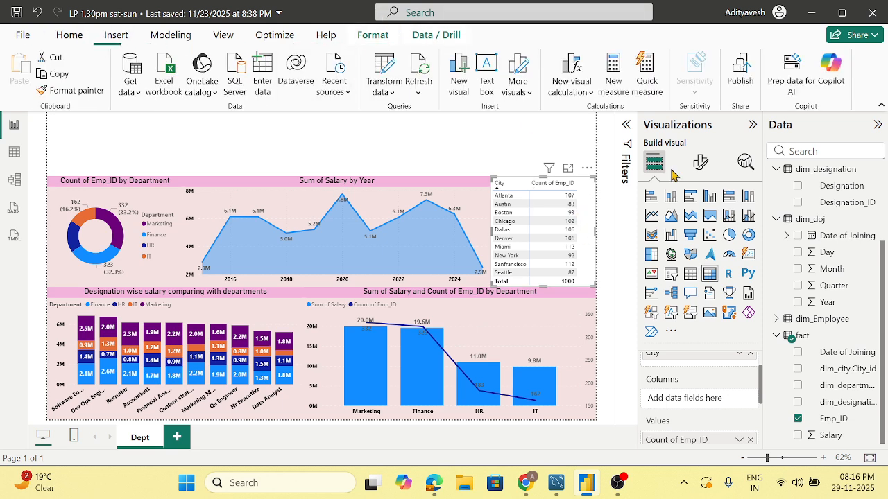
pyautogui.click(701, 170)
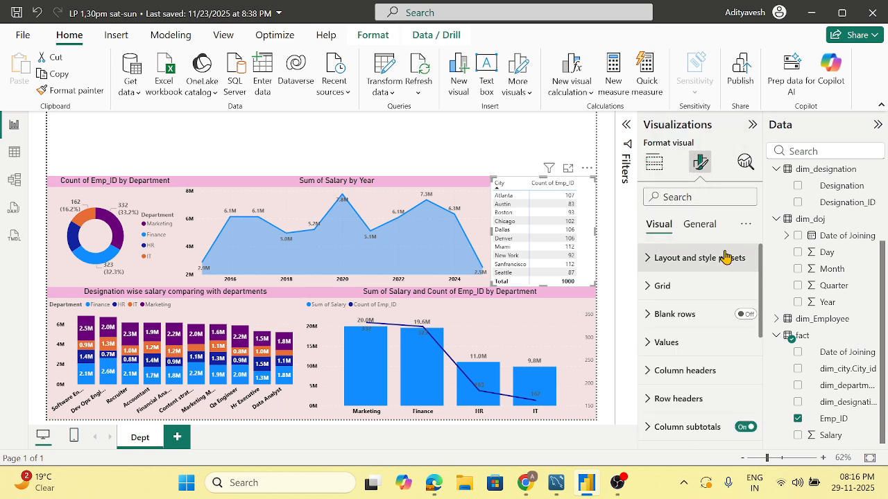
pyautogui.click(707, 229)
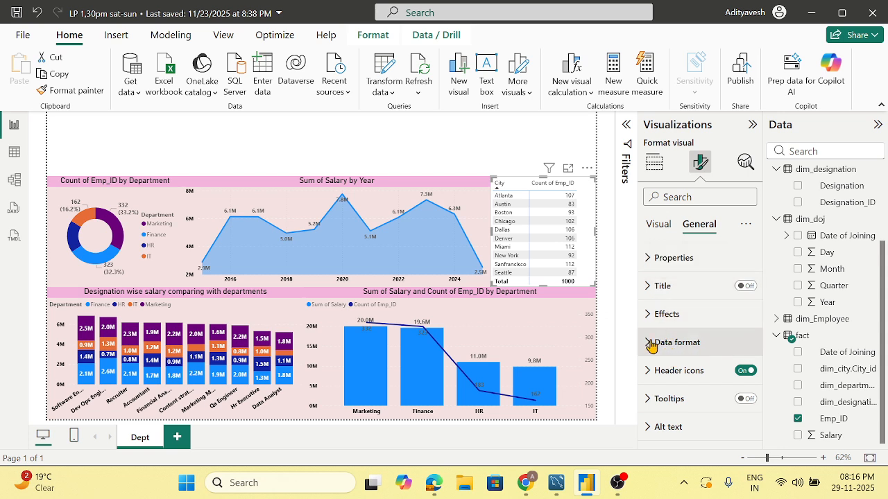
pyautogui.click(661, 224)
pyautogui.scroll(-1, 683, 346)
pyautogui.scroll(-3, 683, 347)
pyautogui.scroll(5, 697, 343)
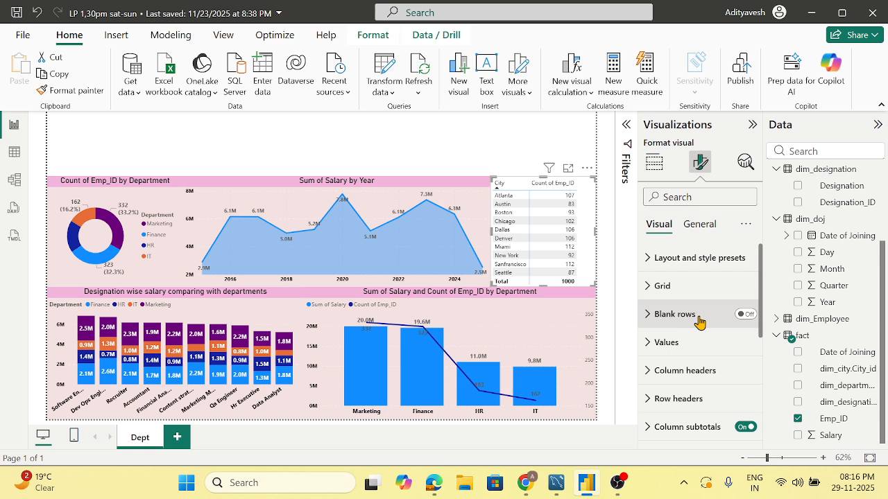
pyautogui.scroll(-1, 700, 323)
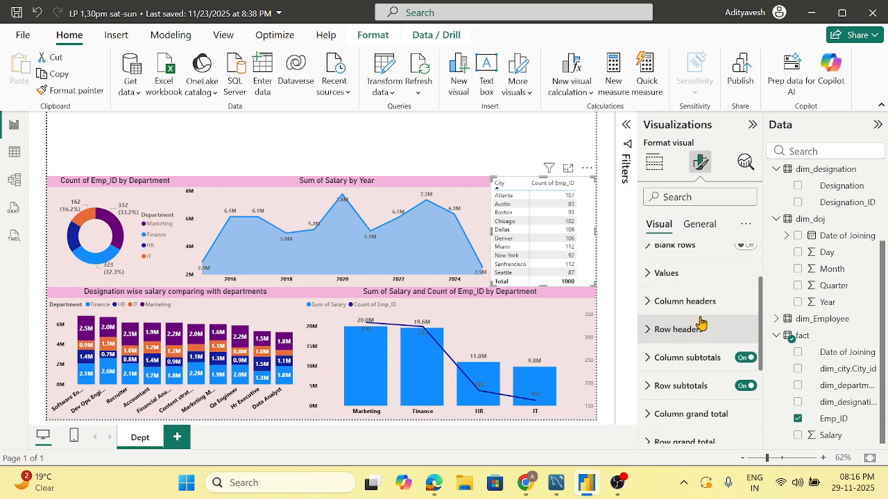
pyautogui.scroll(-3, 700, 322)
pyautogui.scroll(3, 702, 324)
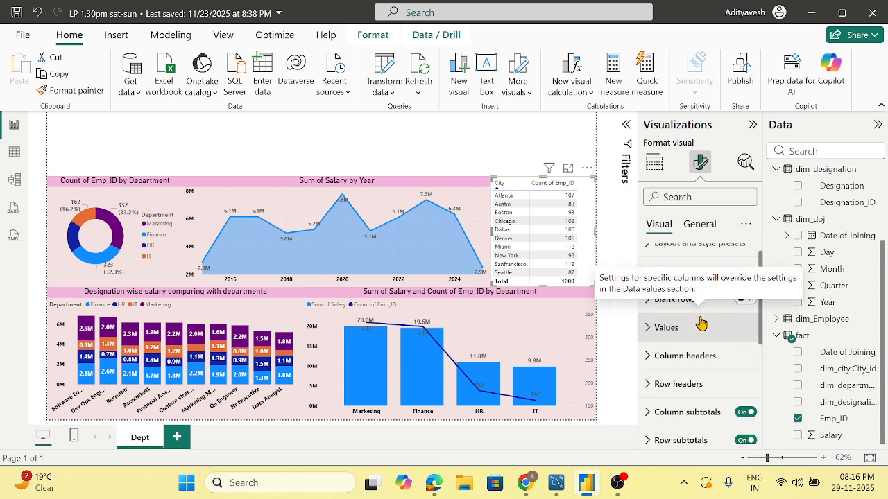
pyautogui.scroll(1, 701, 324)
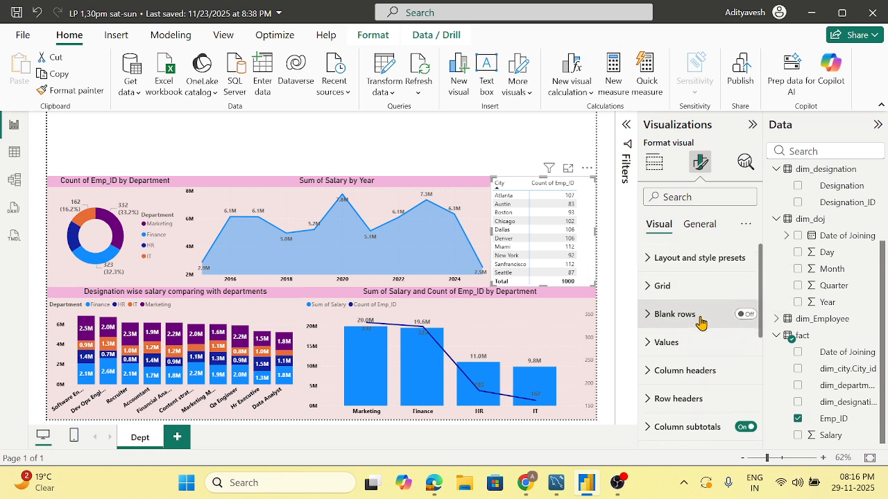
pyautogui.click(698, 233)
pyautogui.click(663, 228)
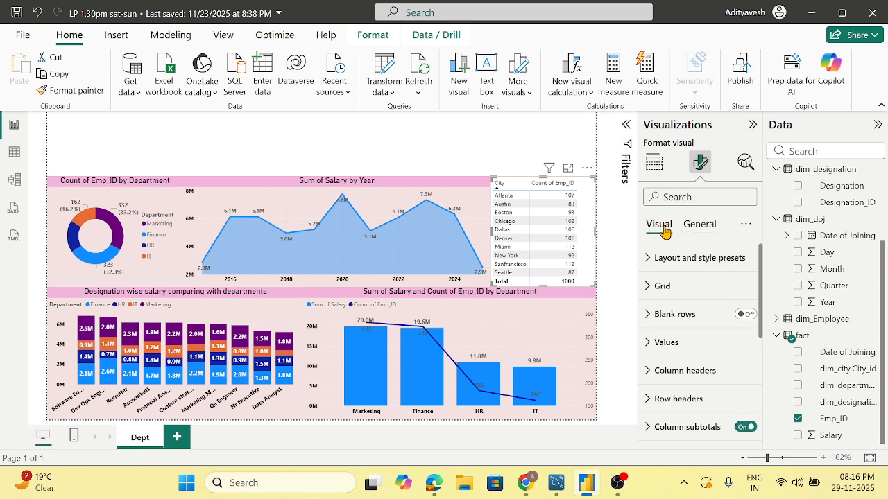
# Step: Examine the city matrix's layout and style presets and its remaining visual settings down to Sparklines
pyautogui.click(651, 261)
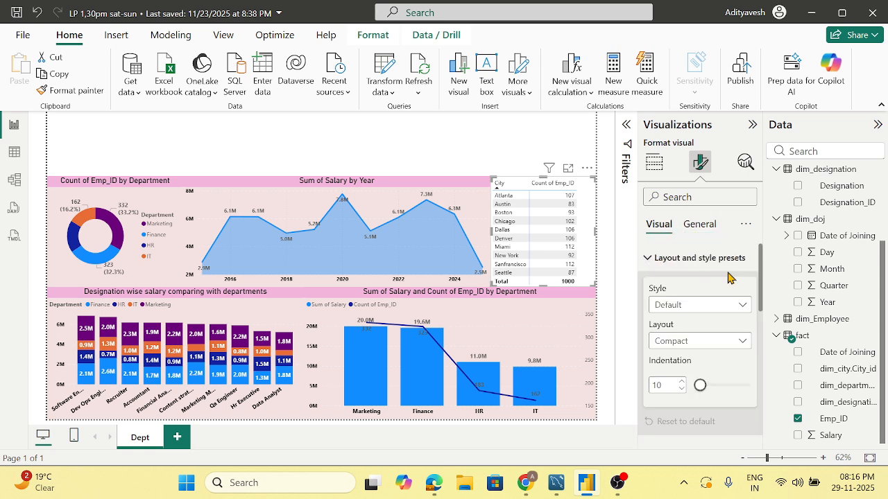
pyautogui.scroll(-1, 730, 281)
pyautogui.scroll(-3, 726, 289)
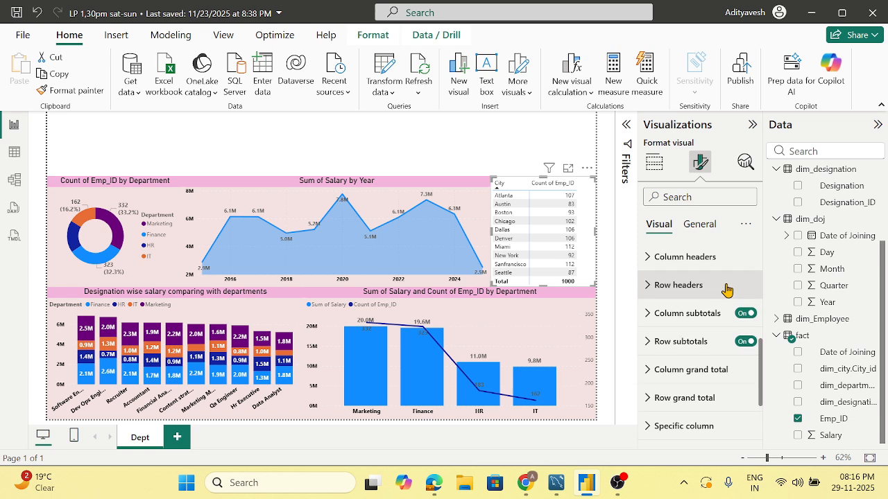
pyautogui.scroll(-1, 725, 290)
pyautogui.scroll(4, 725, 290)
pyautogui.click(649, 263)
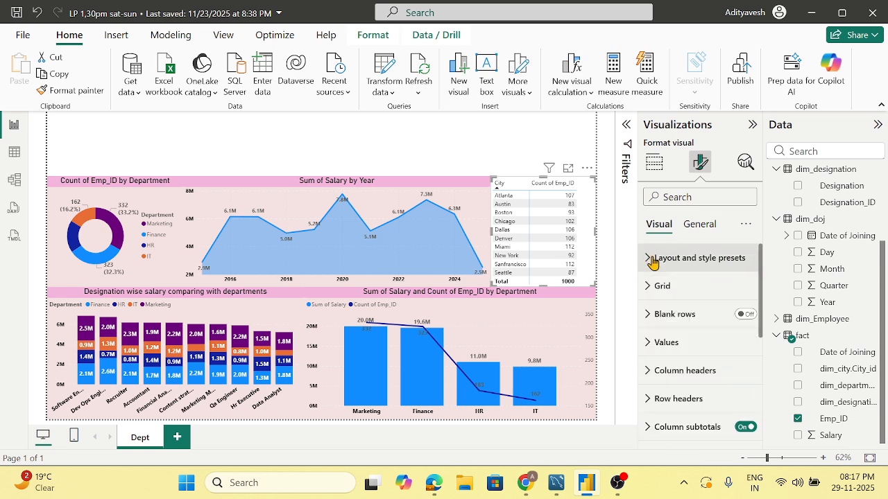
pyautogui.scroll(-2, 704, 317)
pyautogui.scroll(-1, 705, 320)
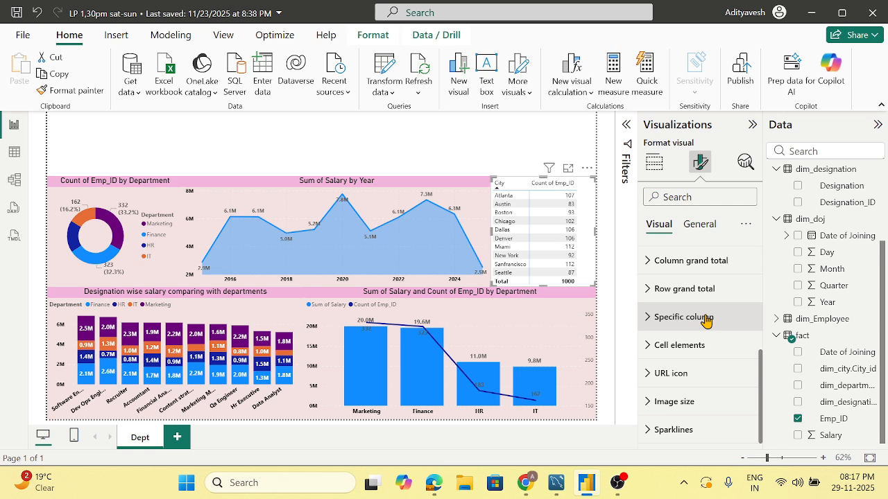
# Step: Set the city matrix's background colour to the recently used light pink of the other charts
pyautogui.click(700, 224)
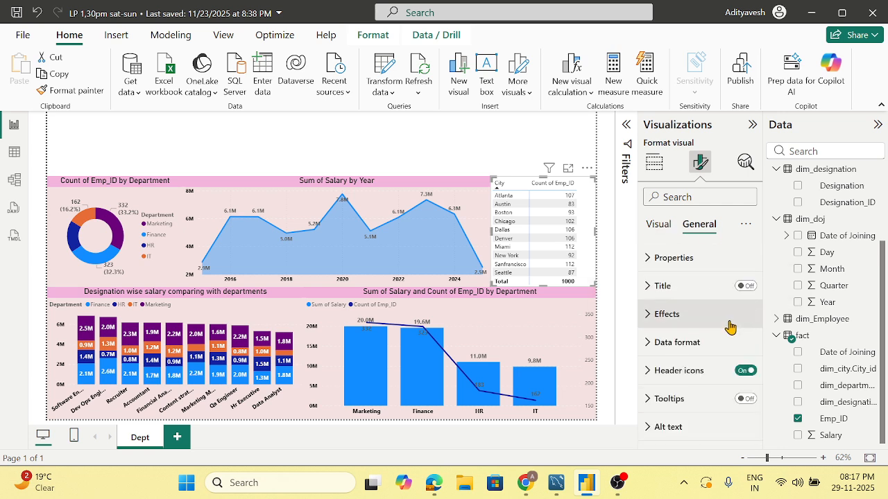
pyautogui.click(687, 314)
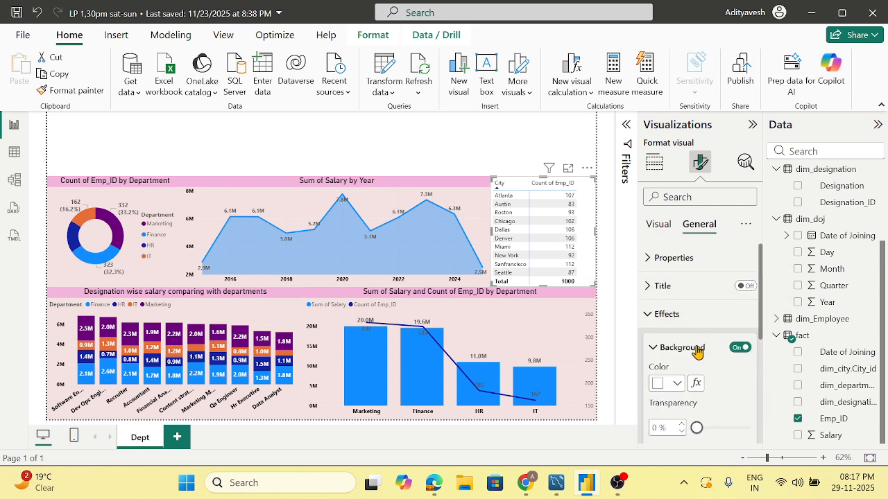
pyautogui.click(676, 383)
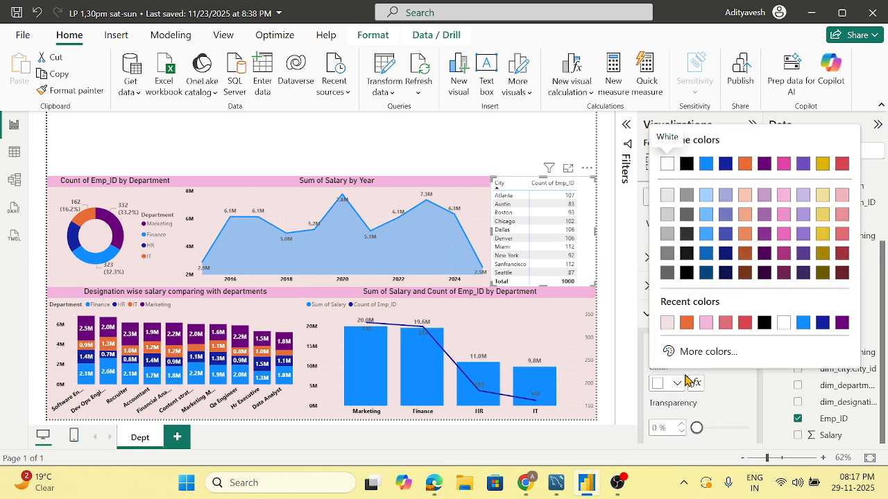
pyautogui.click(668, 323)
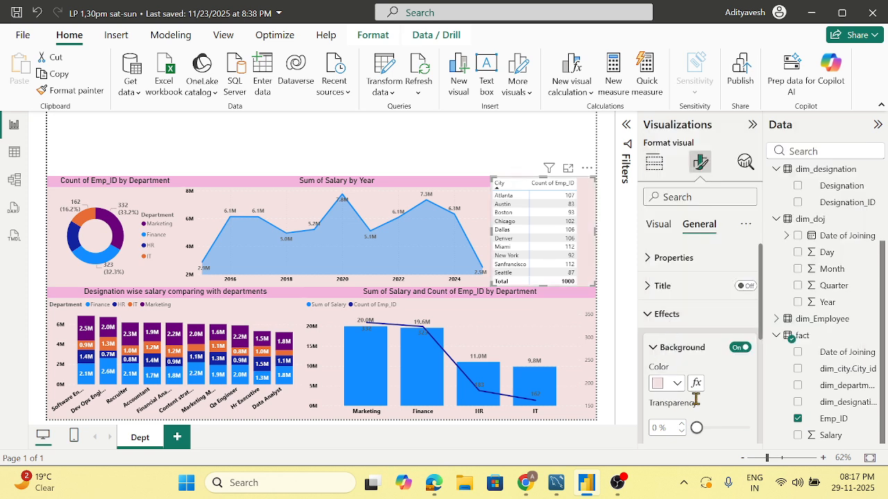
pyautogui.scroll(-2, 718, 381)
pyautogui.scroll(-2, 697, 395)
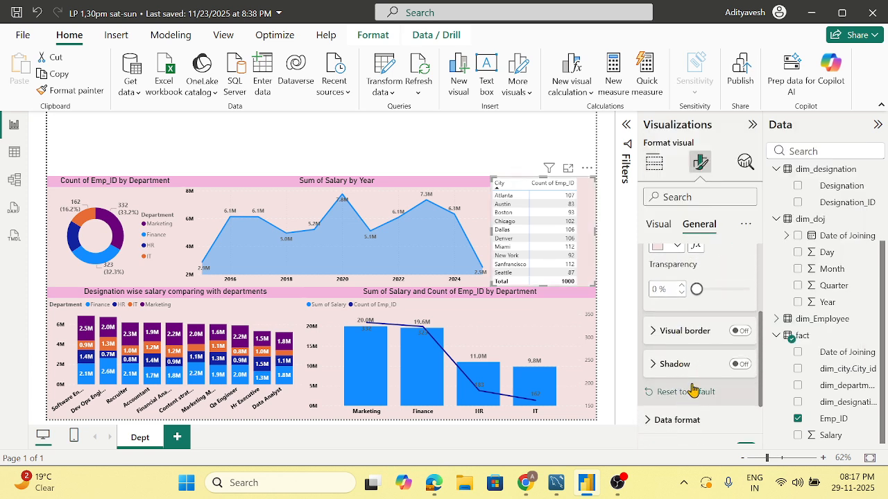
pyautogui.scroll(4, 680, 365)
pyautogui.click(656, 347)
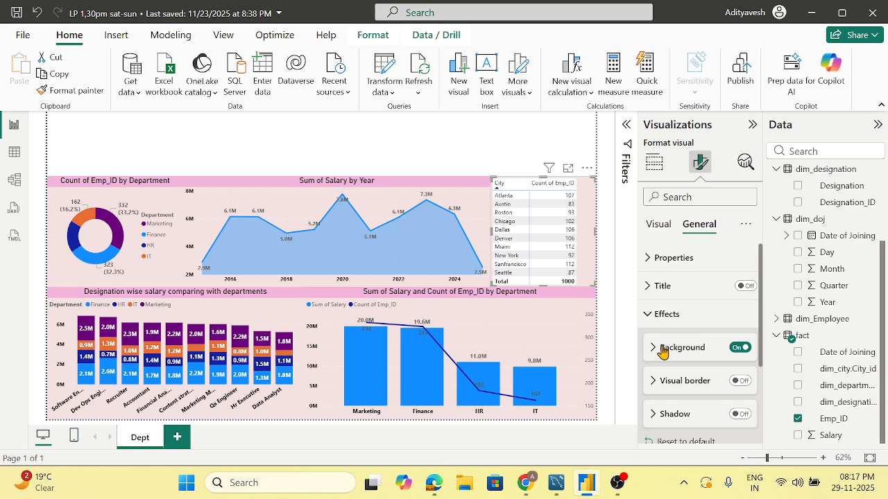
# Step: Examine the city matrix's general properties, including size, padding and position
pyautogui.scroll(-2, 699, 386)
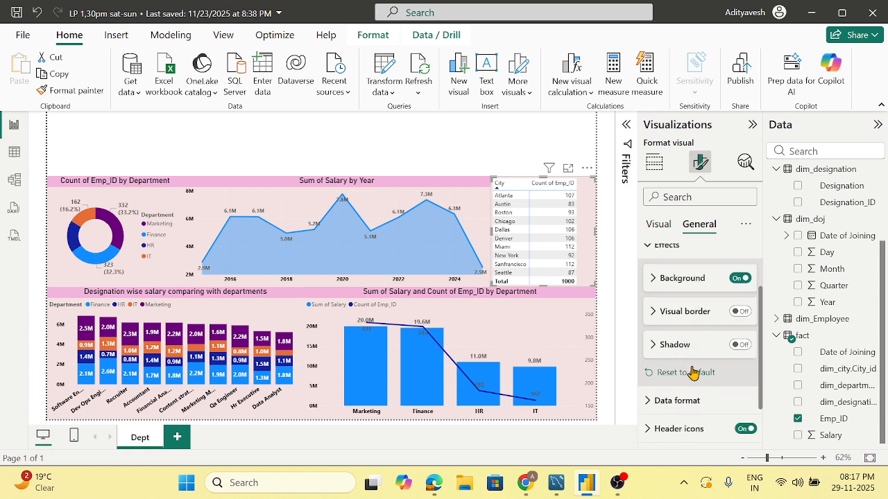
pyautogui.scroll(-2, 693, 371)
pyautogui.scroll(4, 702, 294)
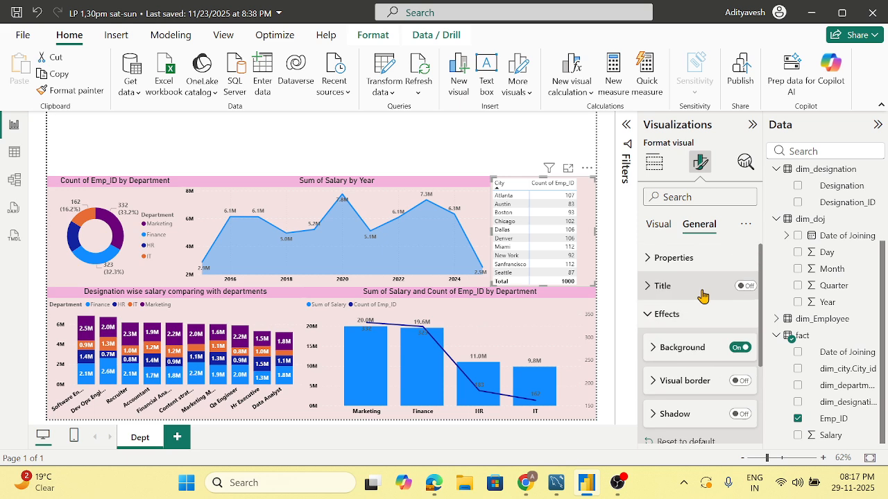
pyautogui.click(655, 260)
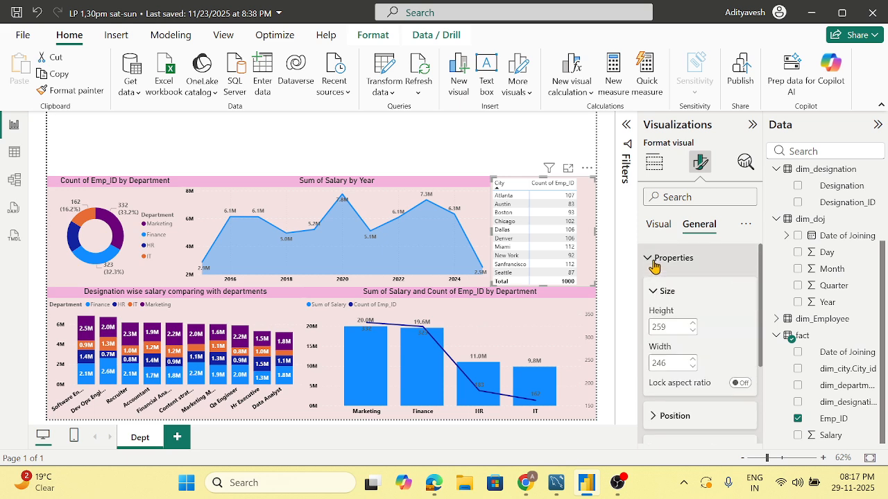
pyautogui.scroll(-4, 722, 328)
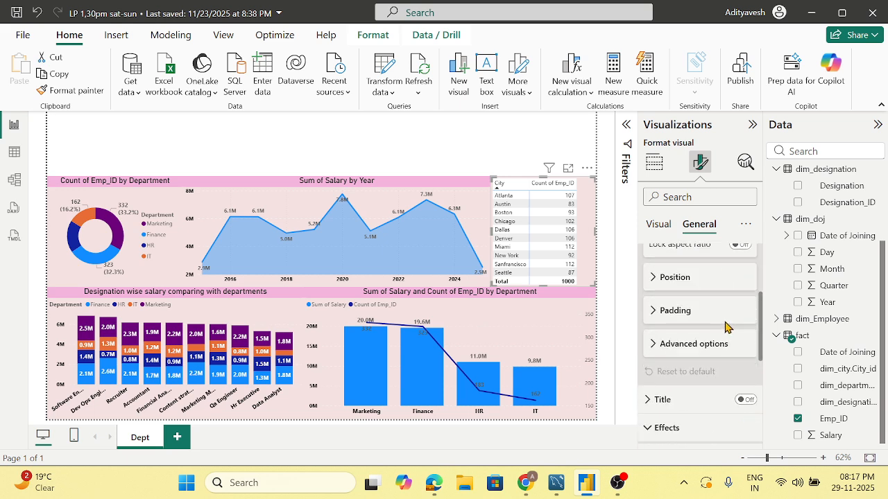
pyautogui.click(655, 311)
pyautogui.click(656, 311)
pyautogui.click(657, 282)
pyautogui.click(657, 280)
# Step: Turn off the column subtotals and row subtotals of the city matrix
pyautogui.click(659, 224)
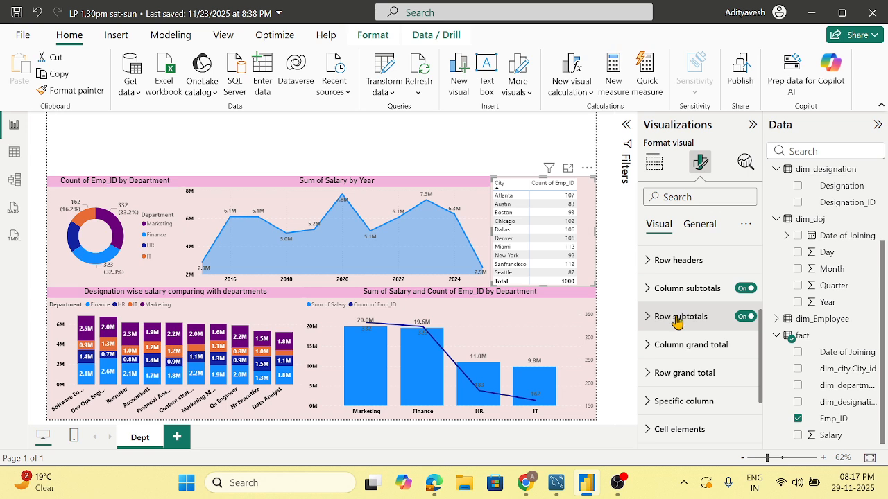
pyautogui.click(746, 288)
pyautogui.click(746, 317)
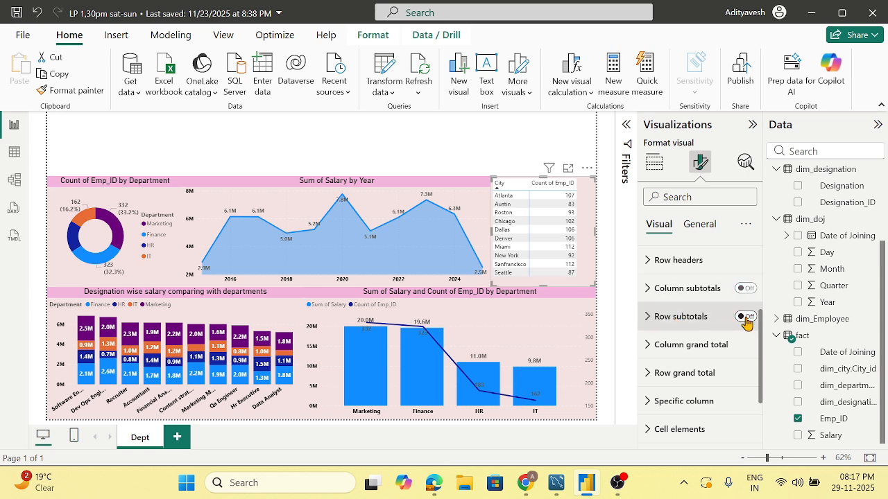
# Step: Turn the row subtotals of the city matrix back on
pyautogui.click(745, 317)
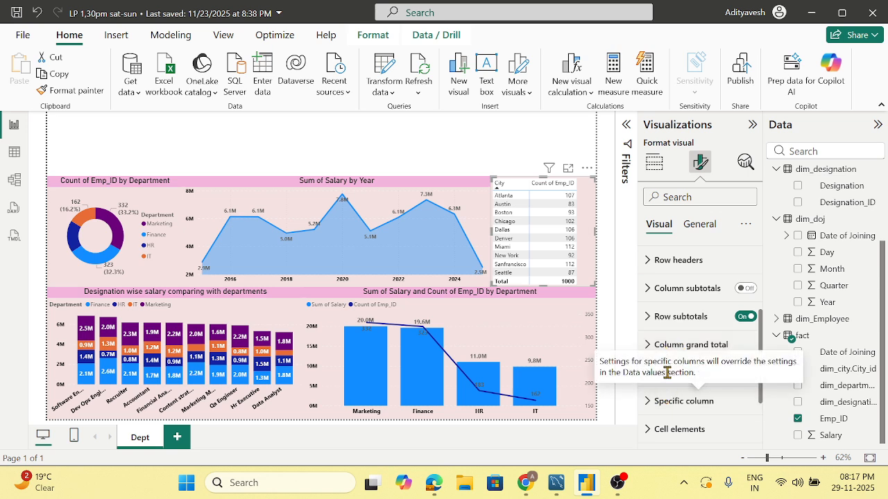
# Step: Examine the city matrix's cell element settings and its specific column settings for Count of Emp_ID
pyautogui.scroll(-2, 670, 330)
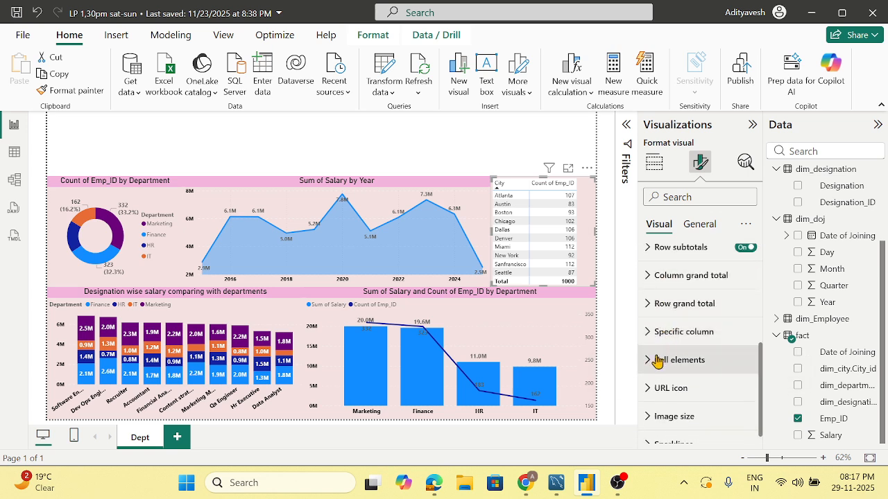
pyautogui.click(647, 363)
pyautogui.scroll(-2, 667, 343)
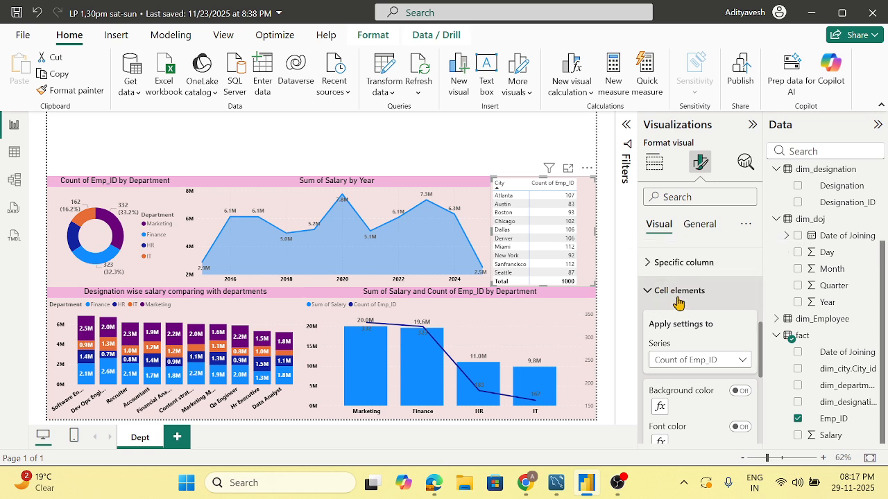
pyautogui.scroll(-6, 693, 323)
pyautogui.scroll(4, 652, 368)
pyautogui.scroll(2, 670, 316)
pyautogui.click(662, 291)
pyautogui.click(648, 327)
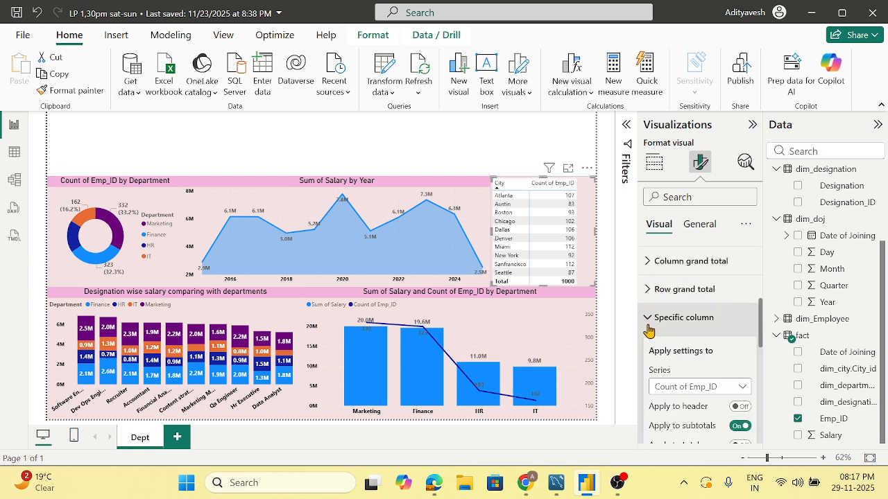
pyautogui.scroll(-2, 687, 355)
pyautogui.scroll(-2, 704, 375)
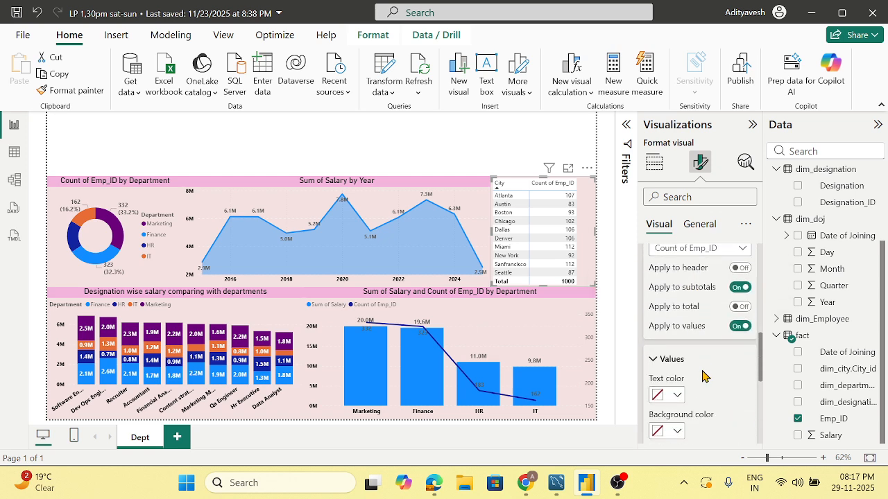
pyautogui.scroll(-1, 721, 361)
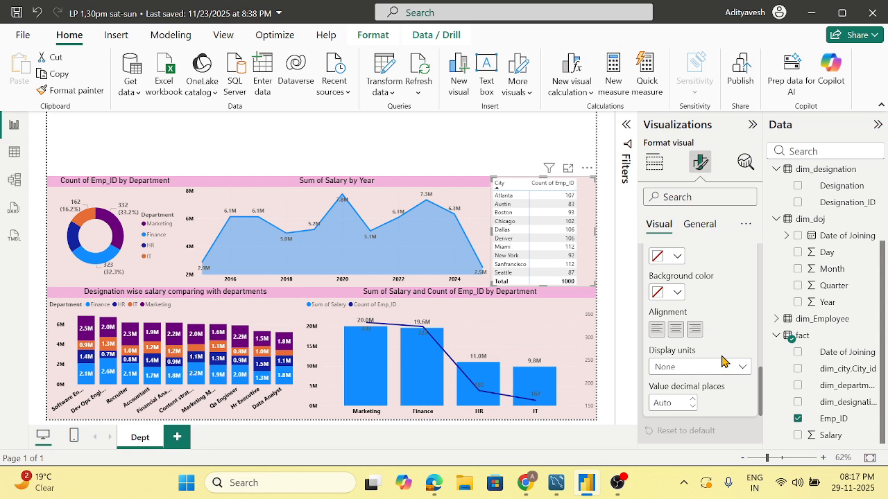
pyautogui.scroll(2, 701, 324)
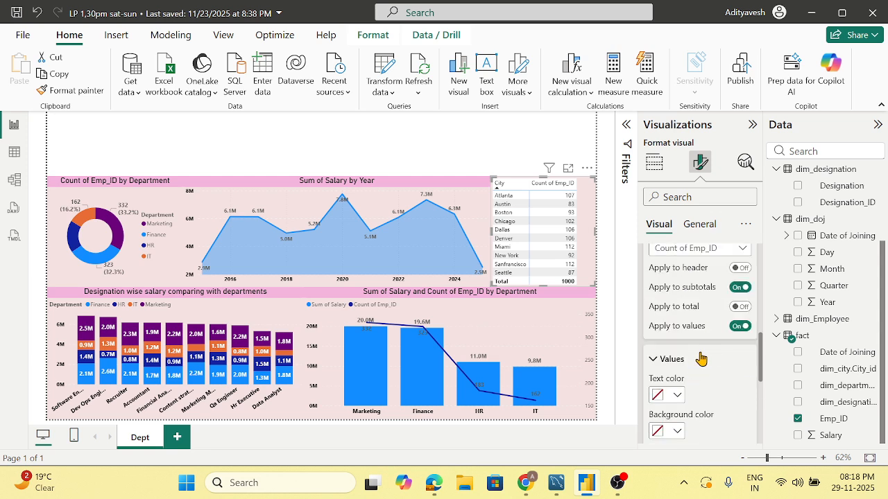
pyautogui.scroll(-3, 691, 397)
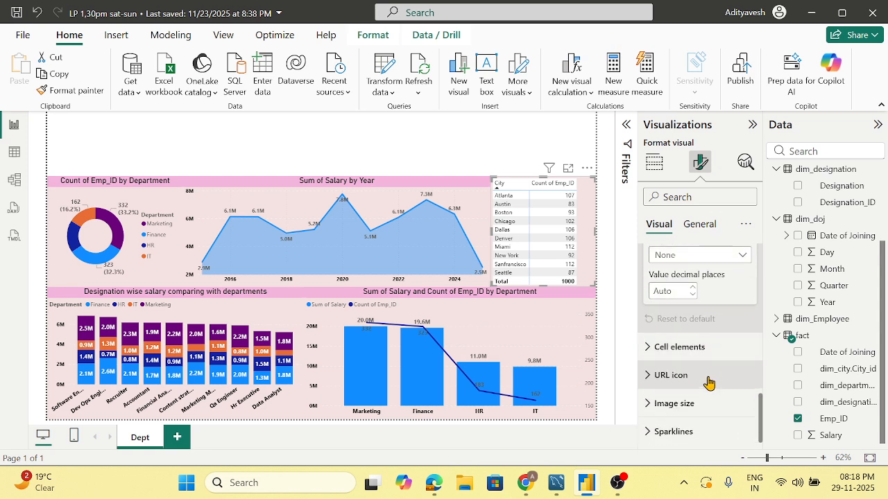
pyautogui.scroll(3, 701, 347)
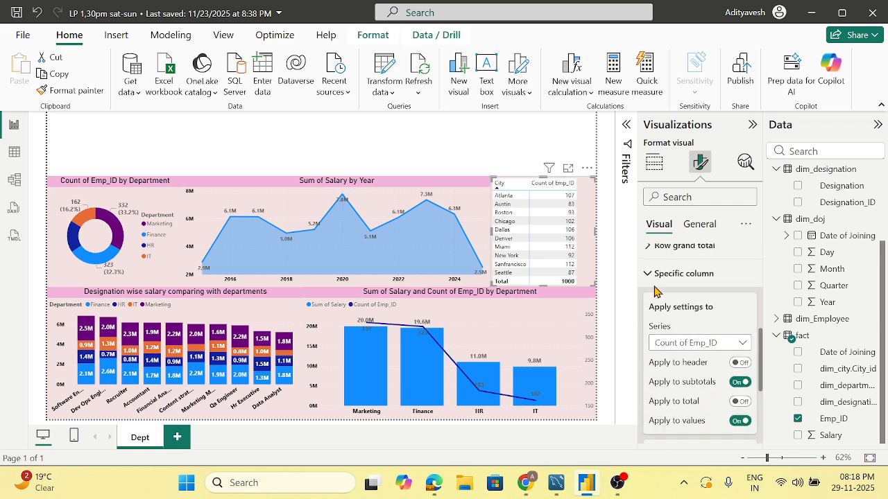
pyautogui.click(658, 273)
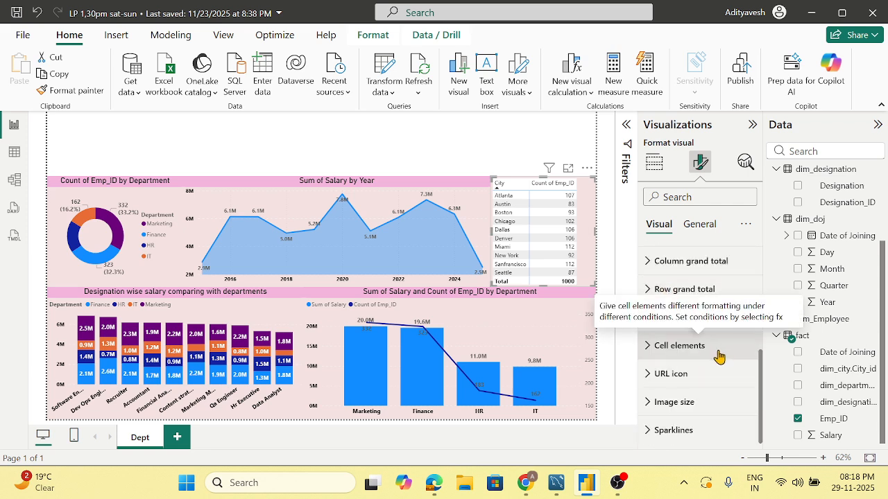
# Step: Set both the alternate background colour and the background colour of the city matrix's values to the recently used light pink
pyautogui.scroll(5, 699, 430)
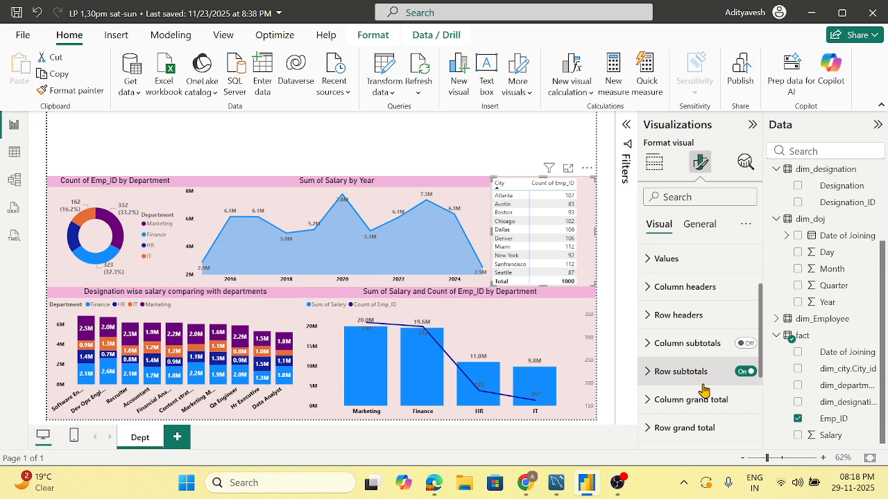
pyautogui.scroll(3, 699, 367)
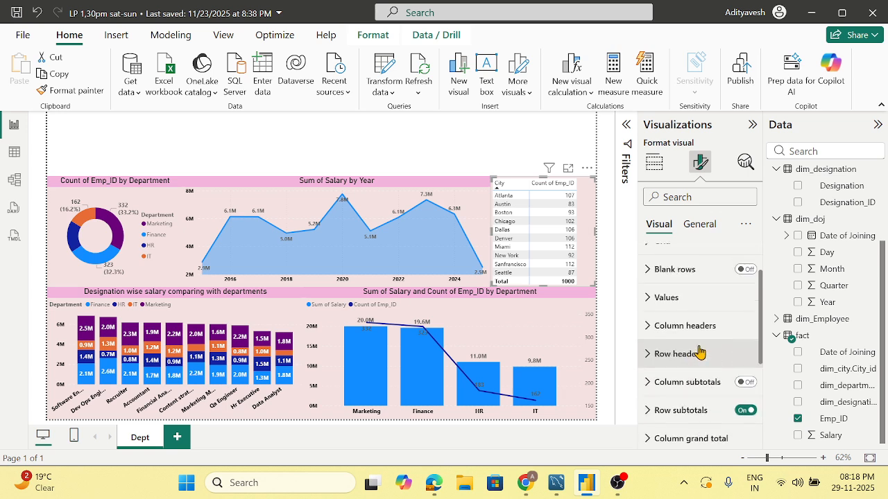
pyautogui.click(649, 333)
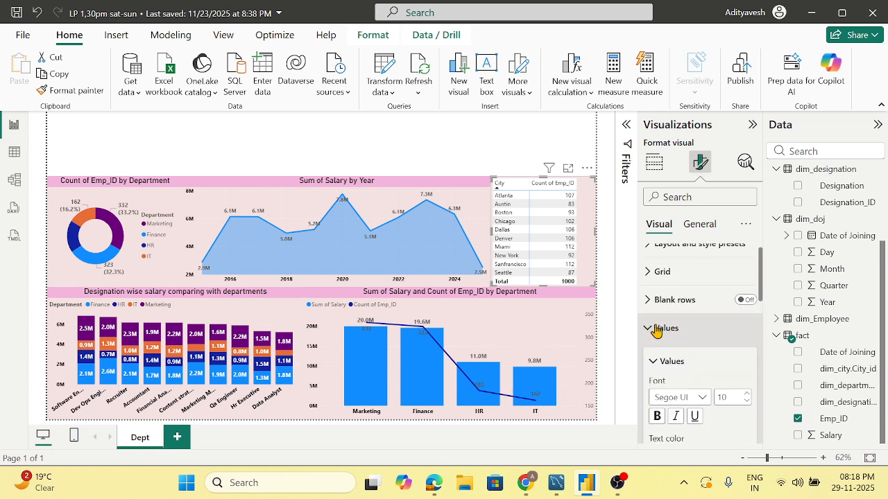
pyautogui.scroll(-3, 687, 340)
pyautogui.scroll(-3, 704, 352)
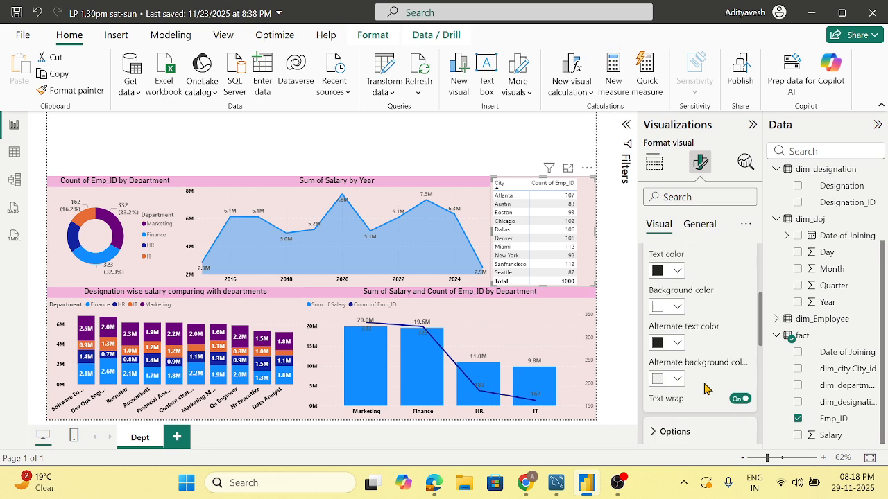
pyautogui.scroll(2, 708, 327)
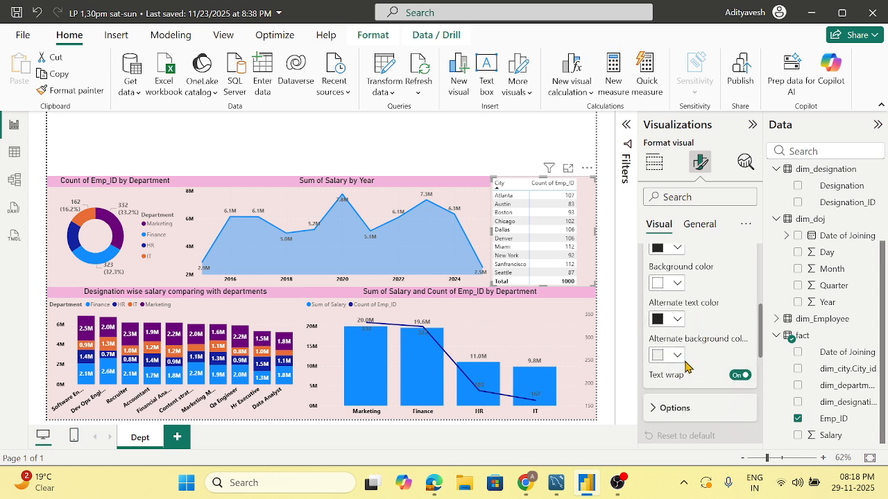
pyautogui.click(677, 357)
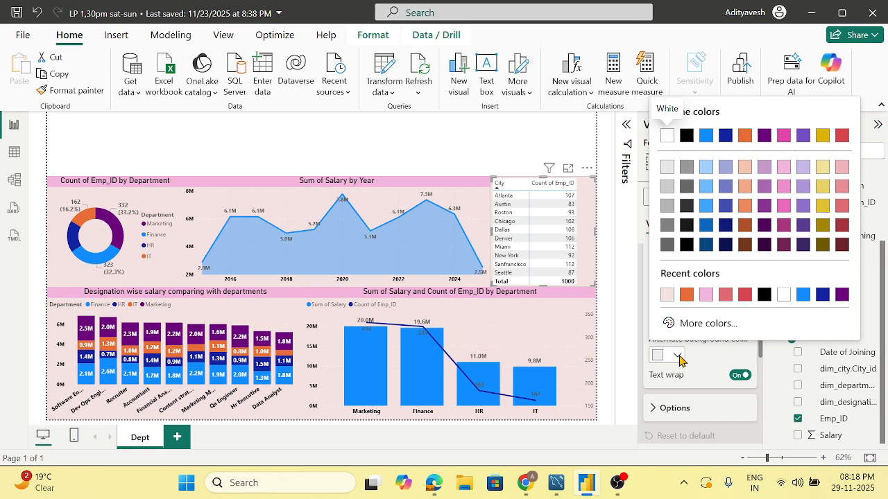
pyautogui.click(668, 295)
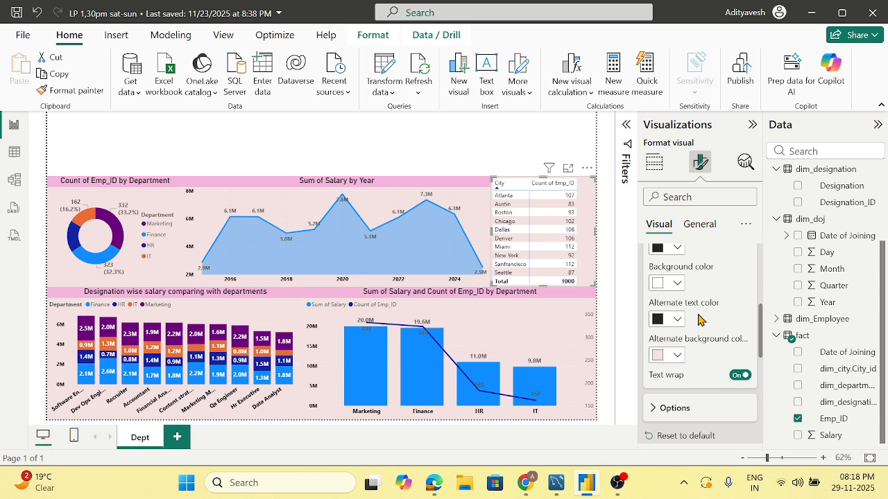
pyautogui.click(677, 284)
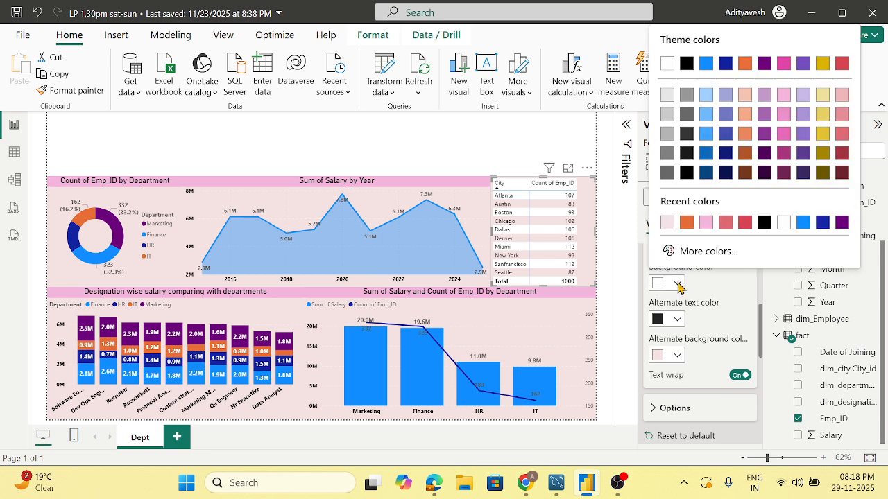
pyautogui.click(667, 223)
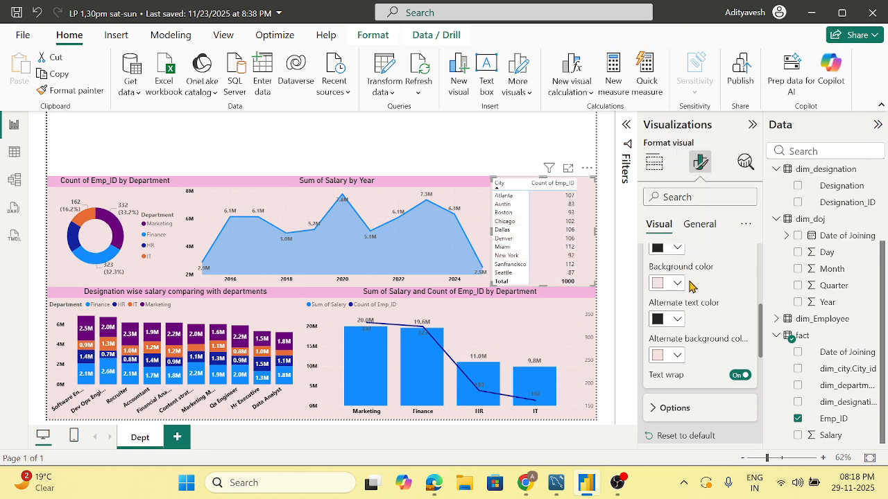
# Step: Try two light grey theme shades for the alternate background colour of the city matrix's values and apply the darker one
pyautogui.scroll(2, 694, 287)
pyautogui.click(678, 318)
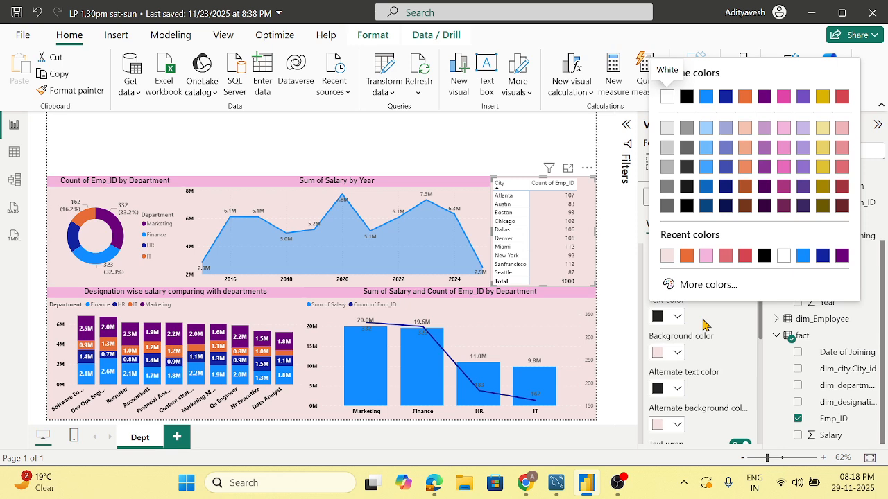
pyautogui.click(704, 322)
pyautogui.click(677, 424)
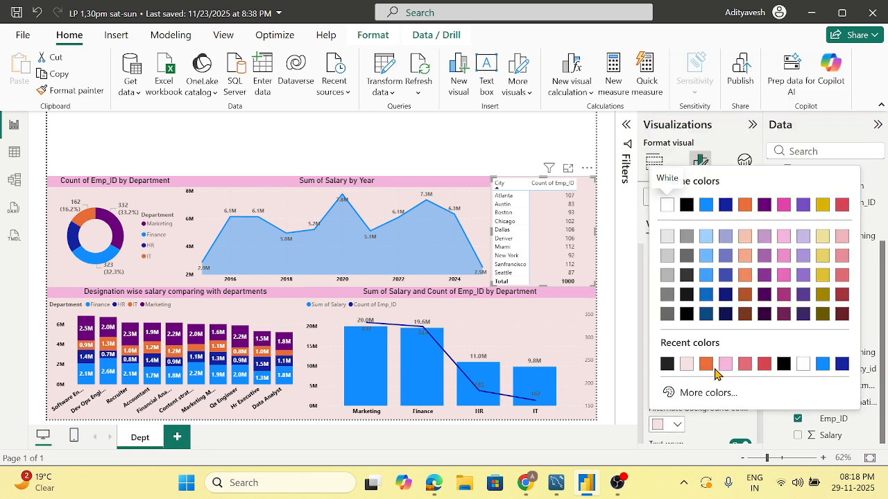
pyautogui.click(668, 256)
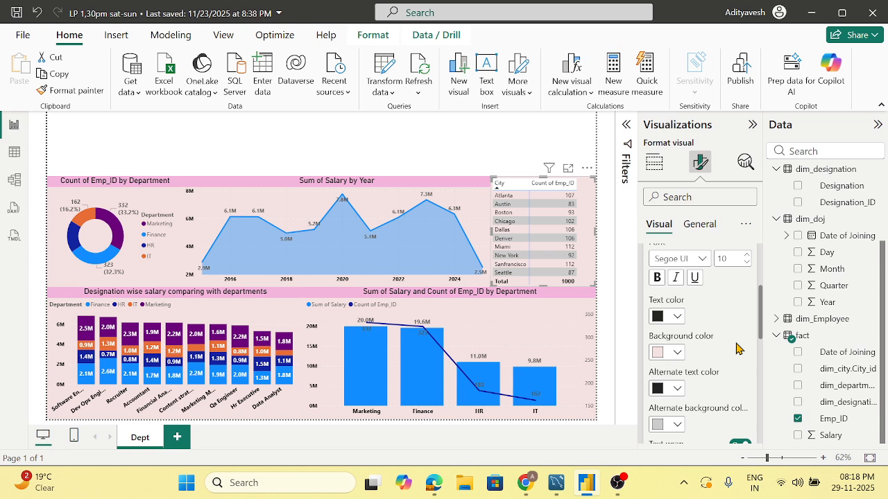
pyautogui.click(677, 424)
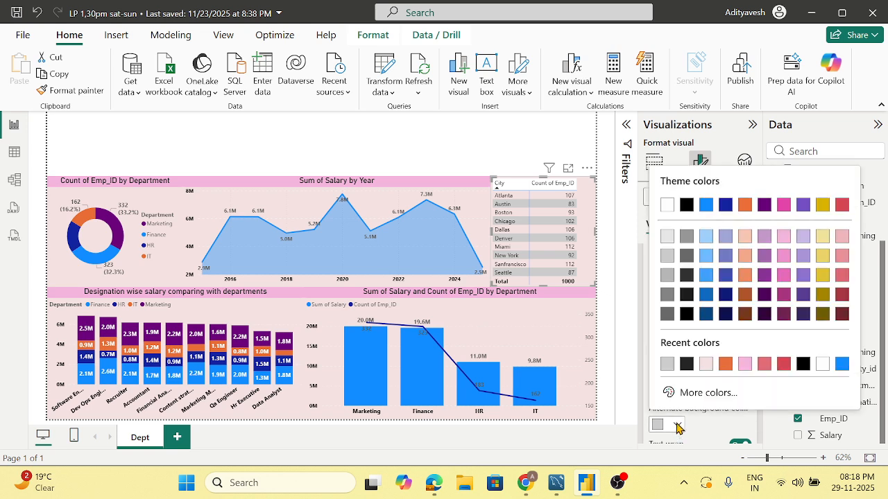
pyautogui.click(667, 244)
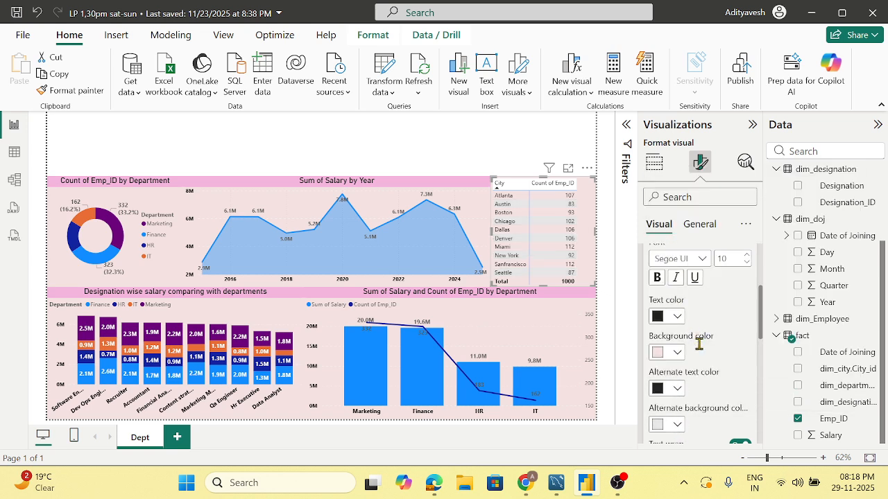
pyautogui.click(674, 425)
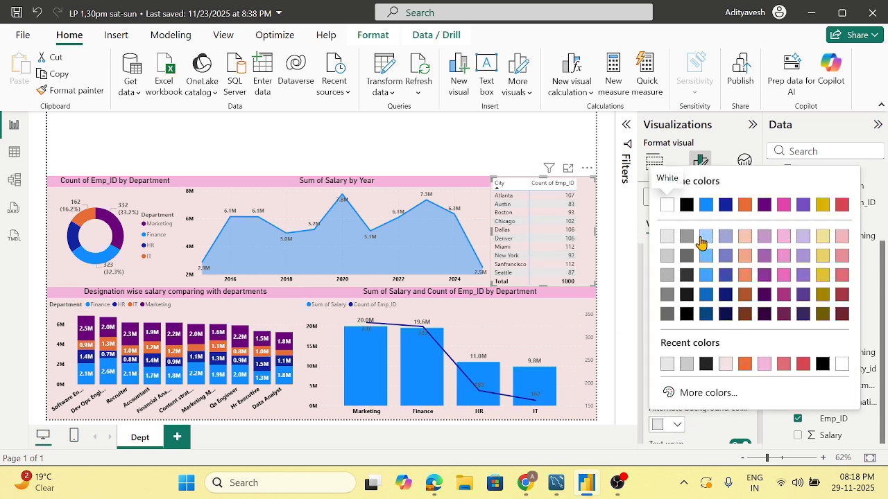
pyautogui.click(670, 262)
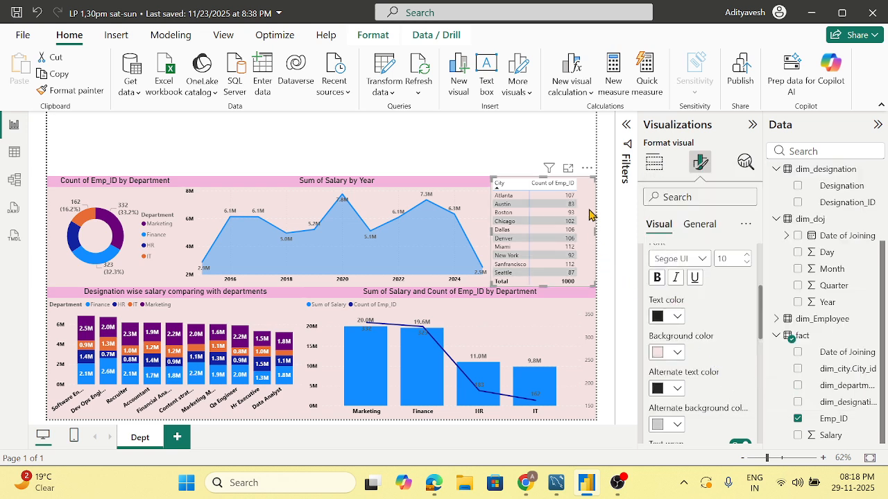
# Step: Make the values of the city matrix bold
pyautogui.scroll(2, 686, 300)
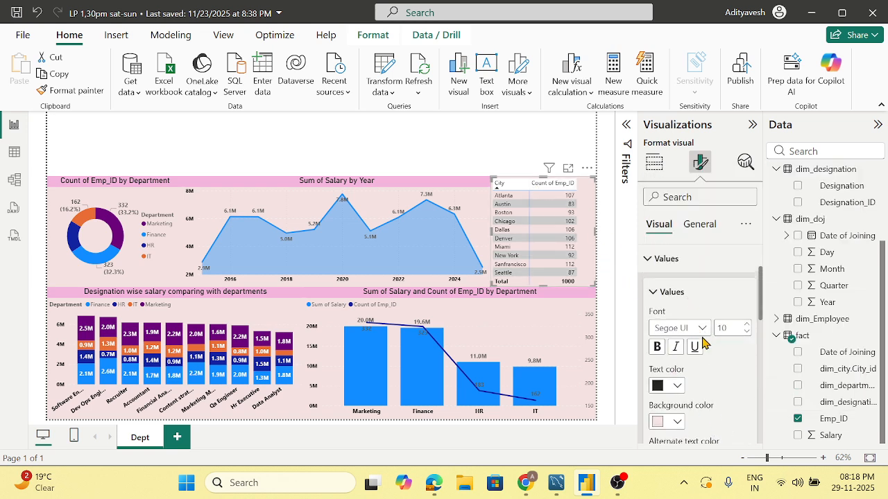
pyautogui.click(657, 347)
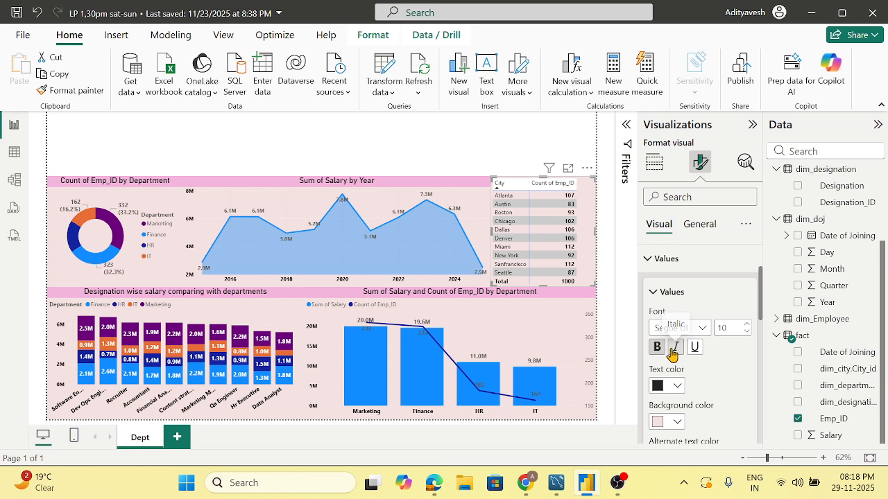
pyautogui.click(651, 293)
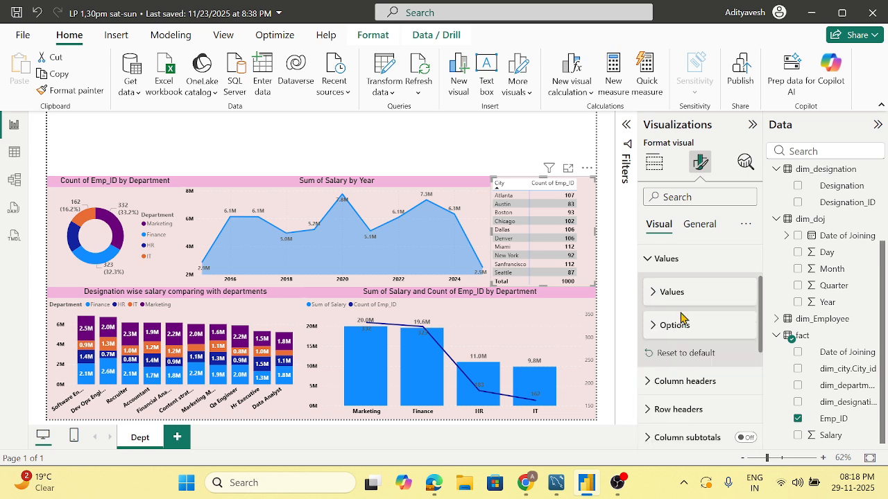
pyautogui.scroll(3, 690, 336)
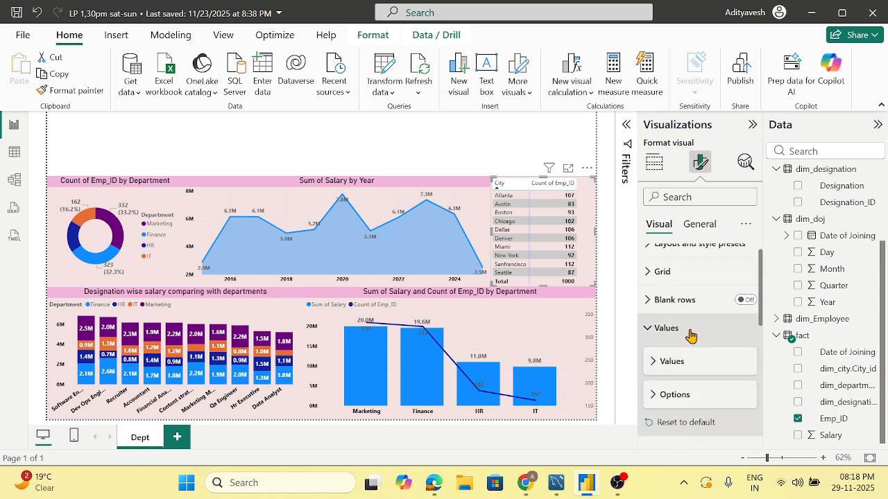
# Step: Make the column header text of the city matrix bold
pyautogui.click(695, 229)
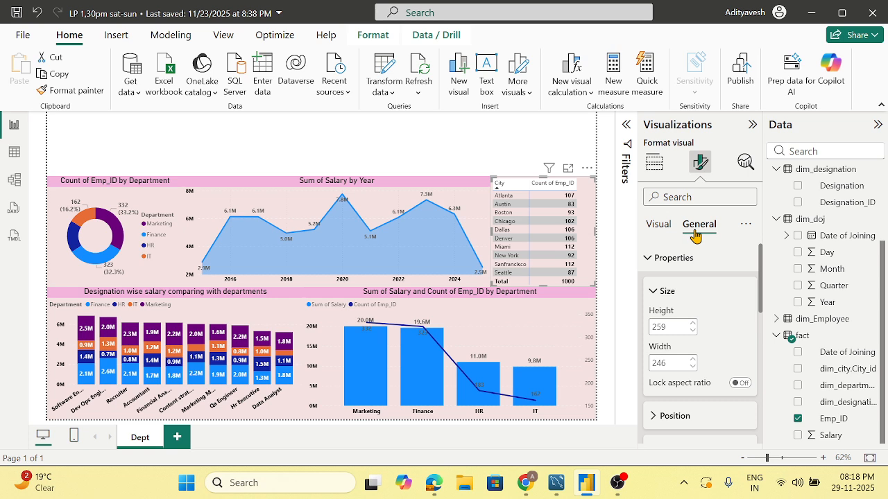
pyautogui.click(658, 226)
pyautogui.click(646, 347)
pyautogui.scroll(-1, 665, 368)
pyautogui.click(667, 302)
pyautogui.scroll(-2, 708, 301)
pyautogui.click(660, 320)
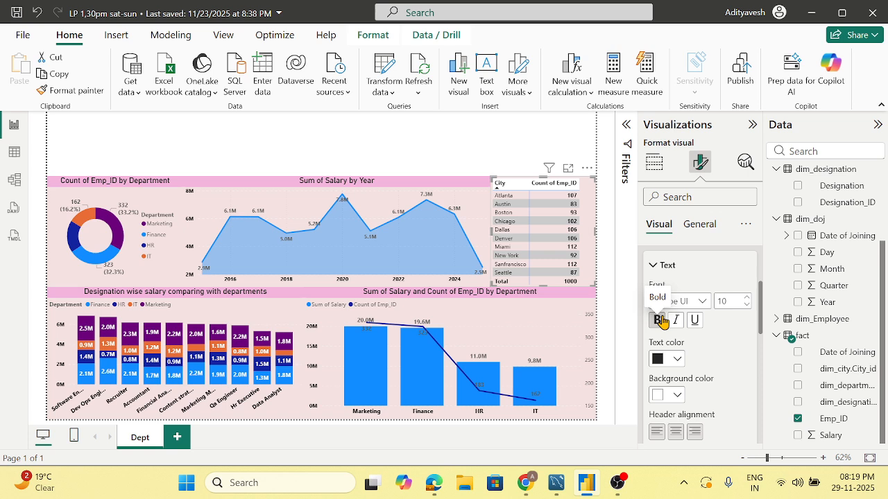
# Step: Set the background colour of the city matrix's column headers to the recently used light pink
pyautogui.scroll(-1, 718, 362)
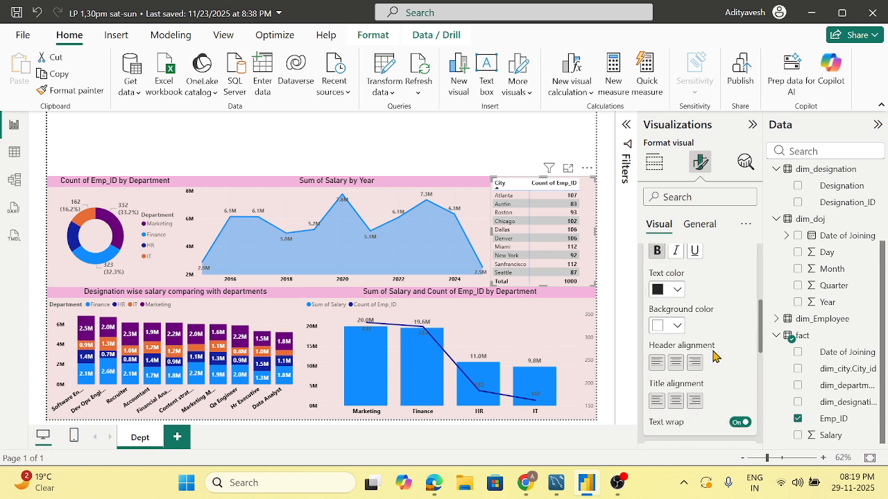
pyautogui.click(678, 326)
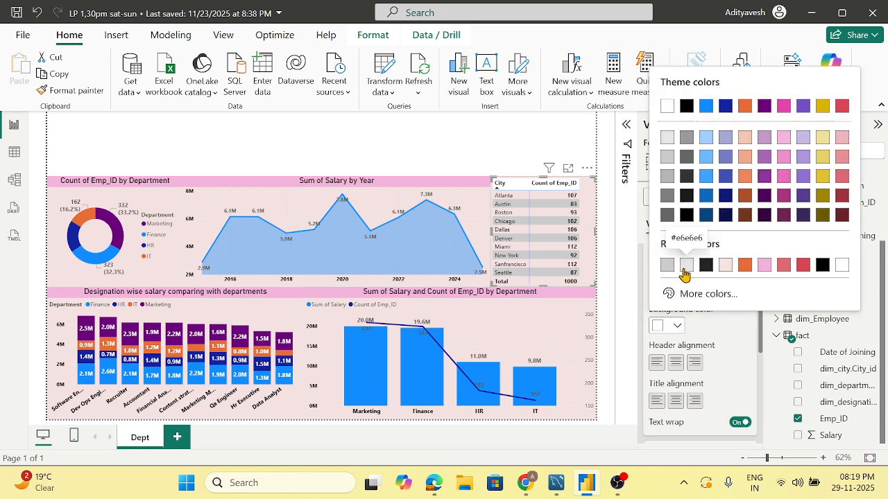
pyautogui.click(726, 266)
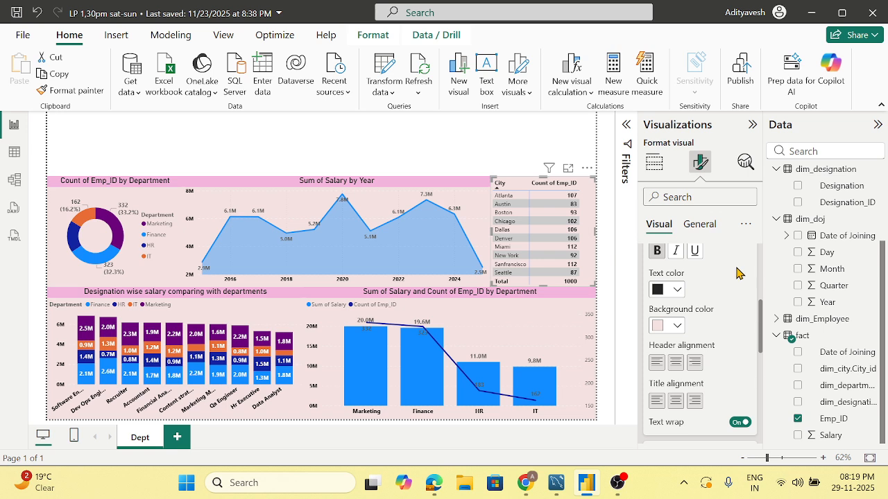
pyautogui.click(609, 235)
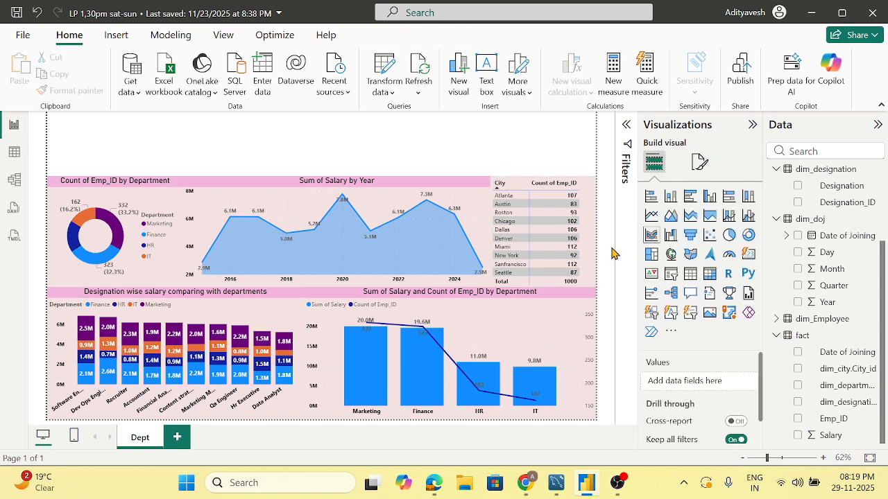
pyautogui.click(527, 188)
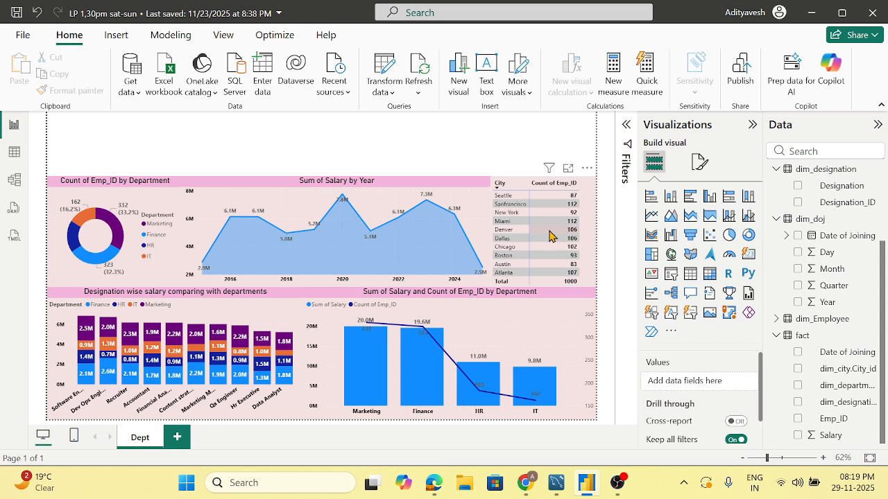
pyautogui.hotkey('ctrl', 'z')
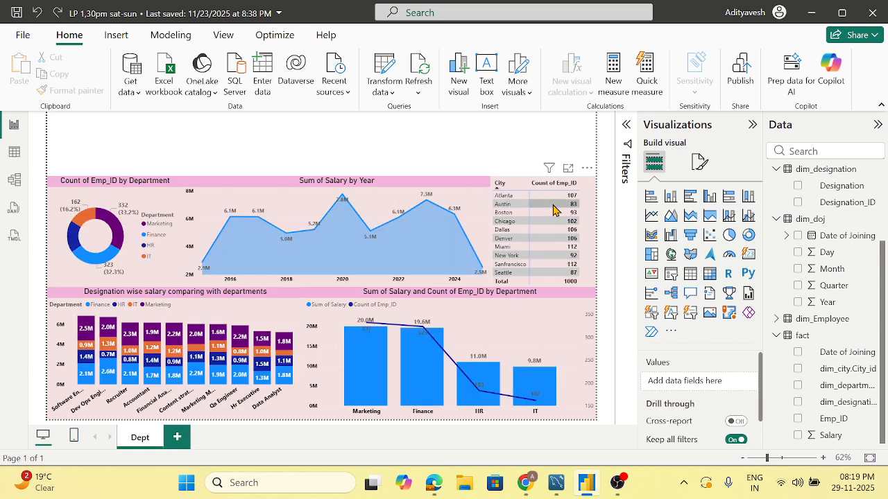
# Step: Set the background colour of the city matrix's column headers to the recently used stronger pink that matches the chart titles
pyautogui.click(588, 192)
pyautogui.click(699, 161)
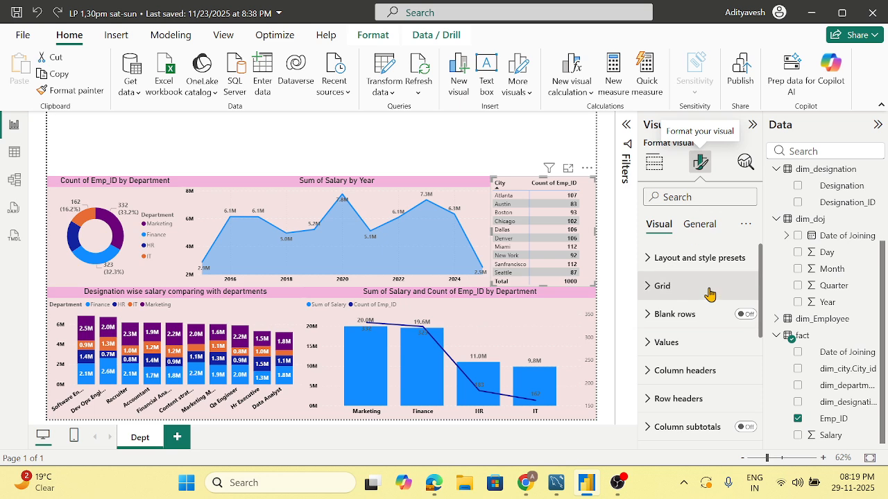
pyautogui.scroll(-2, 669, 318)
pyautogui.click(661, 312)
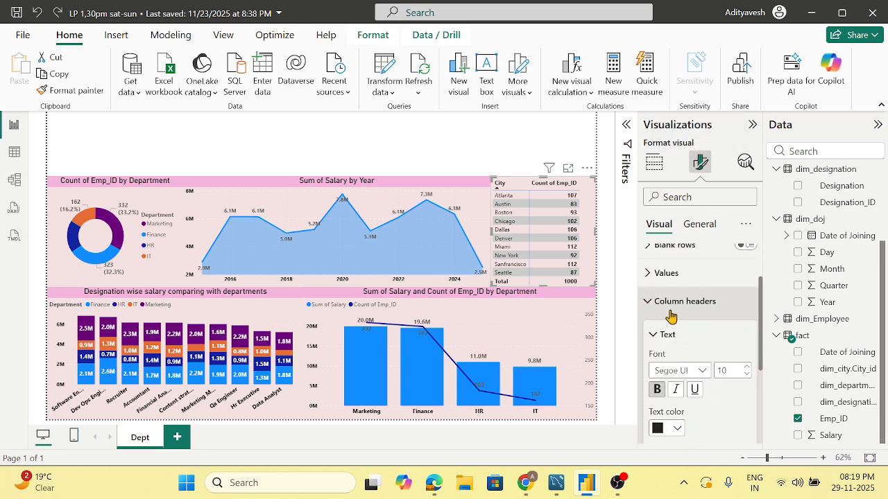
pyautogui.scroll(-1, 669, 316)
pyautogui.click(677, 257)
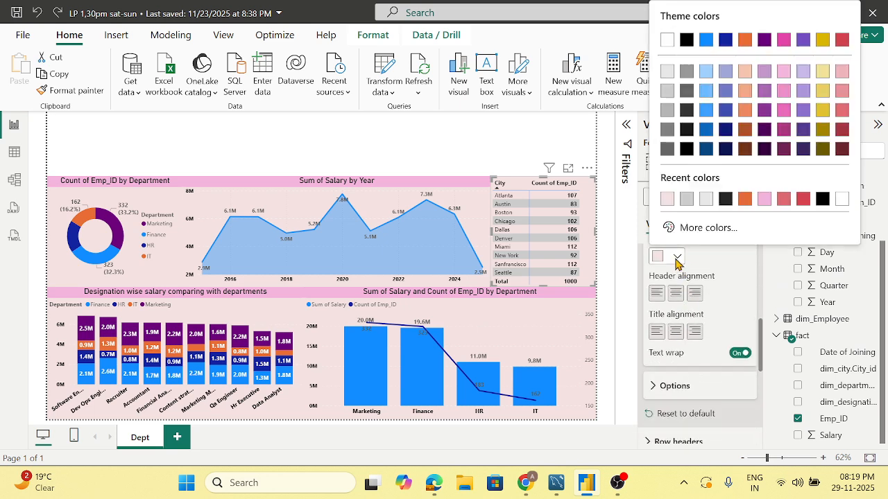
pyautogui.click(766, 199)
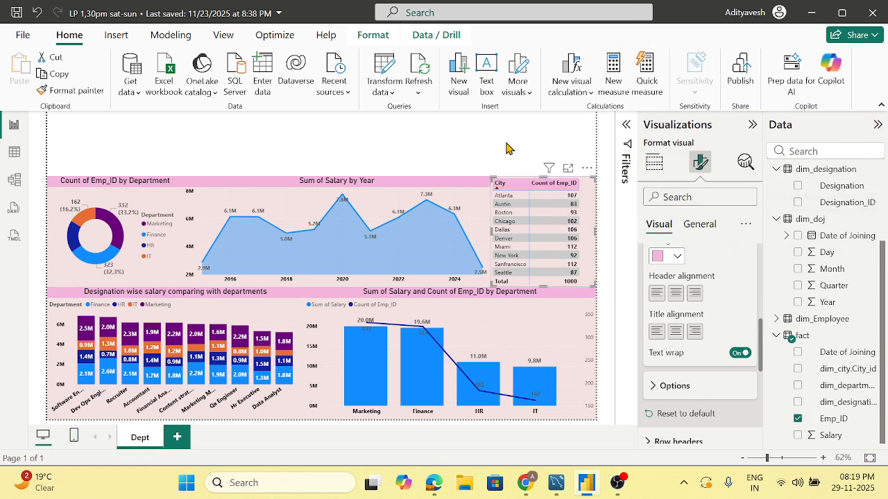
# Step: Adjust the top edge and height of the city matrix to line it up with the neighbouring area chart
pyautogui.click(531, 173)
pyautogui.click(543, 180)
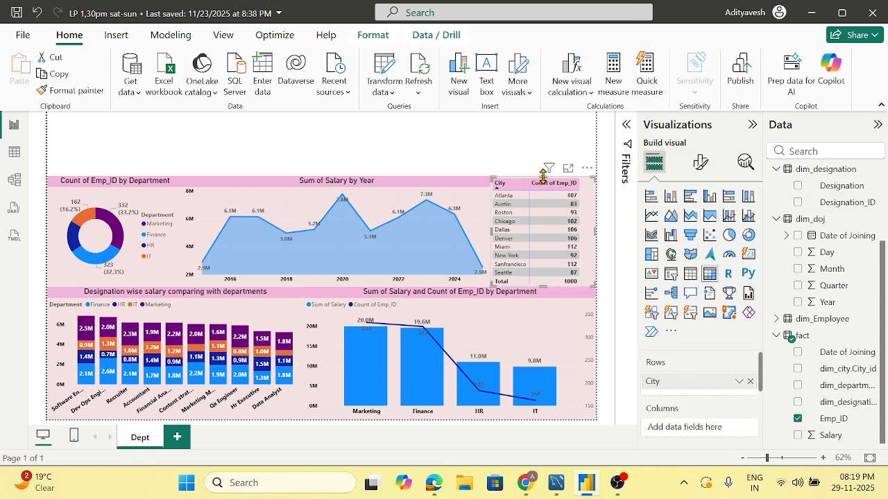
pyautogui.moveTo(546, 176)
pyautogui.mouseDown()
pyautogui.moveTo(545, 188)
pyautogui.moveTo(545, 178)
pyautogui.mouseUp()
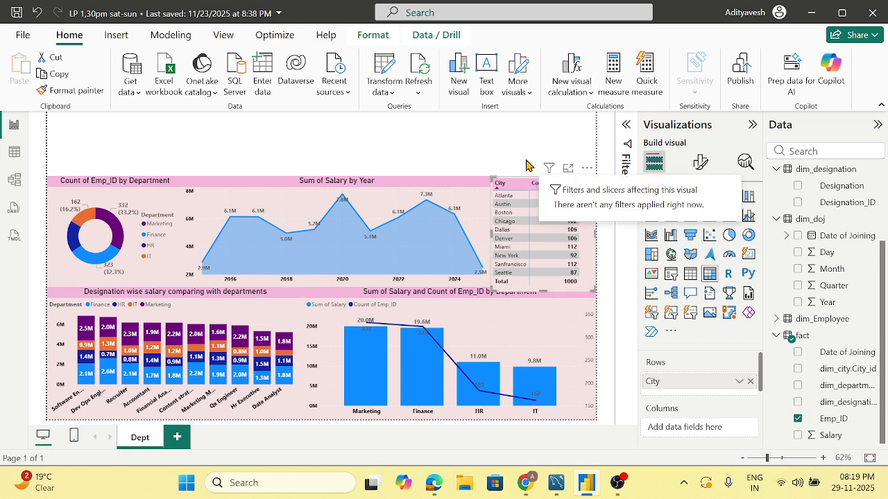
pyautogui.click(525, 163)
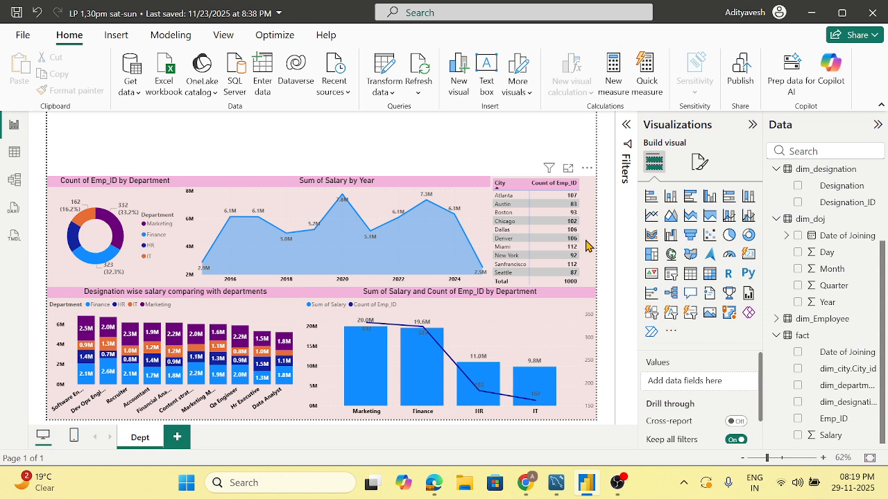
pyautogui.click(597, 276)
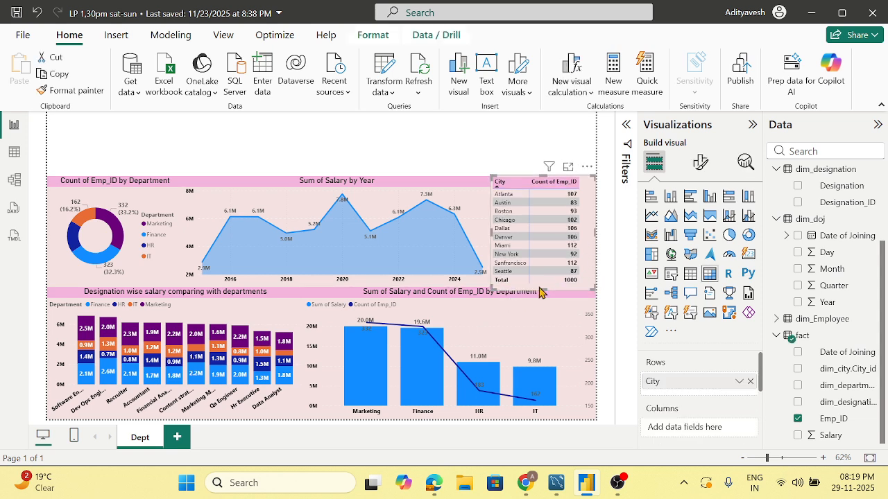
pyautogui.click(483, 151)
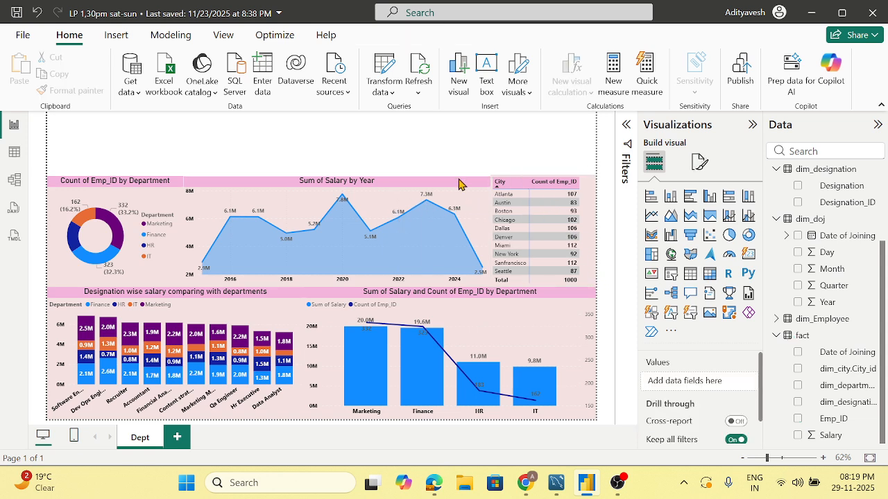
pyautogui.click(540, 180)
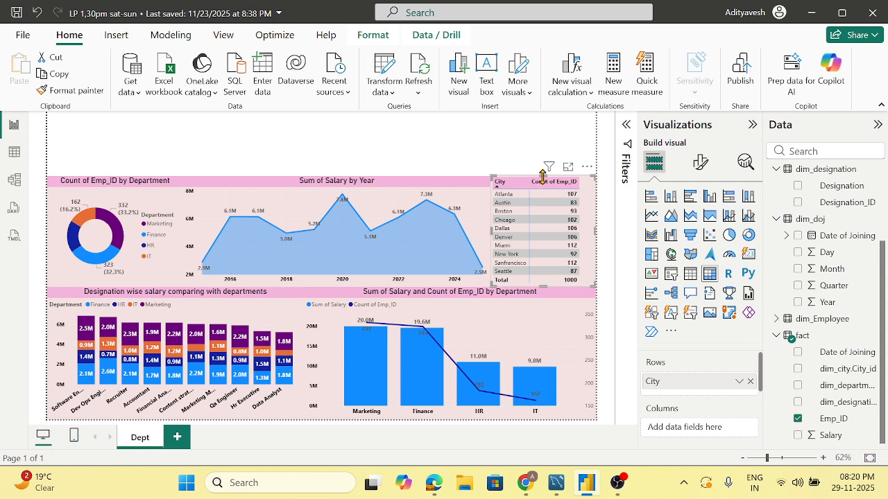
pyautogui.moveTo(542, 180); pyautogui.dragTo(544, 188)
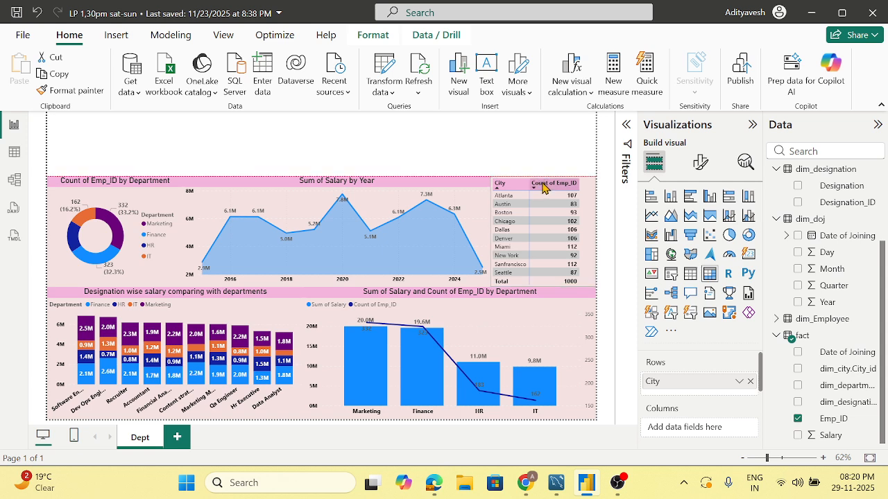
pyautogui.click(420, 147)
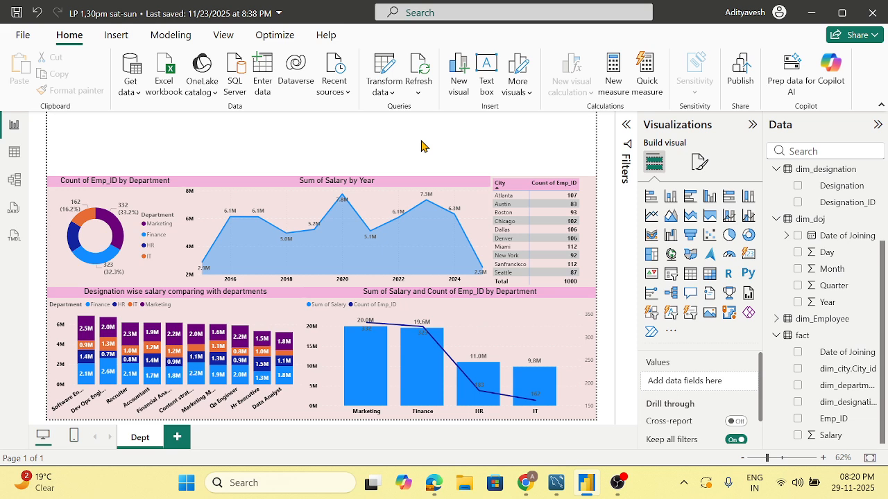
# Step: Test cross-filtering with the Marketing, Finance and HR donut slices and the Software Engineer column's Finance segment, clearing the selection at the end
pyautogui.moveTo(341, 230)
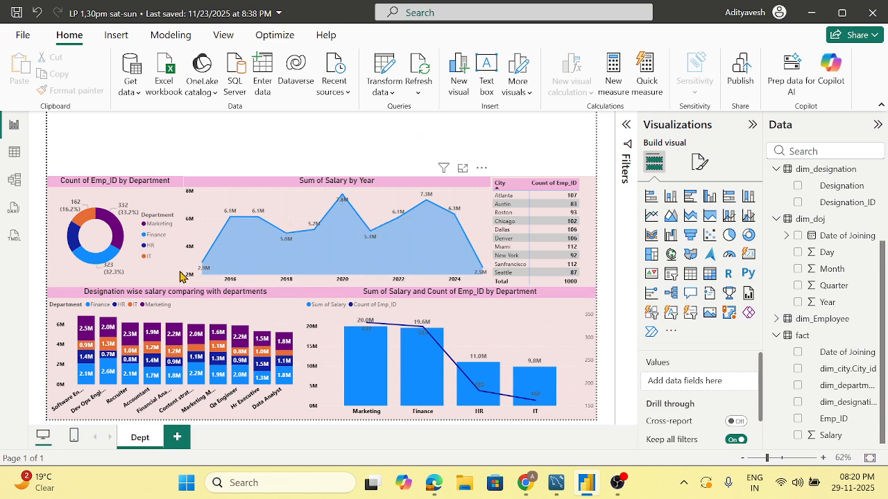
pyautogui.click(105, 222)
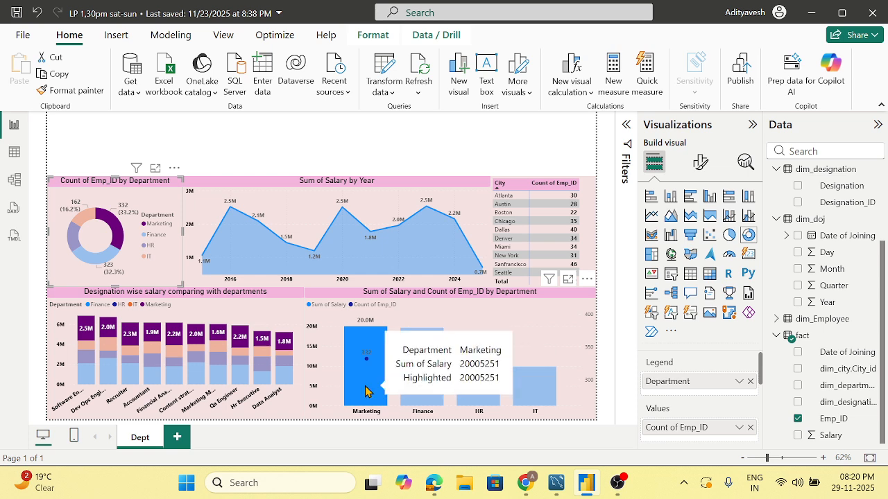
pyautogui.click(97, 260)
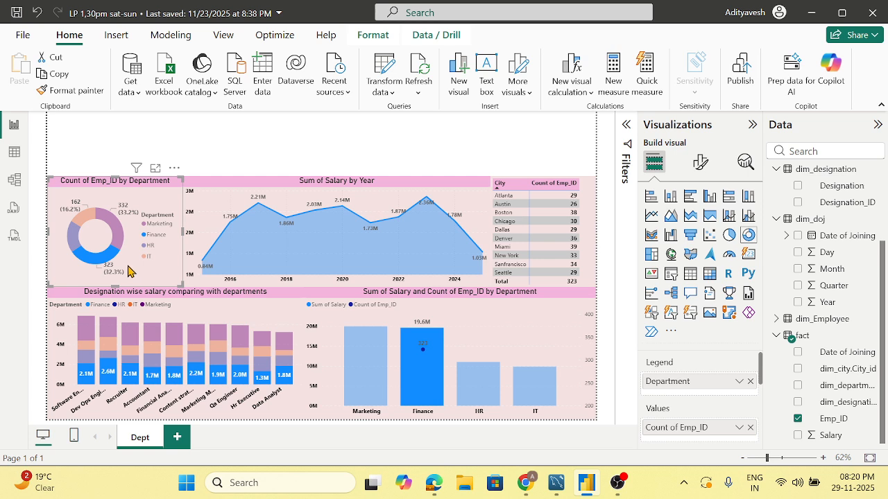
pyautogui.click(75, 241)
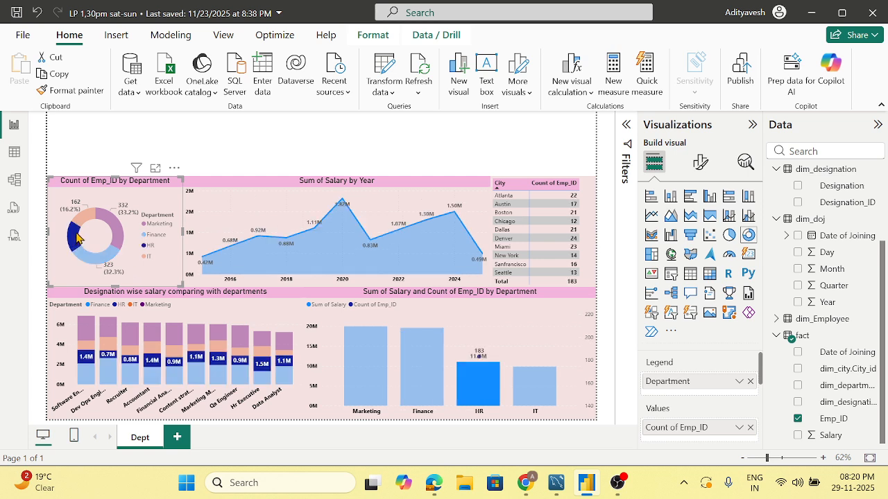
pyautogui.click(118, 241)
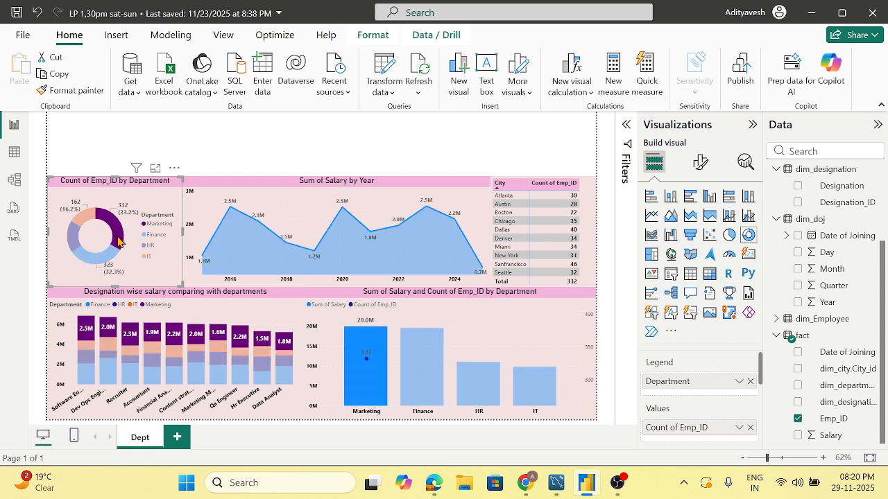
pyautogui.click(118, 242)
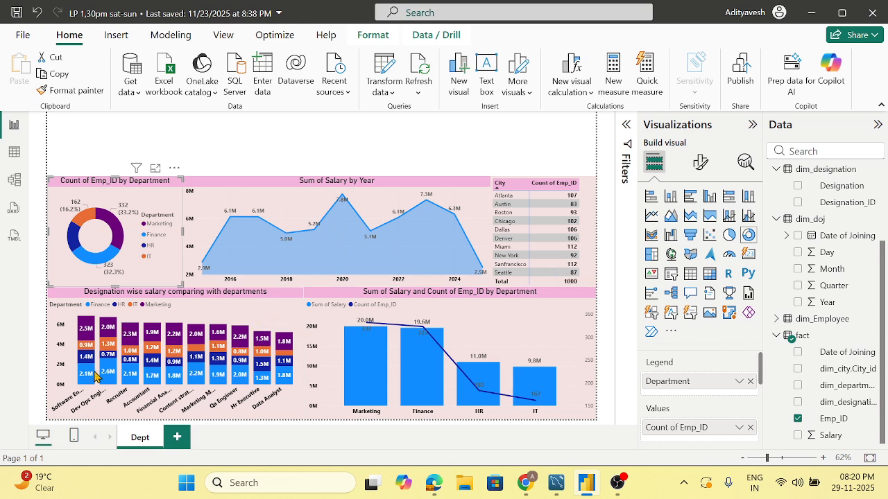
pyautogui.click(87, 375)
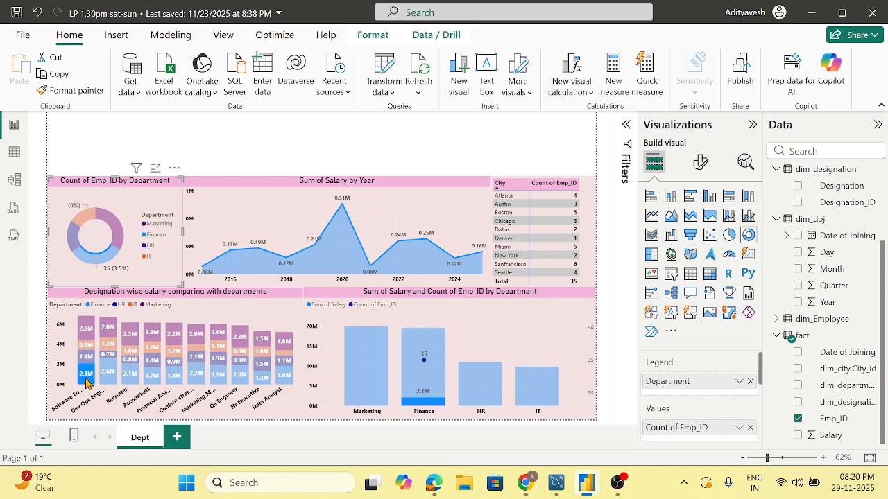
pyautogui.click(85, 381)
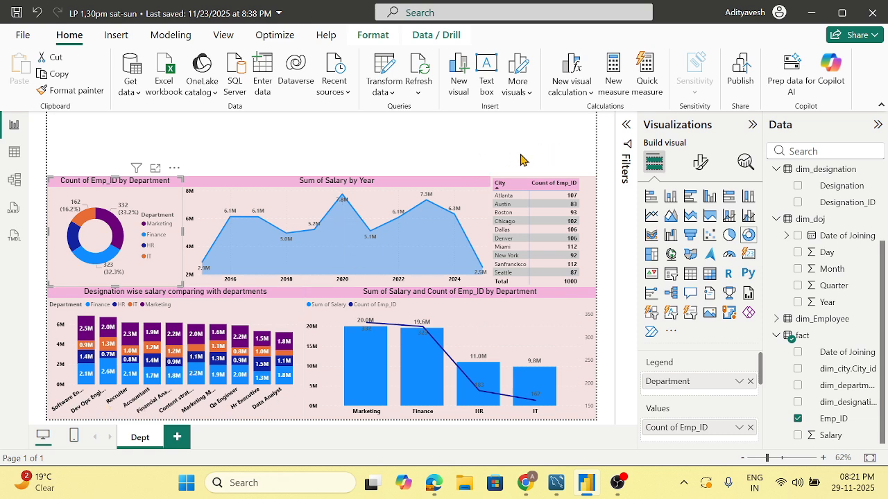
pyautogui.click(626, 125)
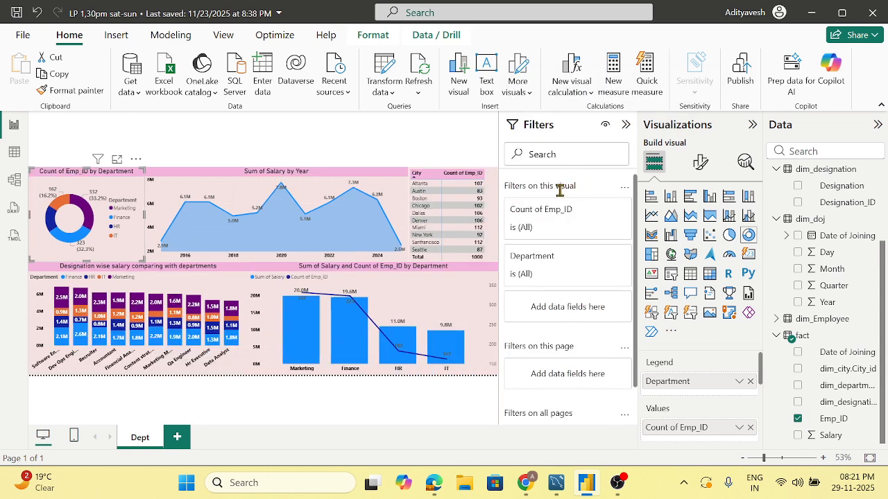
pyautogui.click(626, 126)
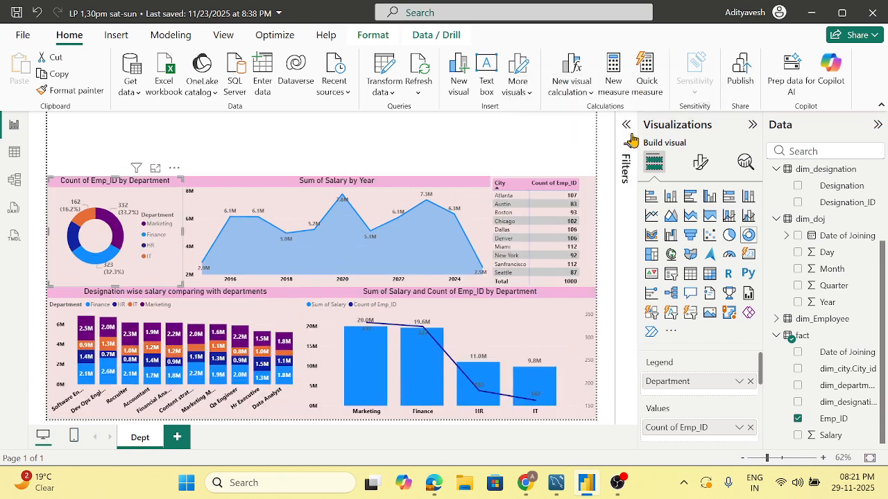
# Step: Add a slicer to the page with the Designation field from dim_designation
pyautogui.click(568, 164)
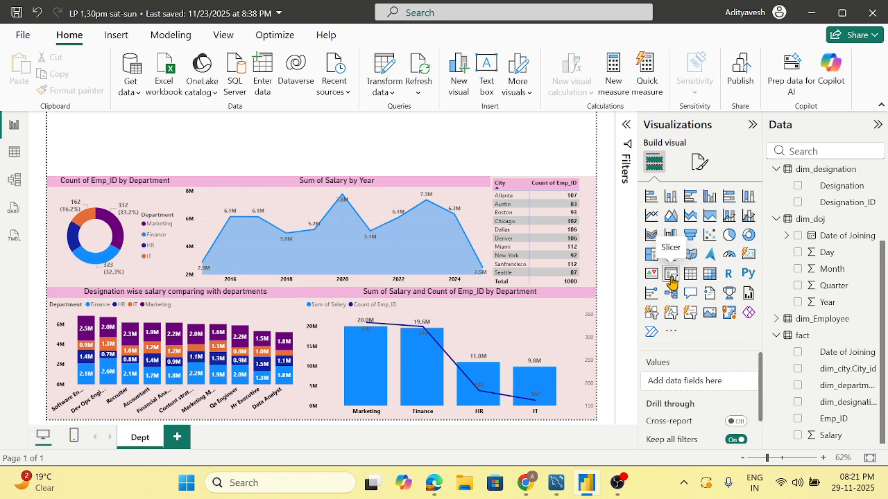
pyautogui.click(671, 276)
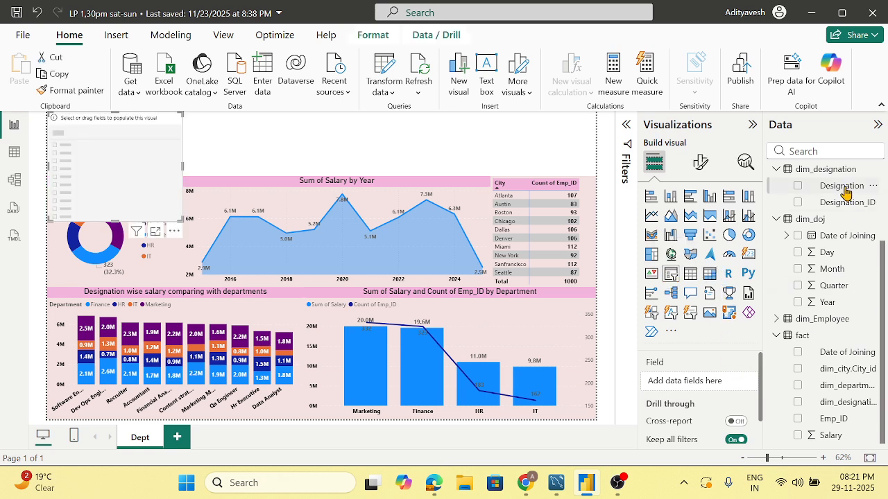
pyautogui.moveTo(844, 193); pyautogui.dragTo(727, 391)
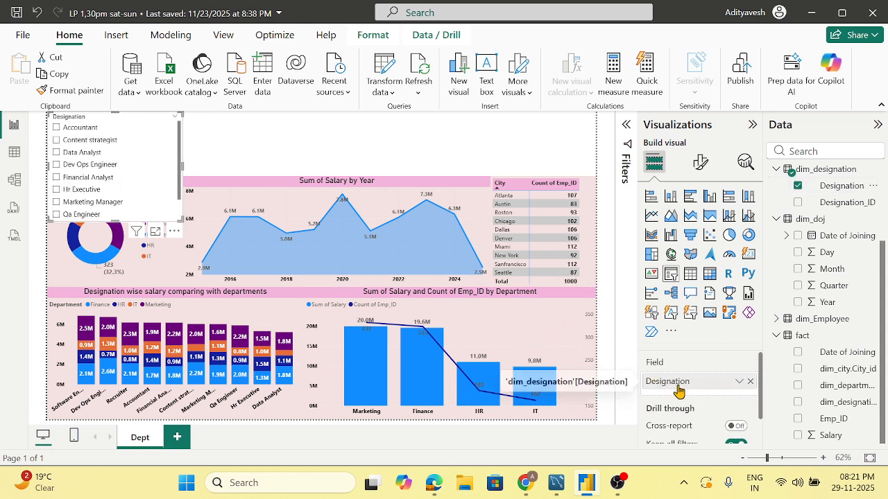
# Step: Make the Designation slicer narrower and tall enough for all its items, and move it to the page's upper-right corner
pyautogui.moveTo(181, 169); pyautogui.dragTo(149, 163)
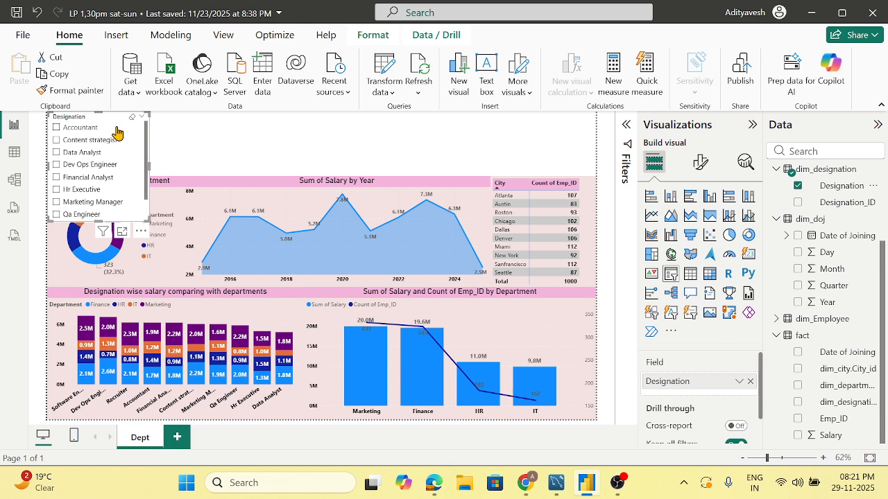
pyautogui.moveTo(99, 219); pyautogui.dragTo(100, 248)
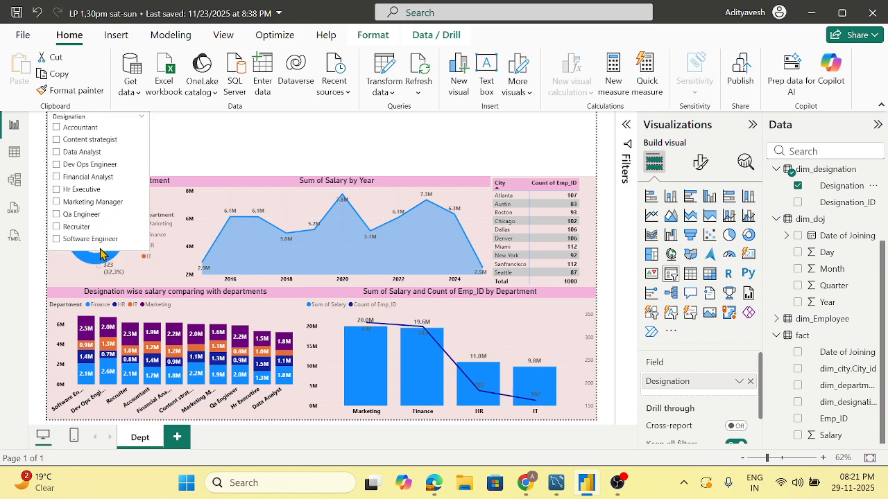
pyautogui.moveTo(104, 126); pyautogui.dragTo(548, 125)
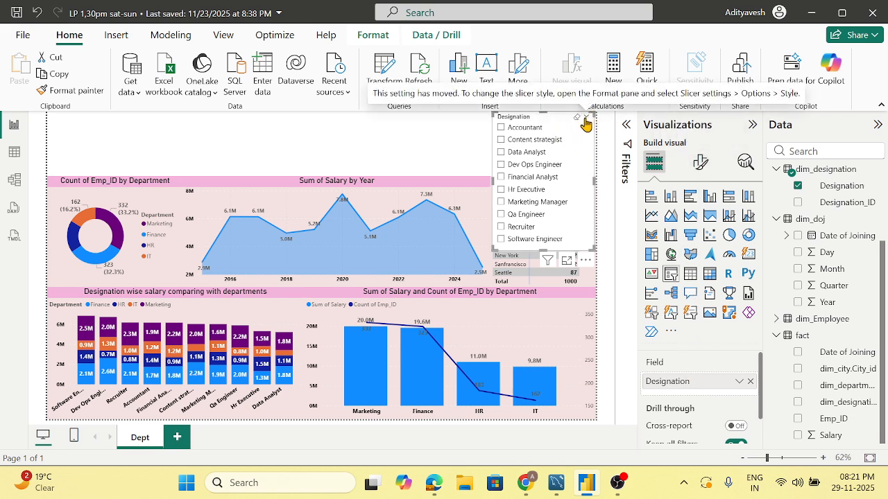
# Step: Test the Designation slicer by selecting Accountant, Content strategist and Data Analyst one after another
pyautogui.click(501, 129)
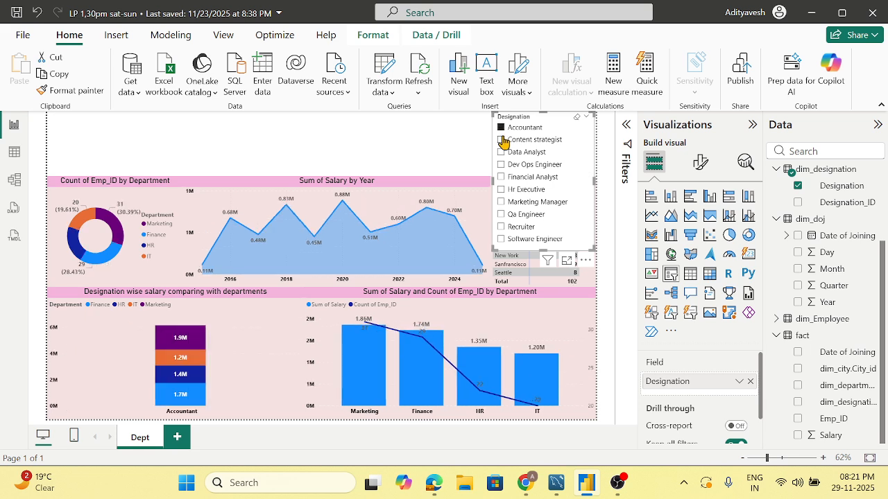
pyautogui.click(501, 141)
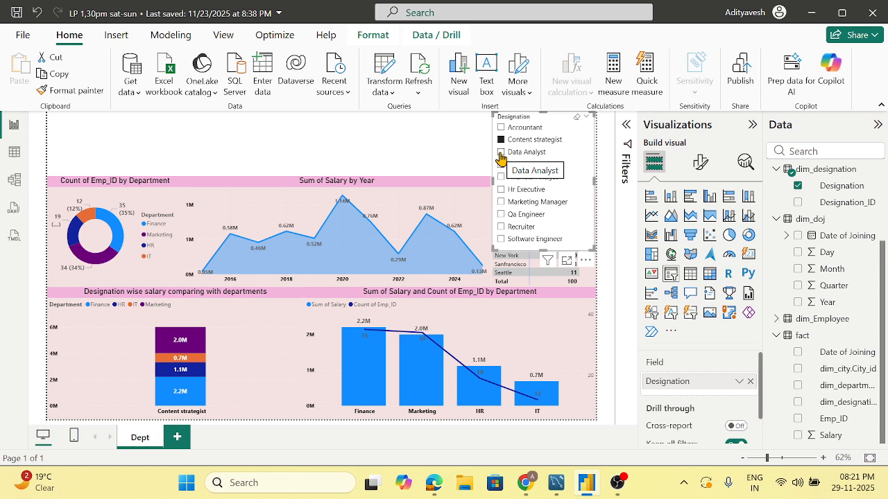
pyautogui.click(500, 153)
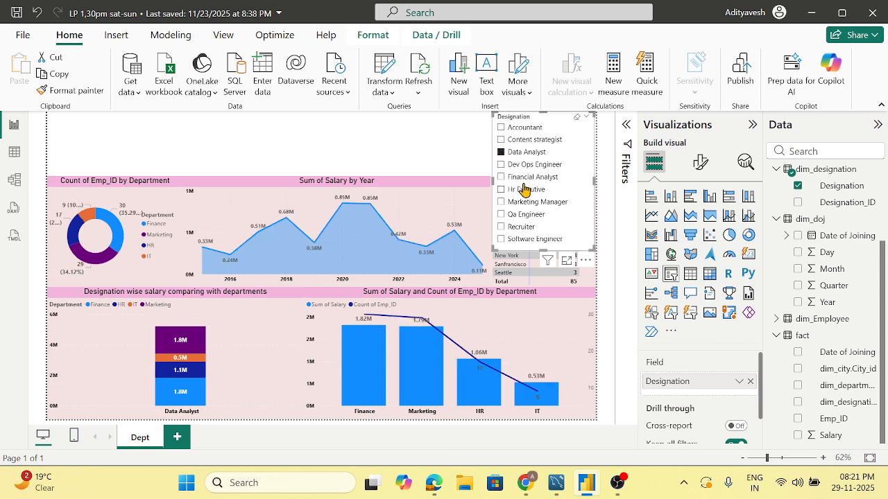
# Step: Try the Tile style for the Designation slicer, and settle on the Dropdown style
pyautogui.click(700, 162)
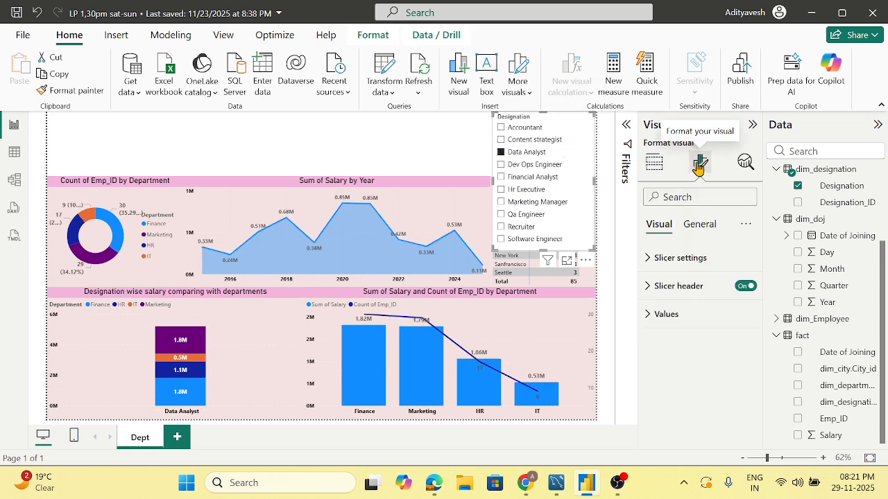
pyautogui.click(654, 262)
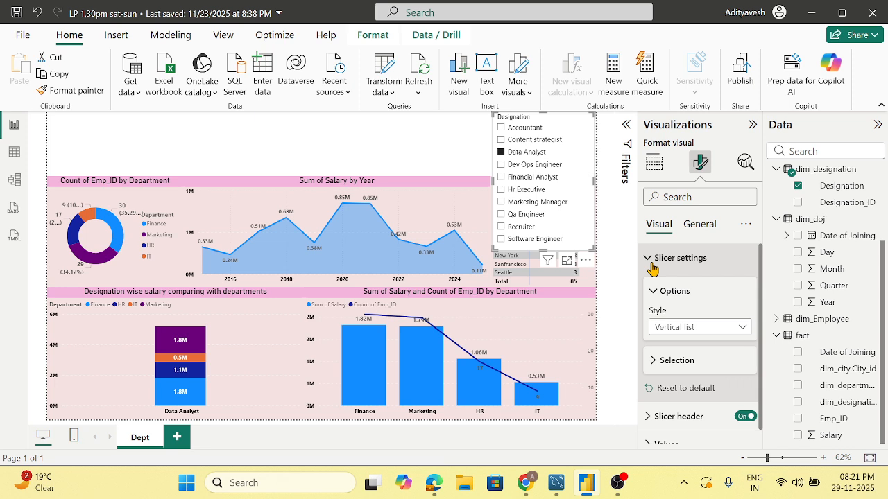
pyautogui.click(735, 330)
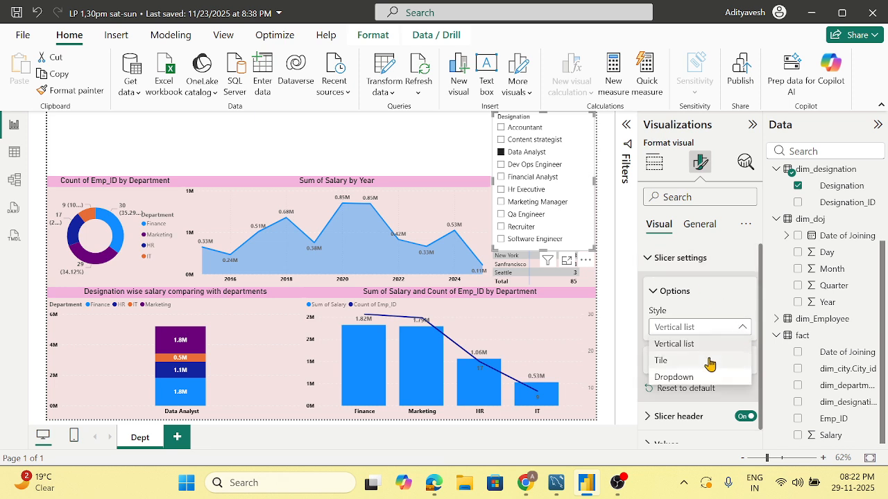
pyautogui.click(685, 361)
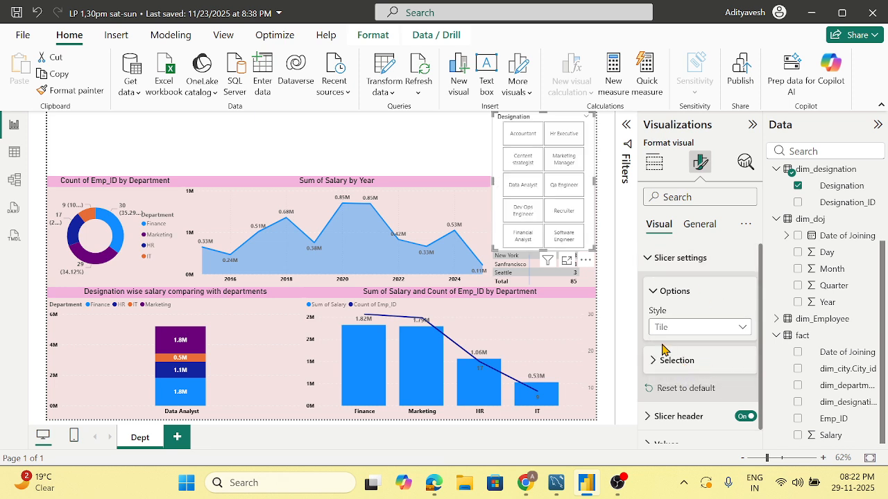
pyautogui.click(724, 330)
pyautogui.click(688, 377)
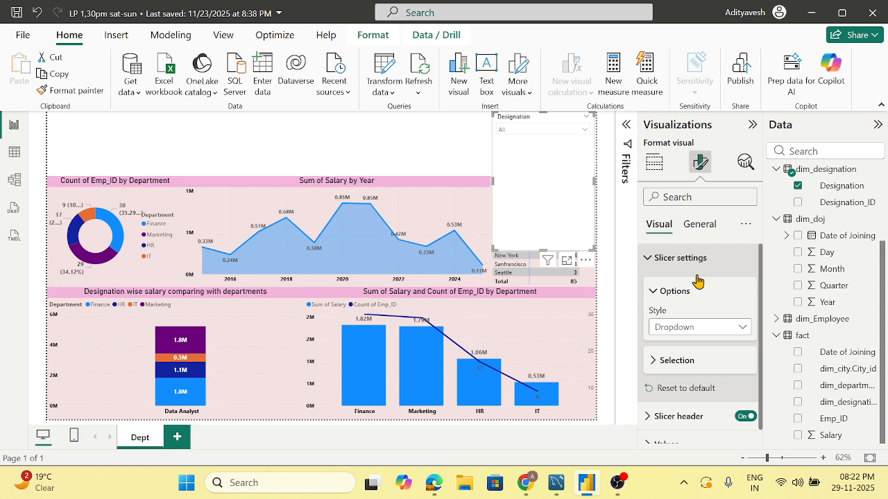
pyautogui.click(653, 295)
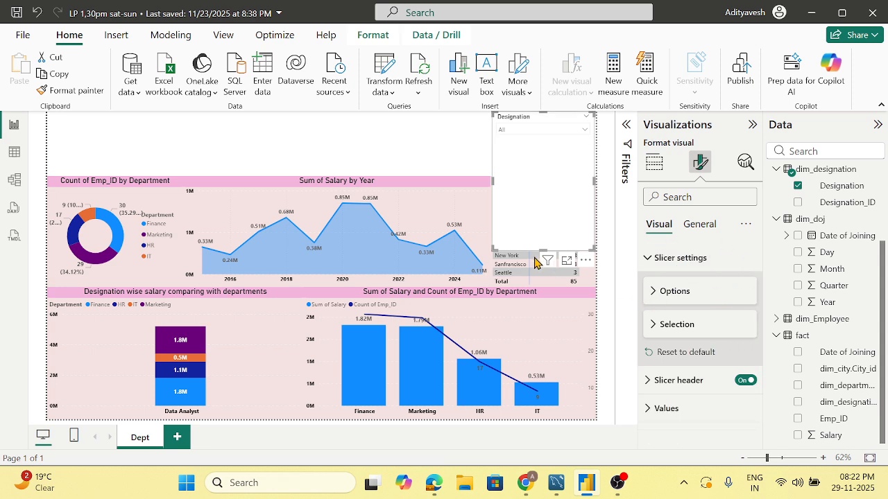
# Step: Shrink the Designation slicer to a compact dropdown box in the page's upper-right corner
pyautogui.click(457, 154)
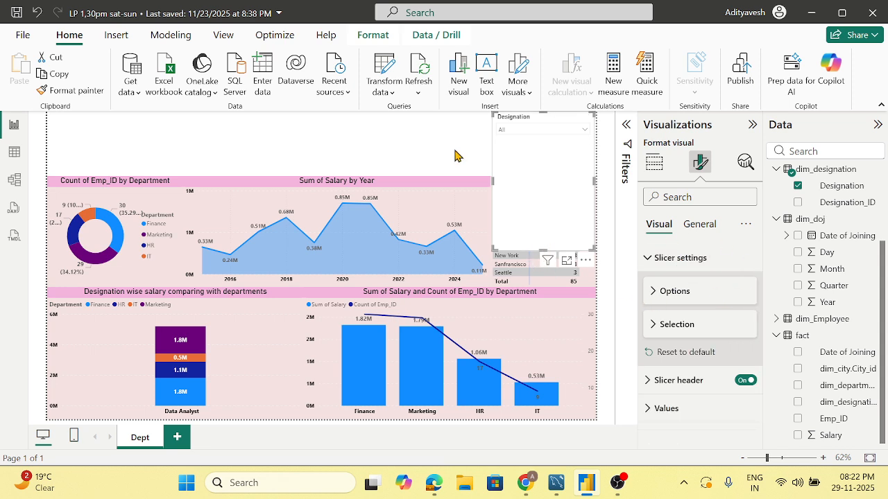
pyautogui.click(526, 120)
pyautogui.moveTo(542, 247); pyautogui.dragTo(502, 127)
# Step: Test the Designation dropdown slicer with Accountant and Data Analyst, look through its list, and clear the selection
pyautogui.click(586, 131)
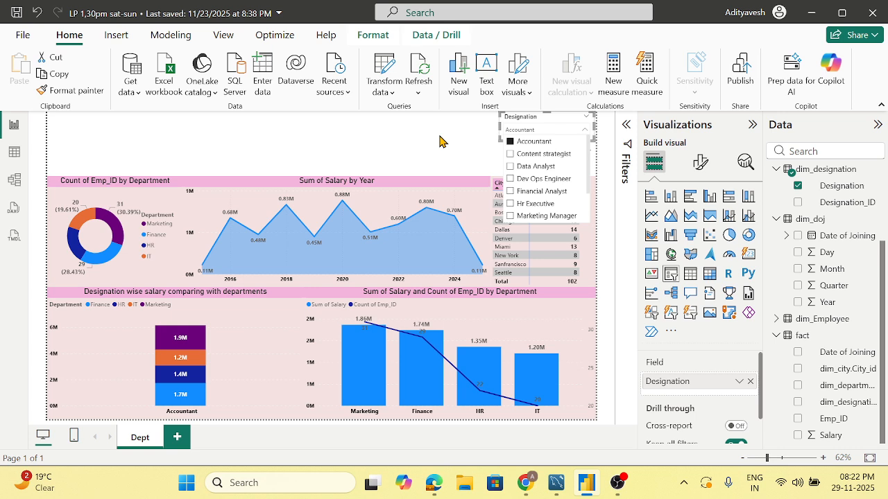
pyautogui.click(441, 137)
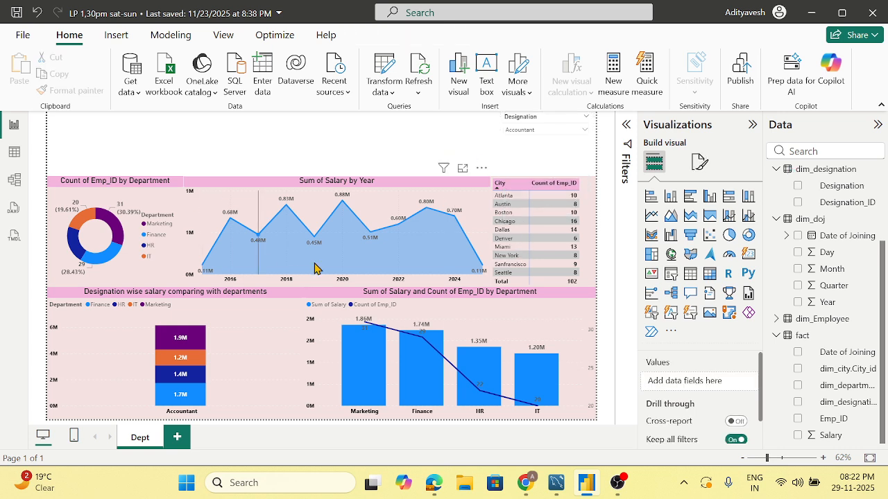
pyautogui.click(581, 131)
pyautogui.click(511, 168)
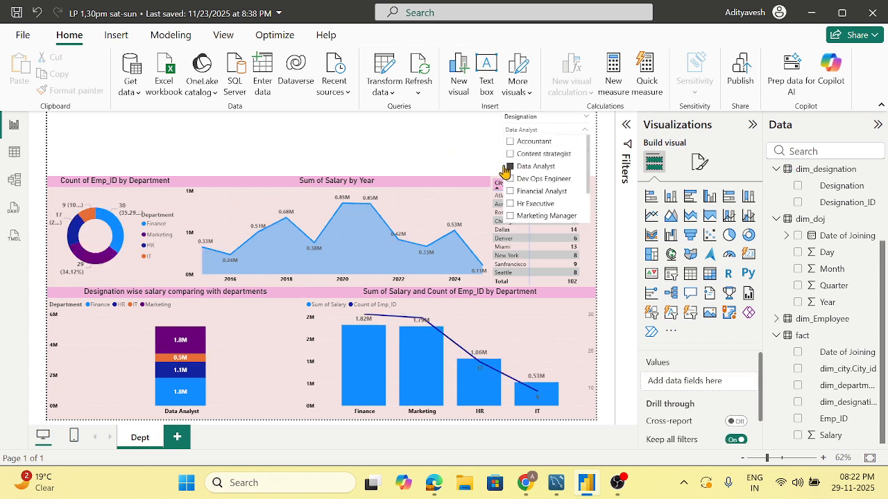
pyautogui.click(434, 135)
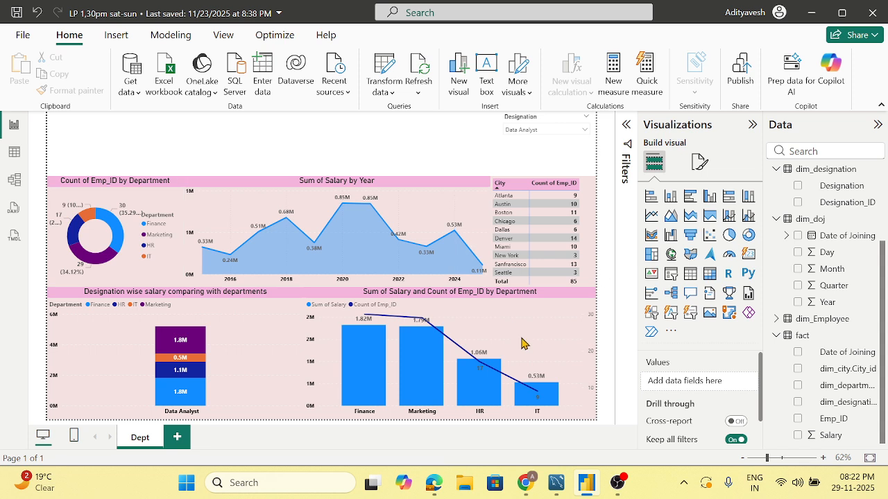
pyautogui.click(584, 129)
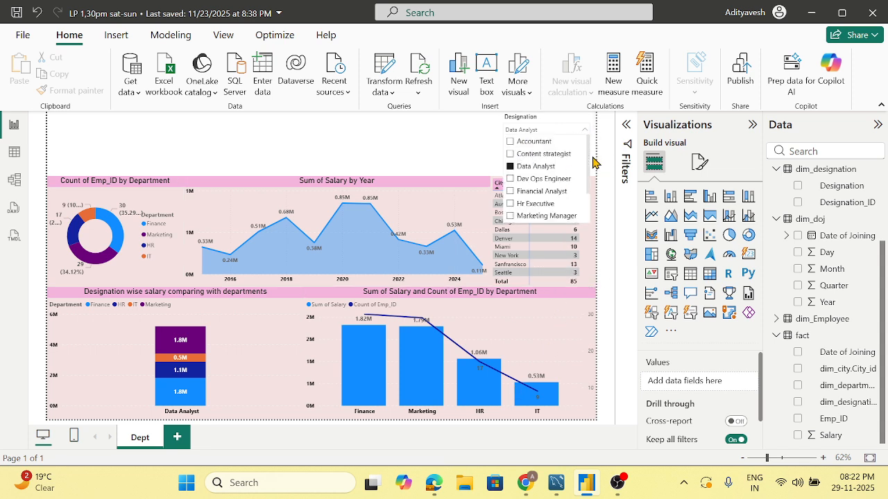
pyautogui.scroll(-3, 589, 192)
pyautogui.scroll(3, 589, 192)
pyautogui.click(584, 131)
pyautogui.click(579, 123)
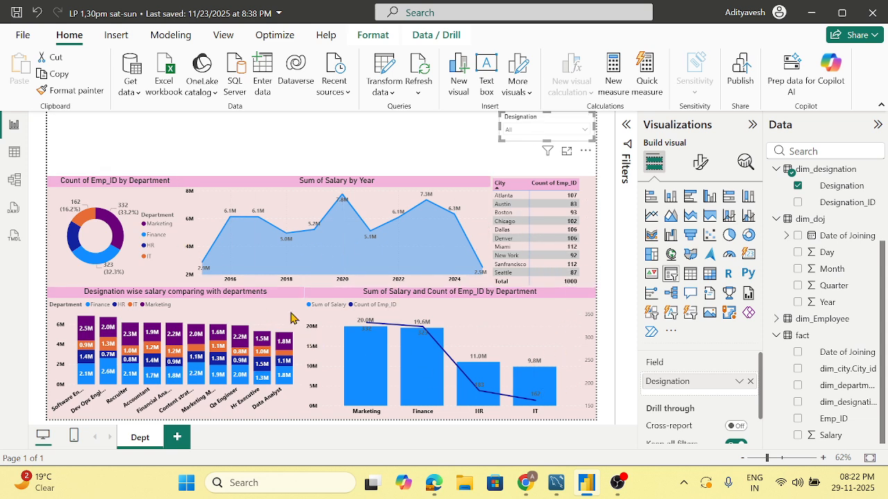
# Step: Turn on Edit interactions for the Designation slicer
pyautogui.moveTo(550, 158)
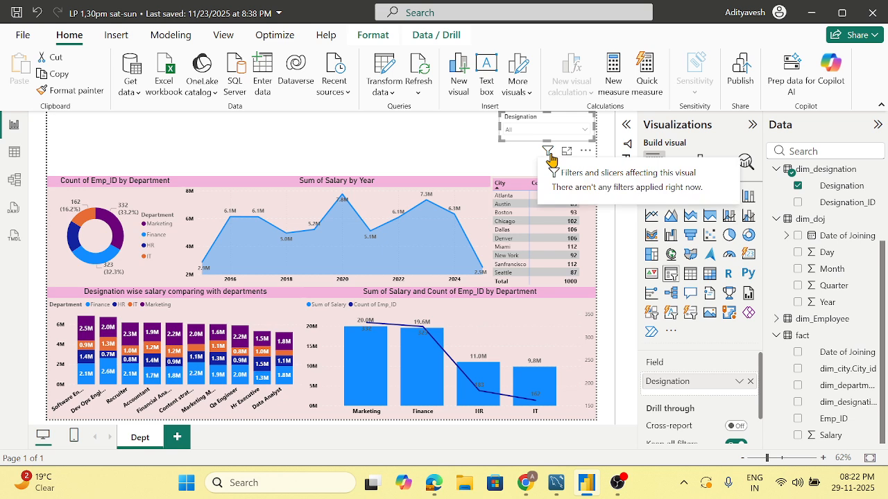
pyautogui.click(585, 151)
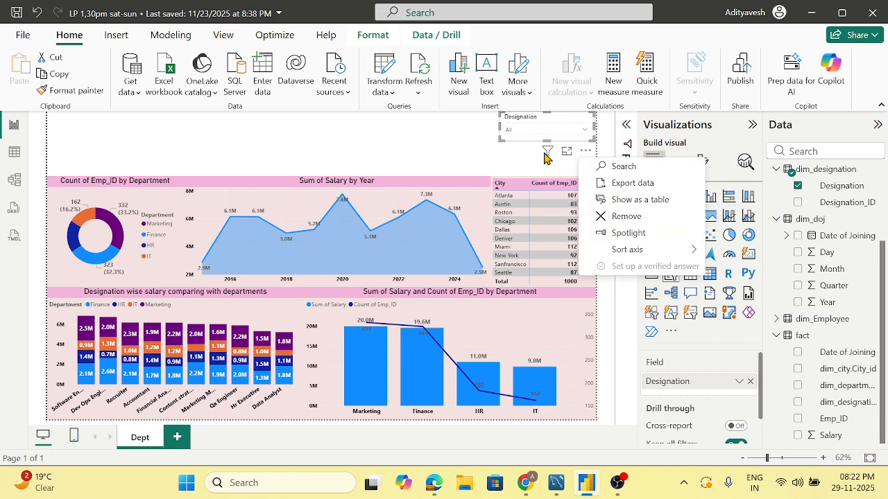
pyautogui.click(374, 39)
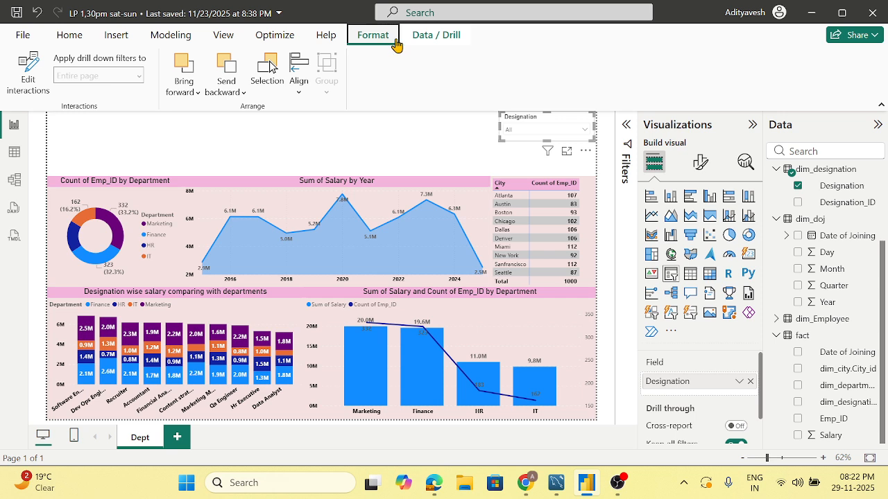
pyautogui.click(21, 92)
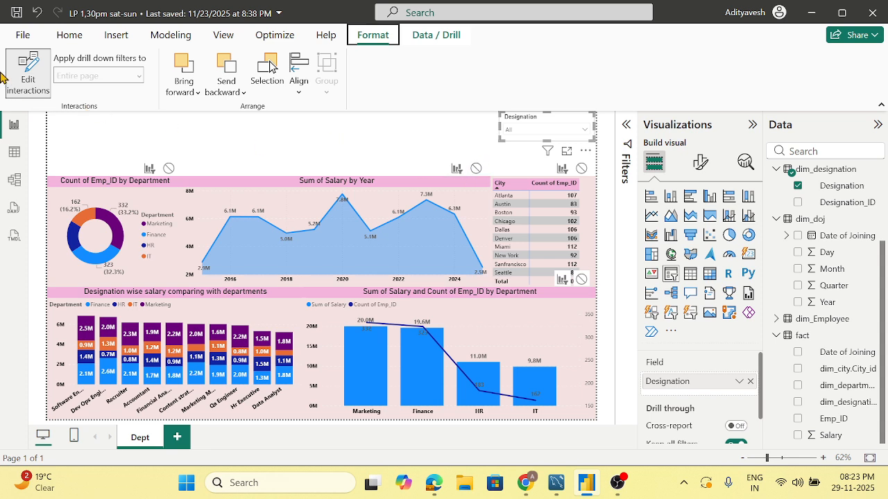
pyautogui.click(41, 76)
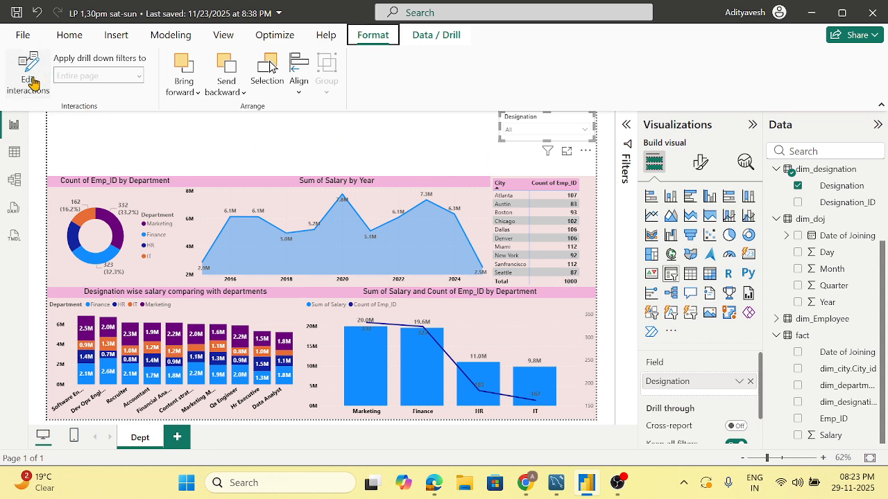
pyautogui.click(31, 82)
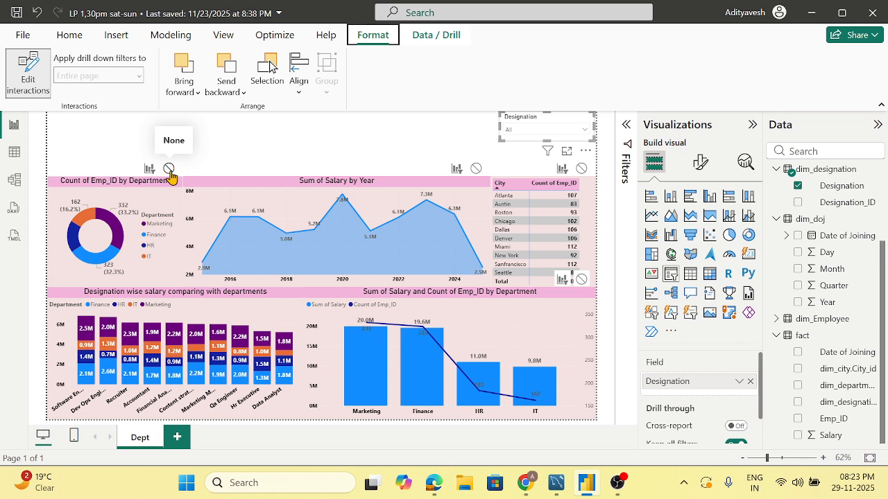
# Step: Shrink the designation-wise salary stacked column chart from its upper-right corner to make room for its interaction controls
pyautogui.click(240, 314)
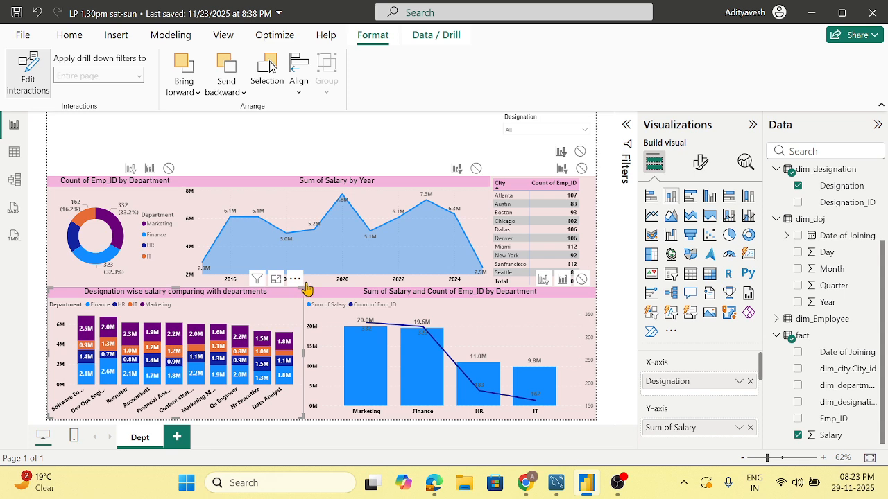
pyautogui.click(584, 130)
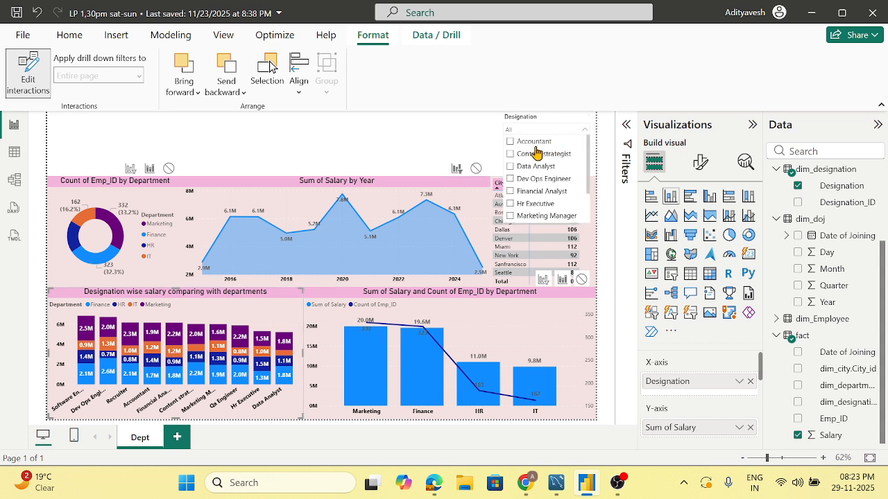
pyautogui.click(281, 315)
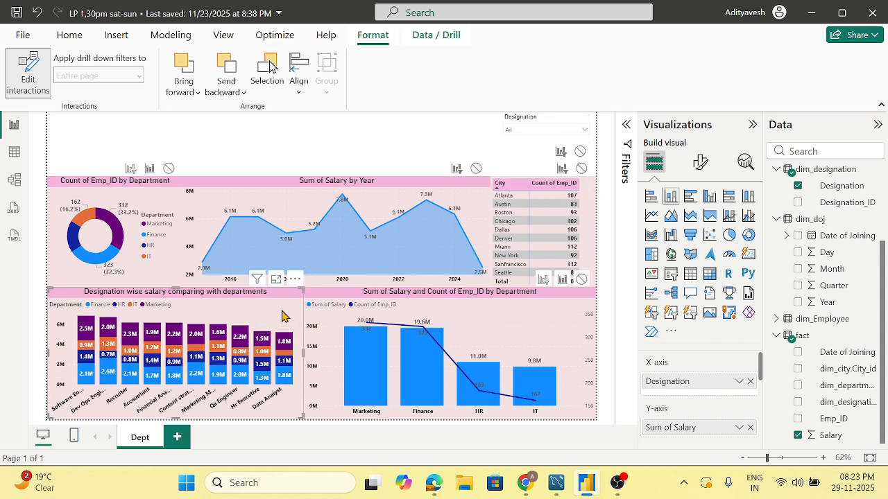
pyautogui.moveTo(303, 287); pyautogui.dragTo(287, 316)
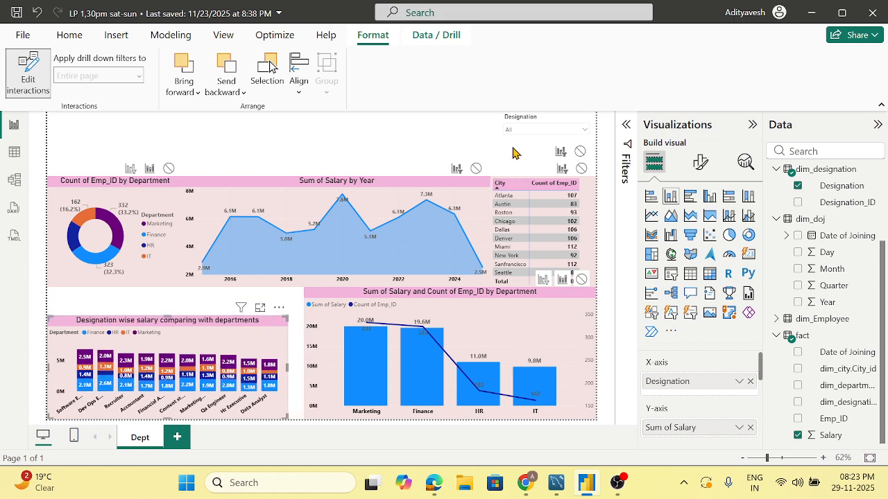
# Step: Test how the Designation slicer affects the visuals by selecting Accountant, and clear the selection
pyautogui.click(570, 133)
pyautogui.click(547, 142)
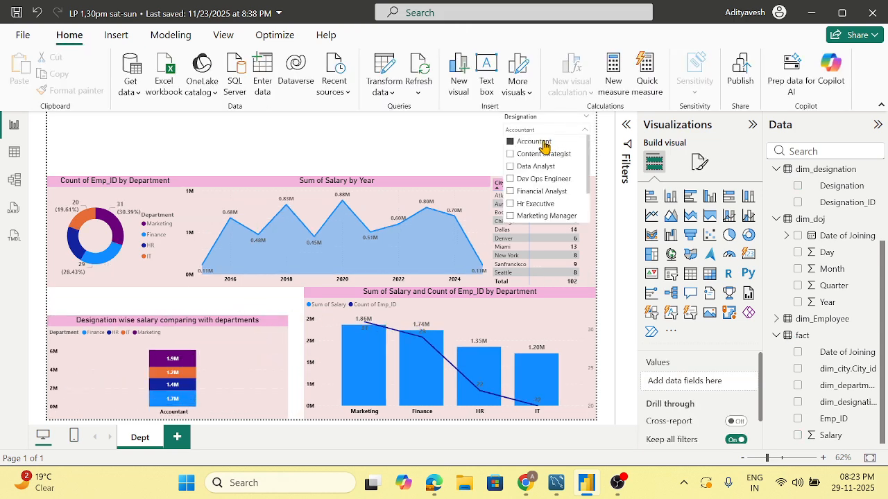
pyautogui.click(510, 141)
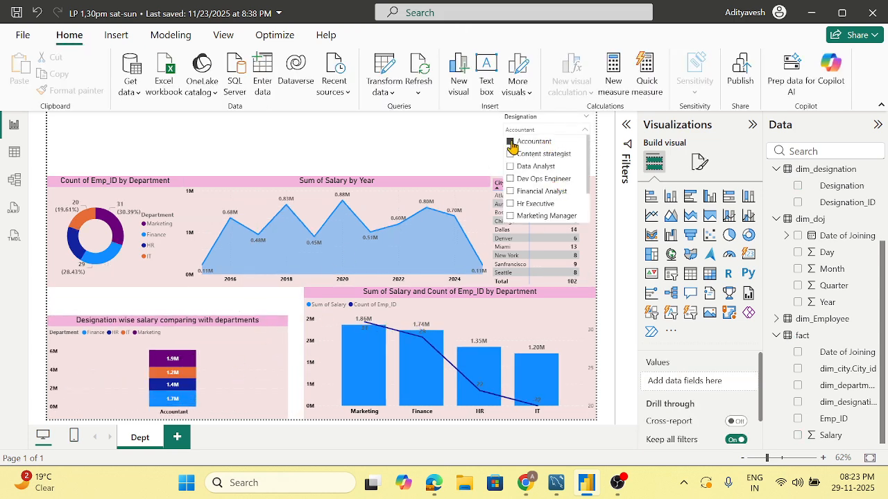
pyautogui.click(566, 129)
pyautogui.click(451, 141)
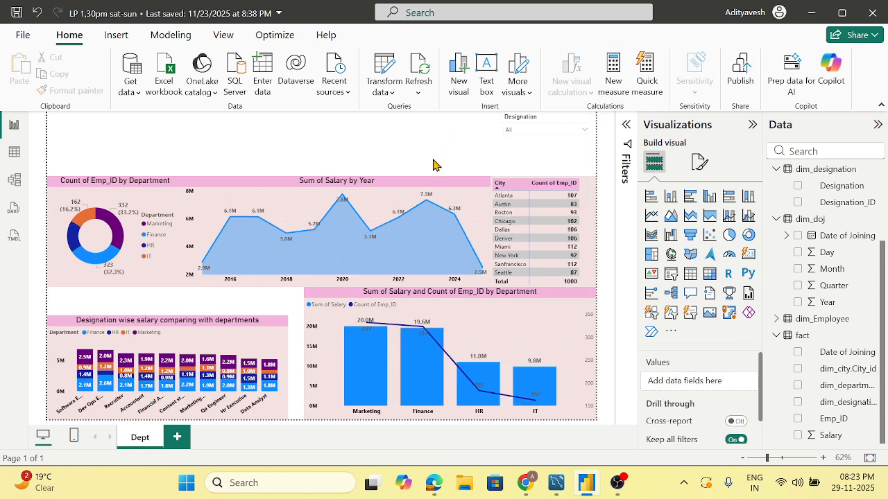
# Step: Set the Designation slicer's interaction with the stacked column chart to None, and enlarge that chart to fill its space beside the combo chart
pyautogui.click(543, 124)
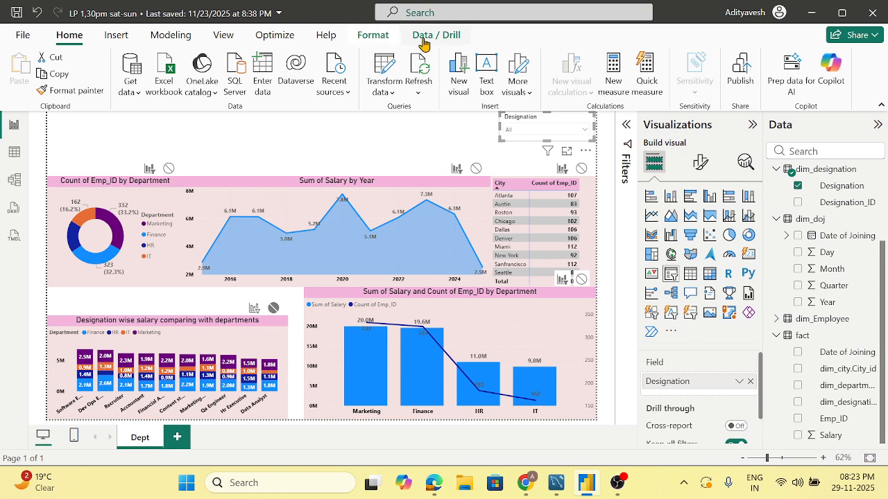
pyautogui.click(372, 36)
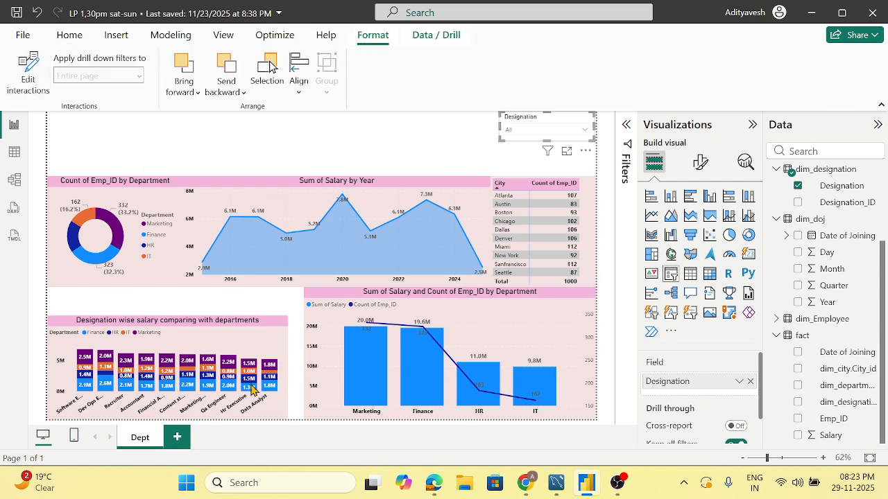
pyautogui.click(271, 327)
pyautogui.moveTo(288, 316); pyautogui.dragTo(303, 291)
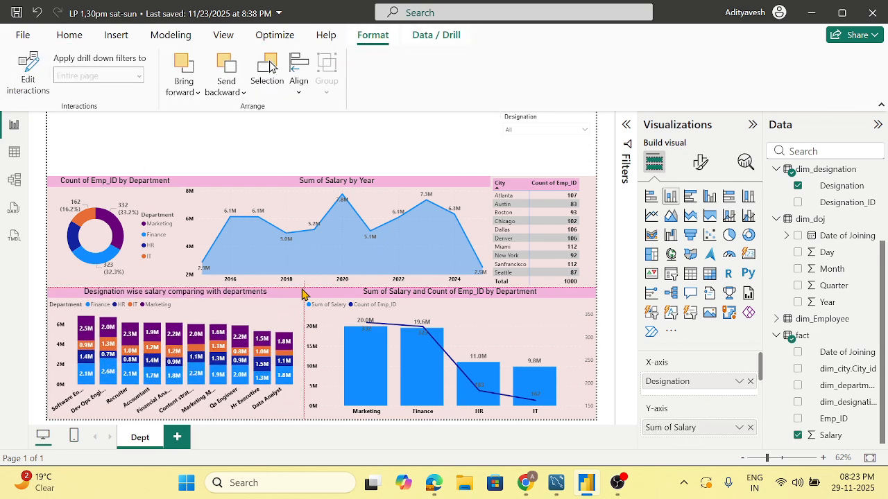
# Step: Check the edited interaction by filtering the page to Accountant with the Designation slicer, and clear the selection
pyautogui.click(572, 133)
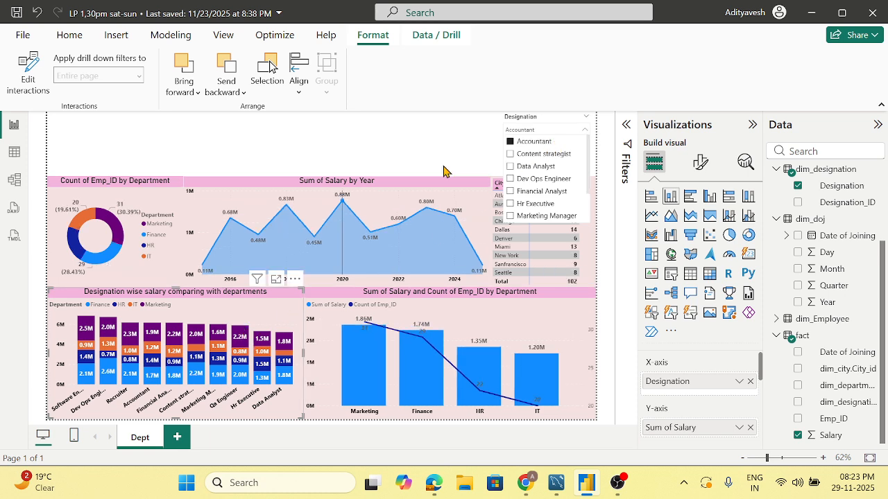
pyautogui.click(576, 118)
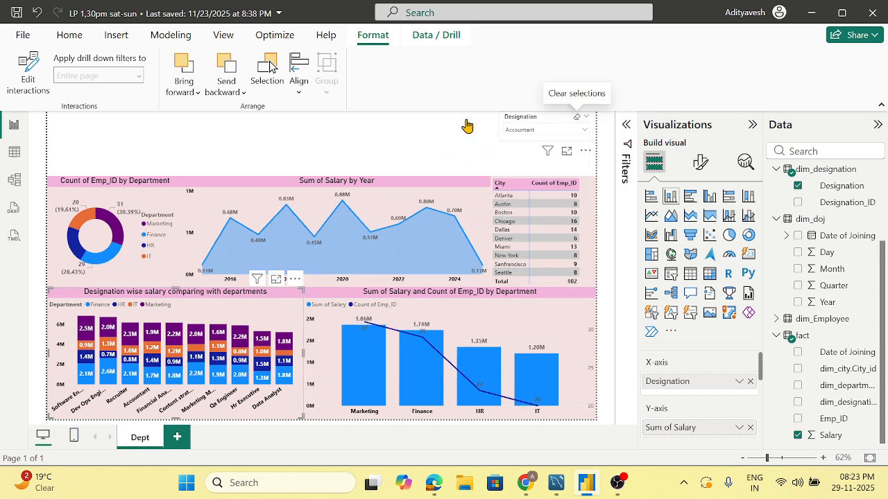
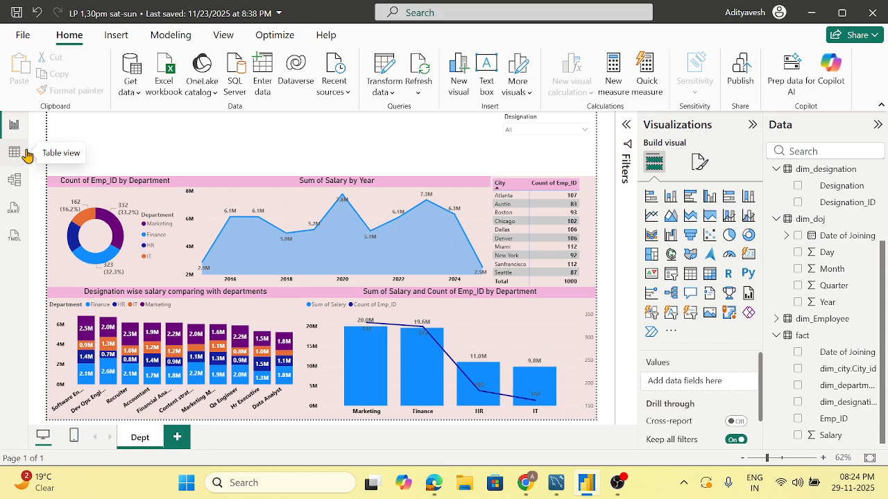
# Step: Create a measure in the fact table defined as TotalSalaries = SUM('fact'[Salary])
pyautogui.click(19, 156)
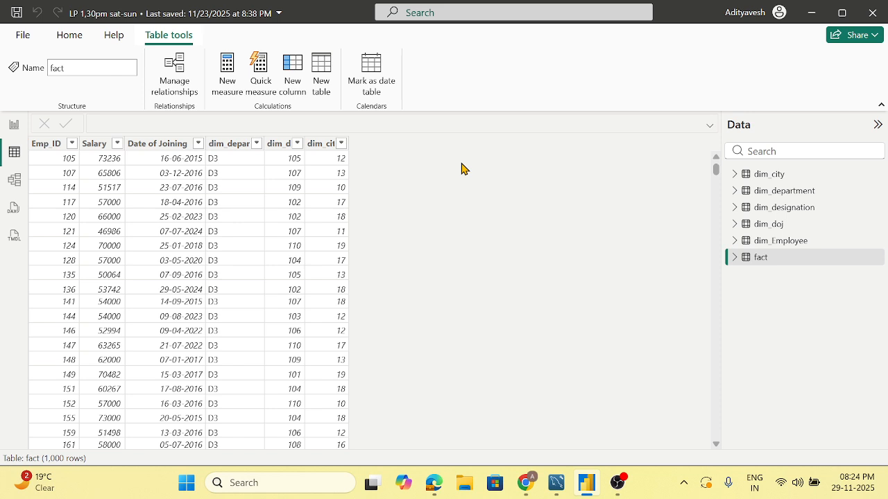
pyautogui.click(234, 92)
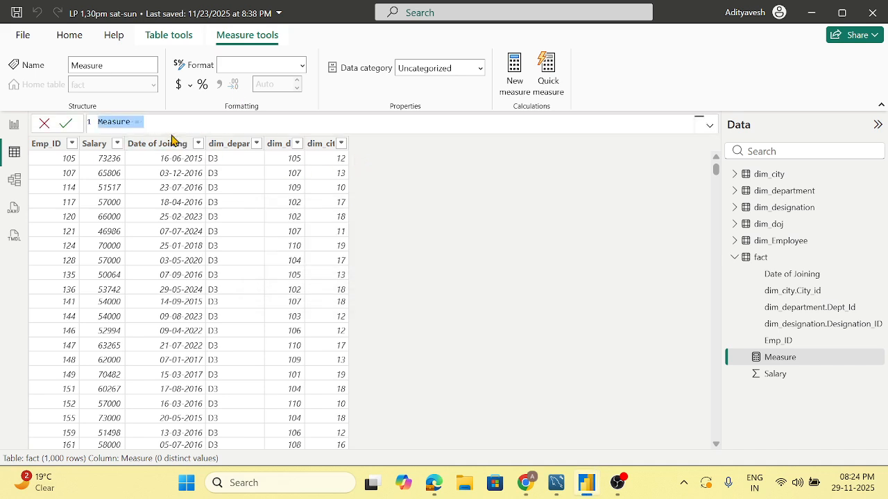
pyautogui.doubleClick(126, 122)
pyautogui.write('TotalSalaries')
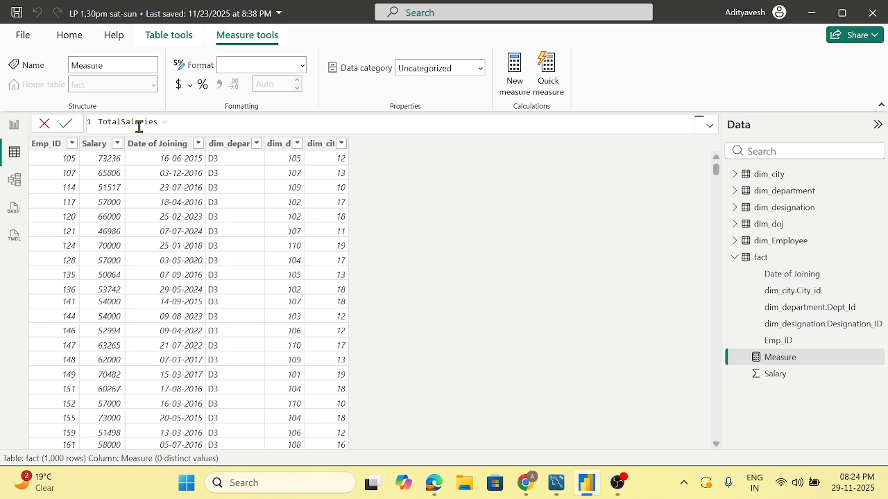
pyautogui.write('sum')
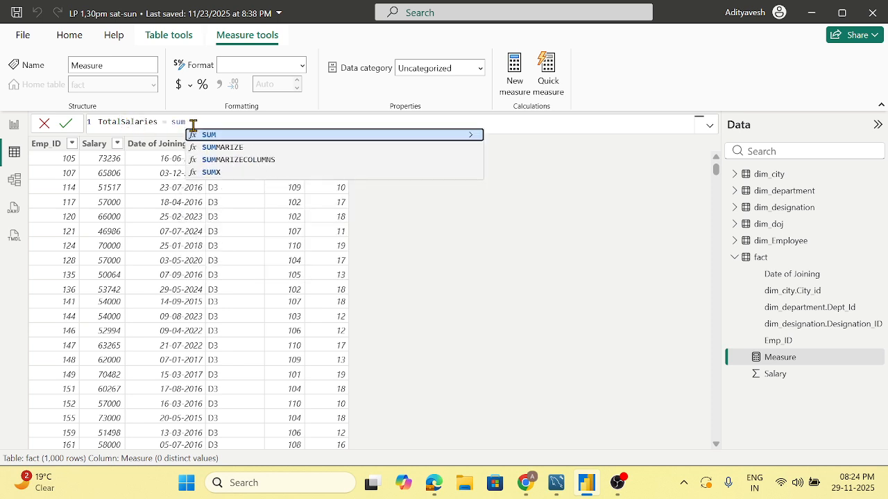
pyautogui.press('Tab')
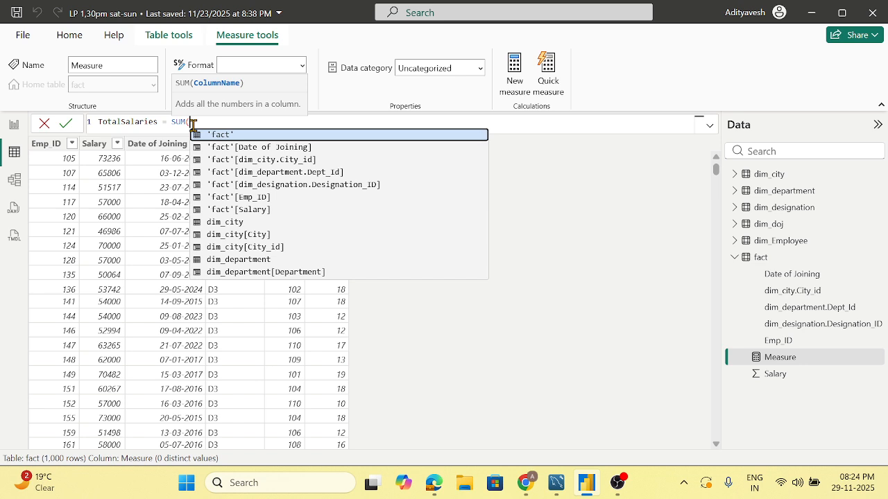
pyautogui.click(262, 211)
pyautogui.write(')')
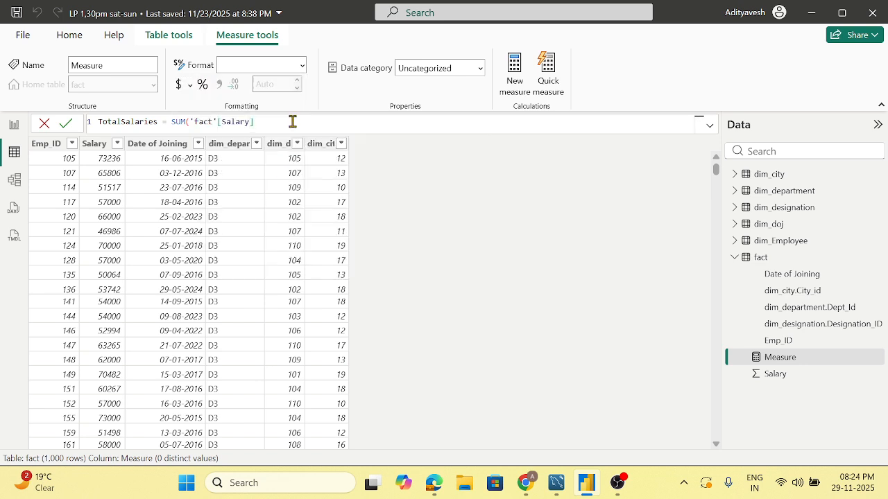
pyautogui.write(')')
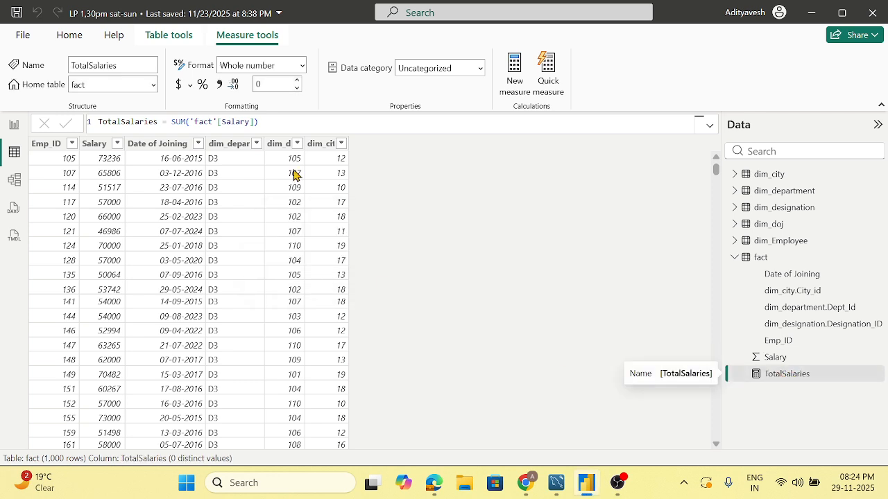
# Step: Add a compact card visual showing TotalSalaries in the blank report area above the department donut chart
pyautogui.click(10, 129)
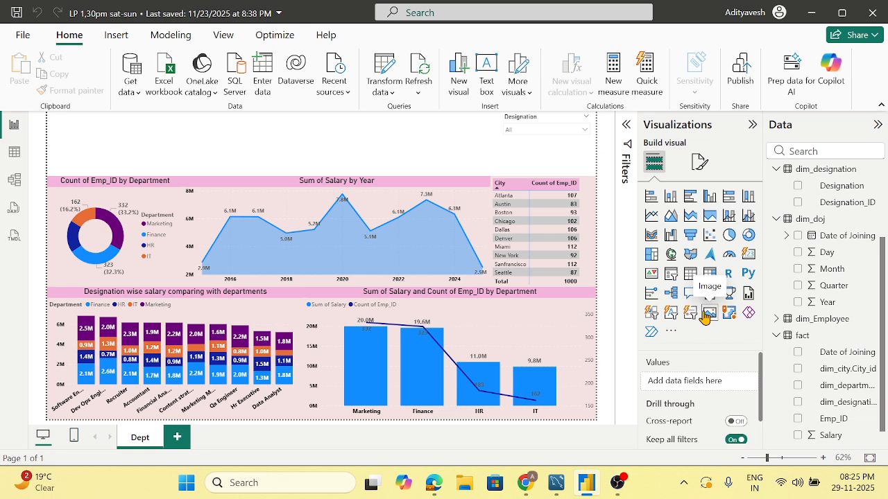
pyautogui.click(748, 255)
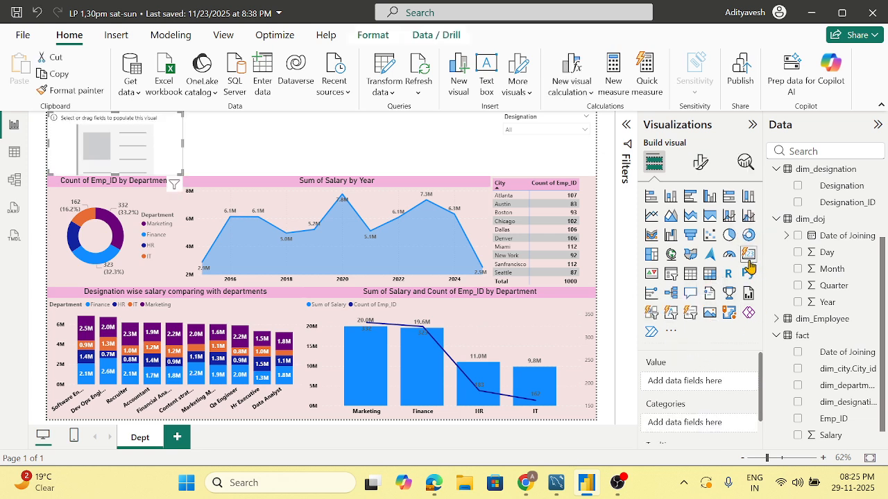
pyautogui.moveTo(180, 171); pyautogui.dragTo(145, 154)
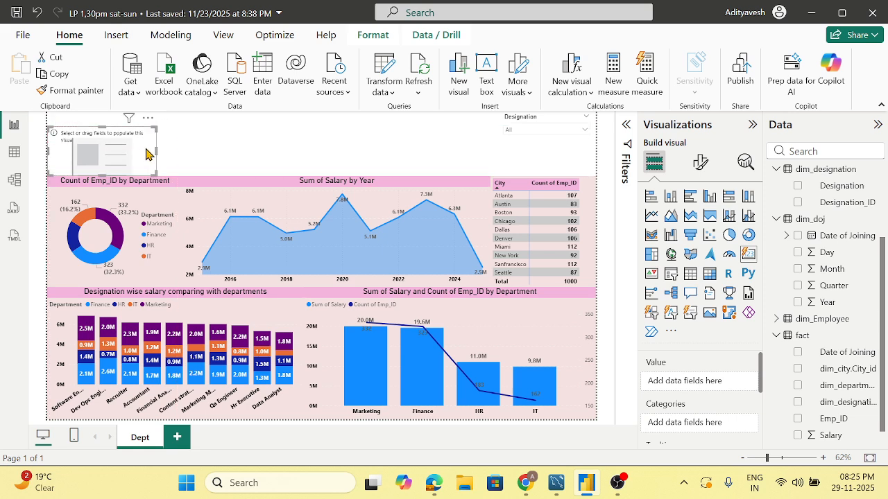
pyautogui.scroll(-1, 852, 398)
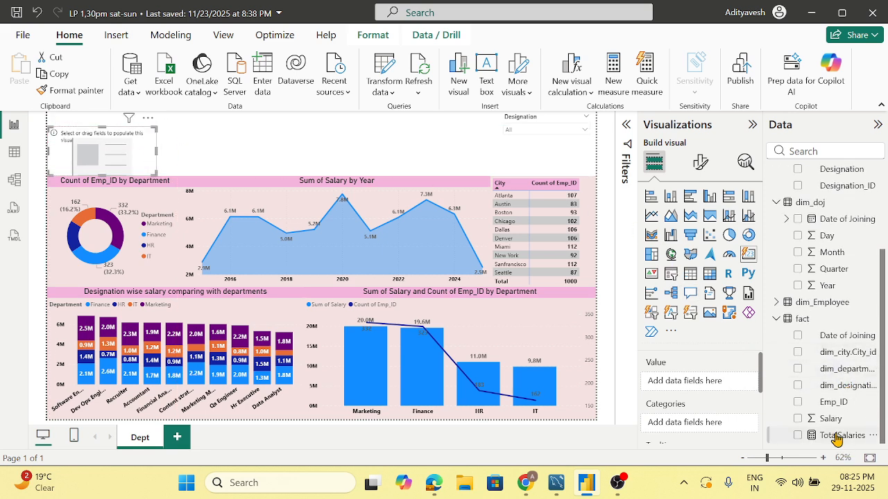
pyautogui.moveTo(840, 439); pyautogui.dragTo(134, 172)
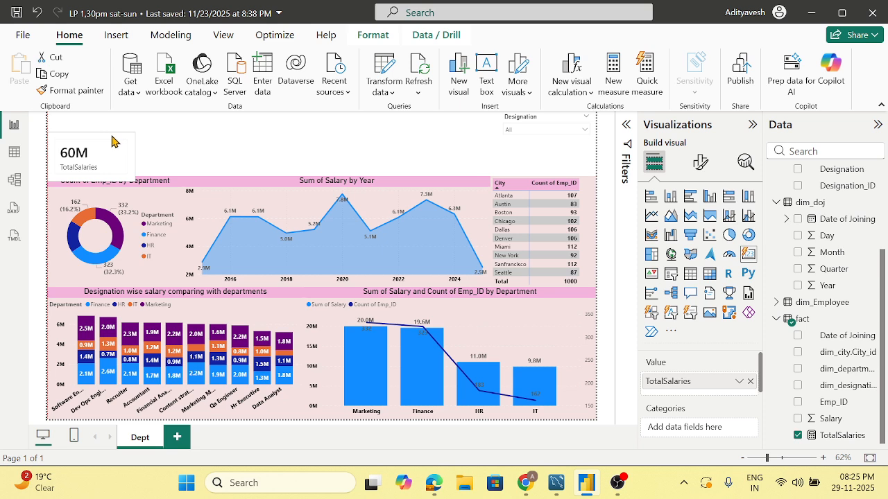
pyautogui.moveTo(133, 171)
pyautogui.mouseDown()
pyautogui.moveTo(115, 174)
pyautogui.moveTo(124, 175)
pyautogui.mouseUp()
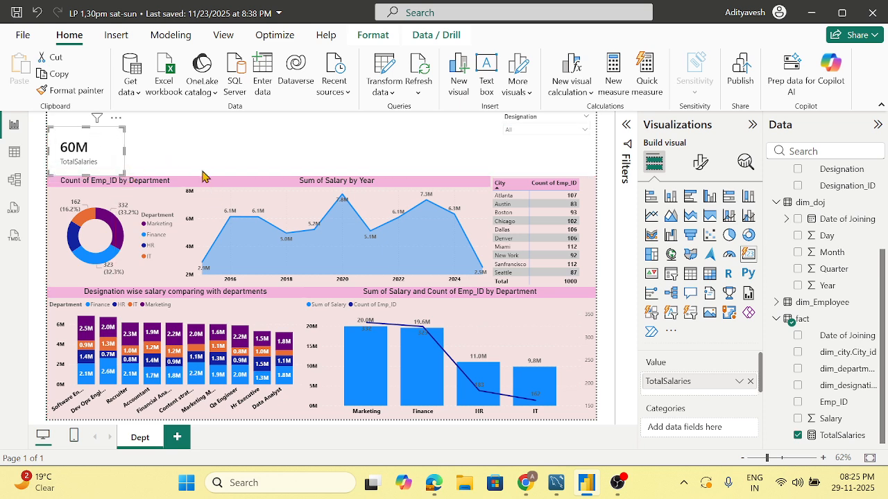
# Step: Add Emp_ID, the designation ID, the department ID and the city ID from the fact table as further values of the TotalSalaries card
pyautogui.click(189, 159)
pyautogui.click(116, 150)
pyautogui.scroll(-2, 690, 421)
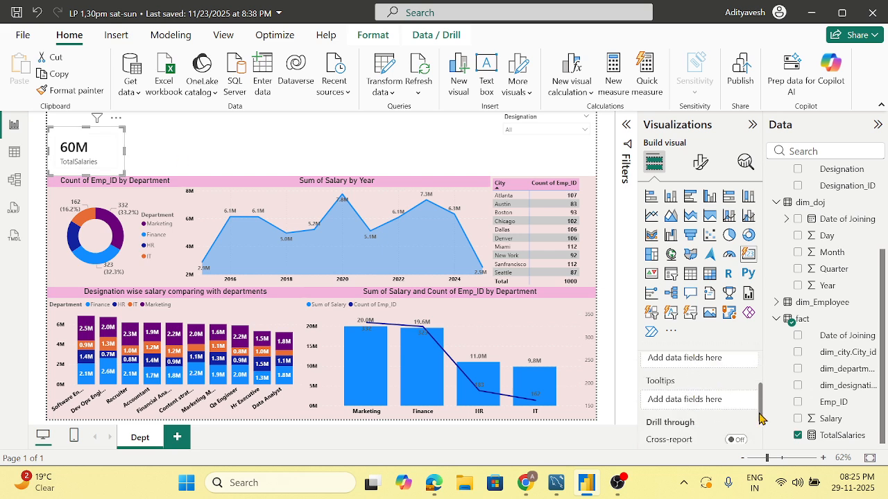
pyautogui.scroll(2, 733, 409)
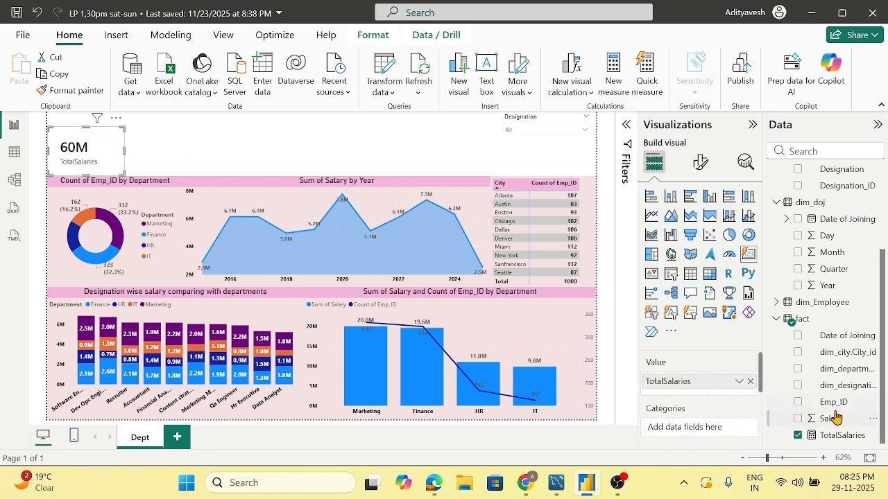
pyautogui.moveTo(833, 402); pyautogui.dragTo(719, 398)
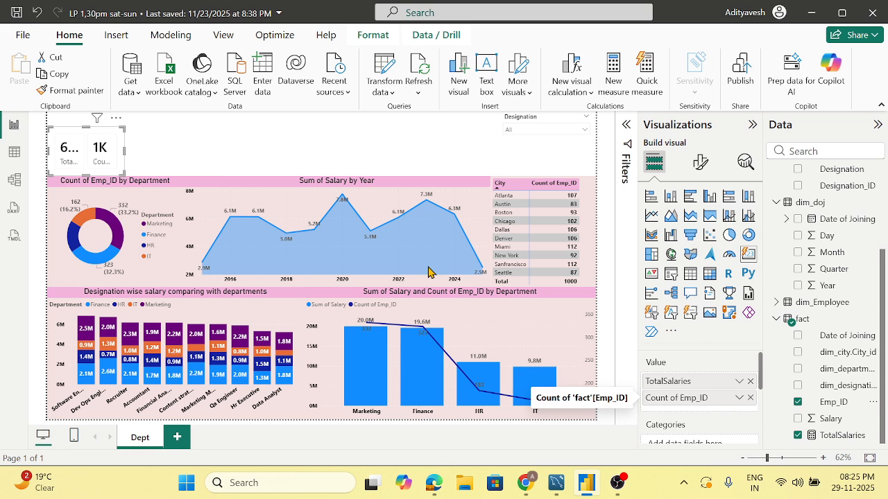
pyautogui.moveTo(126, 153); pyautogui.dragTo(181, 158)
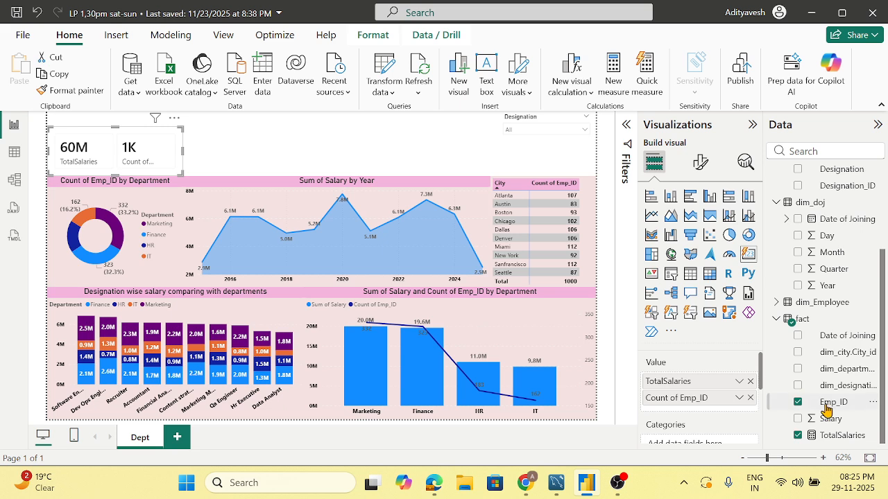
pyautogui.moveTo(850, 392); pyautogui.dragTo(747, 410)
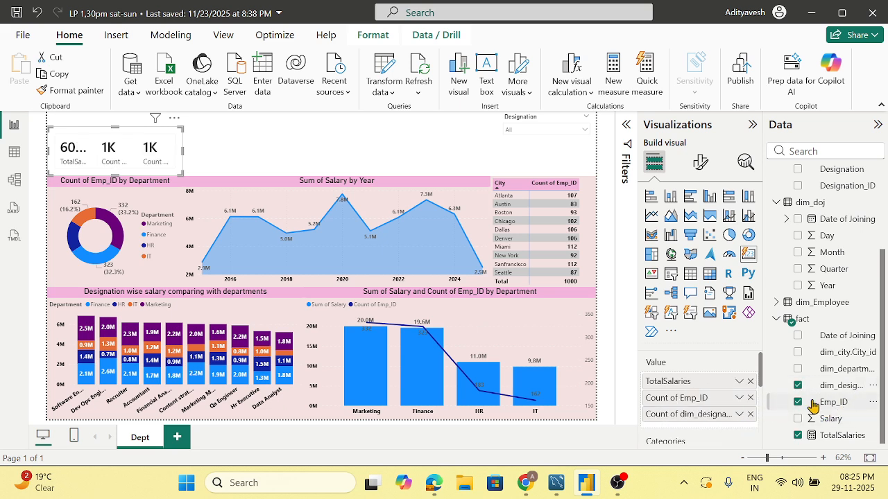
pyautogui.moveTo(846, 369); pyautogui.dragTo(700, 430)
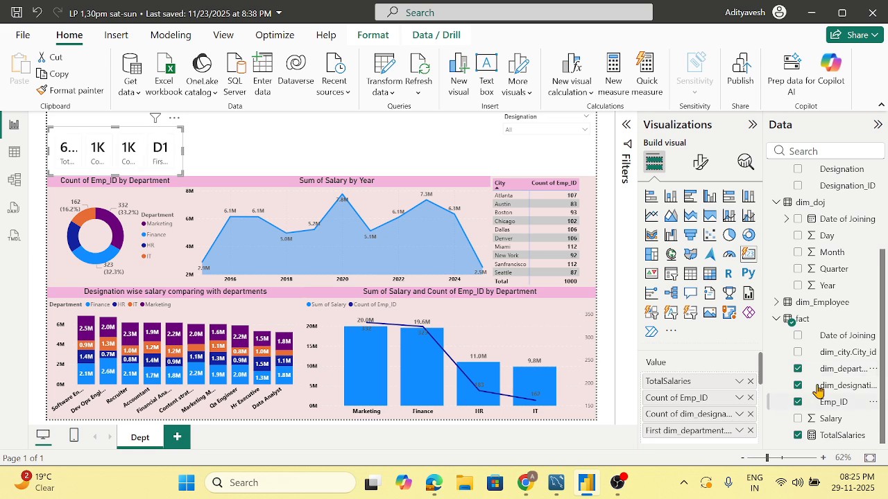
pyautogui.scroll(-1, 728, 433)
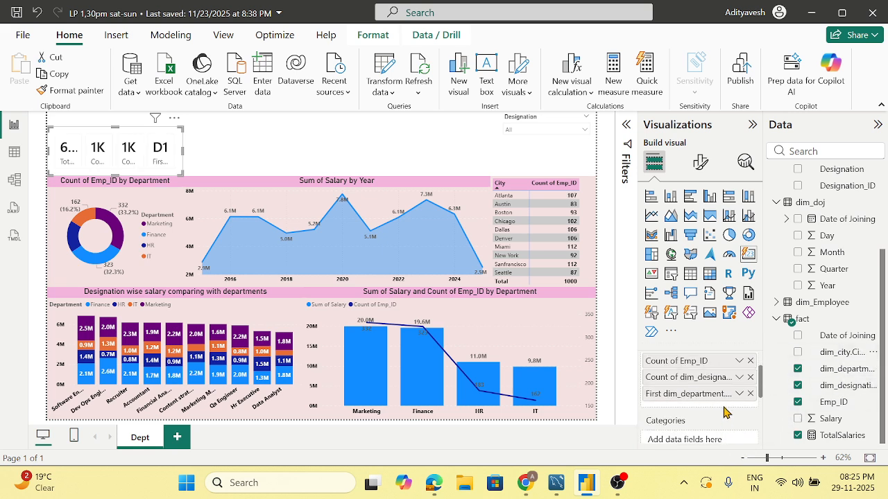
pyautogui.moveTo(846, 354); pyautogui.dragTo(738, 416)
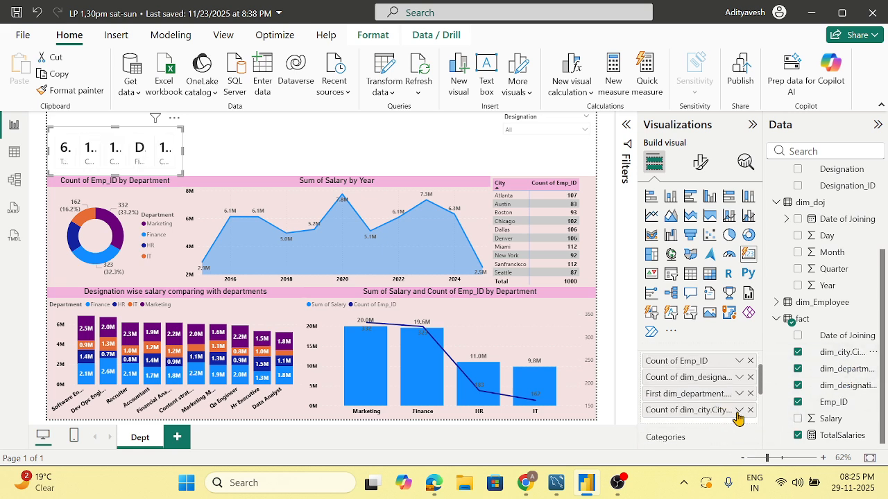
# Step: Widen the five-value card toward the Designation slicer so its values are readable
pyautogui.click(202, 161)
pyautogui.click(185, 160)
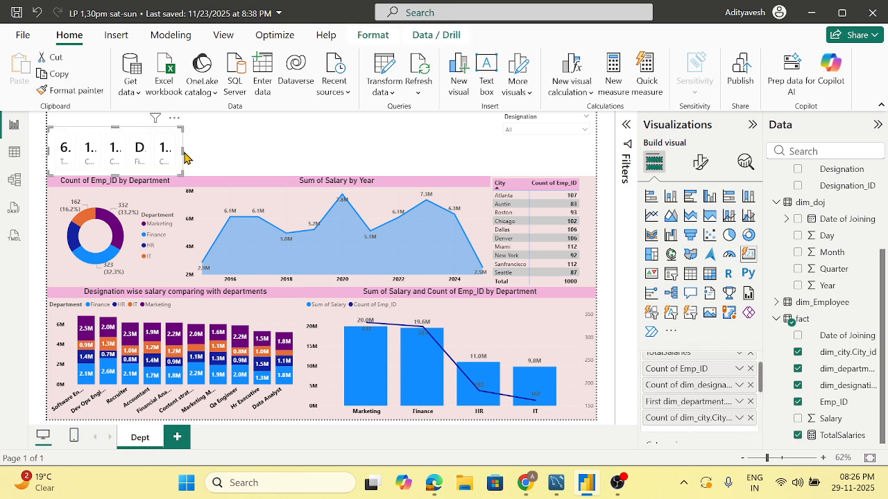
pyautogui.moveTo(183, 151); pyautogui.dragTo(430, 161)
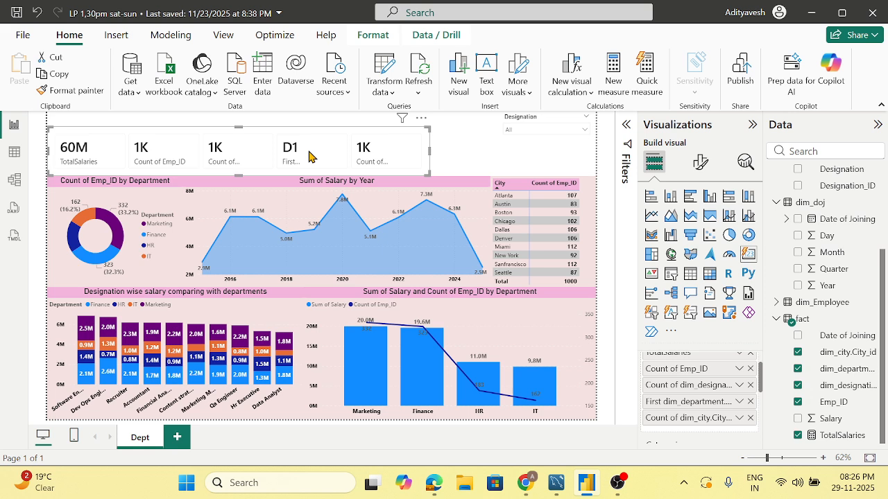
# Step: Set the card's department, city and designation ID values to Count (Distinct)
pyautogui.click(741, 402)
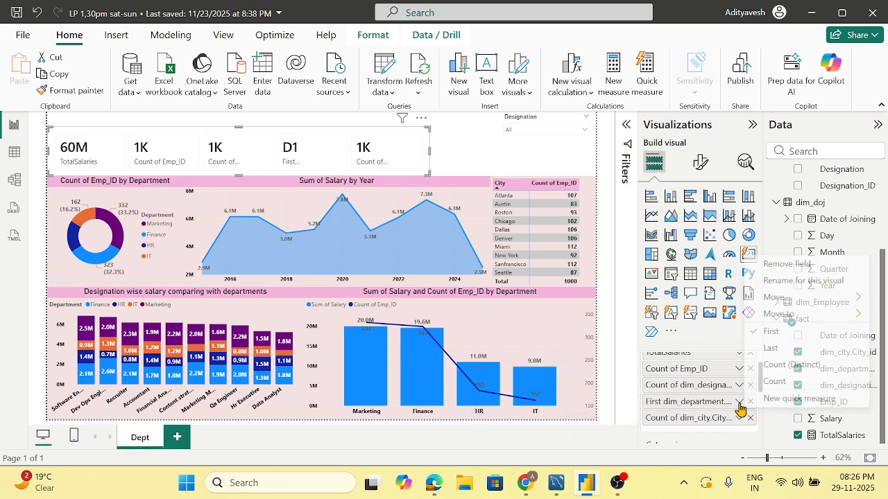
pyautogui.click(787, 369)
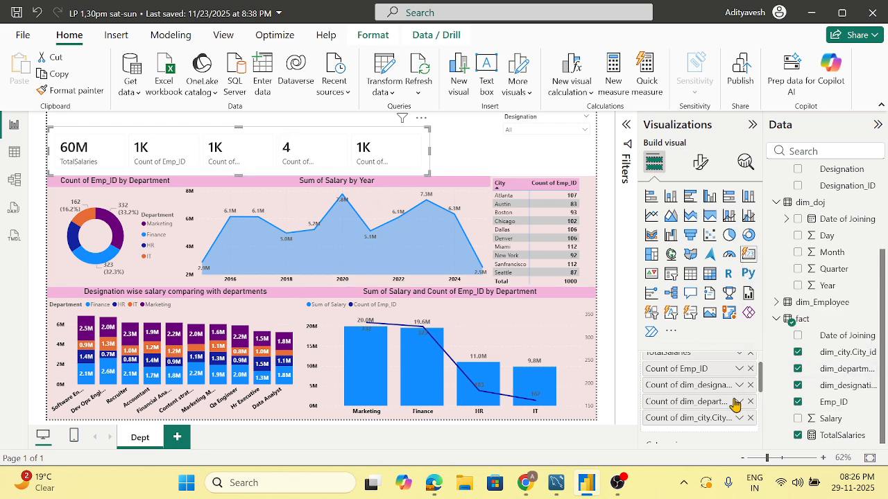
pyautogui.click(739, 423)
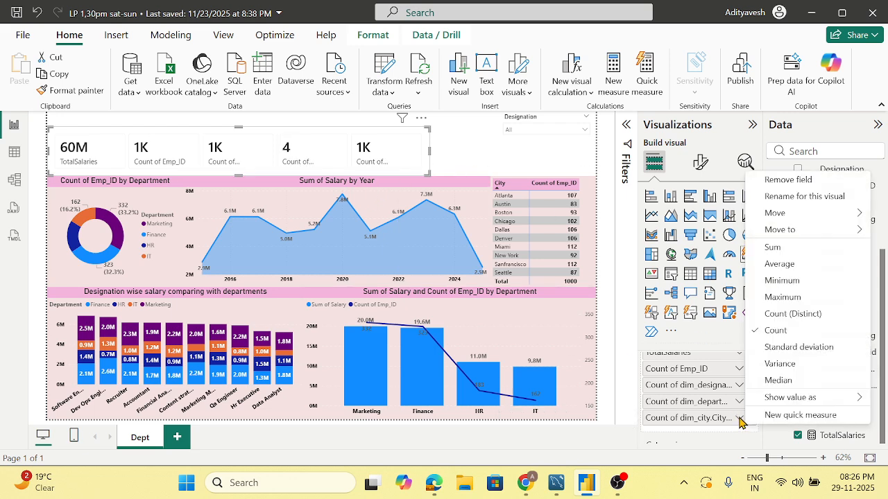
pyautogui.click(773, 314)
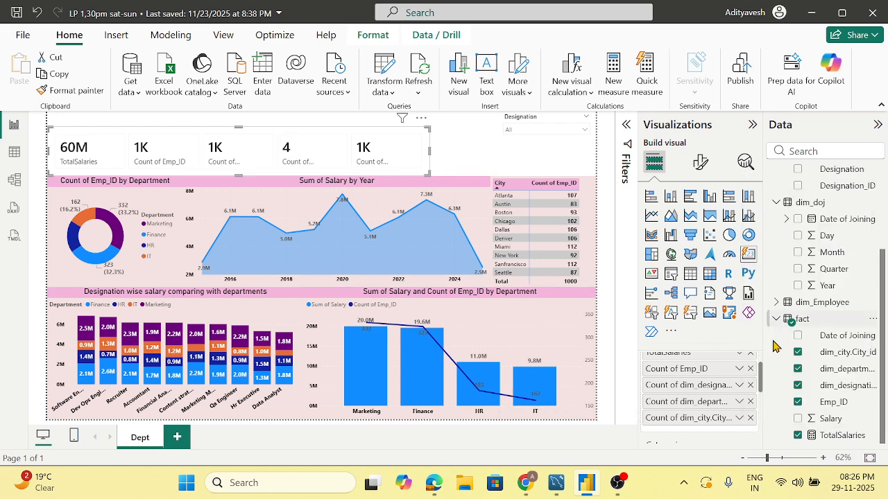
pyautogui.click(739, 385)
pyautogui.click(774, 281)
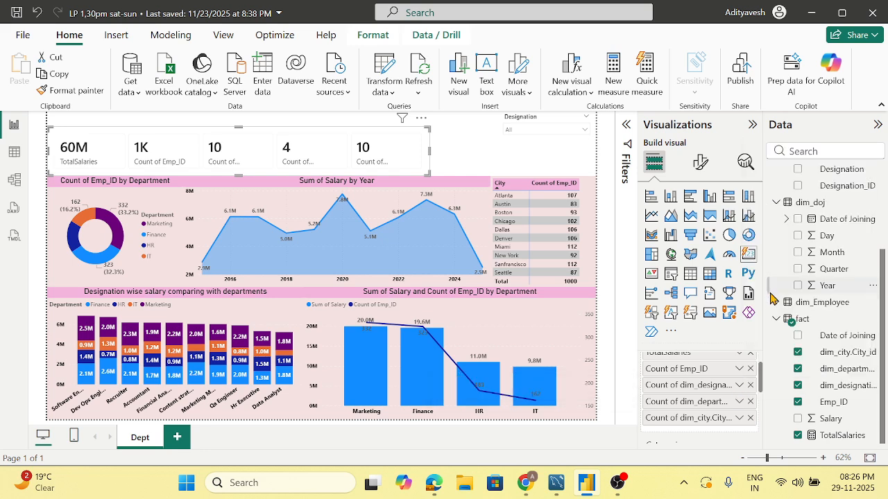
# Step: Stretch the card across the page width, and narrow it again to leave the Designation slicer uncovered
pyautogui.moveTo(430, 150); pyautogui.dragTo(597, 165)
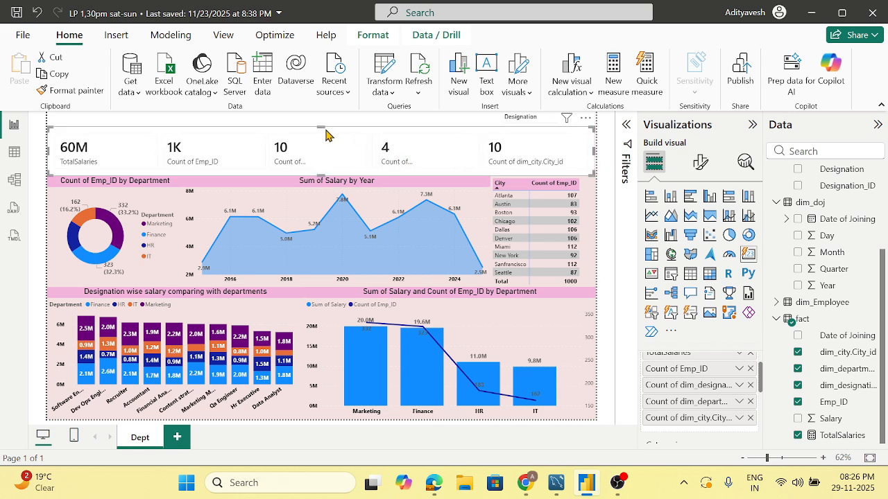
pyautogui.moveTo(321, 127)
pyautogui.mouseDown()
pyautogui.moveTo(328, 148)
pyautogui.moveTo(333, 137)
pyautogui.mouseUp()
pyautogui.scroll(-5, 704, 405)
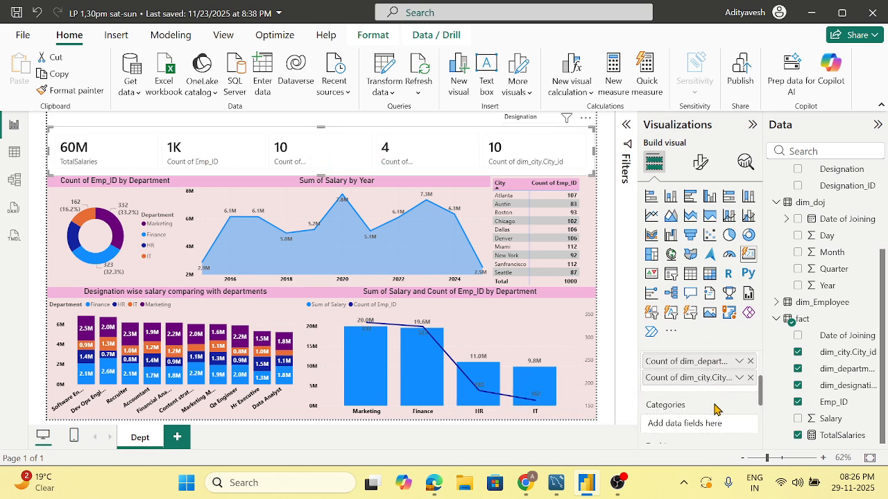
pyautogui.scroll(3, 714, 416)
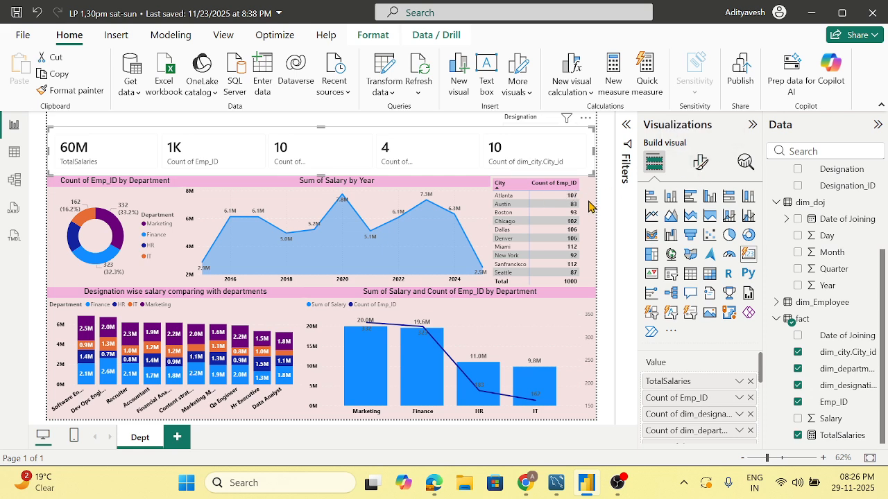
pyautogui.moveTo(594, 172); pyautogui.dragTo(412, 174)
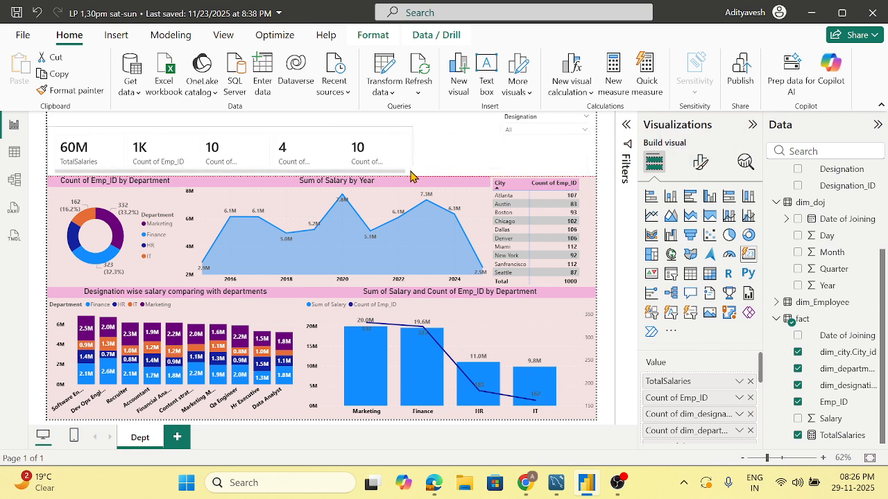
# Step: Remove the city, department, designation and Emp_ID counts from the card, leaving only TotalSalaries
pyautogui.scroll(-3, 756, 423)
pyautogui.scroll(3, 728, 413)
pyautogui.scroll(-2, 742, 423)
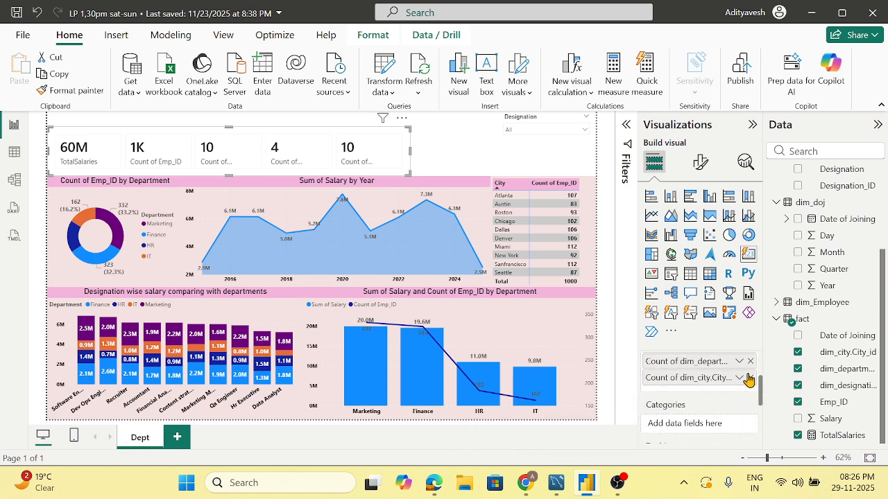
pyautogui.click(750, 378)
pyautogui.click(749, 362)
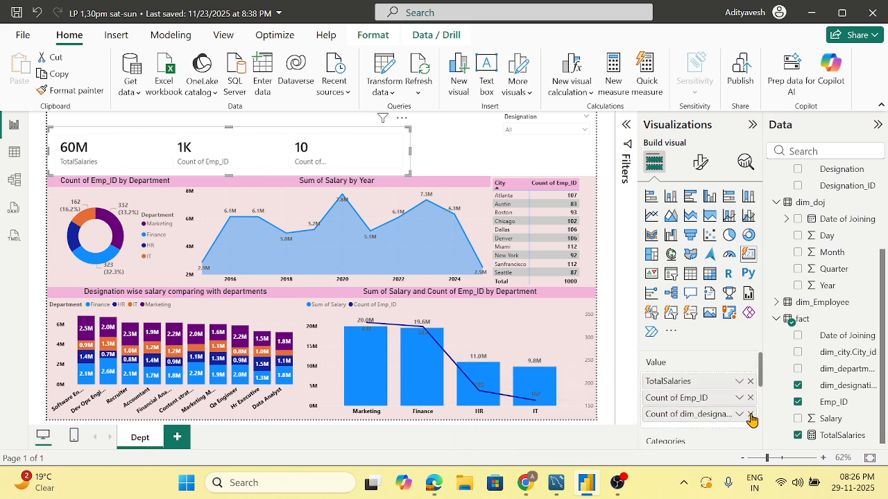
pyautogui.click(749, 414)
pyautogui.click(749, 398)
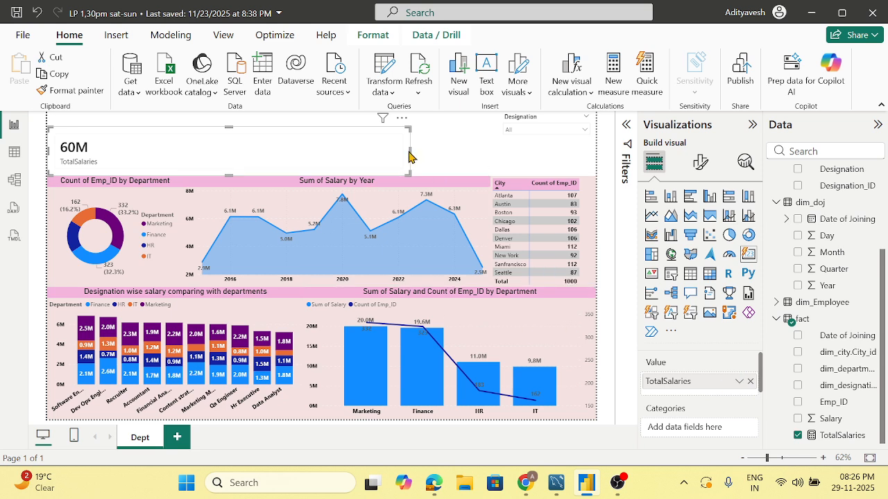
# Step: Narrow the TotalSalaries card until it fits around its single value
pyautogui.moveTo(408, 149); pyautogui.dragTo(126, 170)
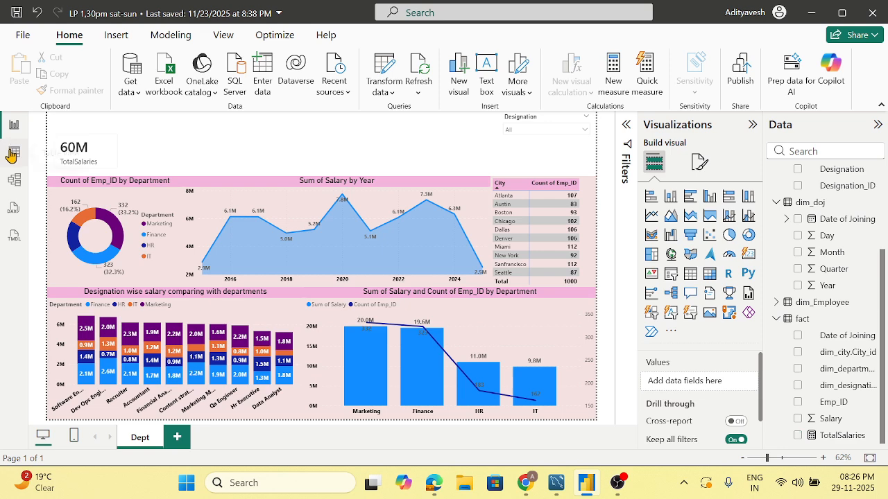
# Step: Create the measure TotalEmpployee = DISTINCTCOUNT(dim_Employee[Emp_ID]) in the fact table and return to the Dept report page
pyautogui.click(14, 152)
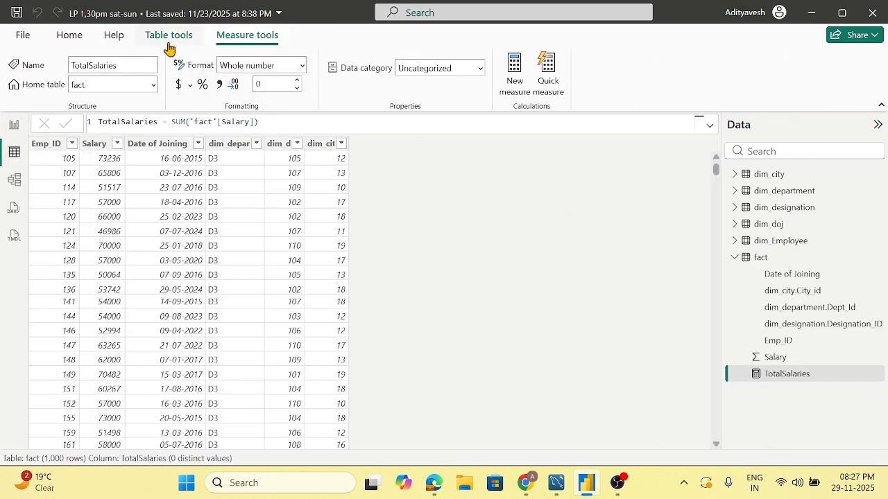
pyautogui.click(519, 94)
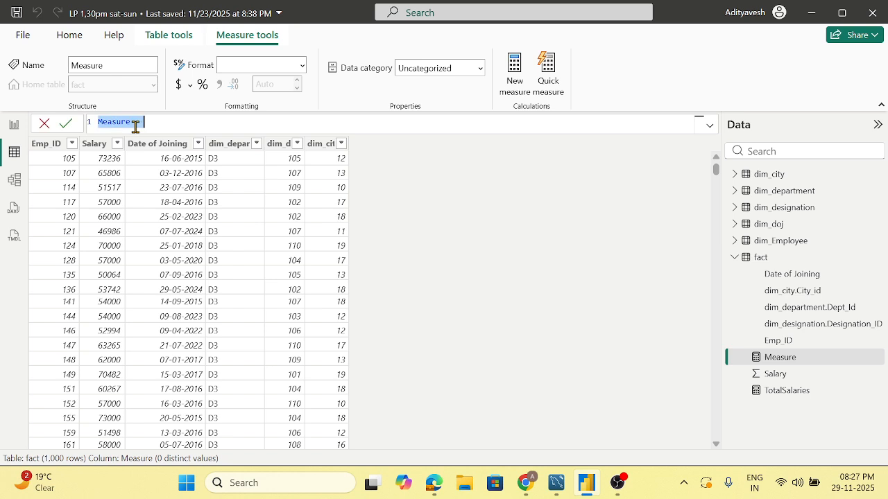
pyautogui.write('TotalEm')
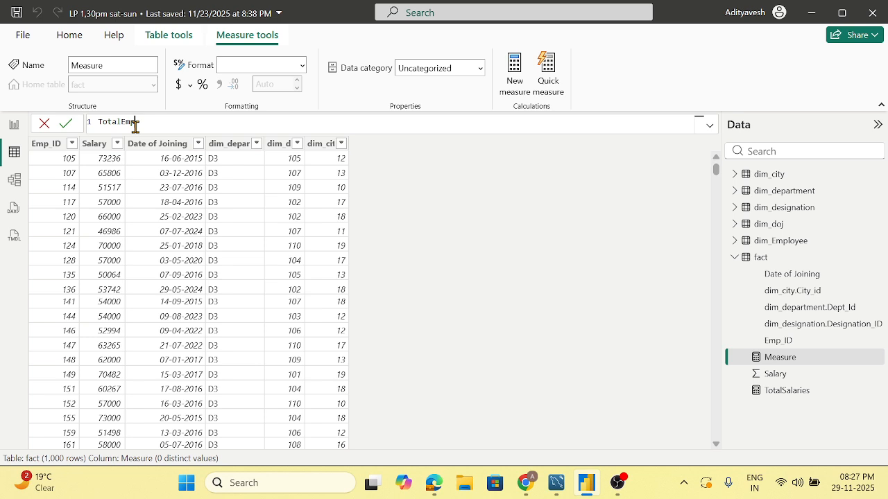
pyautogui.write('ployee = count')
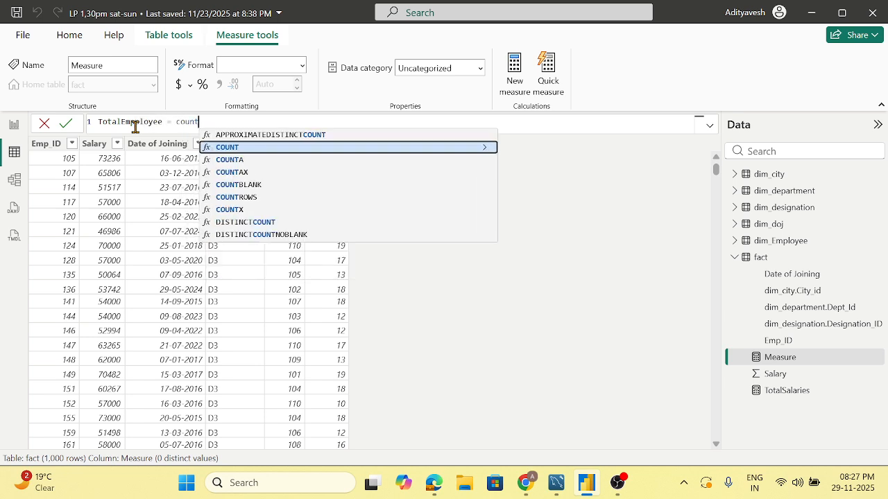
pyautogui.press('Down')
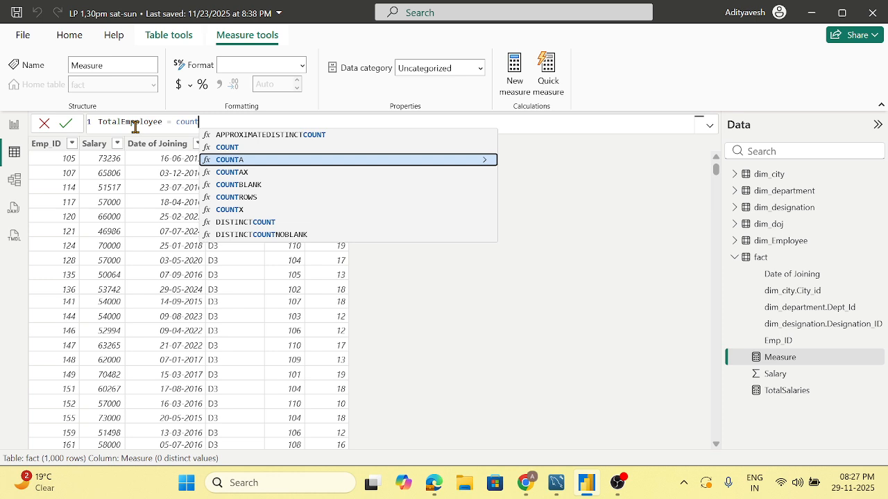
pyautogui.press('Up')
pyautogui.press('Up')
pyautogui.press('Up')
pyautogui.press('Up')
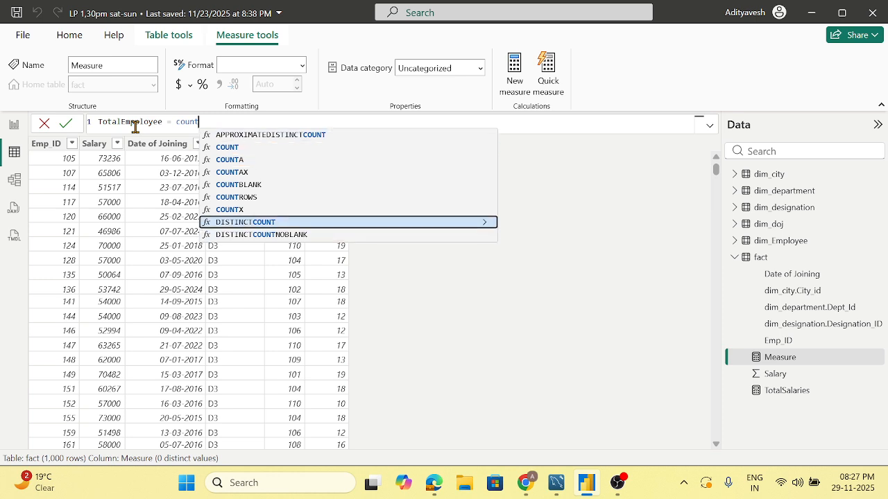
pyautogui.press('Tab')
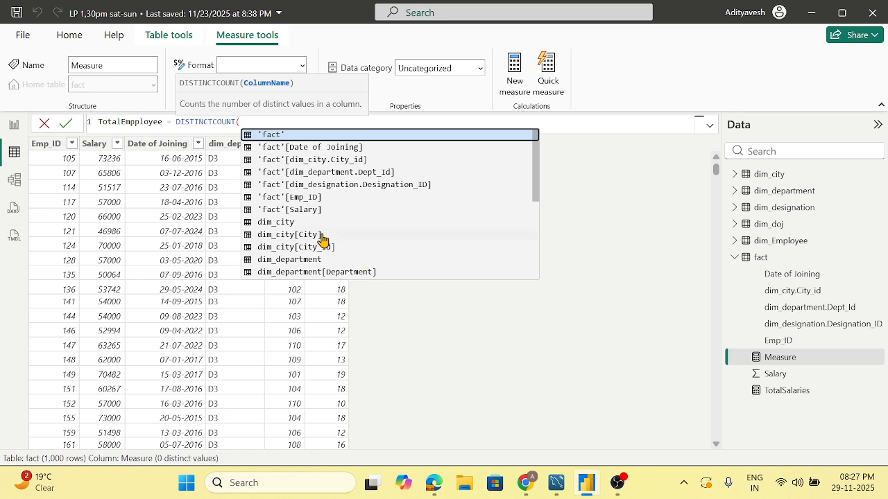
pyautogui.scroll(-4, 320, 241)
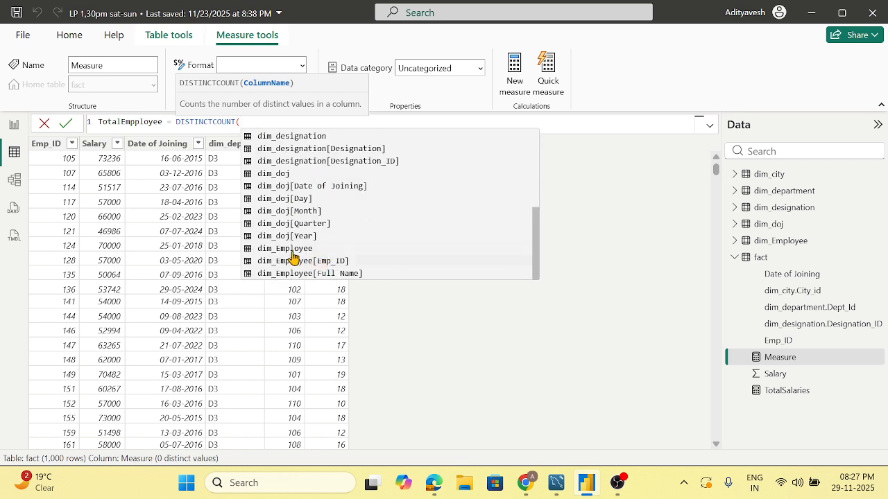
pyautogui.click(301, 263)
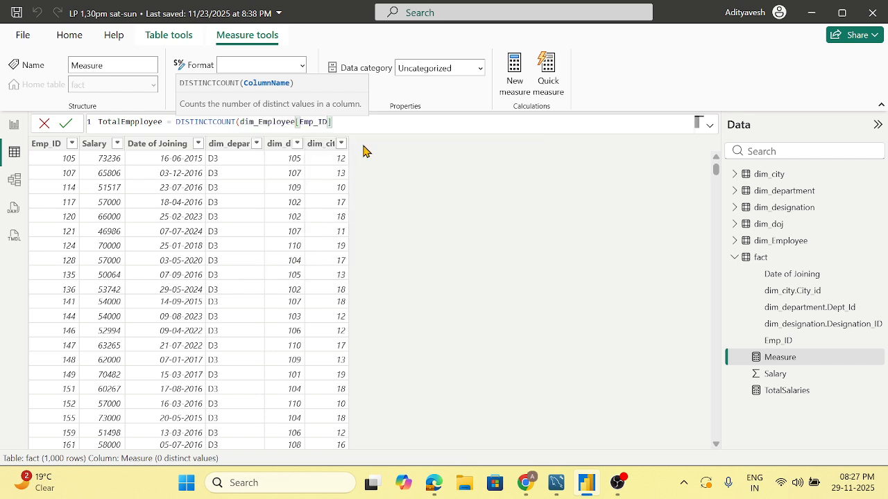
pyautogui.write(')')
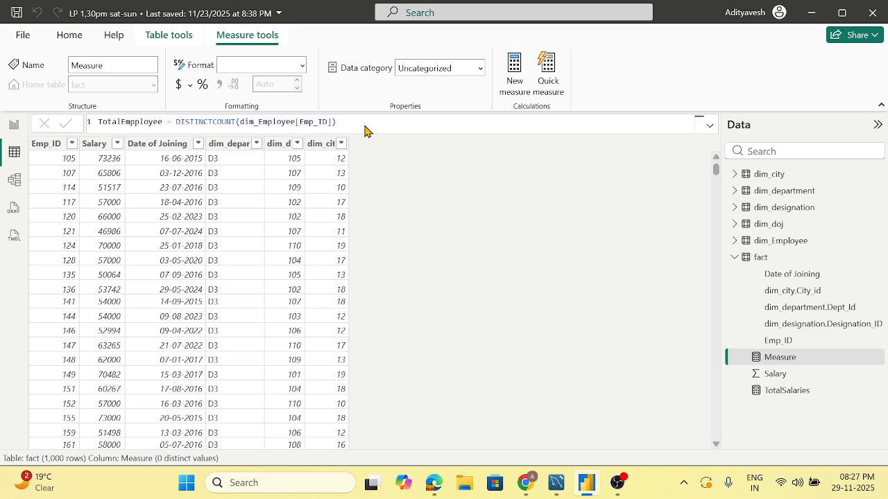
pyautogui.press('Return')
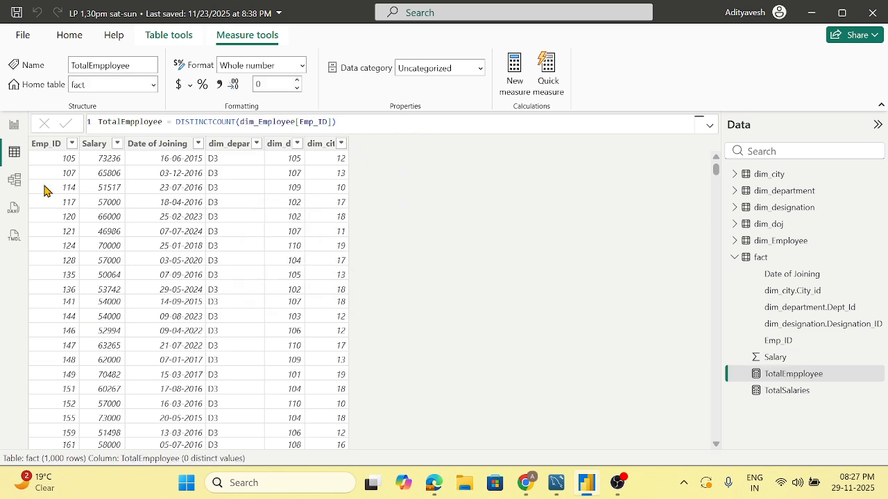
pyautogui.click(14, 124)
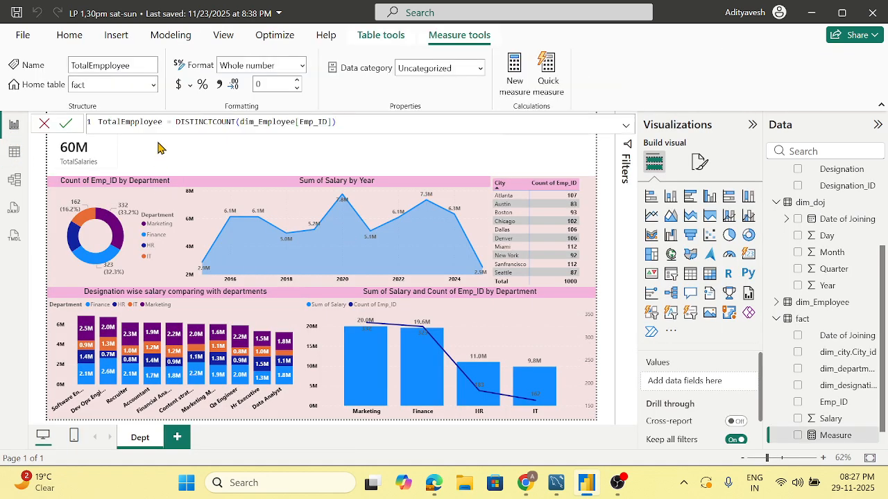
pyautogui.scroll(-1, 844, 428)
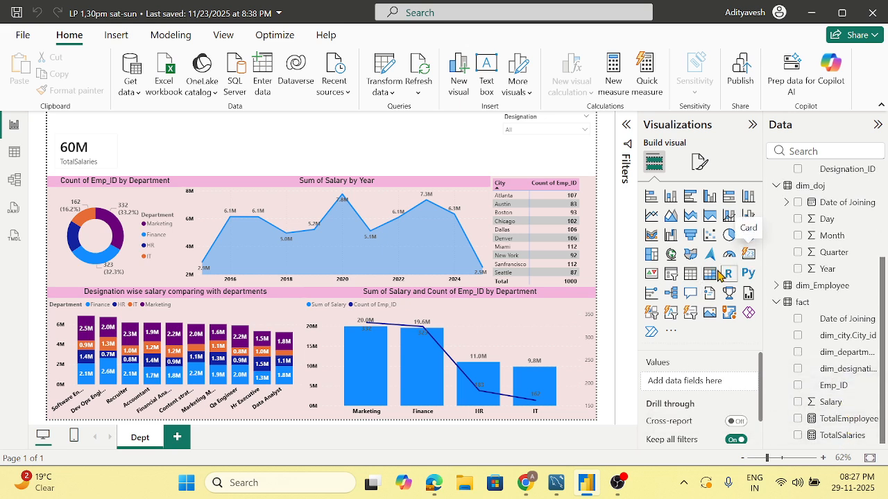
# Step: Insert a blank card above the area chart and delete it
pyautogui.moveTo(747, 258); pyautogui.dragTo(171, 123)
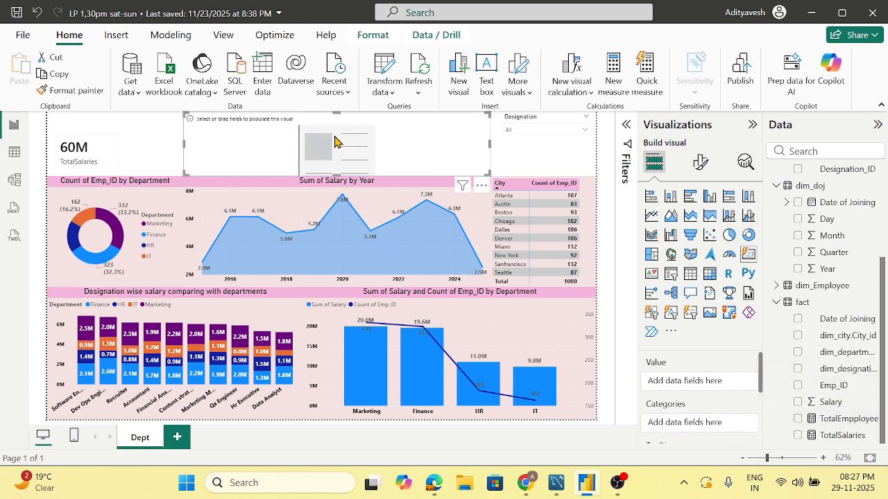
pyautogui.press('Delete')
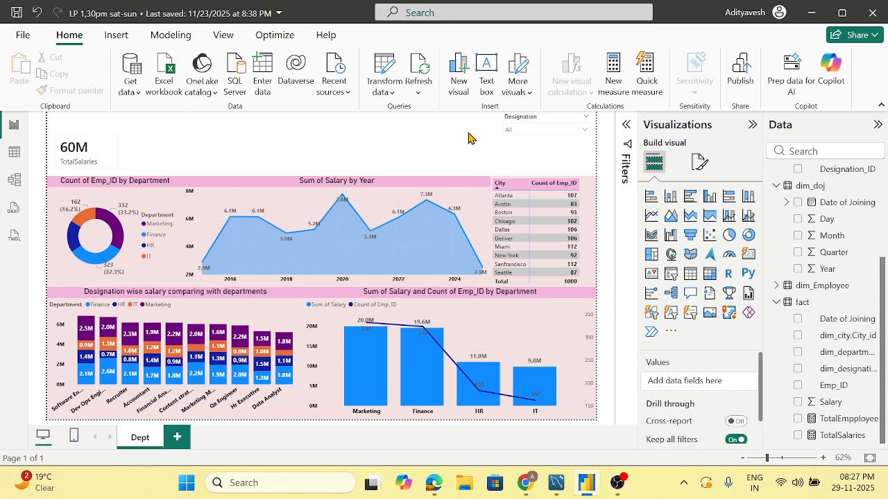
# Step: Try adding TotalEmpployee as a second value in the TotalSalaries card and widen the card to fit both
pyautogui.click(123, 159)
pyautogui.moveTo(839, 419); pyautogui.dragTo(721, 401)
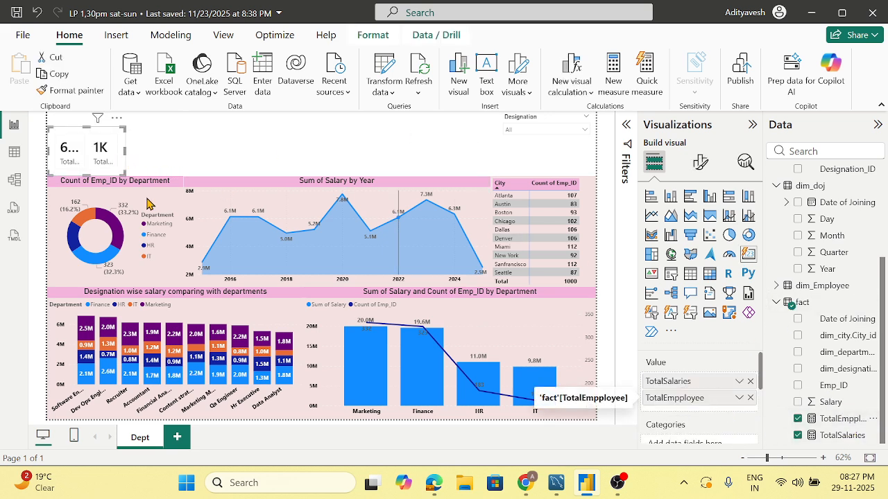
pyautogui.moveTo(124, 151); pyautogui.dragTo(212, 154)
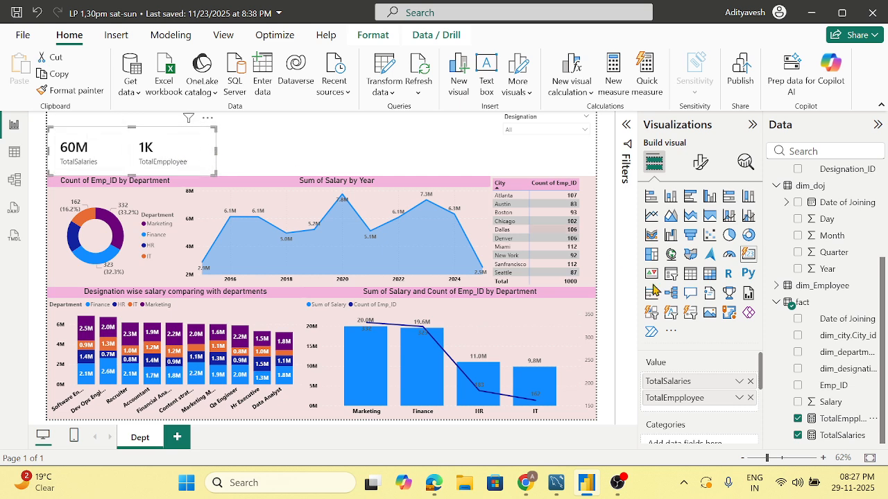
# Step: Remove TotalEmpployee from the TotalSalaries card and narrow the card back around its remaining value
pyautogui.click(739, 399)
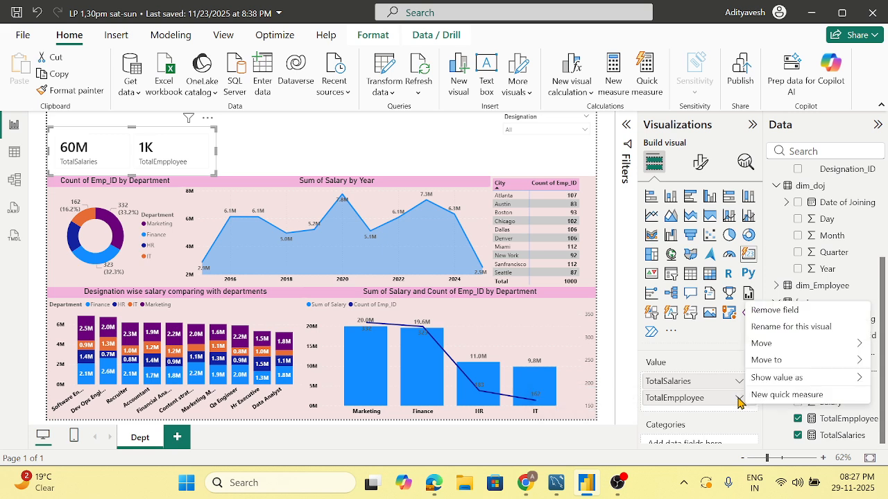
pyautogui.click(815, 328)
pyautogui.moveTo(765, 380)
pyautogui.click(723, 408)
pyautogui.click(749, 398)
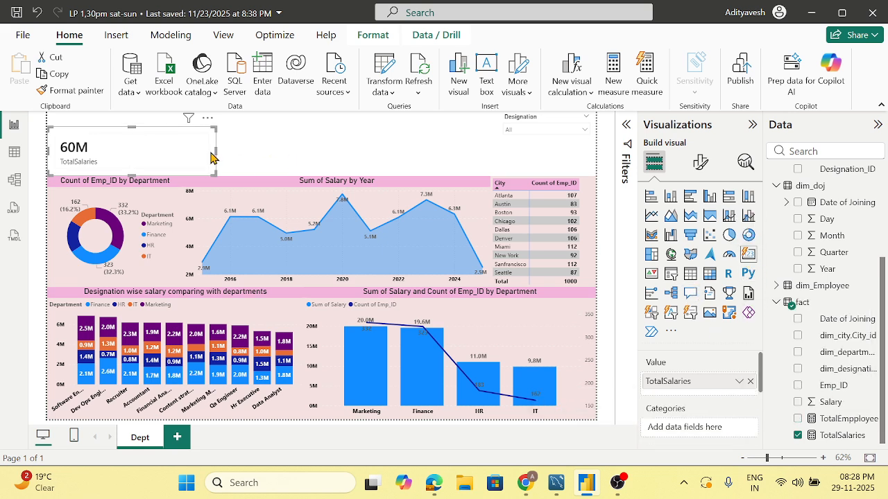
pyautogui.moveTo(216, 152); pyautogui.dragTo(124, 151)
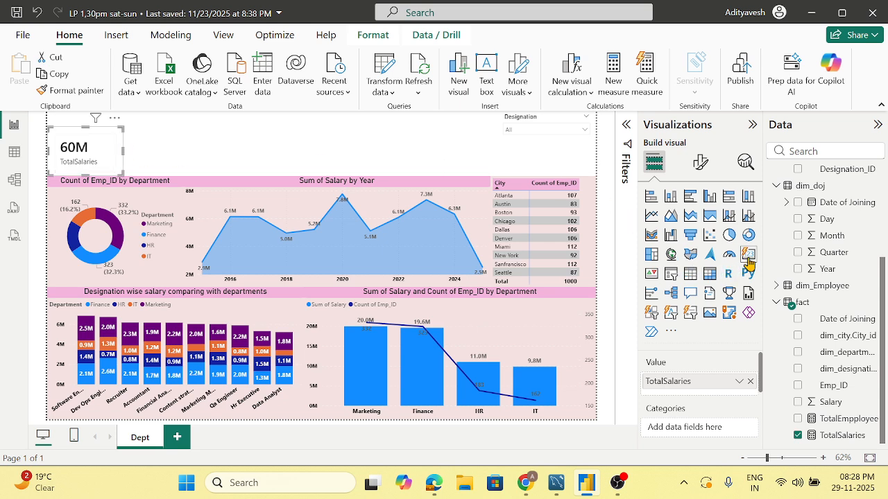
# Step: Insert a separate new card on the page and set TotalEmpployee as its value
pyautogui.click(192, 159)
pyautogui.click(748, 255)
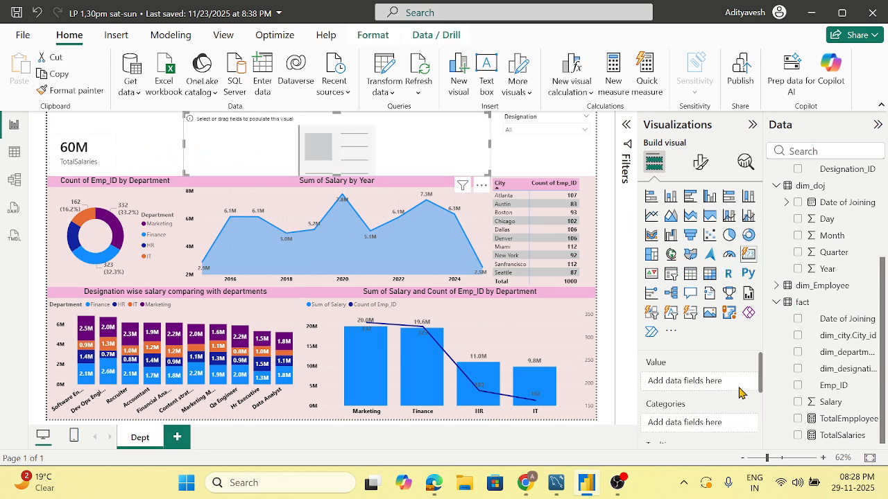
pyautogui.moveTo(844, 419); pyautogui.dragTo(702, 390)
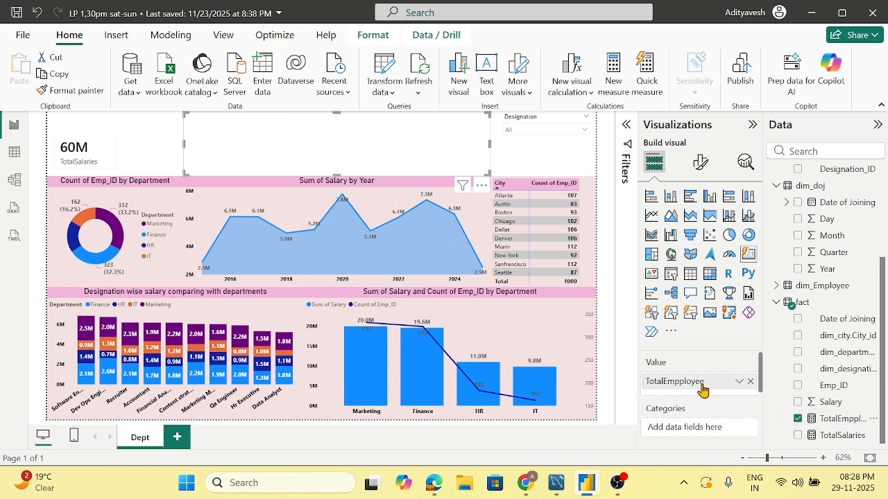
# Step: Examine the TotalEmpployee card's formatting options, including the Cards settings and the general options
pyautogui.click(701, 162)
pyautogui.scroll(-1, 702, 330)
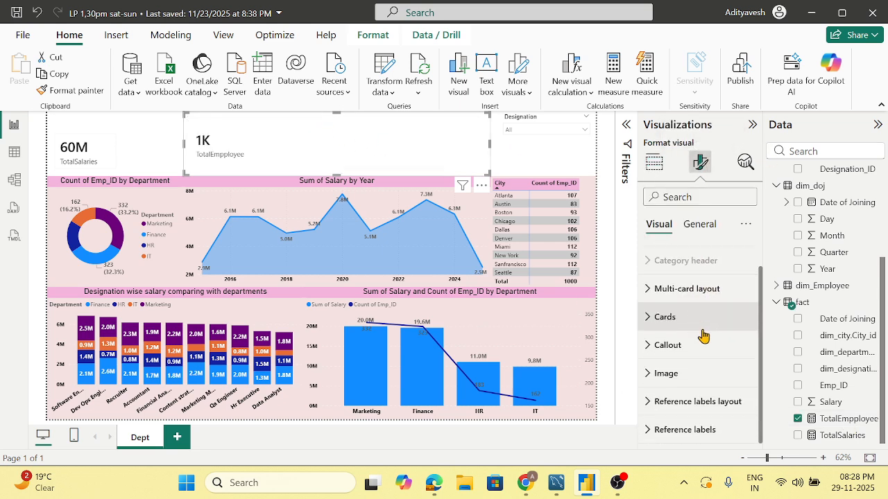
pyautogui.click(660, 317)
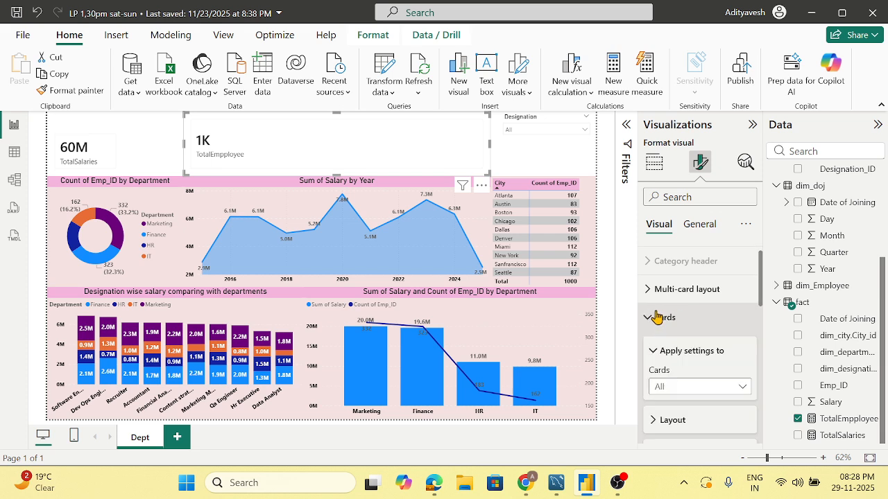
pyautogui.scroll(-4, 667, 326)
pyautogui.scroll(-3, 670, 339)
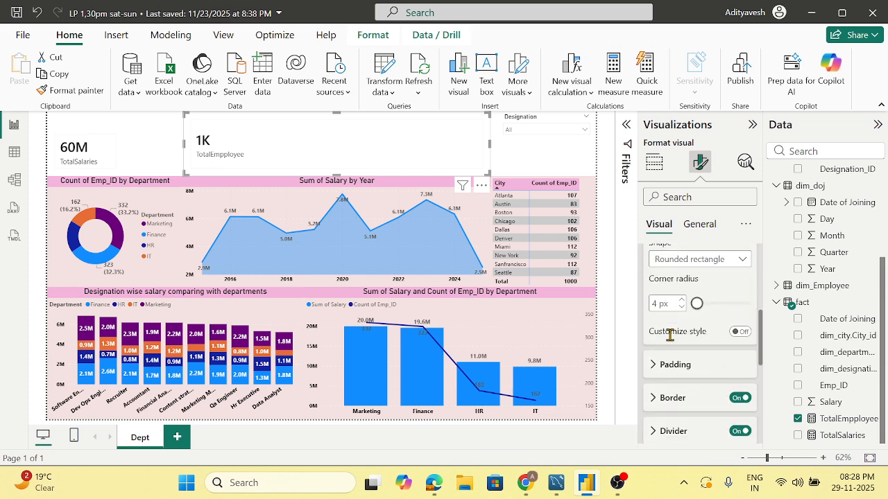
pyautogui.scroll(-8, 676, 326)
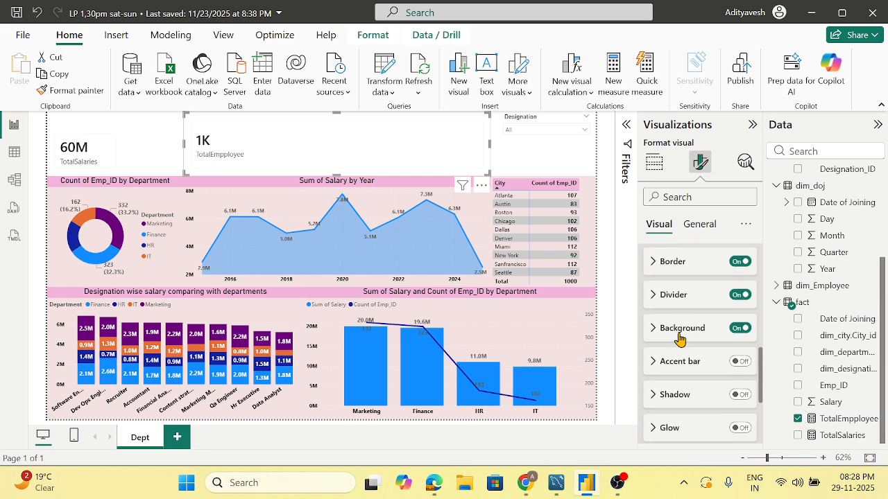
pyautogui.scroll(-2, 680, 340)
pyautogui.scroll(10, 680, 340)
pyautogui.click(652, 343)
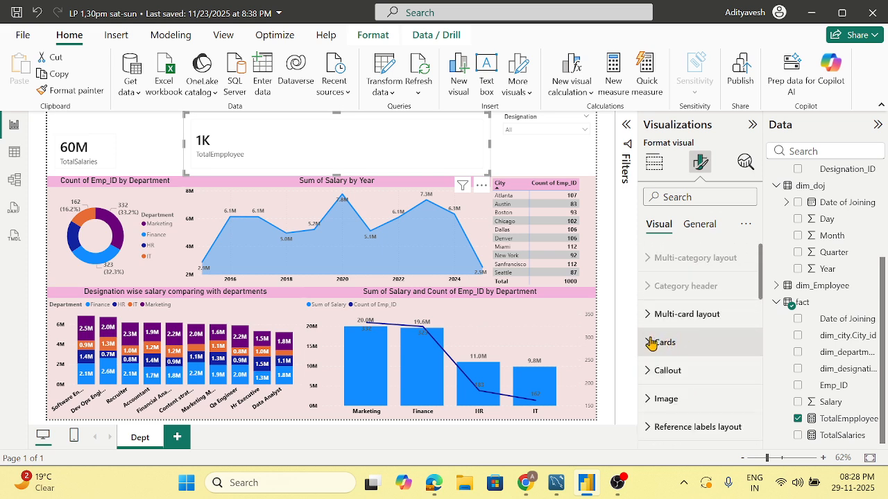
pyautogui.click(699, 223)
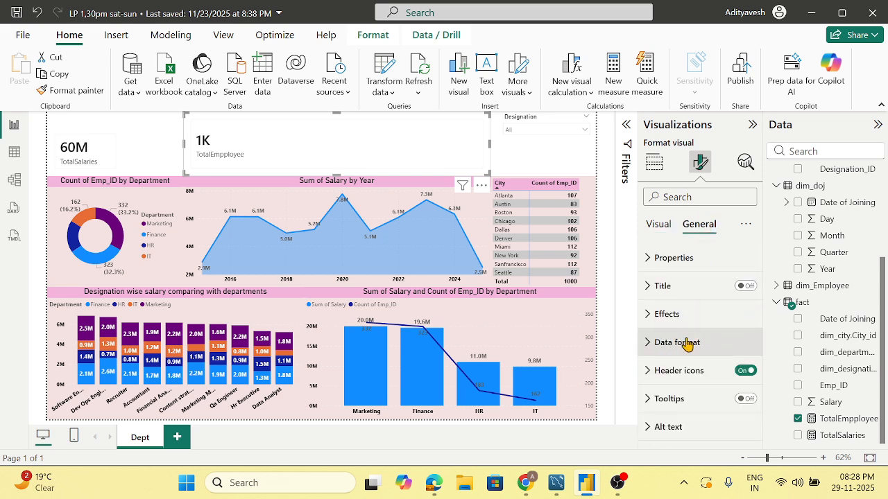
pyautogui.click(659, 224)
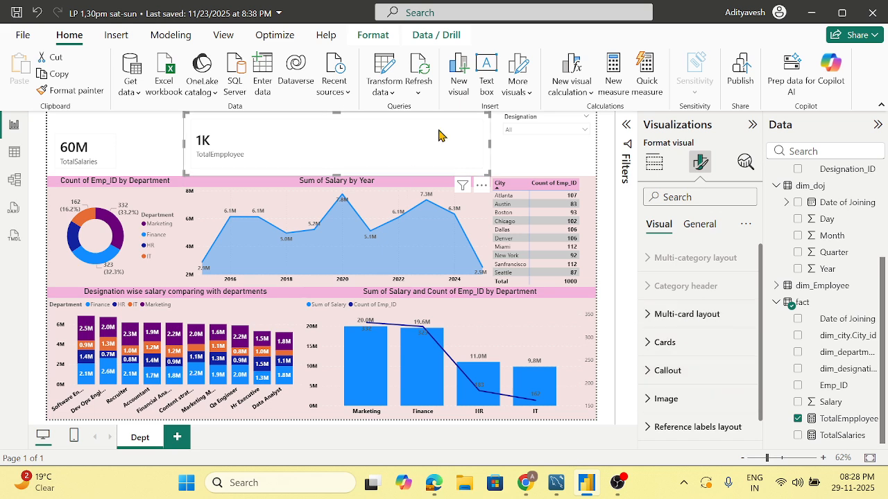
pyautogui.rightClick(406, 152)
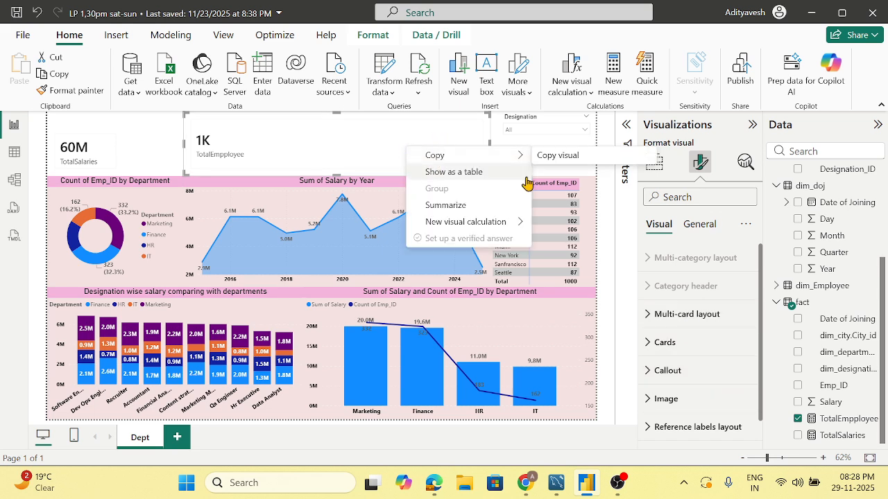
pyautogui.moveTo(525, 222)
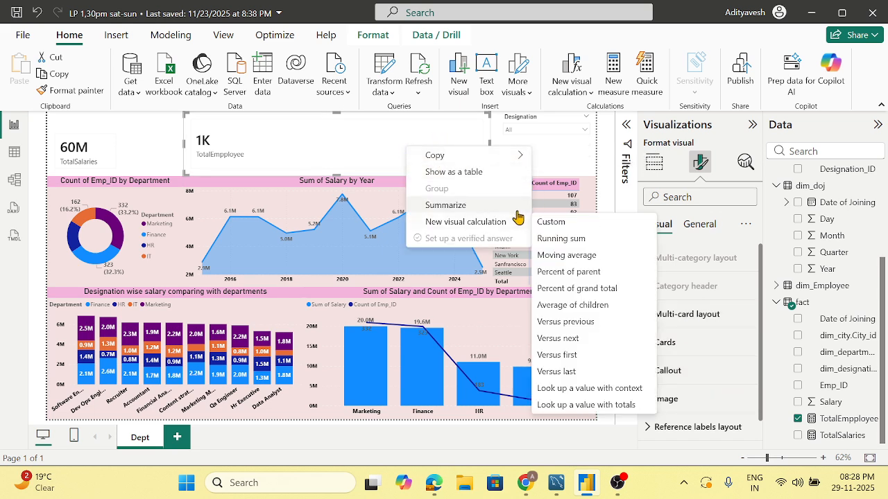
pyautogui.click(514, 208)
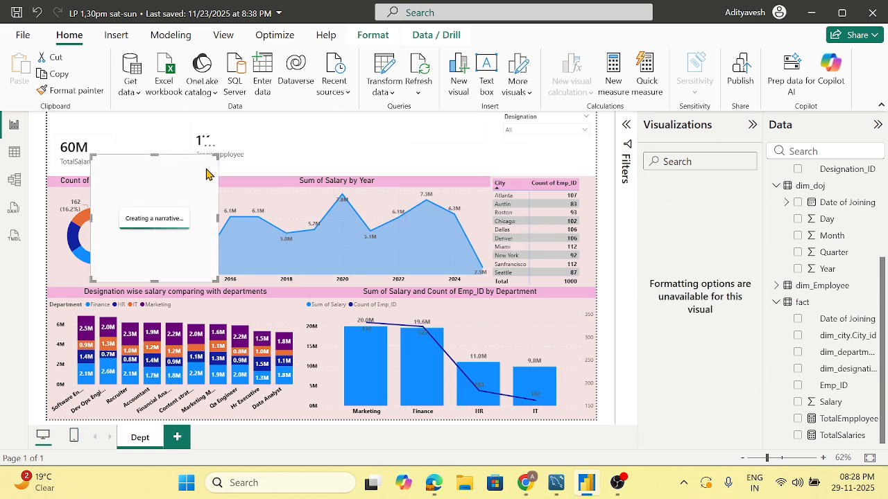
pyautogui.press('Delete')
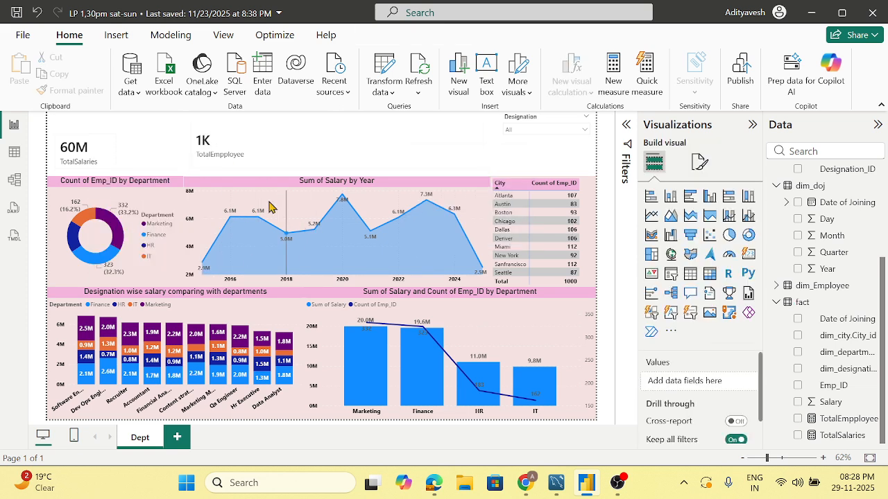
# Step: Shrink the TotalEmpployee card and place it directly beside the TotalSalaries card
pyautogui.click(489, 144)
pyautogui.moveTo(490, 145); pyautogui.dragTo(178, 146)
pyautogui.click(208, 158)
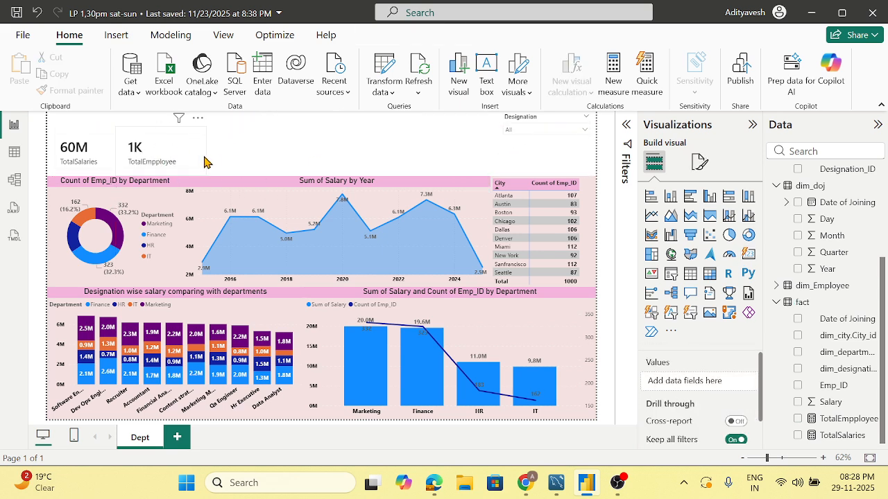
# Step: Delete the TotalEmployee card and copy the department donut chart's formatting onto the TotalSalaries card with Format painter
pyautogui.click(194, 161)
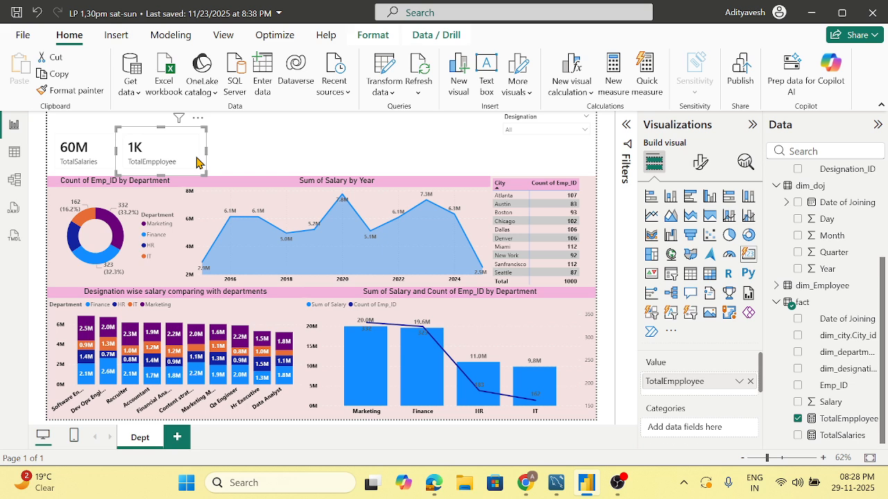
pyautogui.press('Delete')
pyautogui.click(109, 166)
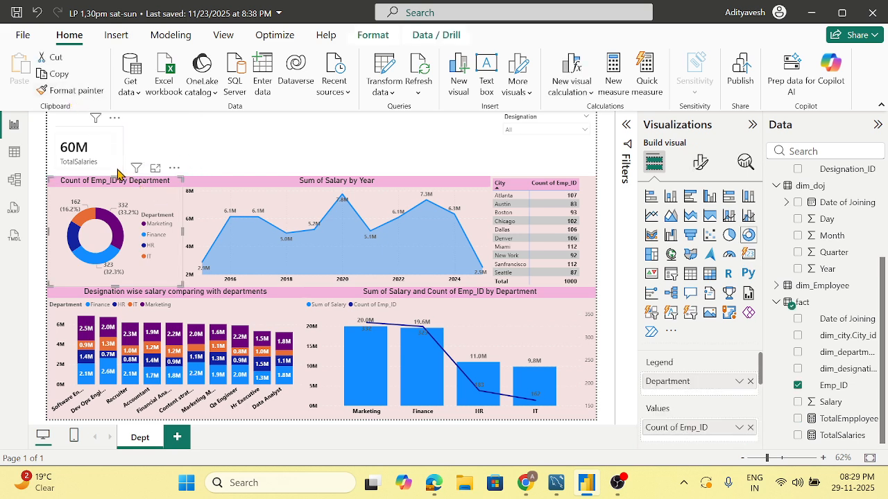
pyautogui.click(84, 91)
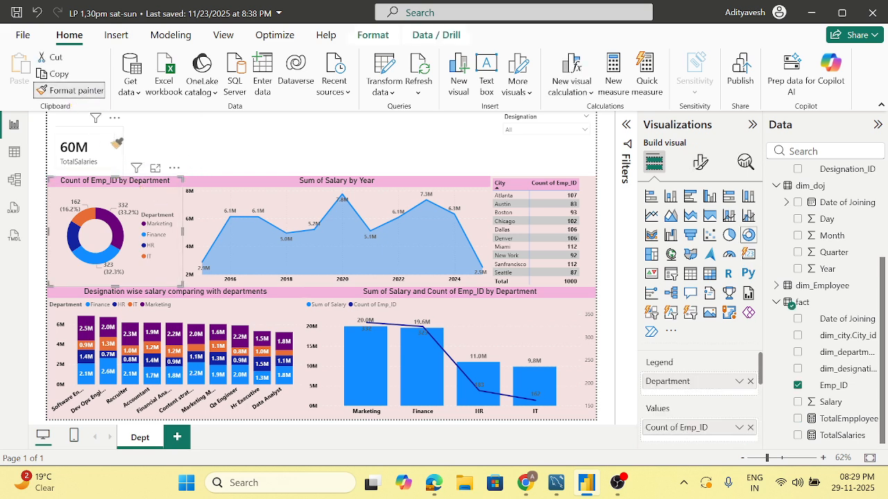
pyautogui.click(118, 143)
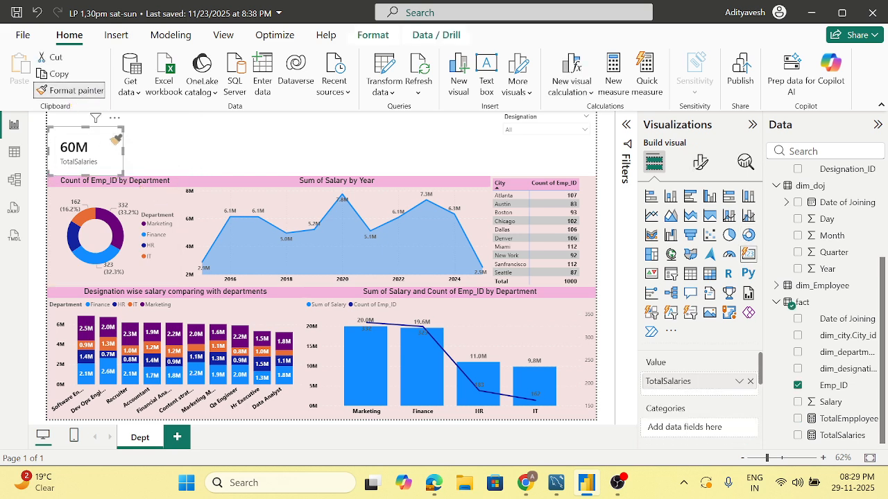
pyautogui.click(156, 145)
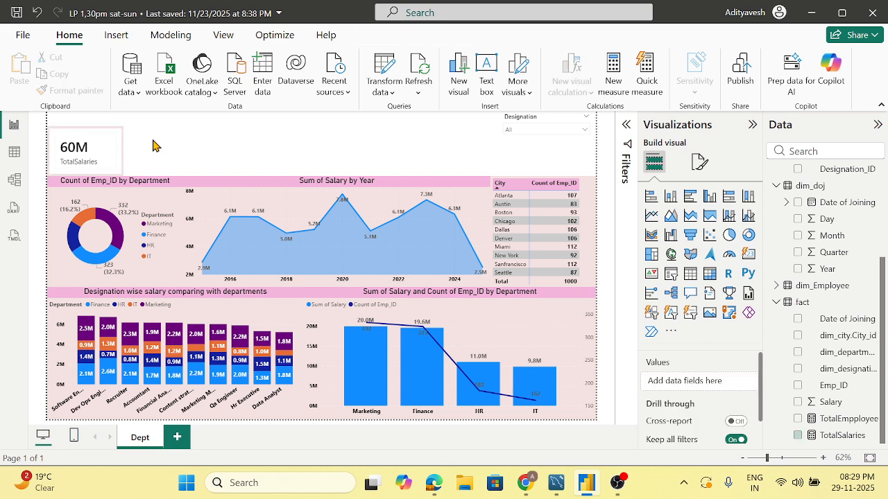
# Step: Reduce the TotalSalaries card's height slightly by lowering its upper edge
pyautogui.click(117, 146)
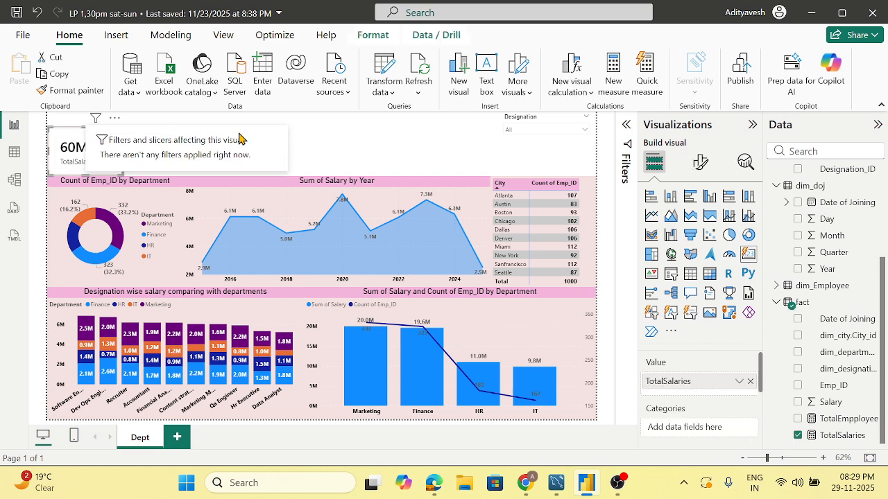
pyautogui.click(328, 133)
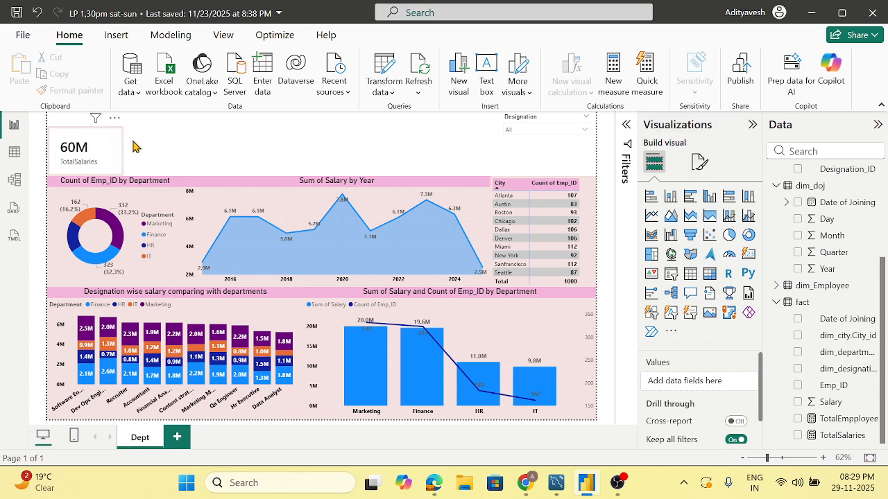
pyautogui.click(120, 145)
pyautogui.moveTo(84, 127); pyautogui.dragTo(87, 137)
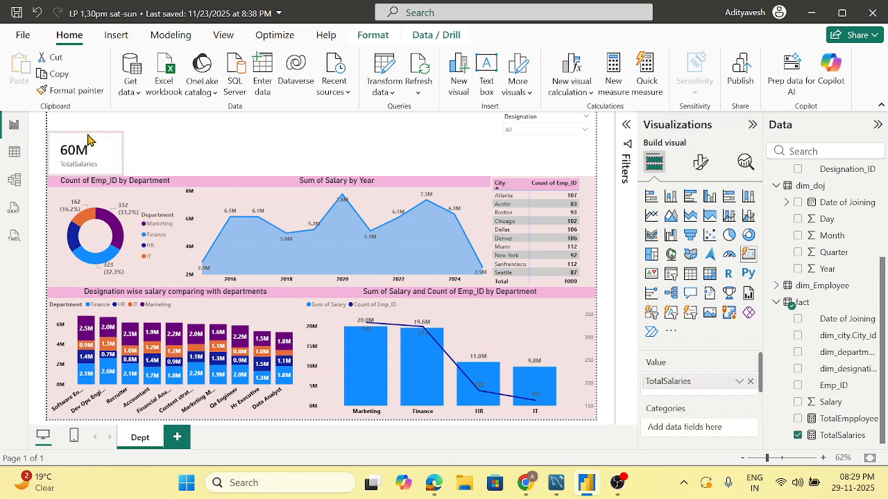
pyautogui.click(197, 169)
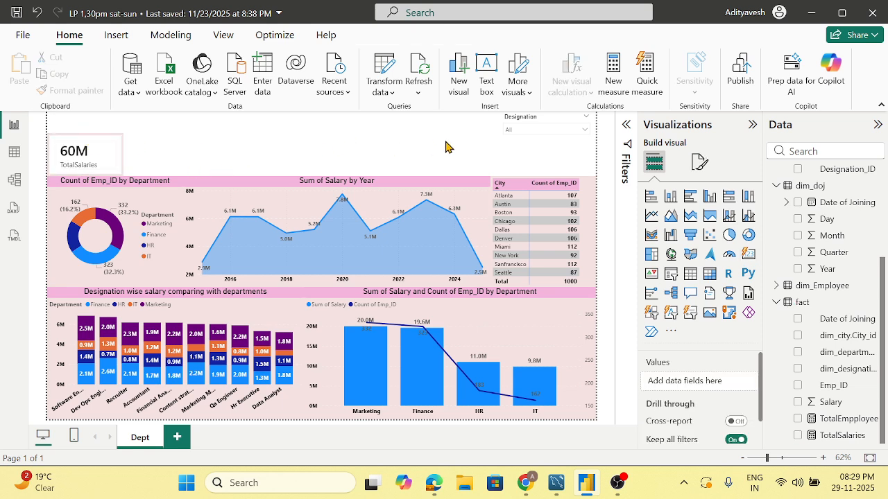
# Step: Insert a text box reading EMPLOYEE DASHBOARD and format its text as bold, size 20 and centered
pyautogui.click(486, 80)
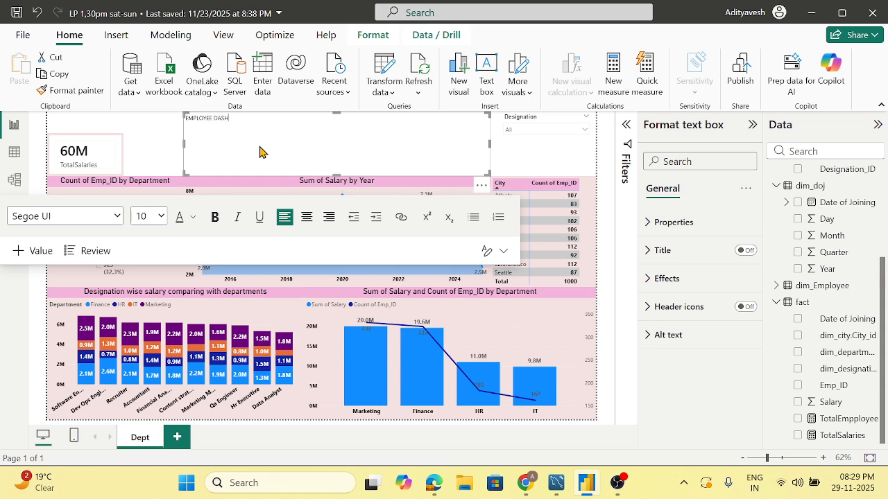
pyautogui.hotkey('ctrl', 'a')
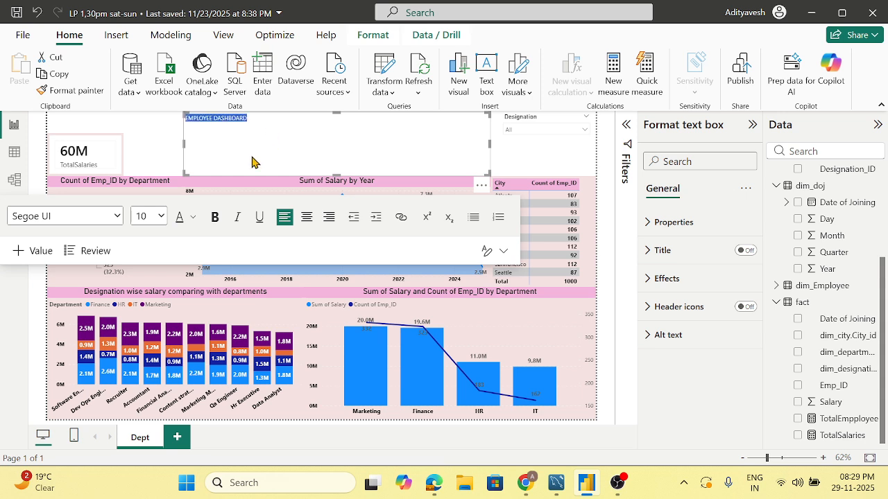
pyautogui.click(216, 217)
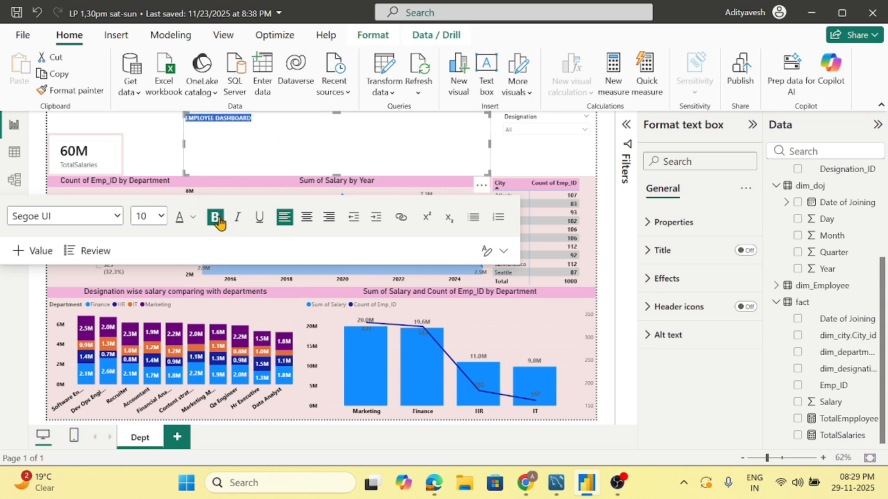
pyautogui.click(160, 217)
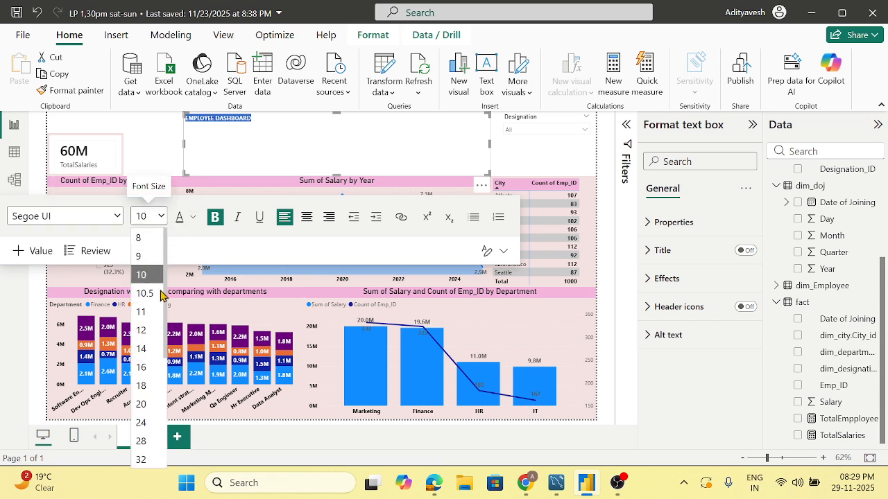
pyautogui.click(146, 405)
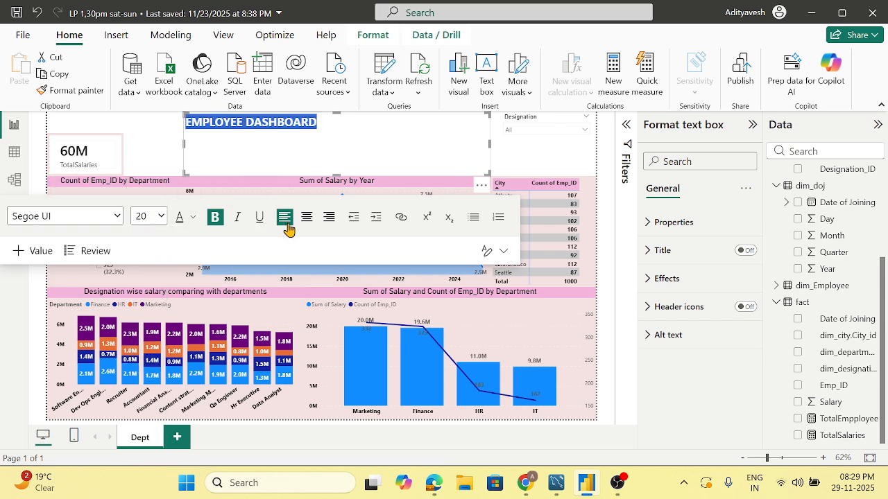
pyautogui.click(309, 222)
pyautogui.click(311, 216)
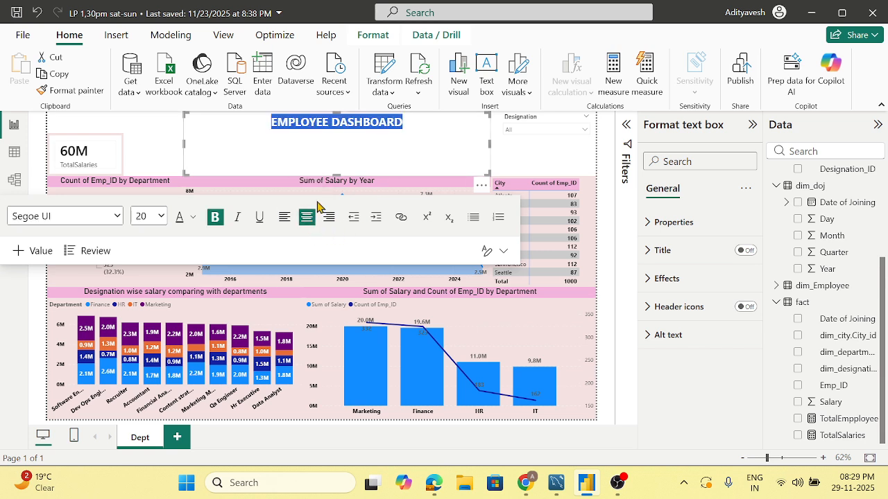
# Step: Shrink the EMPLOYEE DASHBOARD text box to a slim banner and set its background to the pink used for the chart titles
pyautogui.moveTo(488, 173); pyautogui.dragTo(470, 137)
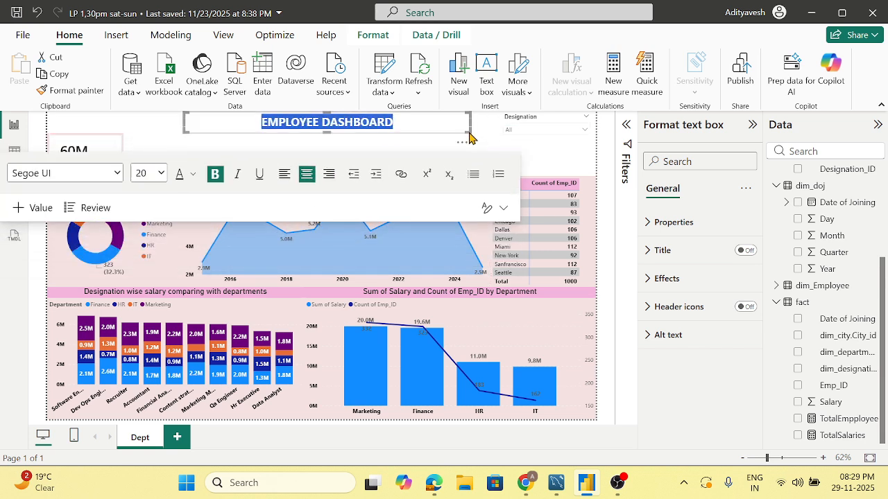
pyautogui.click(432, 134)
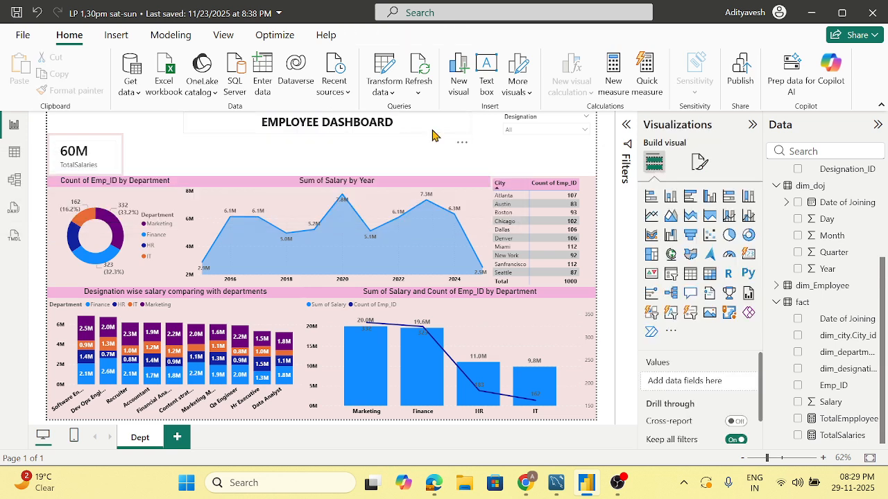
pyautogui.click(432, 135)
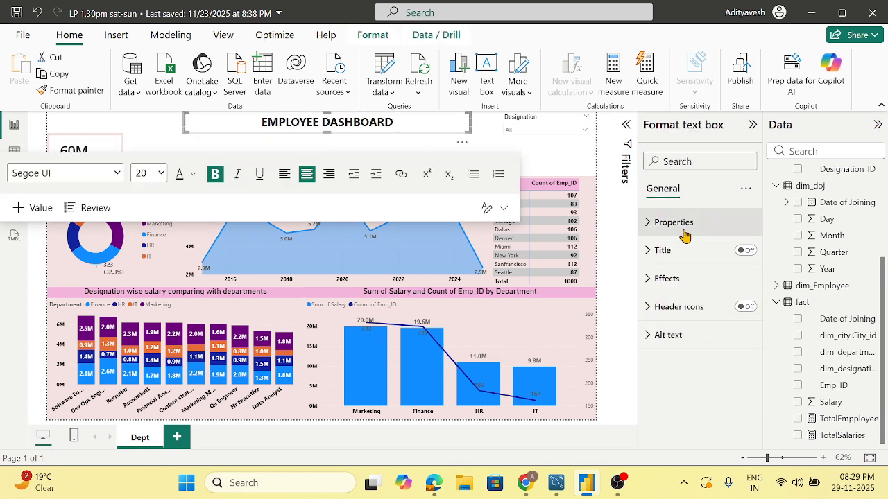
pyautogui.click(662, 278)
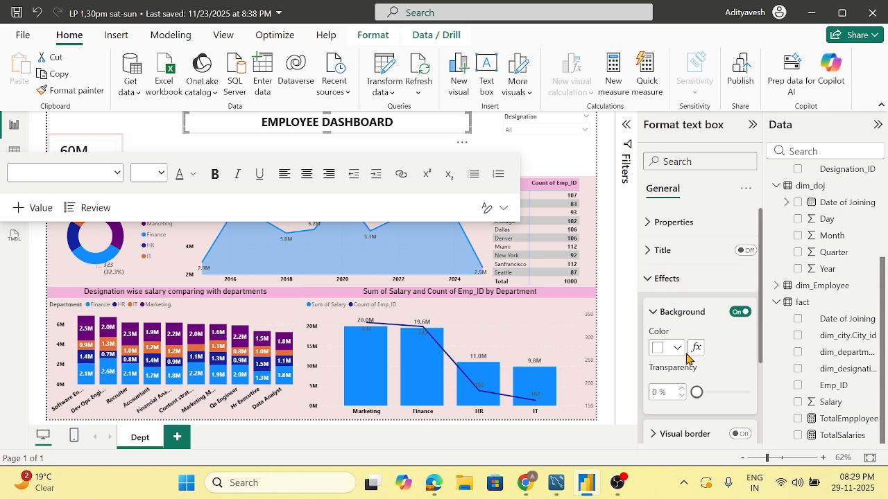
pyautogui.click(679, 350)
pyautogui.click(667, 290)
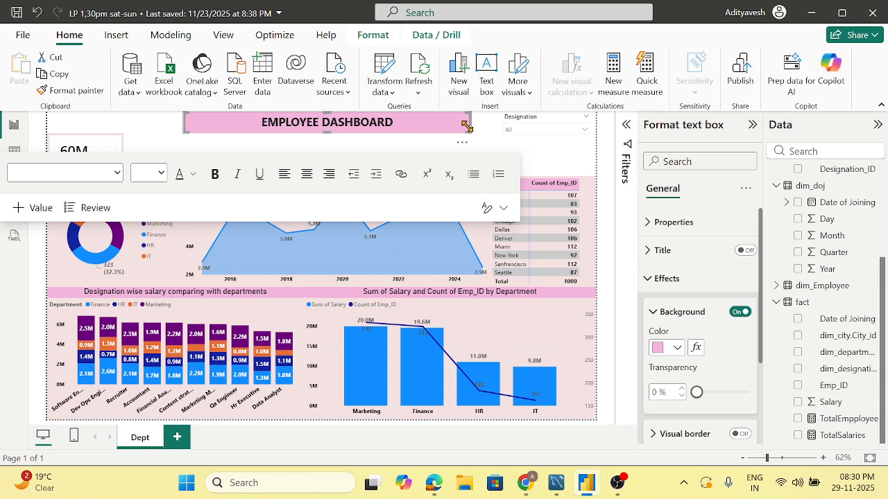
pyautogui.click(141, 129)
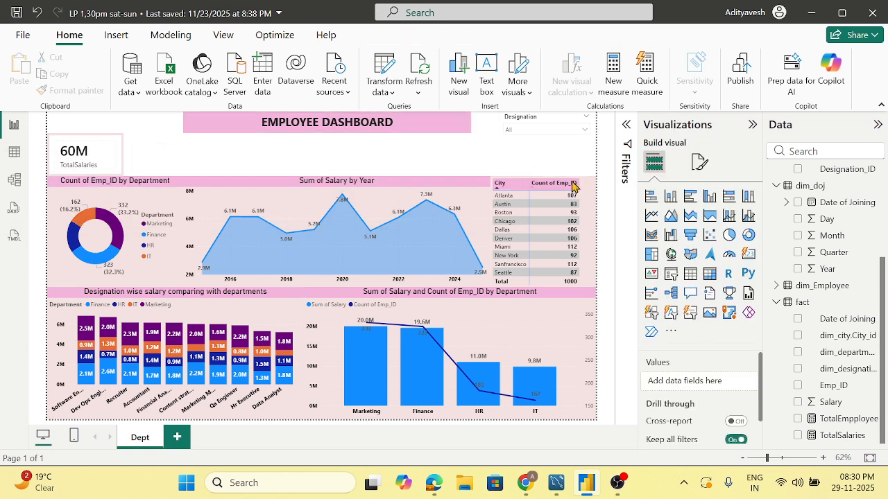
# Step: Try pink as the page's canvas background color, and set it to light grey instead
pyautogui.click(700, 164)
pyautogui.click(649, 284)
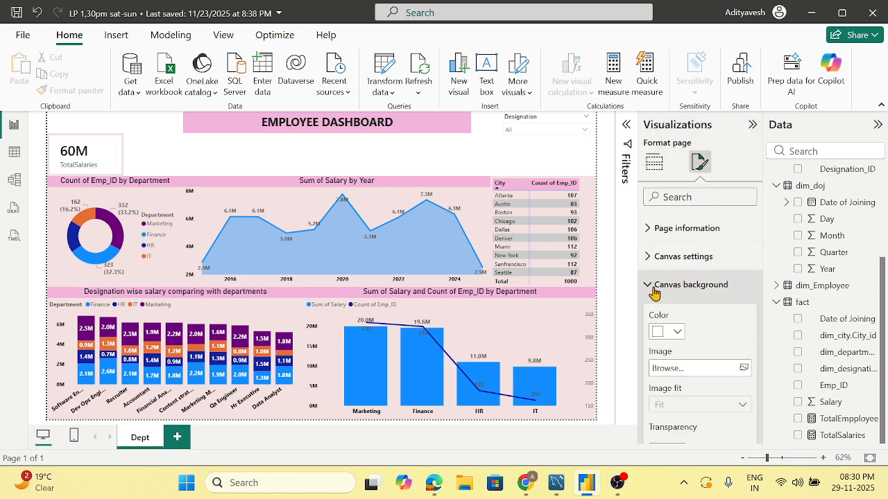
pyautogui.click(677, 333)
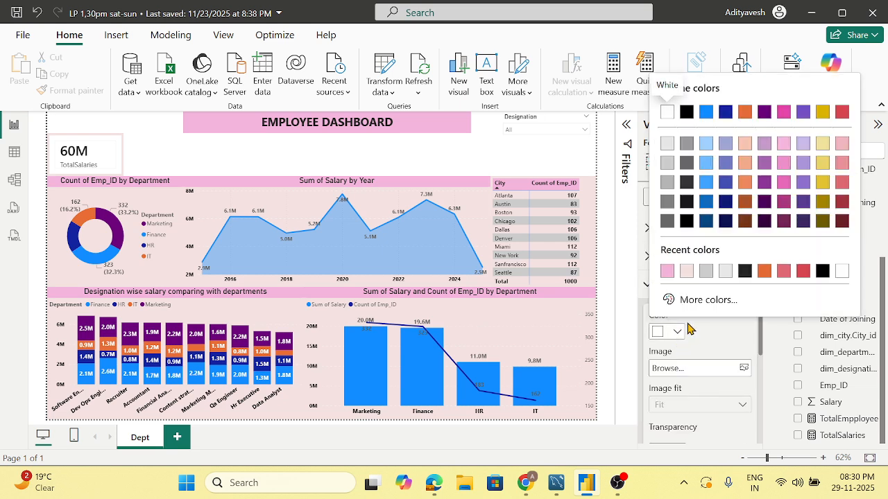
pyautogui.click(667, 270)
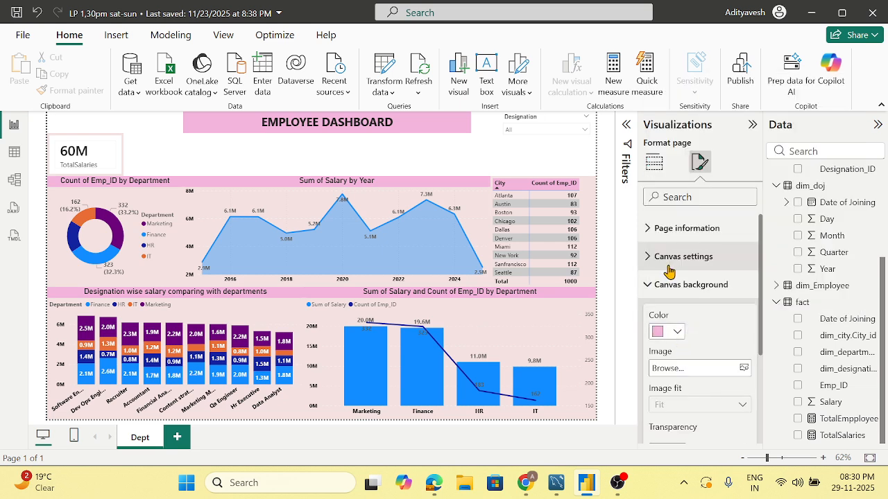
pyautogui.click(677, 331)
pyautogui.click(706, 271)
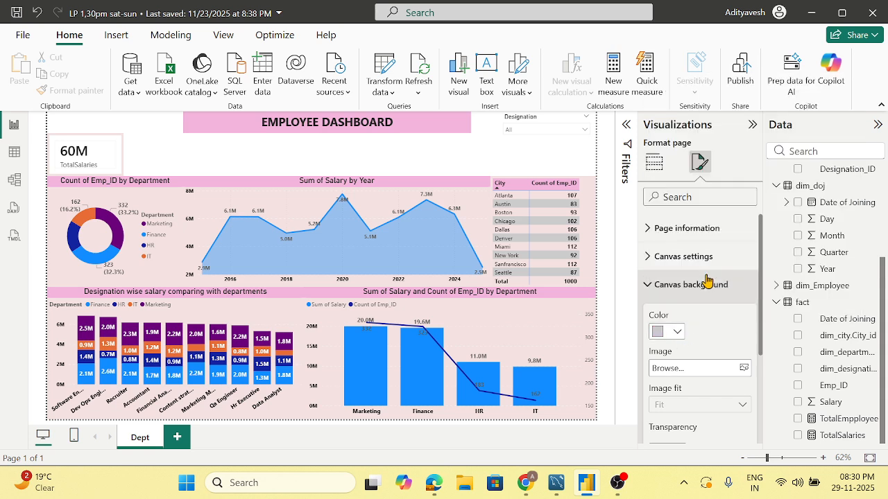
# Step: Try pink and light grey as the page's wallpaper color, and restore white
pyautogui.click(653, 284)
pyautogui.click(654, 257)
pyautogui.click(654, 257)
pyautogui.click(669, 314)
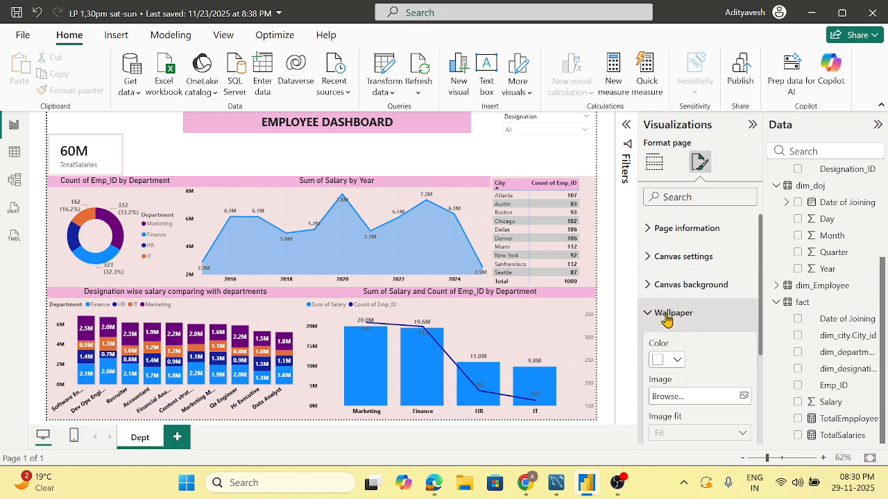
pyautogui.click(676, 291)
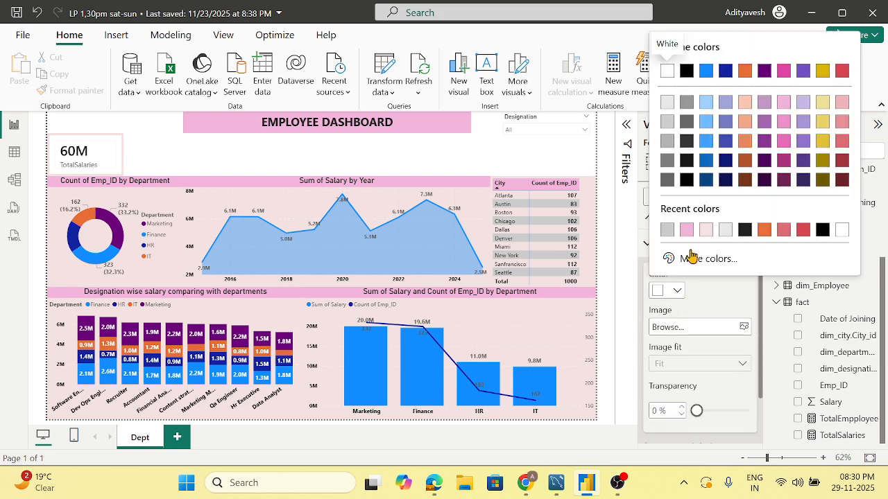
pyautogui.click(686, 236)
pyautogui.click(660, 291)
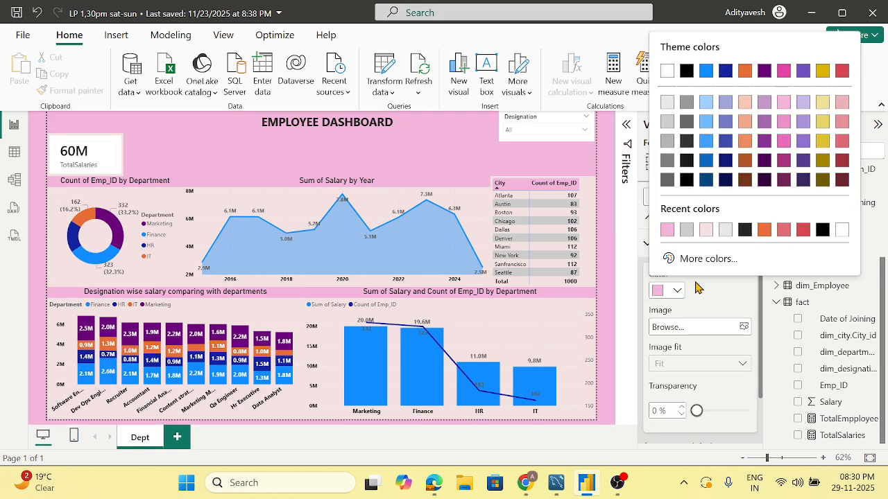
pyautogui.click(725, 233)
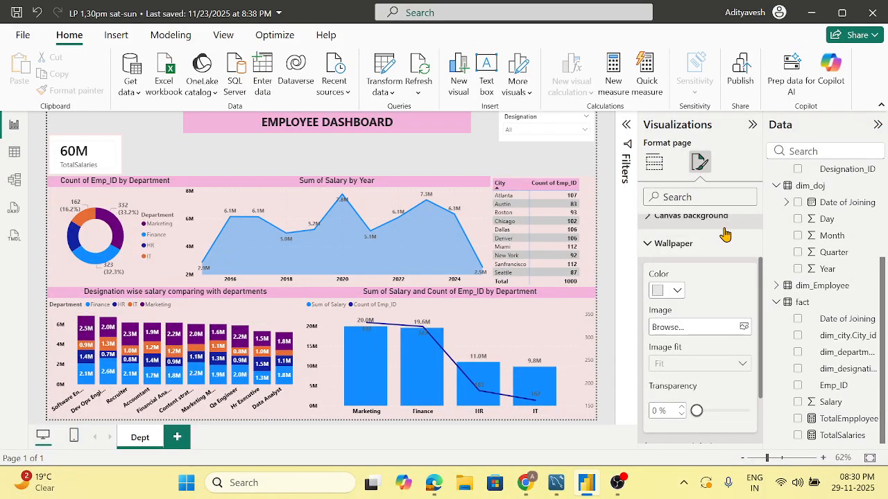
pyautogui.click(677, 292)
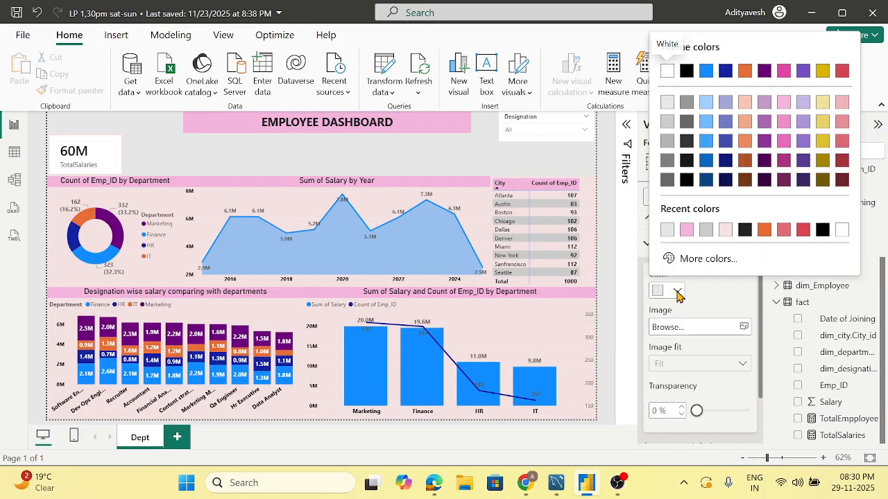
pyautogui.click(841, 231)
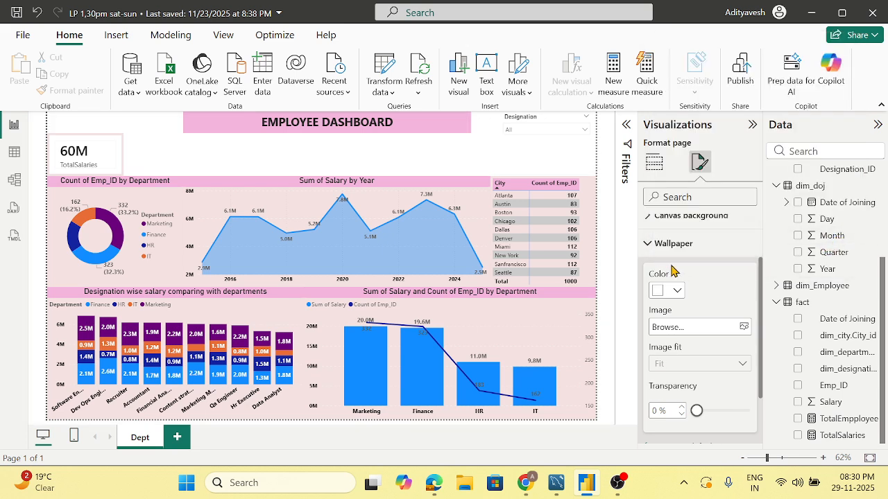
pyautogui.click(650, 248)
pyautogui.click(432, 149)
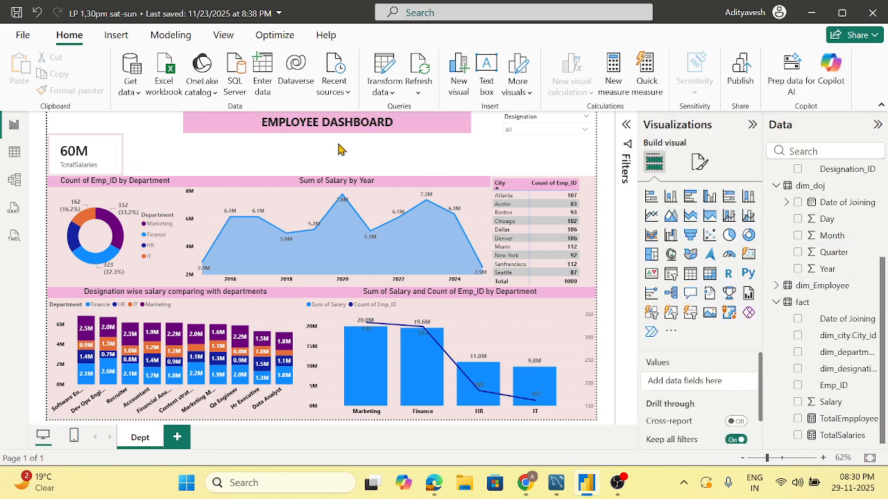
# Step: Widen the EMPLOYEE DASHBOARD banner so it spans from the page's left edge to the Designation slicer
pyautogui.click(412, 128)
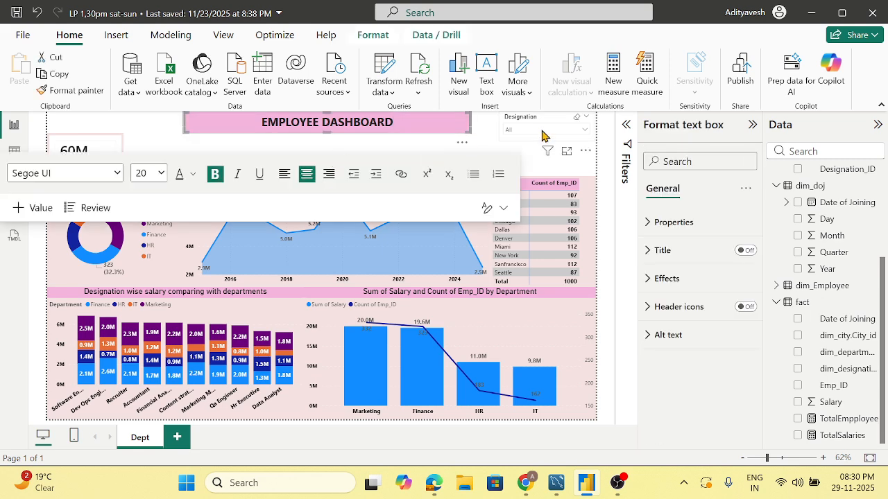
pyautogui.click(456, 134)
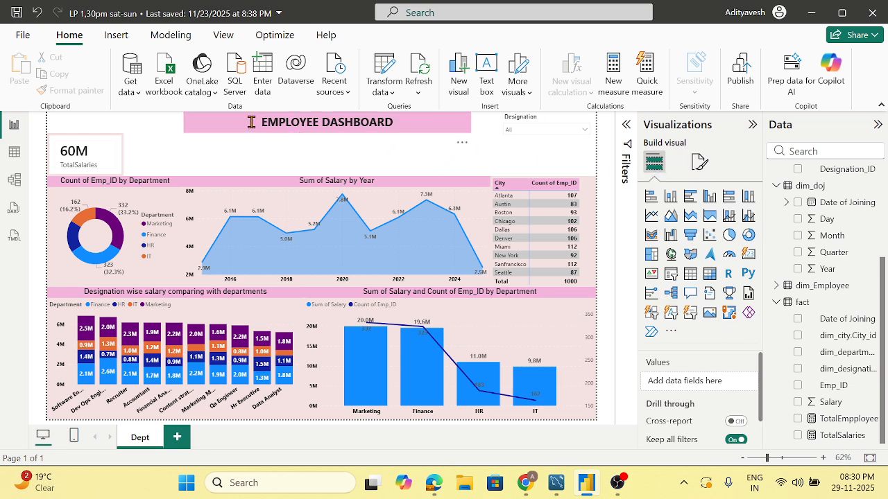
pyautogui.click(308, 125)
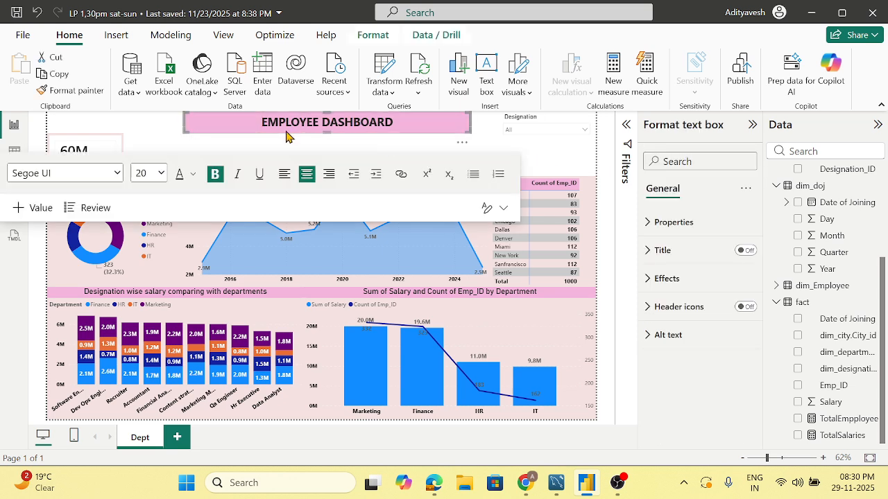
pyautogui.moveTo(470, 131); pyautogui.dragTo(498, 131)
pyautogui.moveTo(183, 131); pyautogui.dragTo(47, 139)
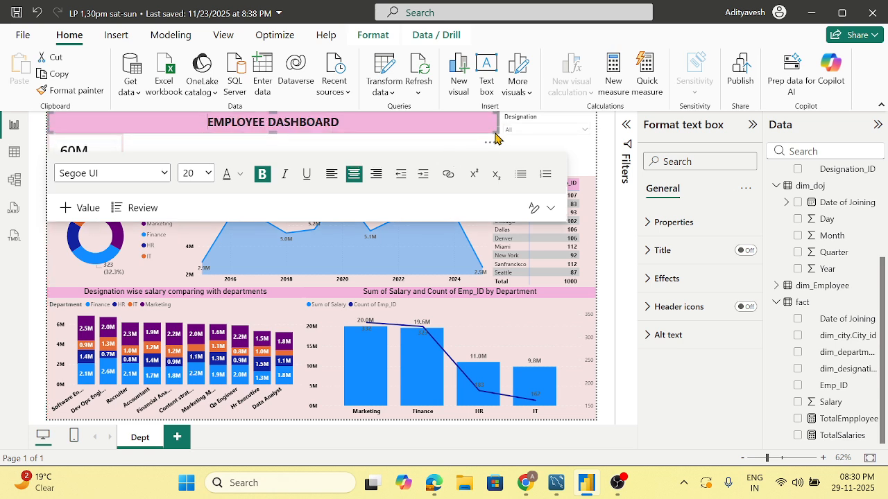
pyautogui.click(414, 152)
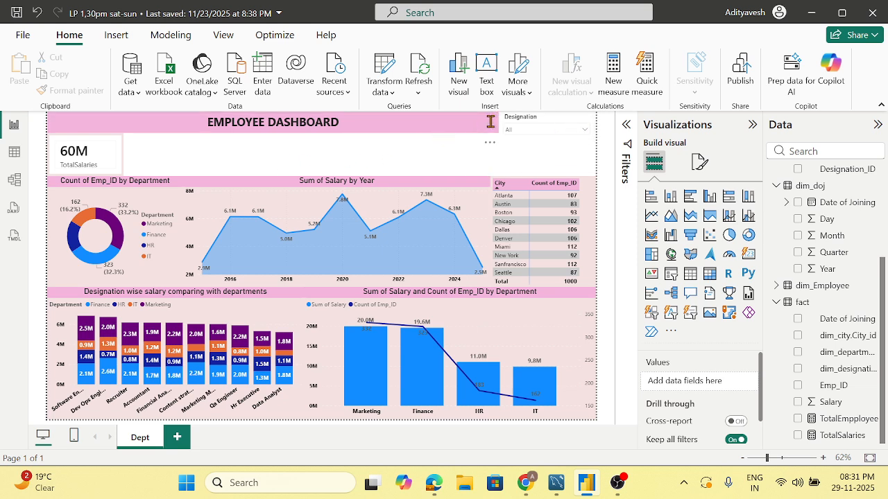
# Step: Set the page's wallpaper color to the pale pink used behind the charts
pyautogui.click(557, 123)
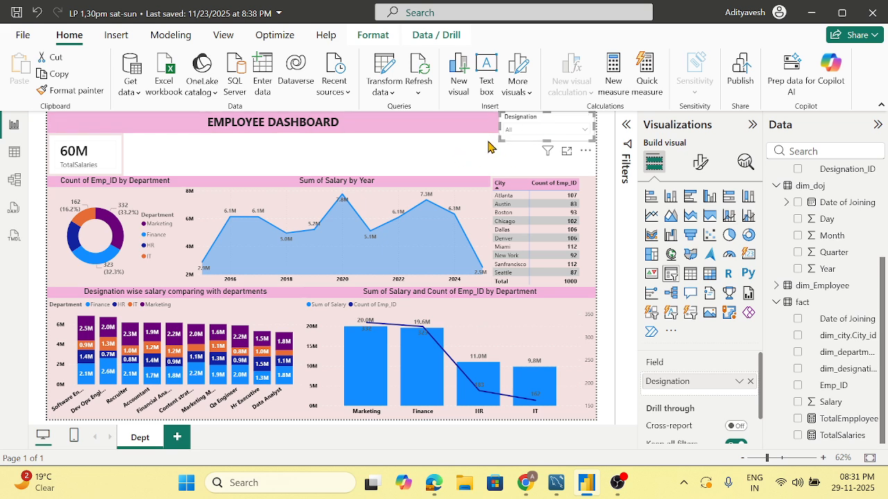
pyautogui.click(270, 162)
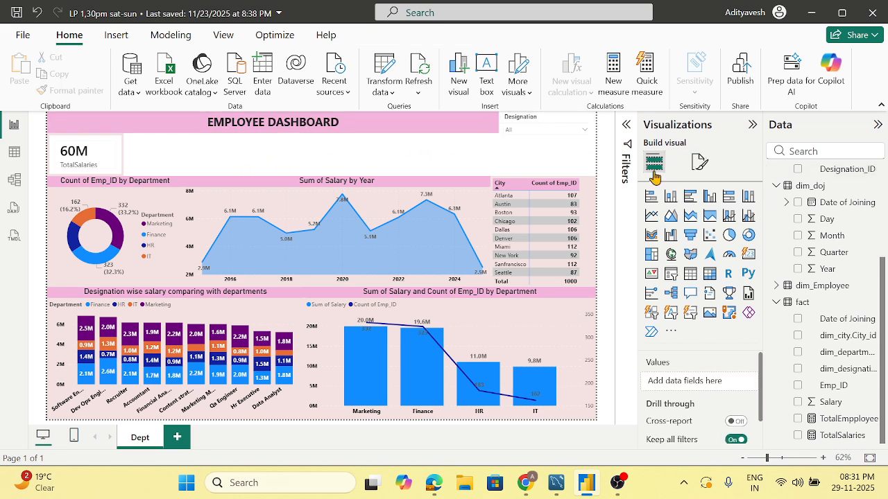
pyautogui.click(699, 163)
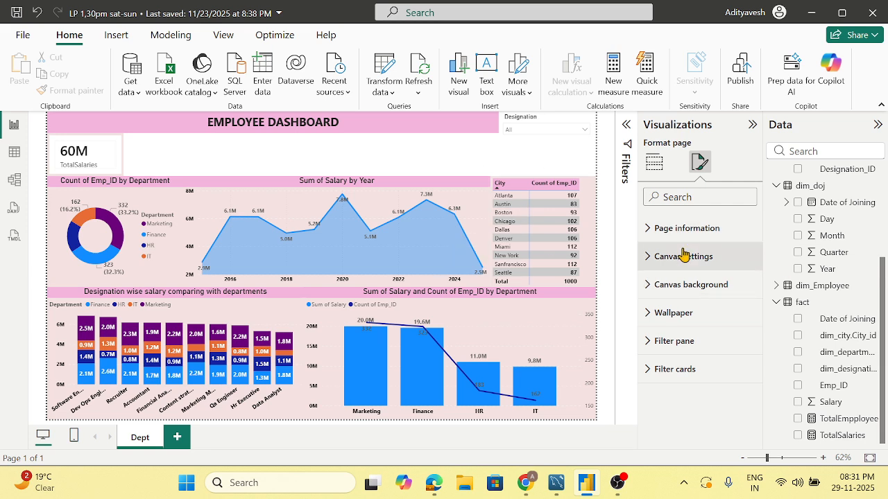
pyautogui.click(656, 316)
pyautogui.click(667, 360)
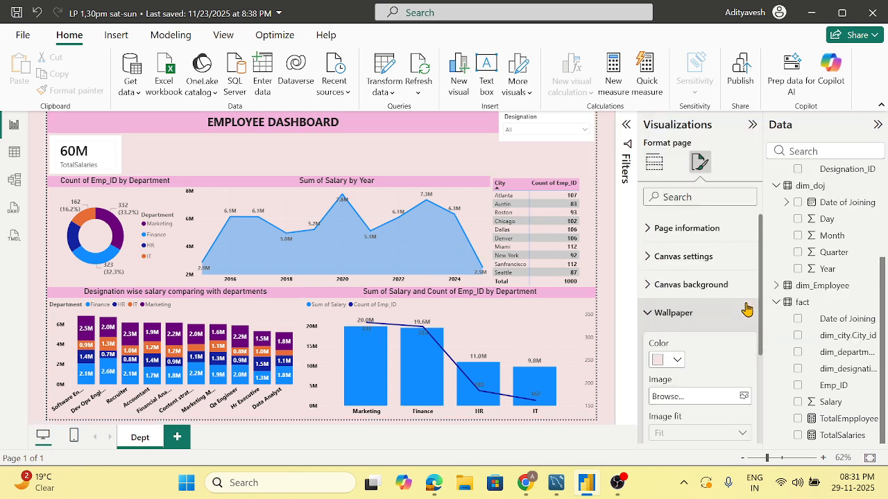
pyautogui.click(652, 313)
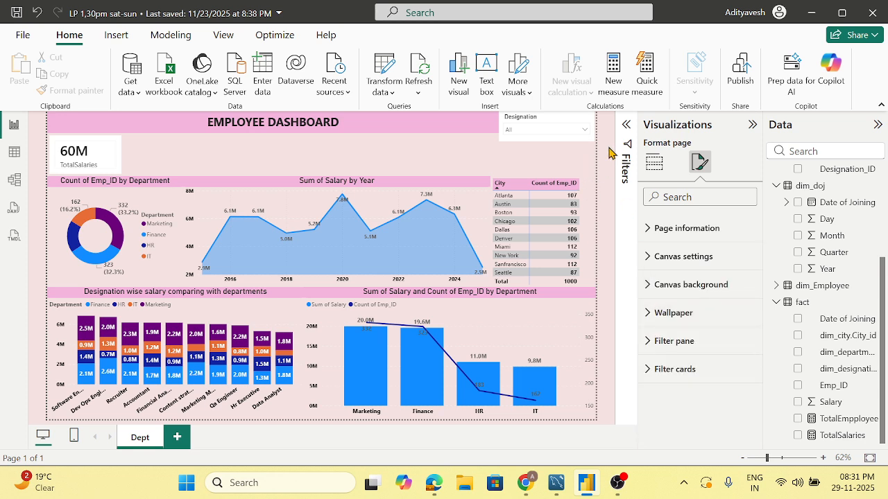
pyautogui.click(442, 162)
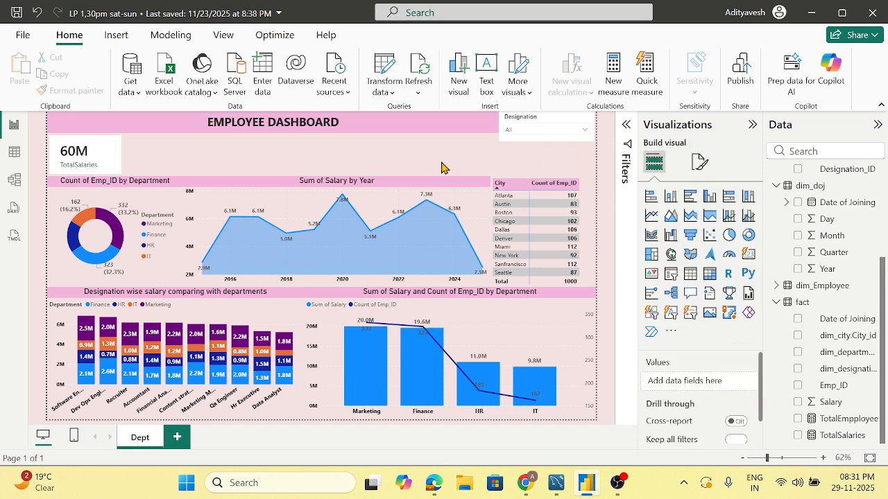
# Step: Collapse the Visualizations pane to give the report page more room
pyautogui.click(529, 144)
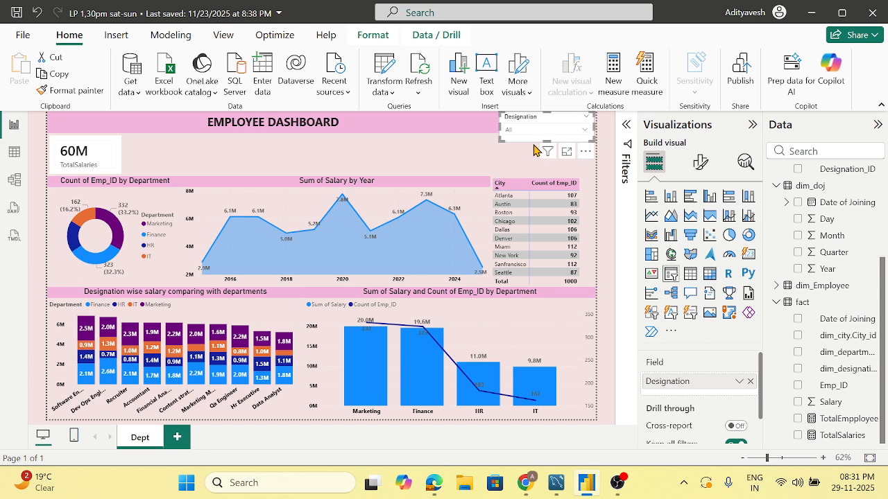
pyautogui.click(525, 162)
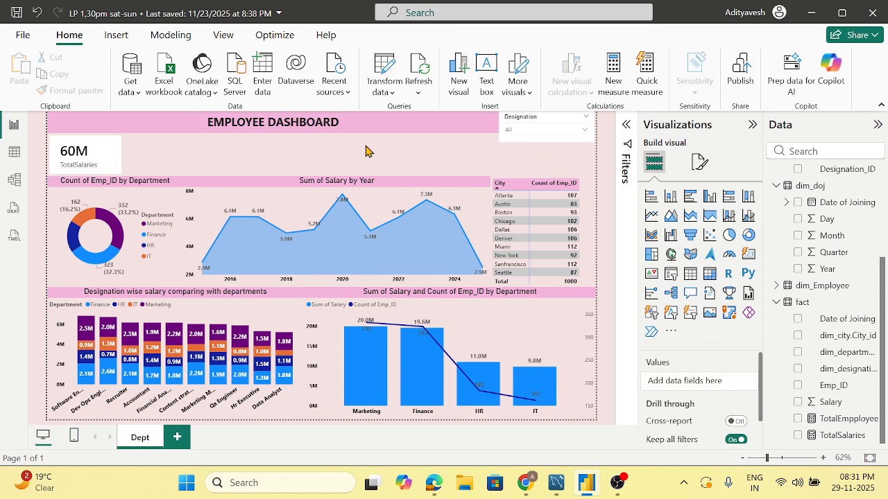
pyautogui.click(752, 125)
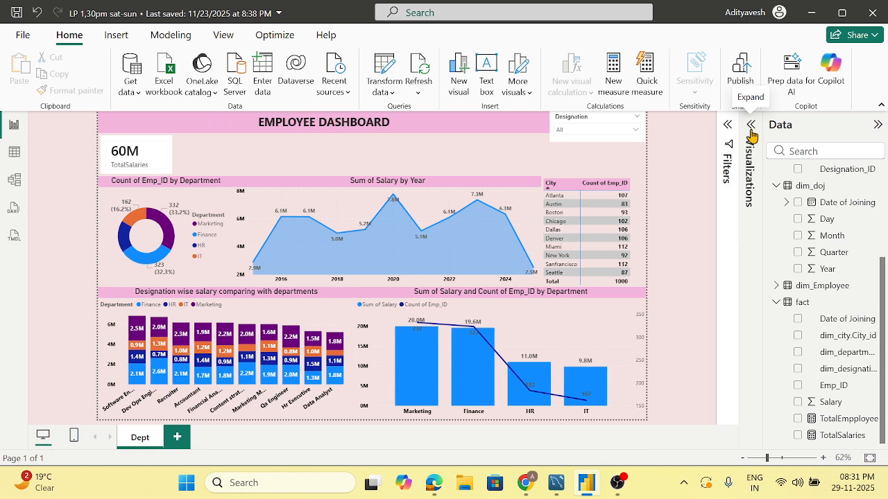